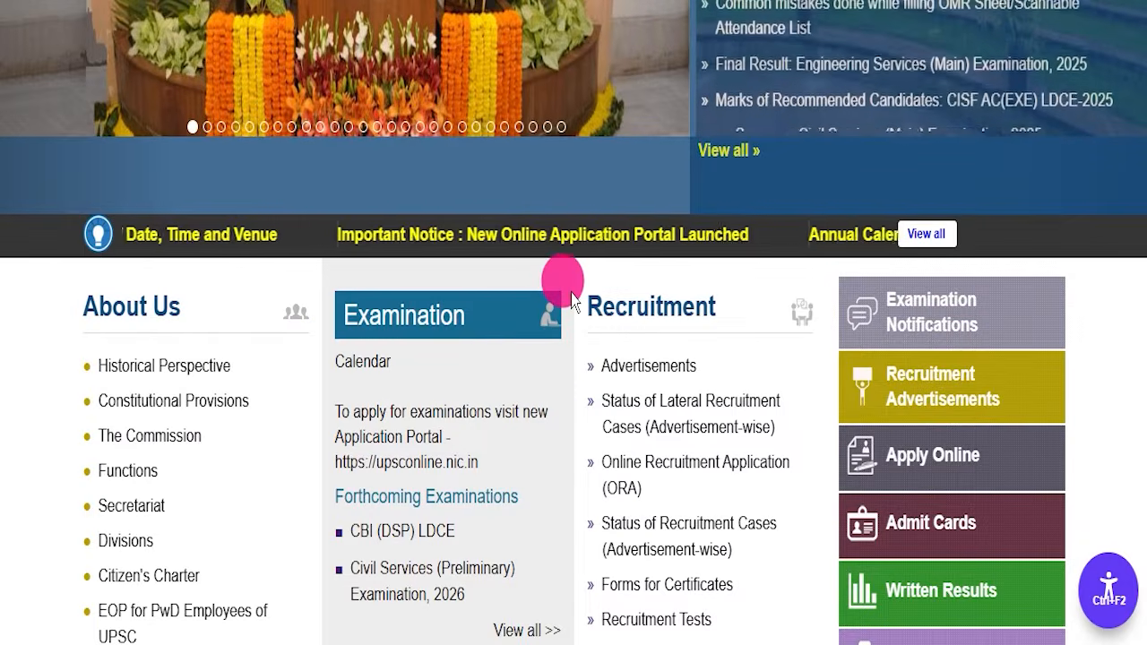
# - Open the NDA-NA-I 2026 notification from the UPSC homepage ticker and scroll through it
pyautogui.click(565, 234)
pyautogui.scroll(-19, 481, 224)
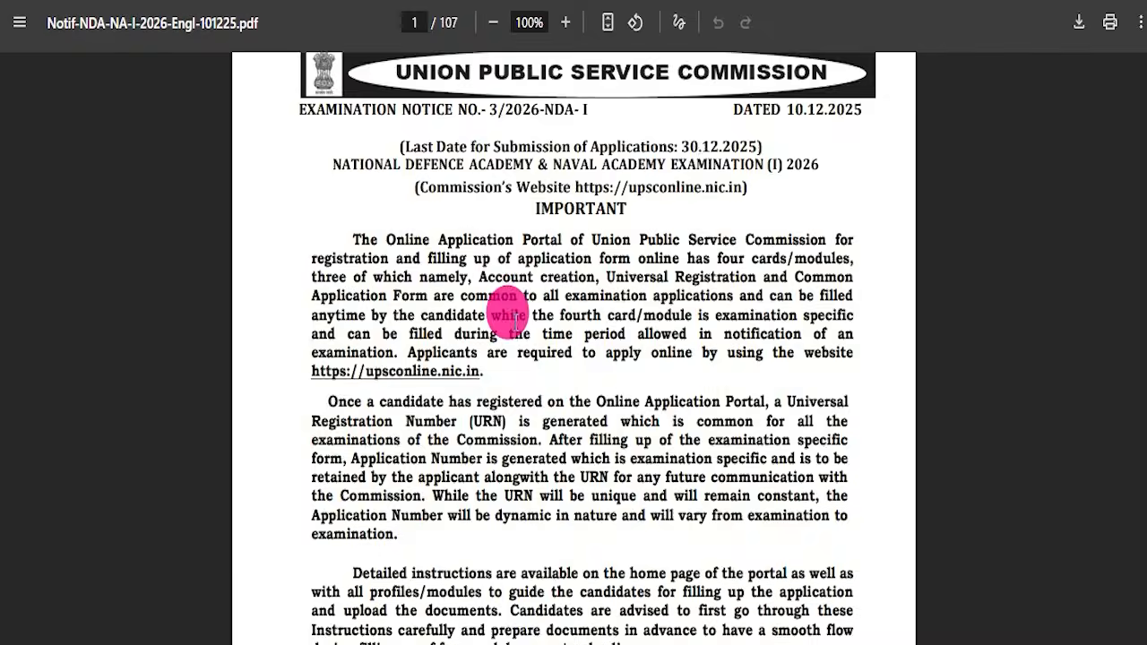
pyautogui.scroll(19, 460, 307)
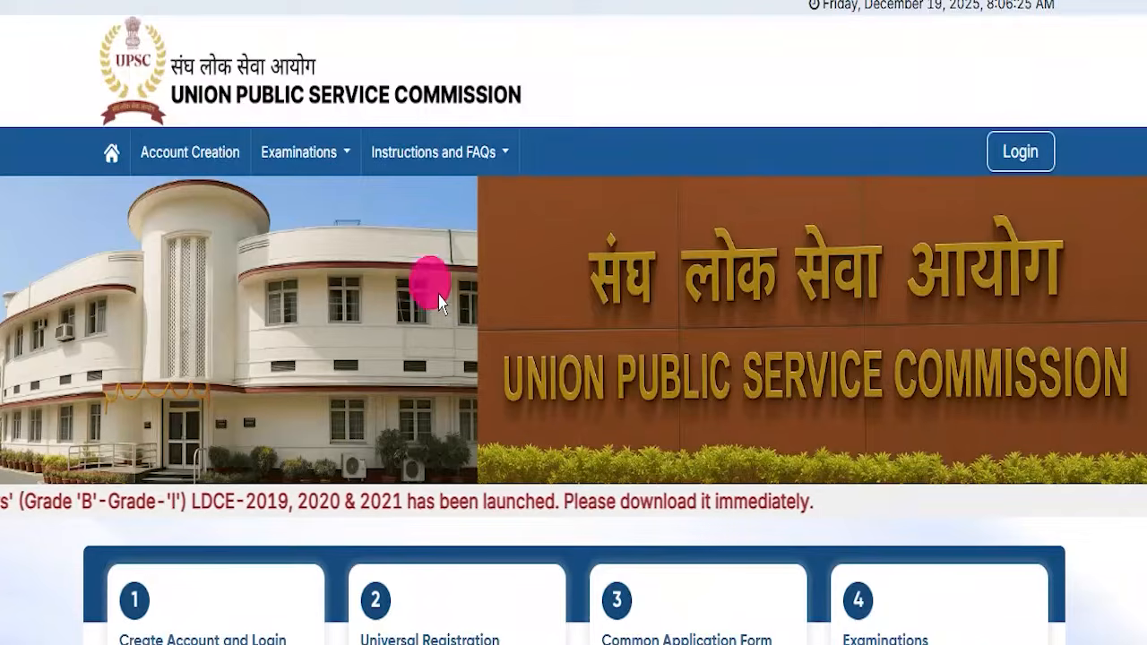
pyautogui.scroll(-3, 440, 314)
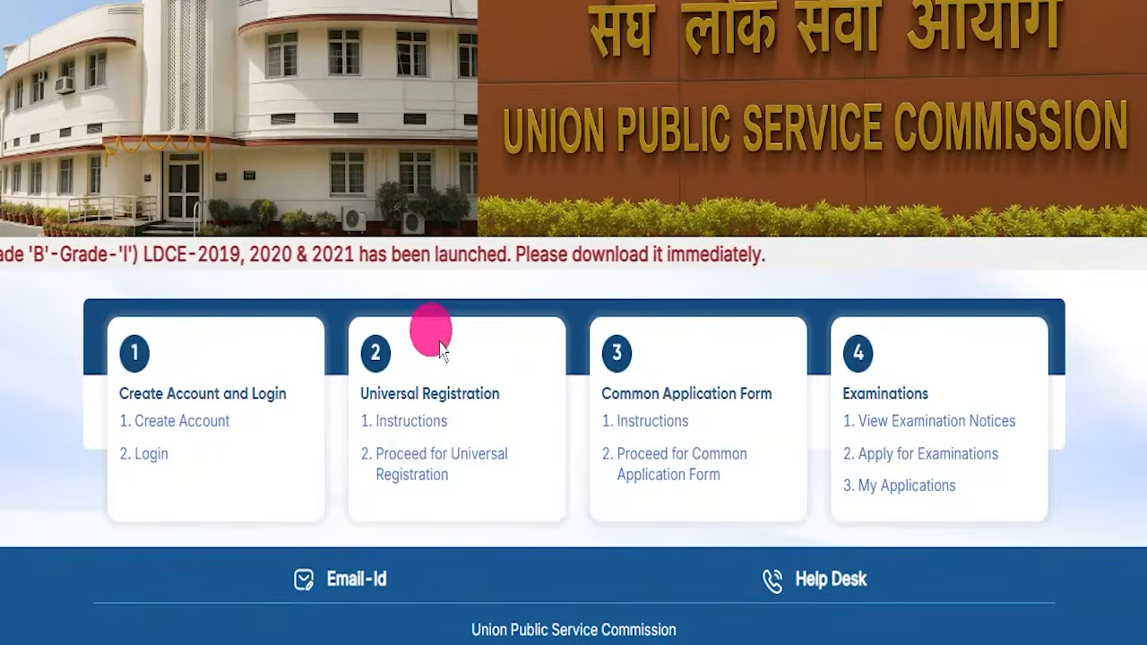
pyautogui.scroll(3, 492, 394)
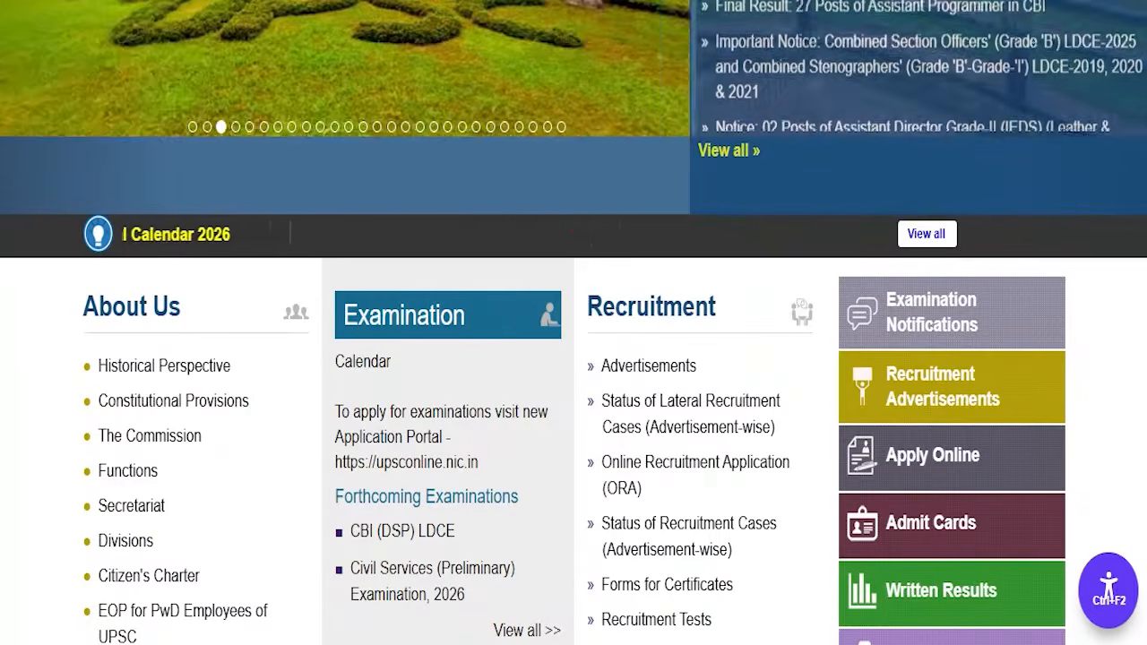
pyautogui.scroll(5, 507, 238)
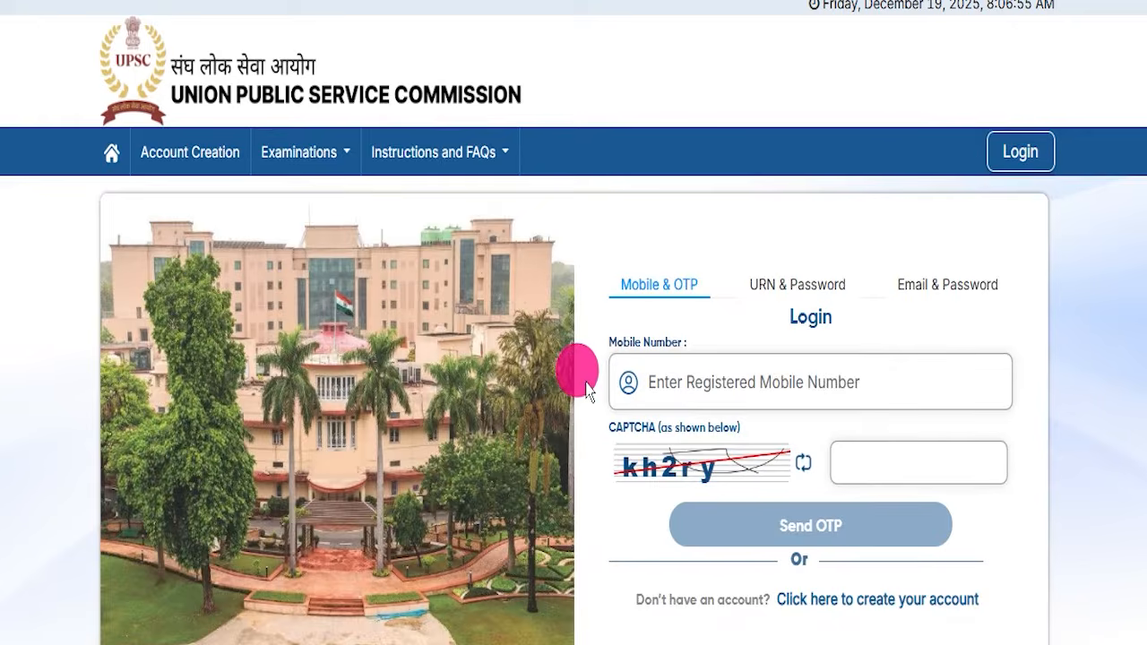
pyautogui.scroll(-2, 587, 392)
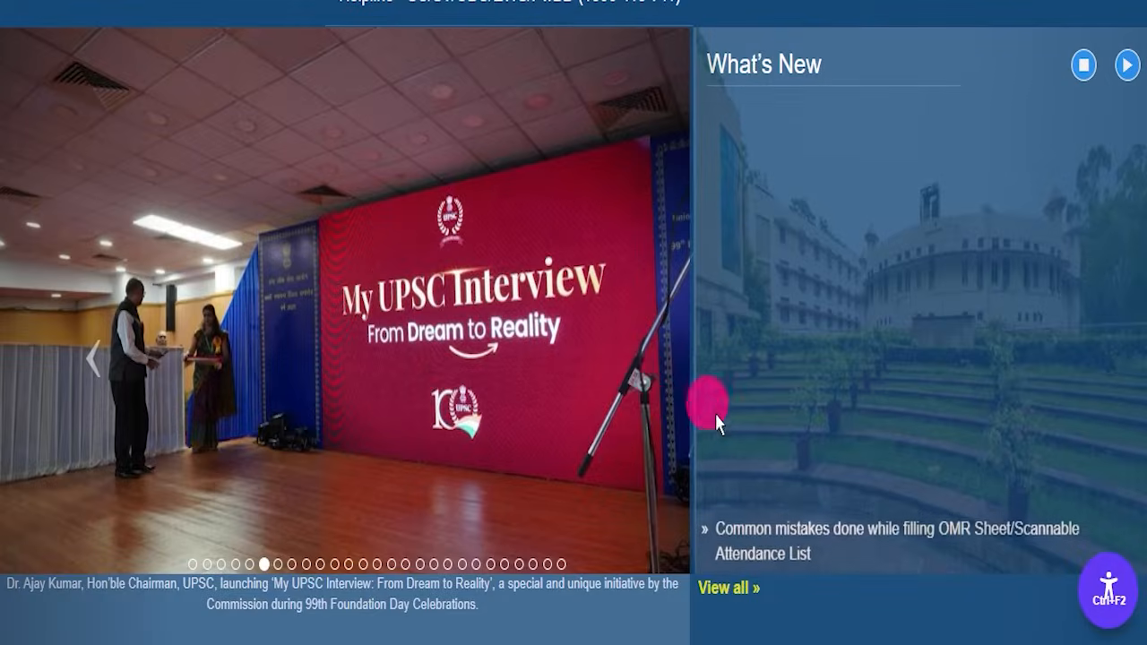
pyautogui.scroll(4, 707, 397)
pyautogui.scroll(-2, 661, 385)
pyautogui.scroll(-2, 610, 361)
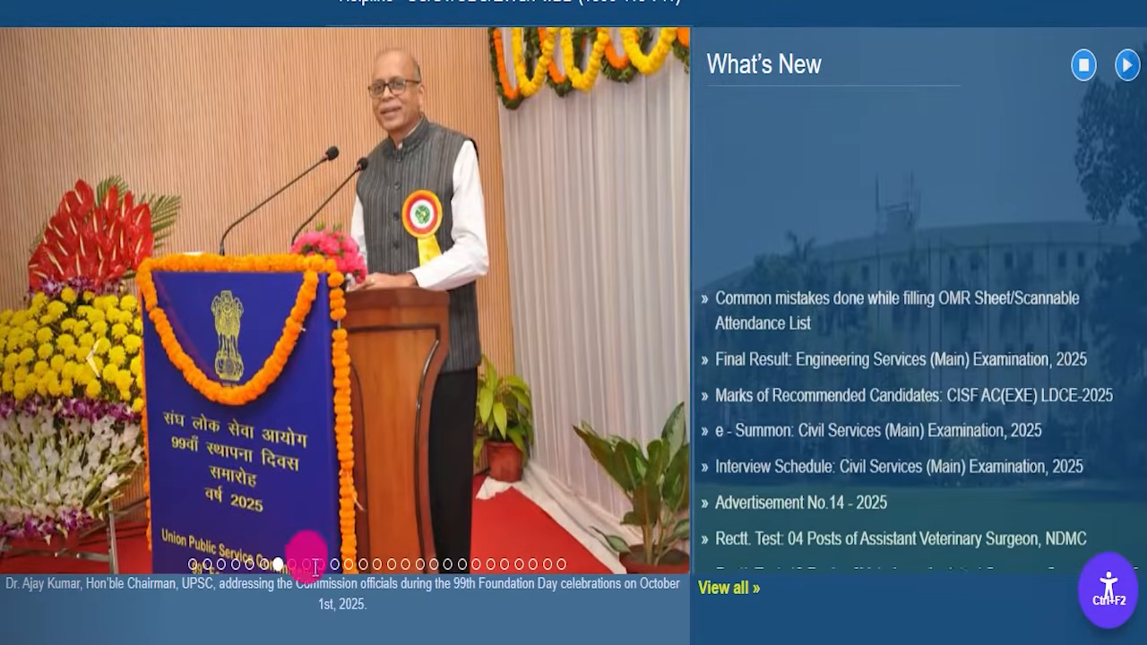
# - Jump the homepage slideshow to other photos, then open the NDA 1 Form Fill Up 2026 article
pyautogui.click(308, 569)
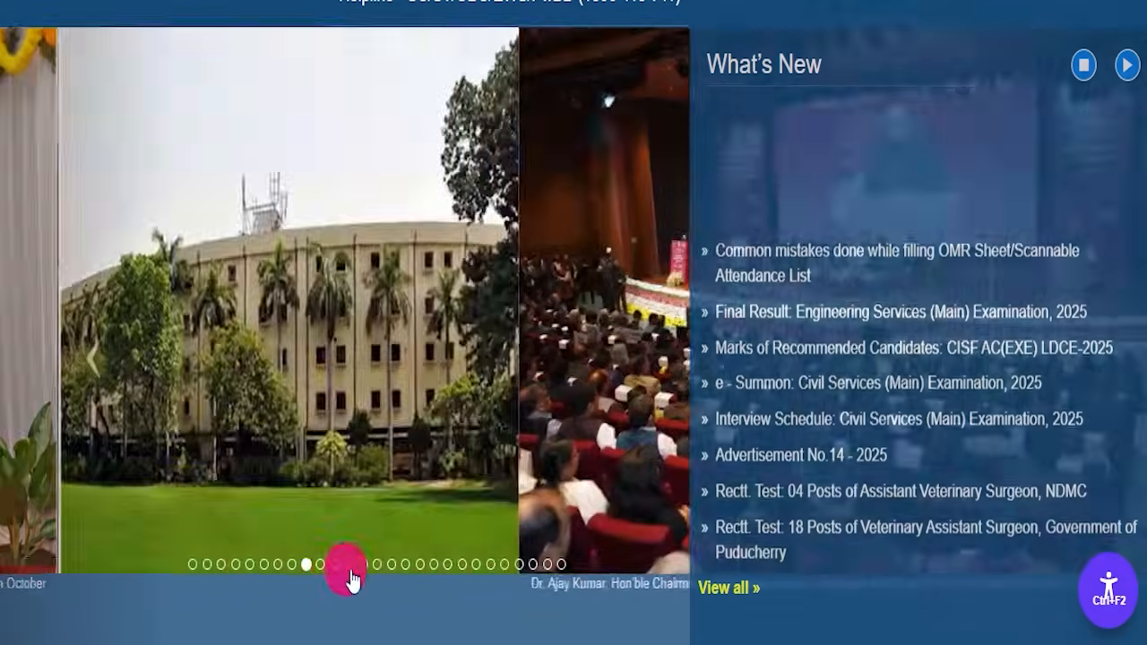
pyautogui.click(363, 569)
pyautogui.scroll(3, 436, 410)
pyautogui.click(77, 502)
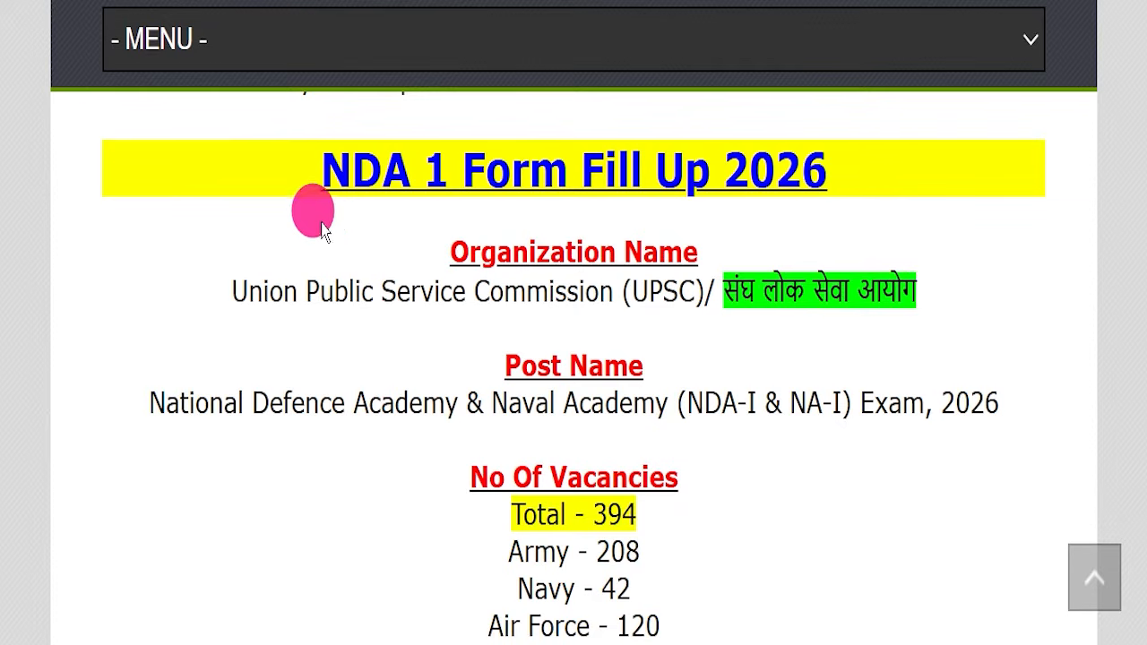
pyautogui.moveTo(229, 182); pyautogui.dragTo(863, 159)
pyautogui.click(781, 231)
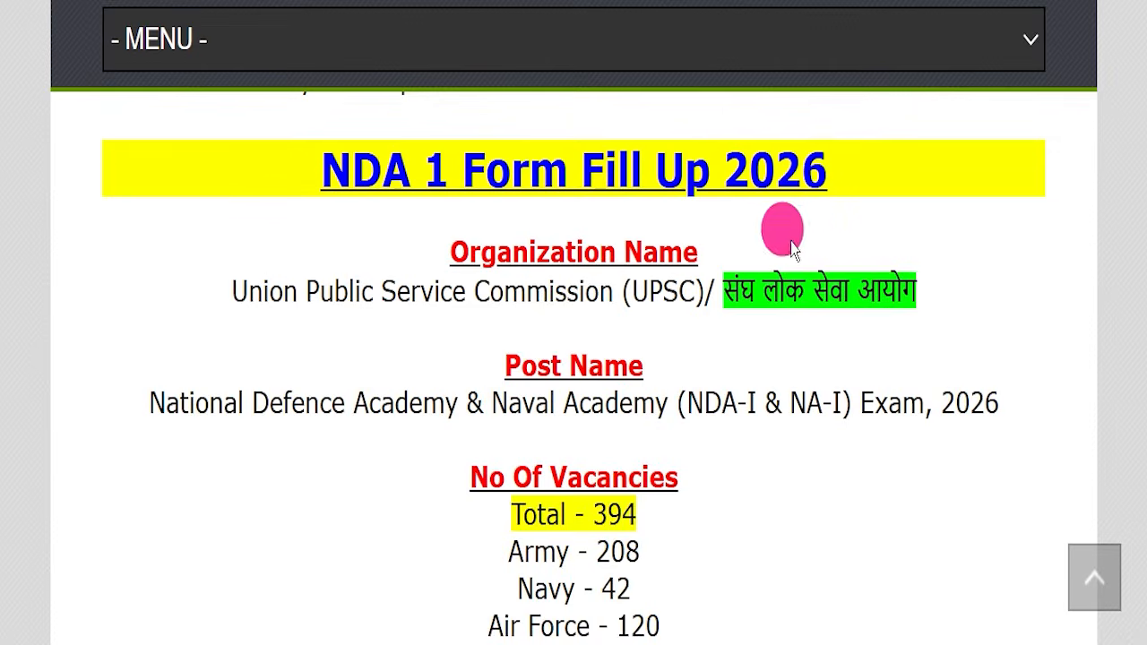
pyautogui.scroll(2, 592, 282)
pyautogui.scroll(10, 594, 284)
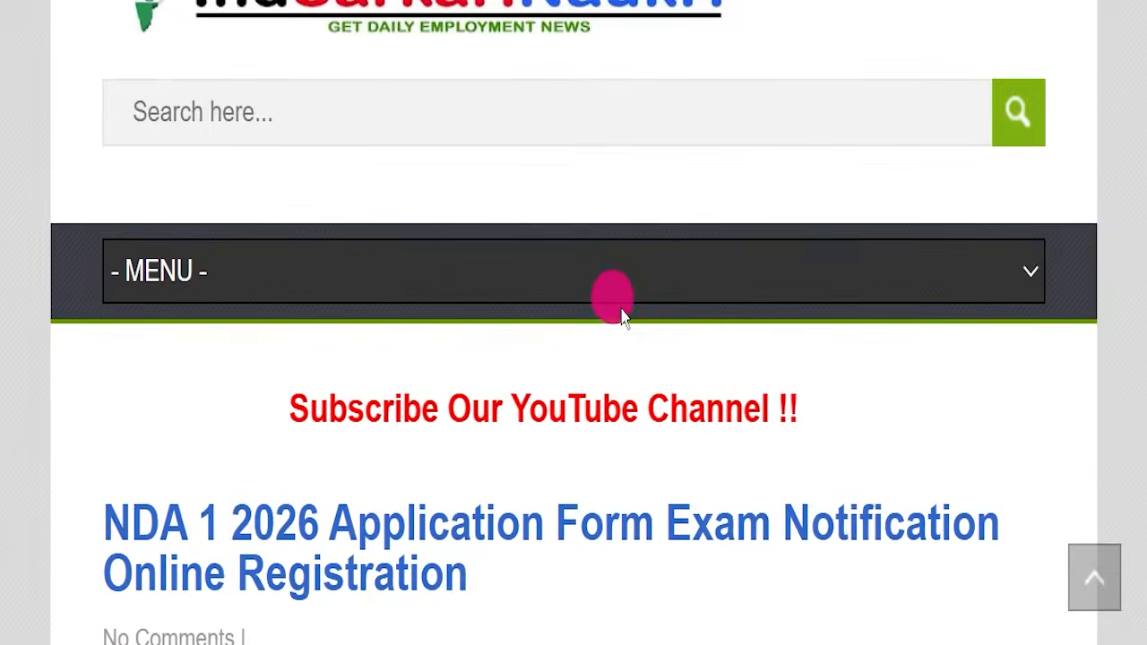
pyautogui.scroll(1, 619, 305)
pyautogui.scroll(-7, 622, 322)
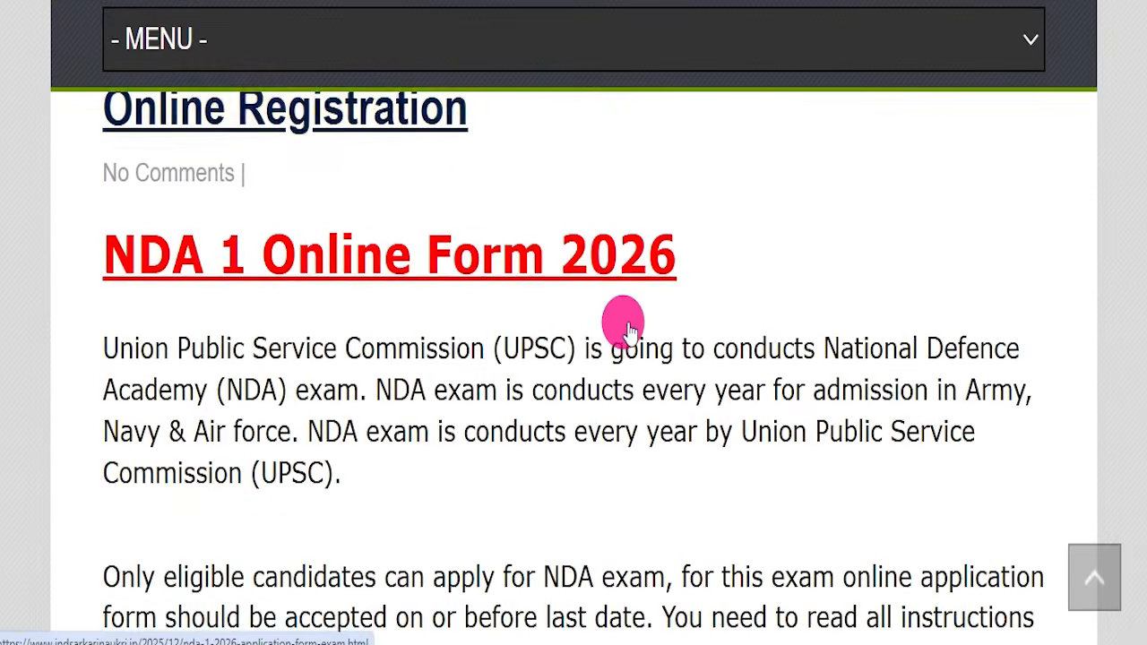
pyautogui.scroll(7, 628, 314)
pyautogui.scroll(-5, 328, 246)
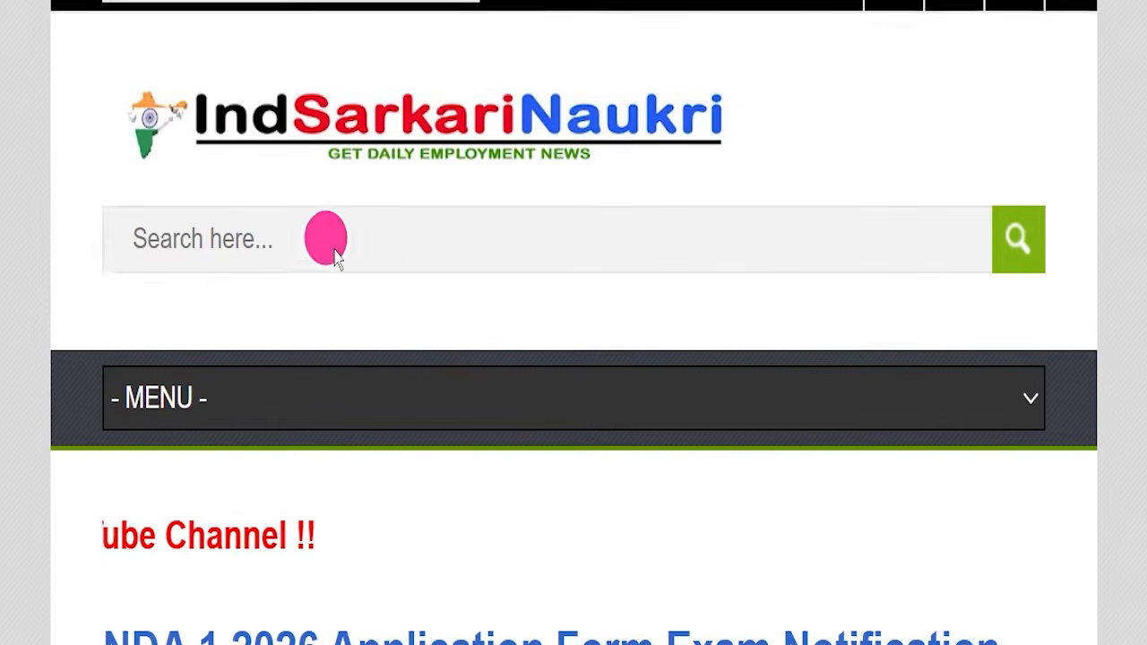
pyautogui.scroll(-4, 480, 255)
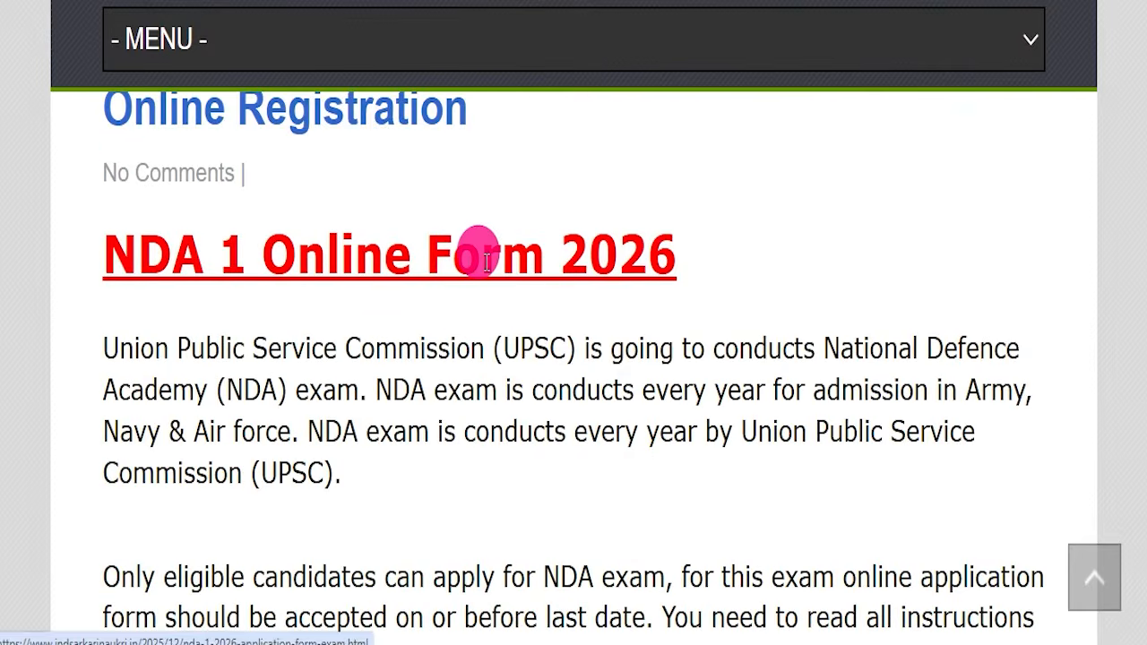
pyautogui.scroll(-3, 484, 260)
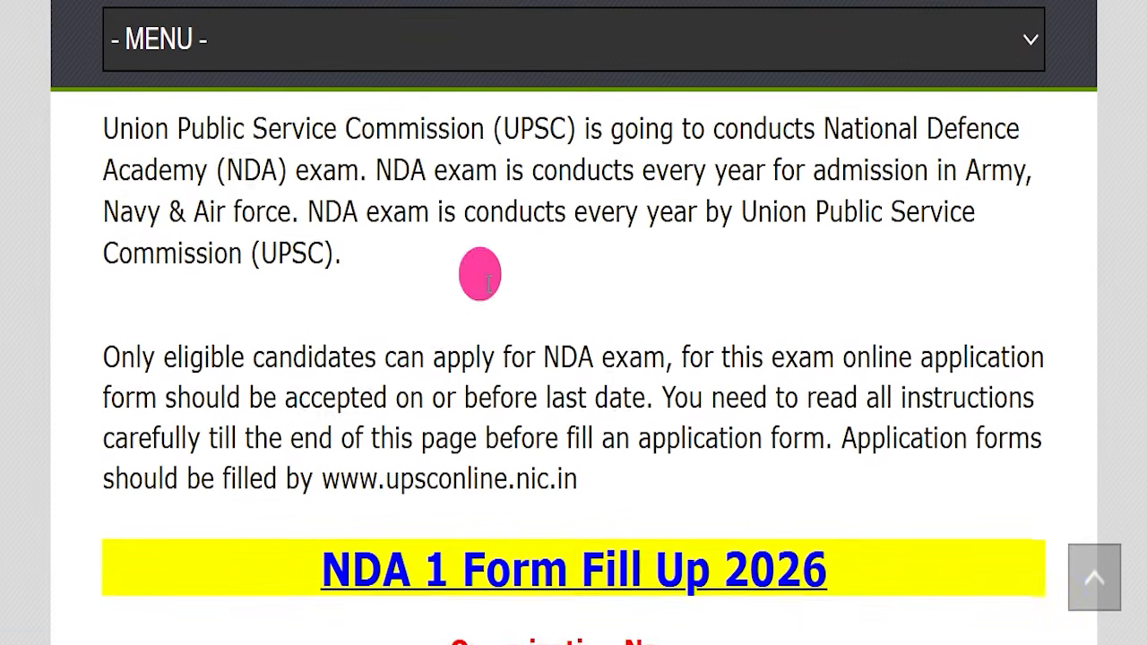
pyautogui.scroll(-4, 489, 266)
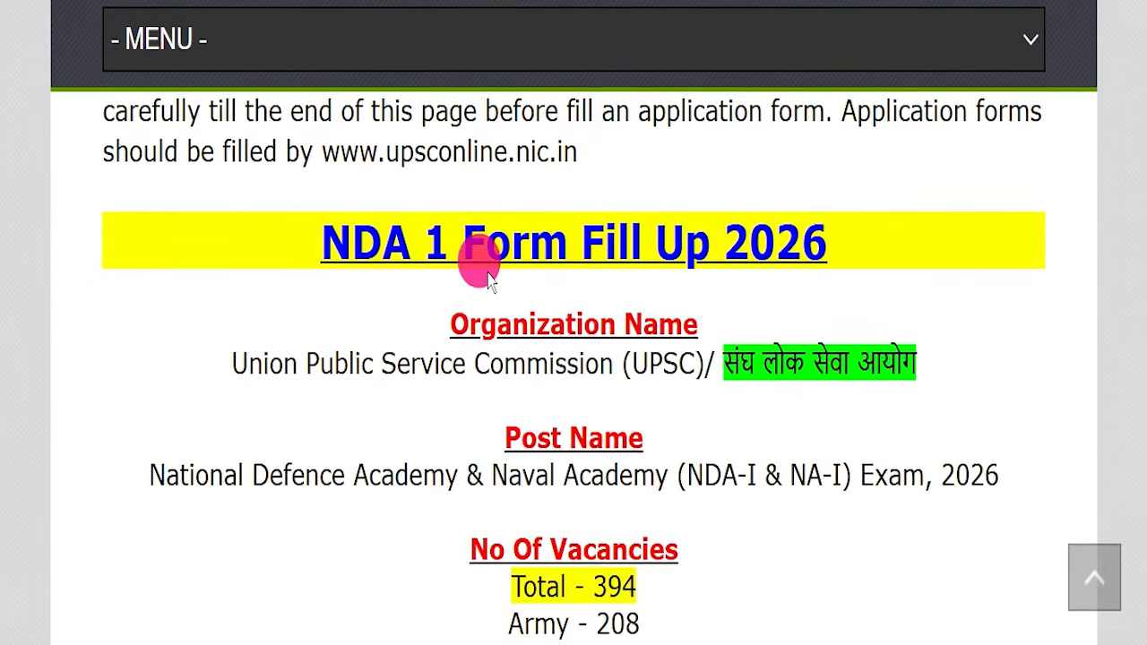
pyautogui.tripleClick(835, 154)
pyautogui.moveTo(235, 255); pyautogui.dragTo(961, 260)
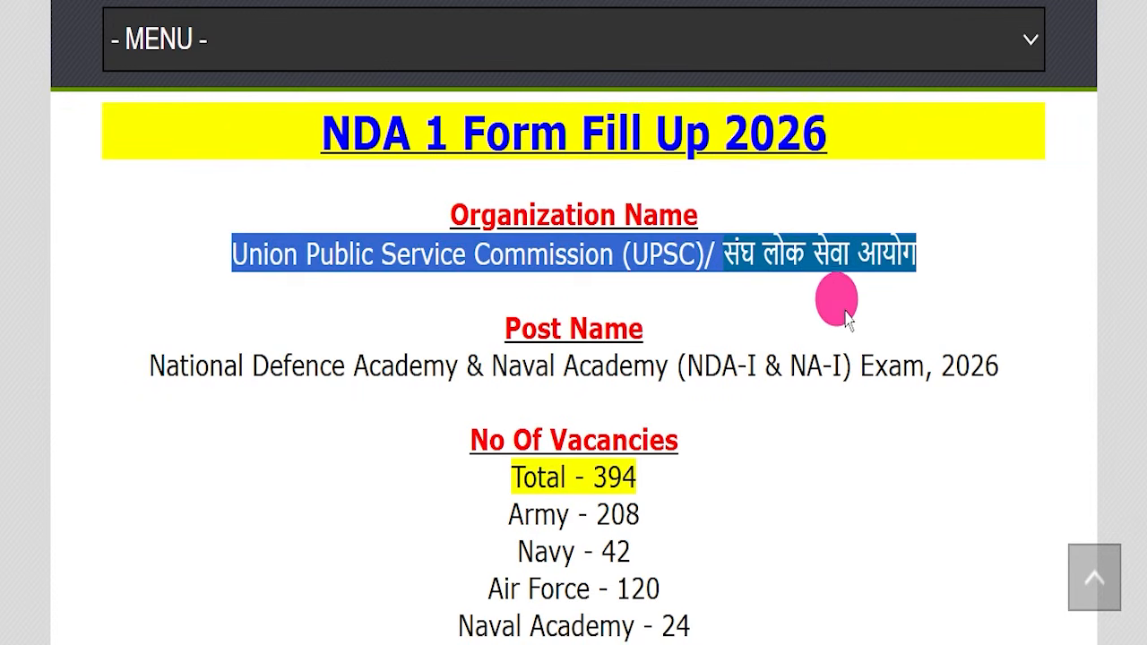
pyautogui.moveTo(686, 364); pyautogui.dragTo(993, 360)
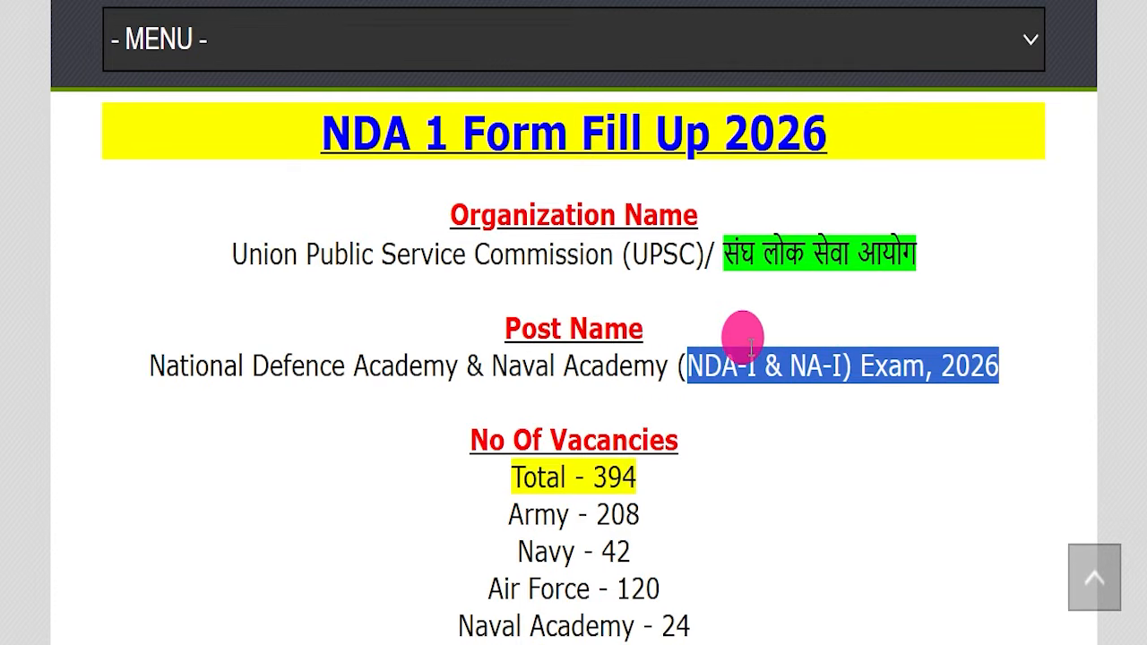
pyautogui.scroll(-2, 743, 339)
pyautogui.moveTo(498, 359); pyautogui.dragTo(702, 370)
pyautogui.scroll(-2, 549, 266)
pyautogui.moveTo(475, 293); pyautogui.dragTo(742, 401)
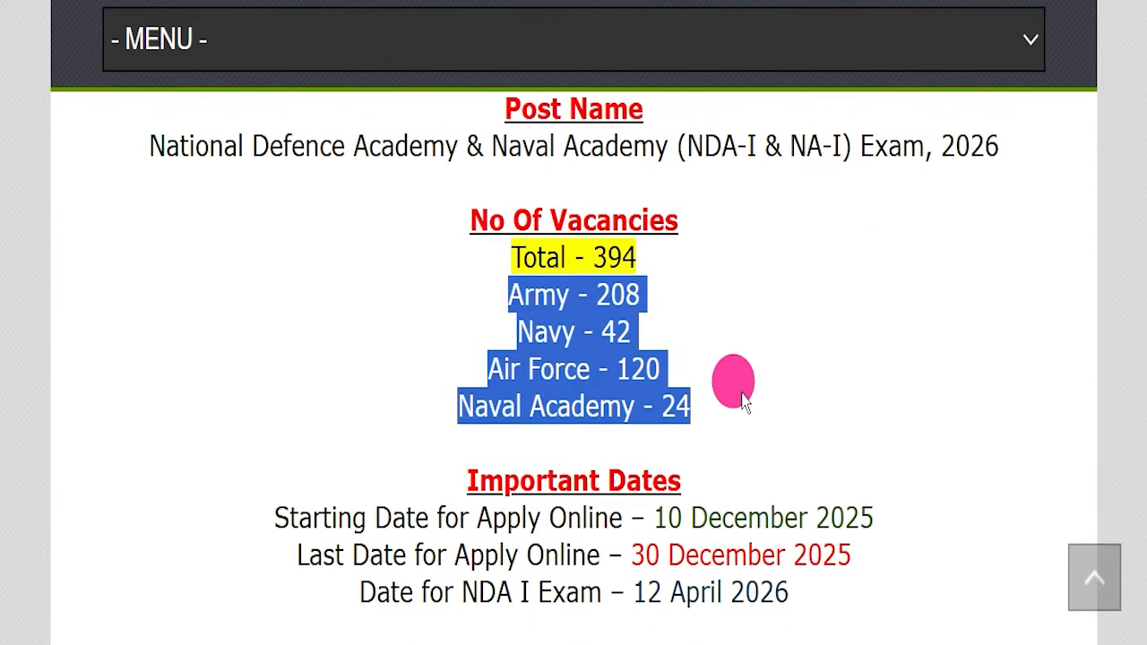
# - Highlight the last apply date, qualification, GEN/OBC fee, SC/ST/female exemption and online payment mode
pyautogui.scroll(-4, 708, 394)
pyautogui.click(592, 383)
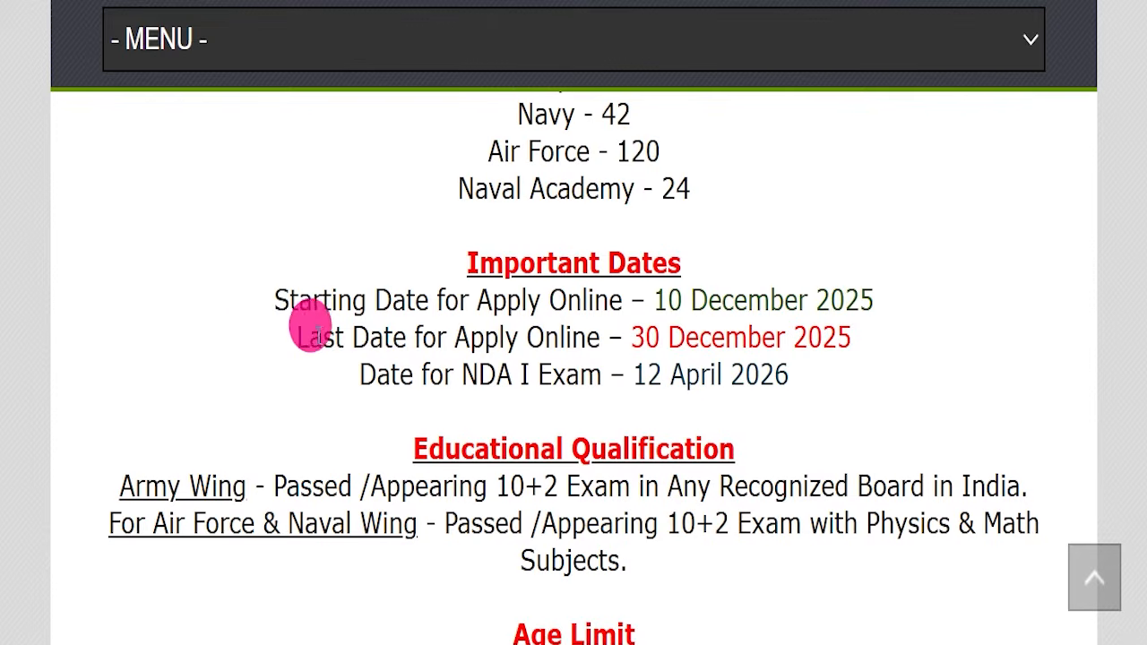
pyautogui.moveTo(262, 348); pyautogui.dragTo(878, 348)
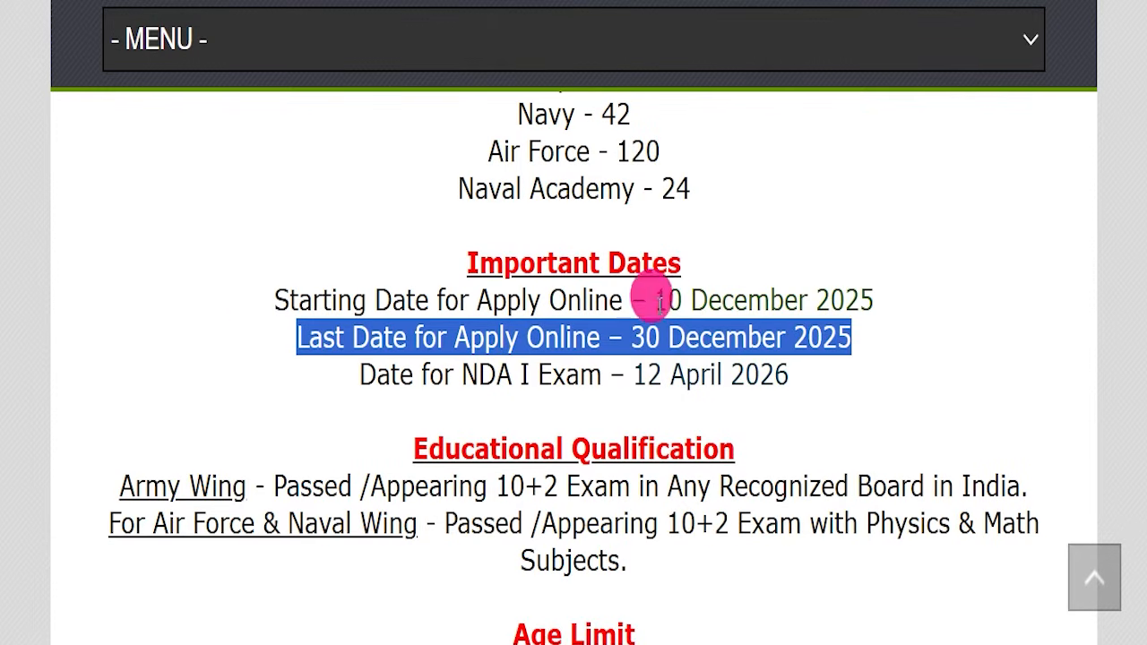
pyautogui.scroll(-4, 668, 300)
pyautogui.moveTo(285, 266); pyautogui.dragTo(646, 325)
pyautogui.click(681, 346)
pyautogui.scroll(-4, 630, 287)
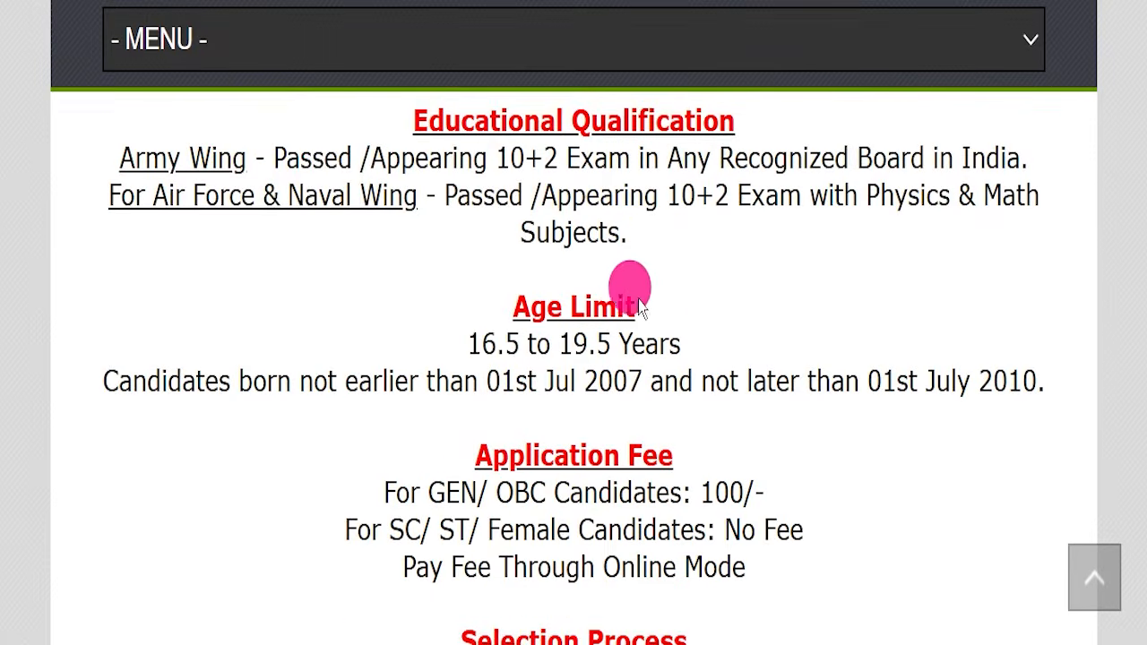
pyautogui.moveTo(468, 235); pyautogui.dragTo(686, 232)
pyautogui.scroll(-2, 691, 233)
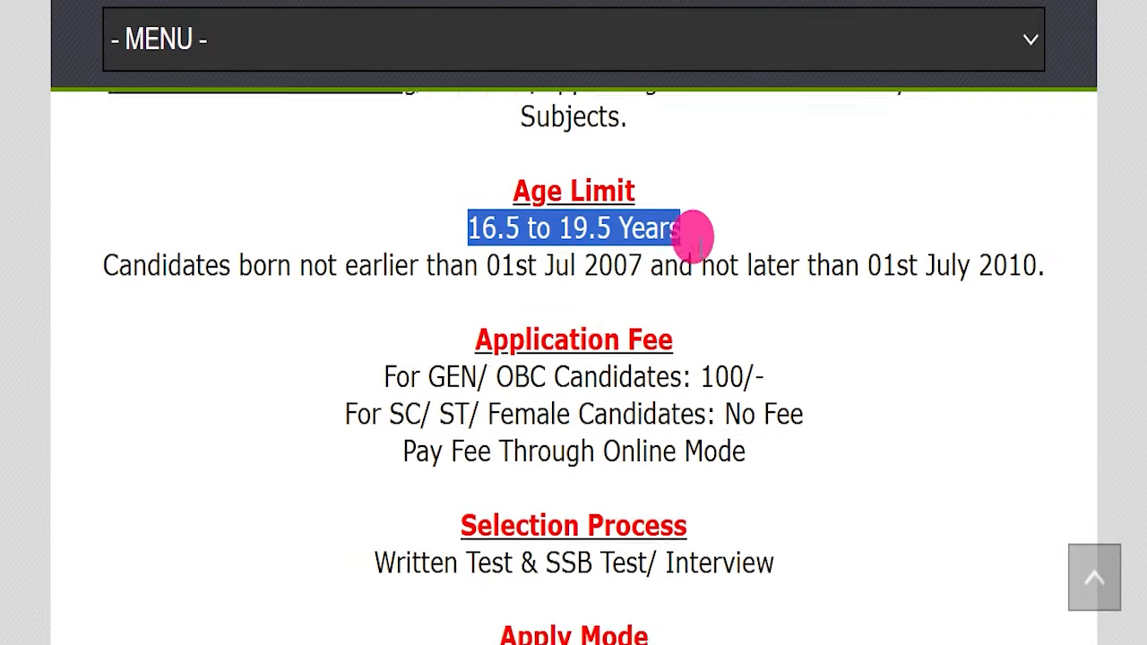
pyautogui.moveTo(333, 281); pyautogui.dragTo(785, 284)
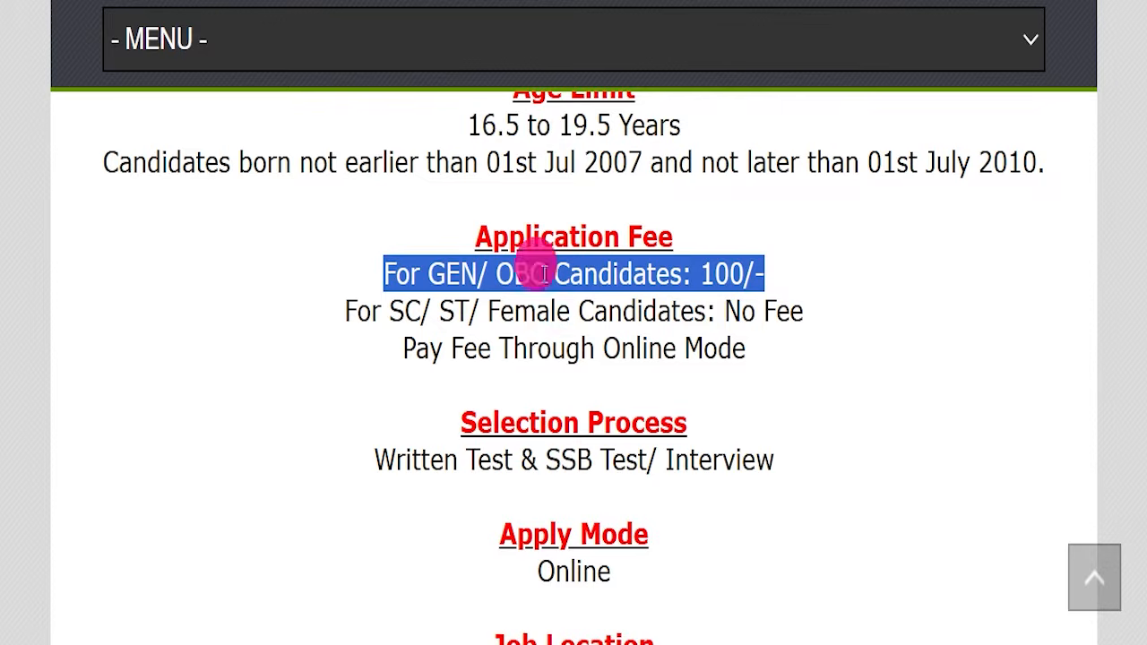
pyautogui.moveTo(249, 308); pyautogui.dragTo(829, 309)
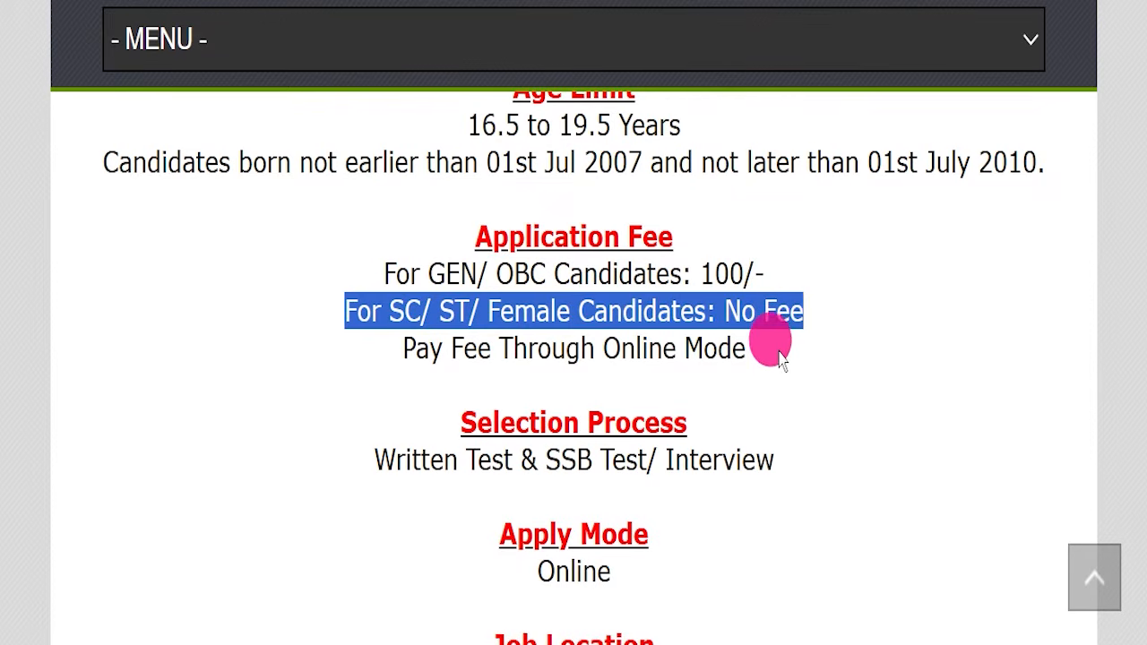
pyautogui.moveTo(778, 361); pyautogui.dragTo(607, 347)
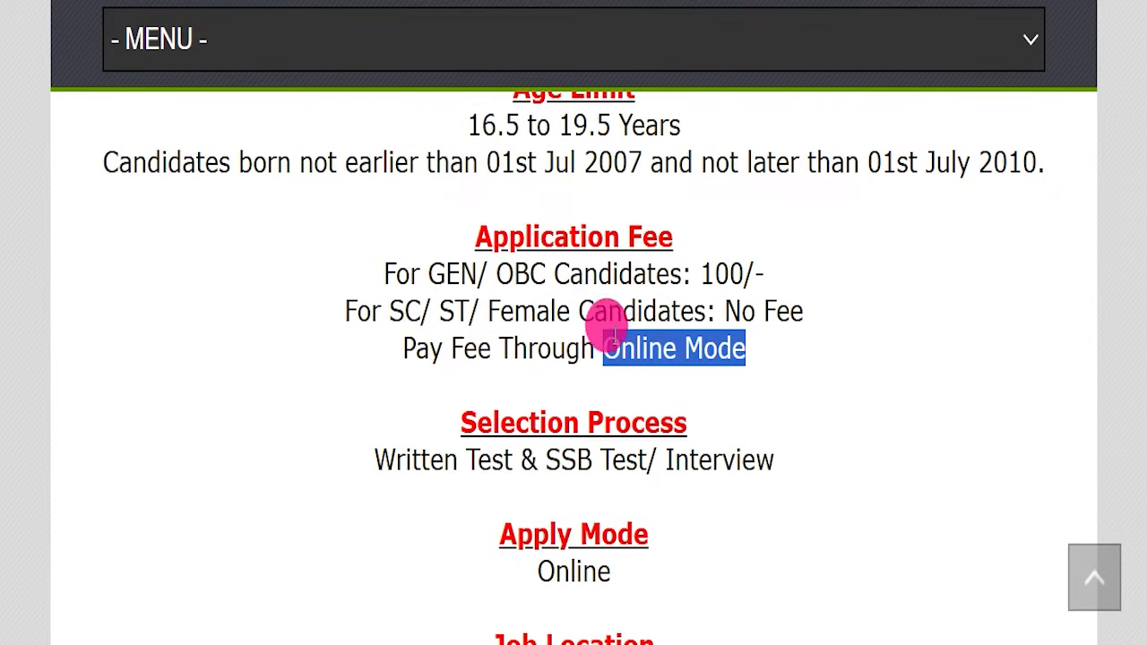
# - Highlight the Written Test & SSB process, upsconline.nic.in address and Official Notification Pdf link
pyautogui.scroll(-2, 366, 285)
pyautogui.moveTo(346, 251); pyautogui.dragTo(816, 250)
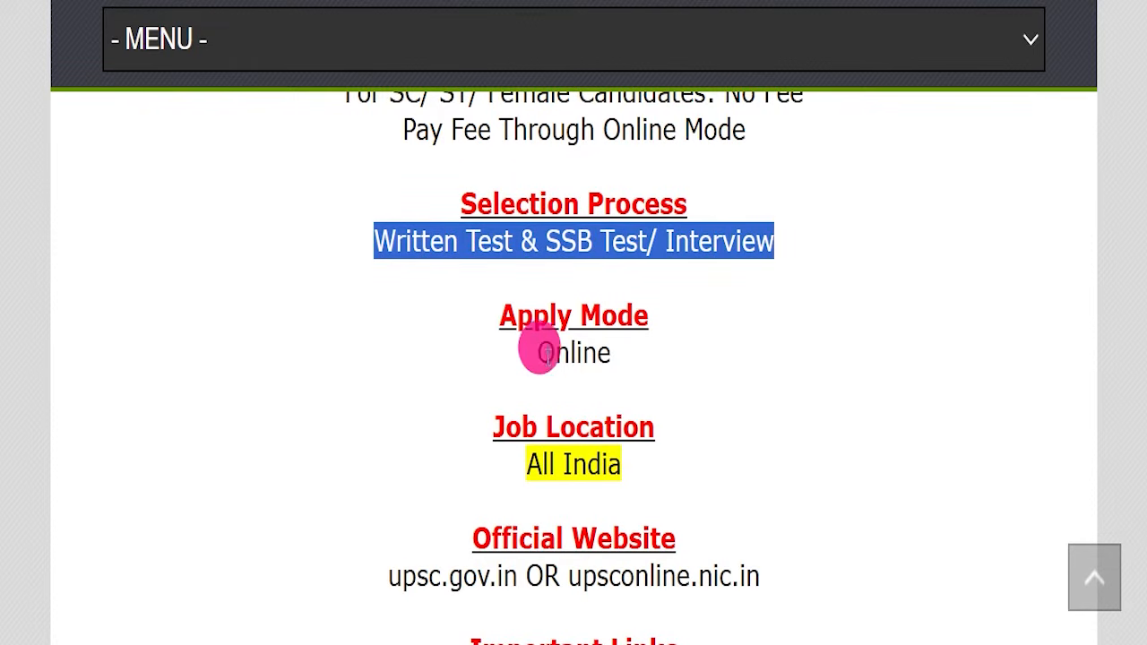
pyautogui.moveTo(484, 355); pyautogui.dragTo(665, 352)
pyautogui.moveTo(477, 457); pyautogui.dragTo(677, 443)
pyautogui.scroll(-3, 737, 402)
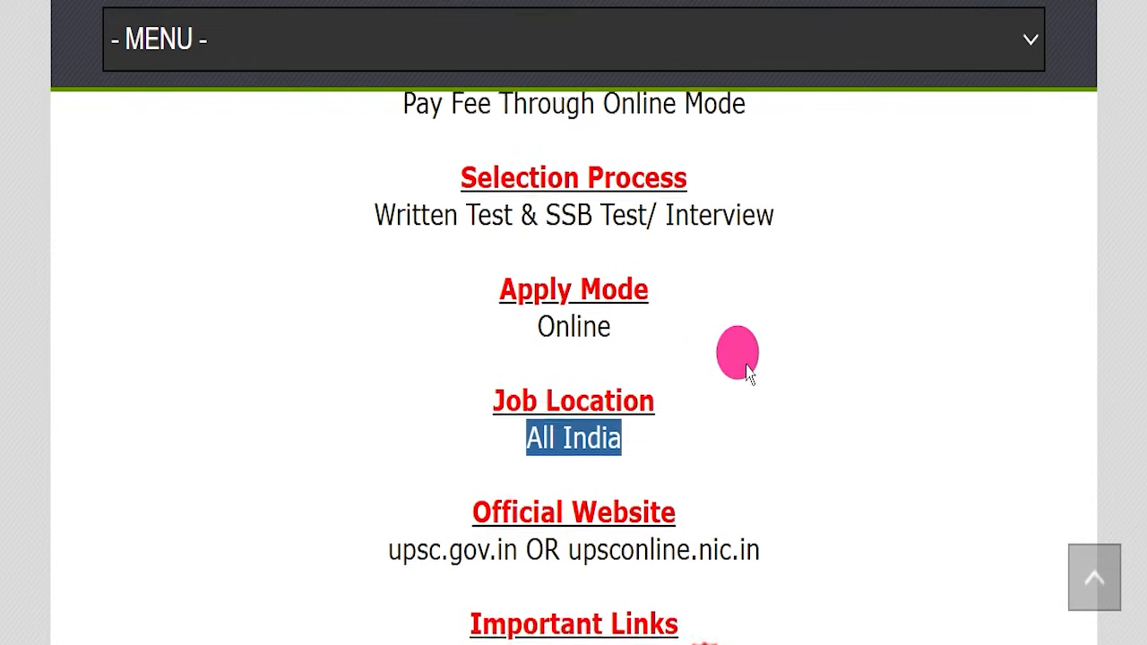
pyautogui.moveTo(567, 247); pyautogui.dragTo(769, 244)
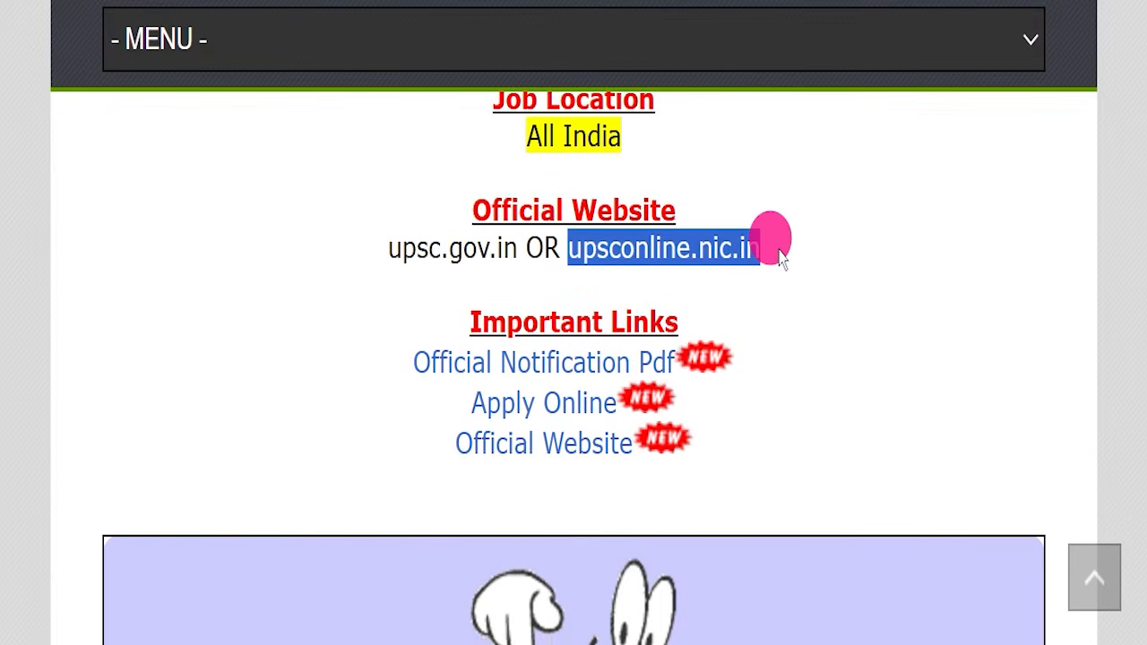
pyautogui.scroll(-1, 774, 246)
pyautogui.click(443, 236)
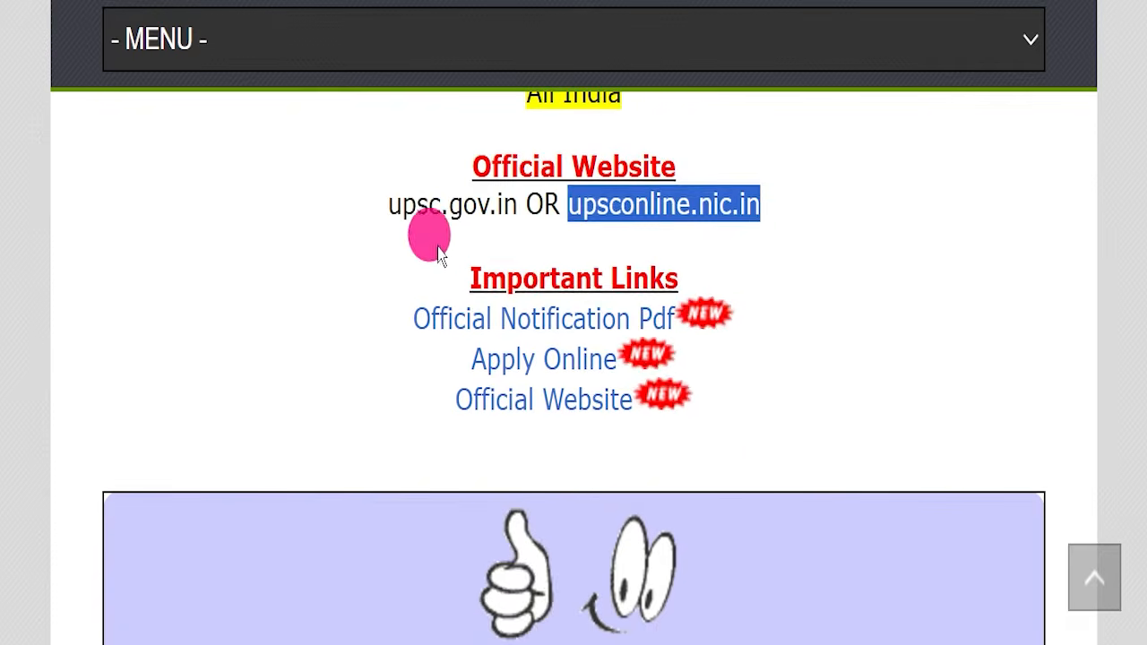
pyautogui.moveTo(462, 274); pyautogui.dragTo(761, 392)
pyautogui.click(719, 331)
pyautogui.moveTo(310, 314); pyautogui.dragTo(659, 318)
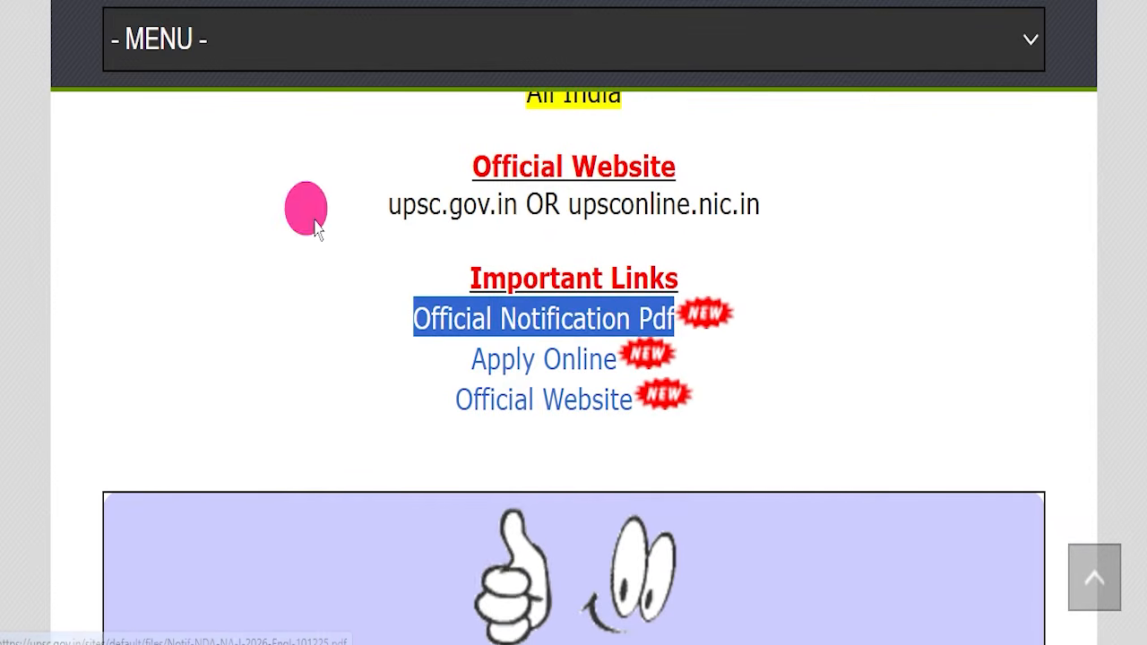
pyautogui.hotkey('ctrl', 'Tab')
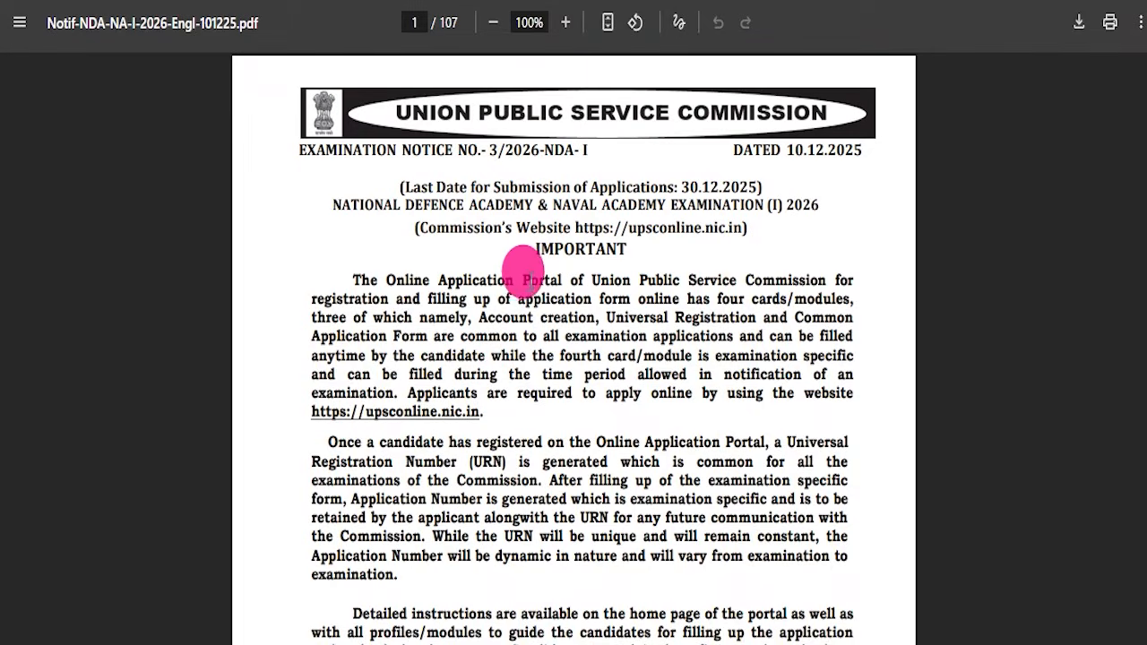
# - Scroll through the NDA-I 2026 notification PDF, then highlight the job page's Apply Online link
pyautogui.scroll(-15, 523, 269)
pyautogui.scroll(-10, 400, 276)
pyautogui.scroll(-18, 515, 358)
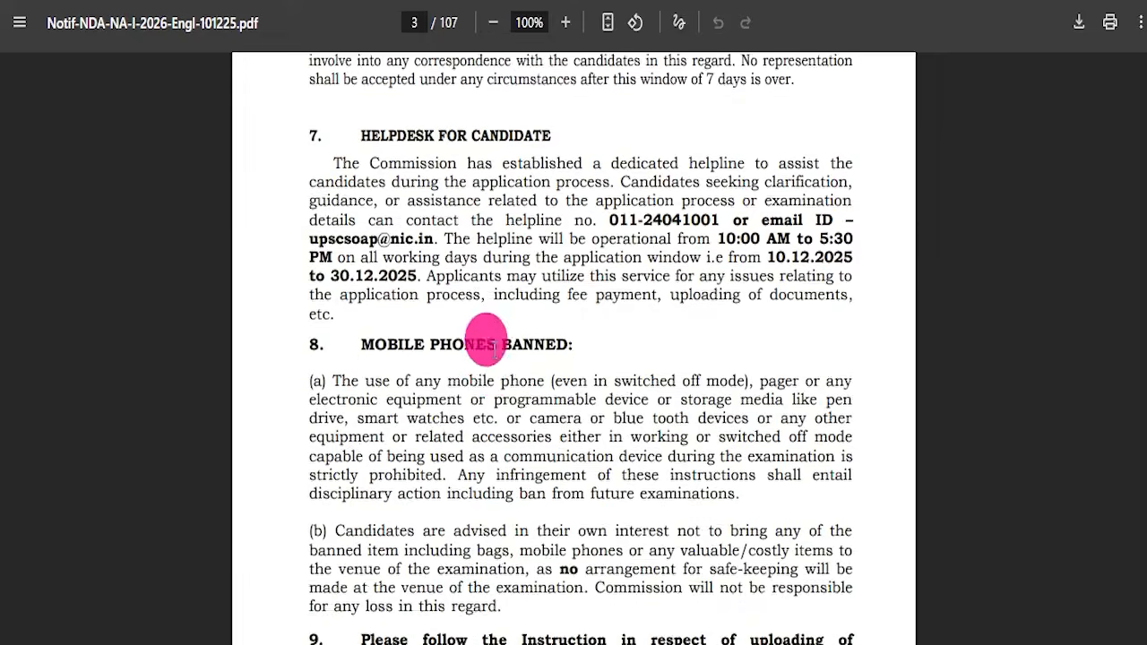
pyautogui.scroll(3, 509, 229)
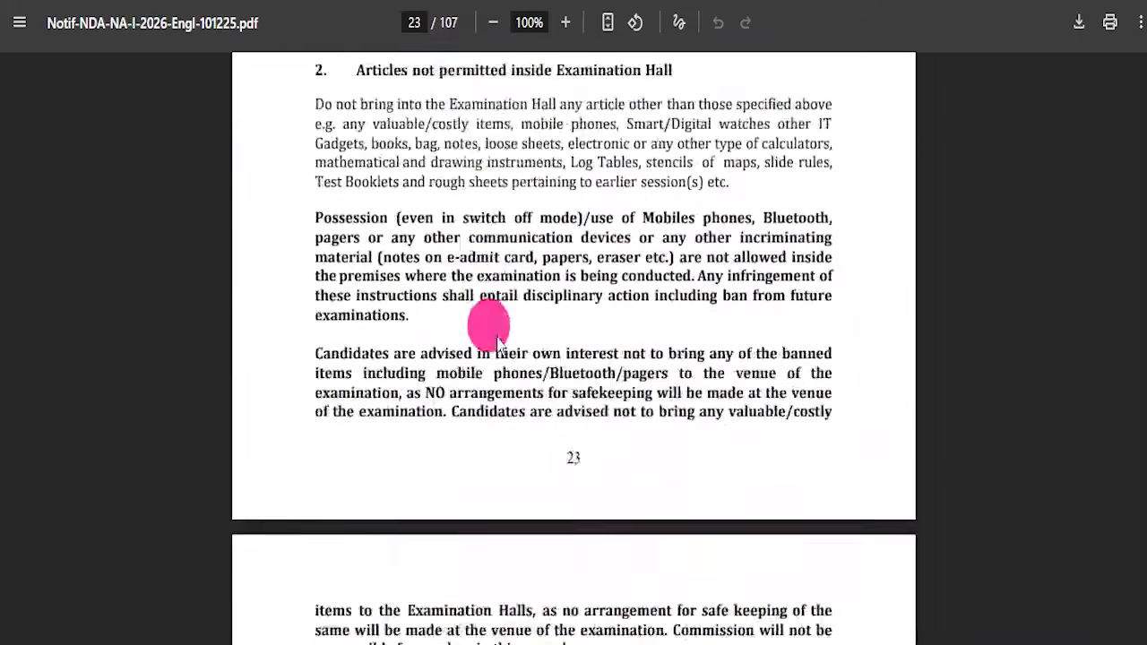
pyautogui.scroll(-20, 495, 340)
pyautogui.scroll(-20, 657, 358)
pyautogui.moveTo(1143, 281); pyautogui.dragTo(1144, 52)
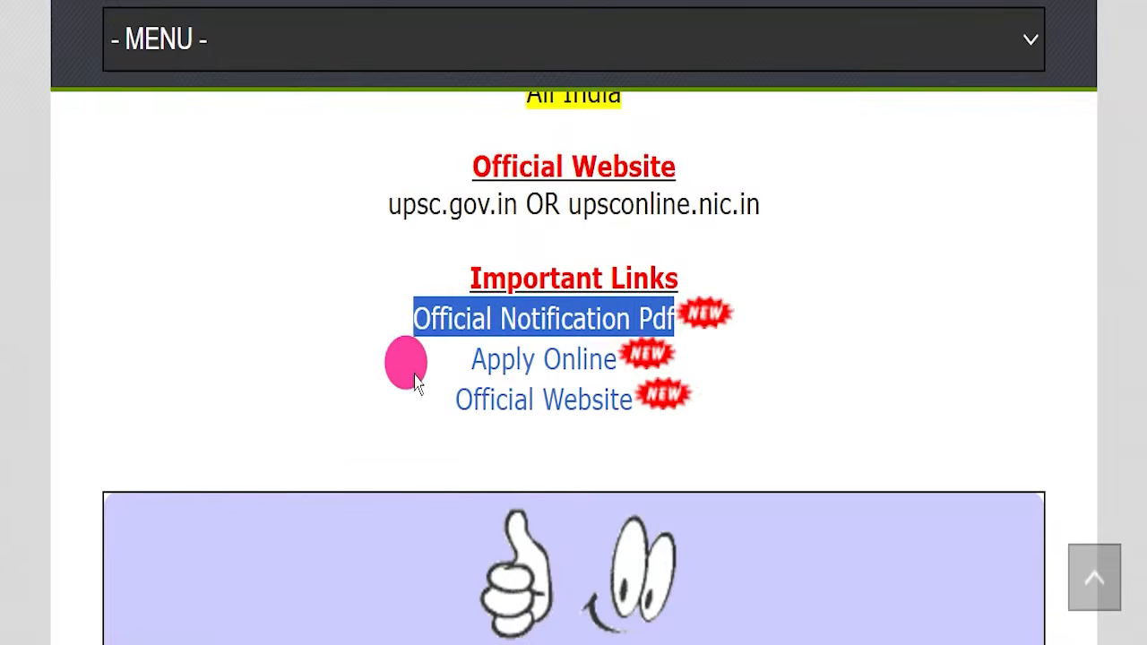
pyautogui.moveTo(404, 363); pyautogui.dragTo(614, 359)
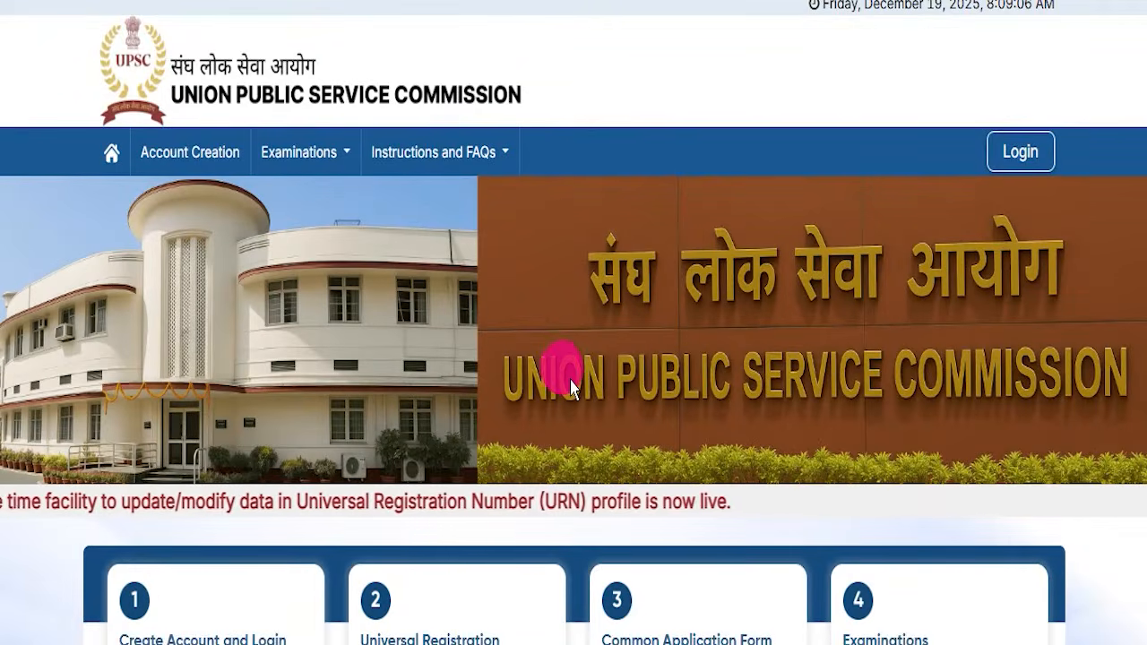
# - On the UPSC home page, point out and open '2. Login' in the Create Account and Login card
pyautogui.scroll(-3, 569, 377)
pyautogui.scroll(3, 569, 440)
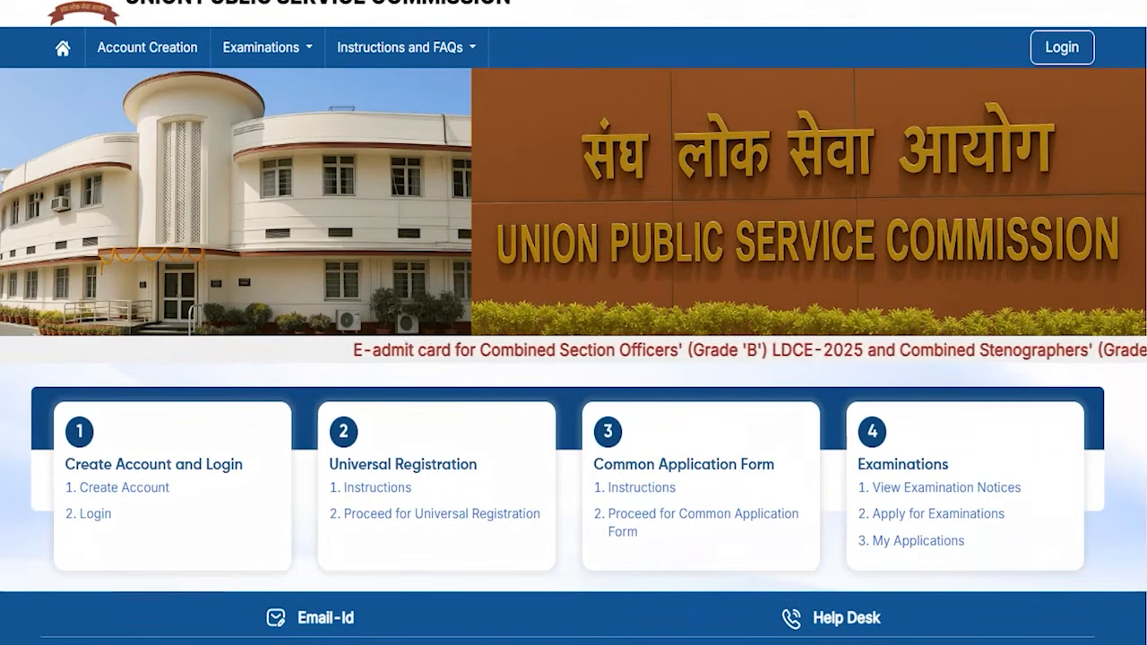
pyautogui.moveTo(43, 499)
pyautogui.mouseDown()
pyautogui.moveTo(120, 512)
pyautogui.moveTo(137, 535)
pyautogui.mouseUp()
pyautogui.press('Escape')
pyautogui.click(96, 516)
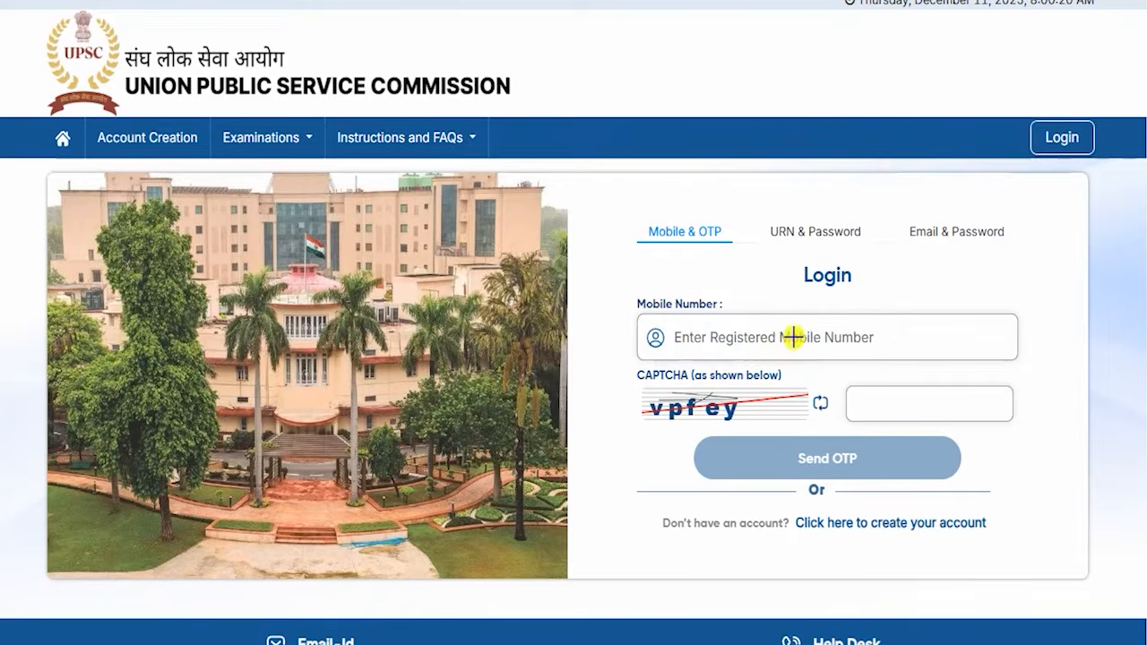
# - Point out the CAPTCHA and OTP-sending steps on the Mobile & OTP login form
pyautogui.moveTo(674, 429); pyautogui.dragTo(733, 432)
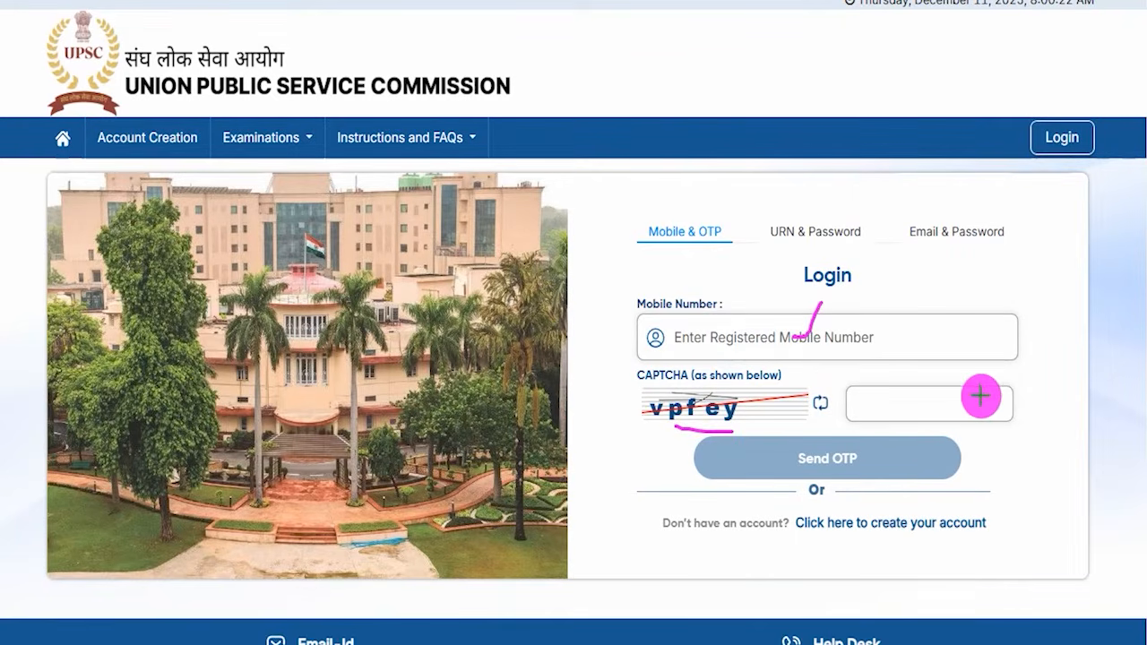
pyautogui.moveTo(915, 392); pyautogui.dragTo(958, 357)
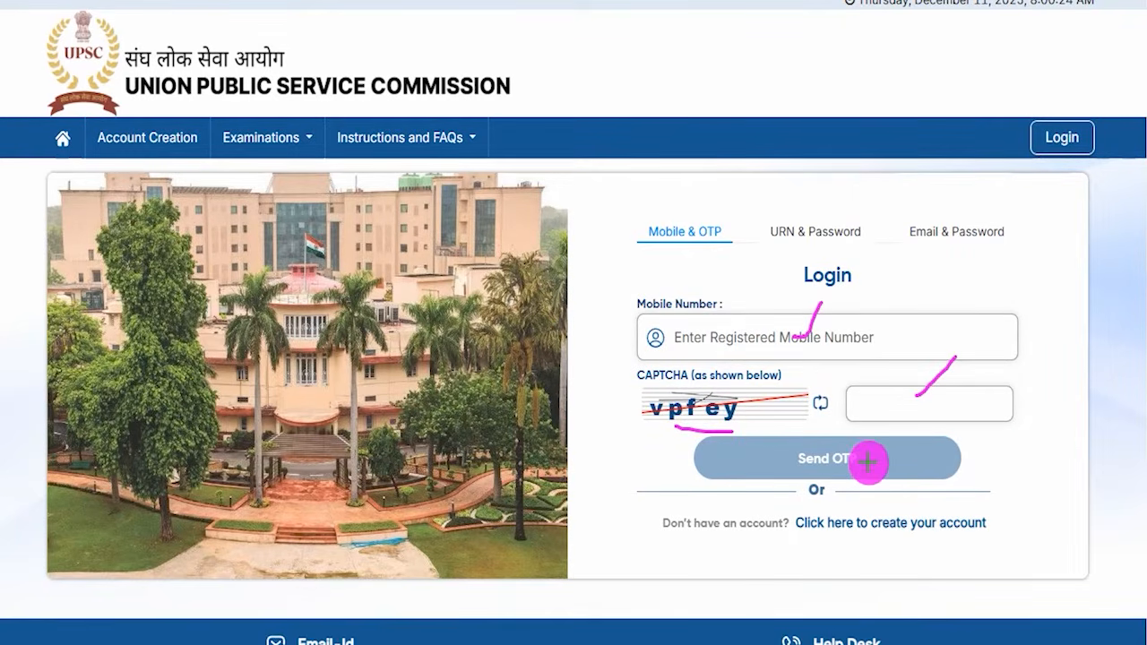
pyautogui.moveTo(868, 466); pyautogui.dragTo(895, 438)
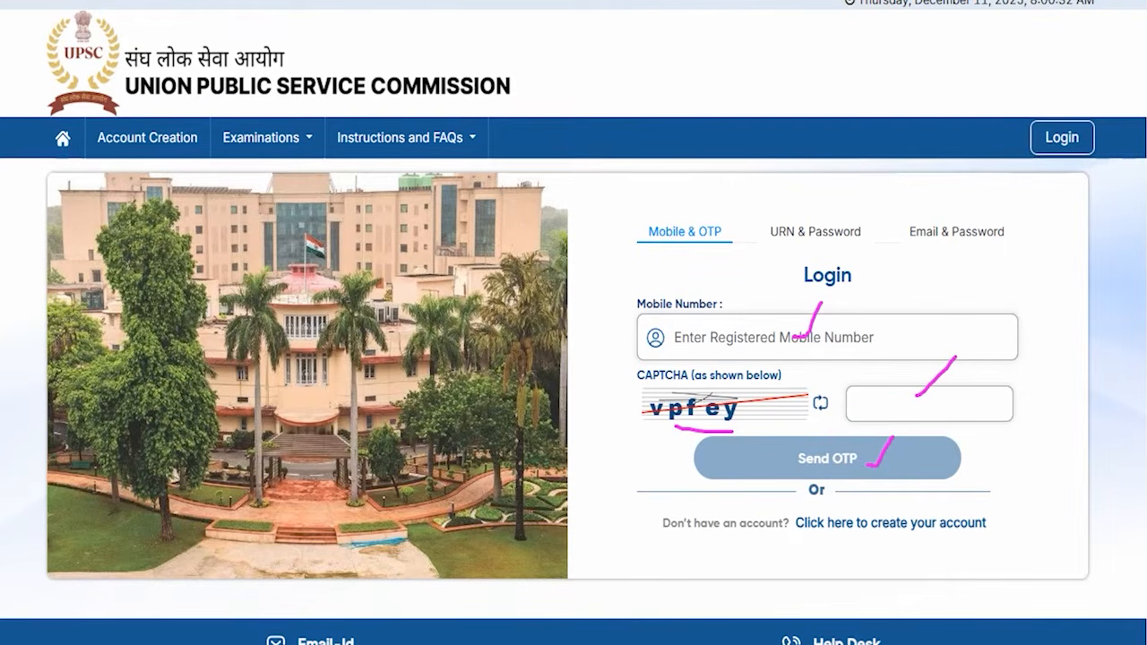
# - Show the URN & Password login form, walking through its URN, password, CAPTCHA and sign-in
pyautogui.click(806, 235)
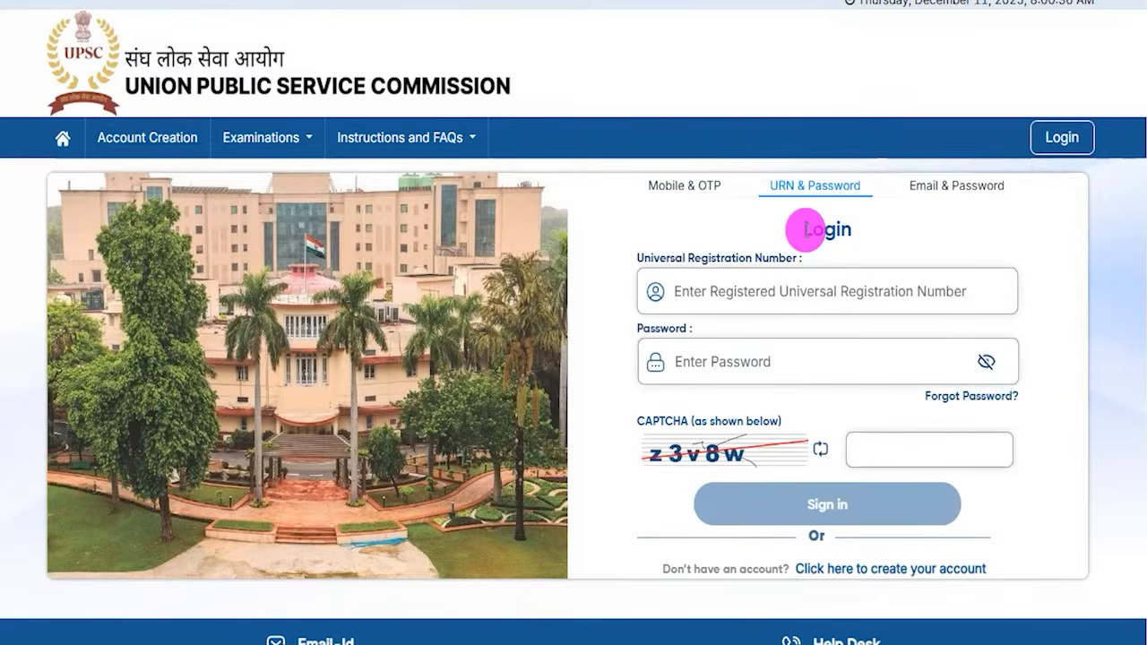
pyautogui.moveTo(654, 258); pyautogui.dragTo(768, 253)
pyautogui.click(732, 292)
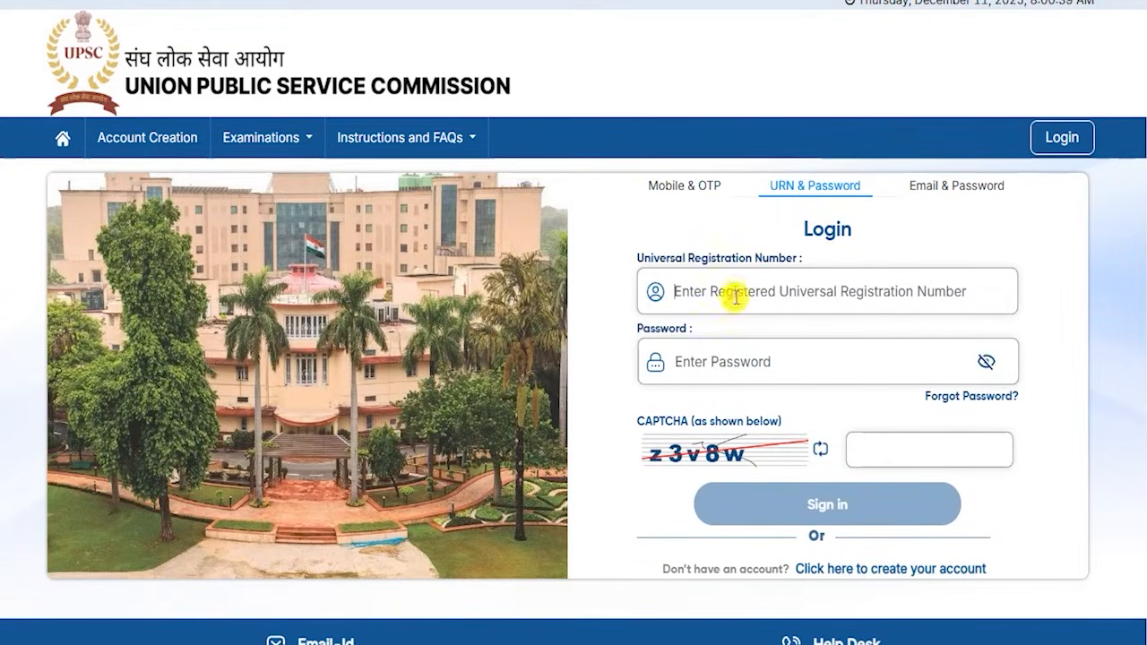
pyautogui.click(688, 363)
pyautogui.click(665, 449)
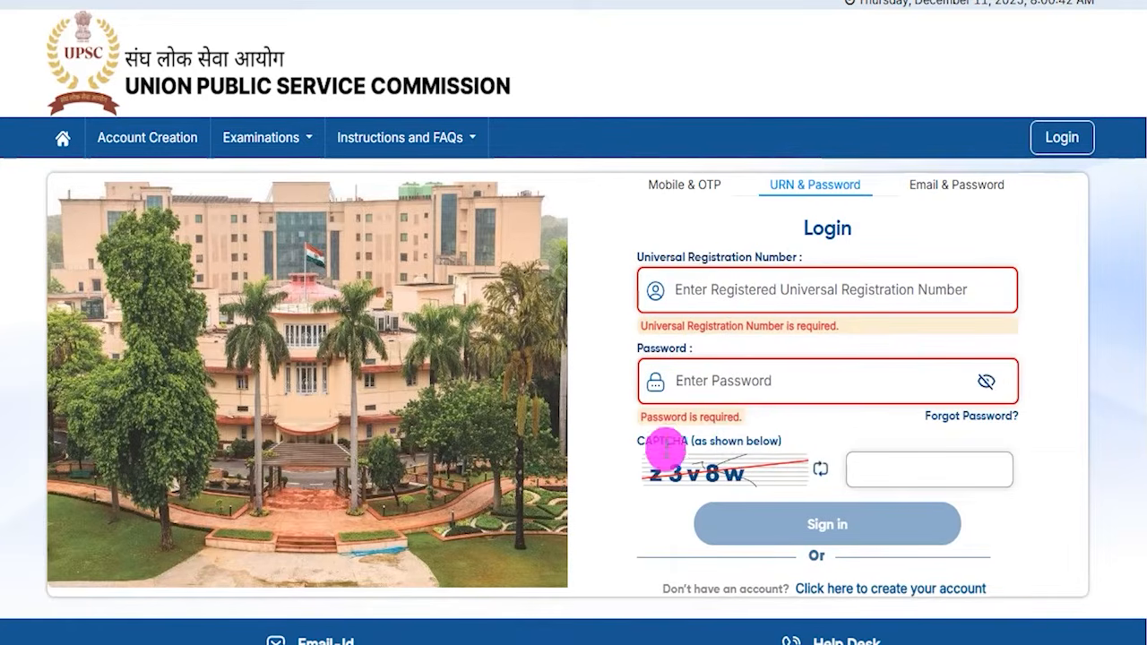
pyautogui.click(874, 480)
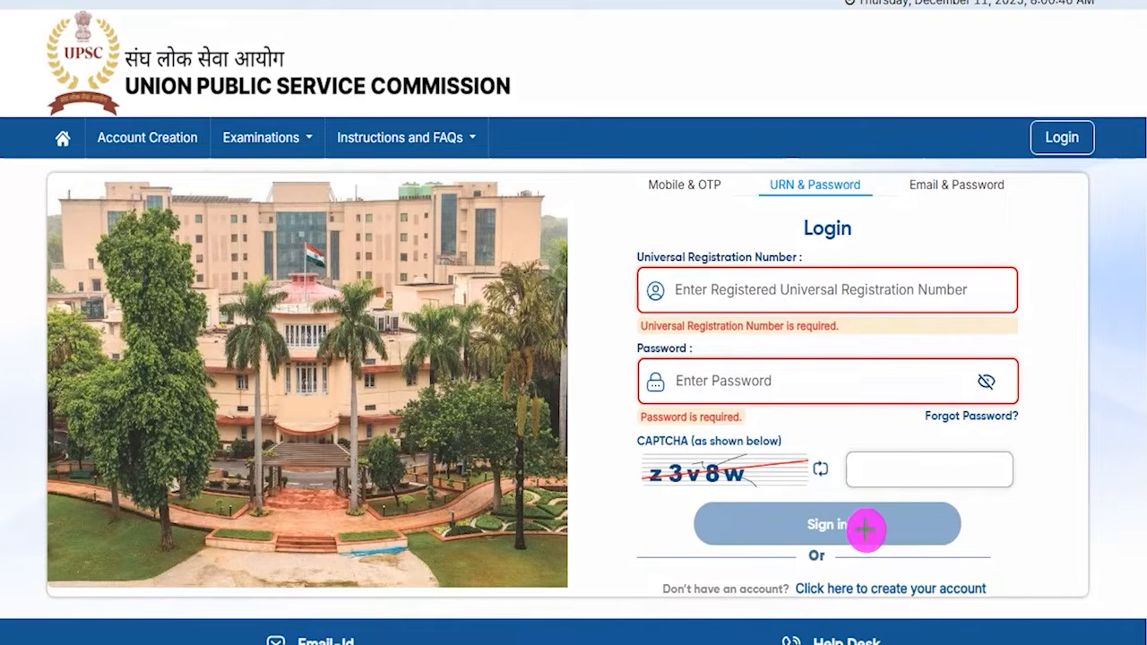
pyautogui.moveTo(864, 526); pyautogui.dragTo(887, 490)
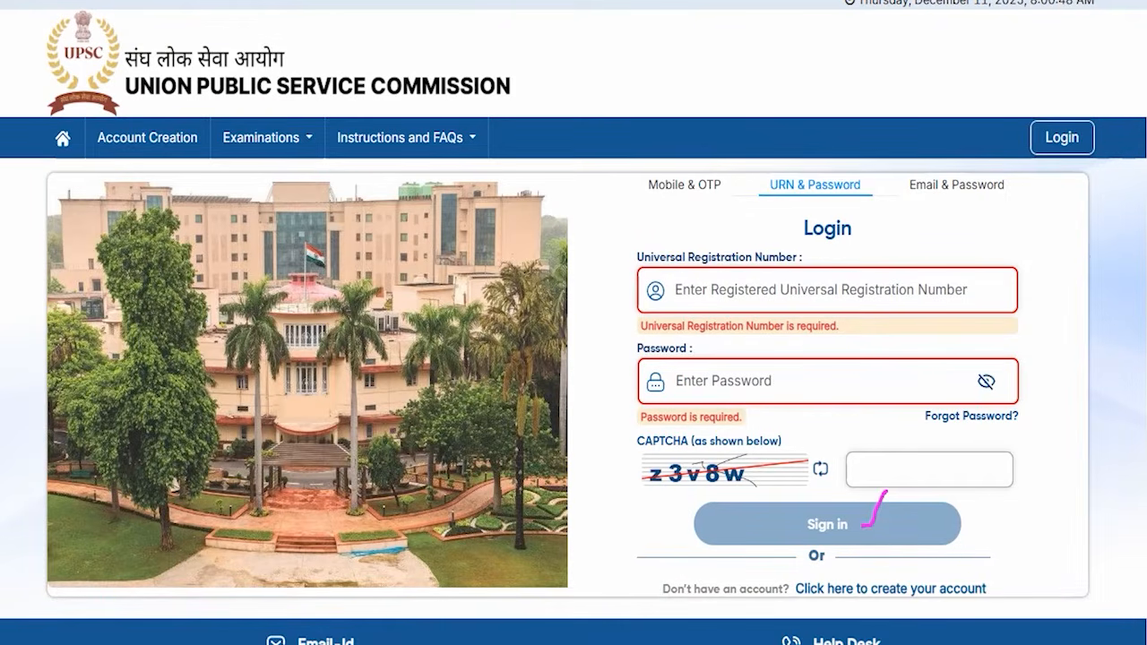
# - Show the Email & Password login form with its fields marked, then return to the portal home page
pyautogui.click(941, 187)
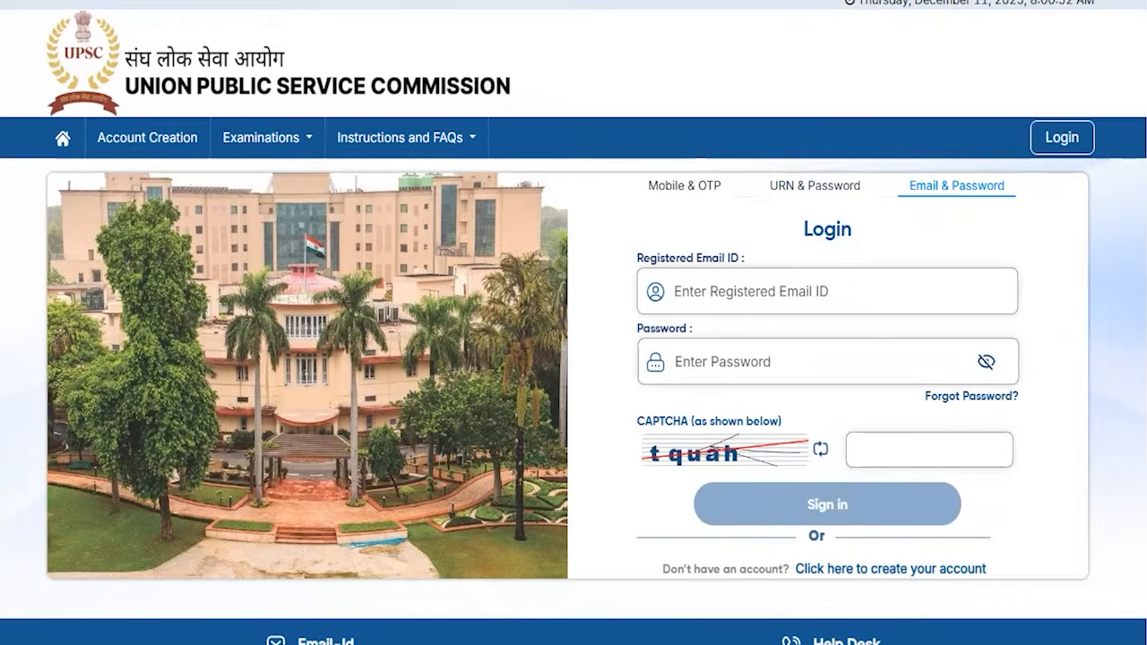
pyautogui.moveTo(776, 295); pyautogui.dragTo(799, 266)
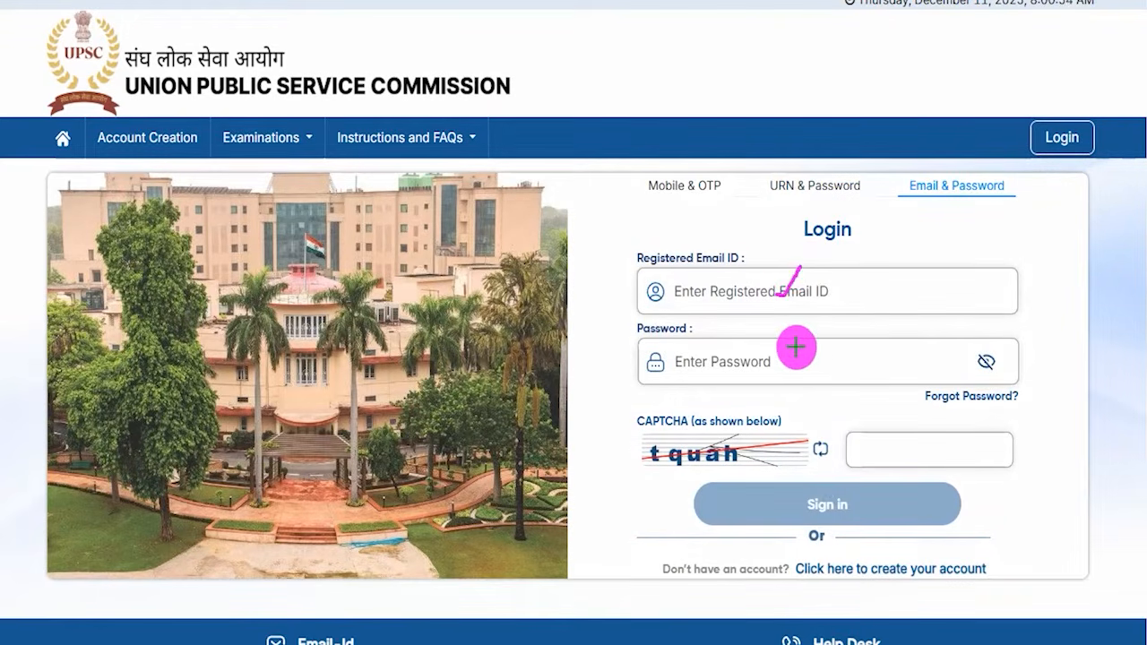
pyautogui.moveTo(753, 356); pyautogui.dragTo(781, 320)
pyautogui.moveTo(763, 453); pyautogui.dragTo(797, 405)
pyautogui.moveTo(916, 453); pyautogui.dragTo(955, 408)
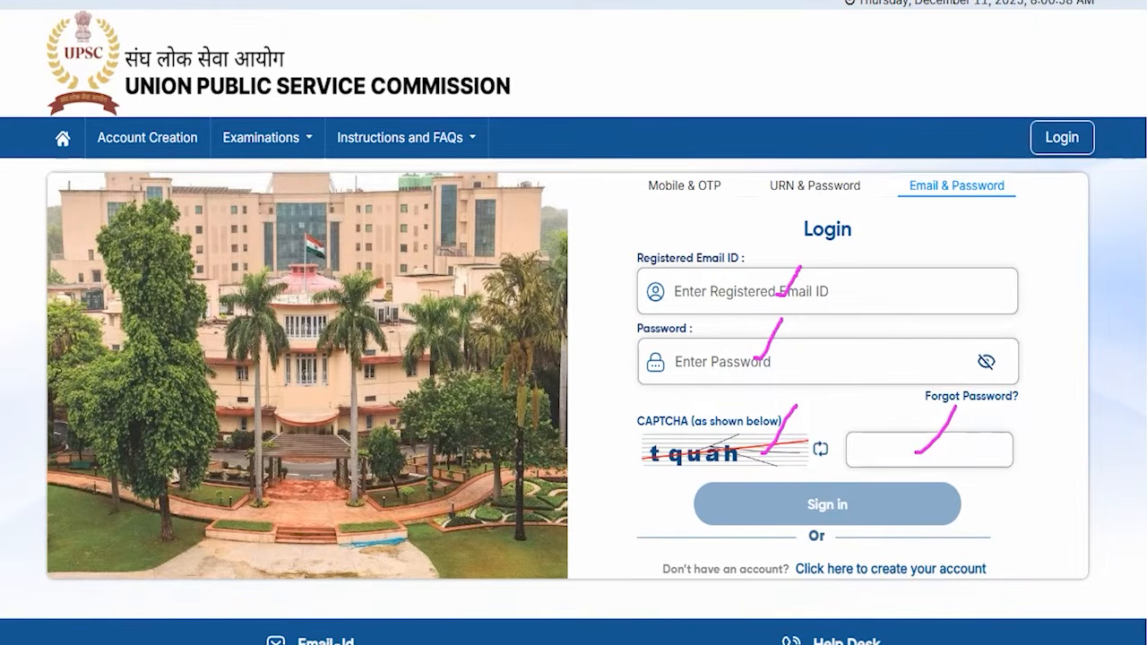
pyautogui.moveTo(1096, 372); pyautogui.dragTo(902, 500)
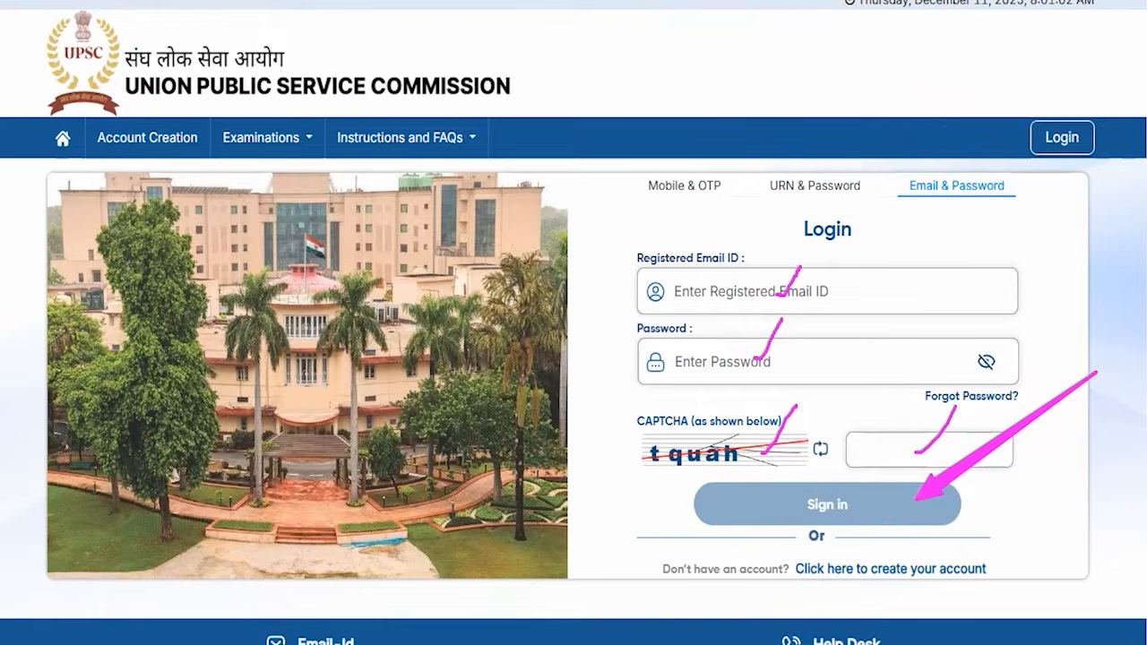
pyautogui.press('Escape')
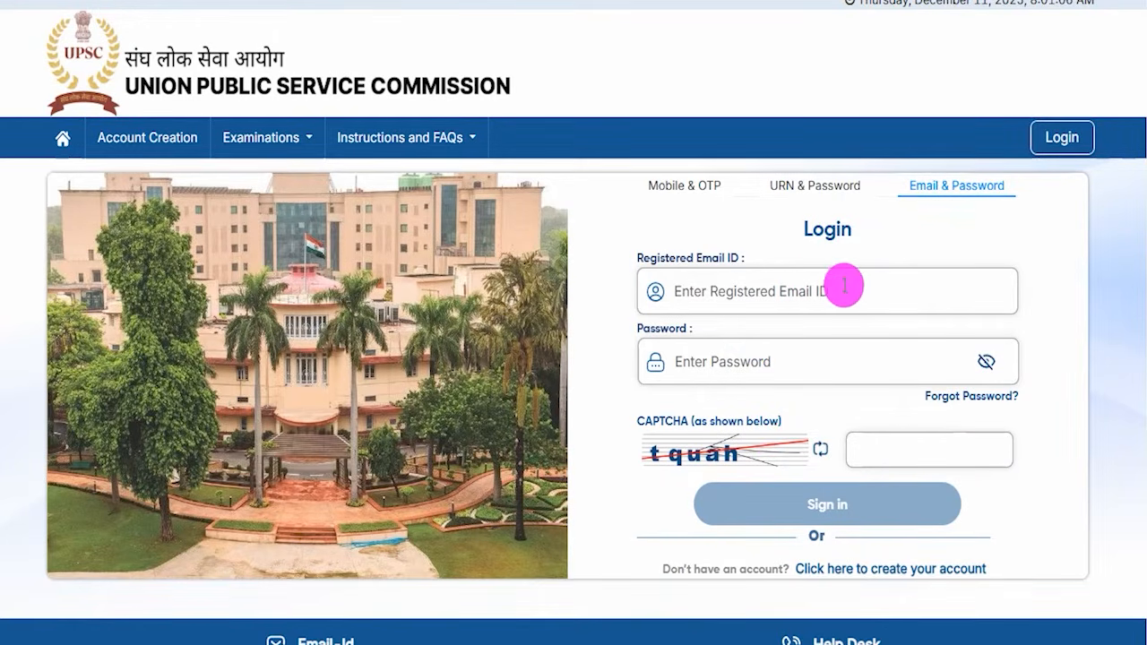
pyautogui.click(63, 139)
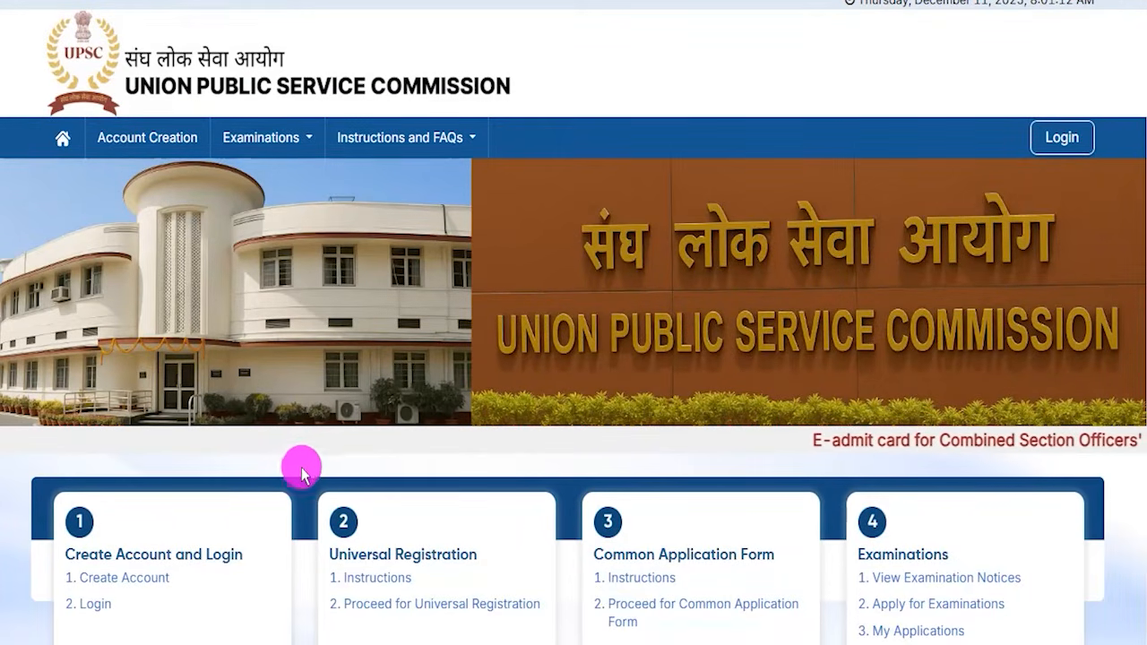
# - Scroll down the portal home page and open '1. Create Account' from the first card
pyautogui.scroll(-1, 296, 479)
pyautogui.scroll(-1, 294, 485)
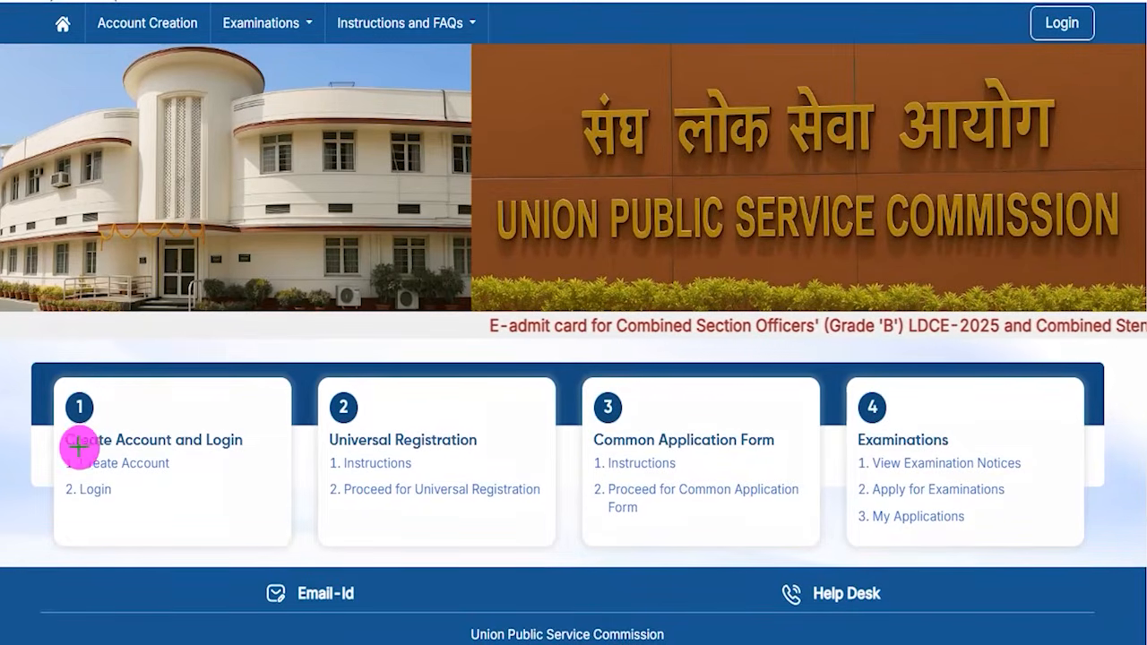
pyautogui.moveTo(35, 447); pyautogui.dragTo(205, 474)
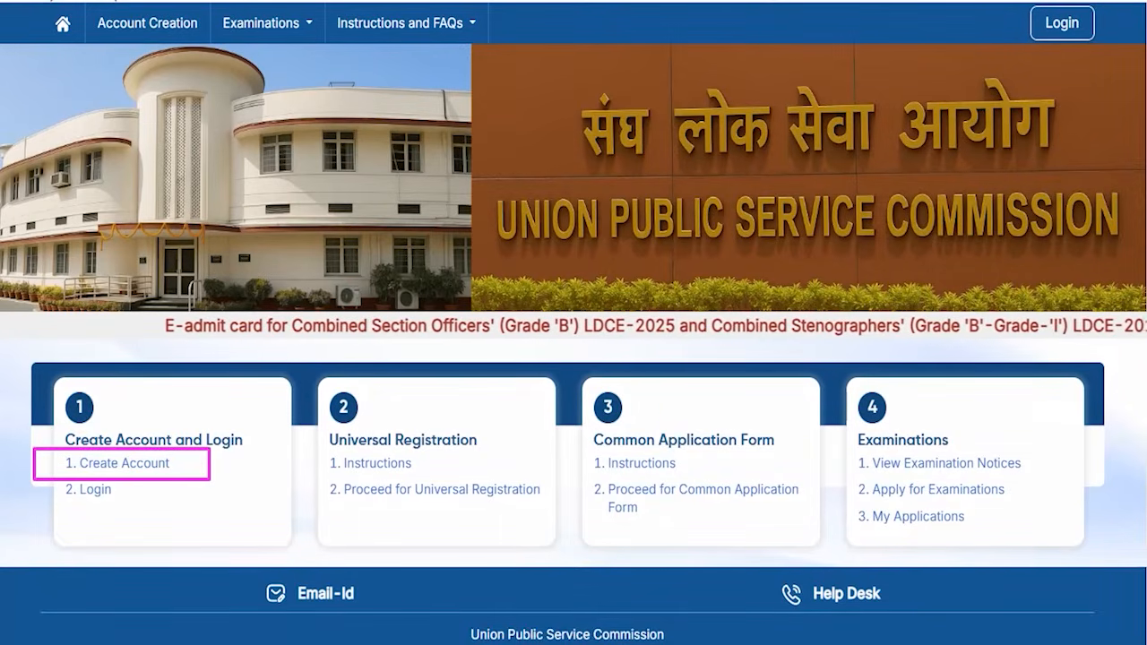
pyautogui.click(148, 463)
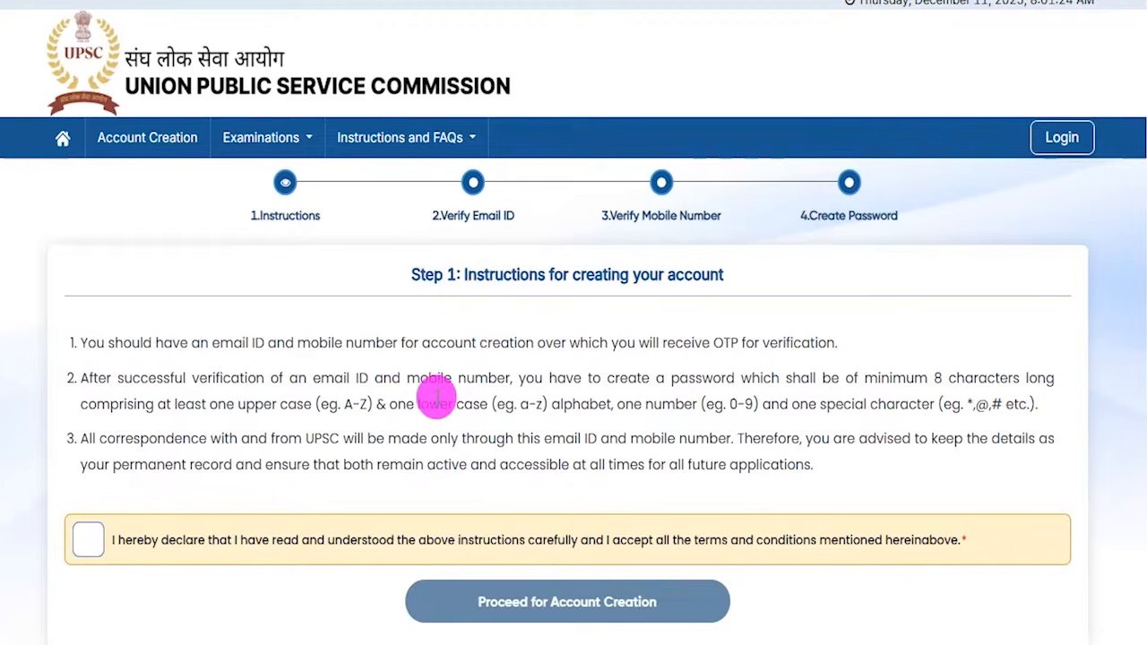
# - Highlight key instructions, accept the declaration and proceed to Step 2: Verify Email ID
pyautogui.moveTo(155, 350); pyautogui.dragTo(298, 386)
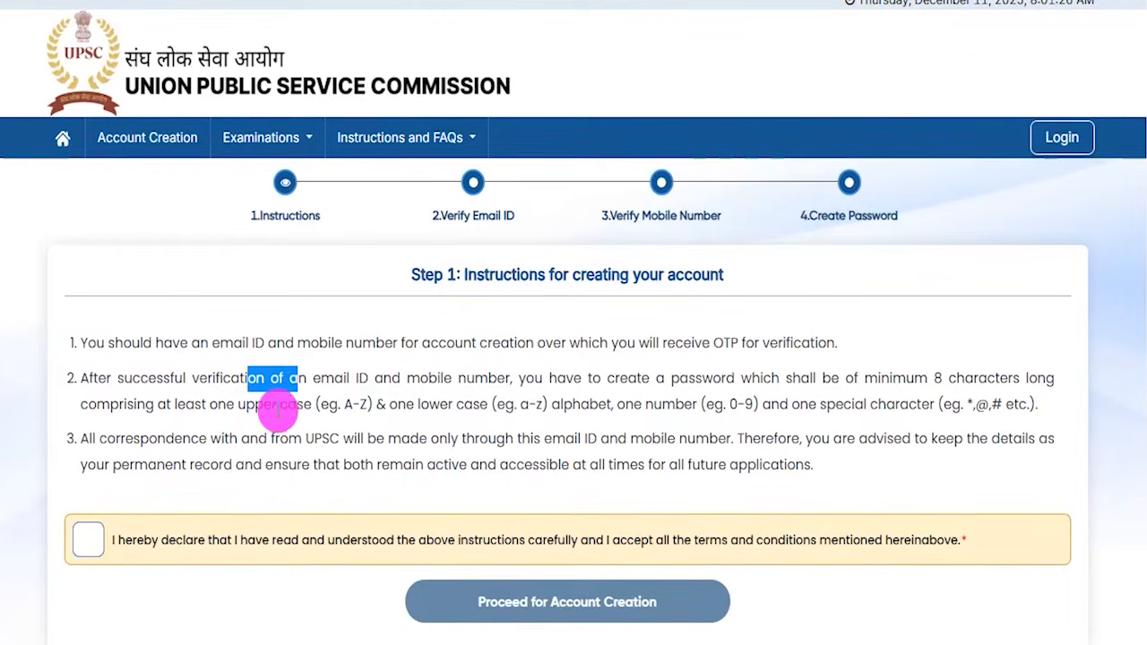
pyautogui.moveTo(259, 439); pyautogui.dragTo(329, 440)
pyautogui.click(86, 539)
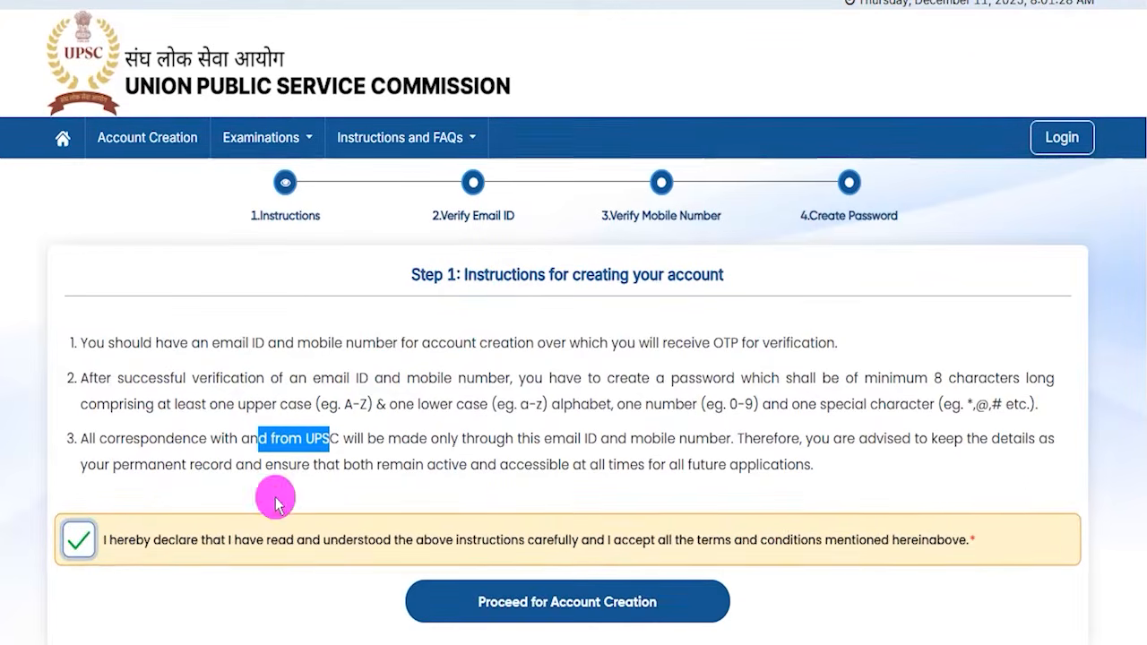
pyautogui.moveTo(966, 429)
pyautogui.mouseDown()
pyautogui.moveTo(789, 516)
pyautogui.moveTo(704, 588)
pyautogui.mouseUp()
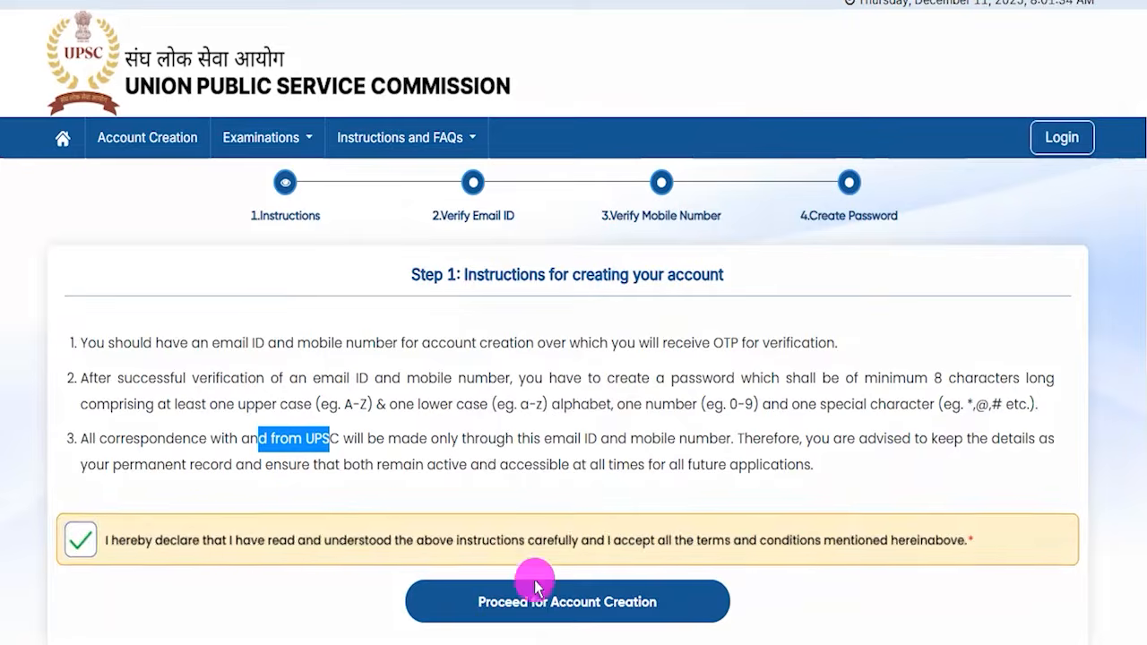
pyautogui.click(486, 602)
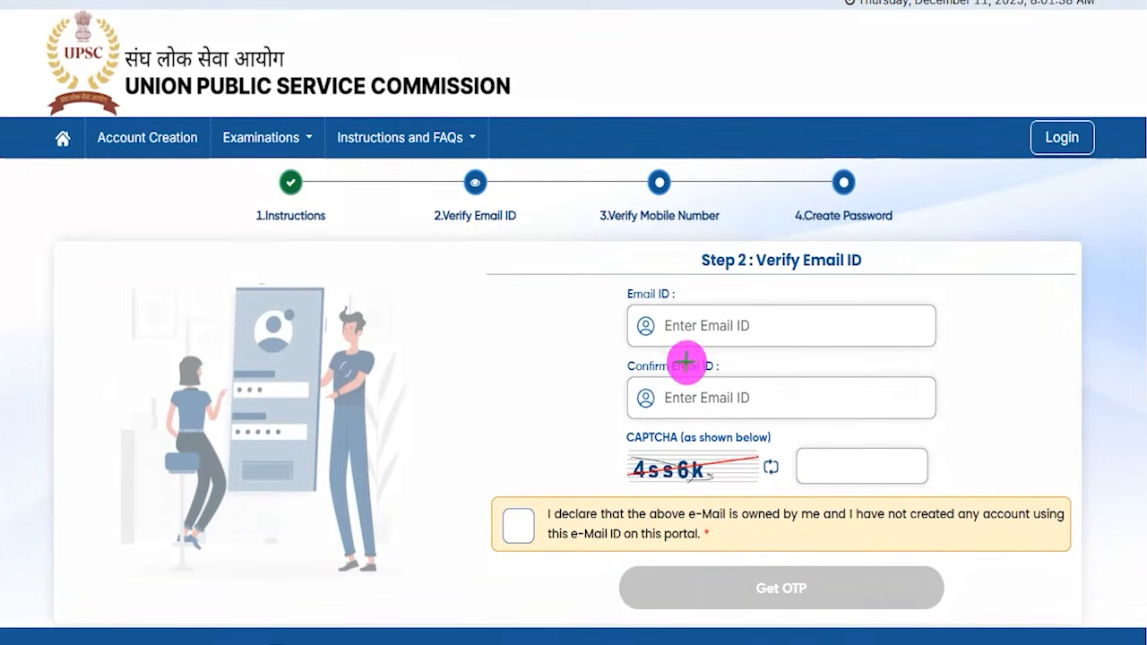
# - Walk through the email, confirm-email, CAPTCHA and OTP fields, then verify the email with its OTP
pyautogui.moveTo(794, 330); pyautogui.dragTo(814, 304)
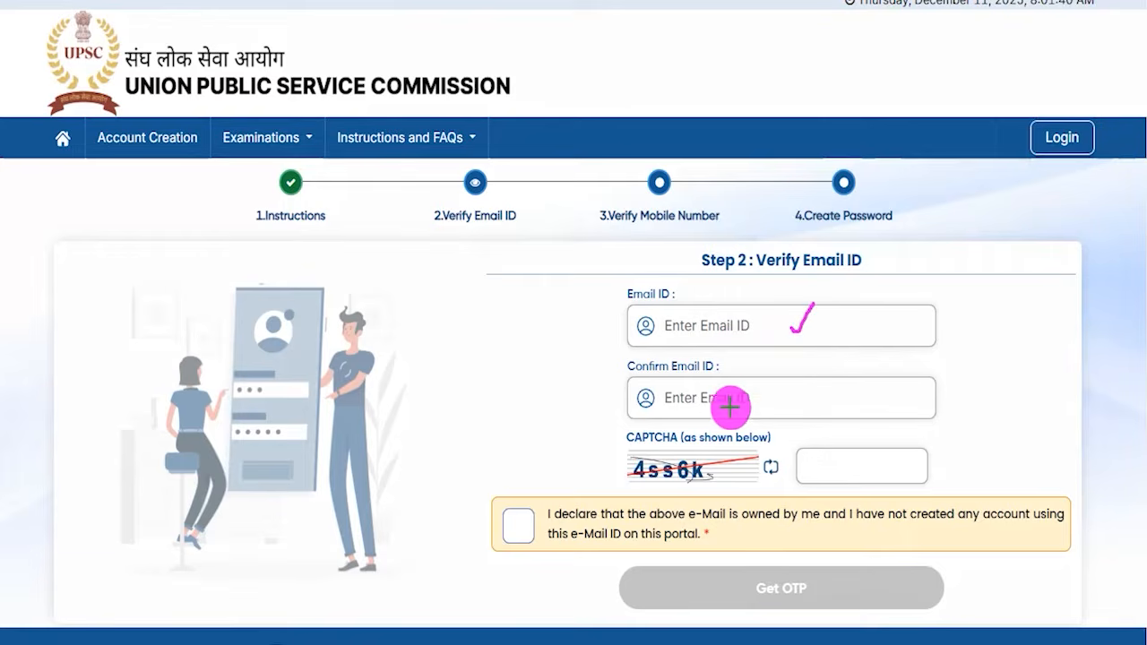
pyautogui.moveTo(757, 397); pyautogui.dragTo(779, 368)
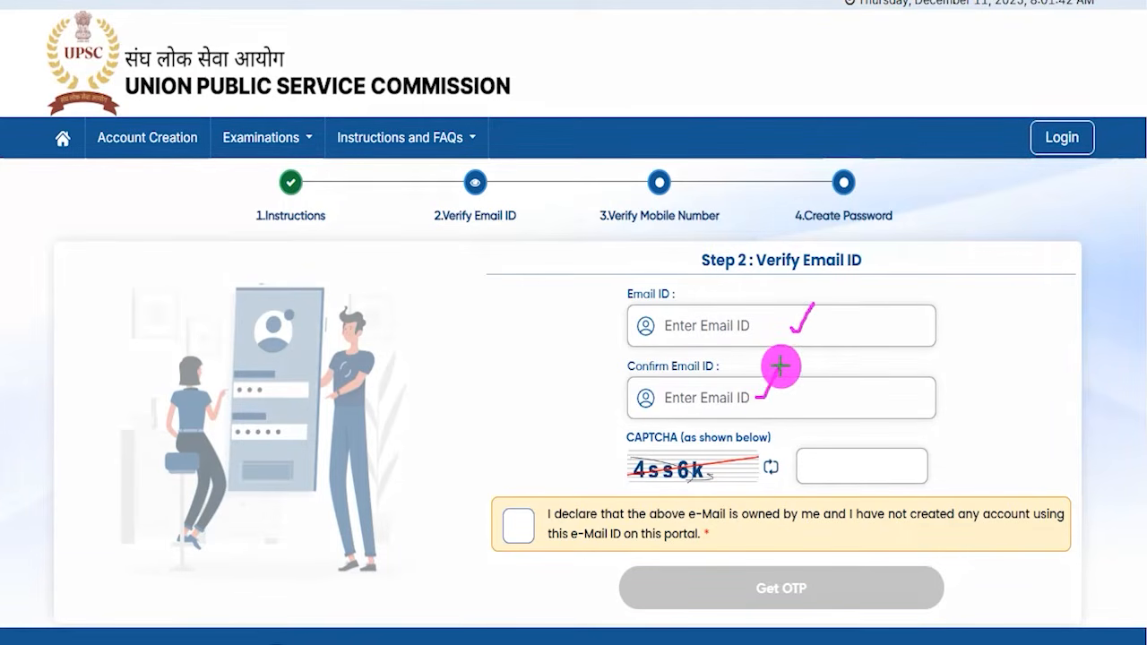
pyautogui.moveTo(633, 485); pyautogui.dragTo(692, 483)
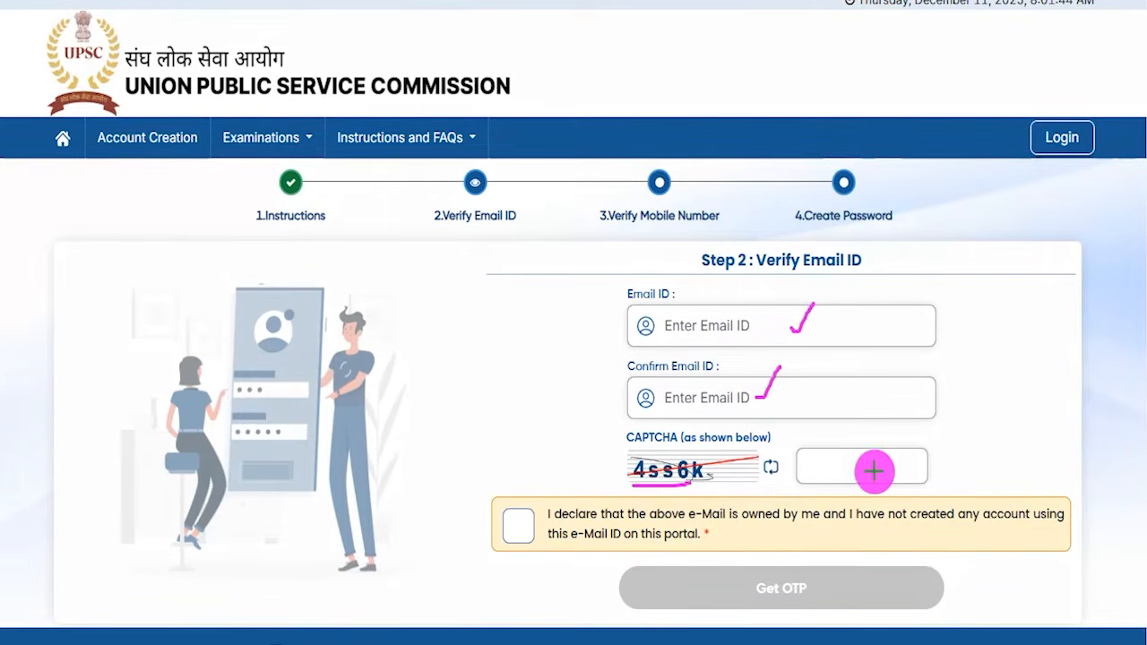
pyautogui.moveTo(865, 467); pyautogui.dragTo(894, 428)
pyautogui.moveTo(521, 526); pyautogui.dragTo(579, 457)
pyautogui.moveTo(1059, 397)
pyautogui.mouseDown()
pyautogui.moveTo(992, 489)
pyautogui.moveTo(902, 576)
pyautogui.moveTo(847, 588)
pyautogui.mouseUp()
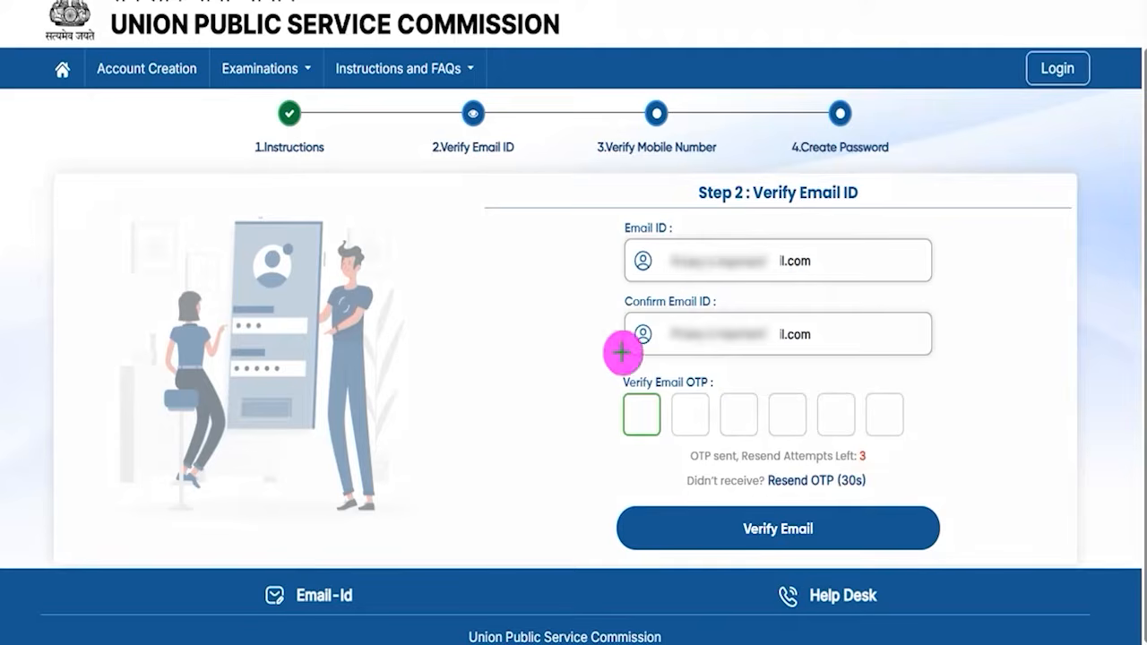
pyautogui.moveTo(641, 421)
pyautogui.mouseDown()
pyautogui.moveTo(672, 400)
pyautogui.moveTo(709, 419)
pyautogui.moveTo(818, 411)
pyautogui.mouseUp()
pyautogui.moveTo(845, 414); pyautogui.dragTo(876, 410)
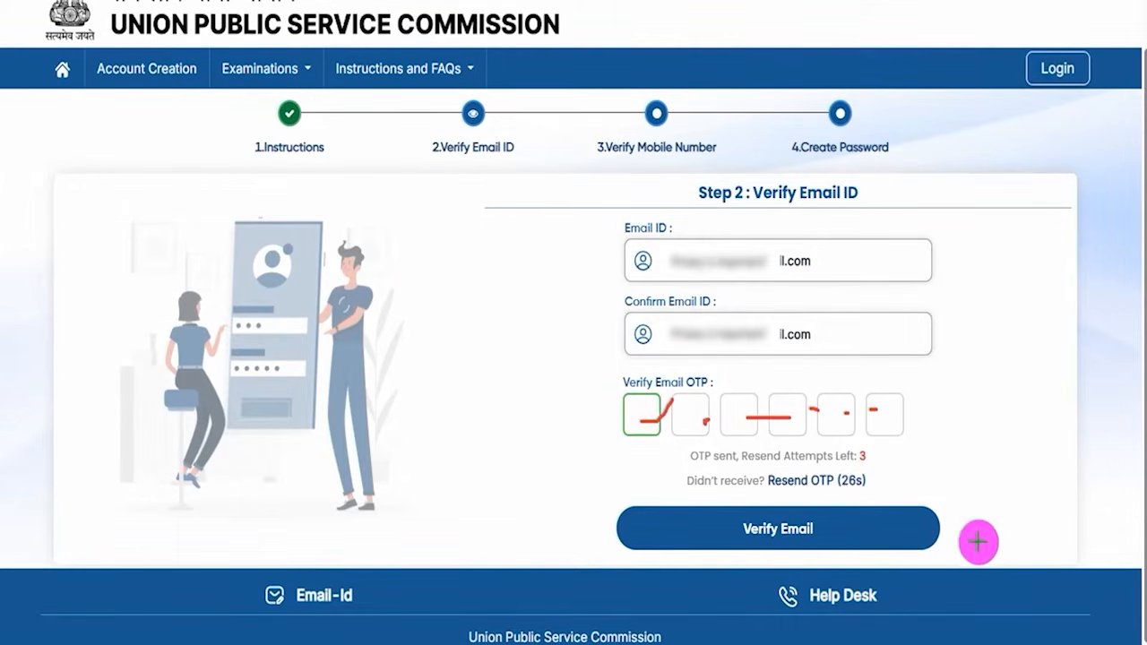
pyautogui.moveTo(1066, 391); pyautogui.dragTo(866, 526)
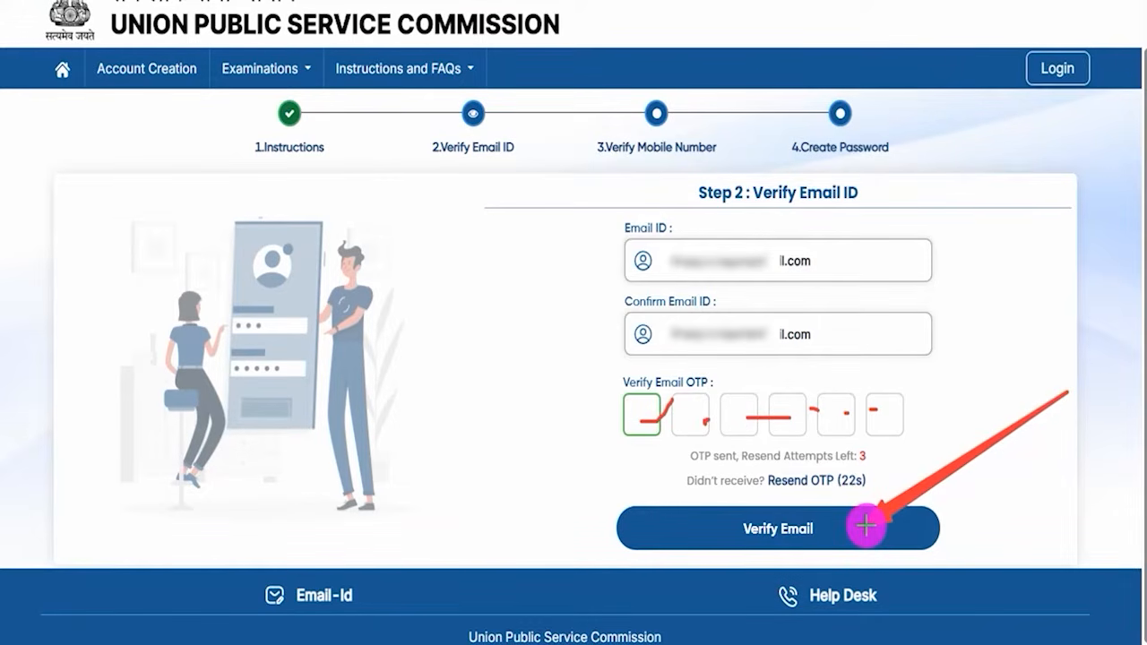
pyautogui.click(866, 527)
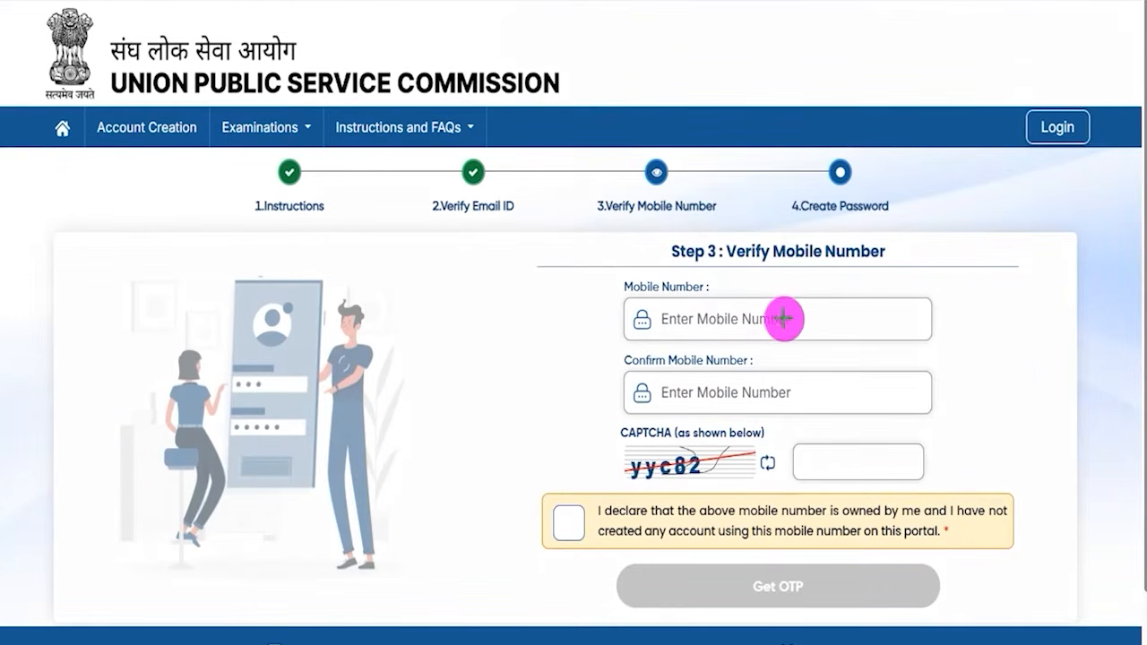
# - Point out the mobile and CAPTCHA fields, declare mobile ownership and request an OTP
pyautogui.moveTo(794, 322); pyautogui.dragTo(819, 293)
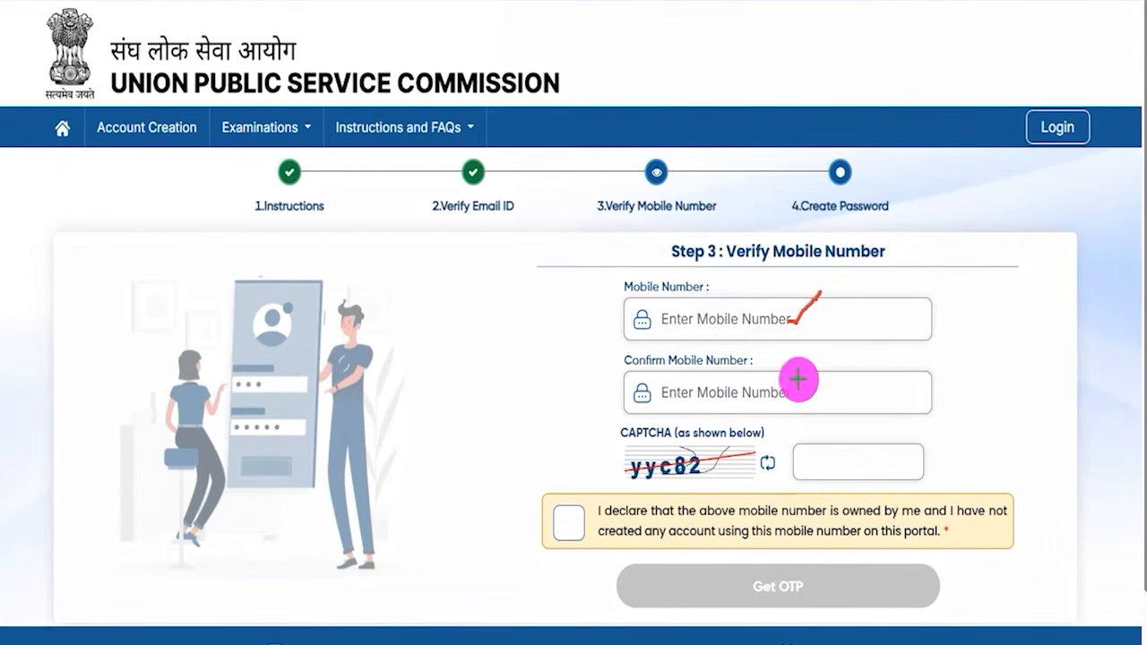
pyautogui.moveTo(794, 394); pyautogui.dragTo(814, 373)
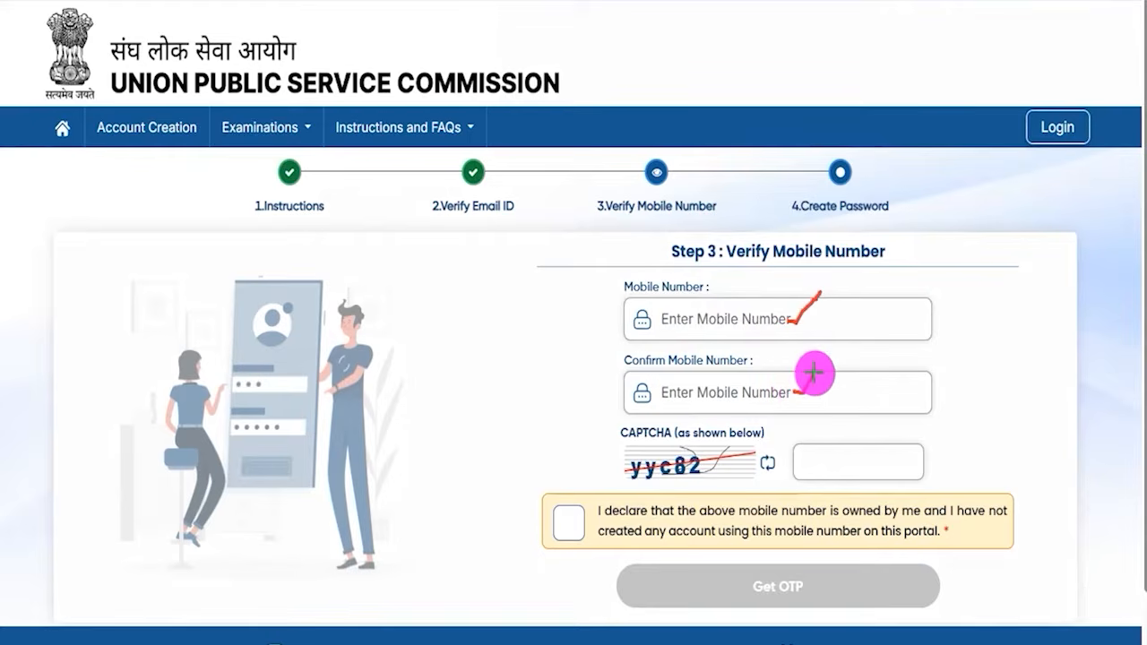
pyautogui.moveTo(685, 481); pyautogui.dragTo(706, 481)
pyautogui.moveTo(850, 465); pyautogui.dragTo(872, 435)
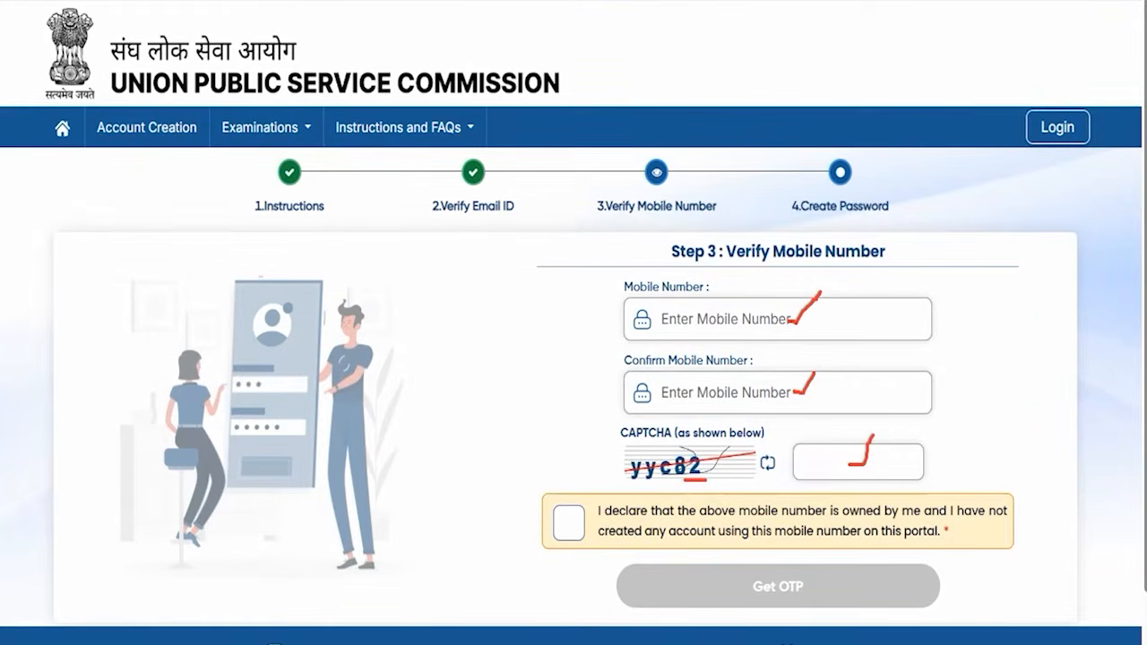
pyautogui.click(568, 522)
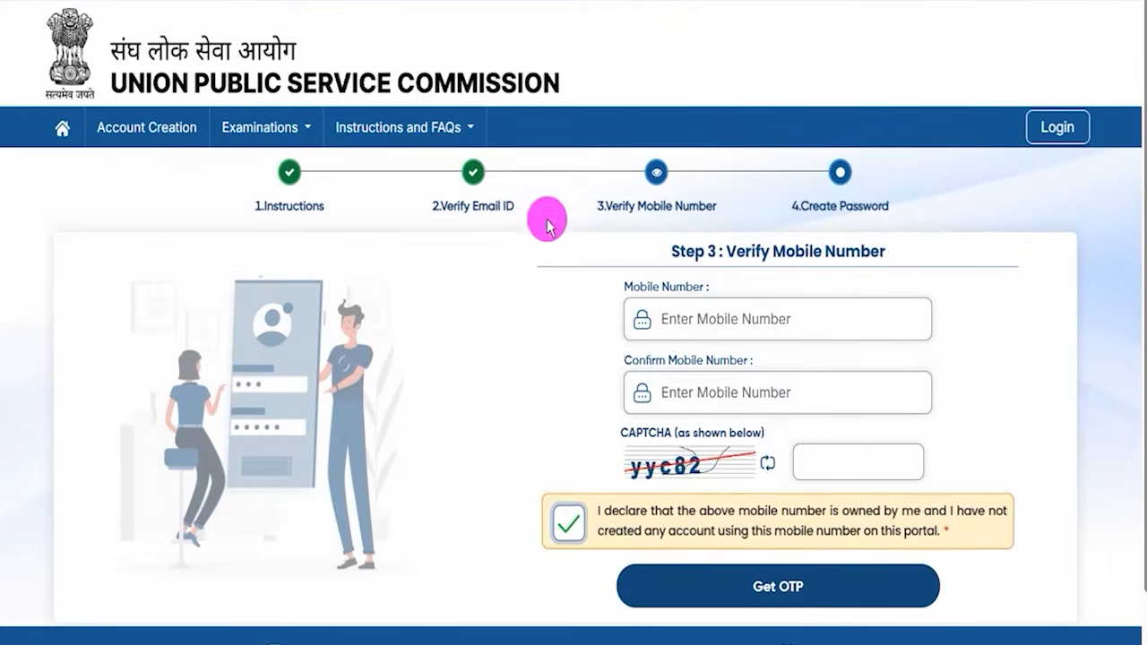
pyautogui.moveTo(1081, 540); pyautogui.dragTo(888, 578)
pyautogui.click(888, 584)
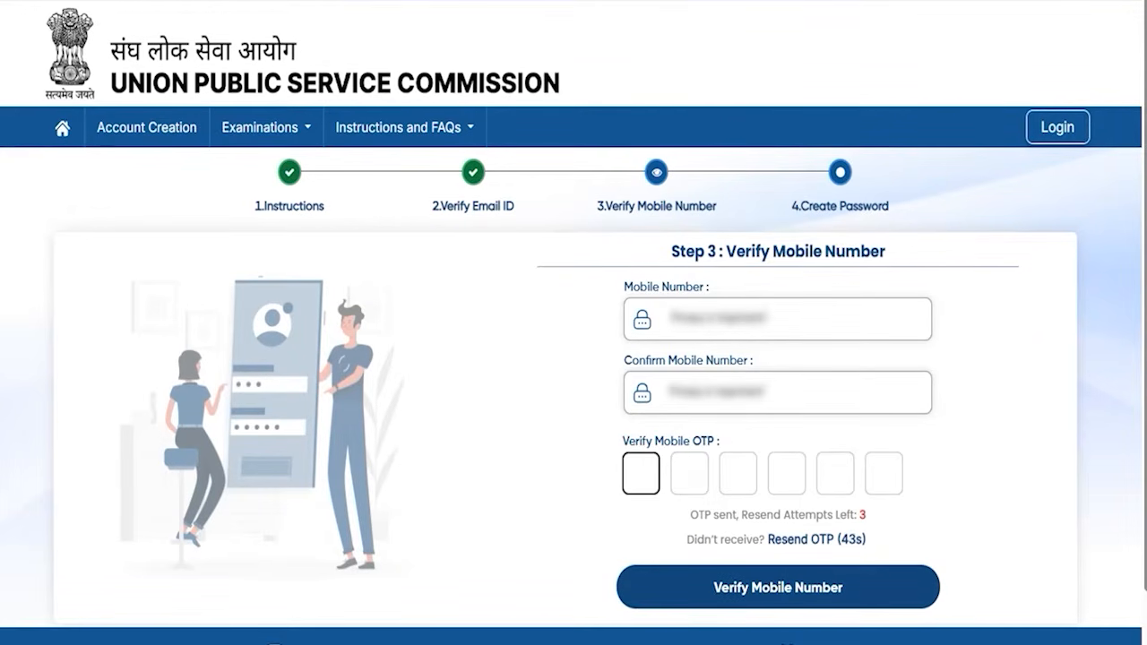
# - Enter the mobile OTP and verify the mobile number
pyautogui.moveTo(643, 472); pyautogui.dragTo(808, 481)
pyautogui.click(838, 485)
pyautogui.click(898, 489)
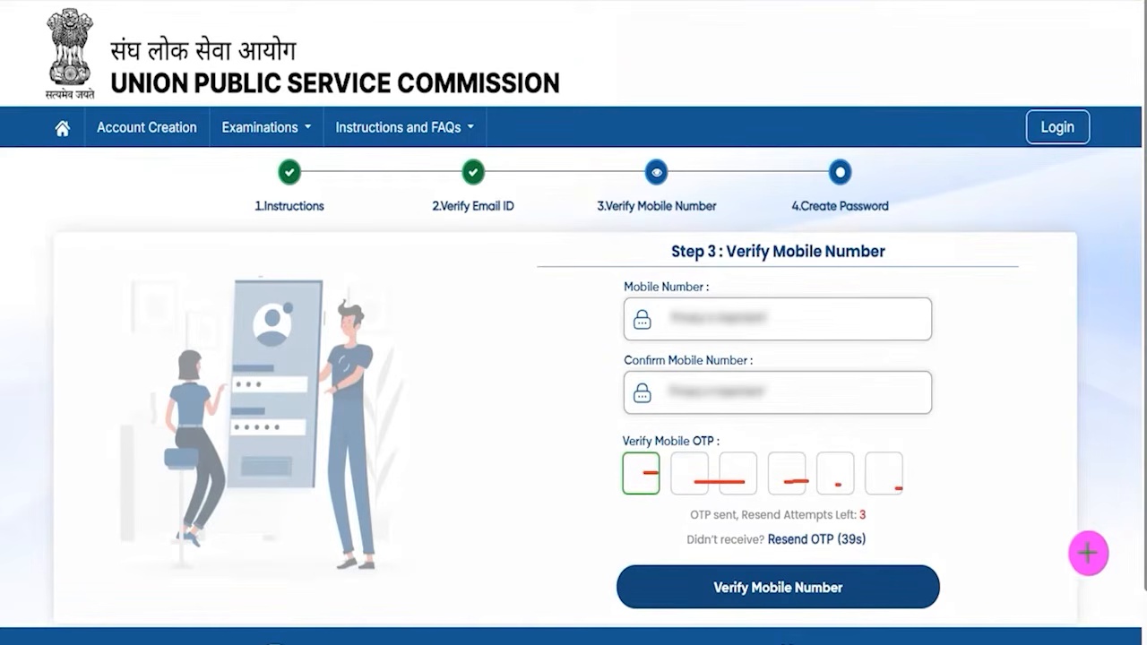
pyautogui.moveTo(1101, 448); pyautogui.dragTo(868, 591)
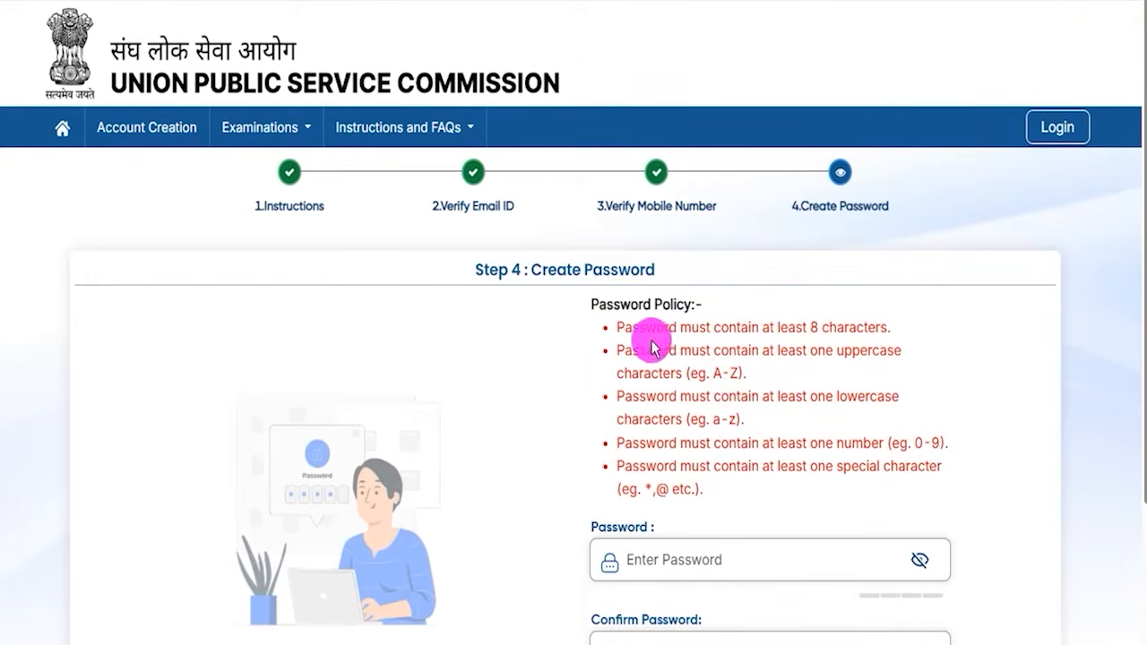
# - Highlight the 8-character minimum and uppercase-letter password policy rules
pyautogui.moveTo(625, 328); pyautogui.dragTo(726, 327)
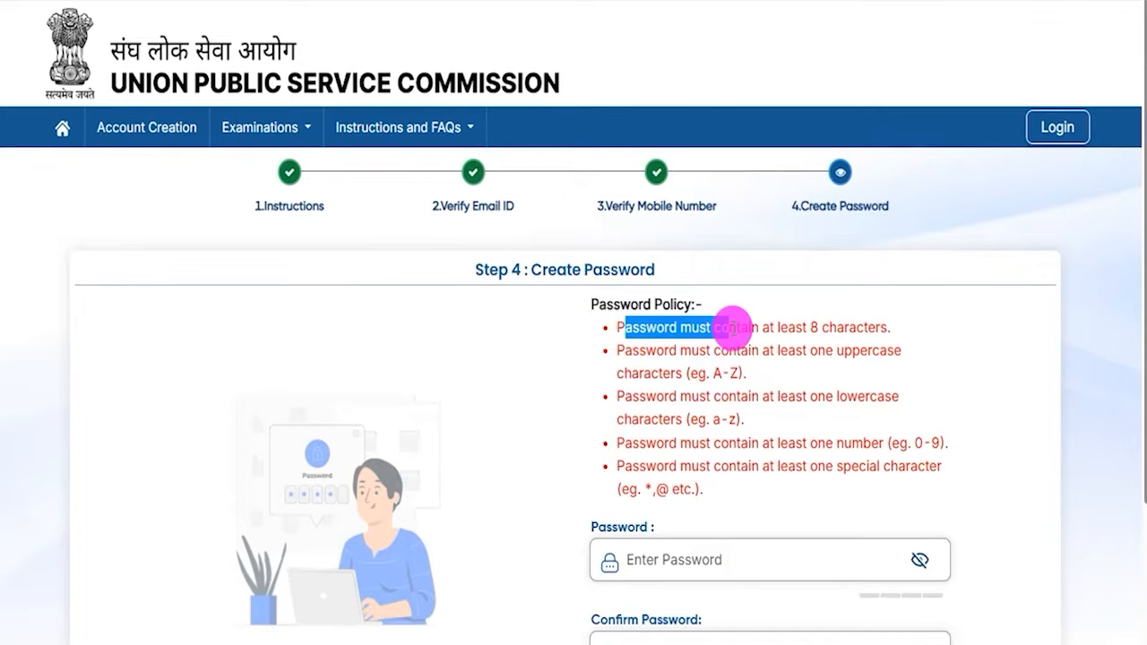
pyautogui.moveTo(749, 329); pyautogui.dragTo(830, 328)
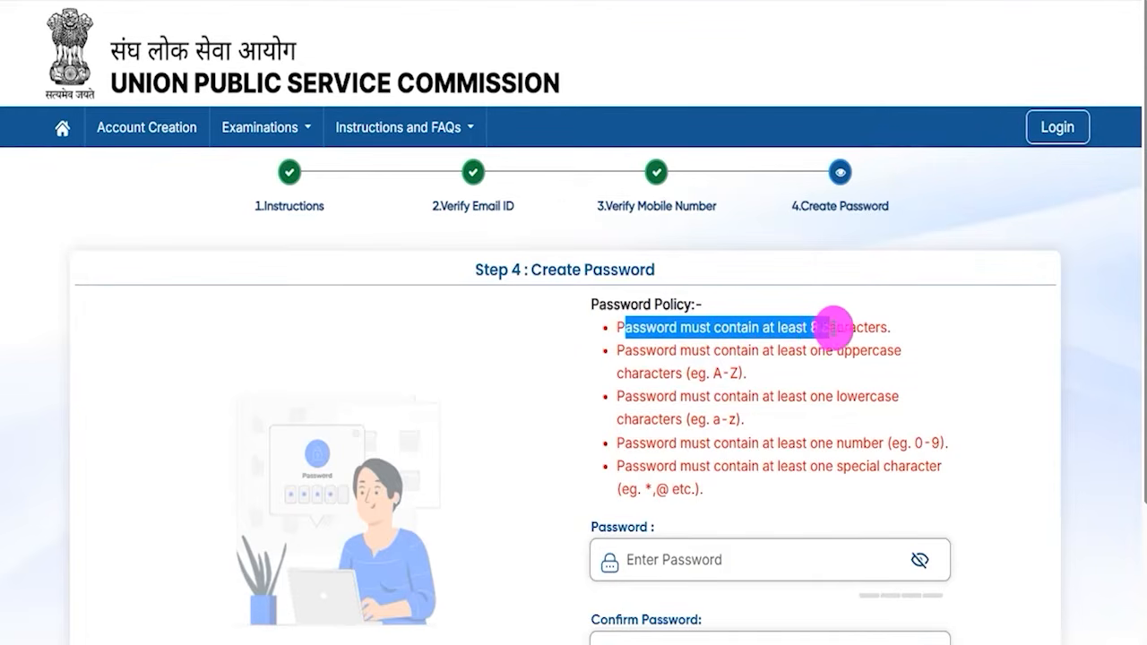
pyautogui.moveTo(625, 351); pyautogui.dragTo(698, 487)
pyautogui.scroll(-2, 697, 487)
# - Enter a policy-compliant password shown as plain text, and point out the Confirm Password field
pyautogui.click(697, 469)
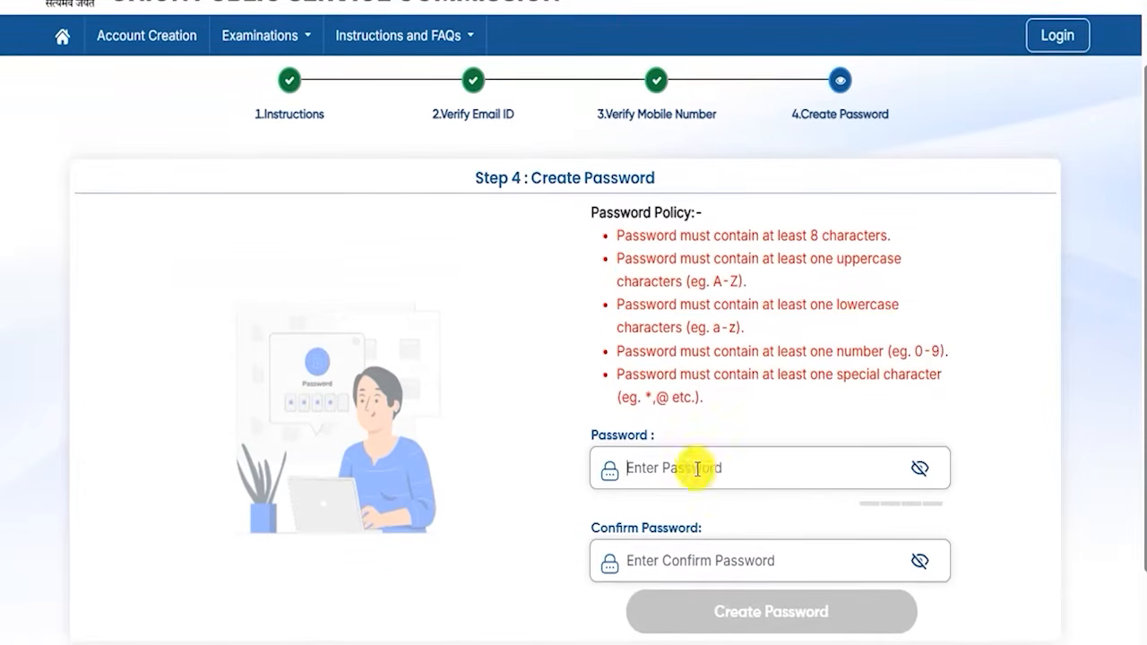
pyautogui.write('A')
pyautogui.click(919, 468)
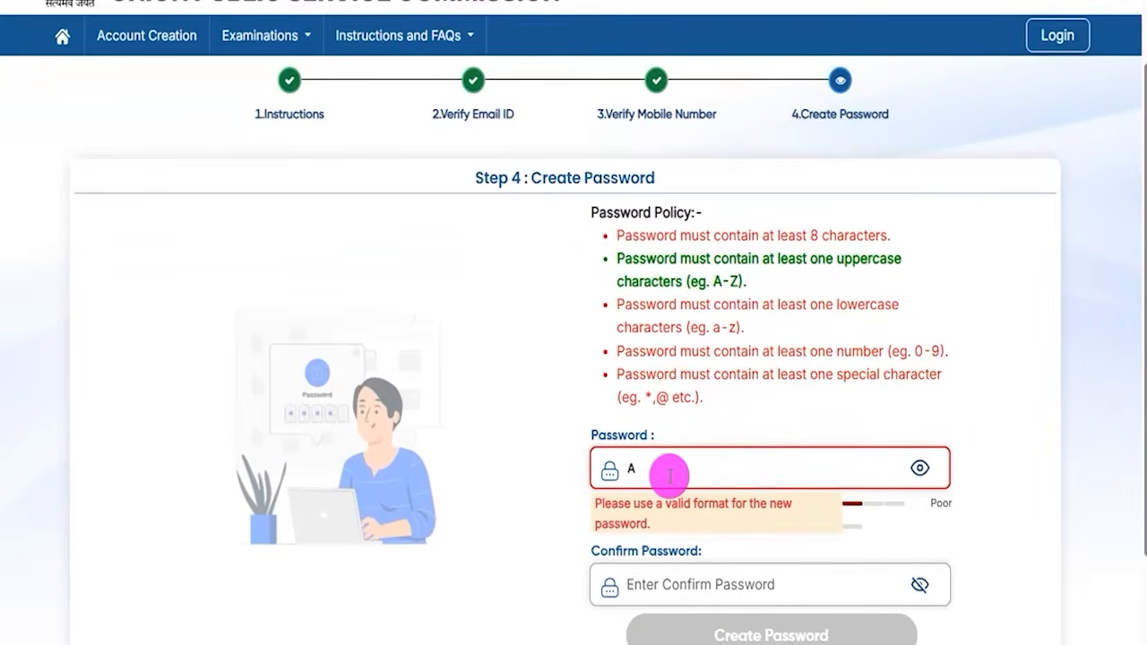
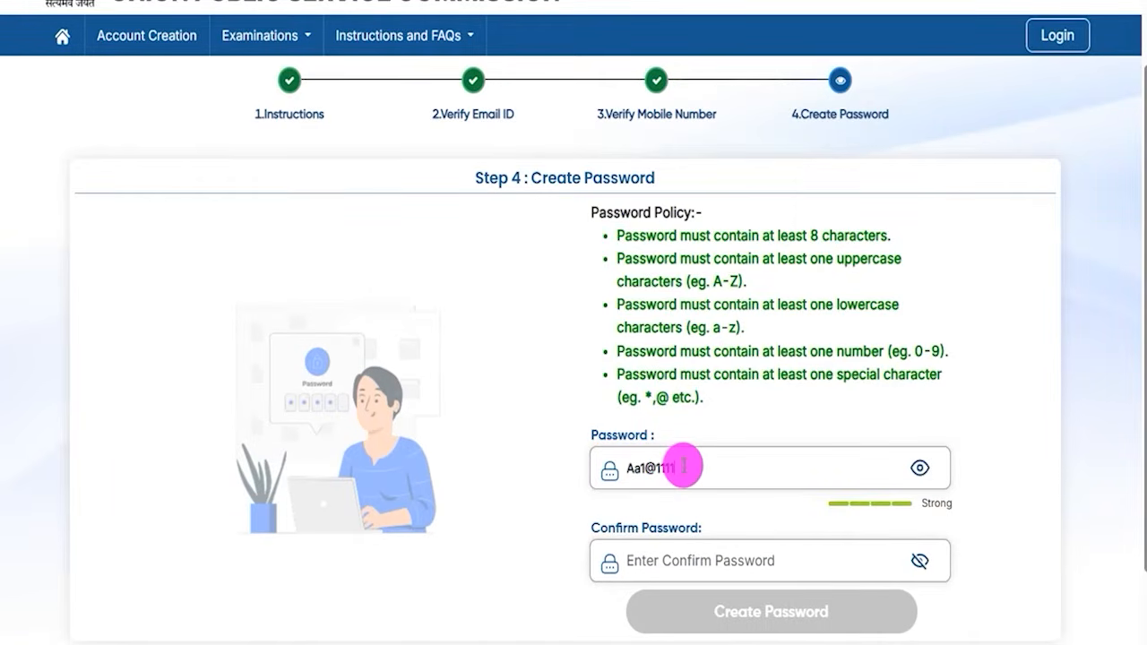
pyautogui.moveTo(685, 466); pyautogui.dragTo(639, 470)
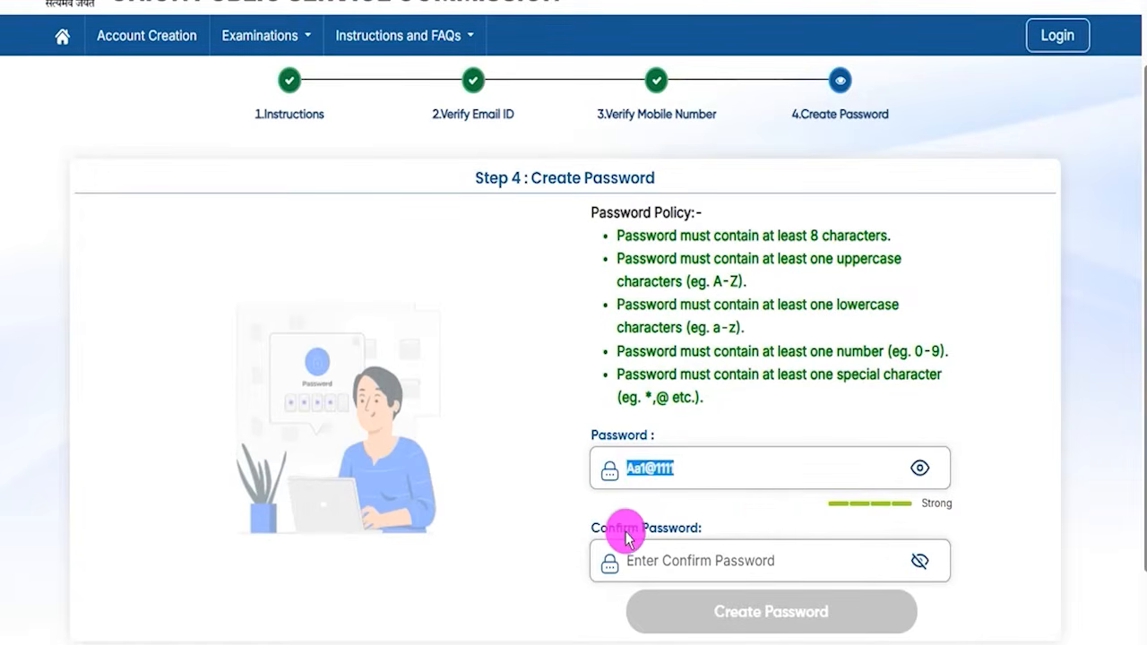
pyautogui.moveTo(609, 528); pyautogui.dragTo(668, 553)
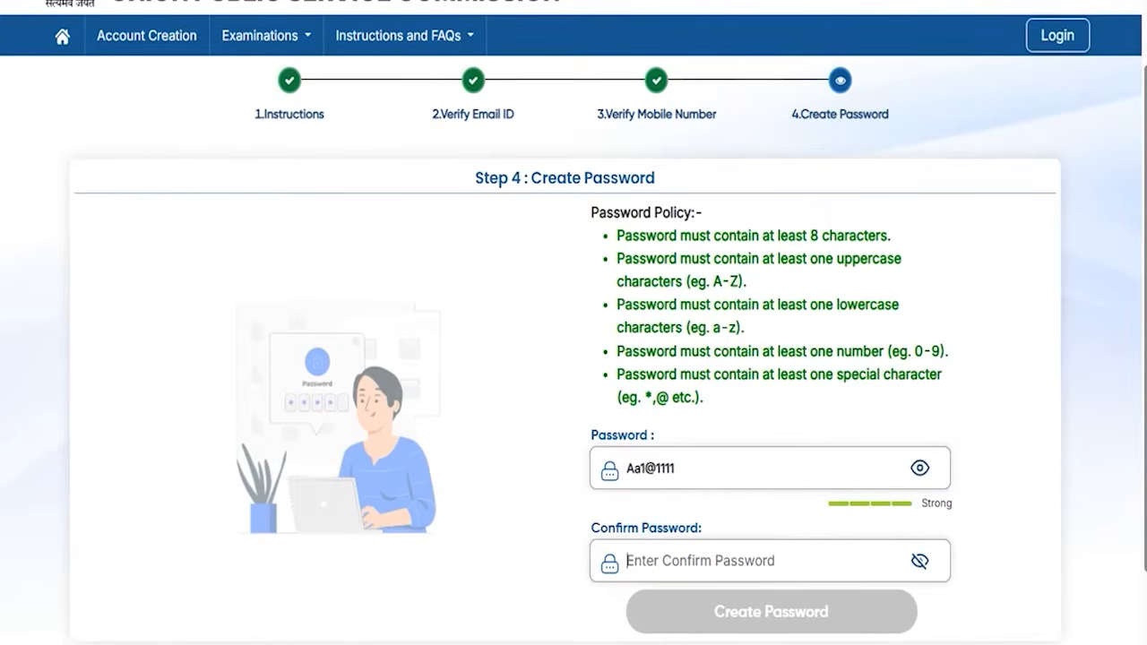
pyautogui.click(589, 159)
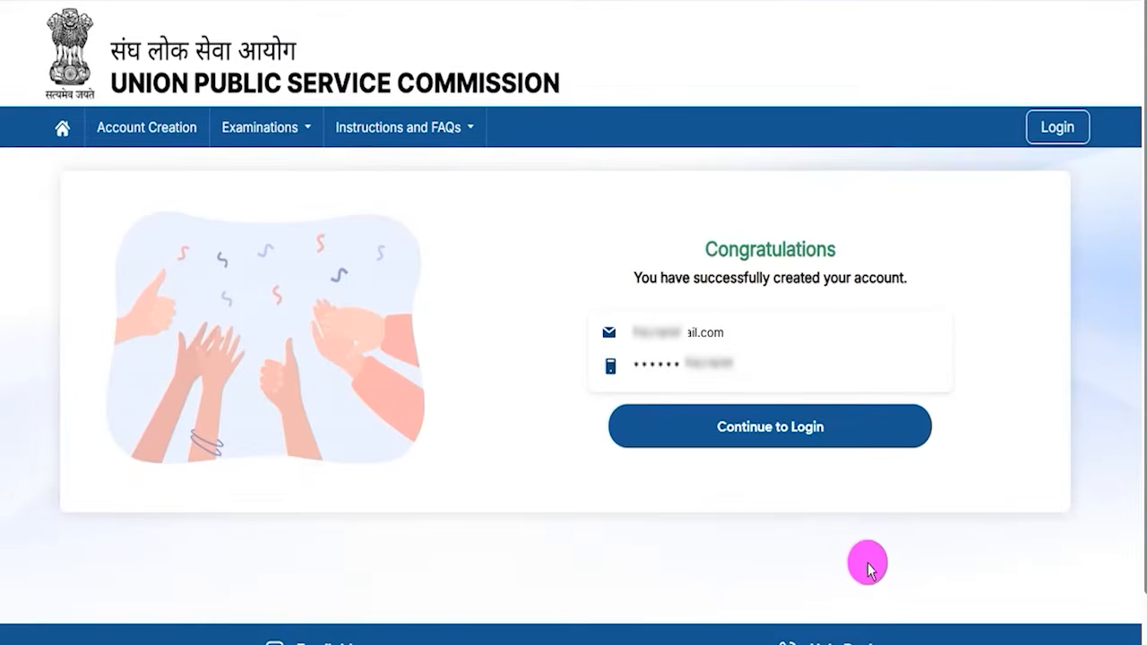
# - Highlight the Congratulations heading and the account-created success message on the confirmation page
pyautogui.moveTo(719, 249); pyautogui.dragTo(791, 244)
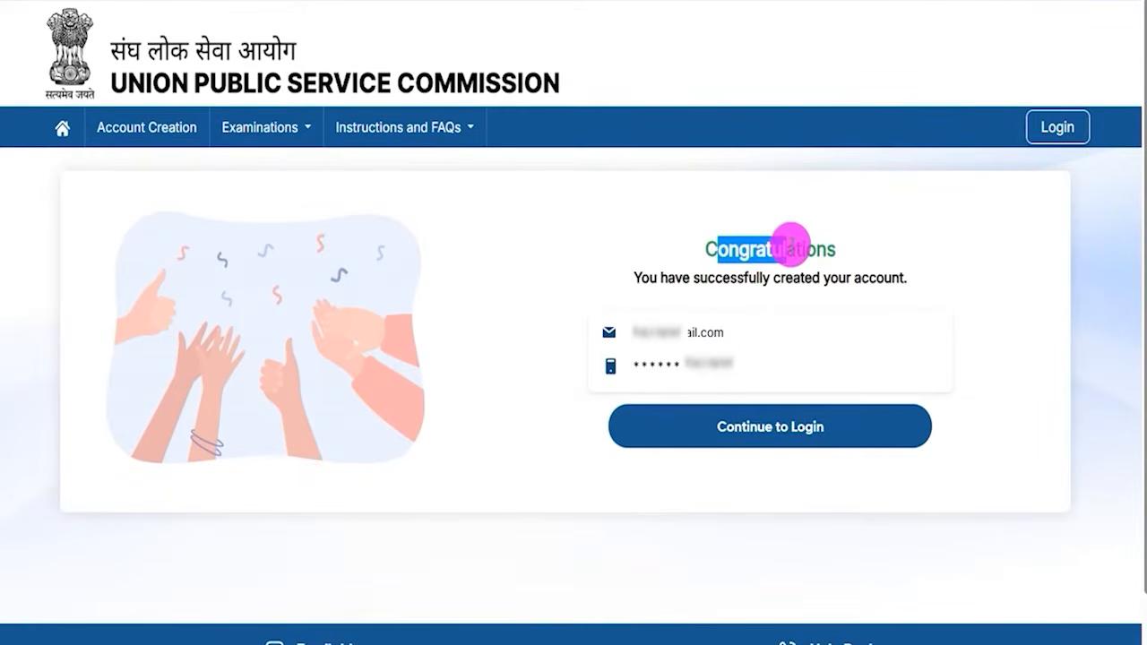
pyautogui.moveTo(670, 277); pyautogui.dragTo(831, 279)
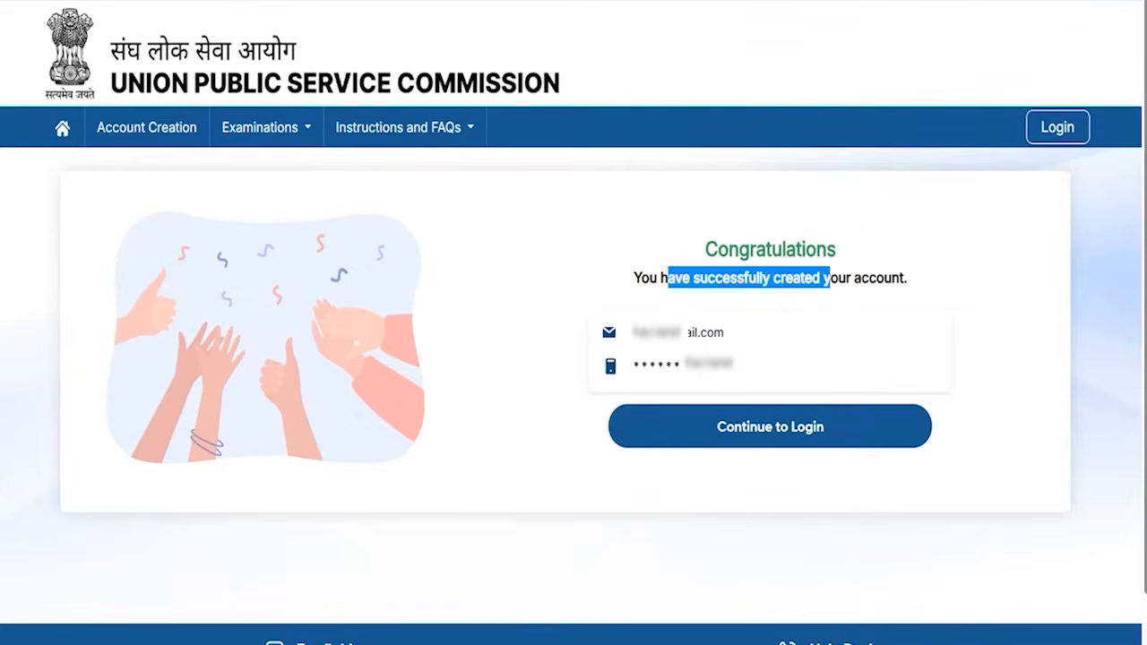
pyautogui.moveTo(449, 381); pyautogui.dragTo(651, 423)
pyautogui.click(684, 422)
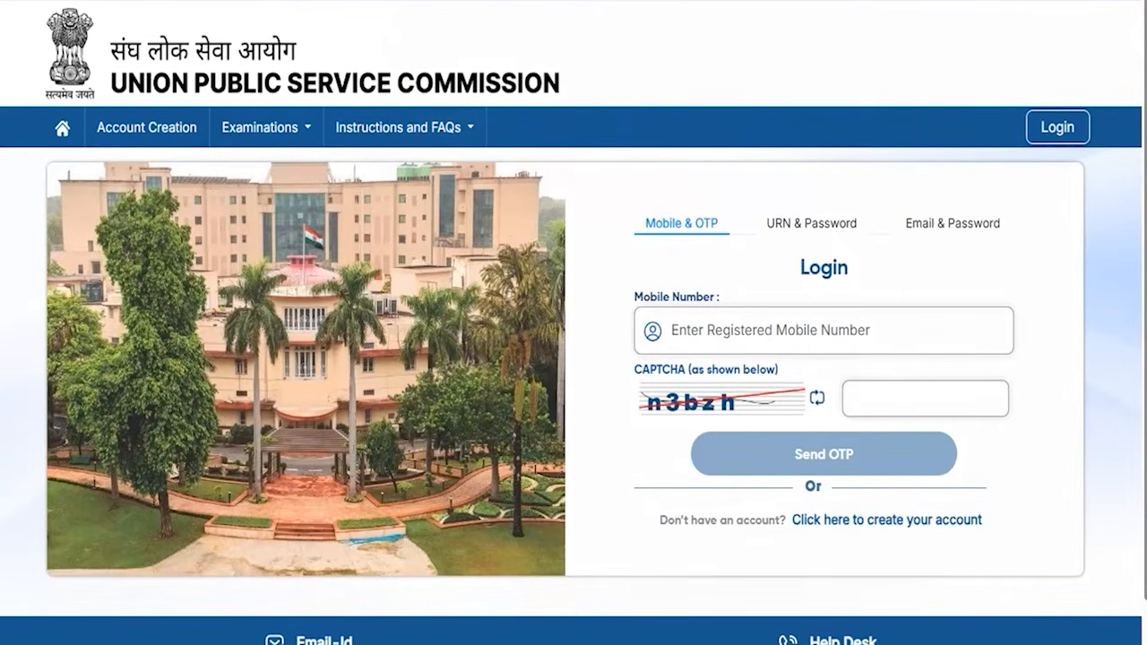
pyautogui.moveTo(615, 188); pyautogui.dragTo(735, 249)
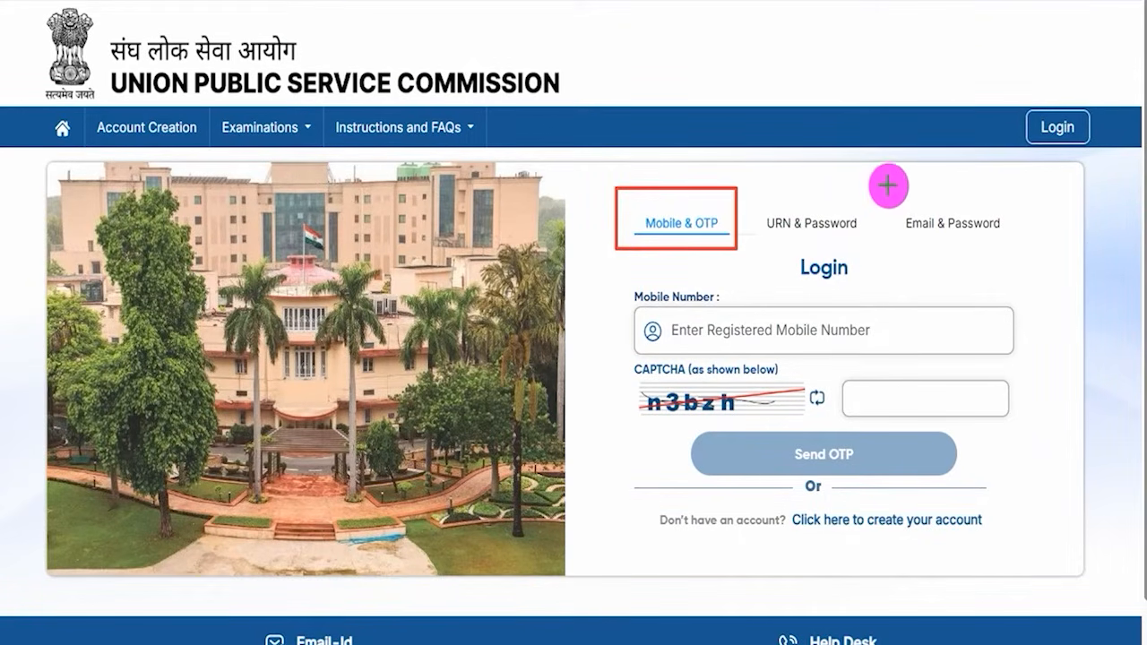
pyautogui.moveTo(888, 183); pyautogui.dragTo(1015, 253)
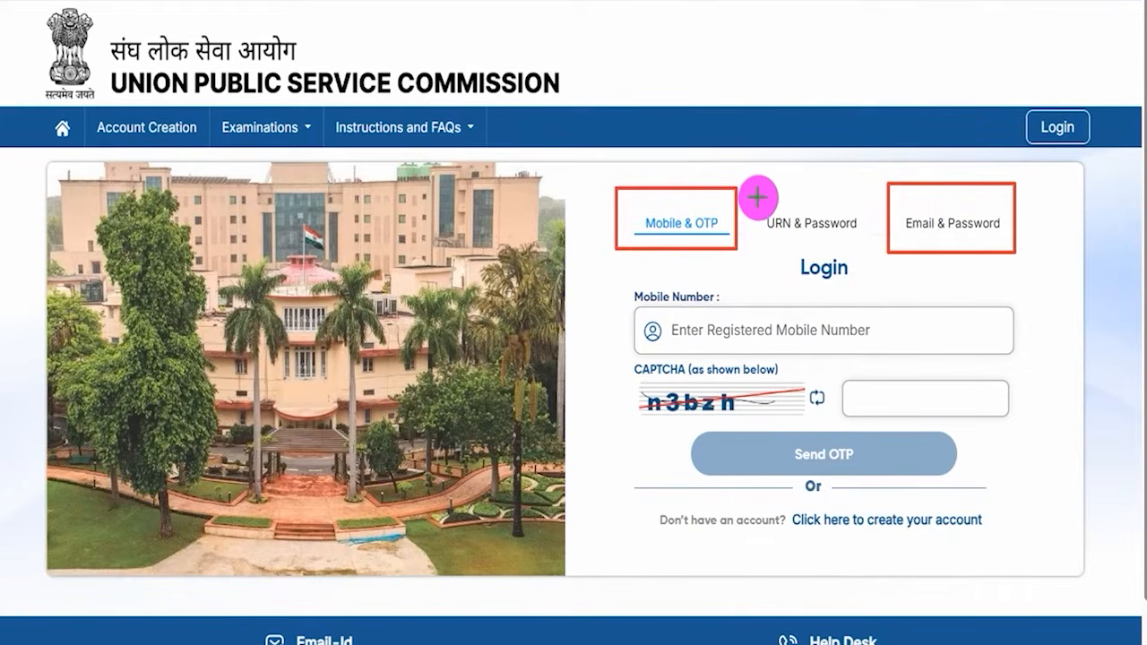
pyautogui.moveTo(753, 191); pyautogui.dragTo(863, 241)
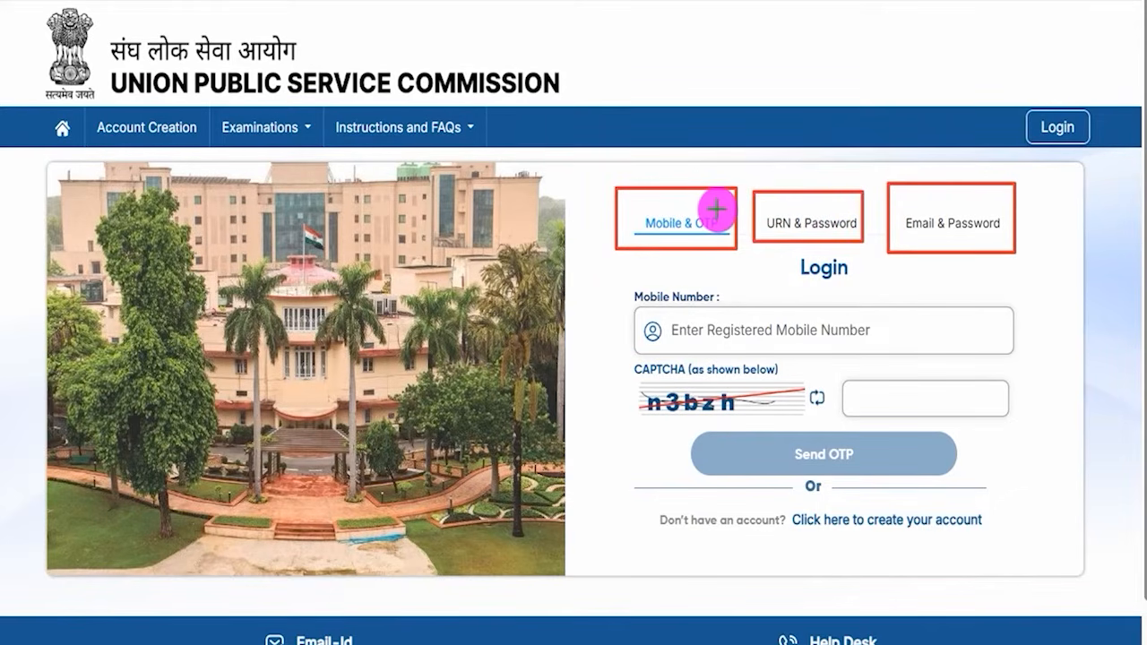
pyautogui.moveTo(727, 204); pyautogui.dragTo(744, 165)
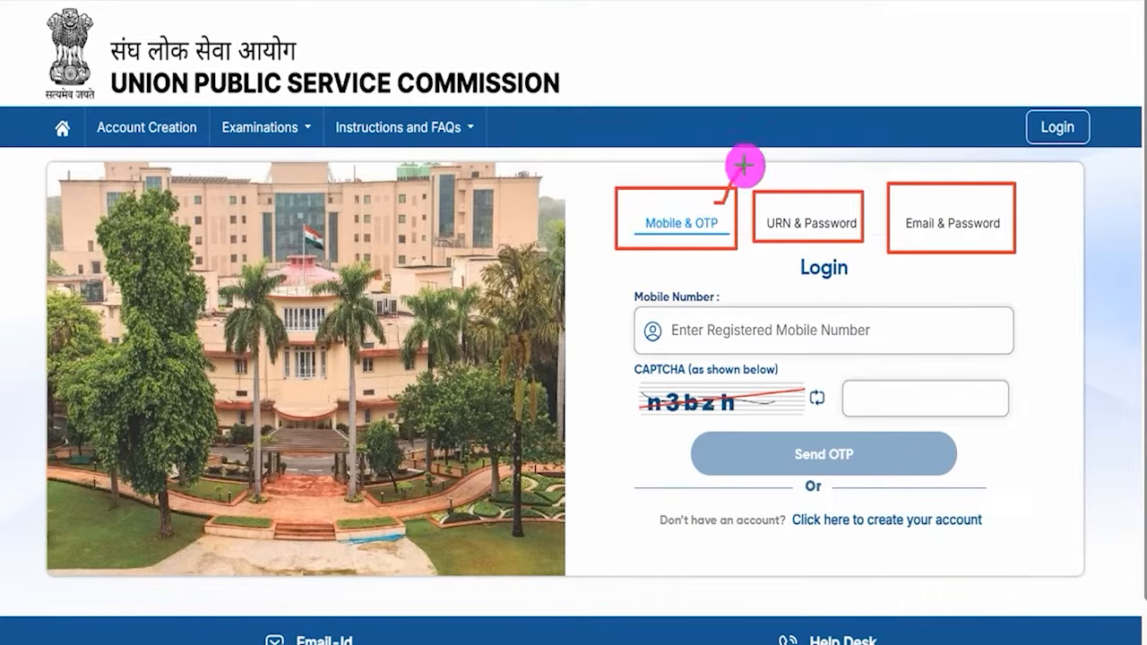
pyautogui.moveTo(995, 207); pyautogui.dragTo(1024, 177)
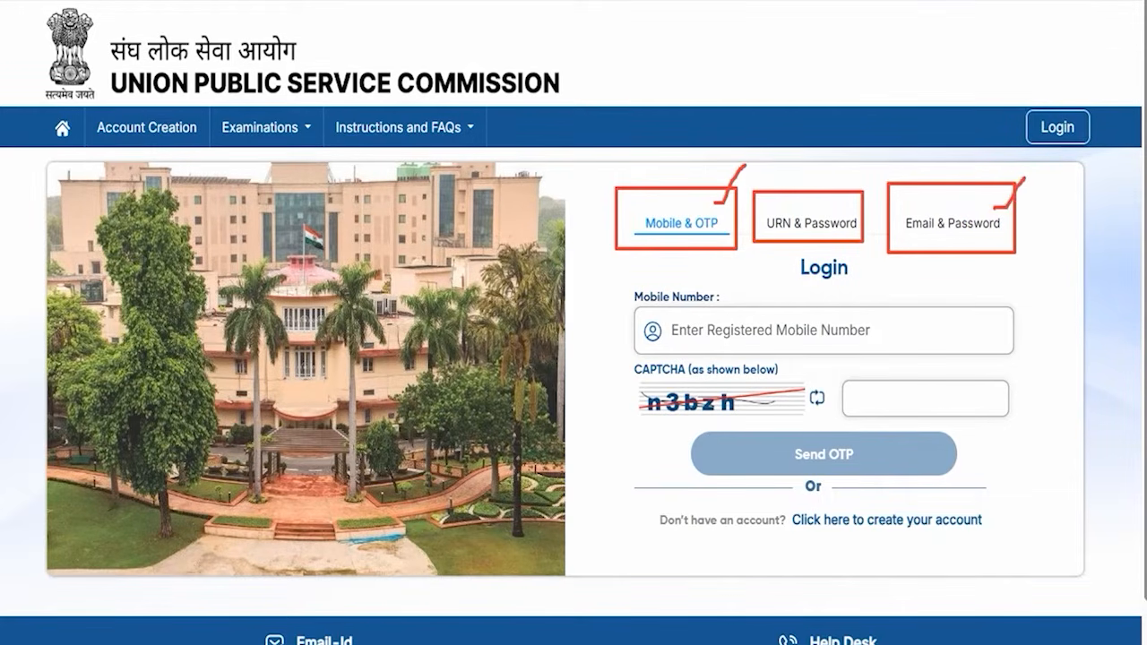
pyautogui.press('Escape')
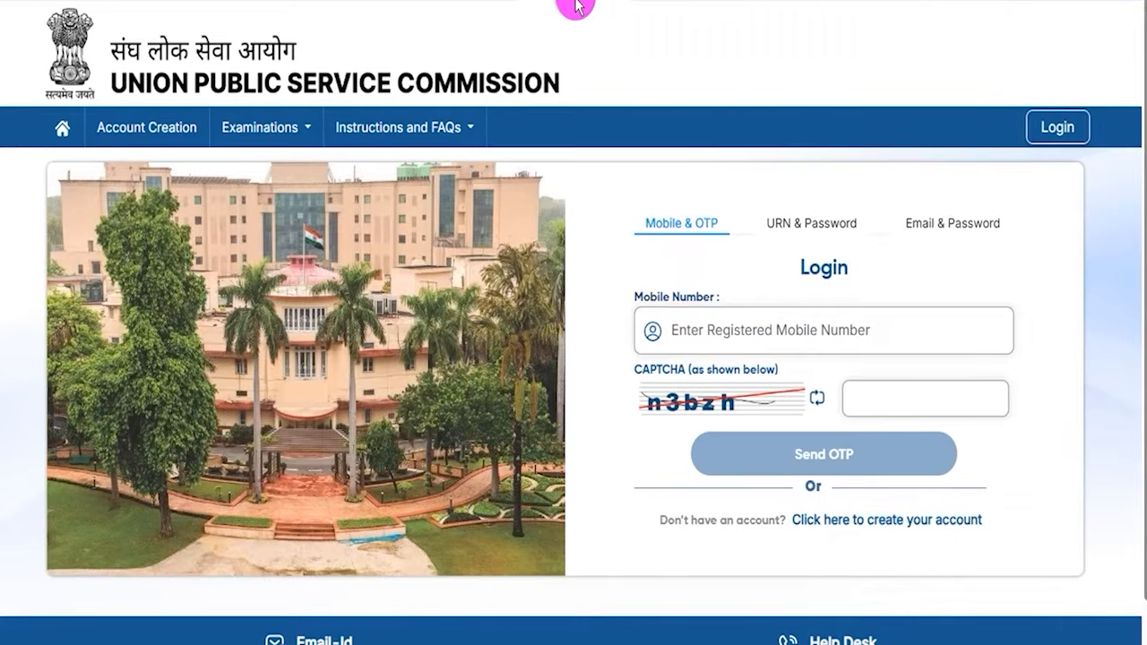
pyautogui.moveTo(818, 330)
pyautogui.mouseDown()
pyautogui.moveTo(830, 335)
pyautogui.moveTo(865, 299)
pyautogui.mouseUp()
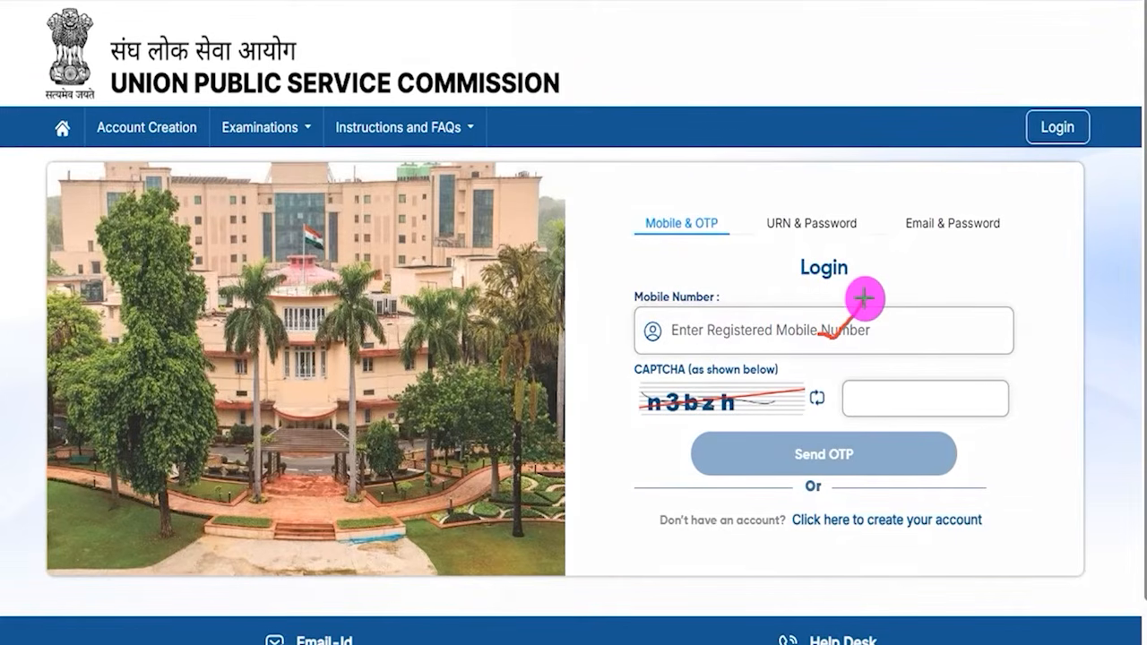
pyautogui.moveTo(681, 417); pyautogui.dragTo(756, 415)
pyautogui.moveTo(948, 401); pyautogui.dragTo(994, 360)
pyautogui.moveTo(1088, 416); pyautogui.dragTo(925, 457)
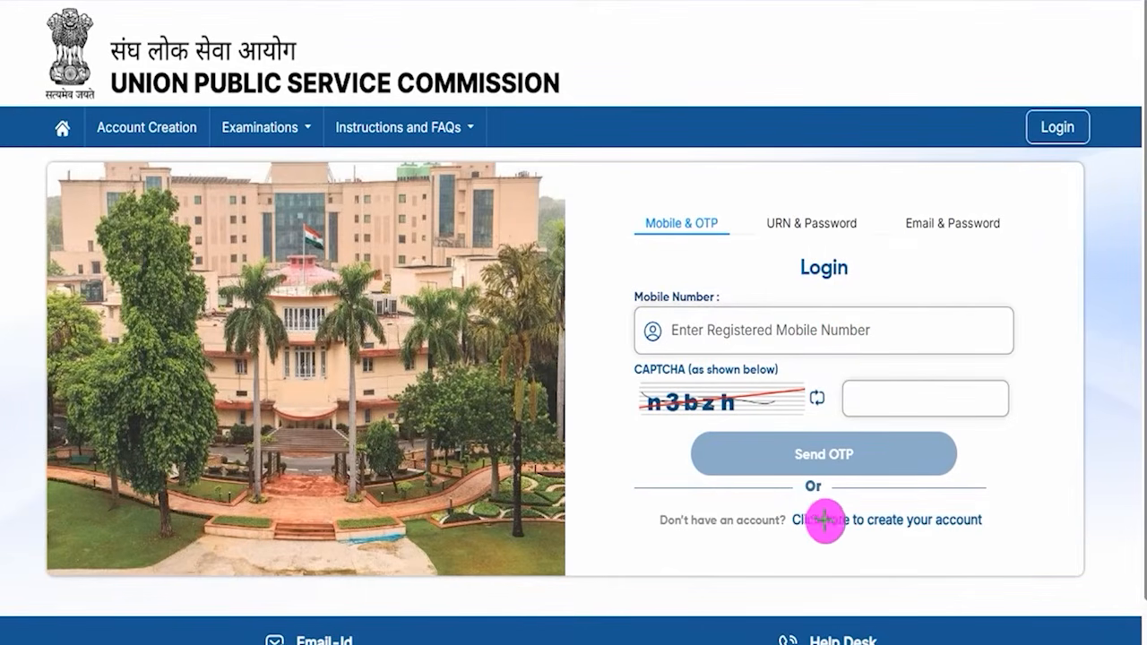
pyautogui.moveTo(1106, 405); pyautogui.dragTo(903, 453)
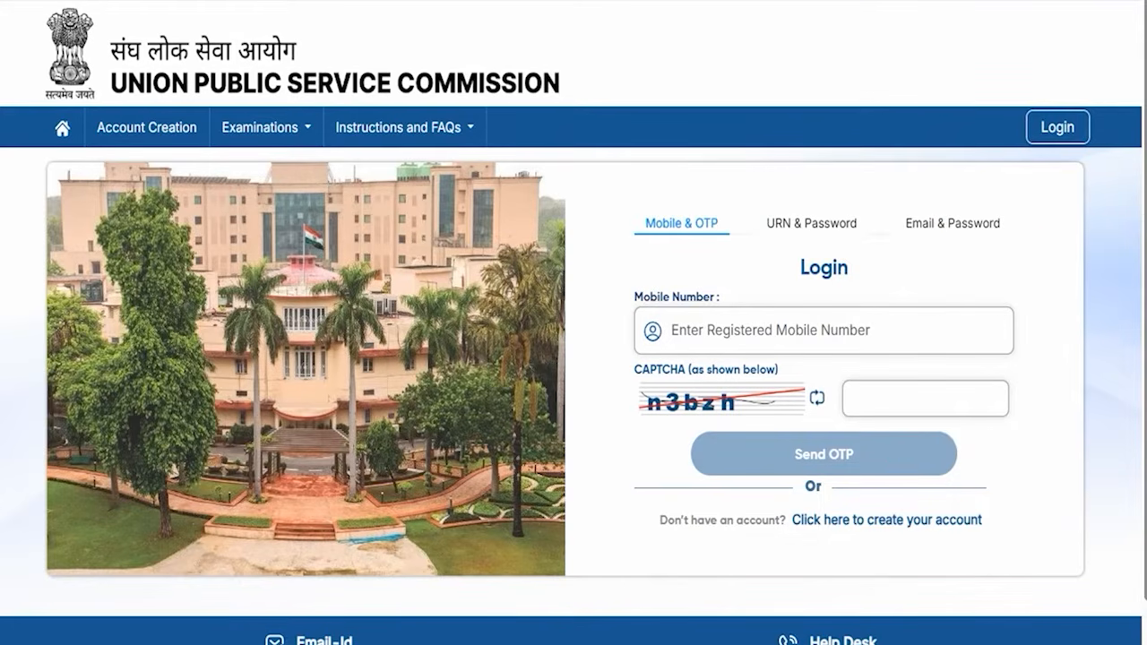
# - Switch to Email & Password sign-in and mark the email, password, captcha fields and Sign in
pyautogui.click(942, 224)
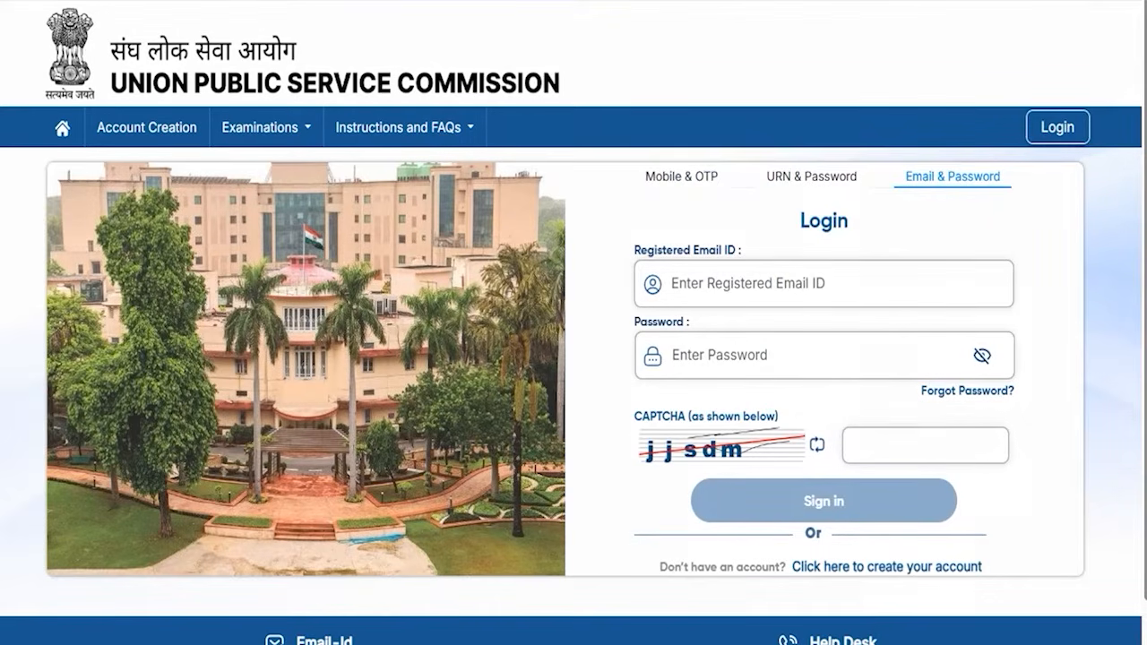
pyautogui.moveTo(833, 289); pyautogui.dragTo(872, 266)
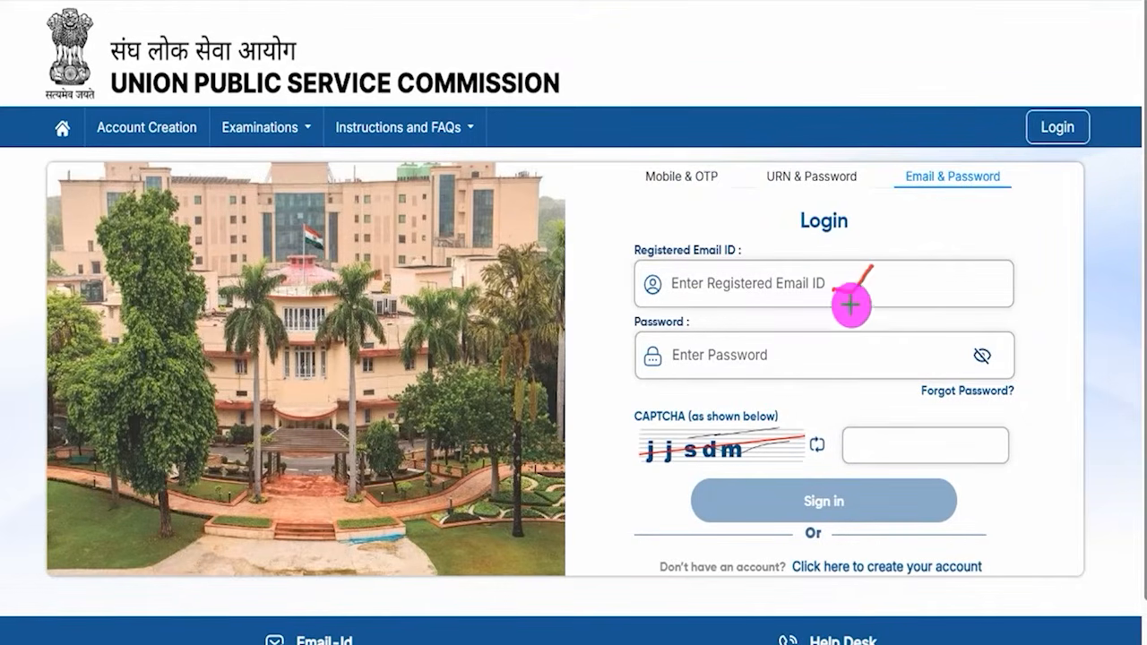
pyautogui.moveTo(810, 354); pyautogui.dragTo(843, 328)
pyautogui.moveTo(687, 465); pyautogui.dragTo(742, 457)
pyautogui.moveTo(923, 449); pyautogui.dragTo(970, 415)
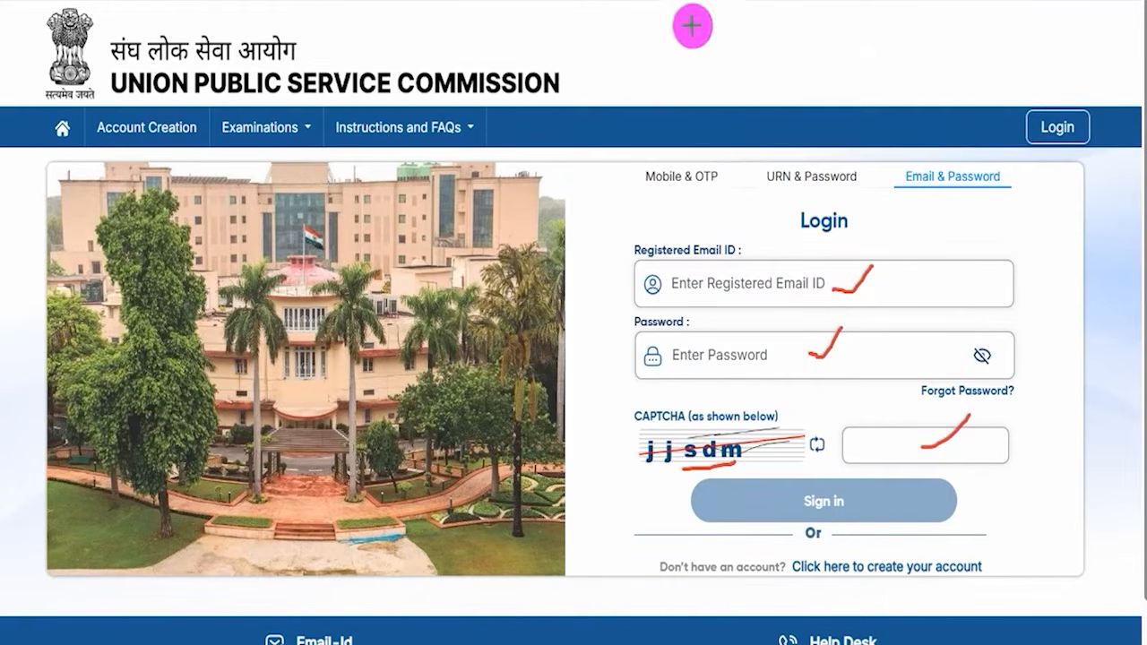
pyautogui.moveTo(1100, 450); pyautogui.dragTo(916, 500)
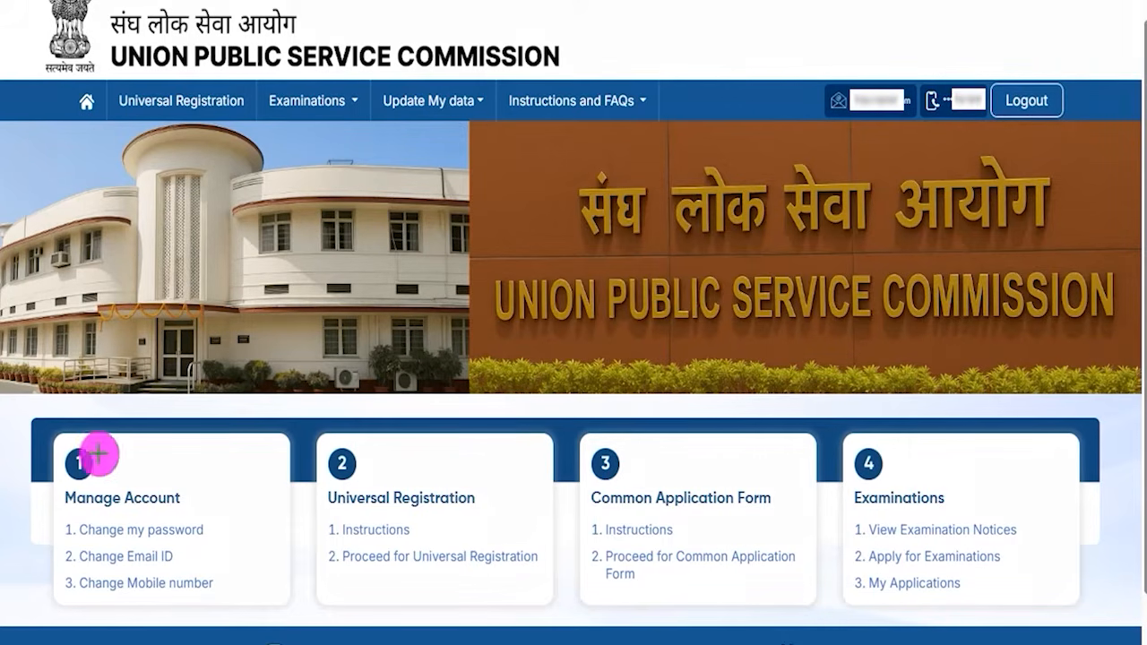
pyautogui.moveTo(55, 441)
pyautogui.mouseDown()
pyautogui.moveTo(185, 497)
pyautogui.moveTo(230, 612)
pyautogui.mouseUp()
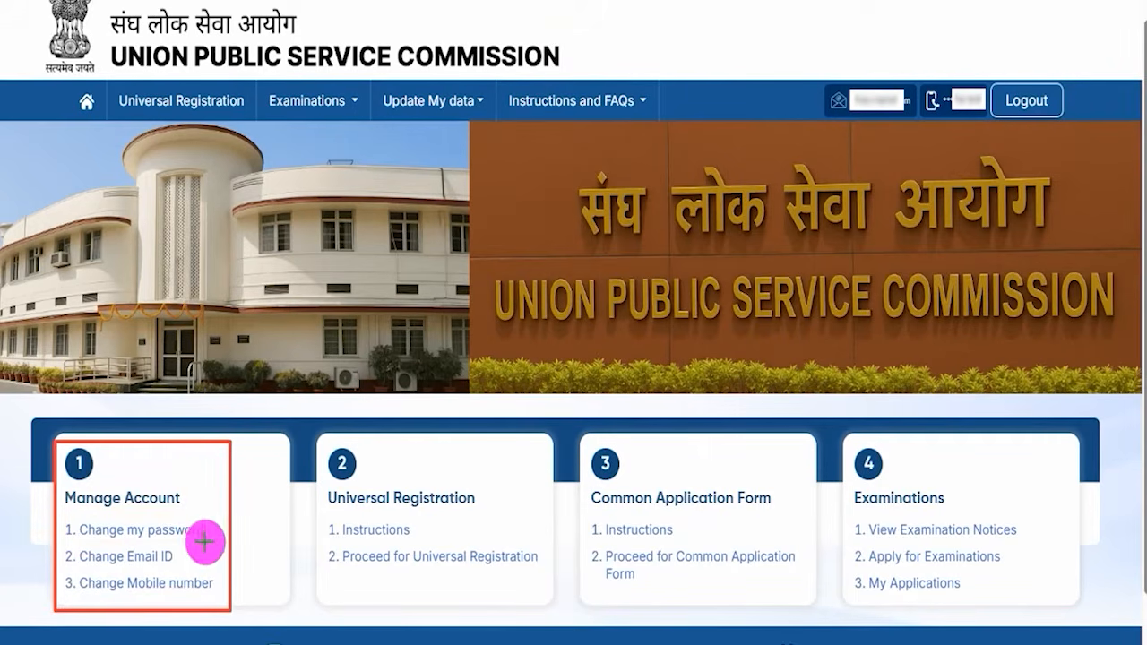
pyautogui.moveTo(180, 561); pyautogui.dragTo(226, 513)
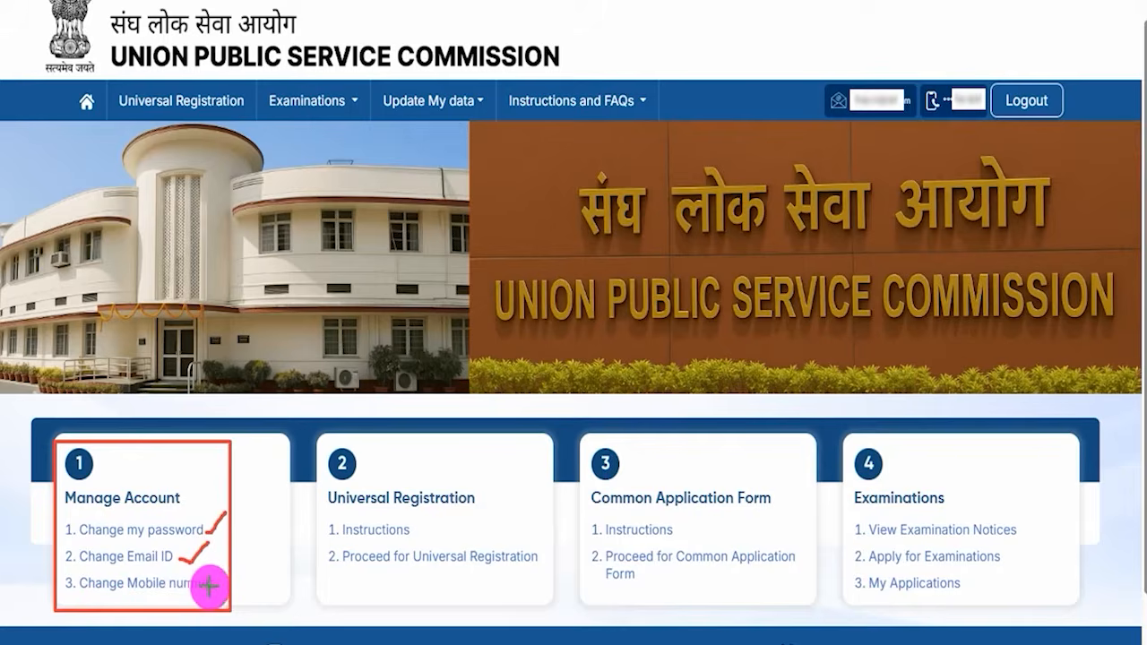
pyautogui.moveTo(214, 587); pyautogui.dragTo(240, 566)
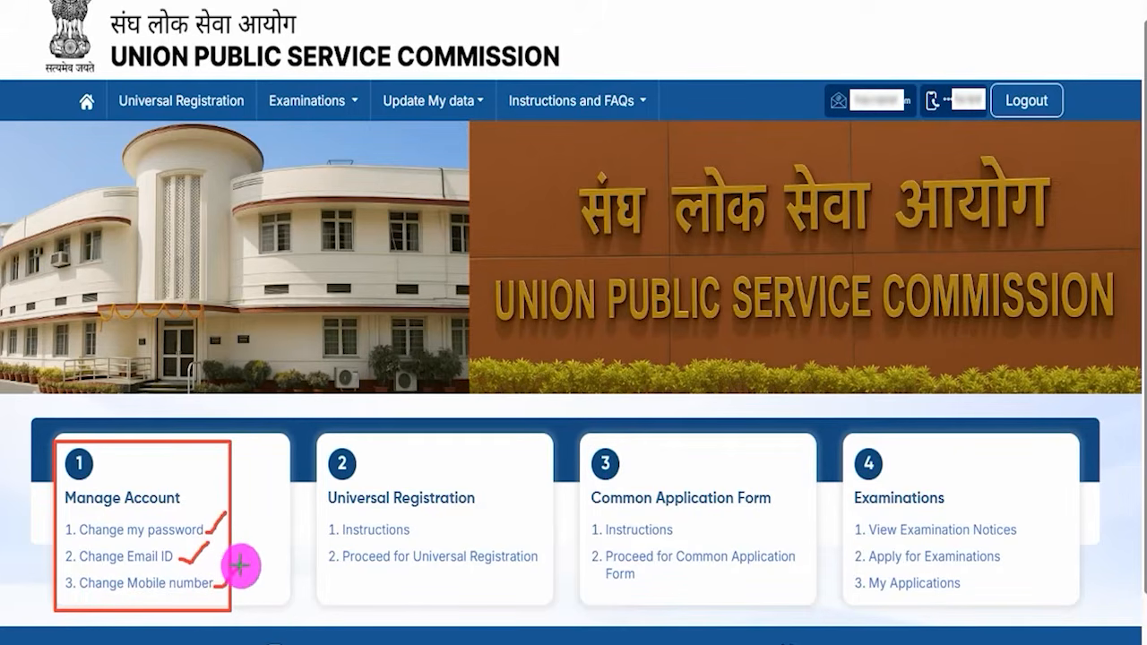
pyautogui.press('Escape')
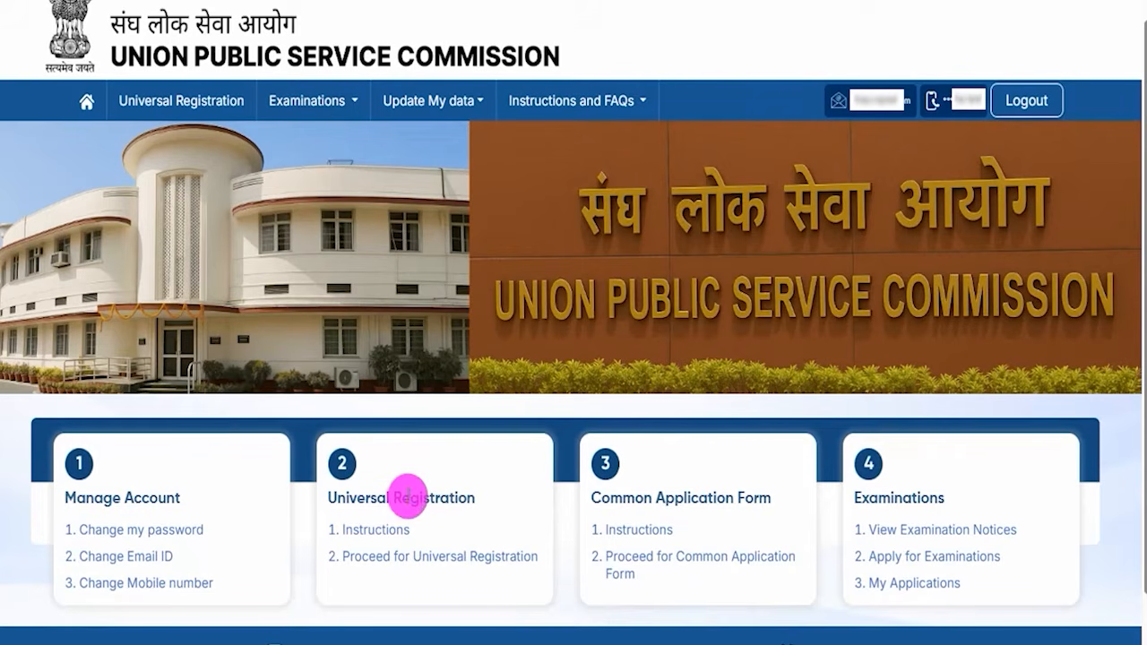
pyautogui.moveTo(337, 498); pyautogui.dragTo(457, 497)
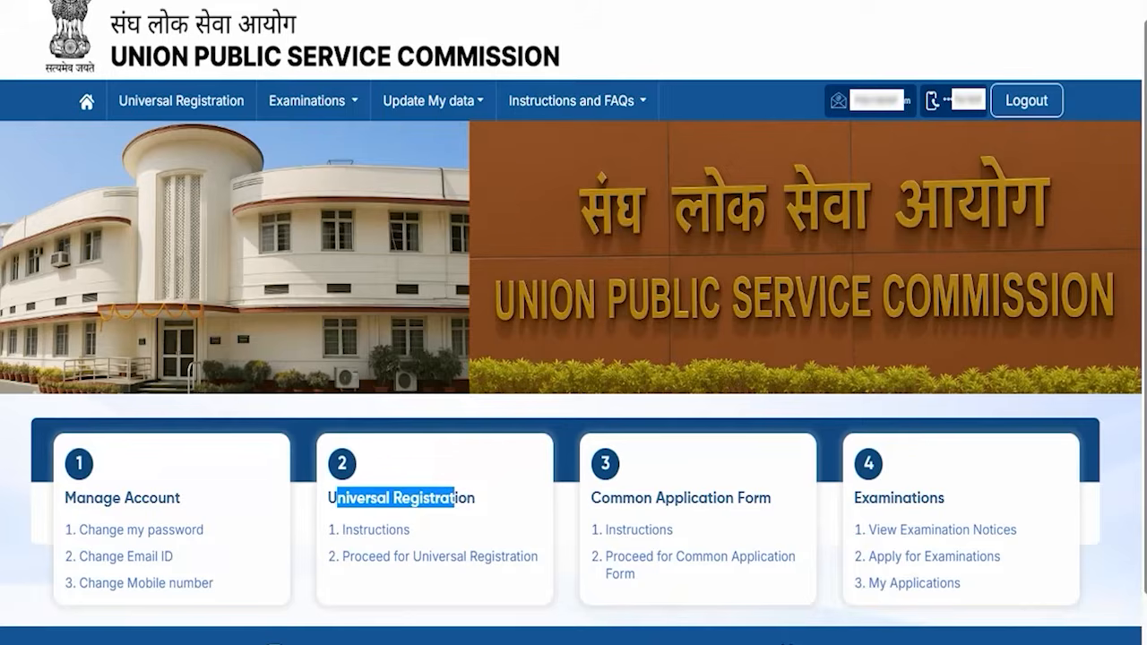
pyautogui.moveTo(307, 512); pyautogui.dragTo(418, 543)
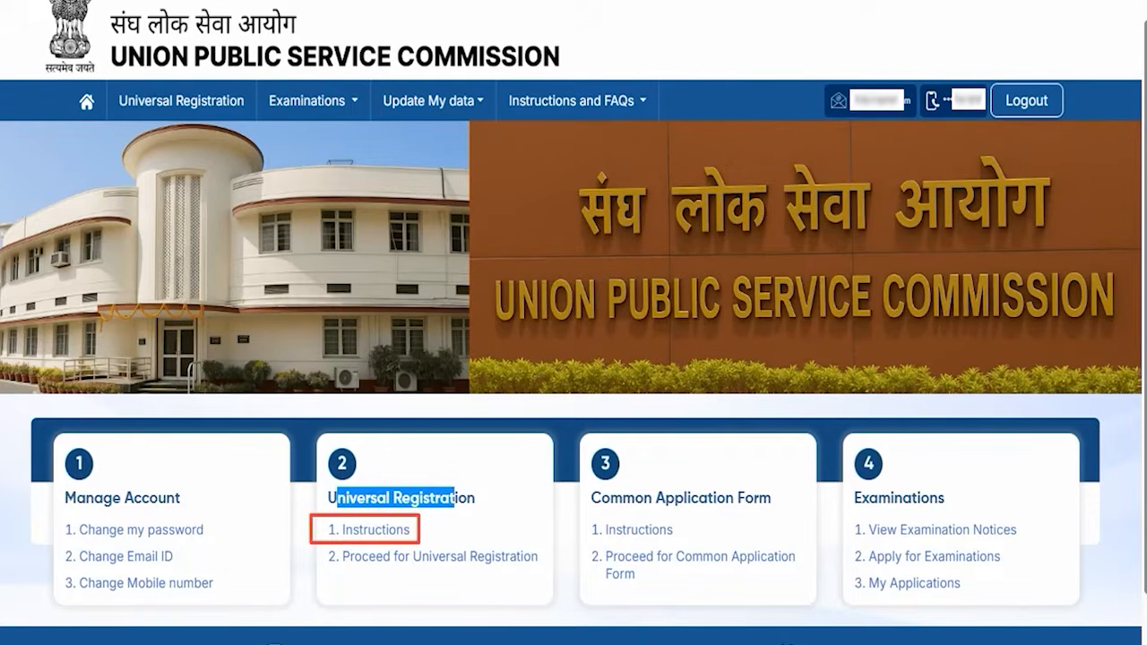
pyautogui.click(392, 534)
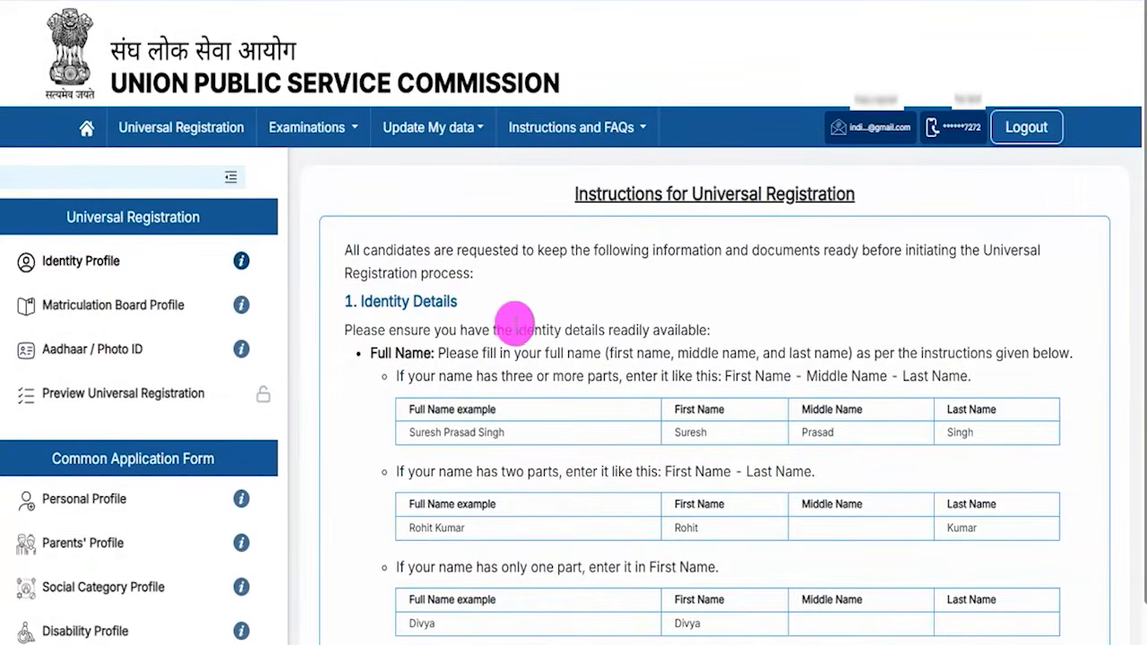
# - Highlight the instructions heading, opening sentence and the identity and full-name instructions
pyautogui.moveTo(490, 329); pyautogui.dragTo(532, 328)
pyautogui.moveTo(587, 194); pyautogui.dragTo(673, 195)
pyautogui.moveTo(431, 250); pyautogui.dragTo(559, 250)
pyautogui.moveTo(411, 332); pyautogui.dragTo(618, 377)
pyautogui.click(633, 456)
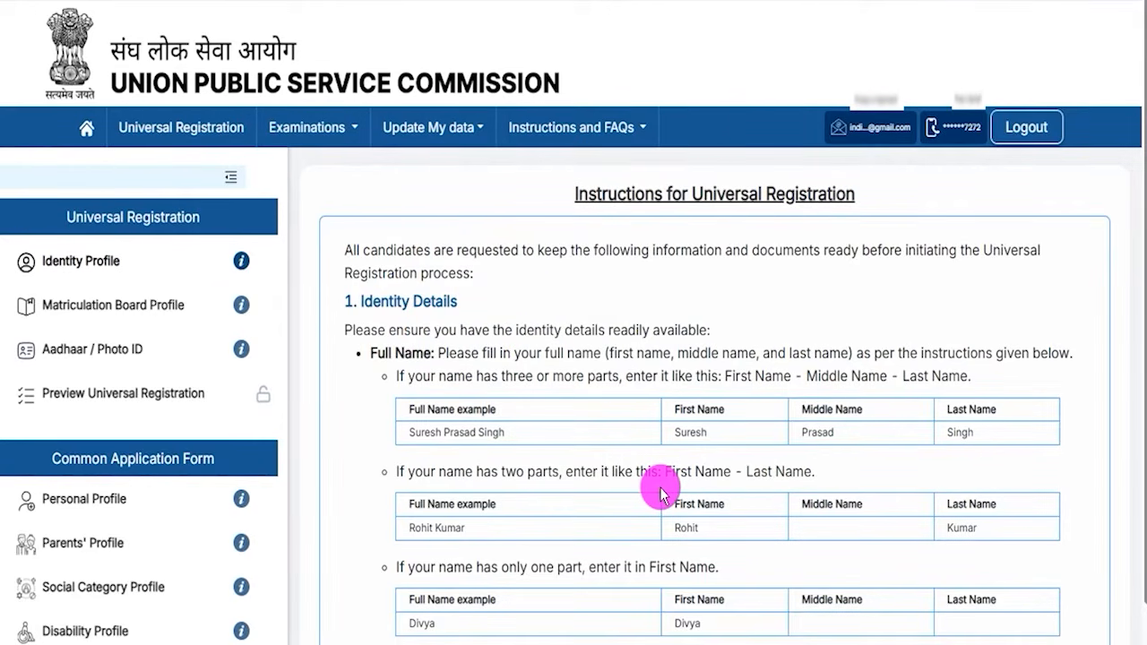
# - Proceed to Universal Registration to open the Identity Profile form
pyautogui.scroll(-10, 661, 494)
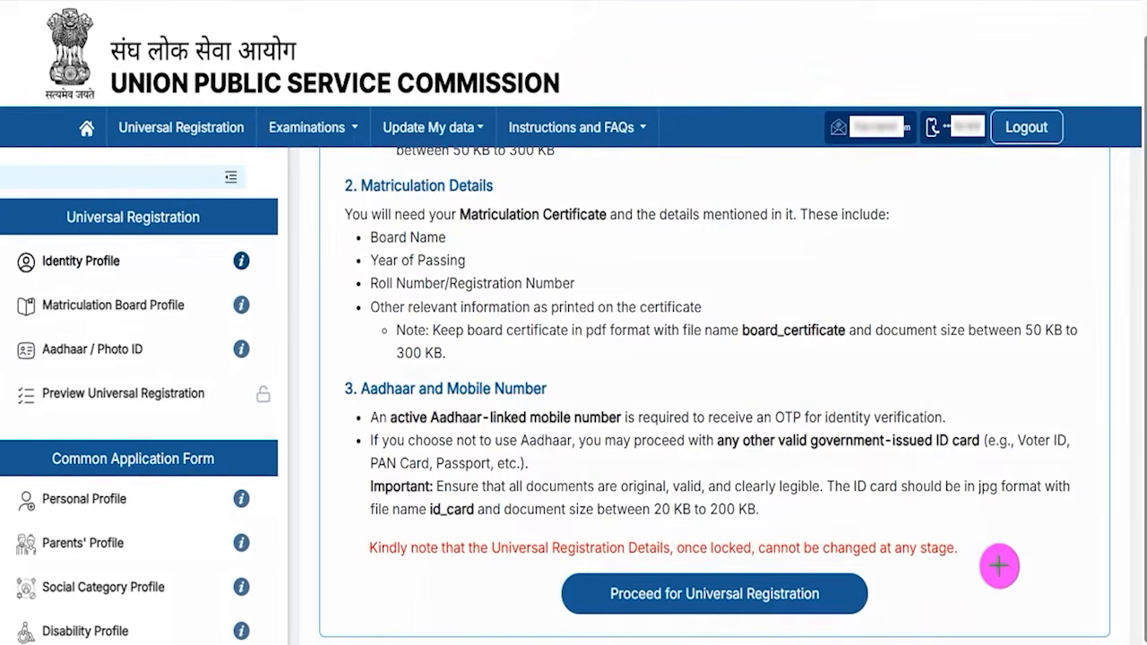
pyautogui.moveTo(1055, 534); pyautogui.dragTo(836, 592)
pyautogui.click(836, 592)
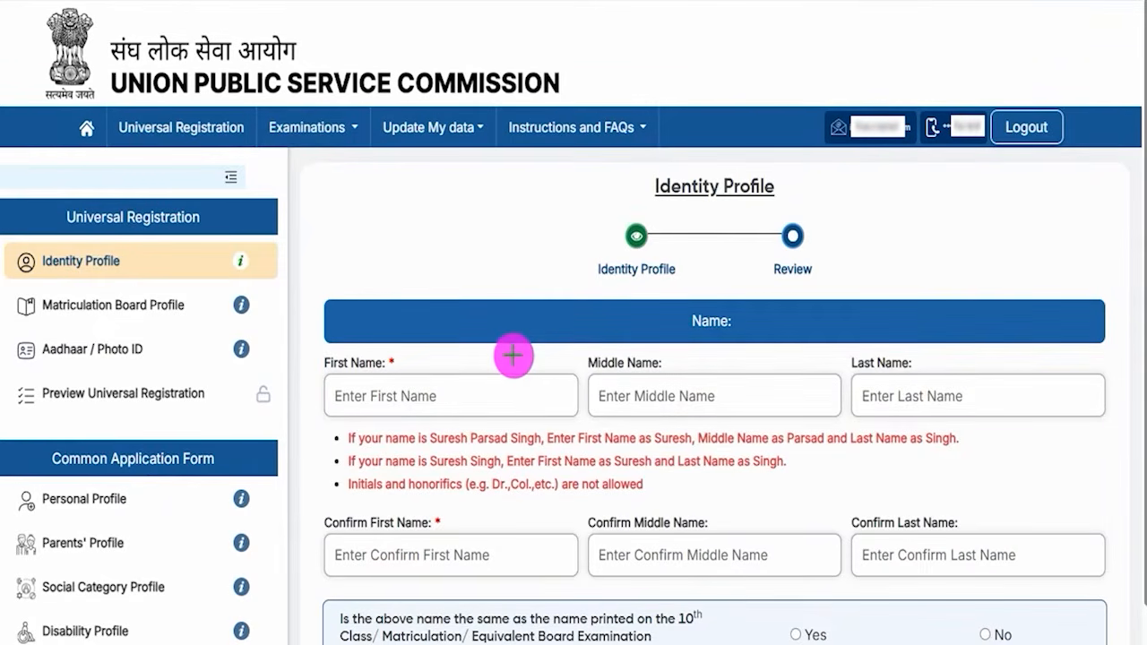
# - Mark the first, middle and last name fields and their confirm-name counterparts, then clear the marks
pyautogui.moveTo(445, 394); pyautogui.dragTo(505, 352)
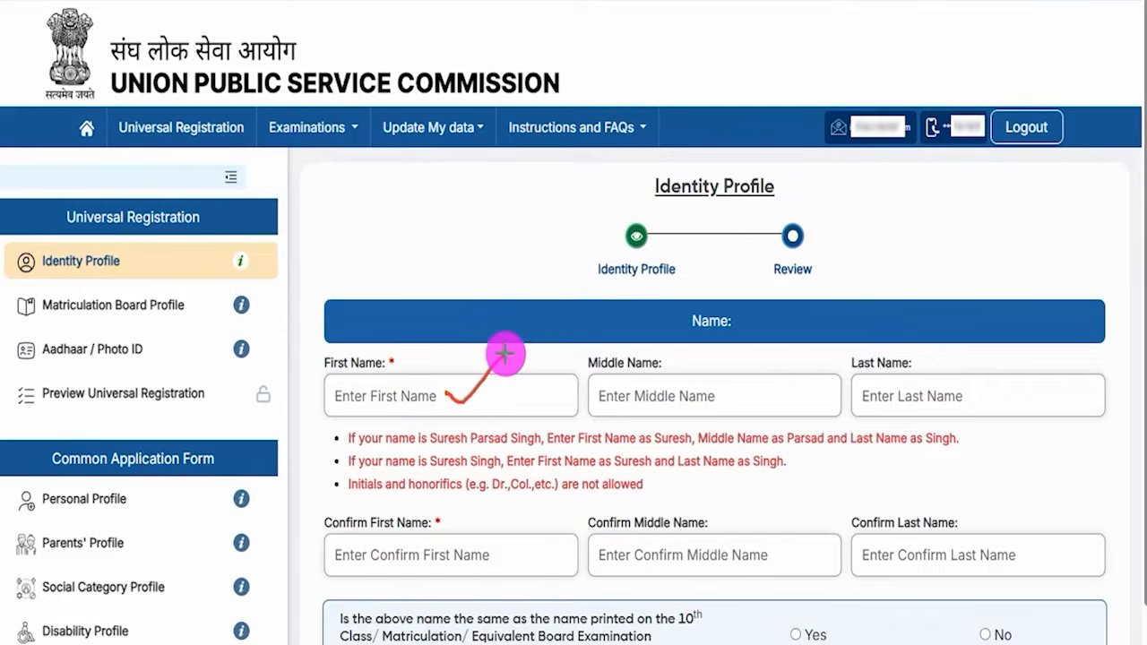
pyautogui.moveTo(710, 395); pyautogui.dragTo(776, 335)
pyautogui.moveTo(955, 394); pyautogui.dragTo(1026, 334)
pyautogui.moveTo(683, 405); pyautogui.dragTo(654, 405)
pyautogui.moveTo(885, 403); pyautogui.dragTo(910, 403)
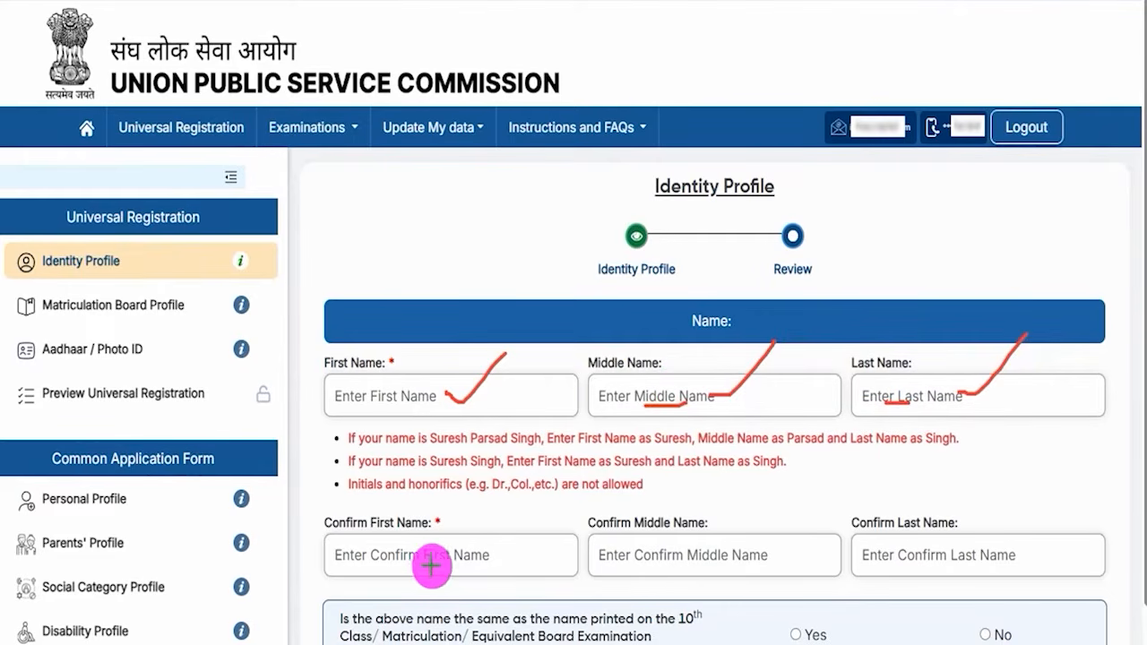
pyautogui.moveTo(431, 564); pyautogui.dragTo(492, 505)
pyautogui.moveTo(734, 553); pyautogui.dragTo(791, 507)
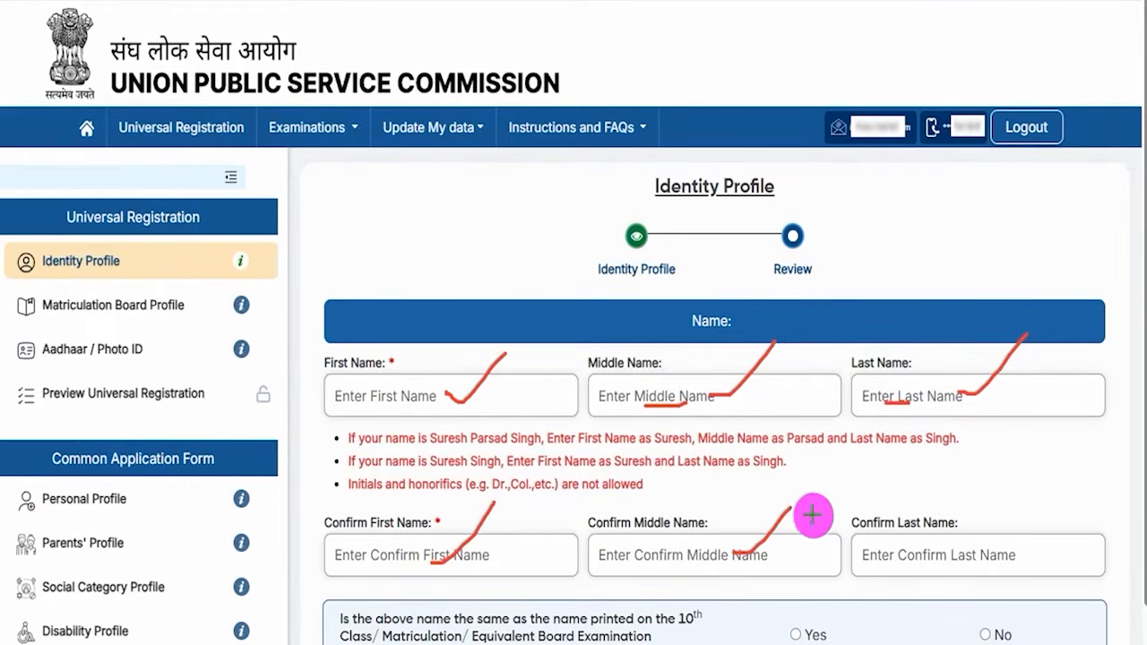
pyautogui.moveTo(955, 550); pyautogui.dragTo(990, 515)
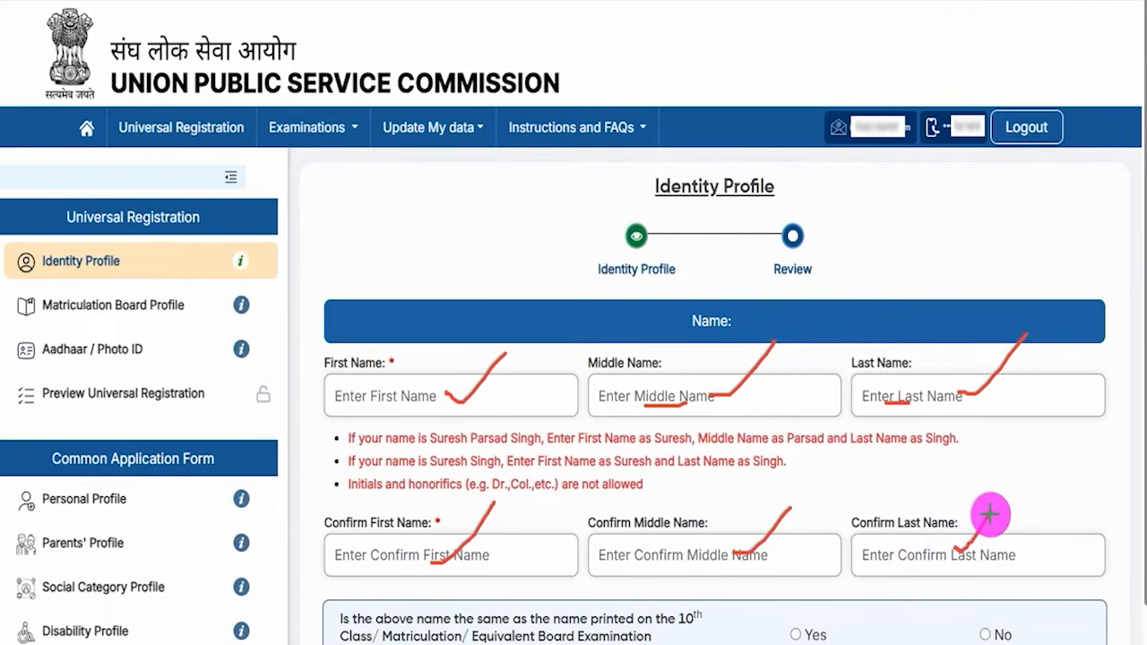
pyautogui.click(521, 1)
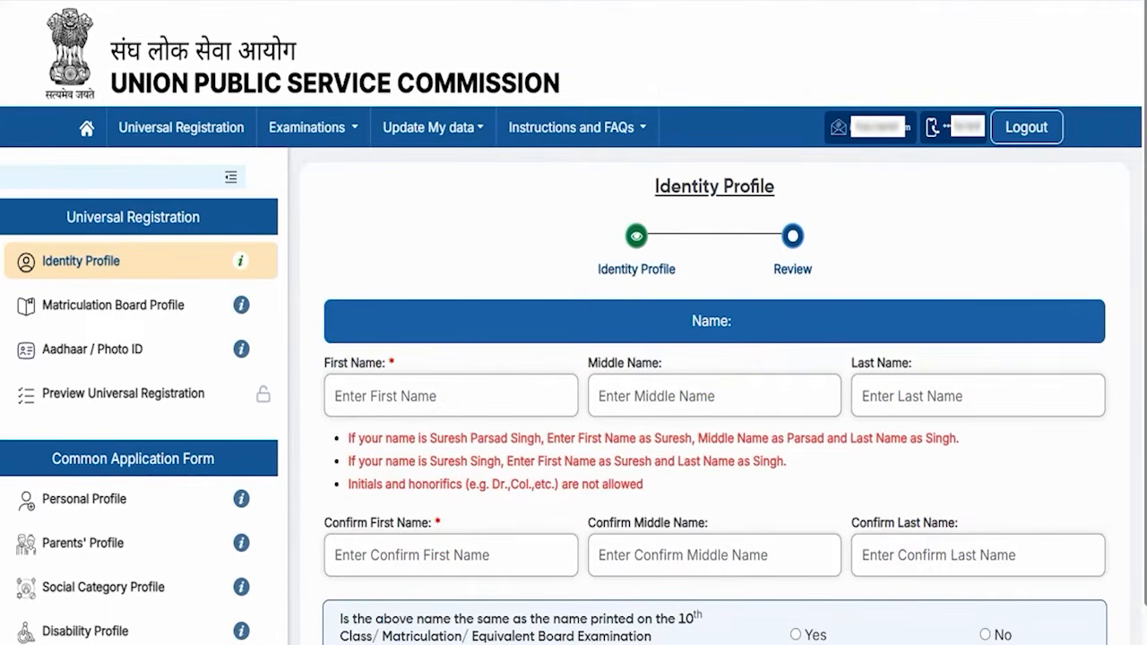
# - Highlight the question asking whether the name matches the 10th-class certificate
pyautogui.scroll(-3, 517, 346)
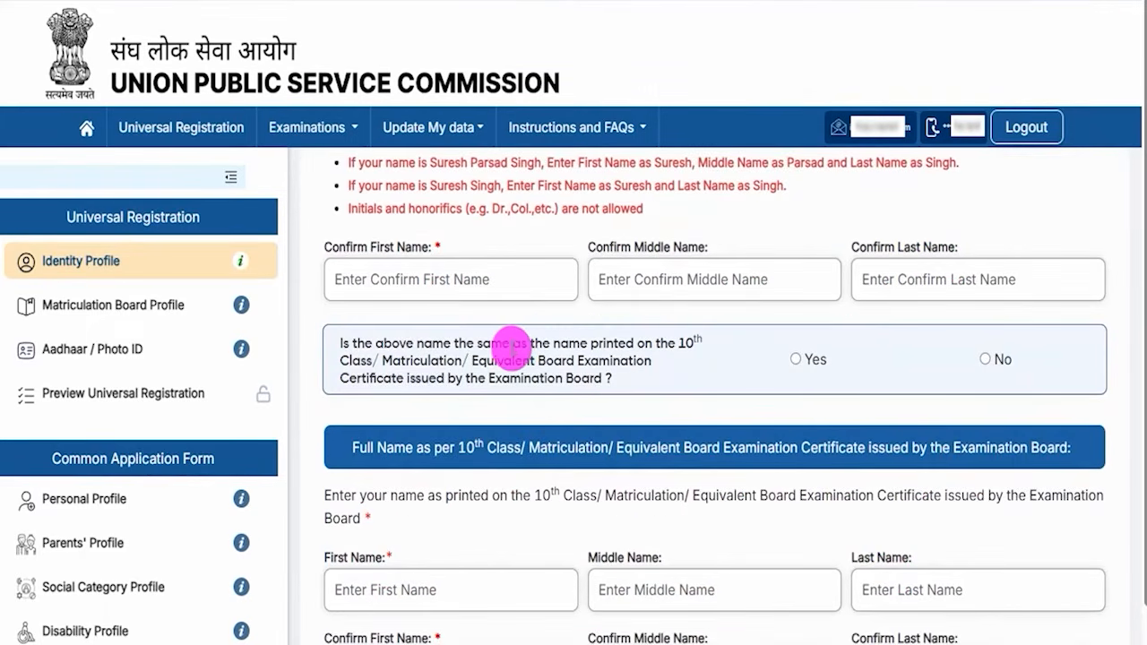
pyautogui.moveTo(417, 343); pyautogui.dragTo(565, 342)
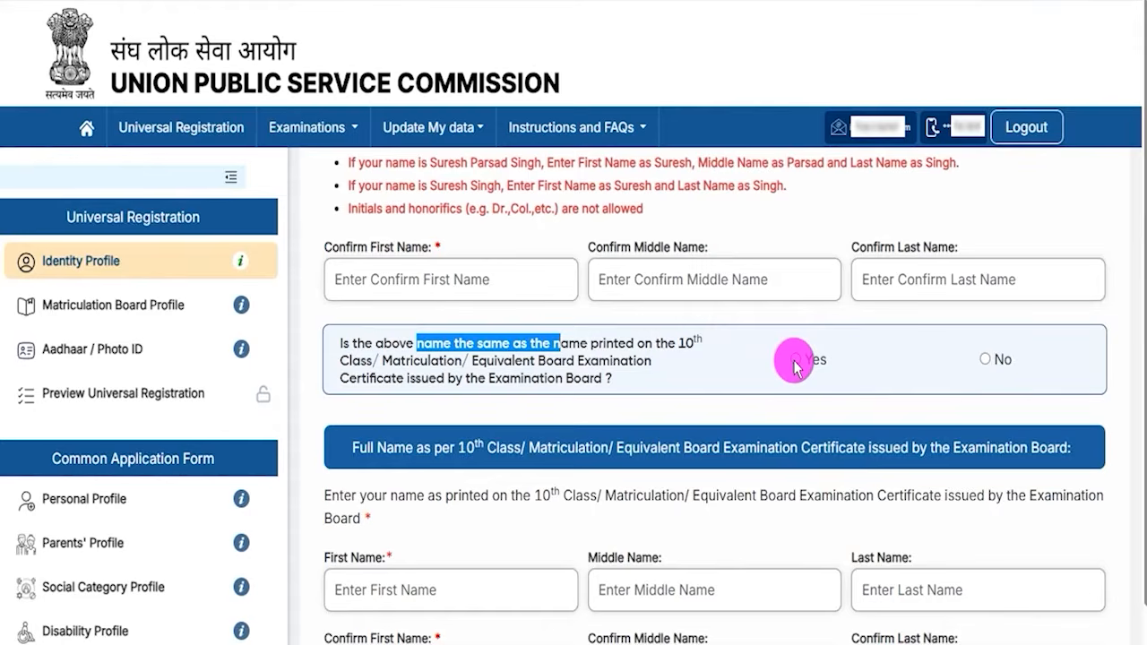
pyautogui.scroll(1, 595, 359)
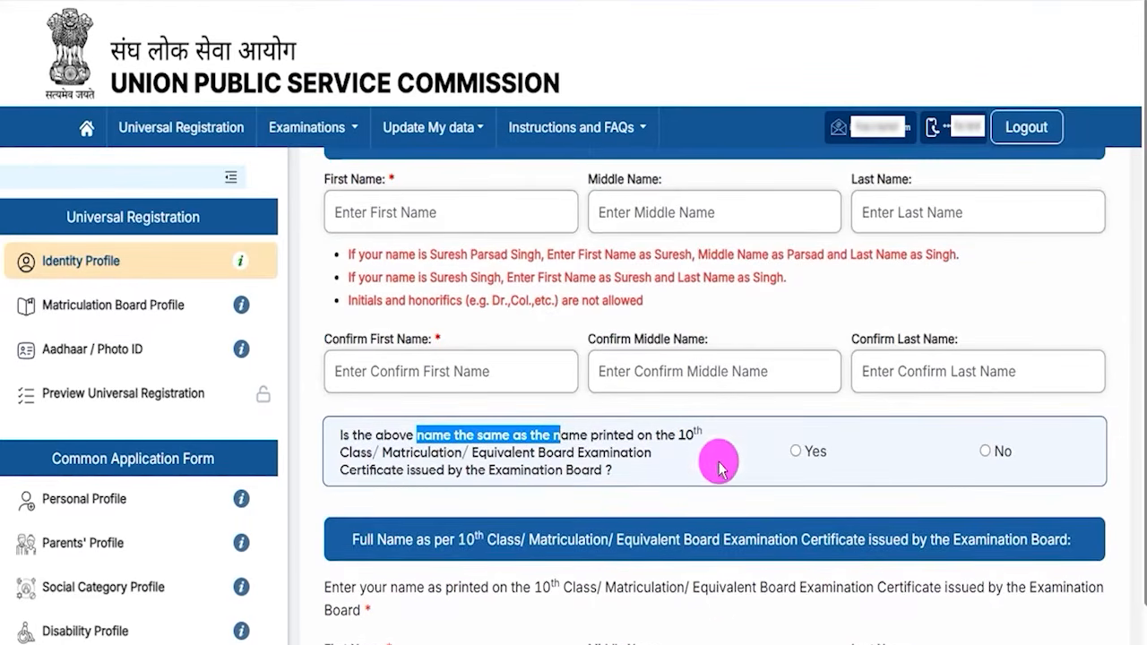
pyautogui.scroll(-2, 720, 462)
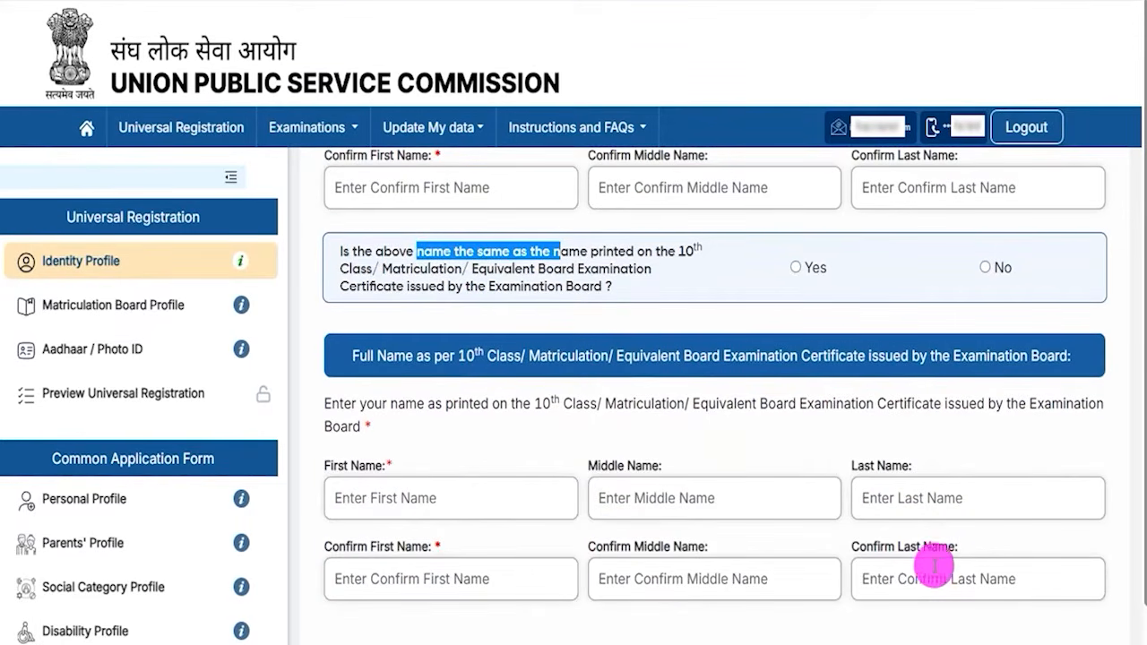
# - Answer No to the name-match question and highlight the gazette evidence requirement
pyautogui.click(985, 268)
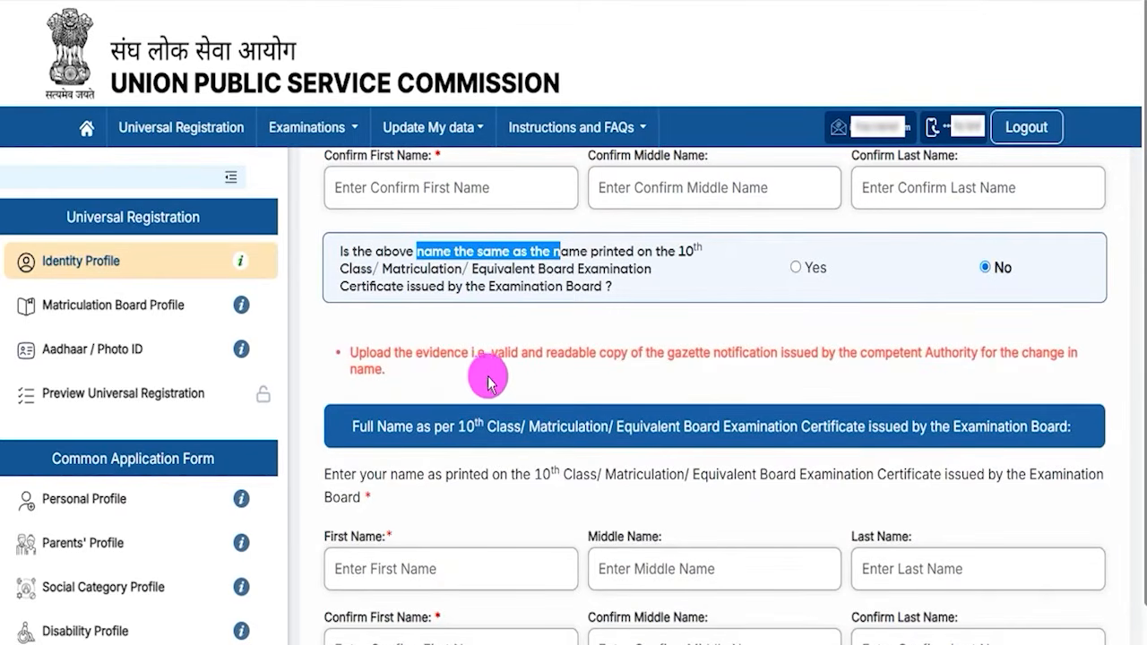
pyautogui.moveTo(489, 352); pyautogui.dragTo(662, 414)
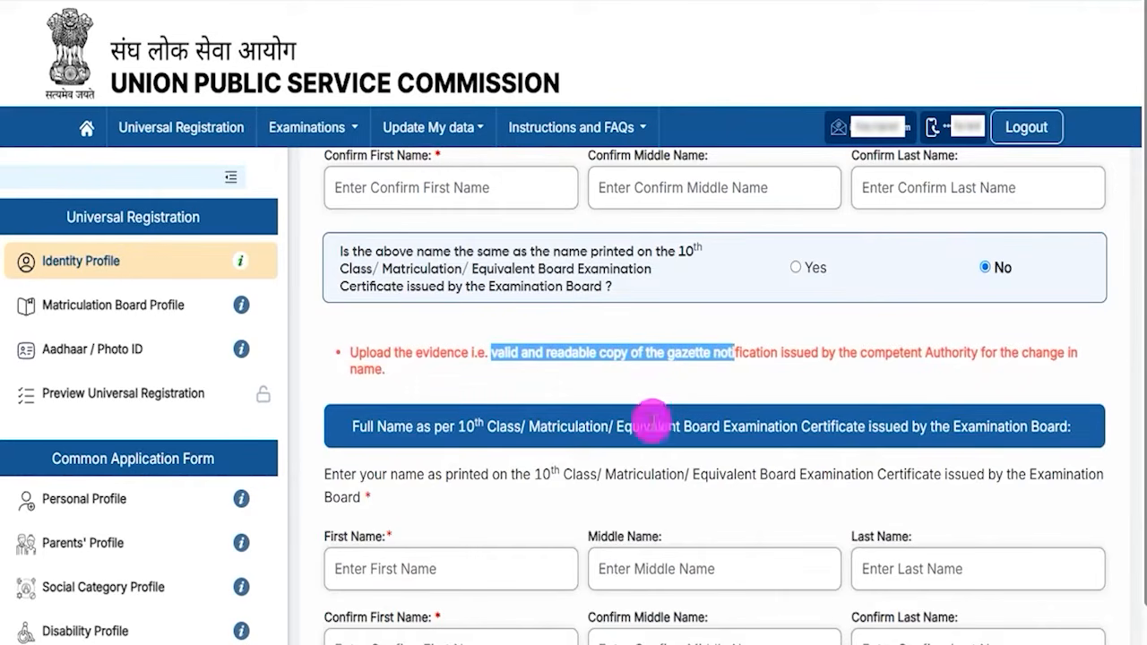
pyautogui.scroll(-2, 615, 421)
pyautogui.click(345, 359)
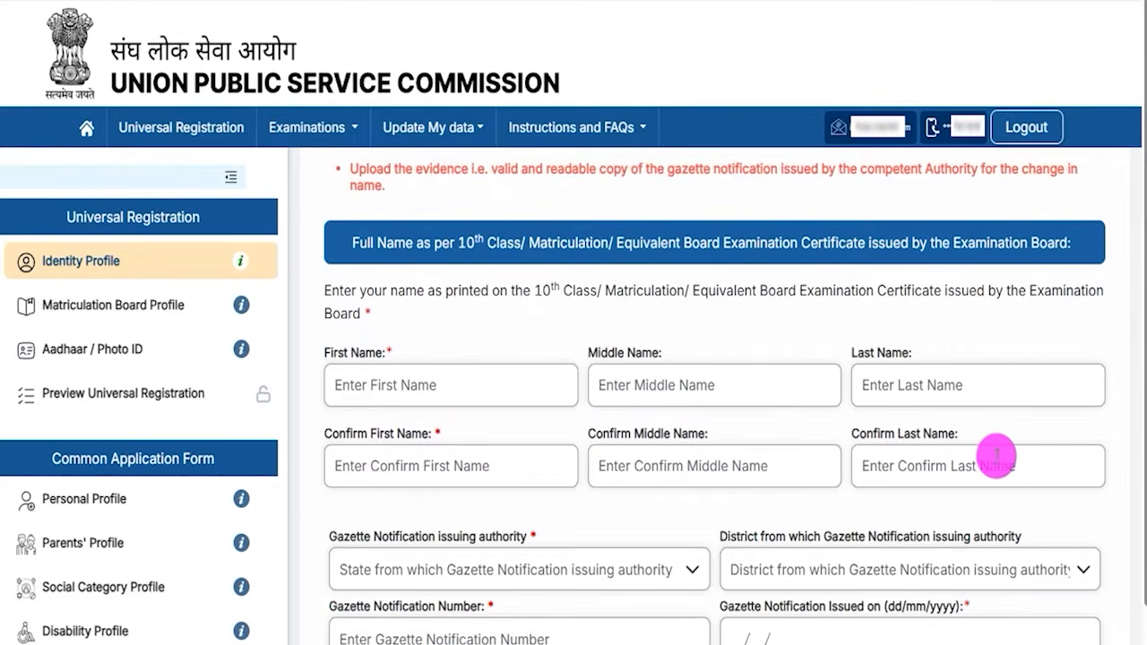
# - Review the gazette authority and district dropdowns and the notification number and date fields
pyautogui.scroll(-2, 560, 457)
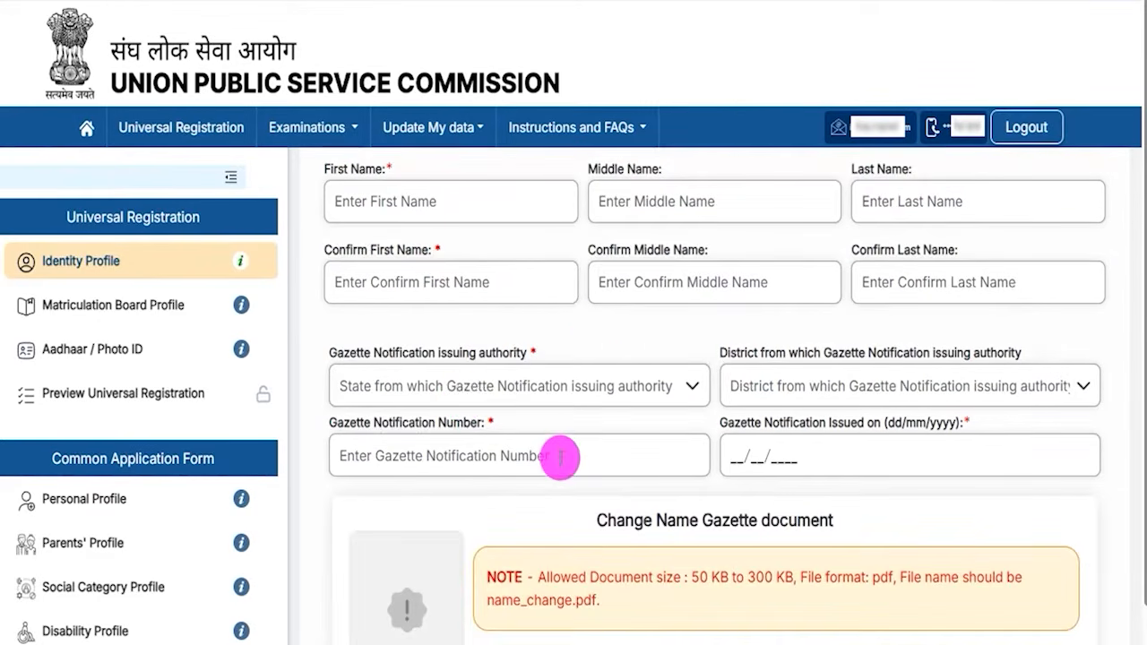
pyautogui.click(457, 387)
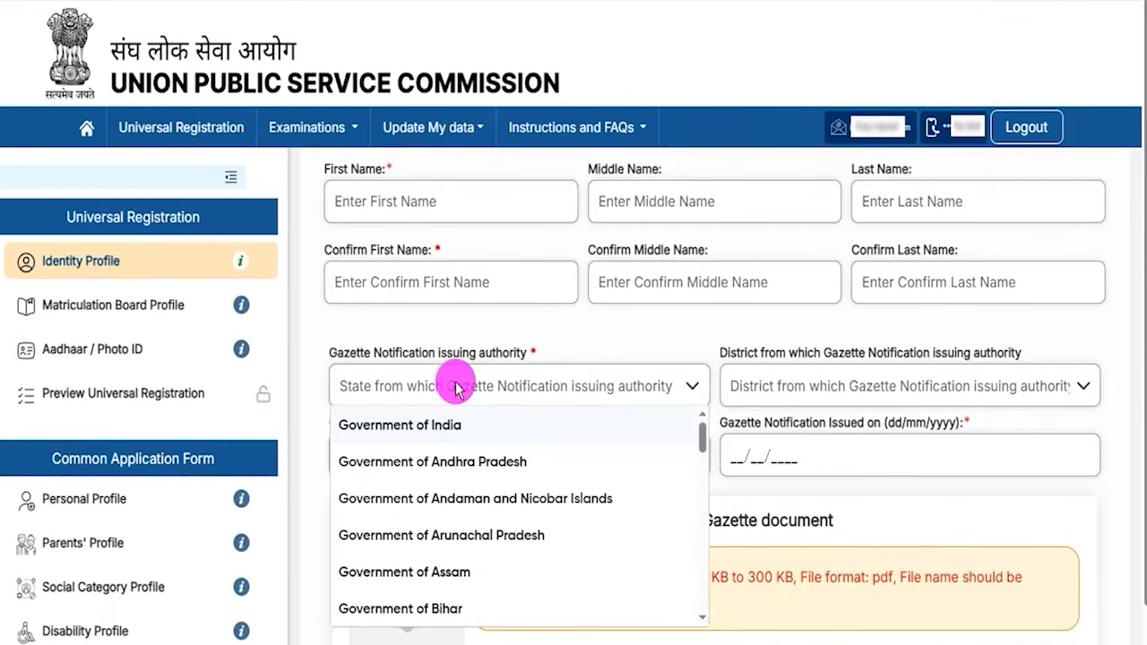
pyautogui.click(839, 387)
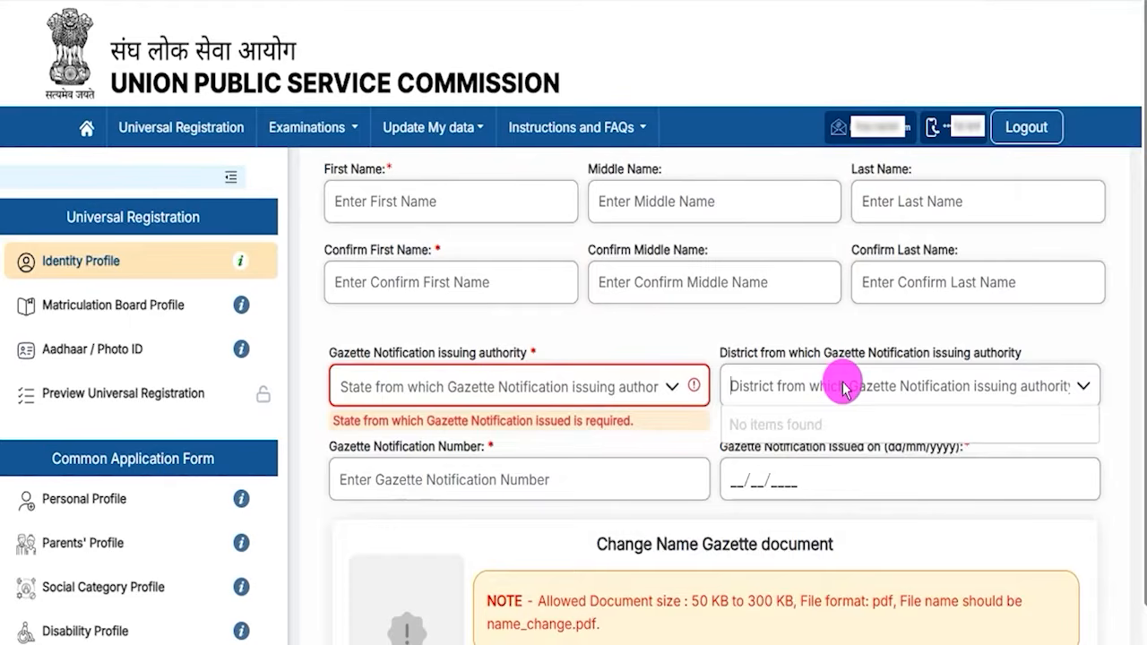
pyautogui.click(465, 489)
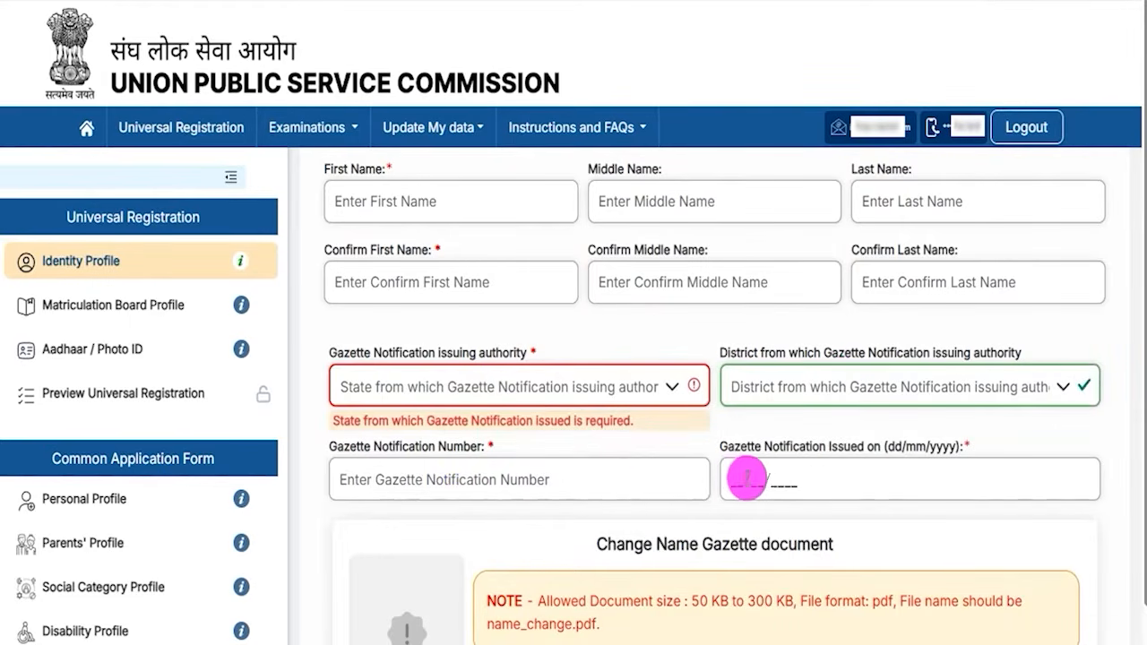
pyautogui.click(756, 480)
# - Highlight the 50 KB–300 KB PDF requirement and mark the gazette document upload
pyautogui.scroll(-2, 757, 484)
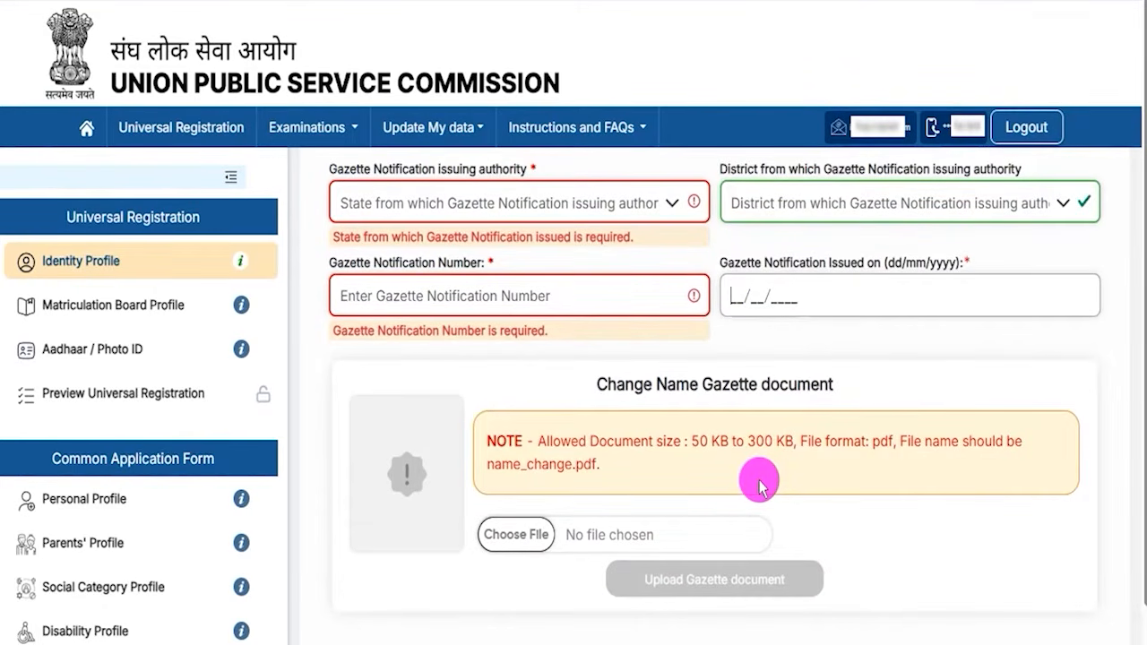
pyautogui.moveTo(692, 443); pyautogui.dragTo(787, 445)
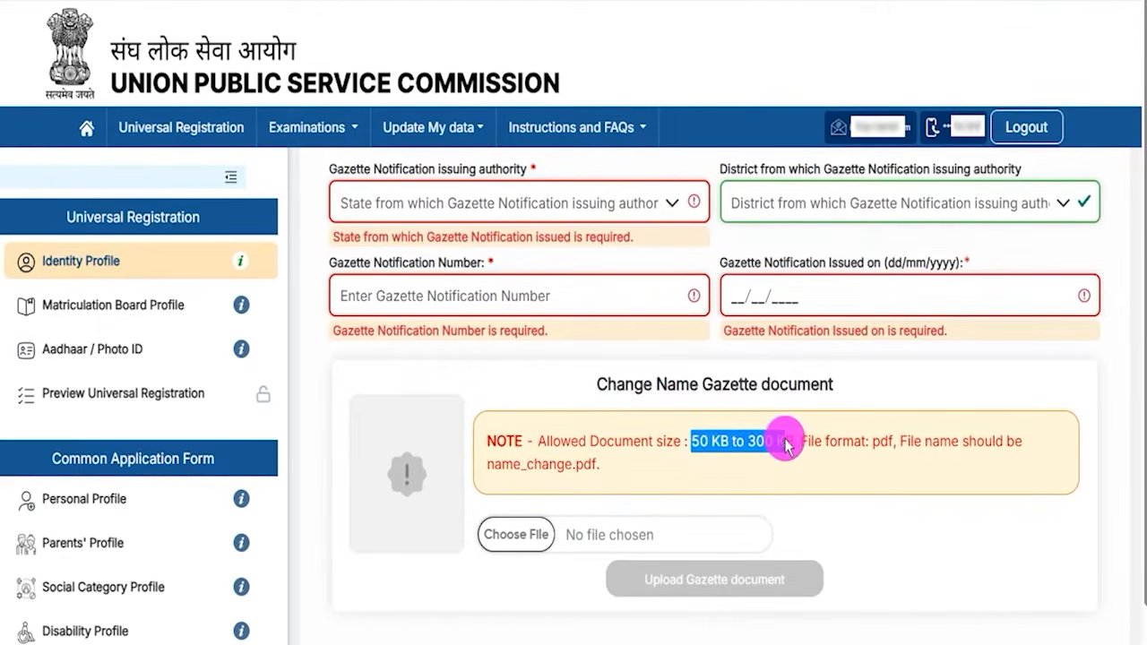
pyautogui.moveTo(872, 443); pyautogui.dragTo(887, 444)
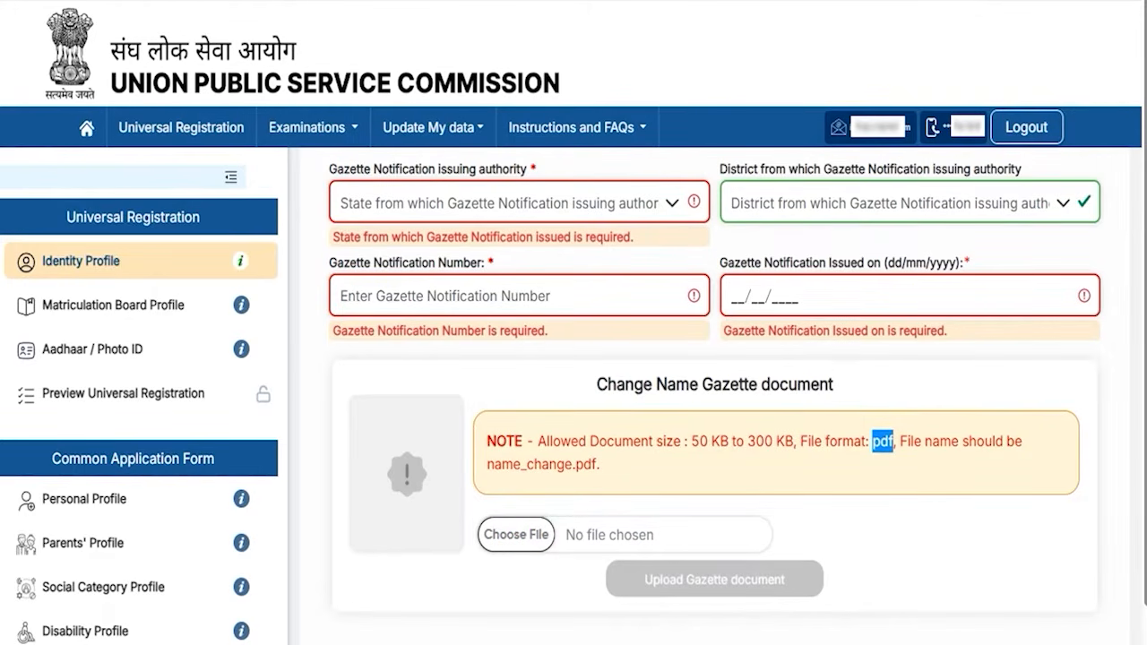
pyautogui.moveTo(1008, 530); pyautogui.dragTo(812, 584)
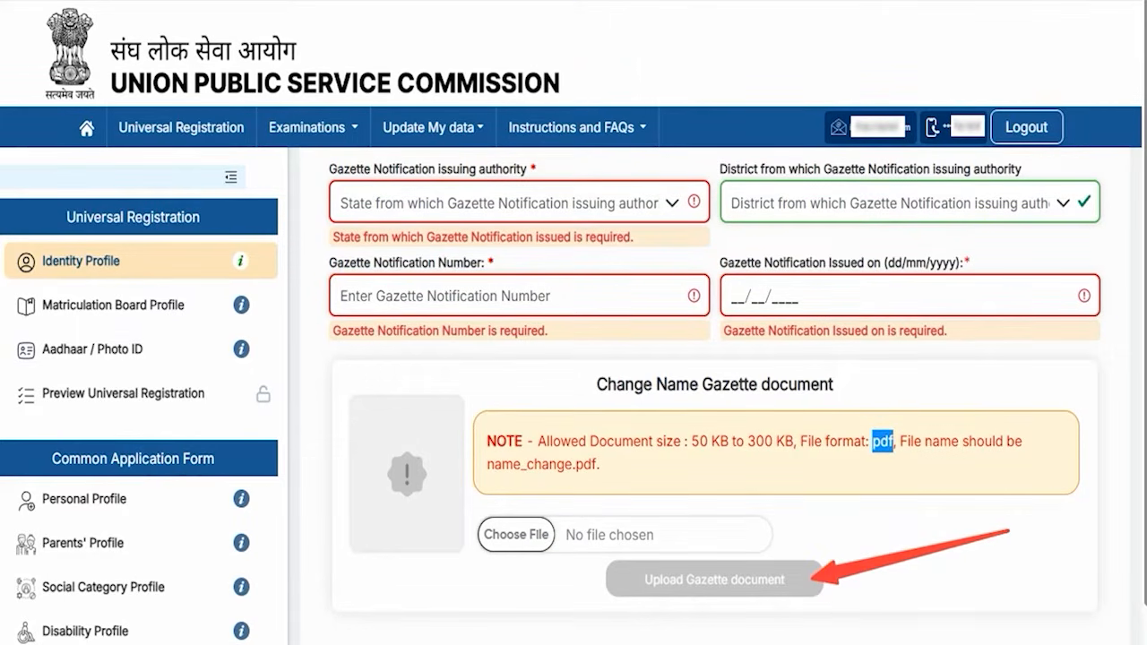
pyautogui.scroll(7, 584, 320)
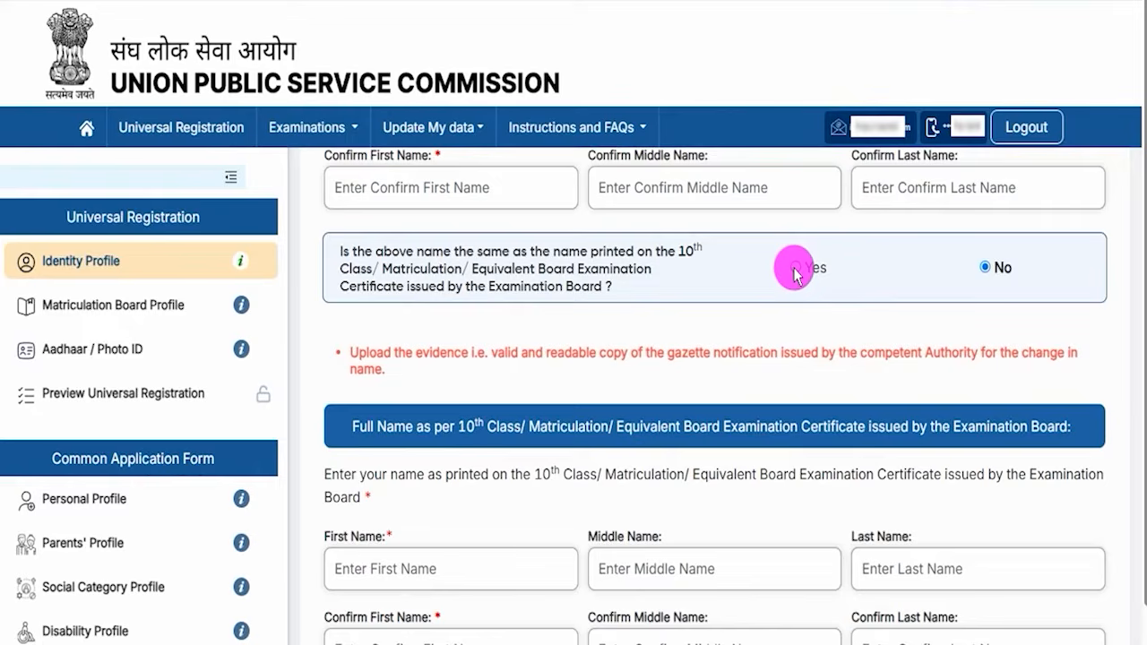
# - Answer Yes to the name match and set Gender and Confirm Gender to Male
pyautogui.click(795, 268)
pyautogui.scroll(1, 502, 336)
pyautogui.scroll(-4, 558, 397)
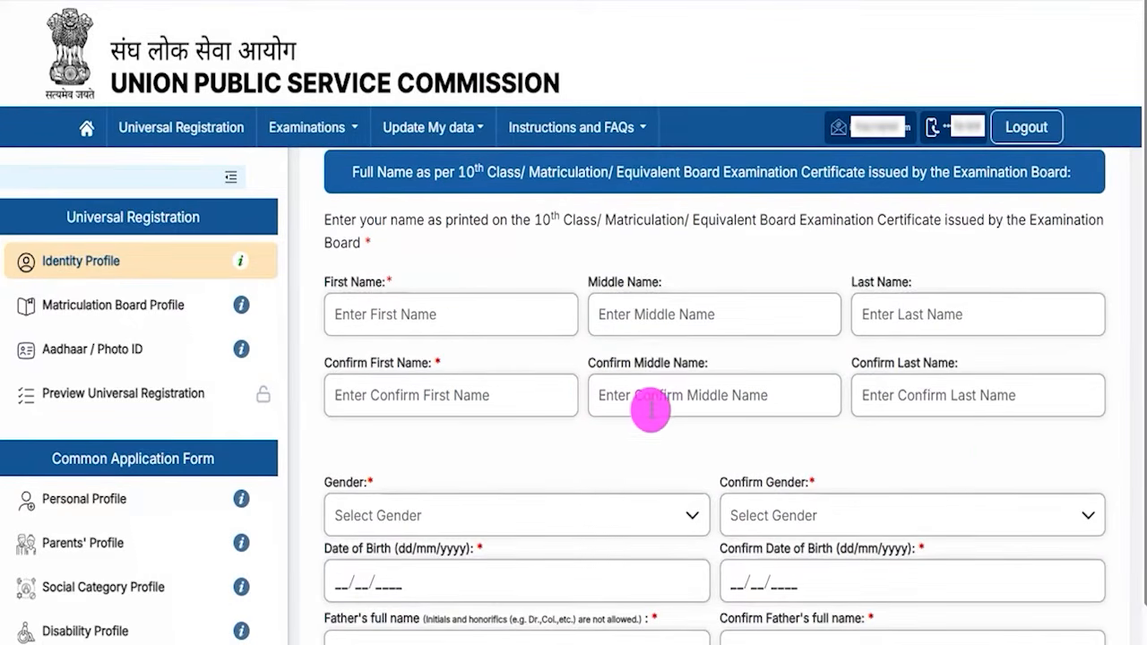
pyautogui.scroll(-3, 650, 405)
pyautogui.click(437, 301)
pyautogui.click(336, 330)
pyautogui.click(847, 304)
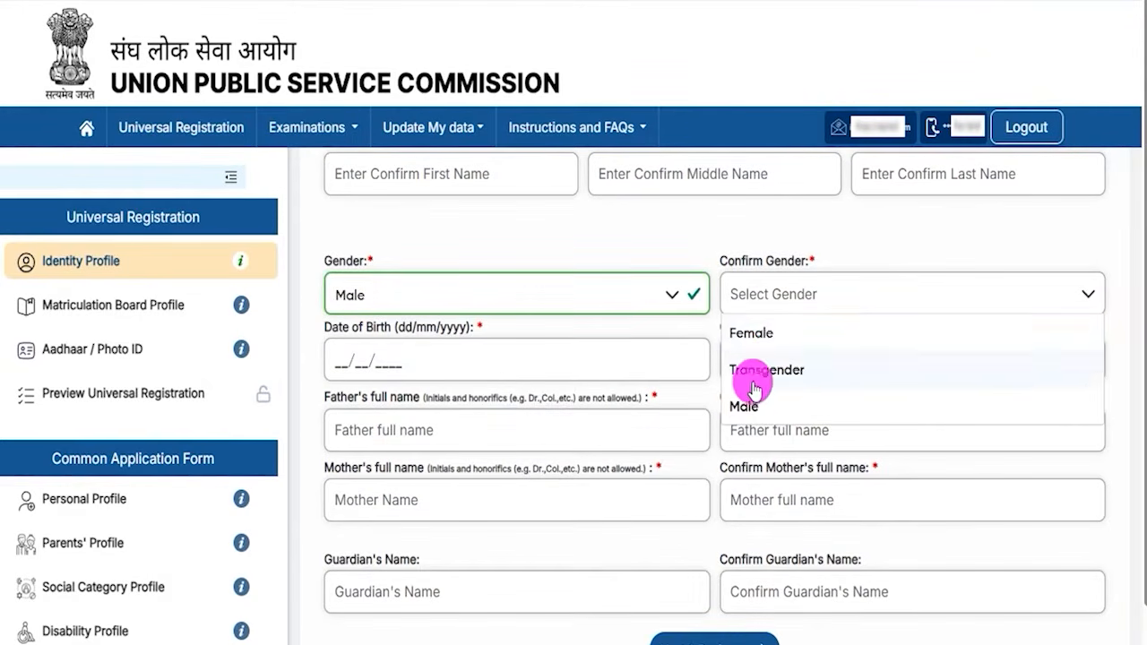
pyautogui.click(746, 403)
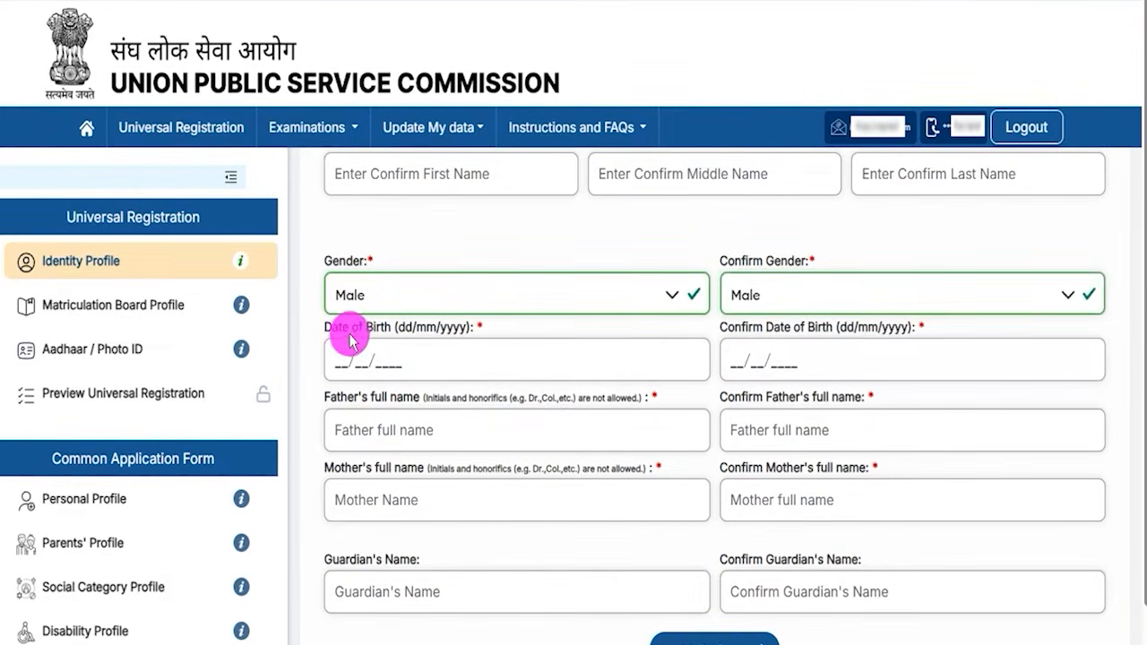
# - Highlight the Date of Birth label and select the Confirm Date of Birth field
pyautogui.moveTo(345, 333); pyautogui.dragTo(366, 353)
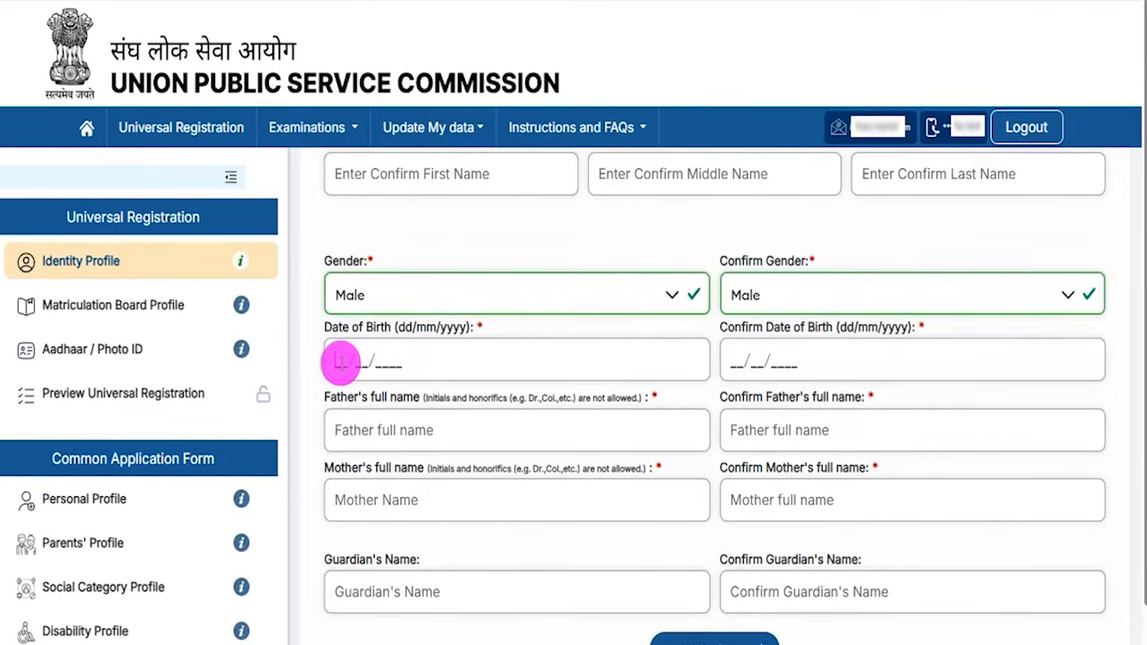
pyautogui.click(732, 364)
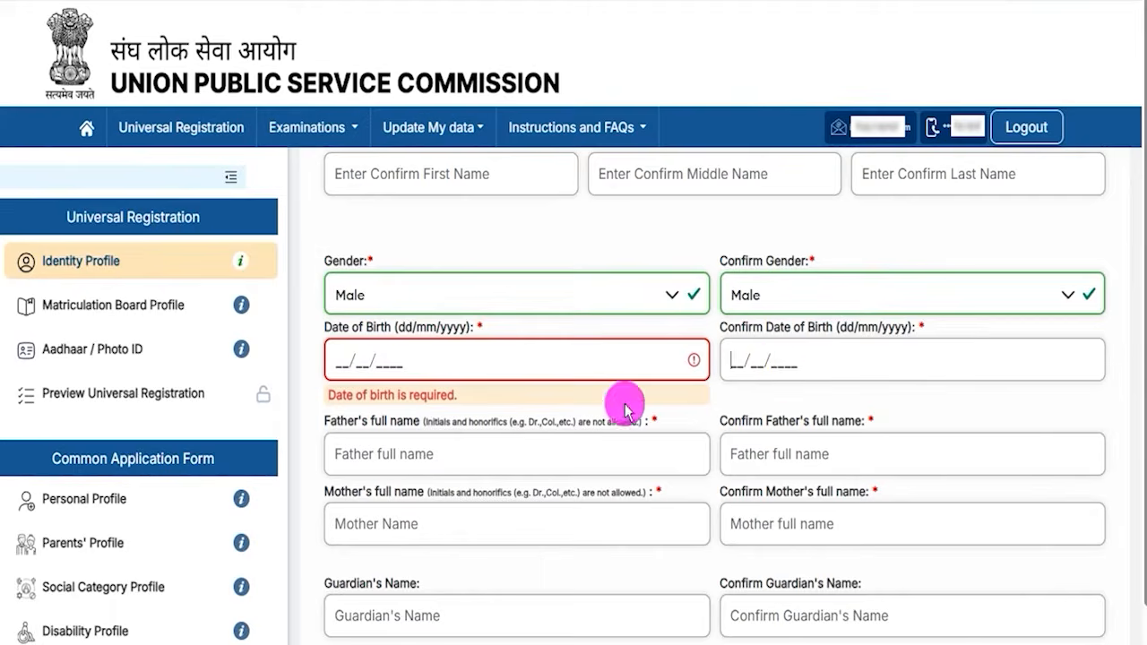
pyautogui.scroll(-2, 481, 438)
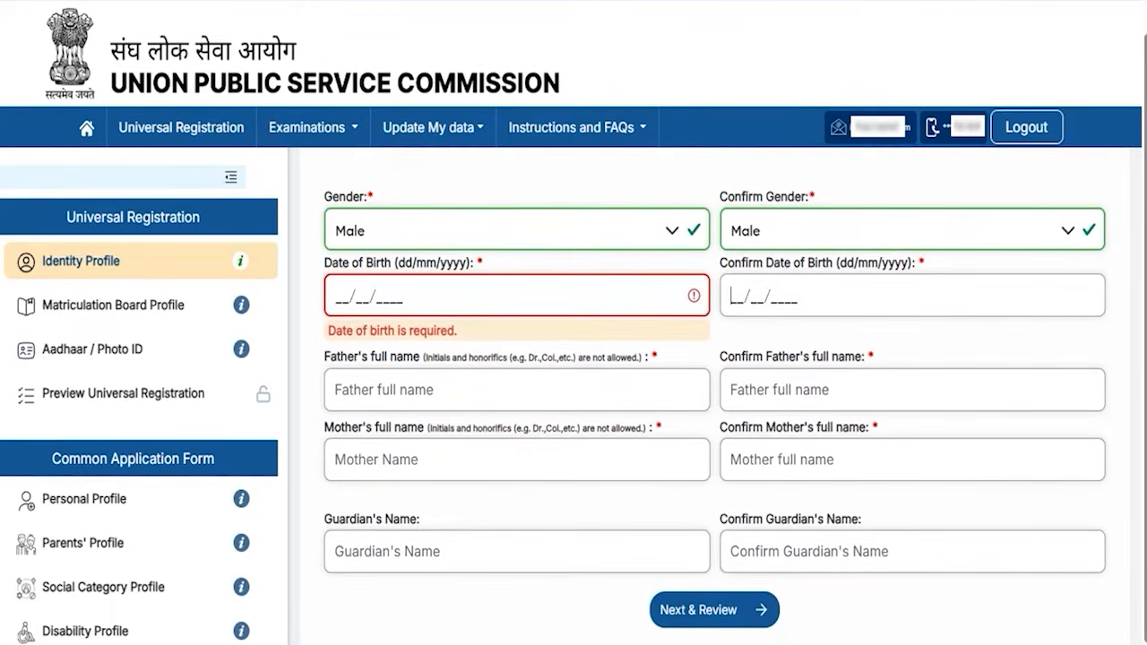
# - Check-mark the father's, mother's and guardian's name fields and point an arrow at Next & Review
pyautogui.click(476, 38)
pyautogui.moveTo(457, 391); pyautogui.dragTo(525, 353)
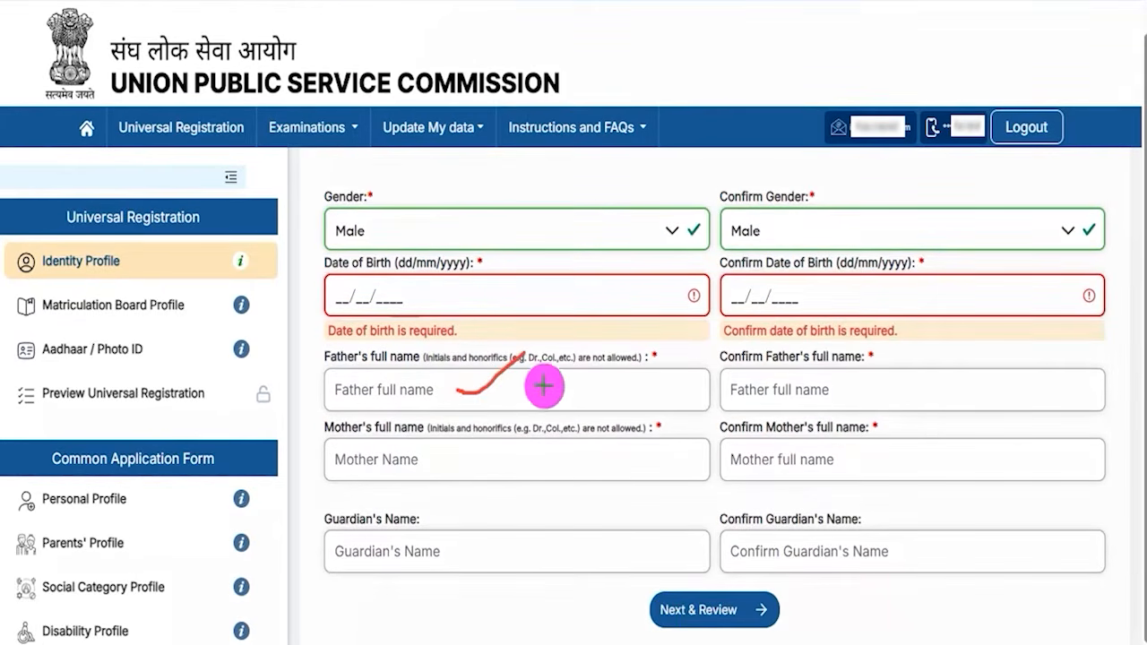
pyautogui.moveTo(836, 392); pyautogui.dragTo(886, 362)
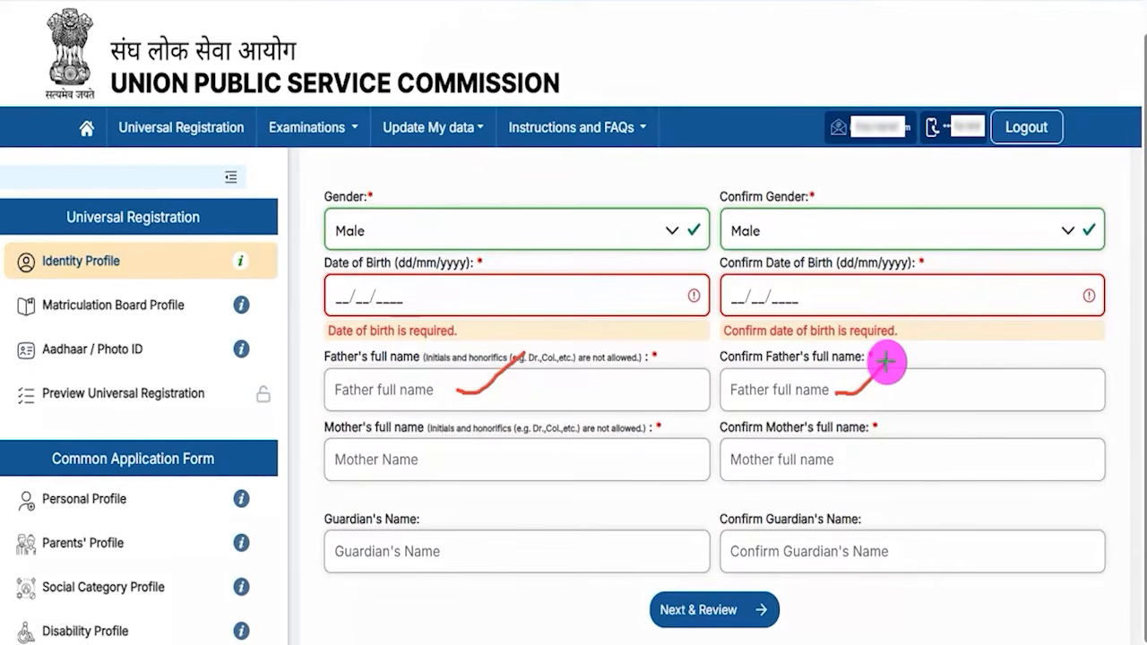
pyautogui.moveTo(457, 468); pyautogui.dragTo(524, 437)
pyautogui.moveTo(866, 462); pyautogui.dragTo(935, 421)
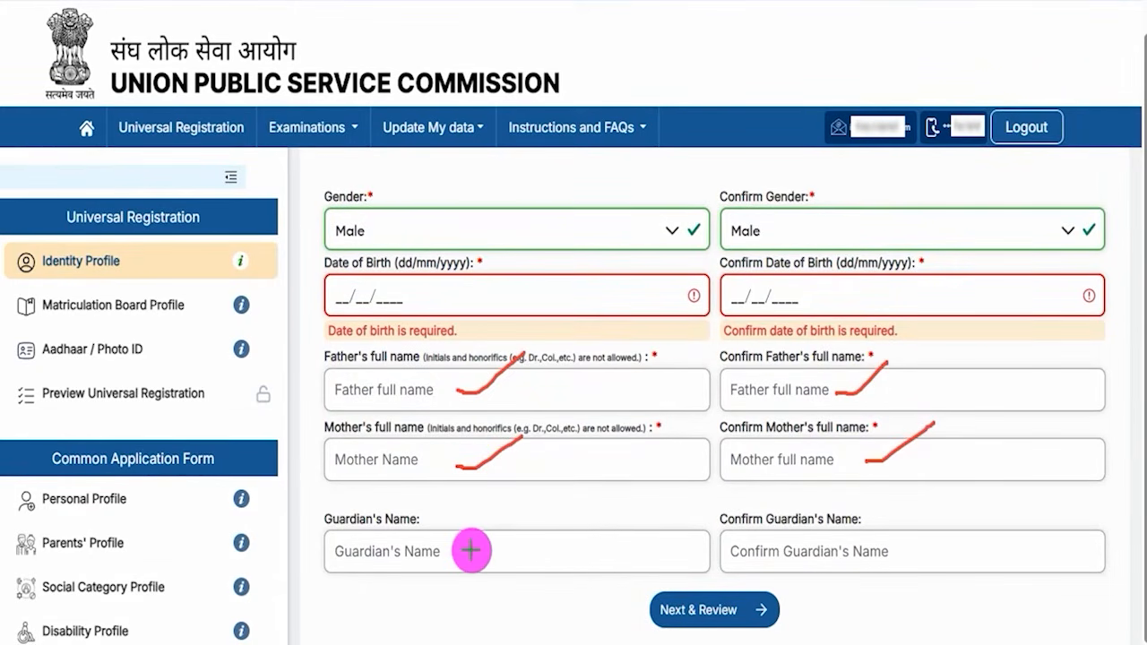
pyautogui.moveTo(471, 552); pyautogui.dragTo(540, 505)
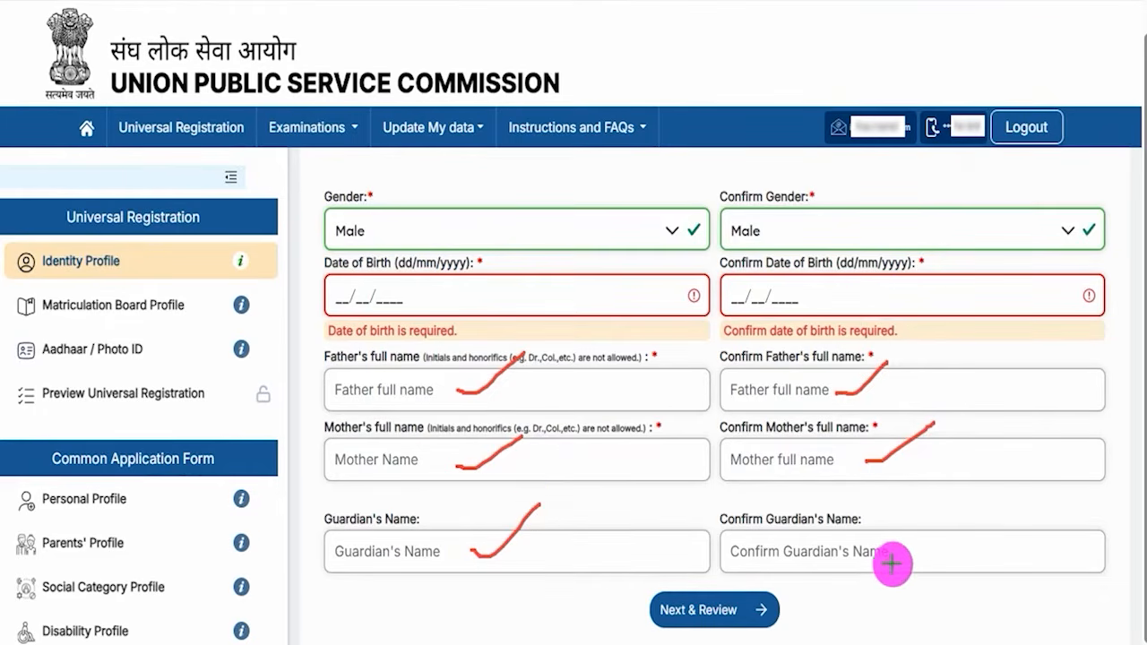
pyautogui.moveTo(903, 545); pyautogui.dragTo(981, 492)
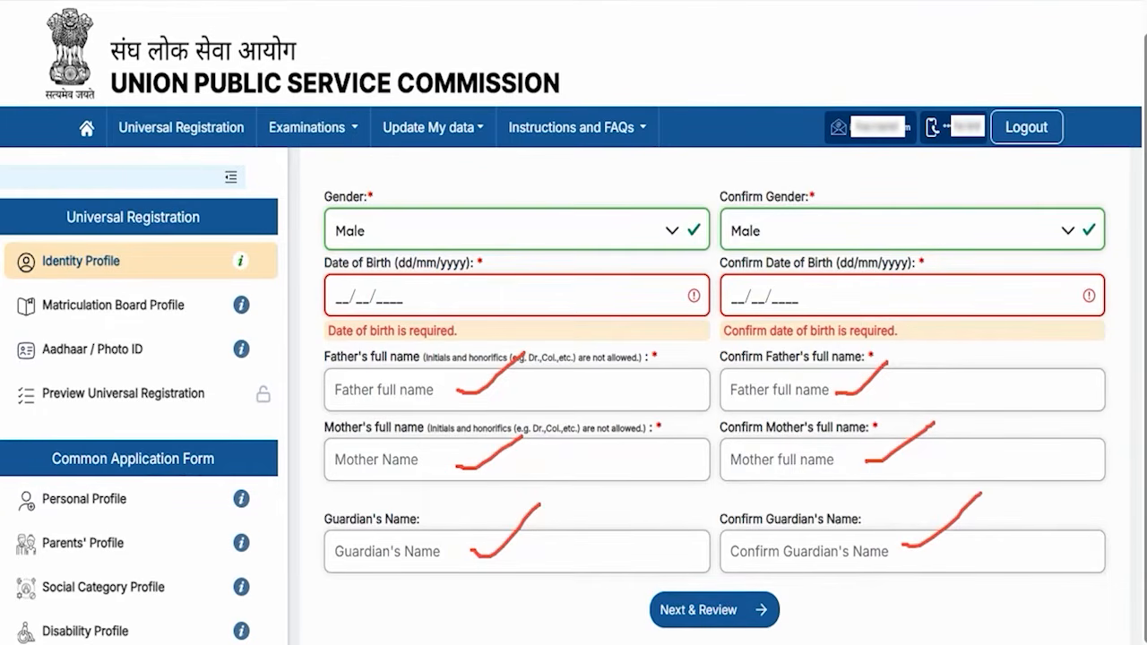
pyautogui.moveTo(1022, 597); pyautogui.dragTo(771, 619)
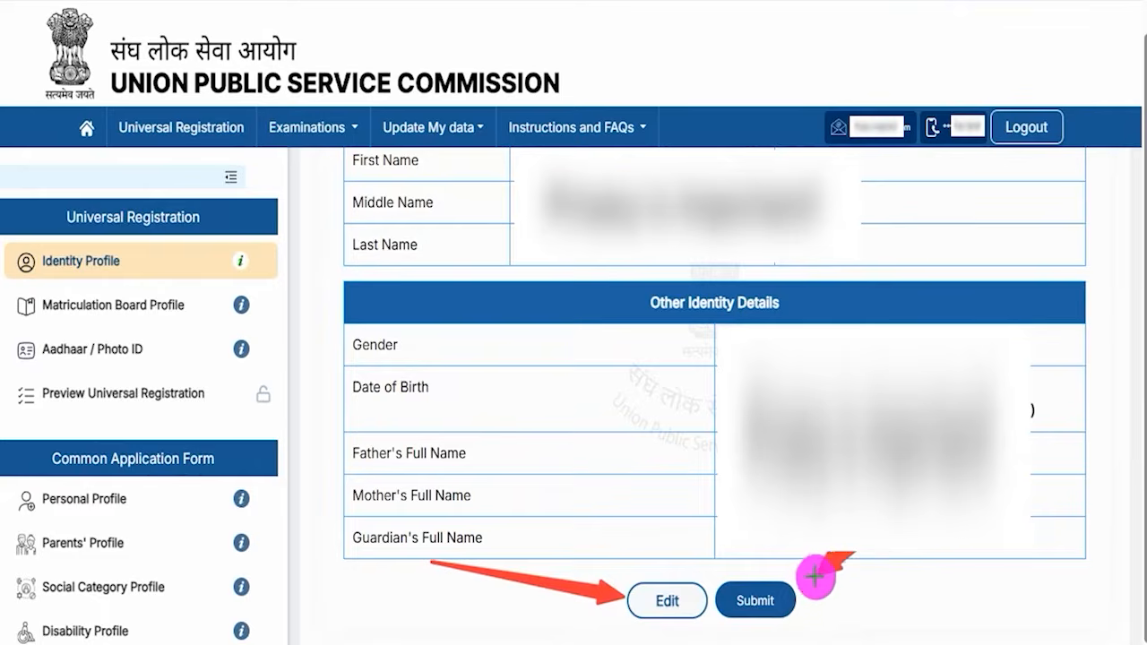
# - Submit the reviewed Identity Profile
pyautogui.click(757, 601)
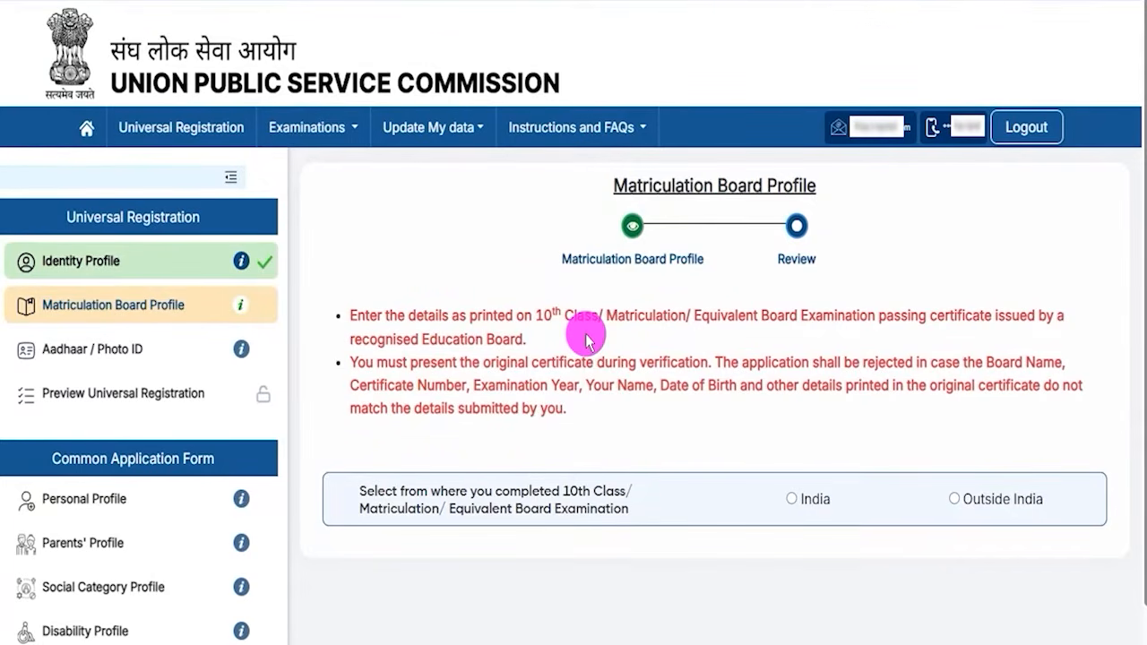
# - Mark 10th class as completed in India
pyautogui.moveTo(538, 316); pyautogui.dragTo(625, 319)
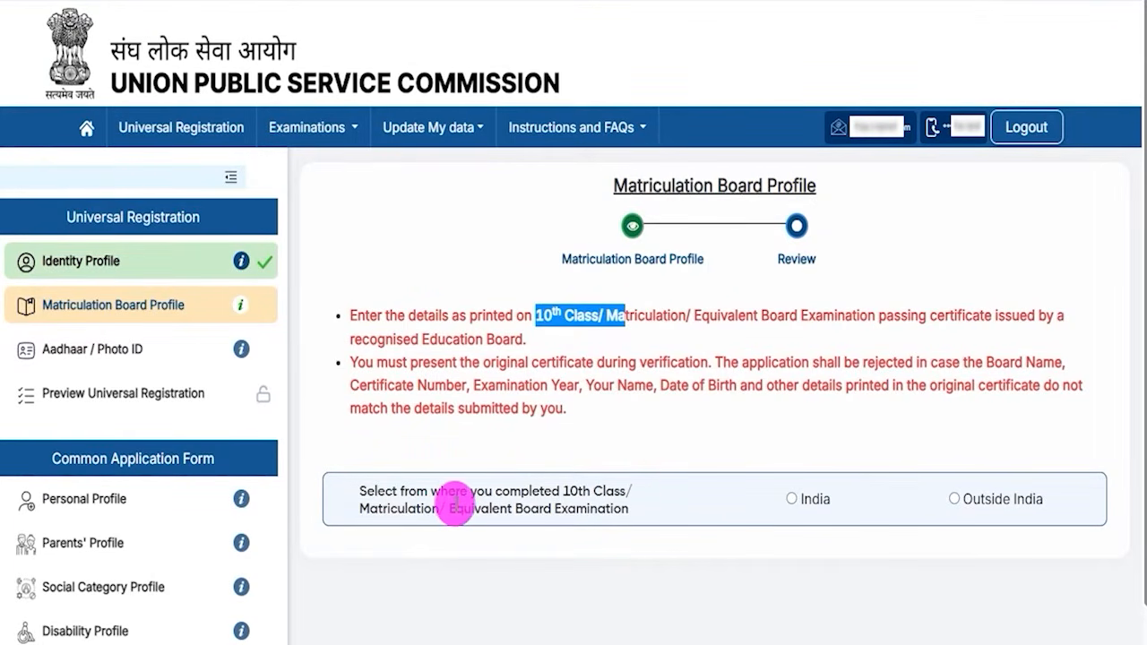
pyautogui.moveTo(400, 491); pyautogui.dragTo(575, 485)
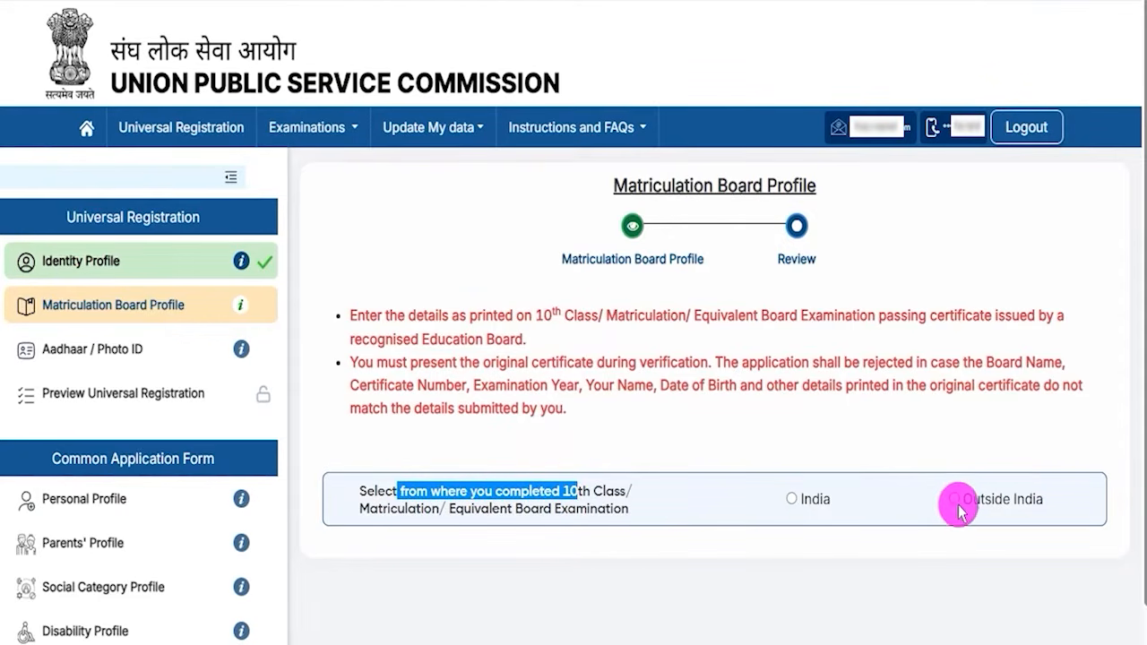
pyautogui.click(793, 500)
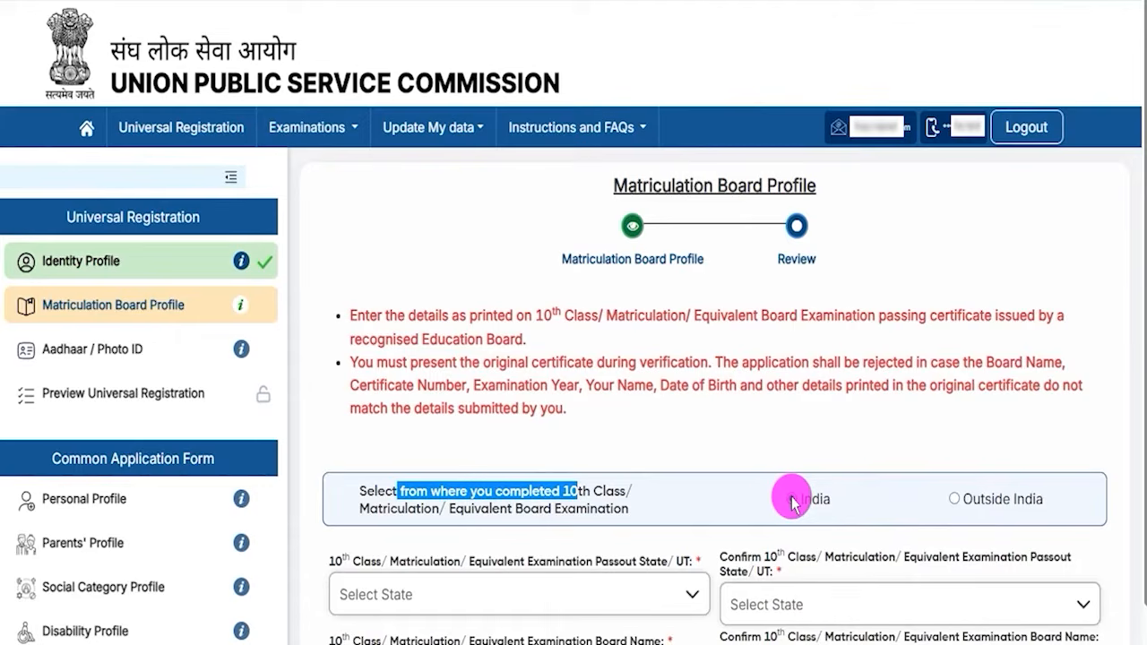
# - Set the passout state to Uttar Pradesh and confirm it
pyautogui.scroll(-3, 678, 526)
pyautogui.moveTo(330, 287); pyautogui.dragTo(655, 286)
pyautogui.click(656, 287)
pyautogui.click(537, 313)
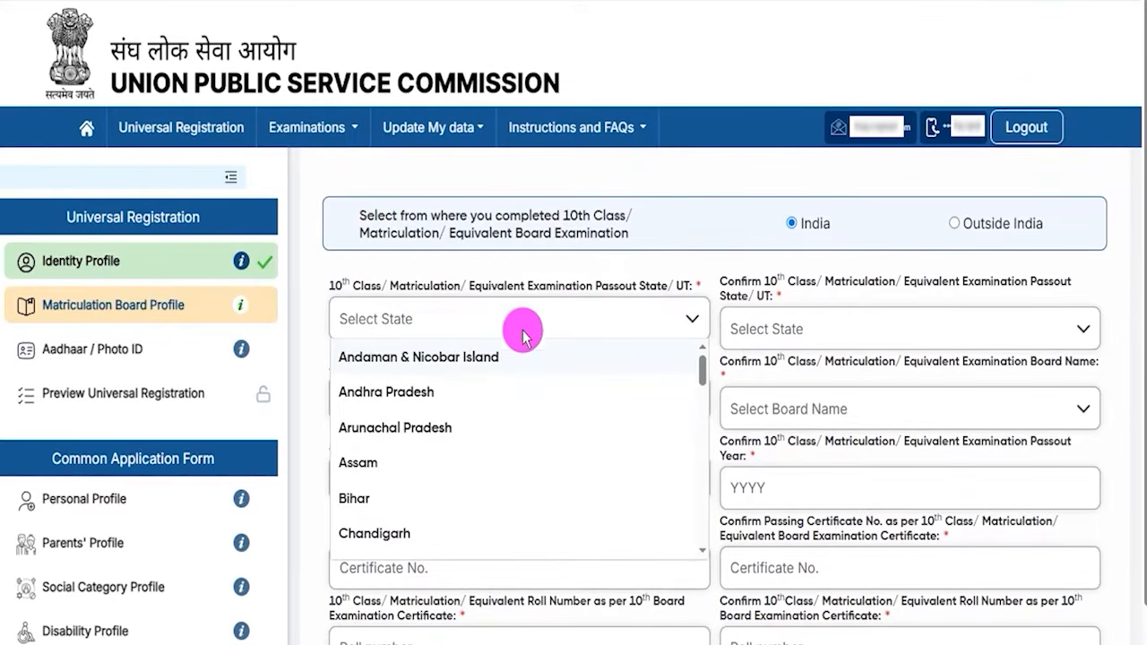
pyautogui.scroll(-10, 493, 440)
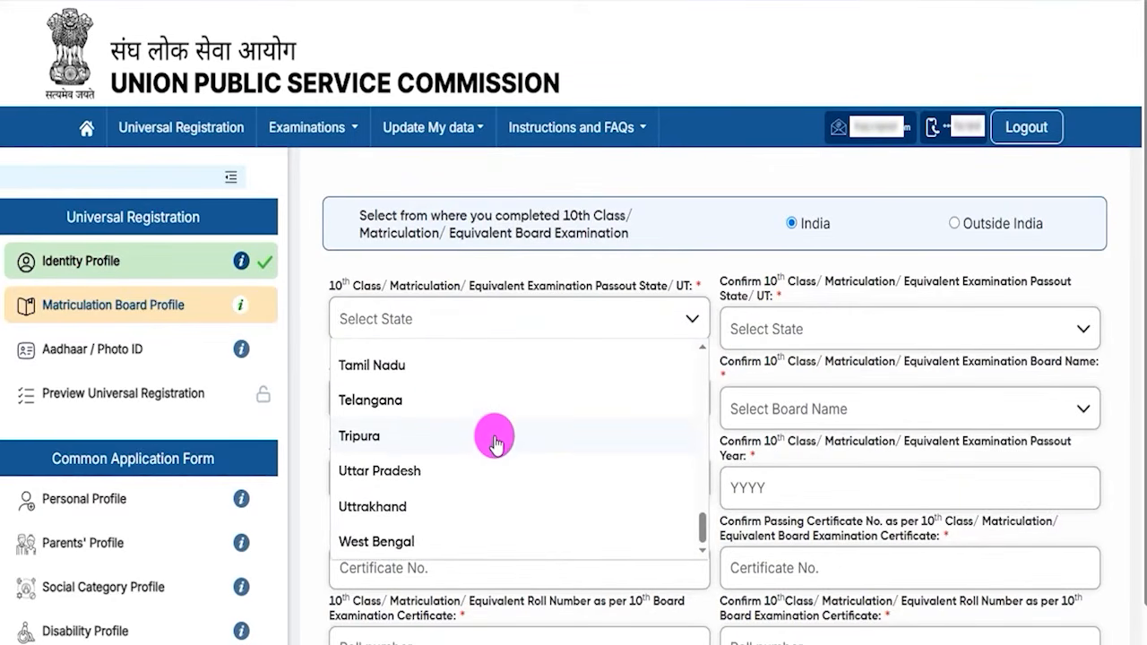
pyautogui.click(387, 471)
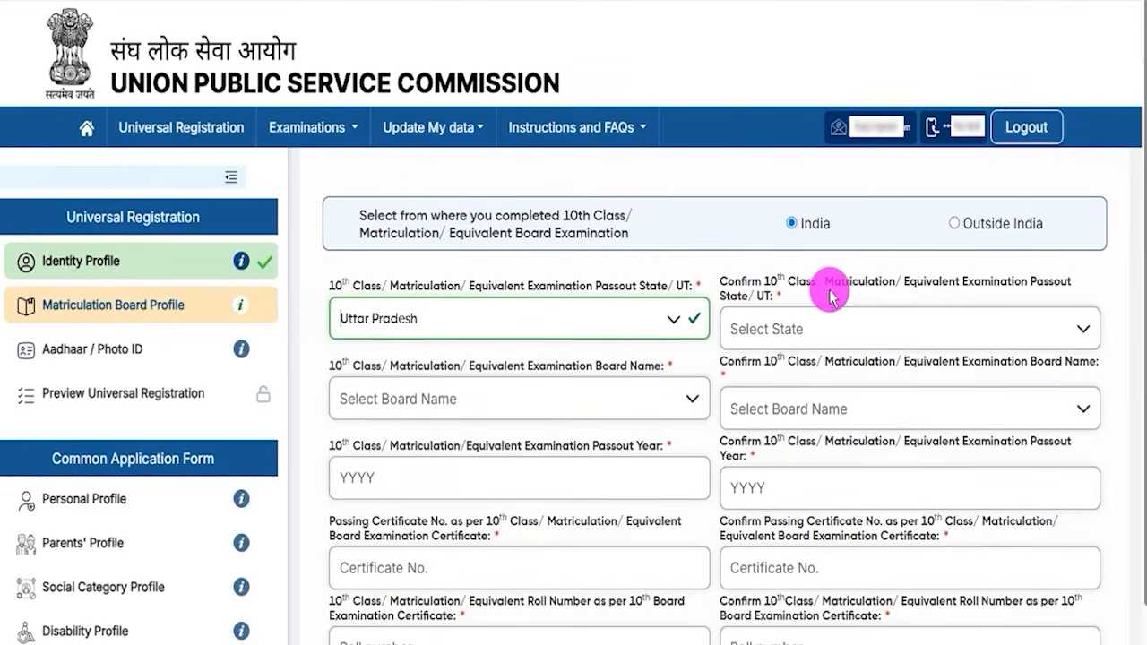
pyautogui.click(820, 330)
pyautogui.scroll(-10, 806, 446)
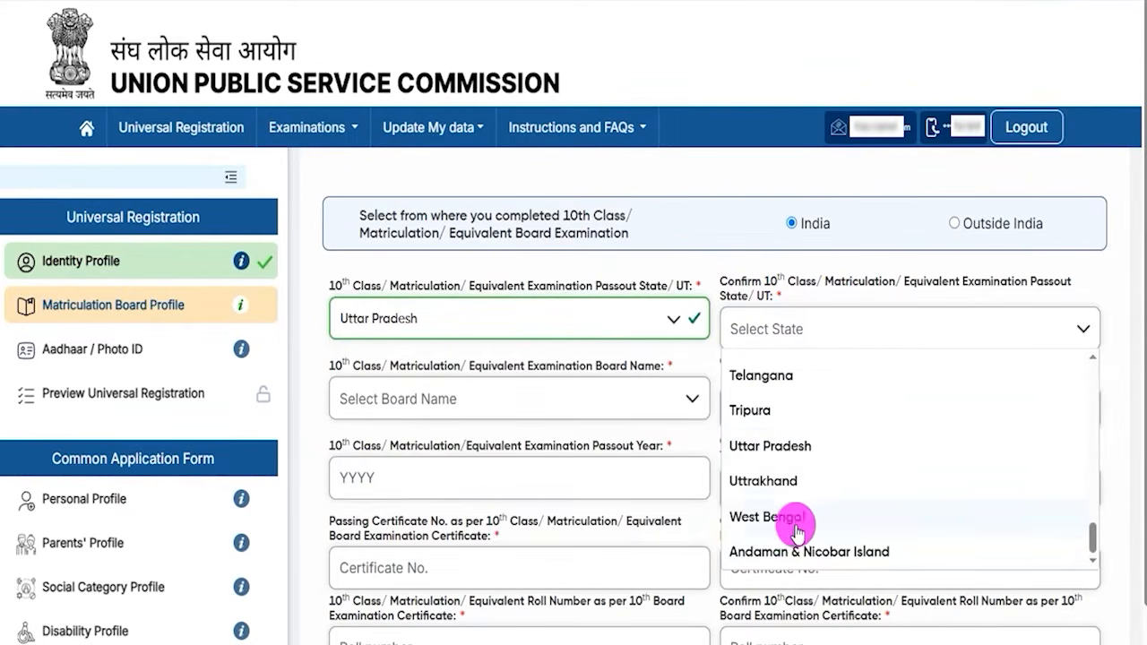
pyautogui.click(768, 445)
# - Set the board to Central Board of Secondary Education and confirm it
pyautogui.moveTo(333, 366); pyautogui.dragTo(515, 393)
pyautogui.click(515, 397)
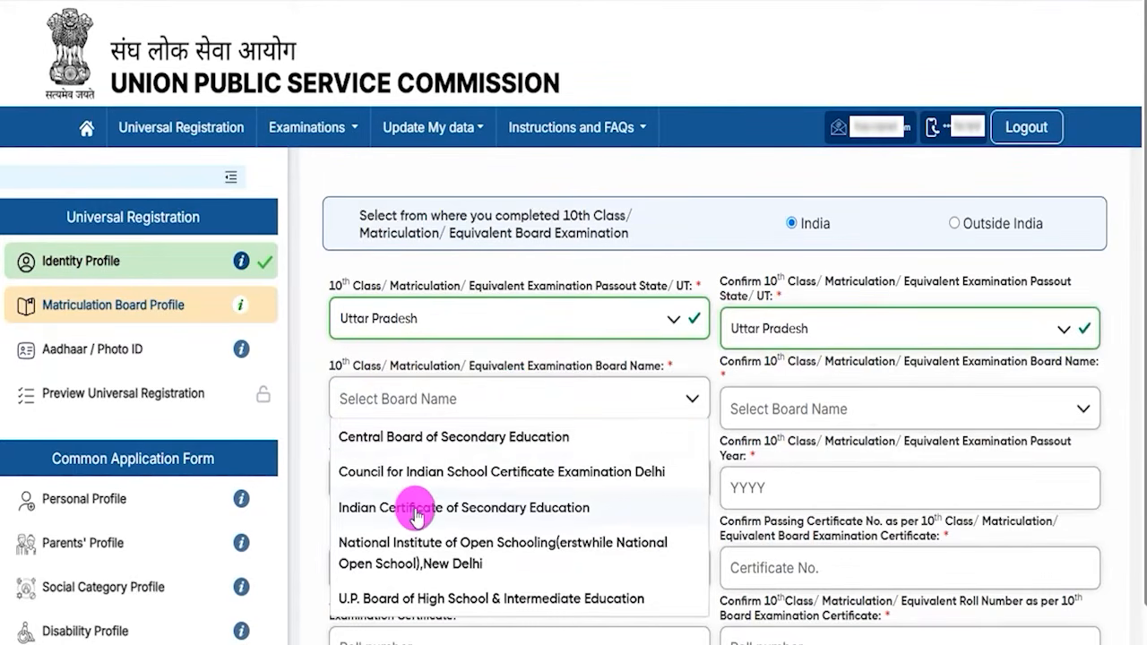
pyautogui.click(443, 437)
pyautogui.click(810, 406)
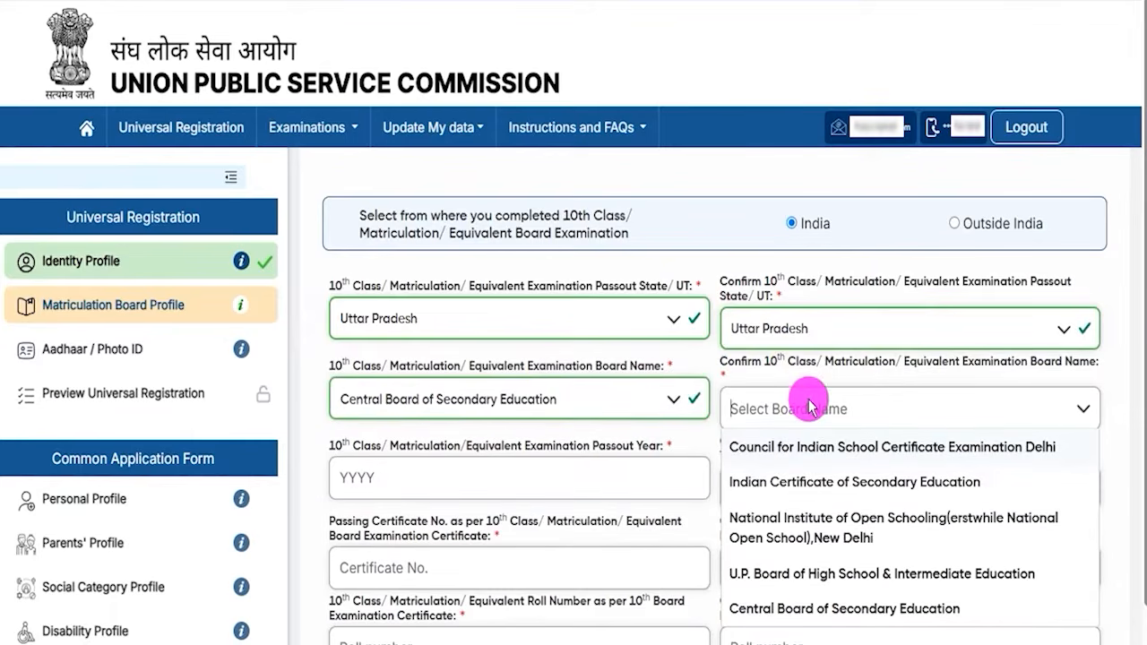
pyautogui.click(787, 613)
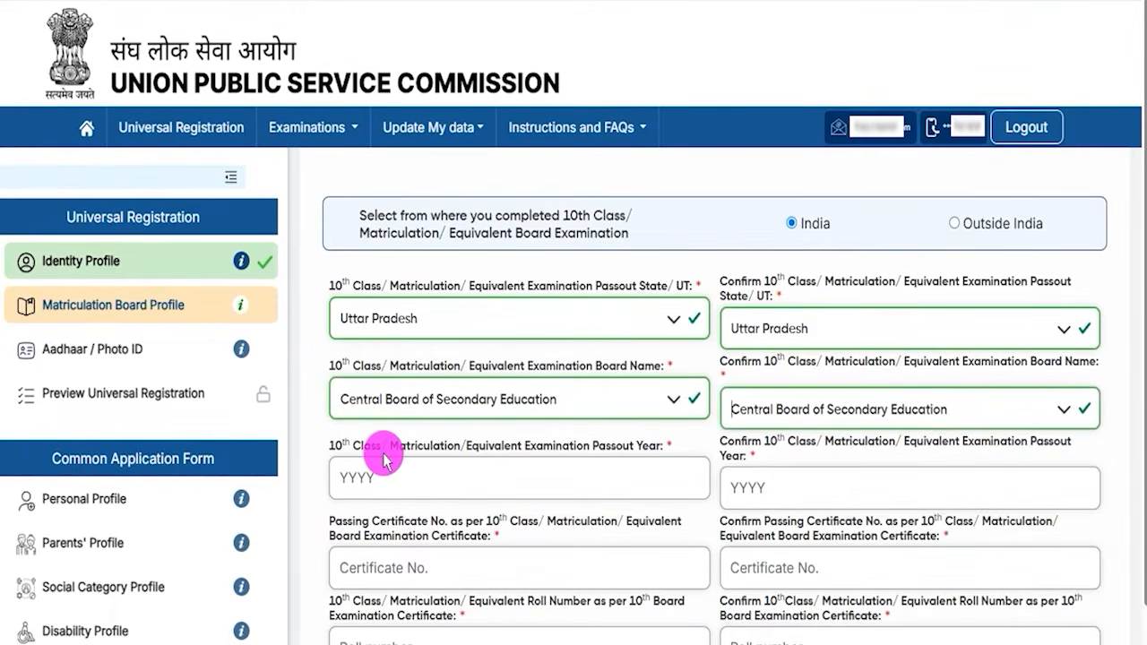
# - Click through the passout year and passing certificate number fields, highlighting their labels
pyautogui.moveTo(359, 446); pyautogui.dragTo(450, 451)
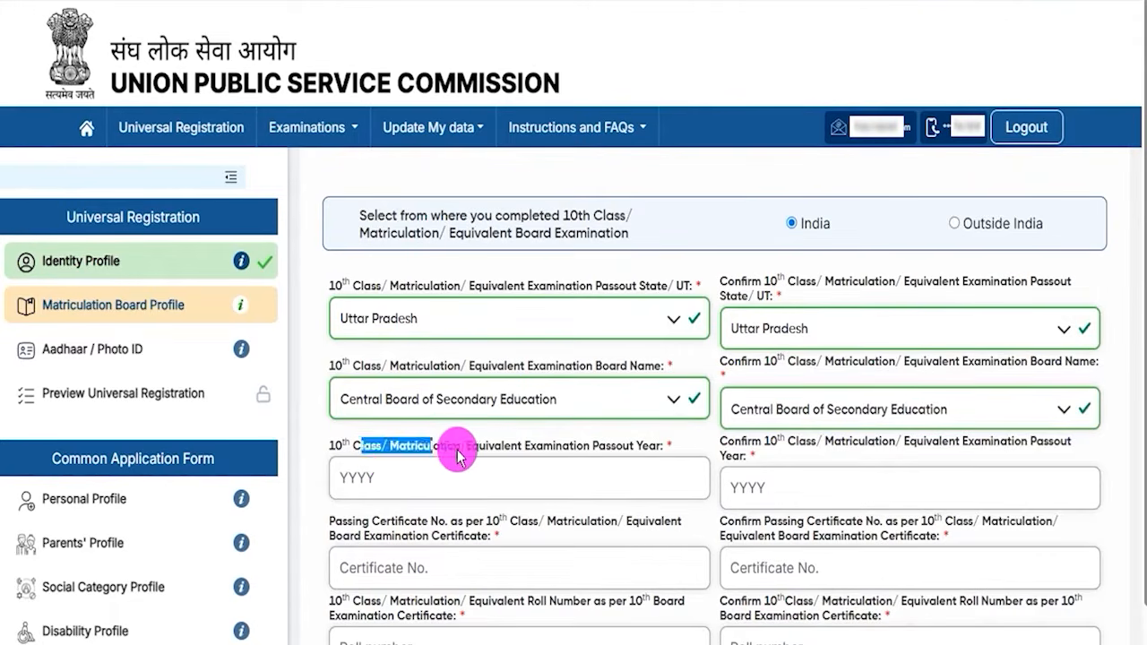
pyautogui.click(374, 480)
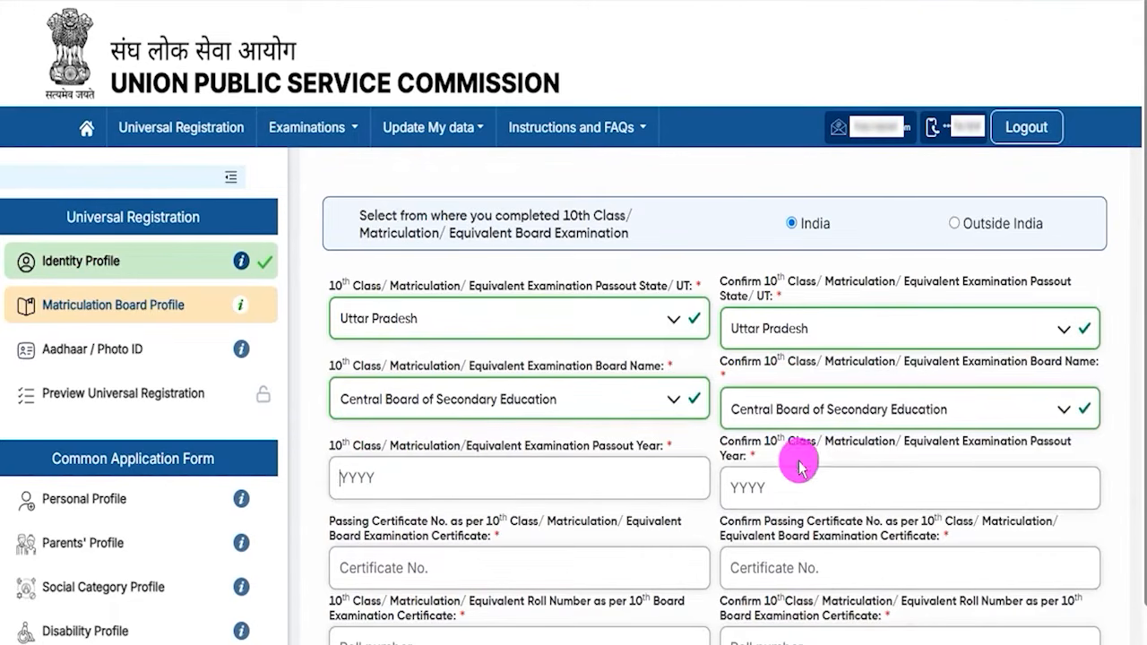
pyautogui.click(771, 477)
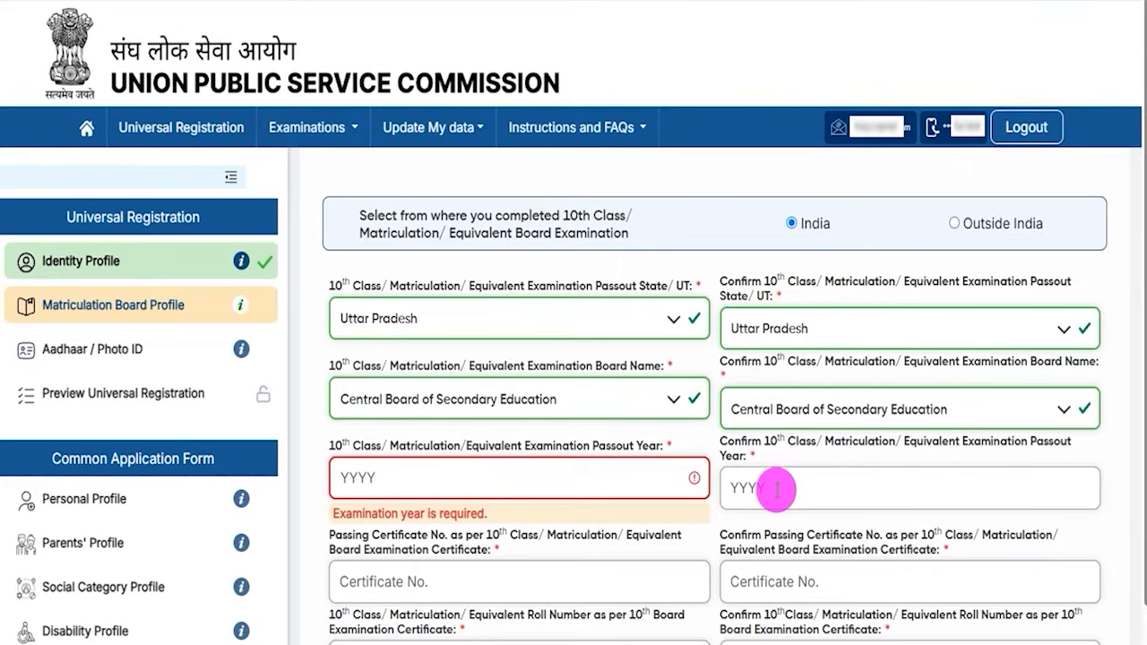
pyautogui.scroll(-2, 487, 461)
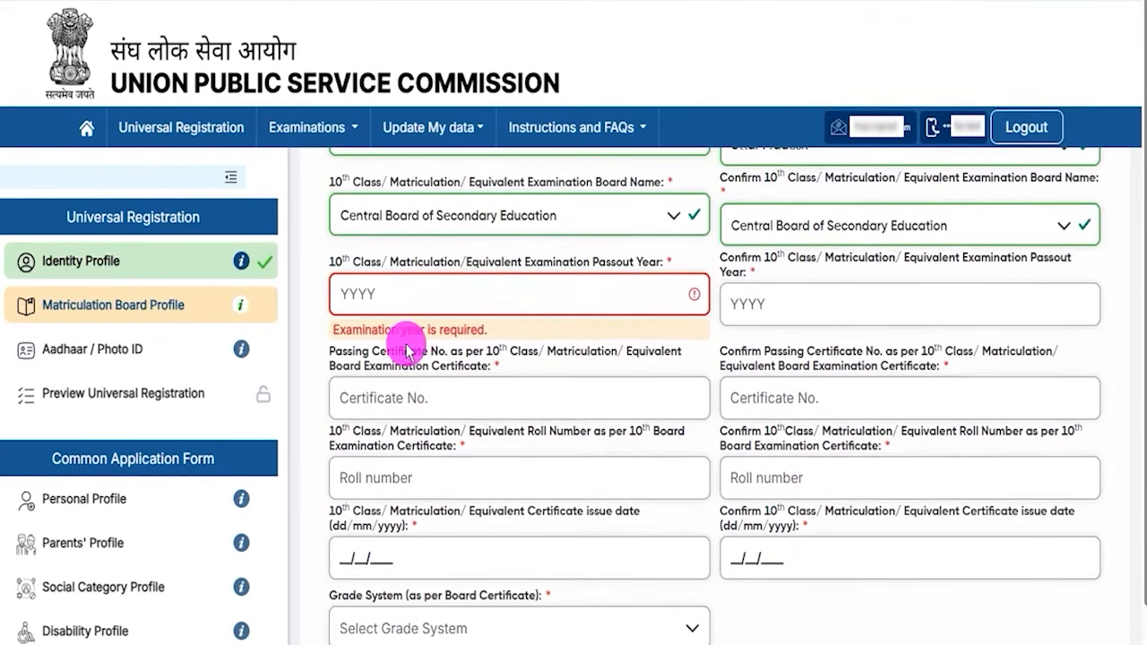
pyautogui.moveTo(362, 331); pyautogui.dragTo(441, 340)
pyautogui.moveTo(370, 369); pyautogui.dragTo(461, 367)
pyautogui.click(441, 408)
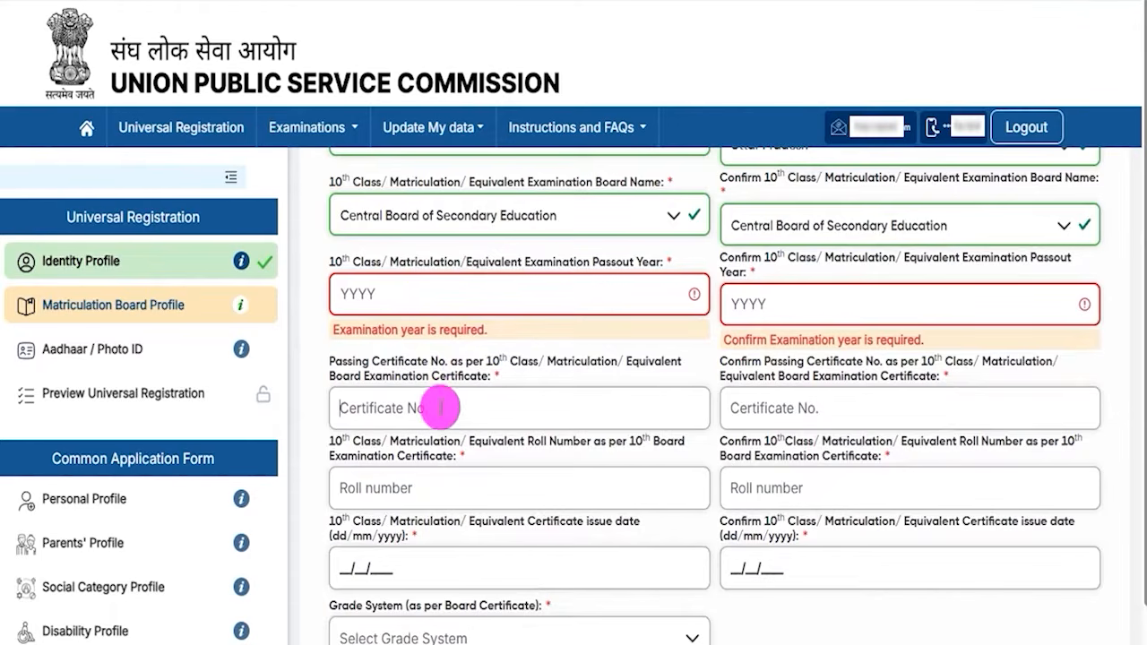
pyautogui.click(851, 410)
pyautogui.scroll(-3, 858, 417)
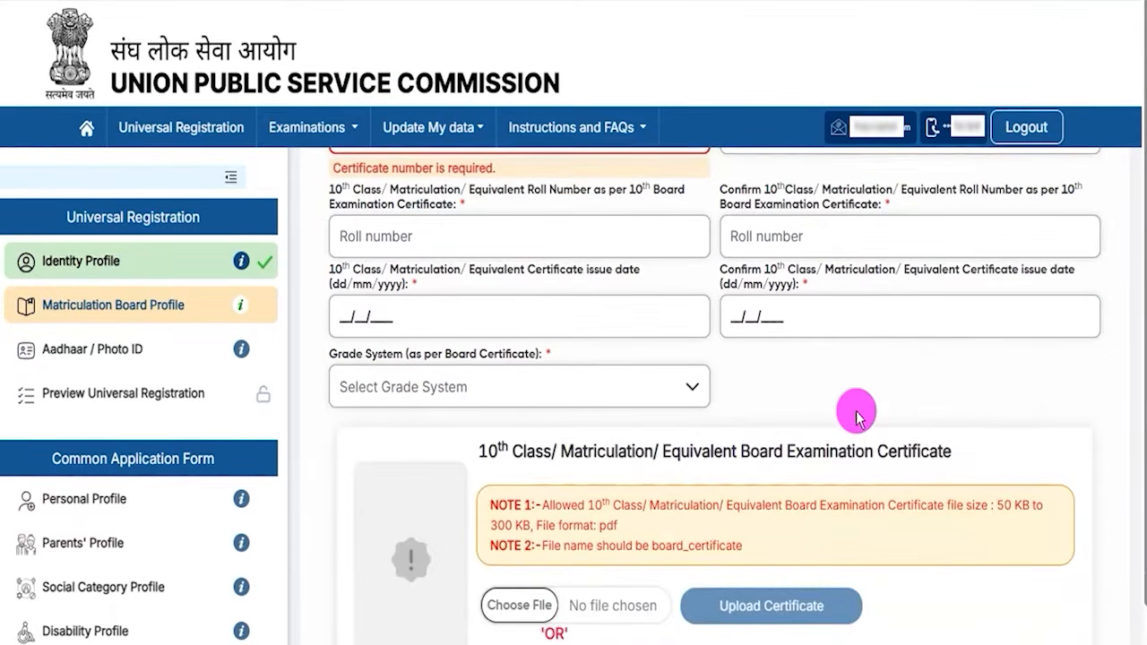
# - Click through the roll number and certificate issue date fields, highlighting their labels
pyautogui.moveTo(332, 188); pyautogui.dragTo(583, 191)
pyautogui.click(508, 208)
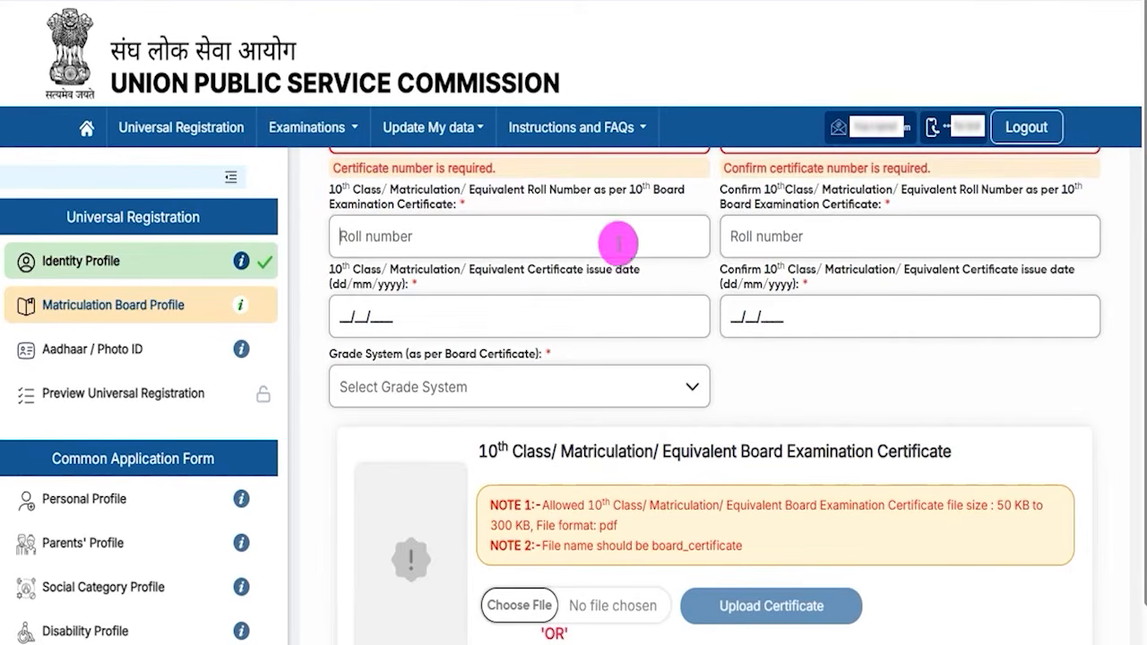
pyautogui.click(783, 235)
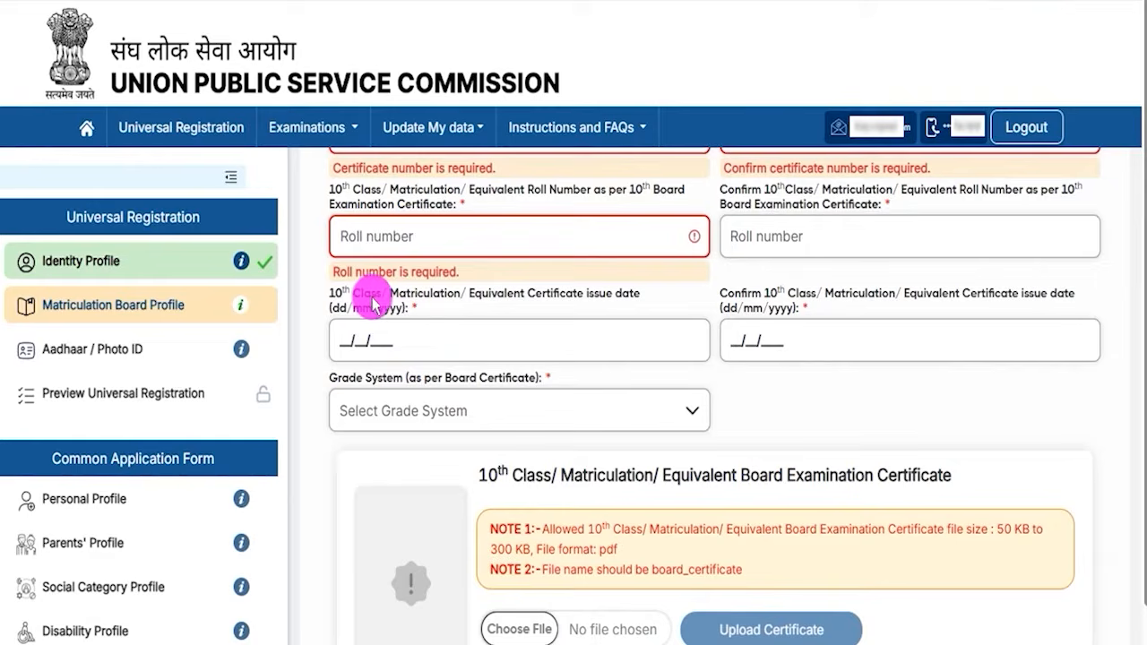
pyautogui.moveTo(370, 296); pyautogui.dragTo(462, 295)
pyautogui.click(457, 294)
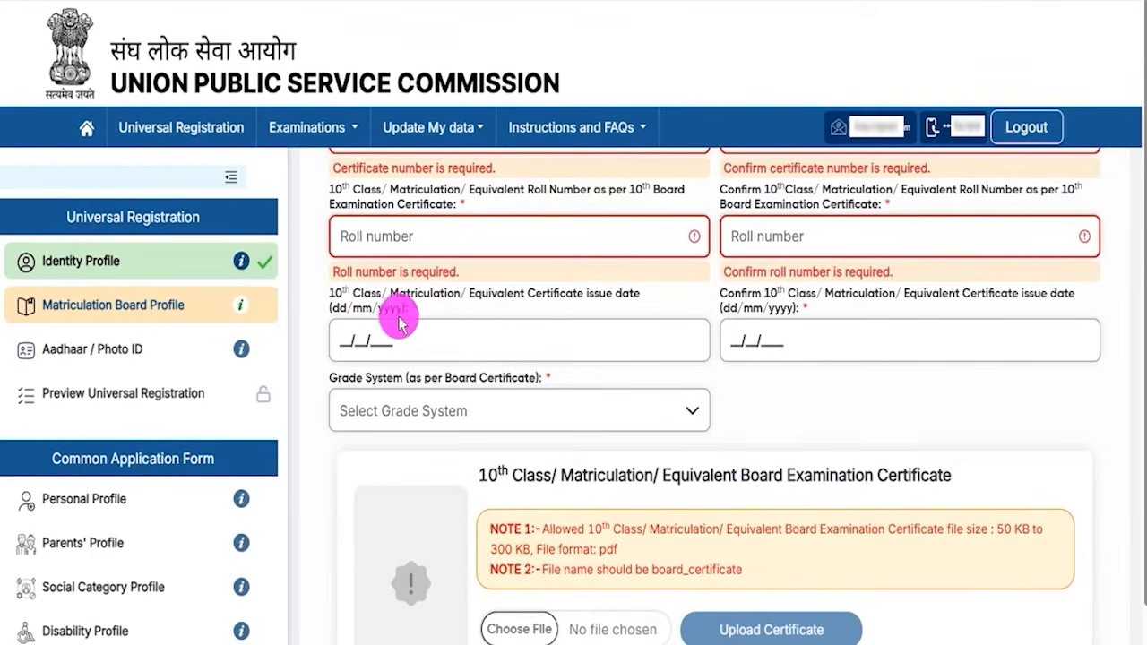
pyautogui.click(363, 341)
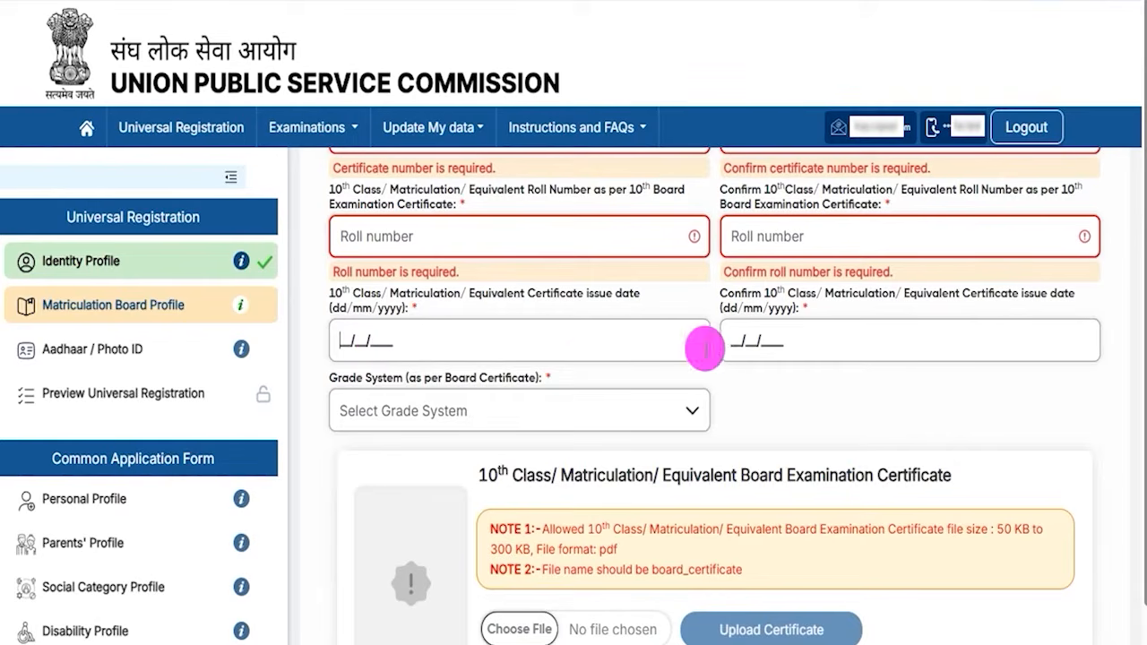
pyautogui.click(744, 340)
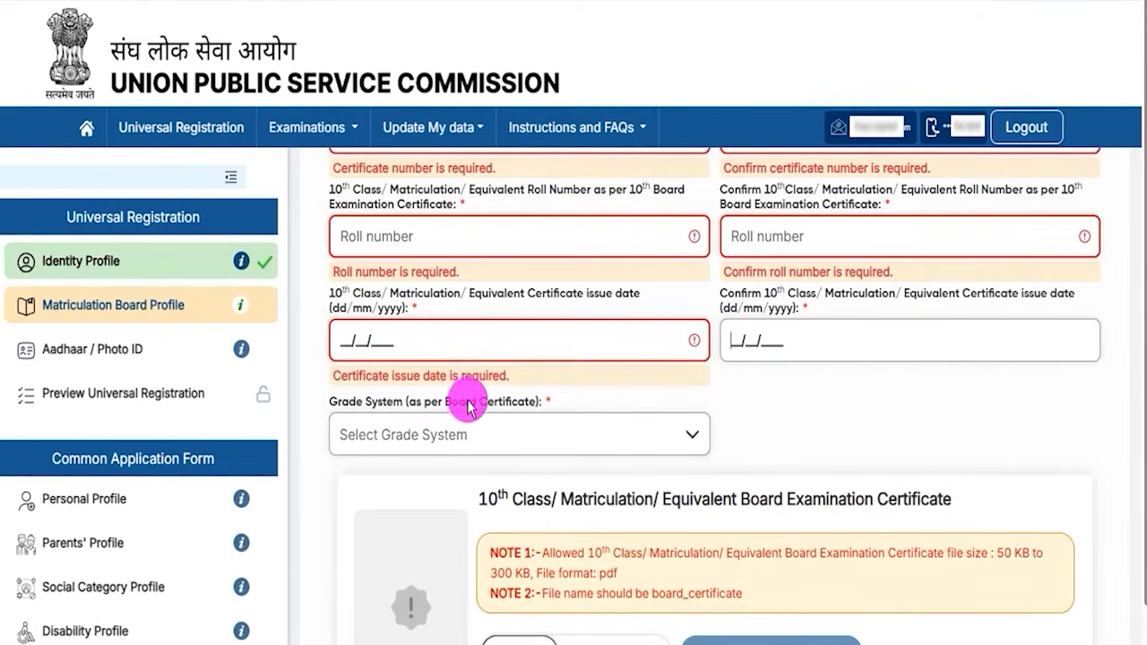
# - Choose Percentage(%) Marks as the grade system and enter 60.00 percentage
pyautogui.click(440, 436)
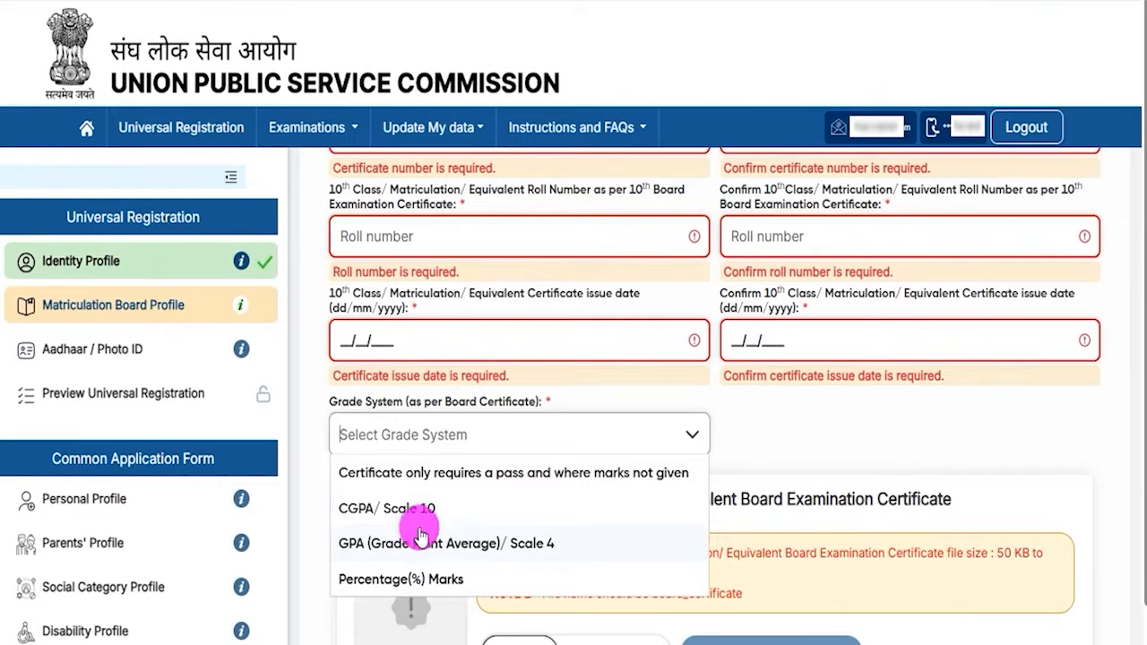
pyautogui.click(423, 581)
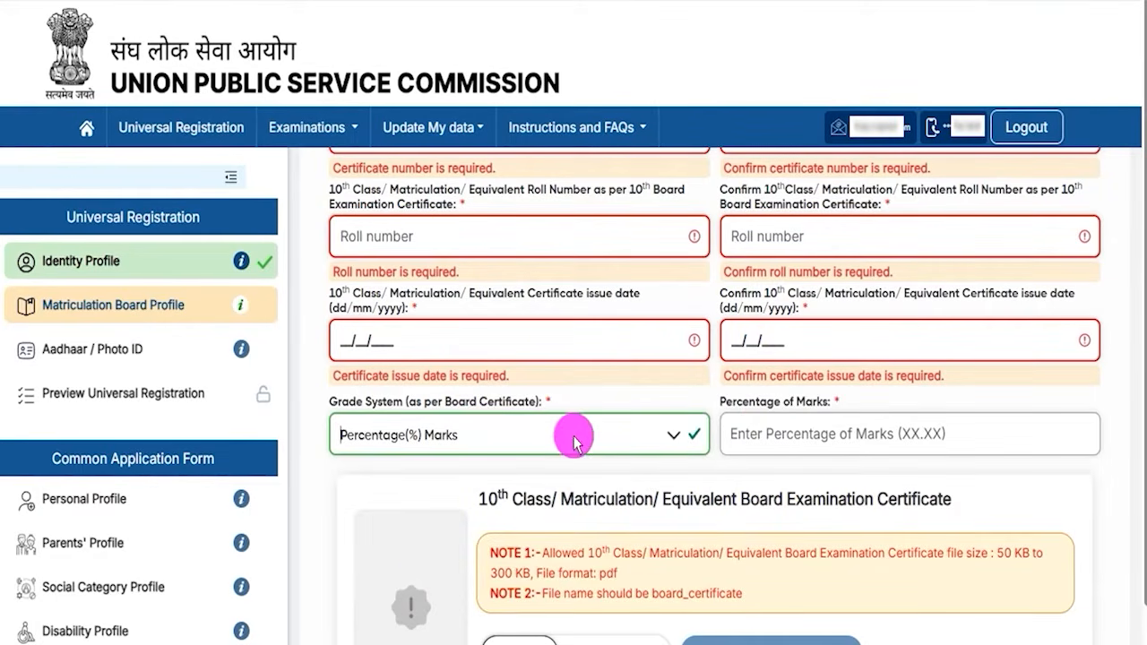
pyautogui.click(753, 435)
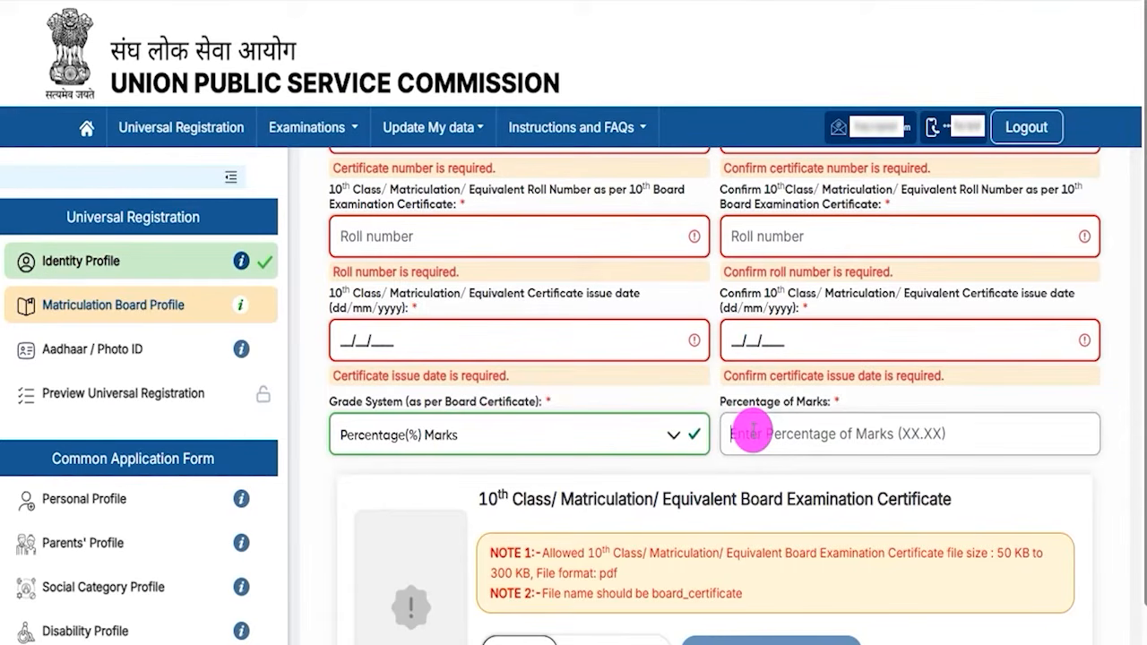
pyautogui.write('60.0')
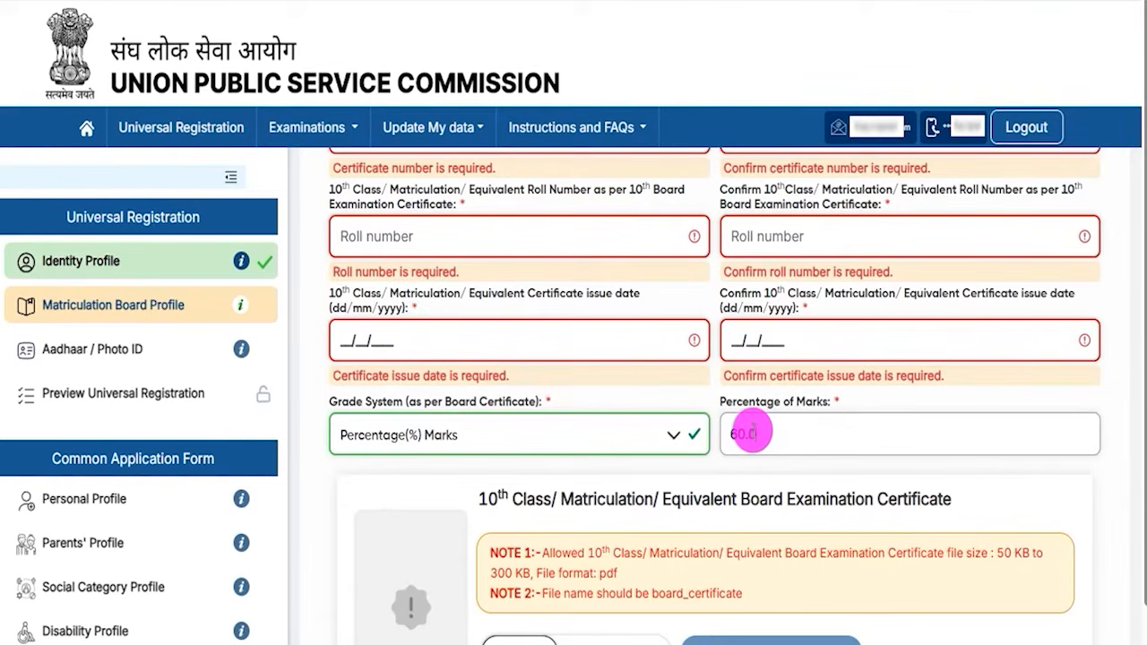
pyautogui.click(556, 488)
pyautogui.scroll(-3, 592, 484)
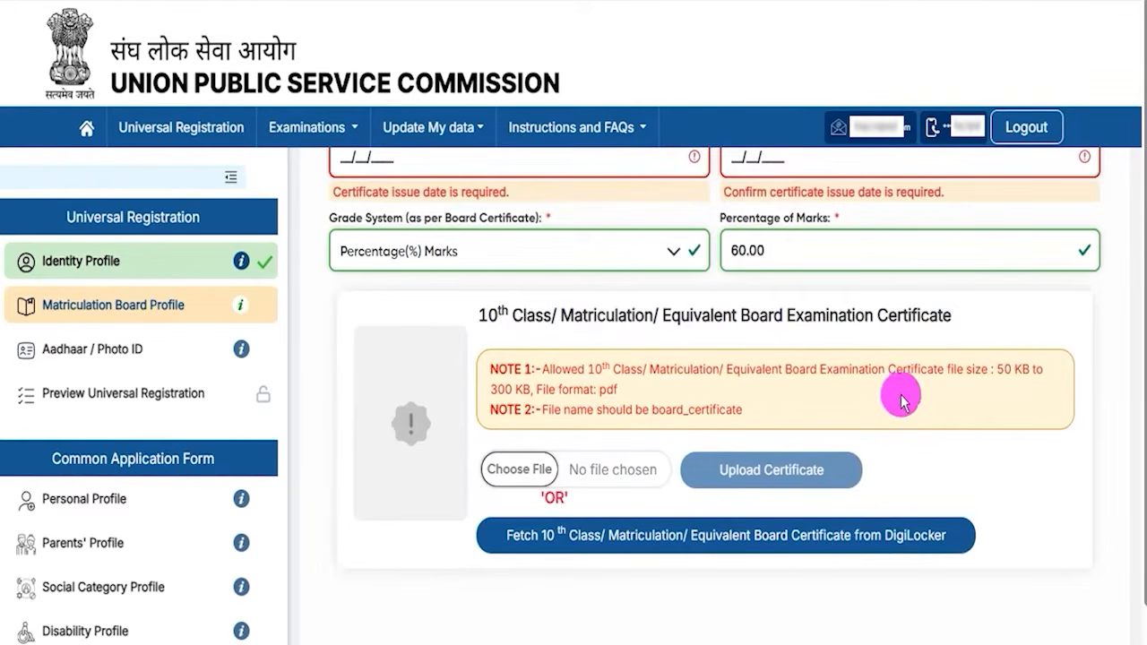
# - Highlight the 50–300 KB limits and board_certificate file name, annotating upload and DigiLocker options
pyautogui.doubleClick(1005, 368)
pyautogui.moveTo(499, 389); pyautogui.dragTo(517, 389)
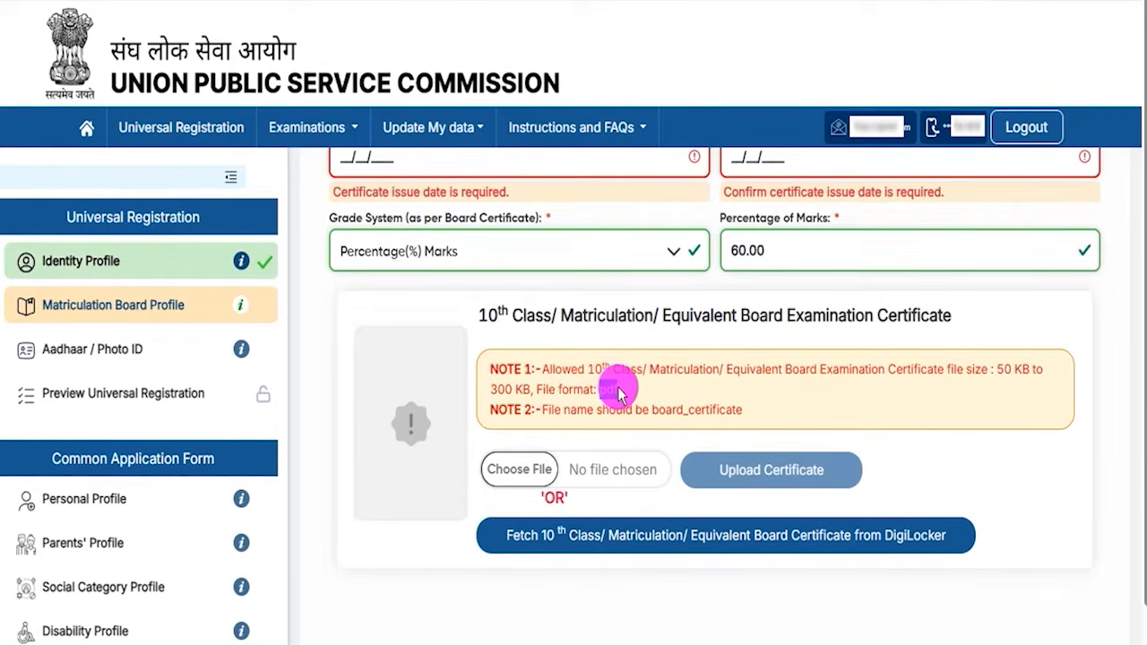
pyautogui.moveTo(651, 409); pyautogui.dragTo(740, 417)
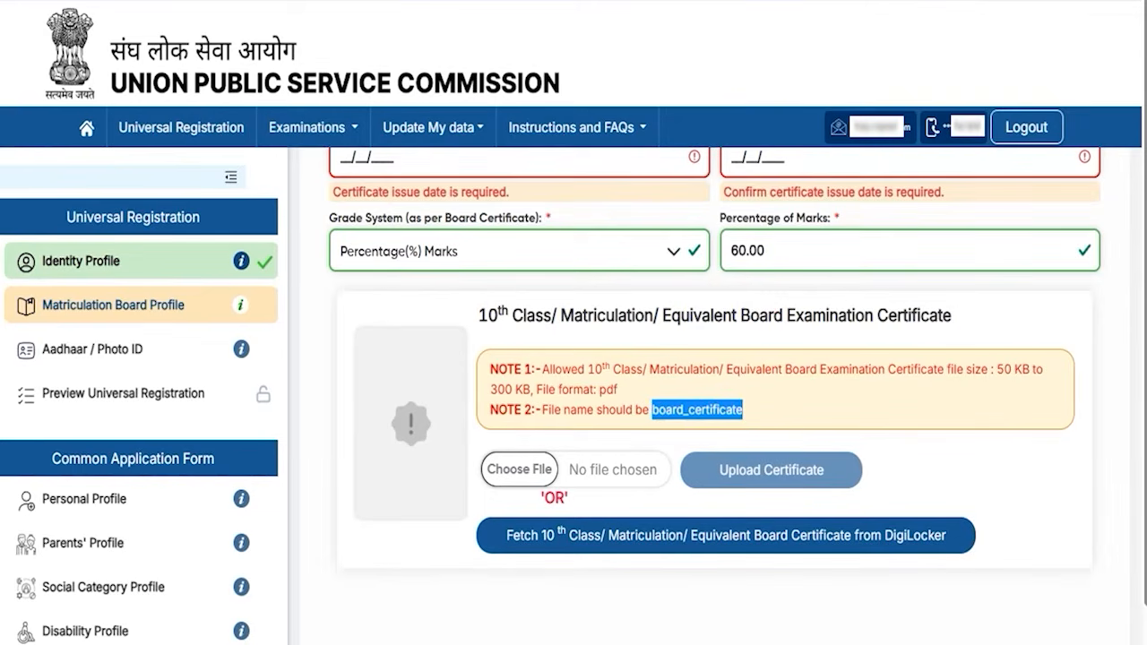
pyautogui.moveTo(543, 459); pyautogui.dragTo(589, 430)
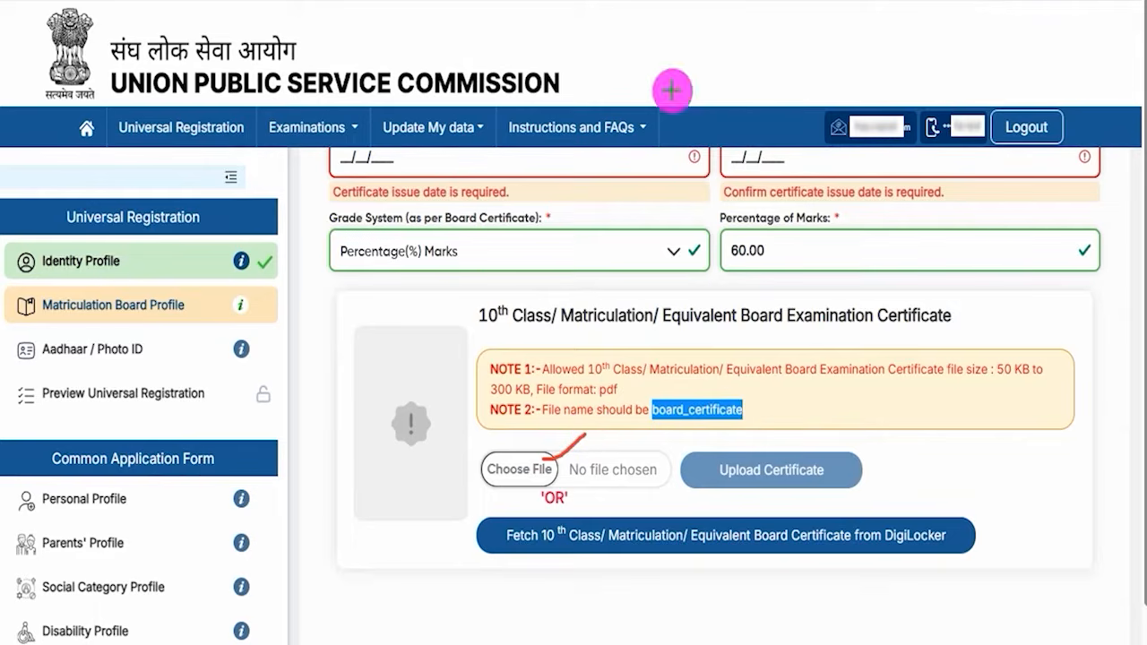
pyautogui.moveTo(836, 469); pyautogui.dragTo(872, 439)
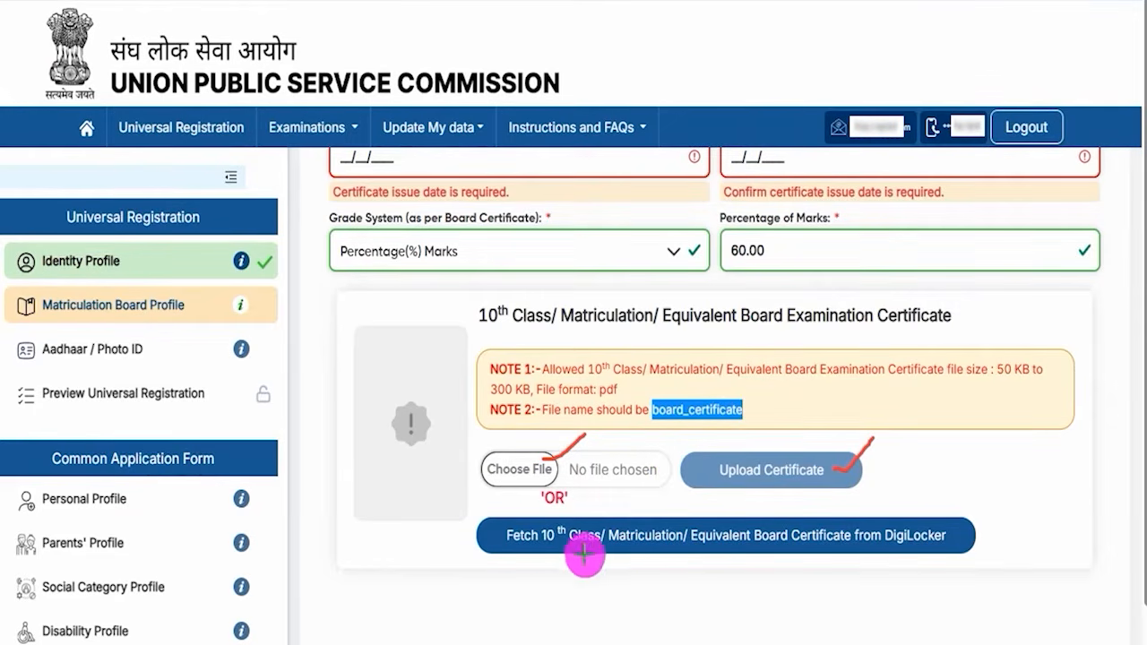
pyautogui.moveTo(959, 542); pyautogui.dragTo(1004, 517)
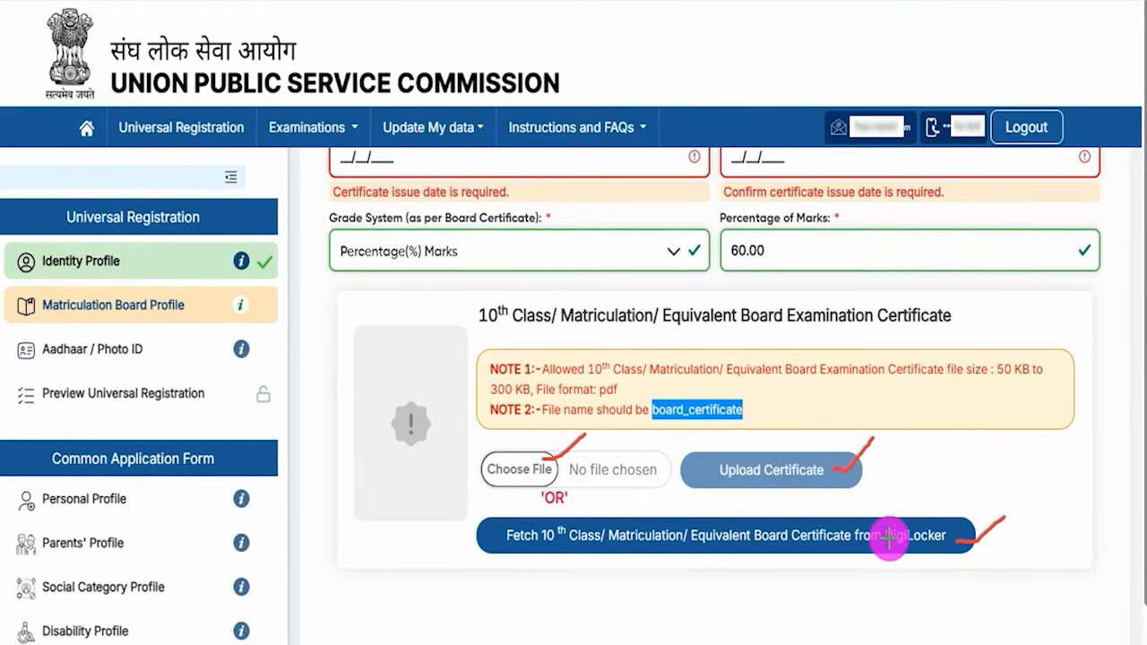
pyautogui.scroll(-2, 489, 502)
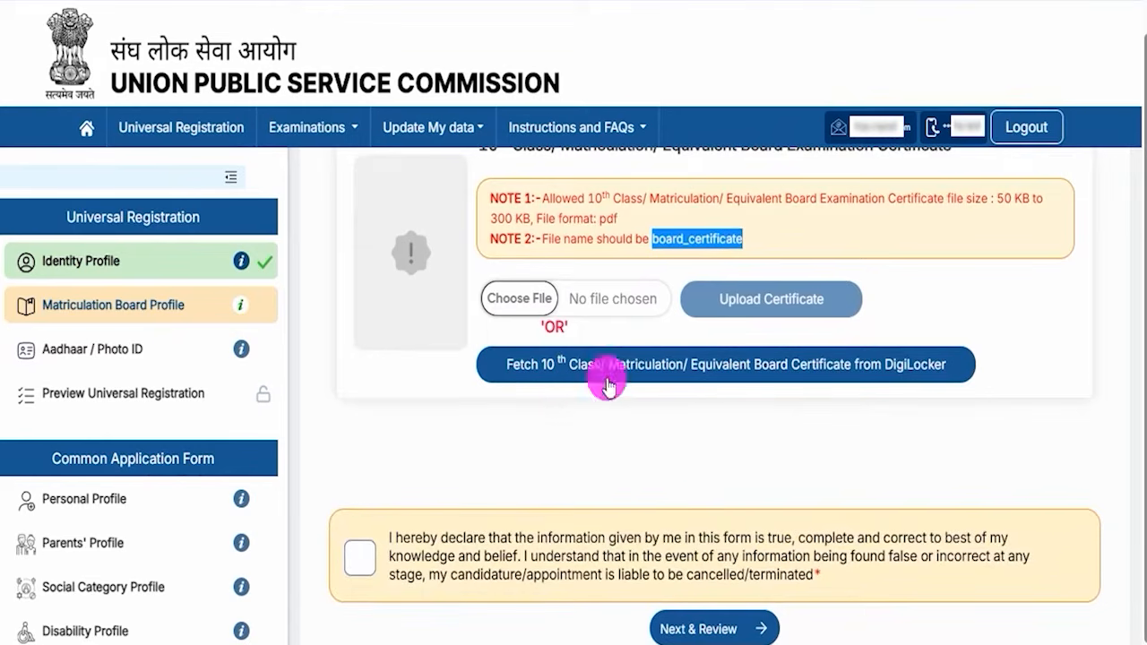
# - Accept the declaration and open the Matriculation review showing 90.00 percentage marks
pyautogui.click(361, 556)
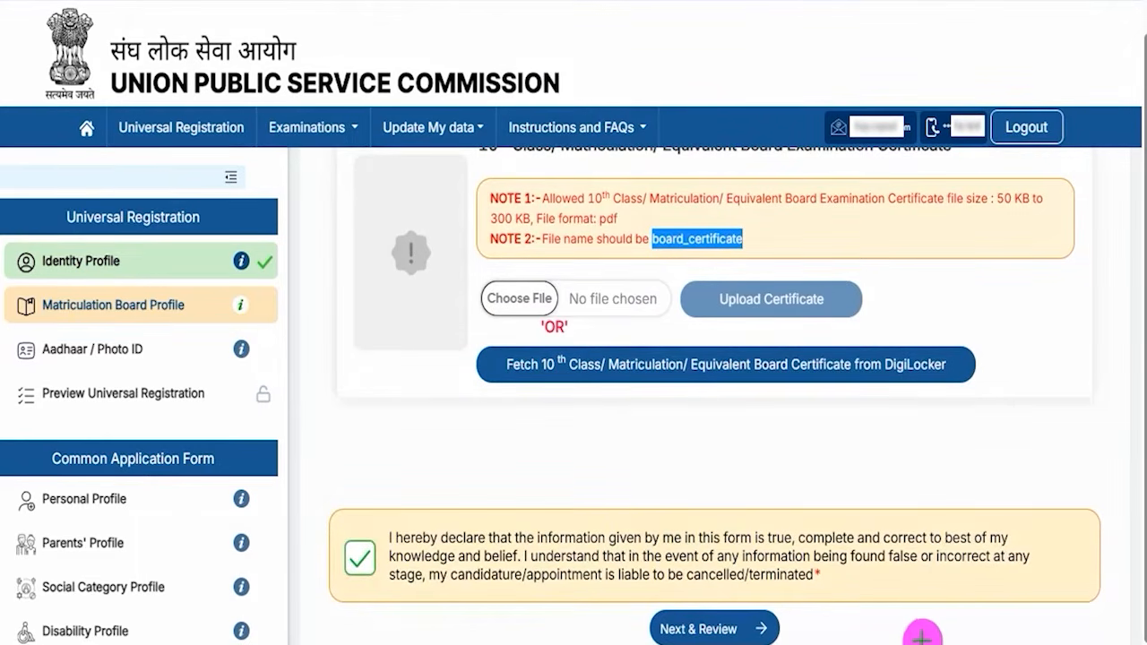
pyautogui.click(773, 630)
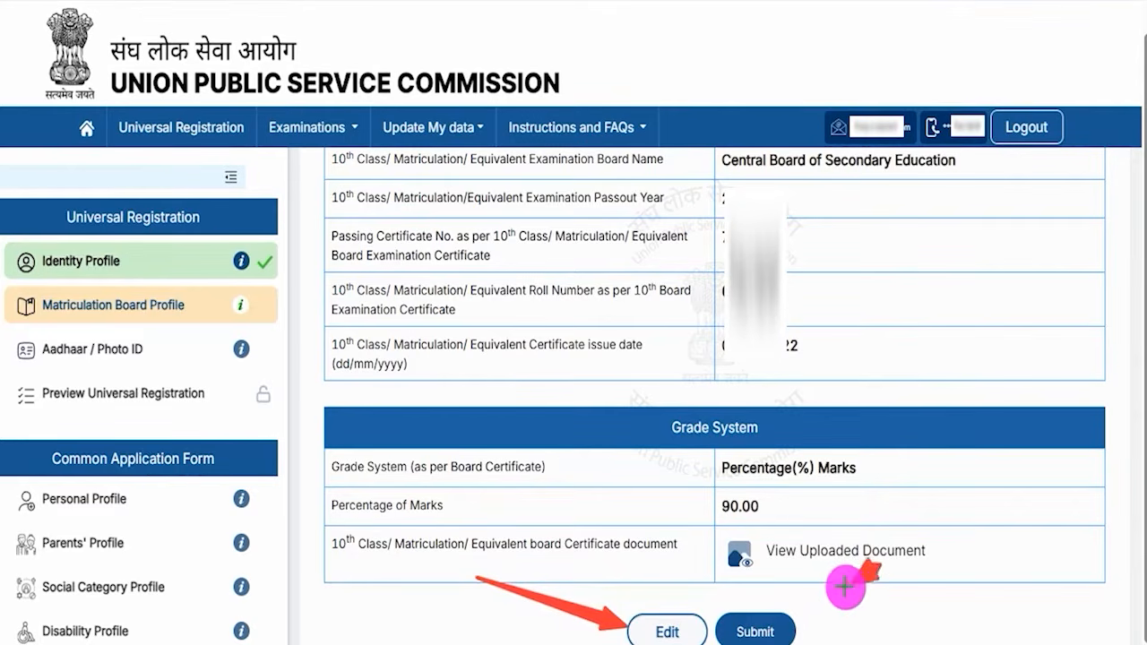
# - Submit the Matriculation profile, choose 'Yes, I have been issued Aadhaar card', and give consent
pyautogui.click(787, 623)
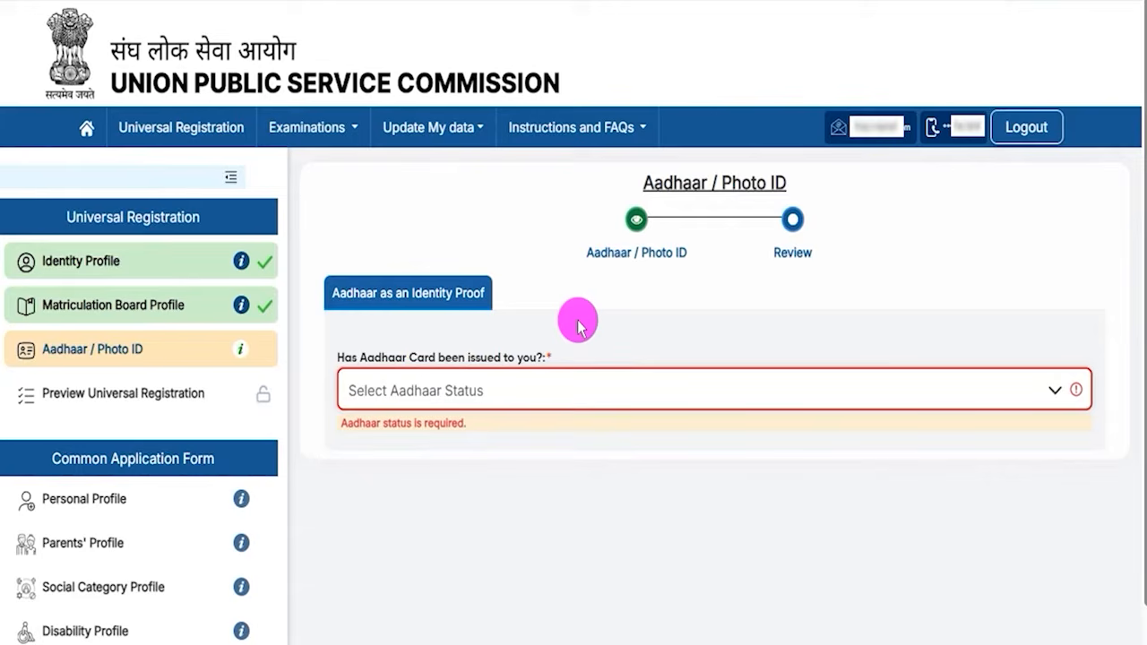
pyautogui.click(525, 388)
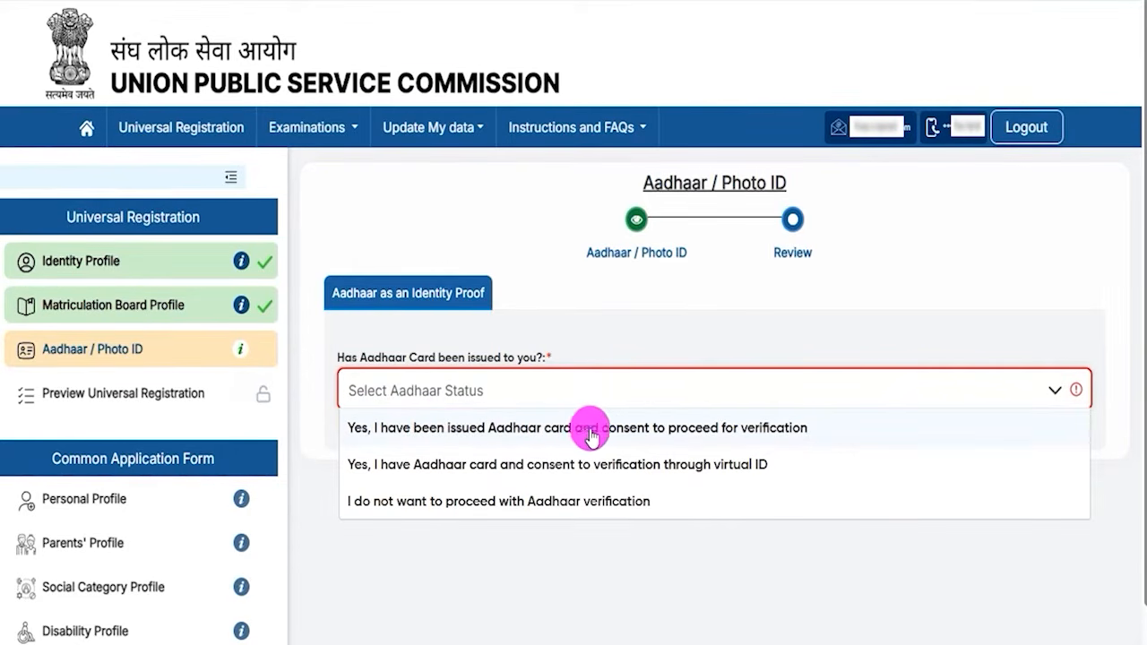
pyautogui.click(769, 430)
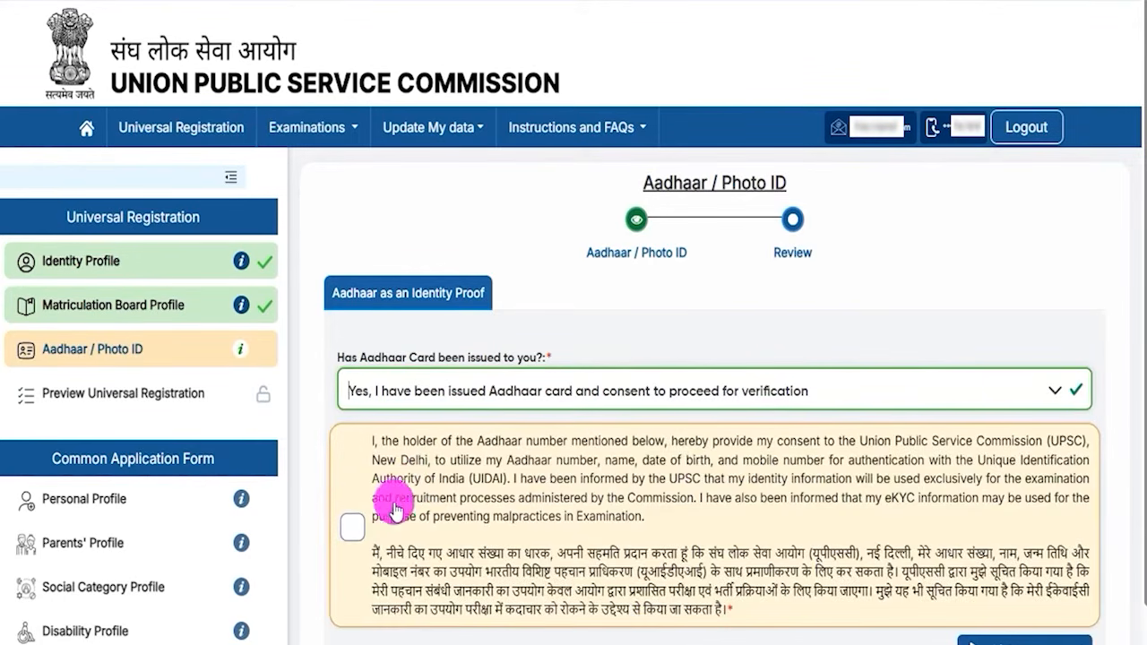
pyautogui.click(355, 529)
# - Look over the Aadhaar number and CAPTCHA fields, then reopen the Aadhaar status dropdown
pyautogui.scroll(-3, 717, 474)
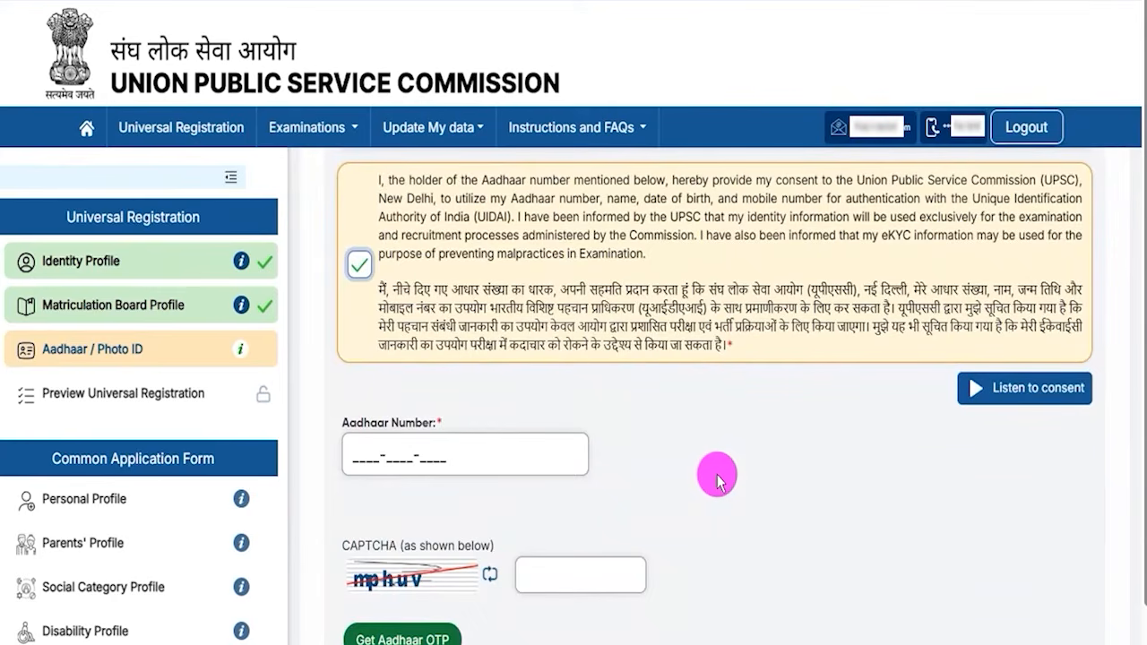
pyautogui.click(375, 457)
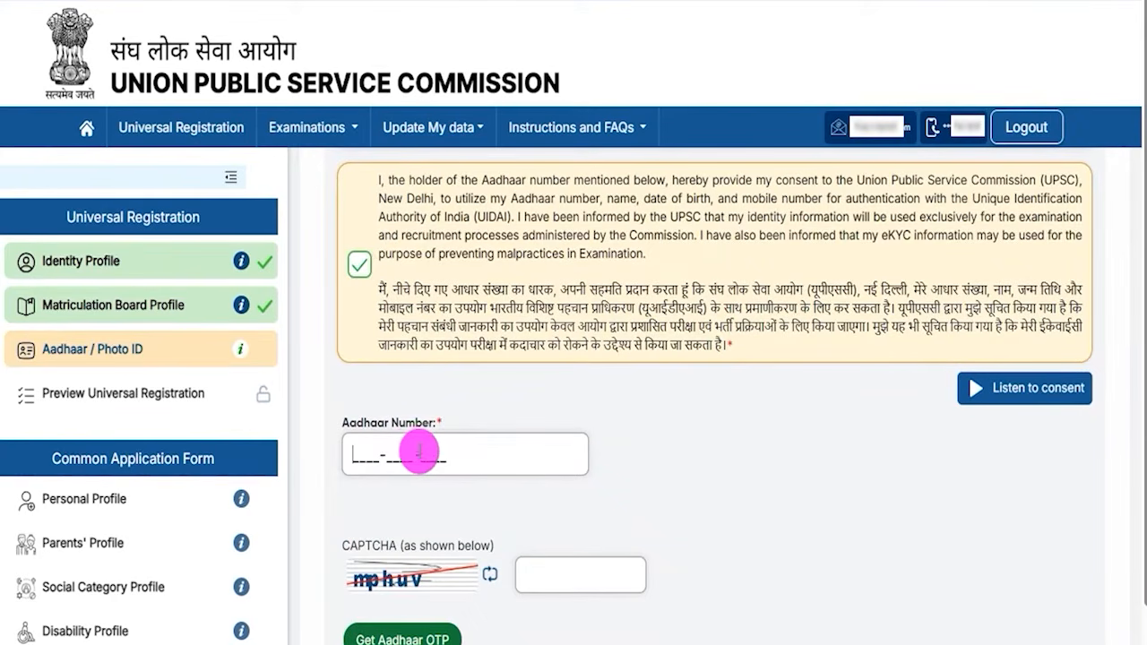
pyautogui.scroll(-1, 533, 505)
pyautogui.click(402, 527)
pyautogui.click(566, 549)
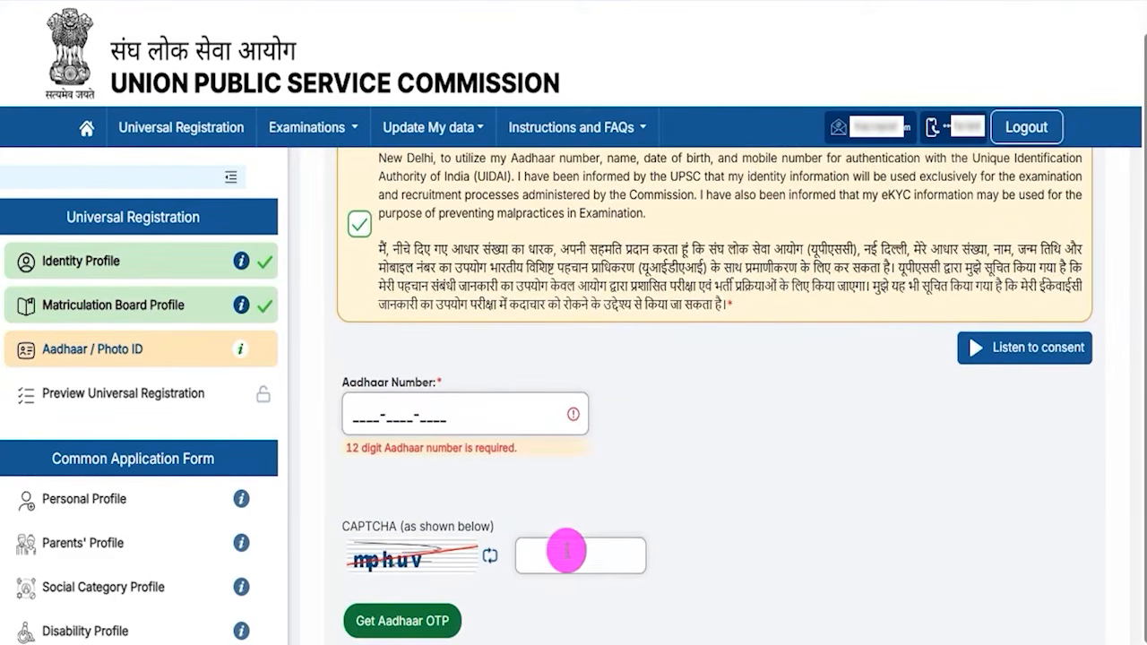
pyautogui.scroll(-1, 645, 499)
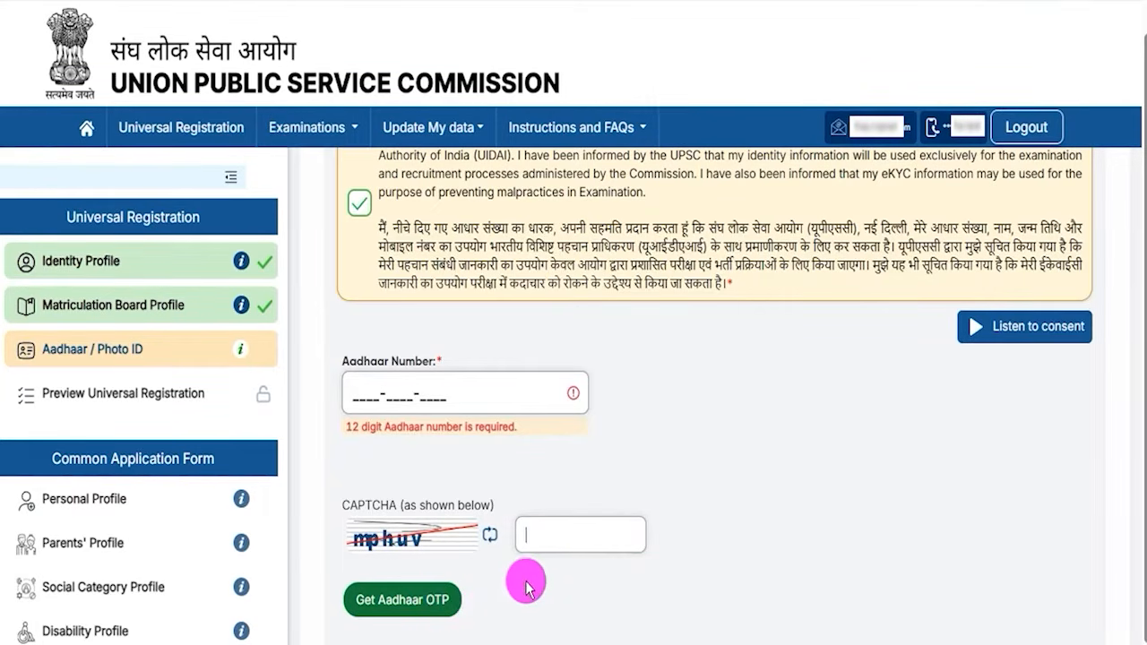
pyautogui.scroll(3, 527, 587)
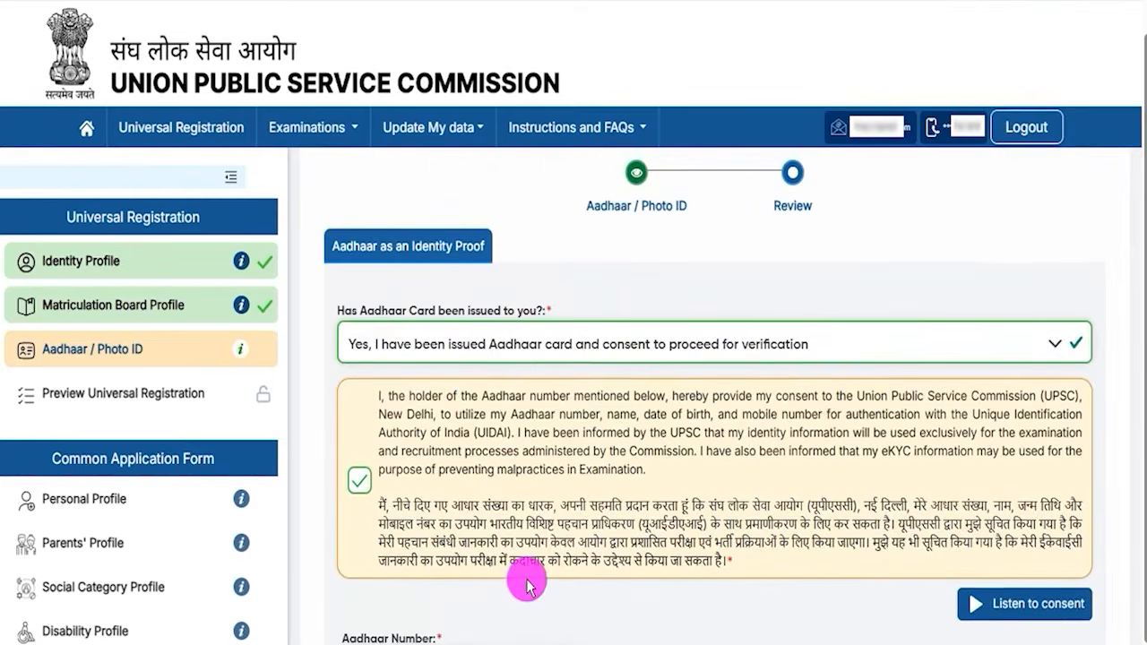
pyautogui.click(508, 361)
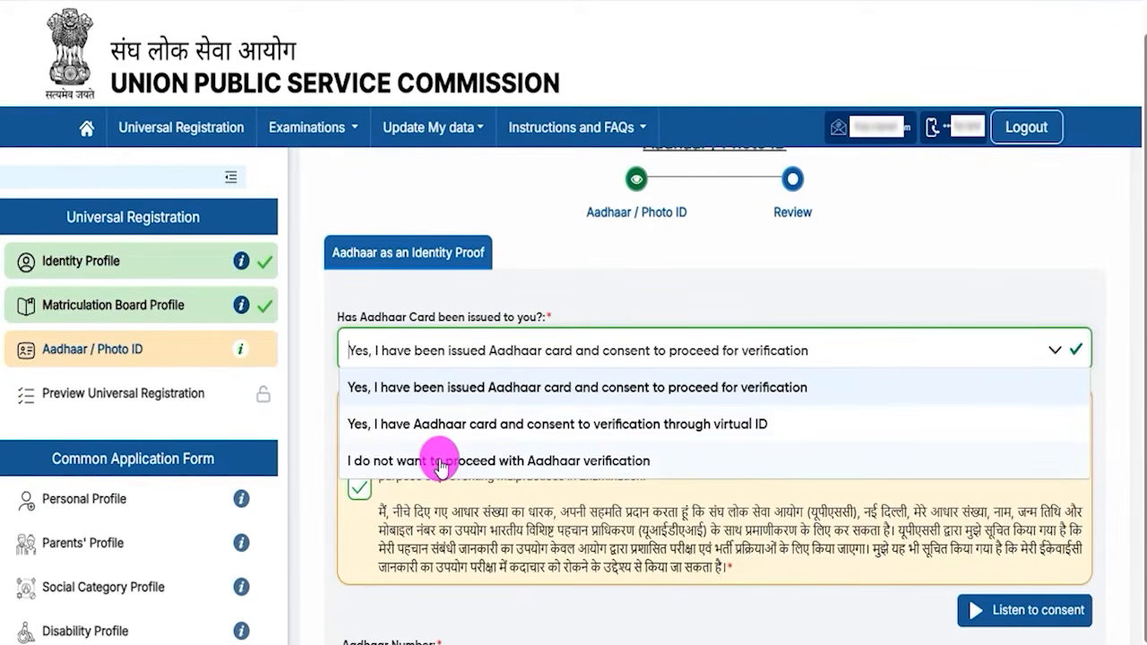
# - Decline Aadhaar verification and choose Valid PAN Card as the identity proof
pyautogui.click(541, 467)
pyautogui.click(560, 446)
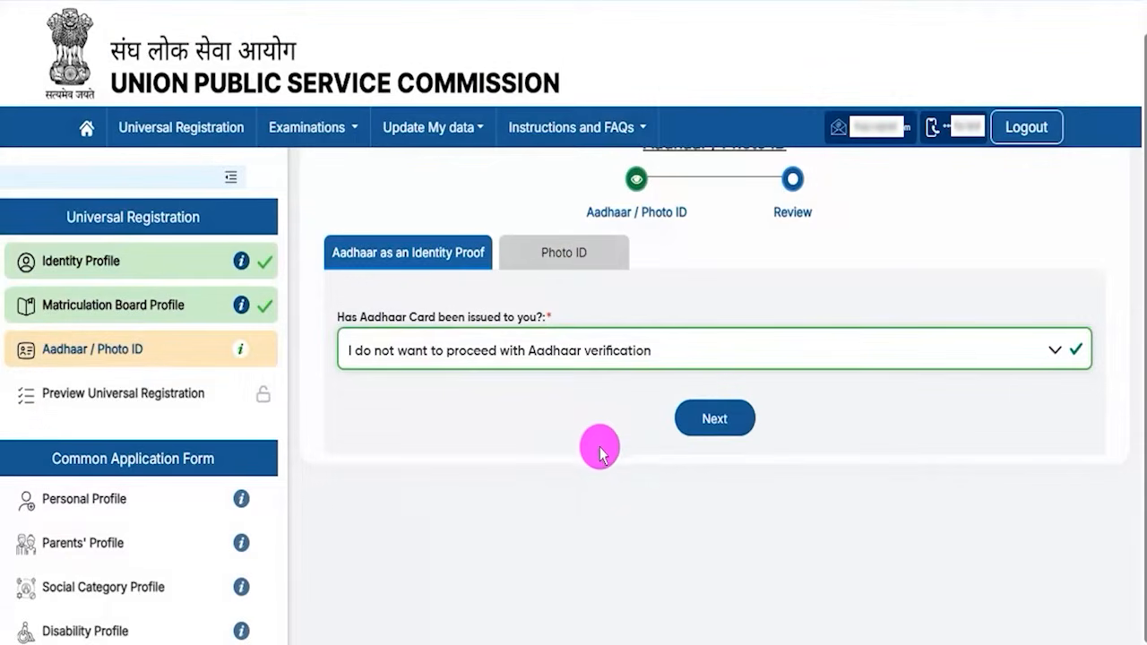
pyautogui.click(699, 421)
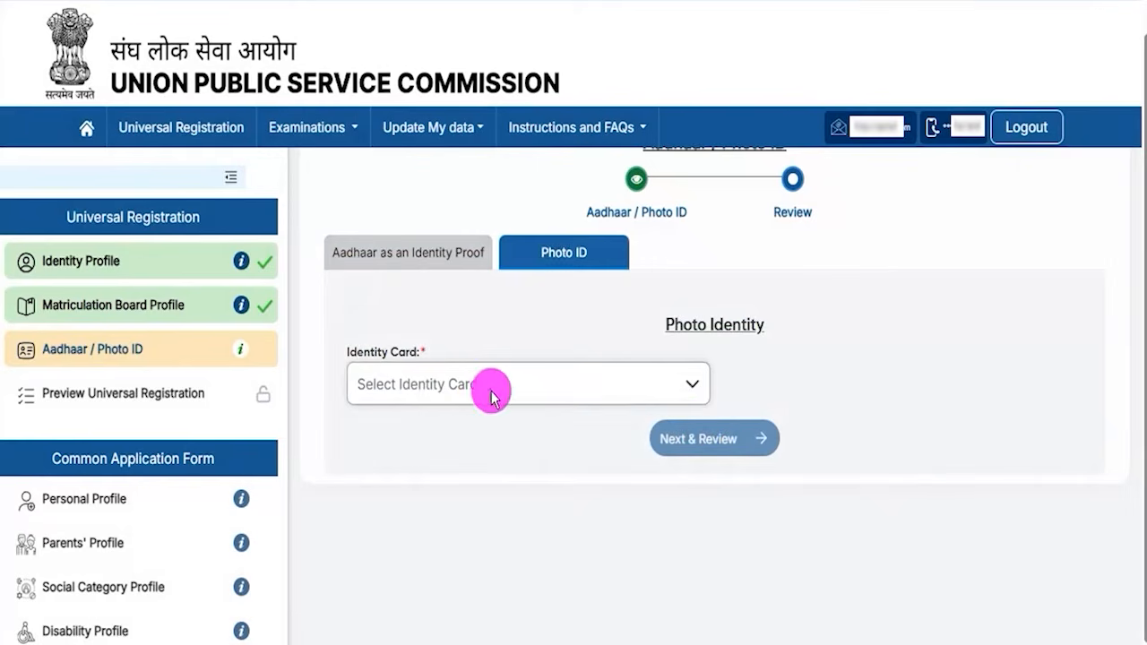
pyautogui.click(447, 394)
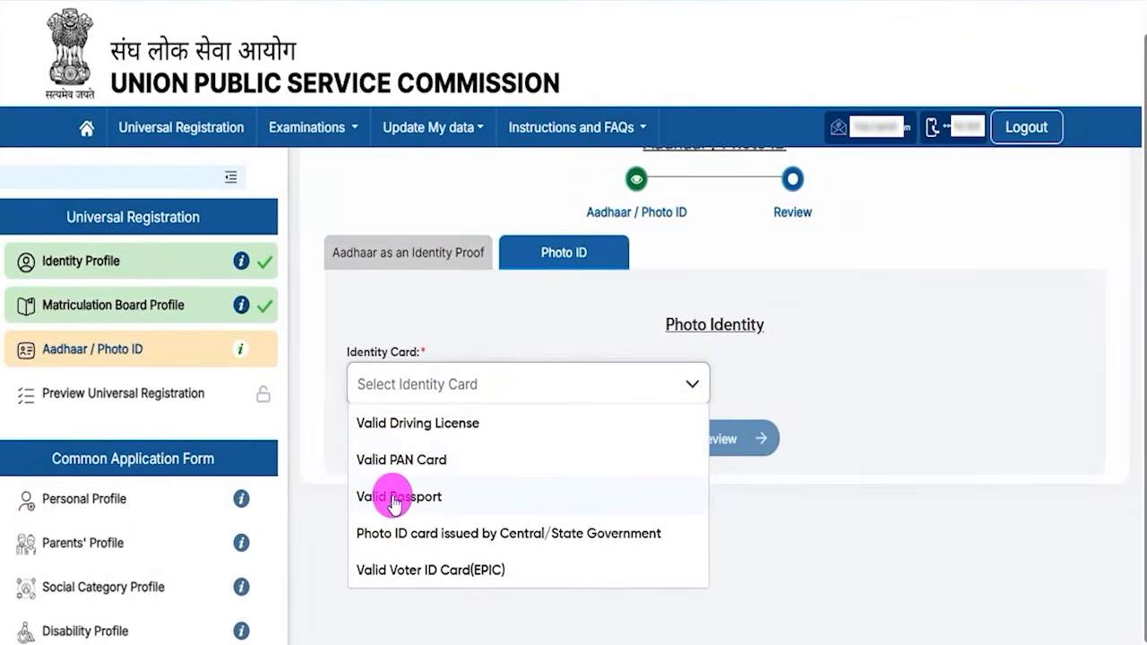
pyautogui.click(421, 460)
# - Highlight the photo ID upload rules: allowed size range, jpg format and file name id_card
pyautogui.click(751, 385)
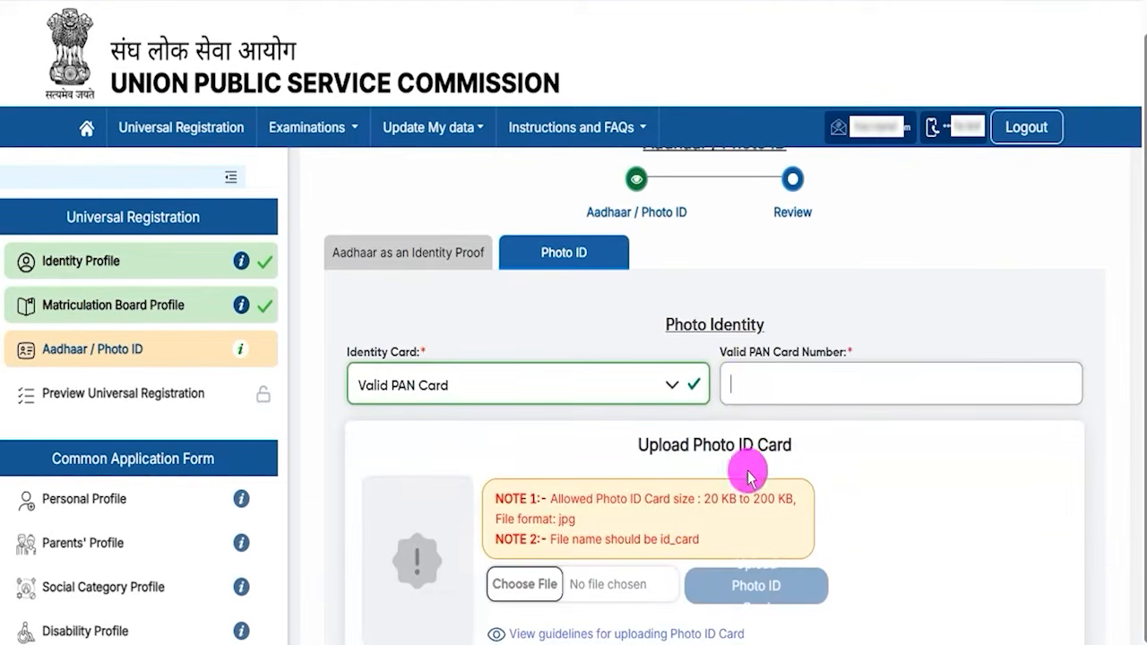
pyautogui.scroll(-2, 917, 494)
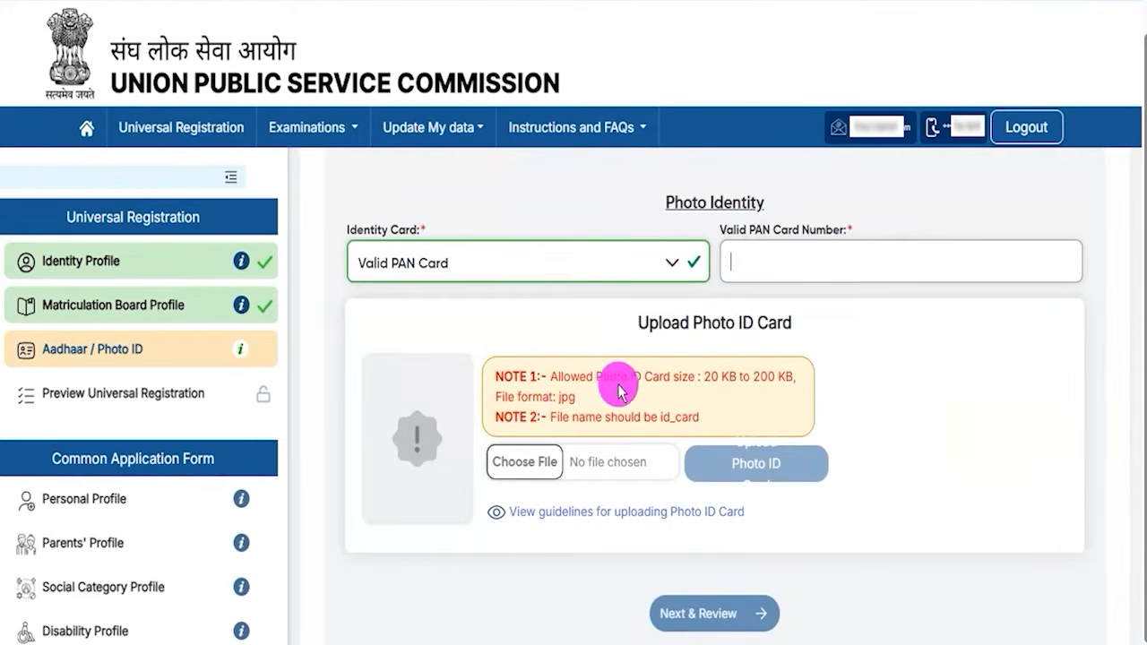
pyautogui.moveTo(565, 377); pyautogui.dragTo(646, 379)
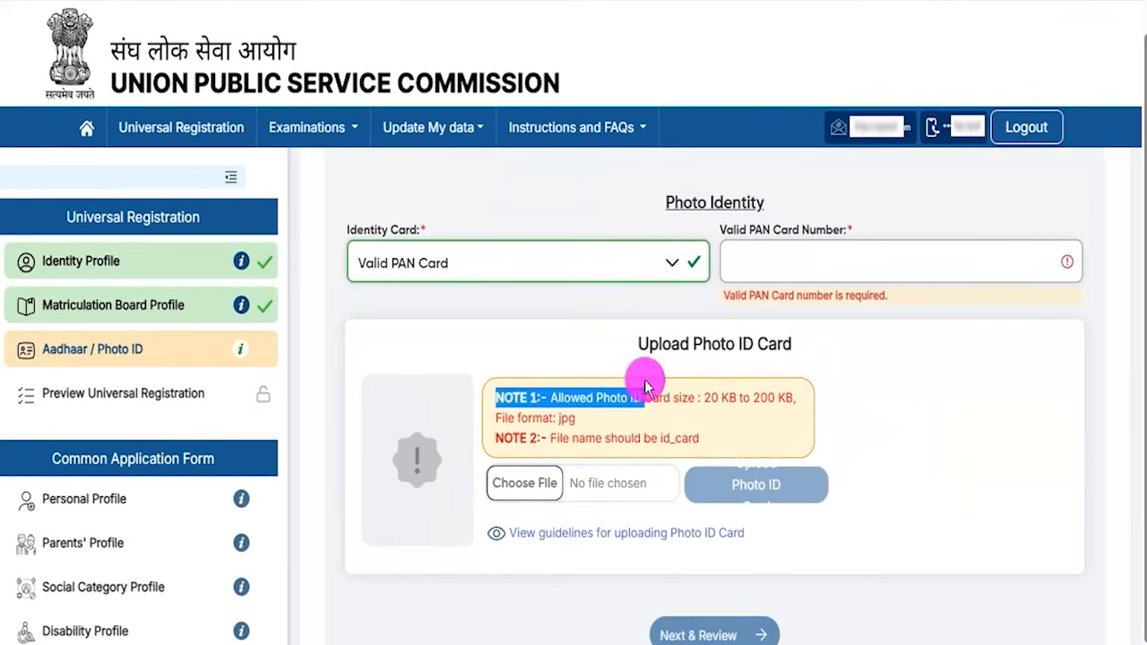
pyautogui.moveTo(712, 401); pyautogui.dragTo(748, 400)
pyautogui.moveTo(532, 418); pyautogui.dragTo(552, 419)
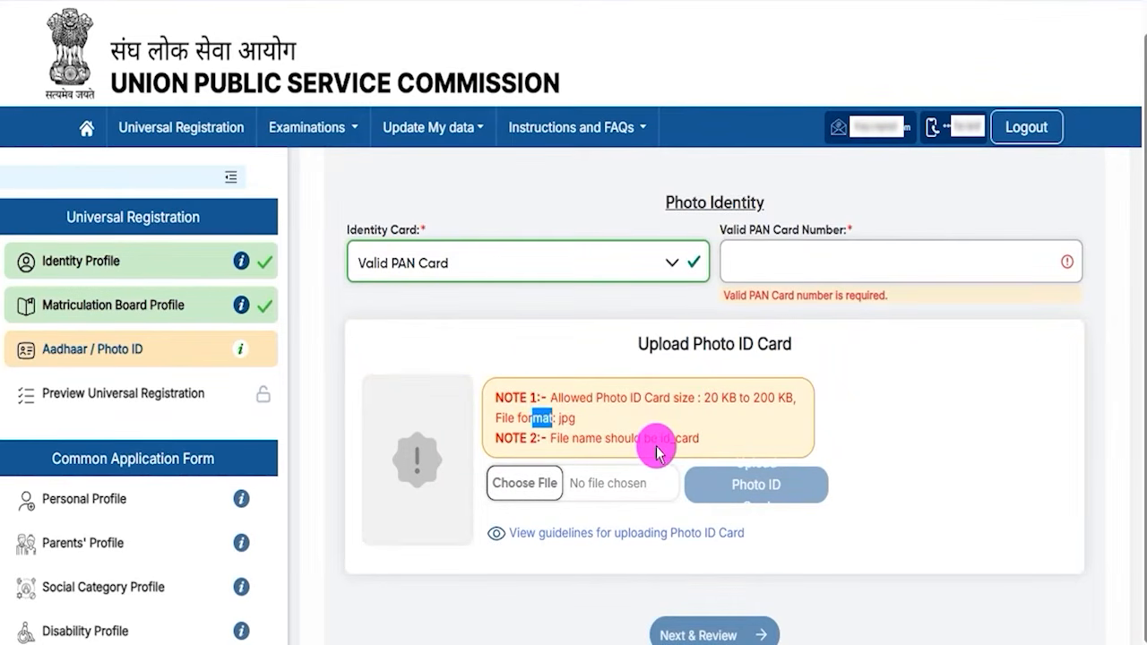
pyautogui.moveTo(663, 441); pyautogui.dragTo(688, 441)
pyautogui.moveTo(562, 421); pyautogui.dragTo(578, 425)
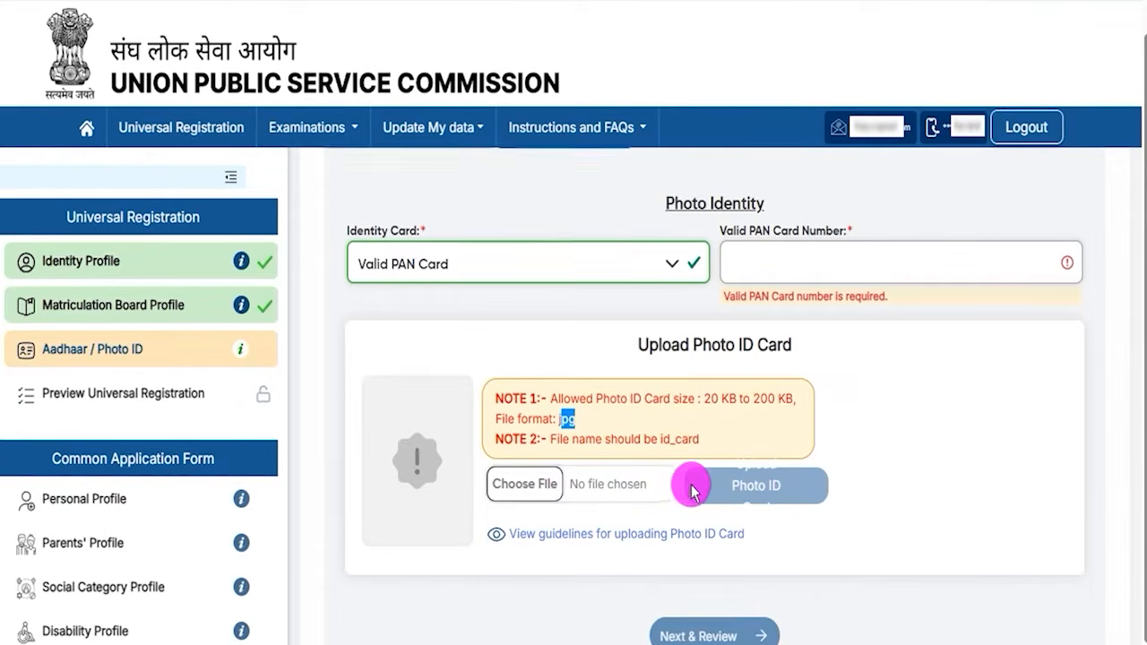
pyautogui.scroll(2, 760, 486)
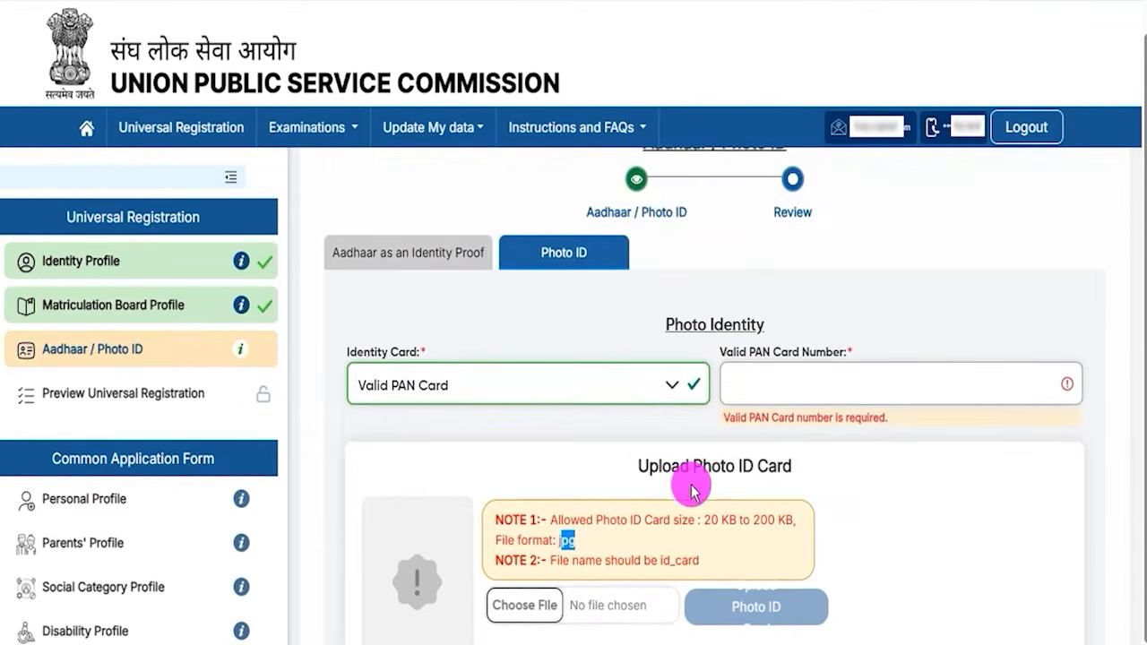
# - Revisit the Photo ID upload section, then return to the declined Aadhaar status answer
pyautogui.click(456, 265)
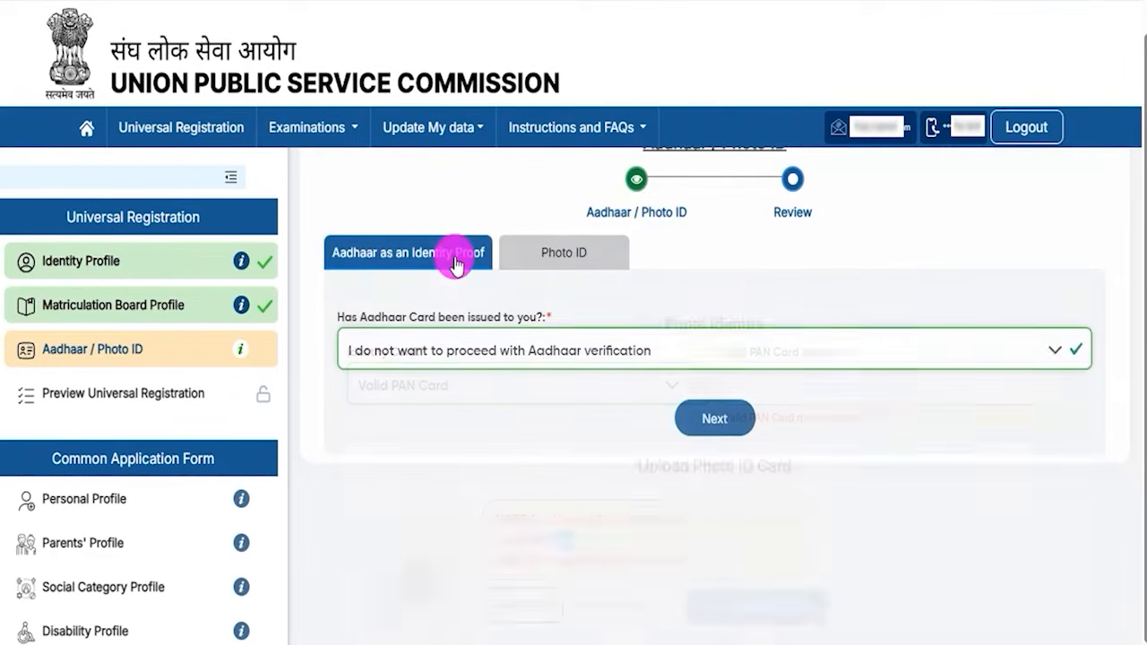
pyautogui.scroll(1, 516, 379)
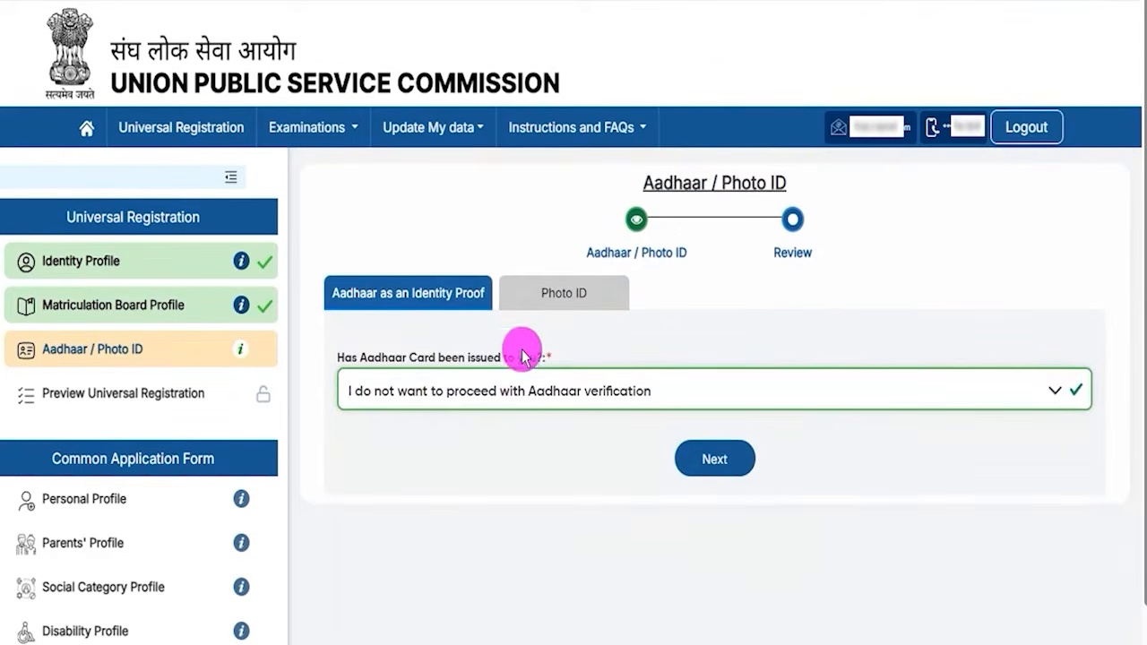
pyautogui.click(548, 301)
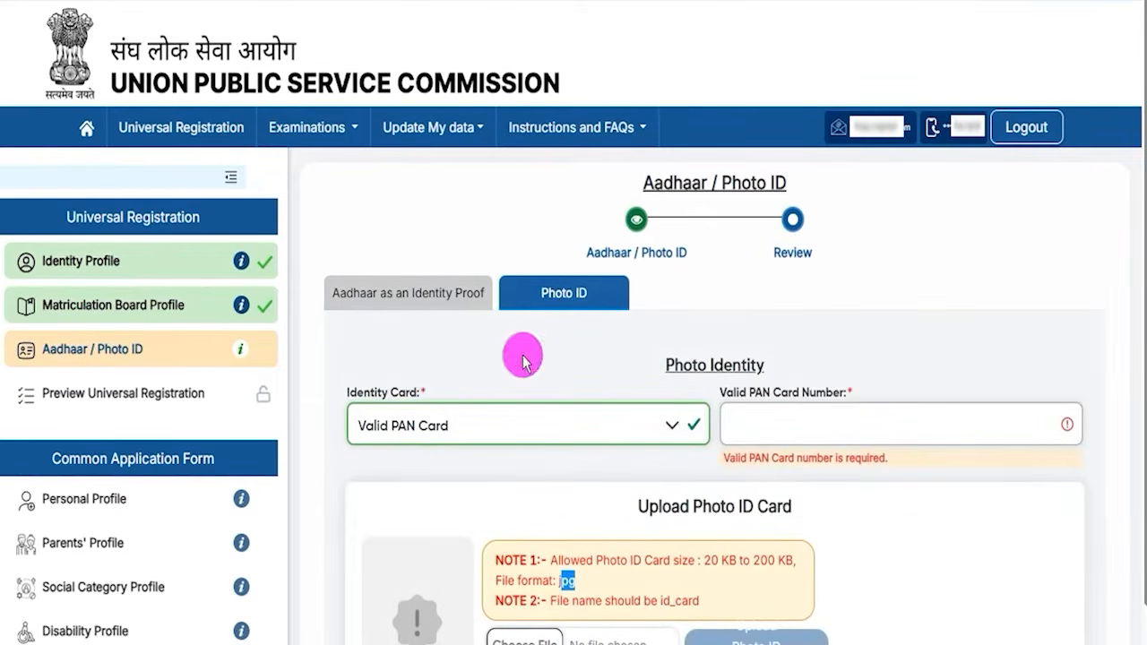
pyautogui.scroll(-2, 782, 499)
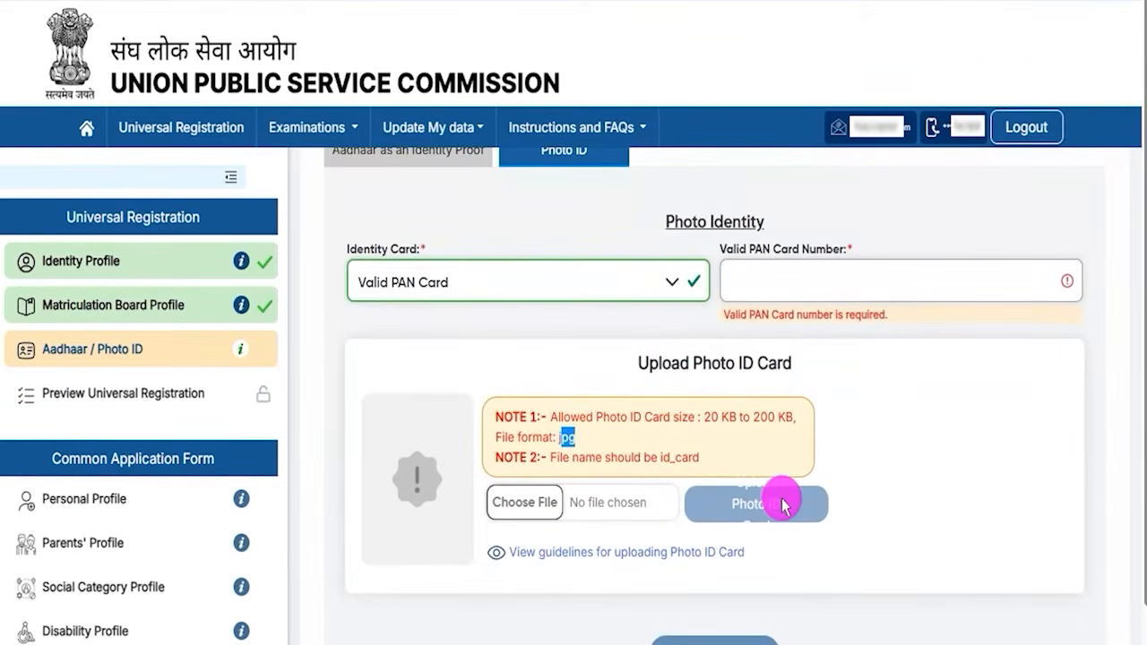
pyautogui.scroll(2, 782, 502)
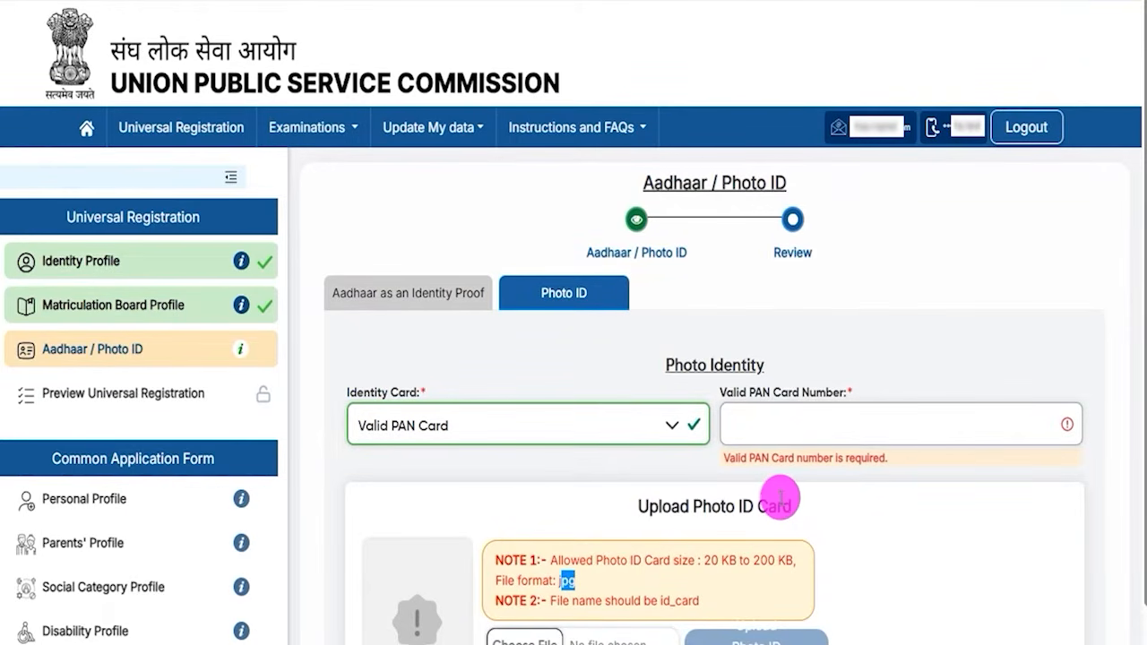
pyautogui.moveTo(651, 505); pyautogui.dragTo(777, 507)
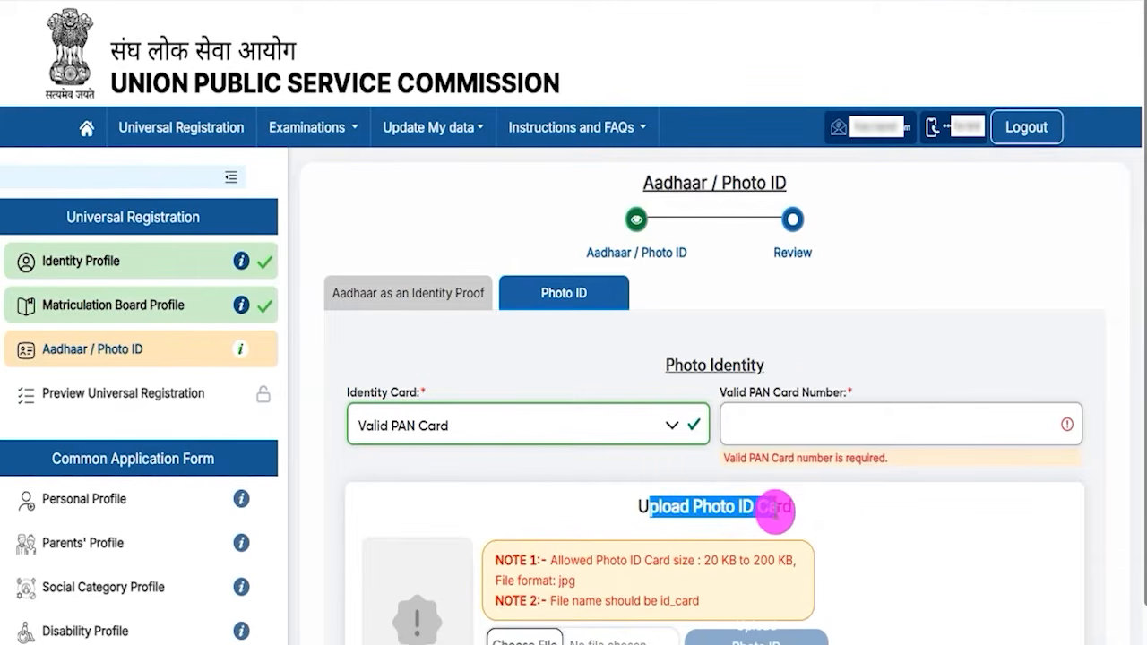
pyautogui.click(441, 298)
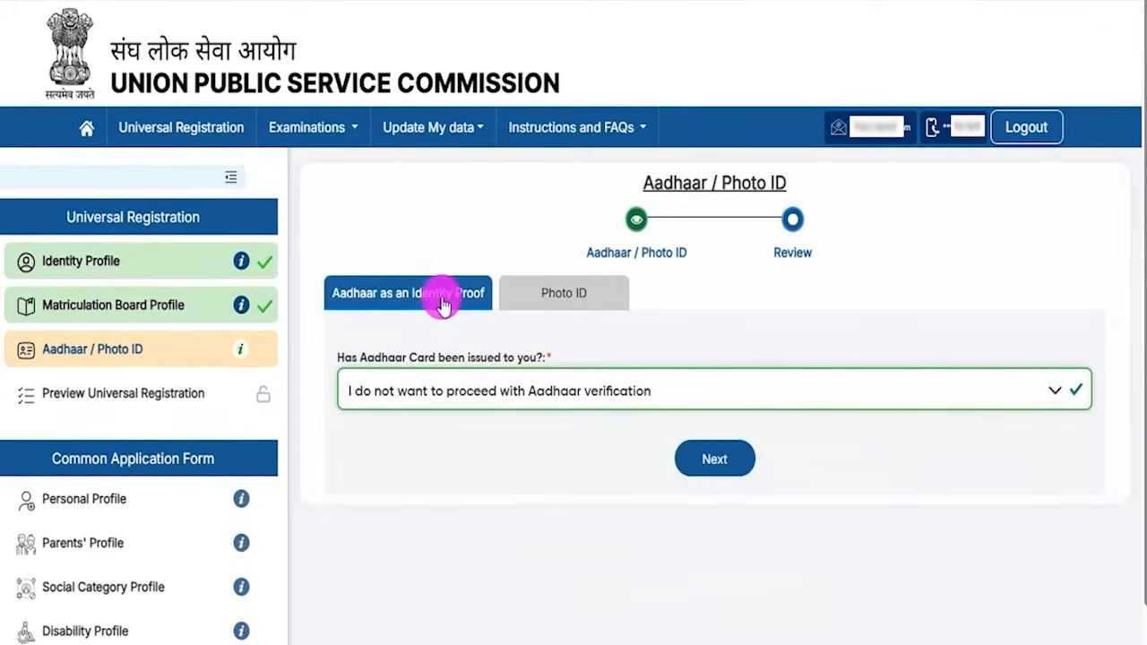
pyautogui.click(522, 400)
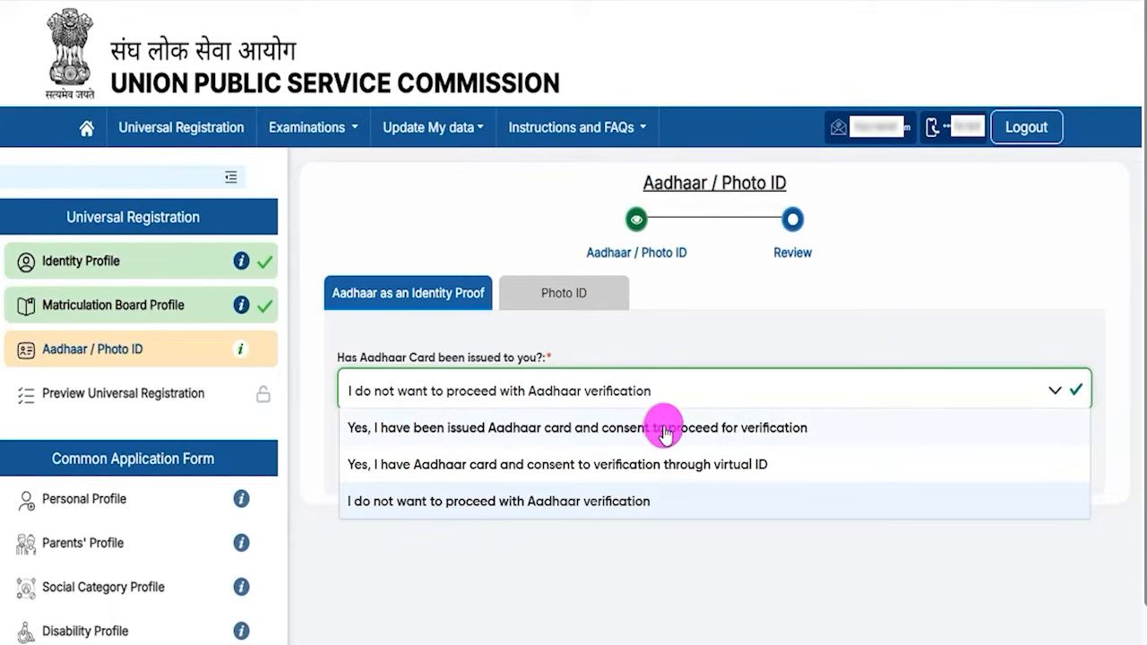
# - Switch to the issued Aadhaar card option, fill the CAPTCHA, request the OTP, and proceed
pyautogui.click(726, 434)
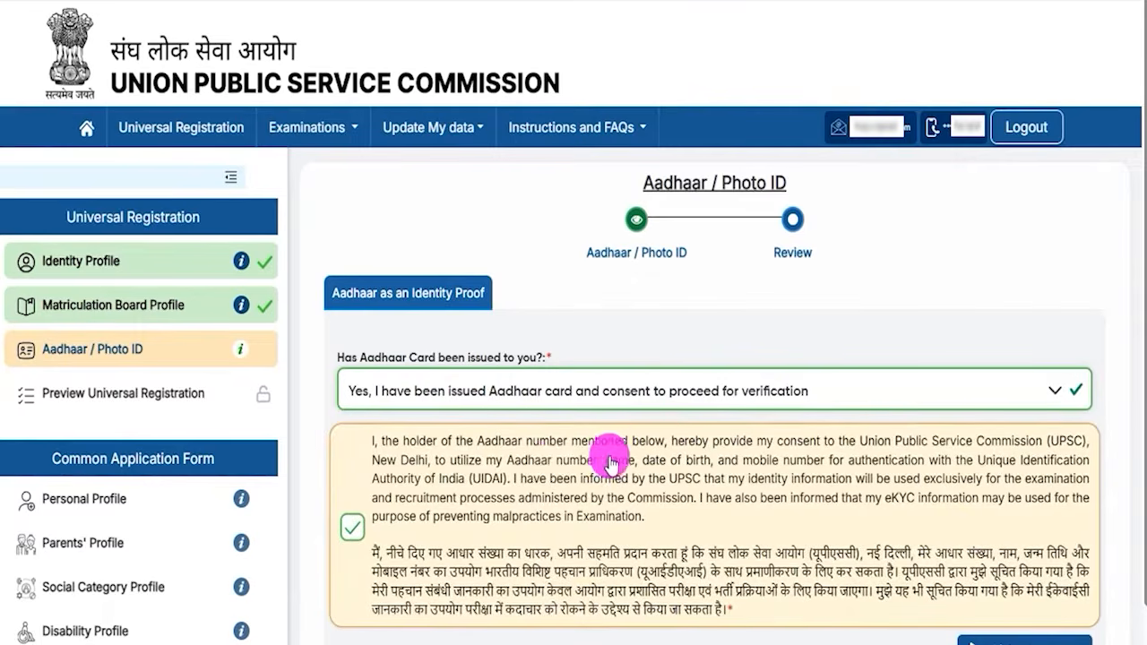
pyautogui.scroll(-2, 530, 469)
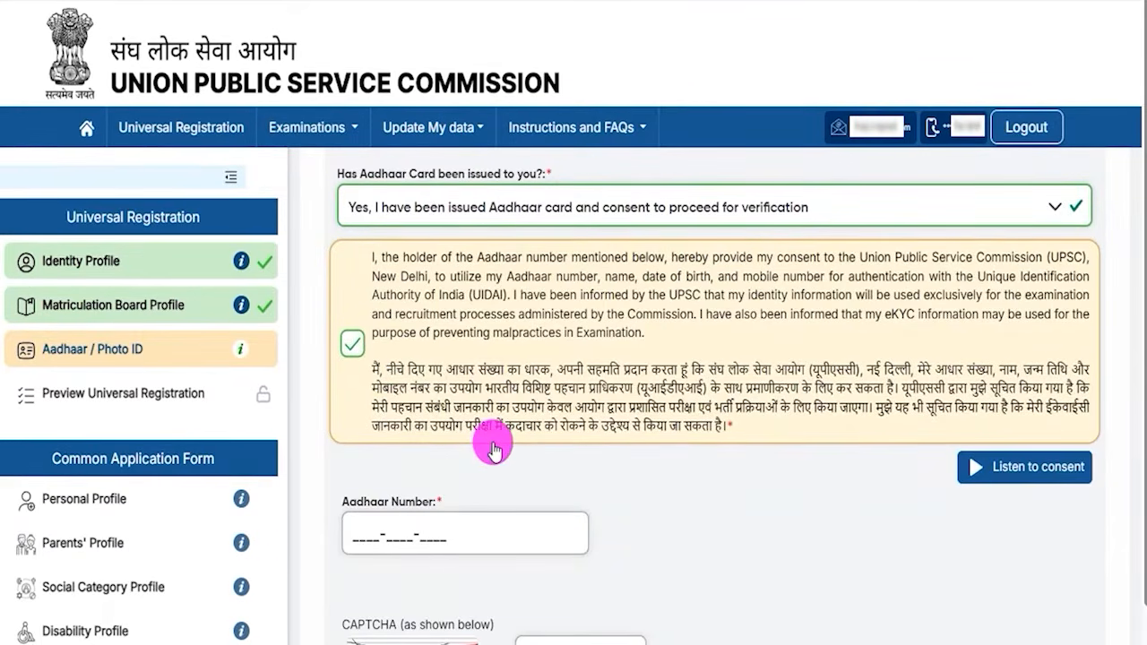
pyautogui.scroll(-1, 492, 440)
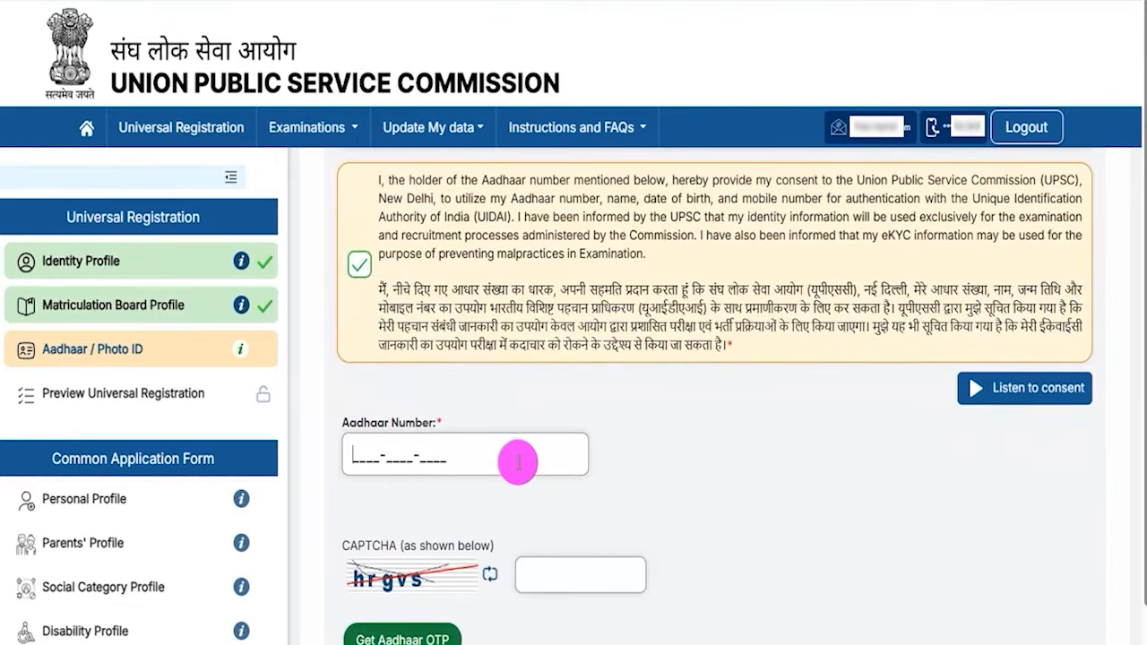
pyautogui.scroll(-1, 517, 461)
pyautogui.click(549, 546)
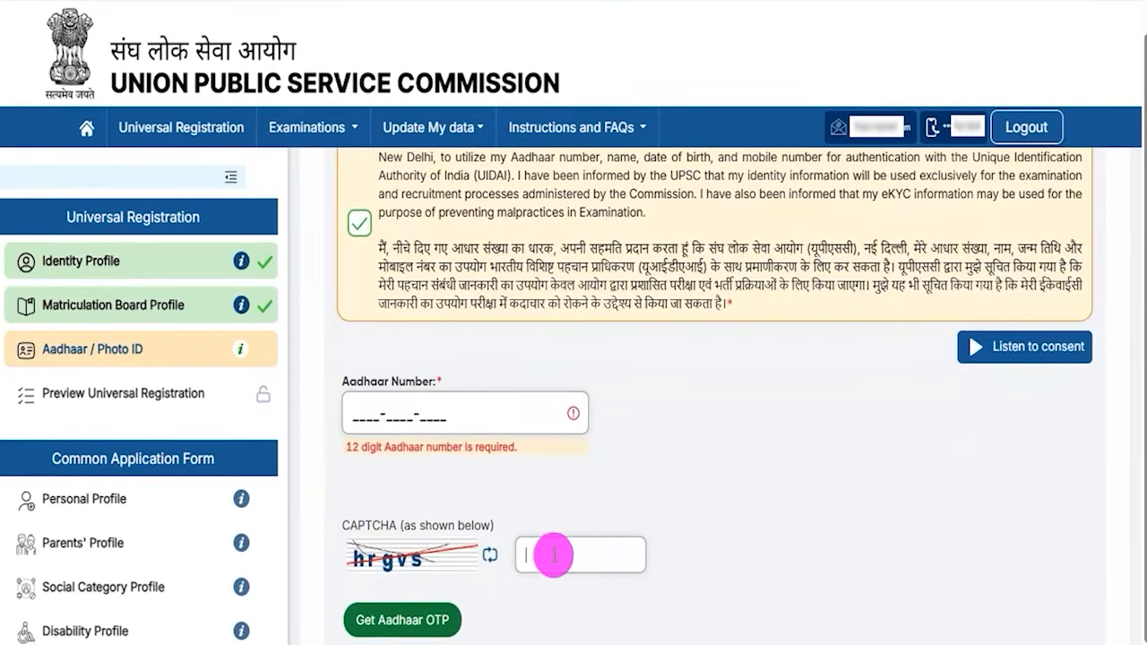
pyautogui.scroll(-1, 583, 466)
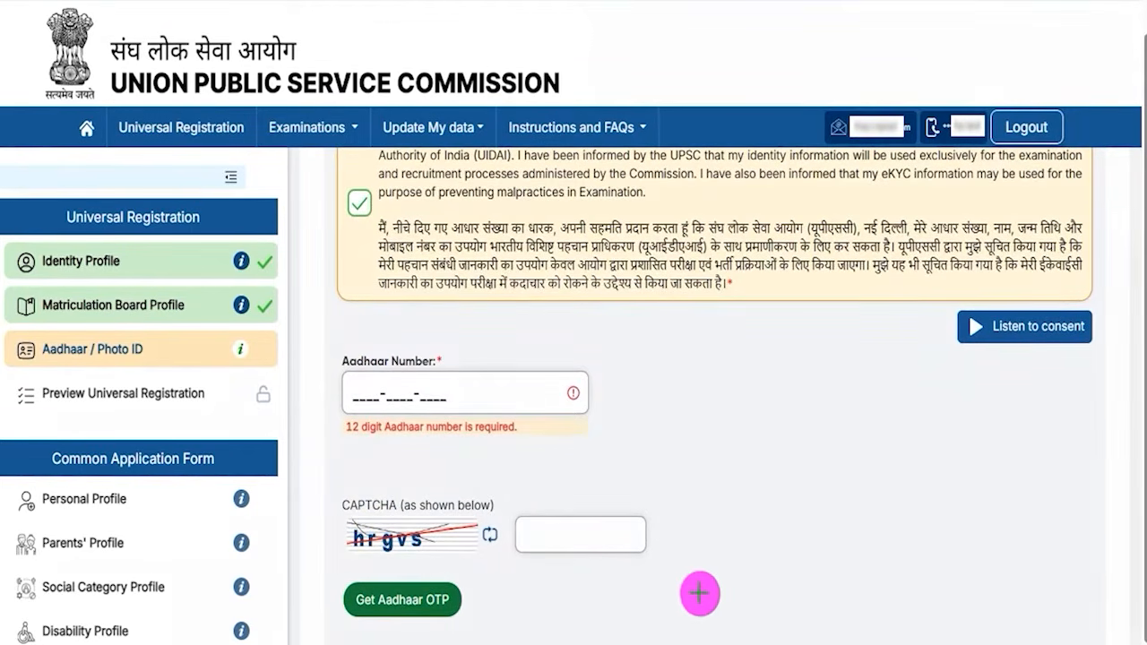
pyautogui.click(385, 599)
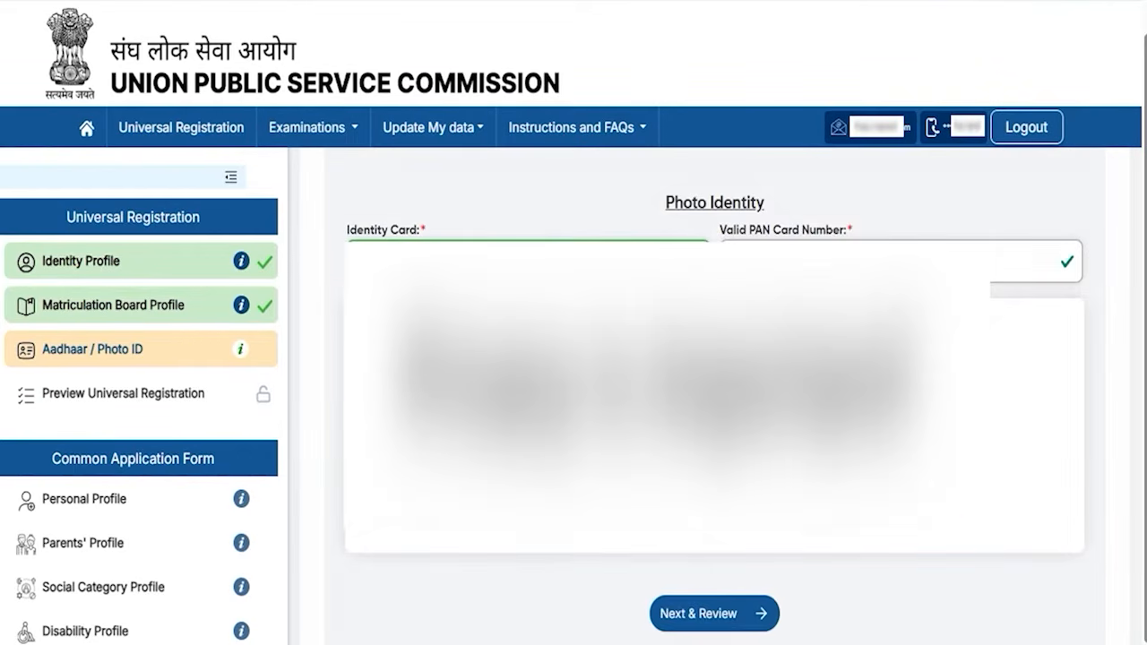
pyautogui.moveTo(1037, 472); pyautogui.dragTo(800, 584)
pyautogui.click(767, 609)
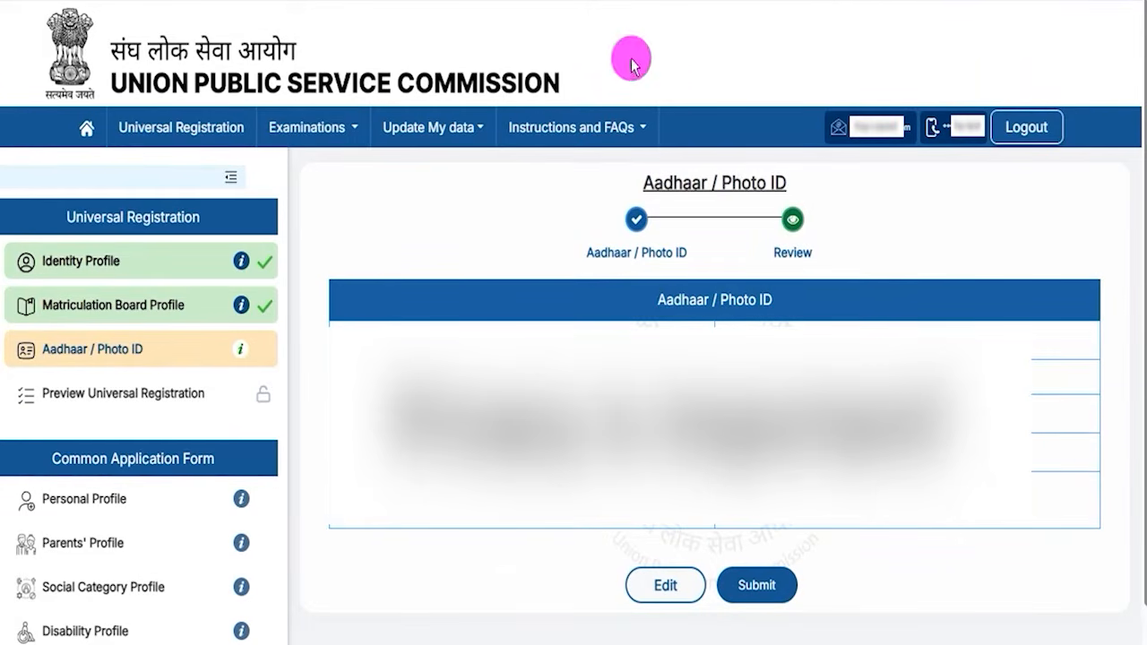
pyautogui.moveTo(476, 534); pyautogui.dragTo(626, 578)
pyautogui.moveTo(945, 533); pyautogui.dragTo(803, 571)
# - Submit the Aadhaar / Photo ID details and lock the Universal Registration
pyautogui.click(789, 581)
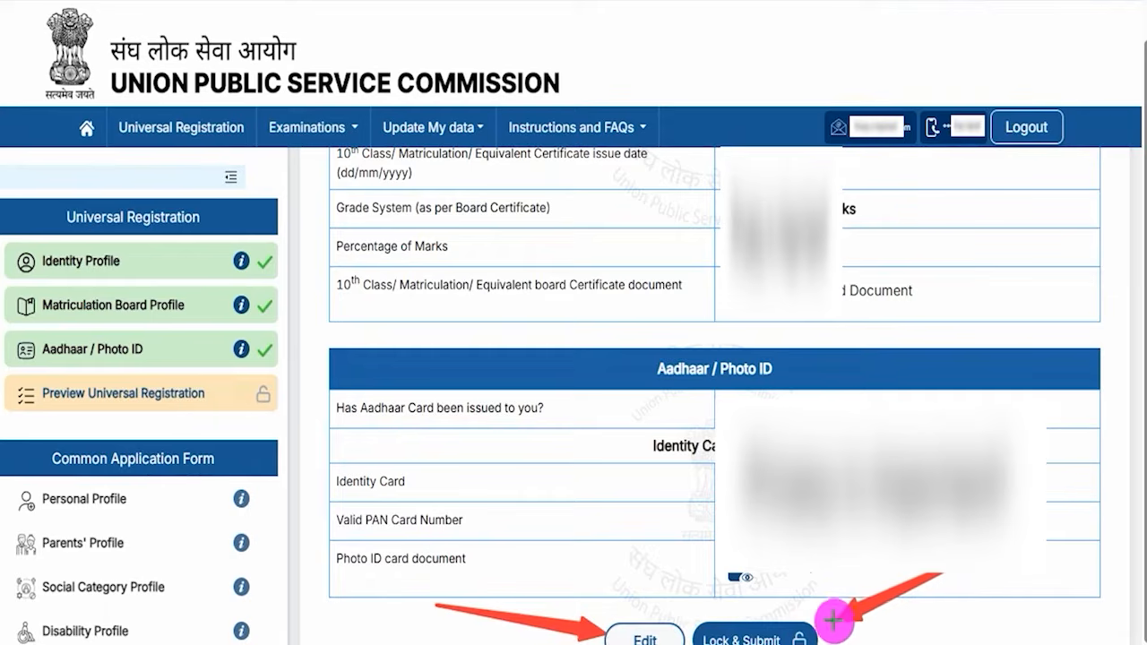
pyautogui.click(811, 632)
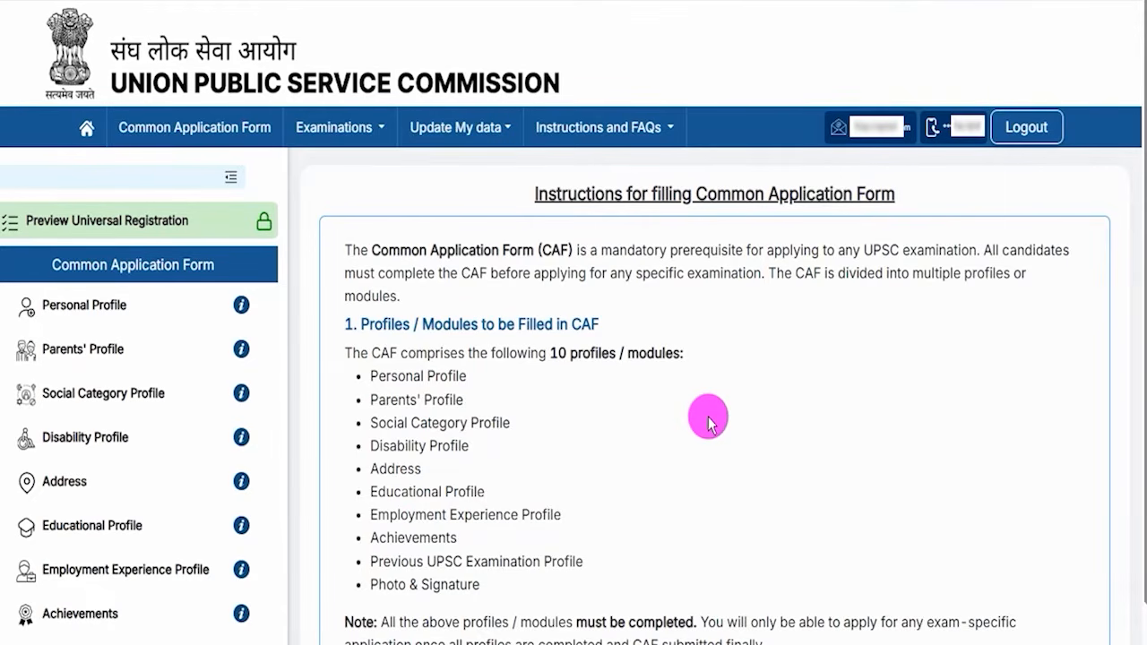
pyautogui.moveTo(707, 193); pyautogui.dragTo(851, 194)
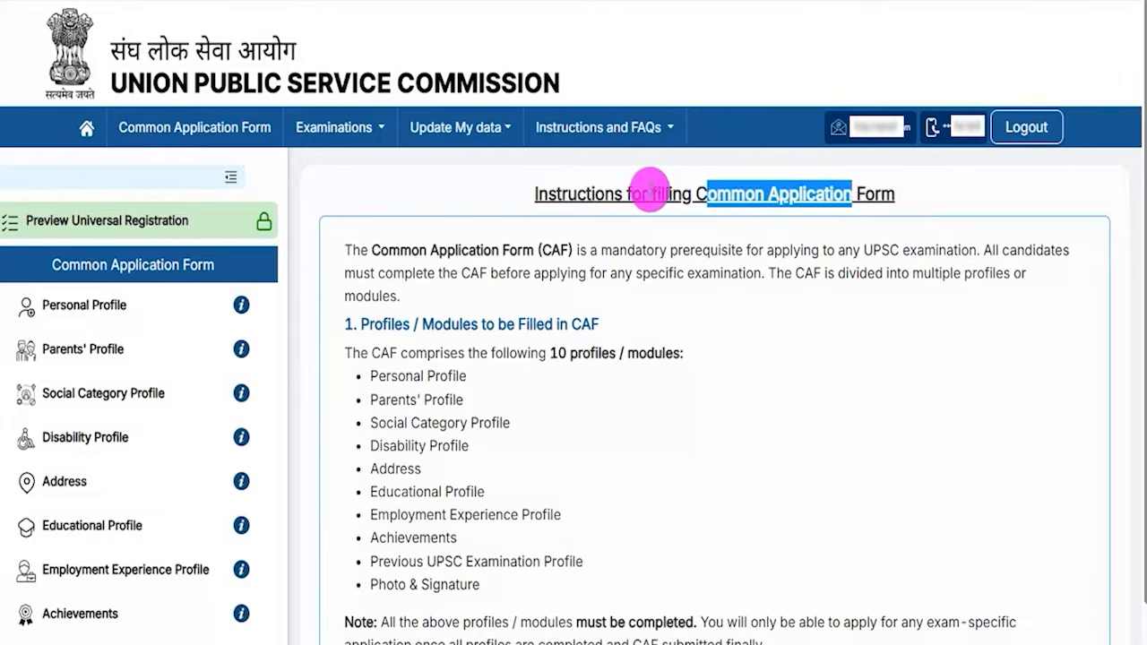
pyautogui.moveTo(557, 194); pyautogui.dragTo(799, 194)
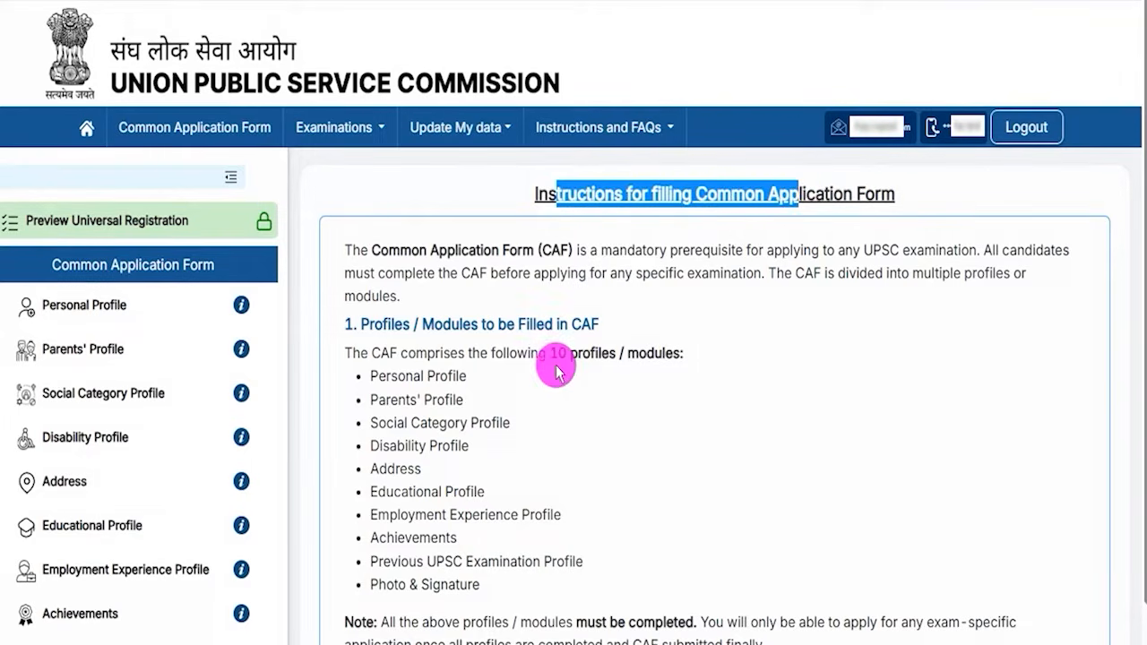
pyautogui.scroll(-10, 556, 372)
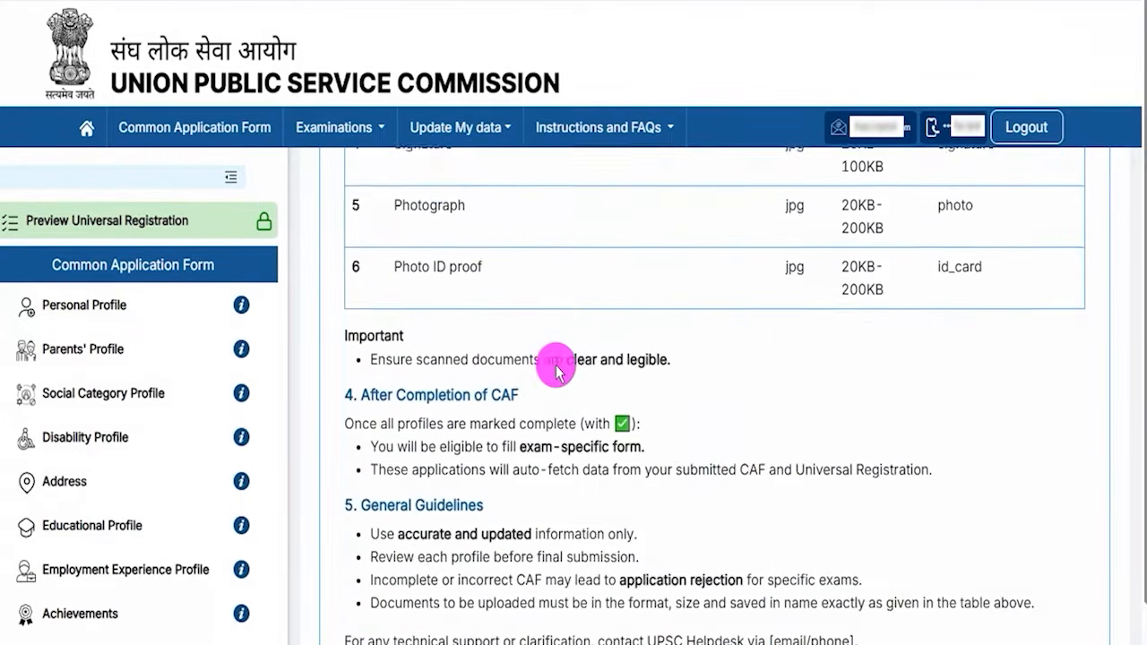
pyautogui.scroll(-1, 556, 372)
pyautogui.moveTo(1086, 452); pyautogui.dragTo(858, 590)
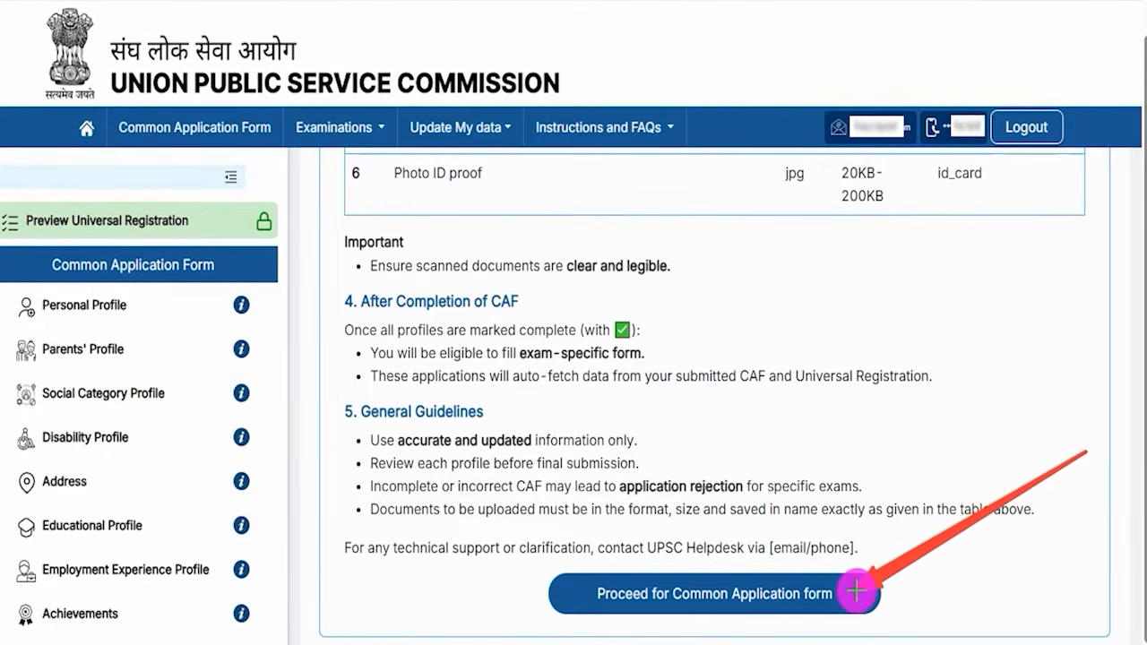
# - Set nationality to Citizen of India and minority status to No
pyautogui.click(858, 590)
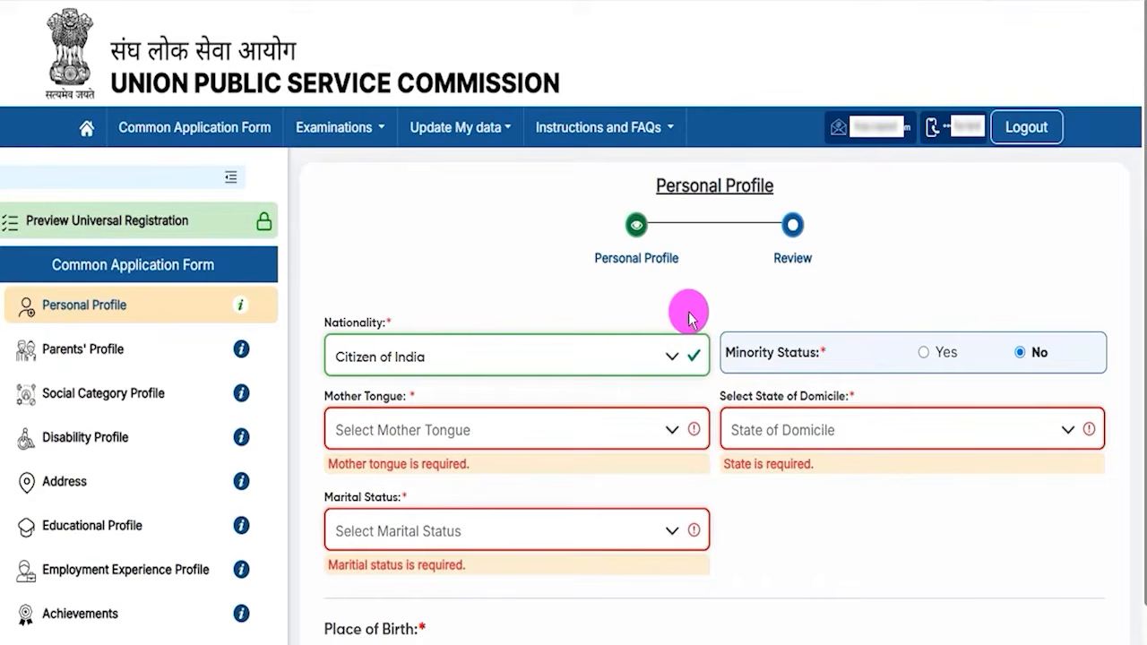
pyautogui.moveTo(672, 191); pyautogui.dragTo(740, 188)
pyautogui.click(439, 363)
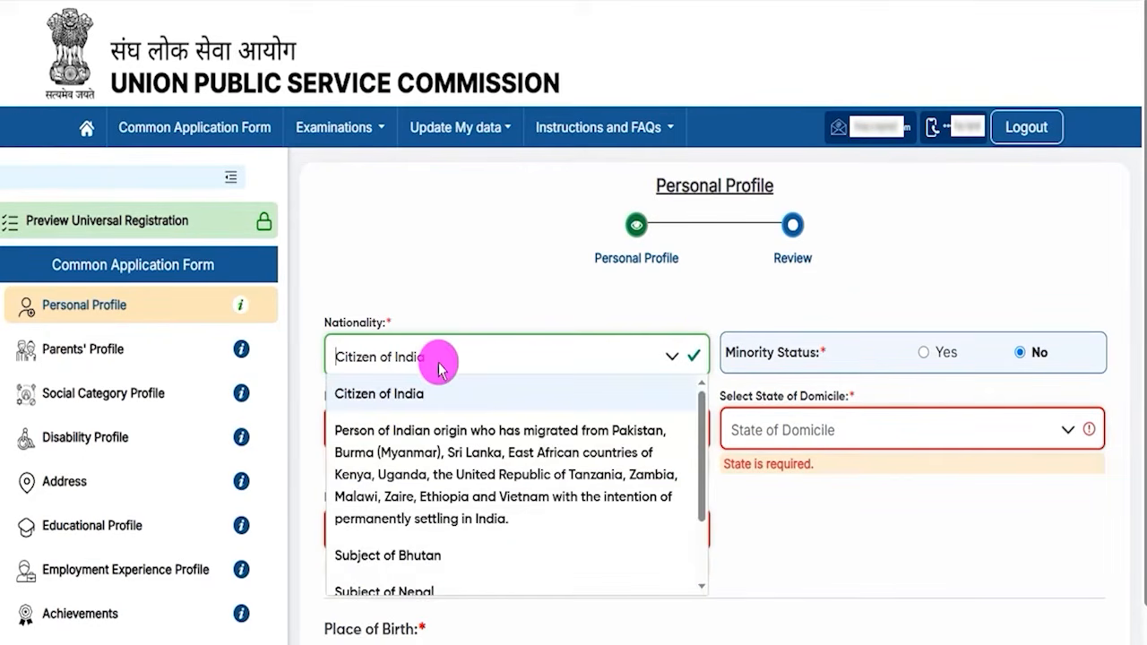
pyautogui.click(413, 392)
pyautogui.moveTo(735, 349); pyautogui.dragTo(791, 351)
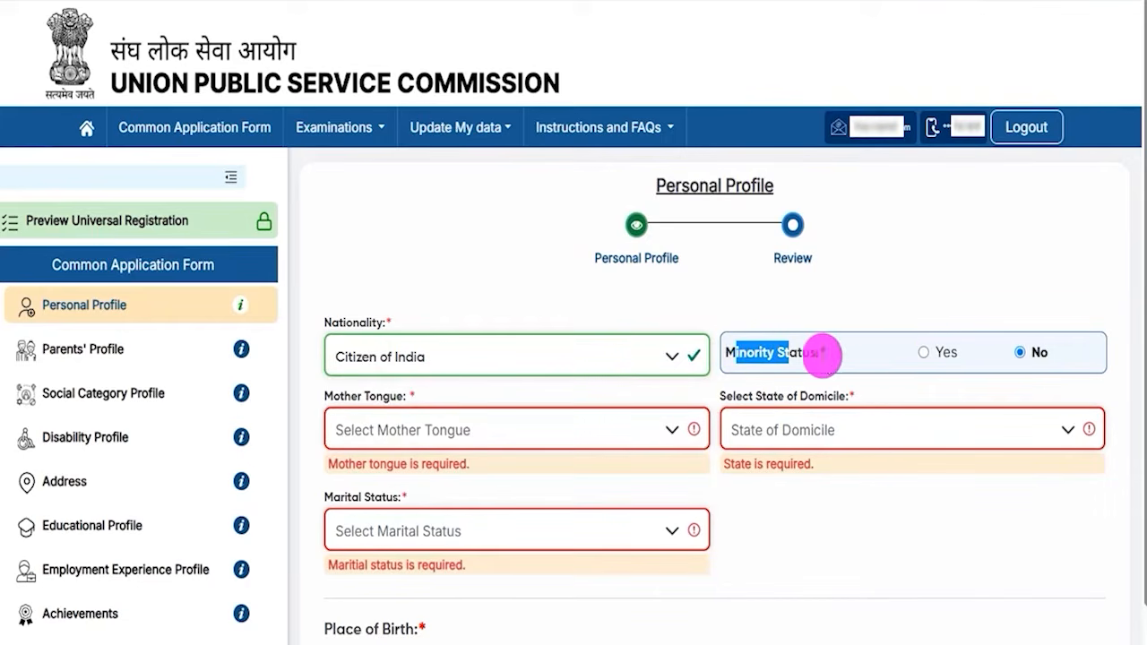
pyautogui.click(924, 355)
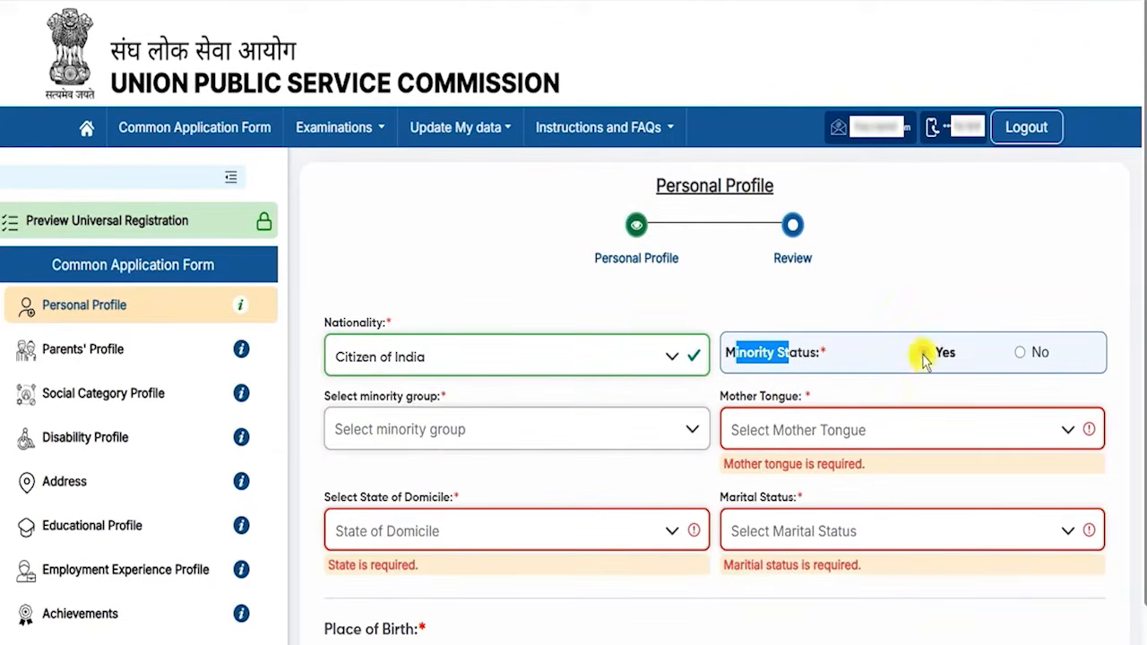
pyautogui.click(460, 432)
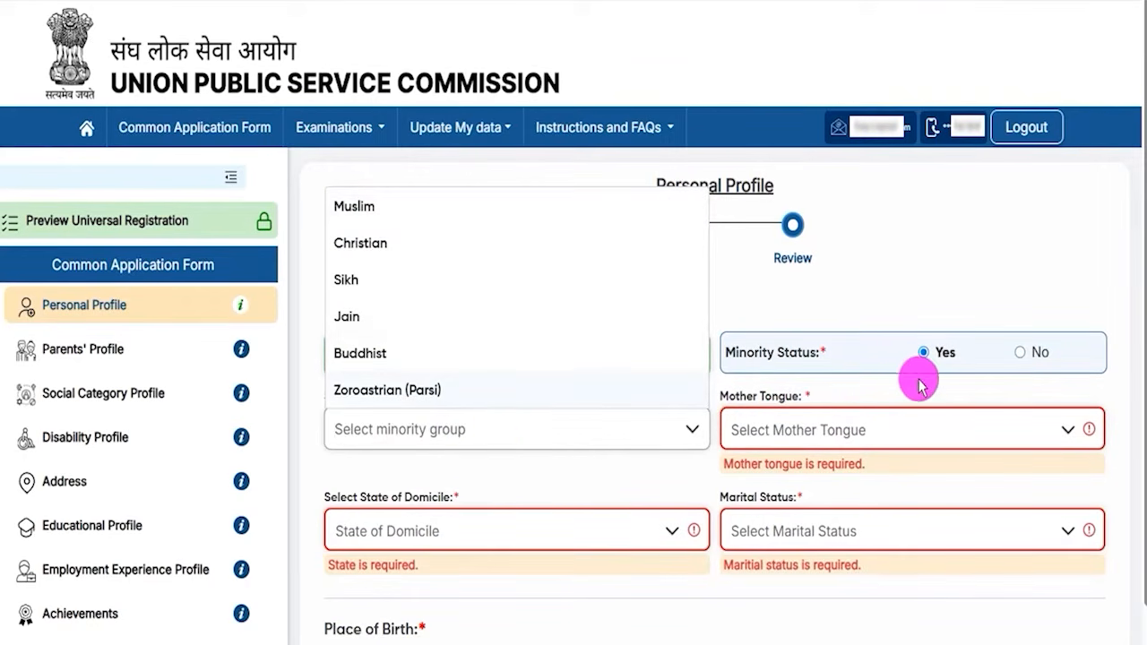
pyautogui.click(1022, 355)
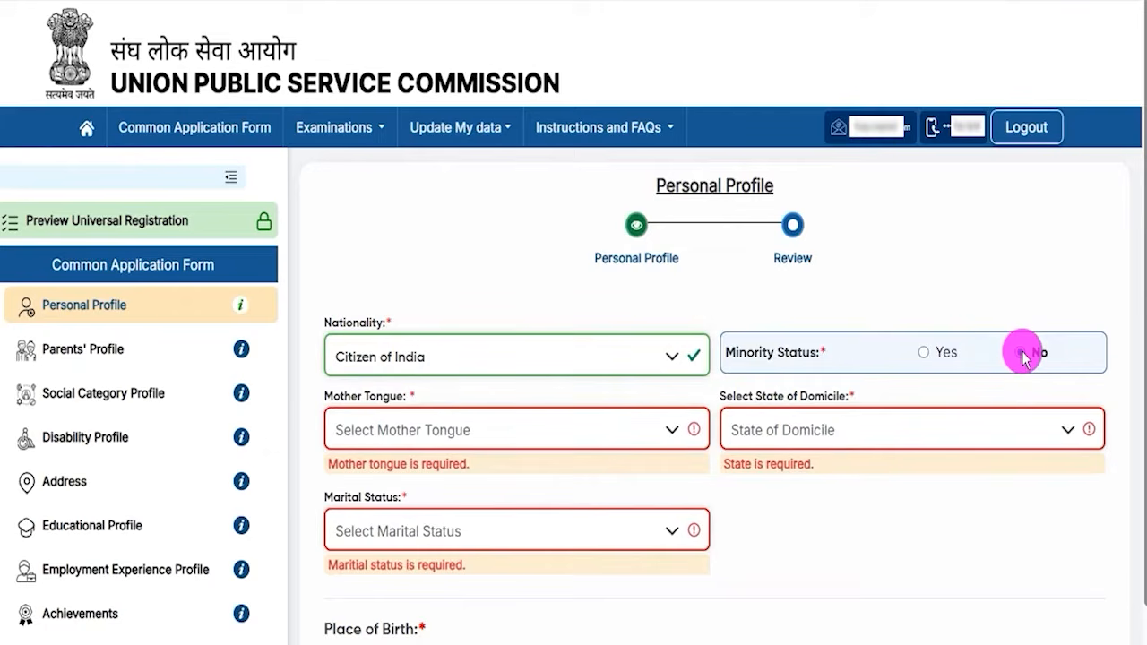
# - Choose Hindi mother tongue, Uttar Pradesh domicile and Unmarried marital status
pyautogui.click(378, 431)
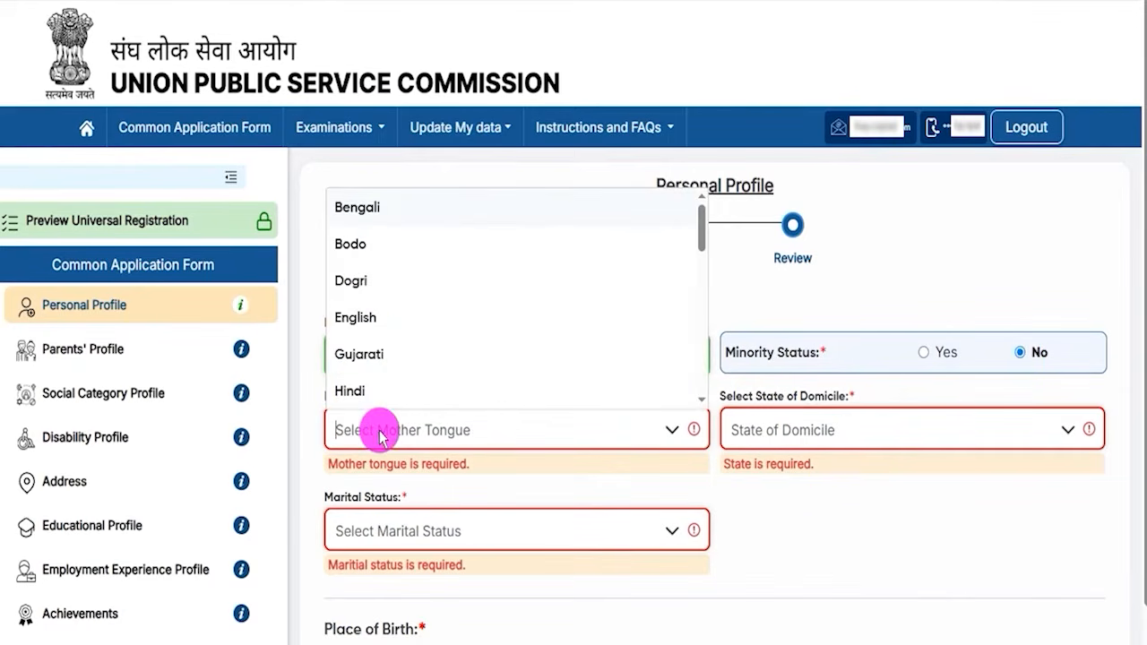
pyautogui.click(363, 394)
pyautogui.click(834, 434)
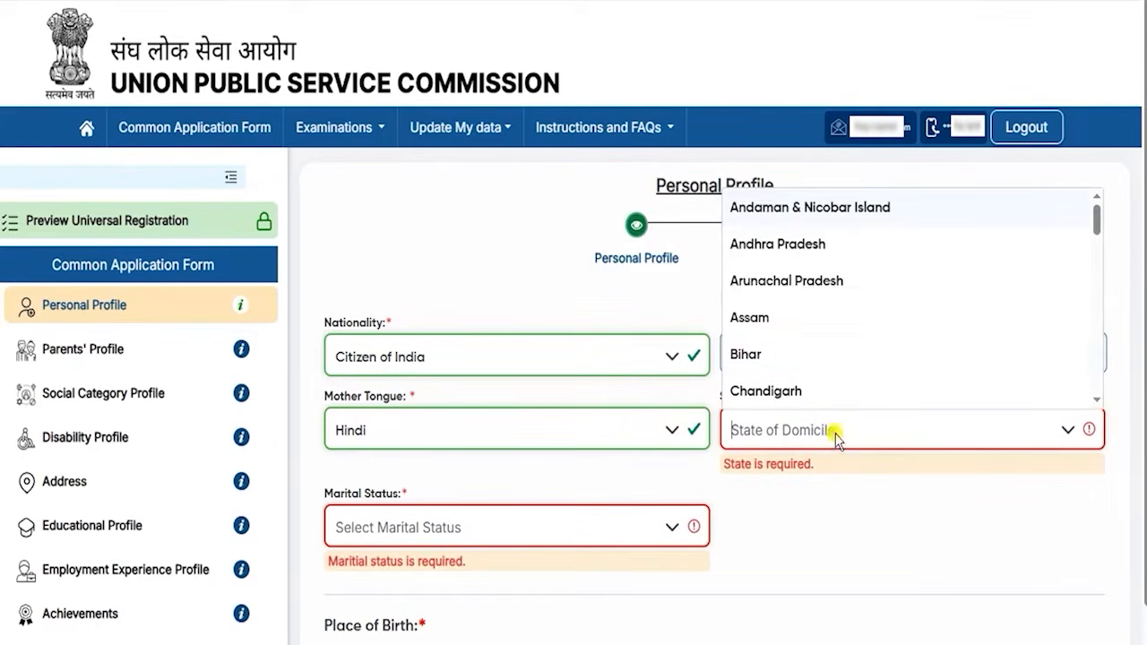
pyautogui.scroll(-10, 824, 330)
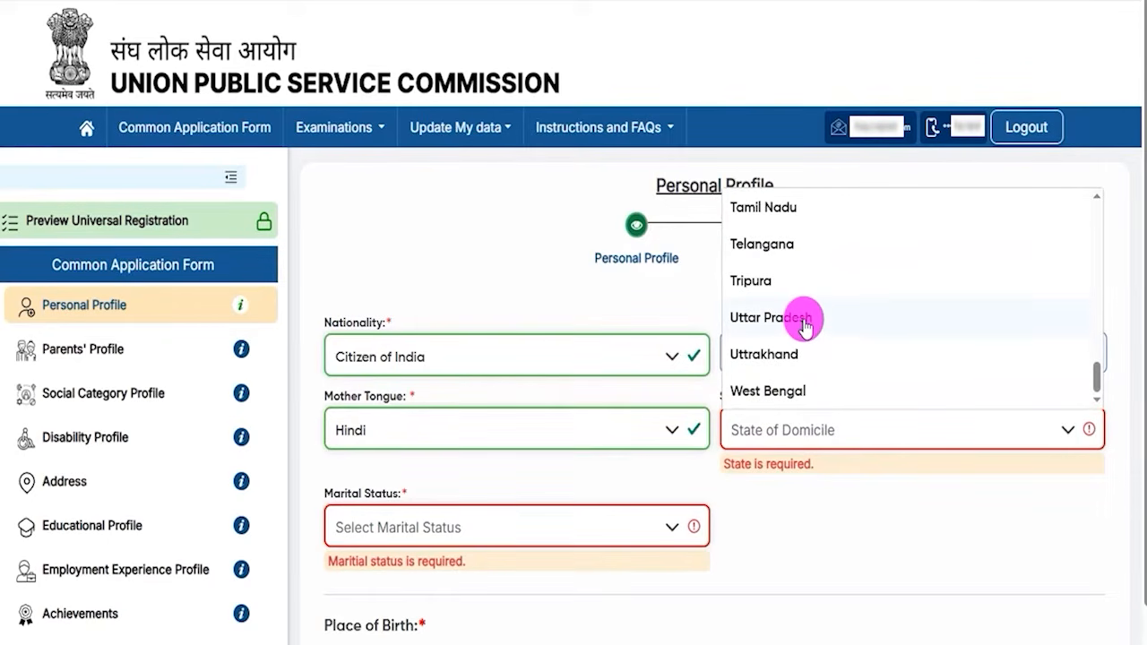
pyautogui.click(804, 325)
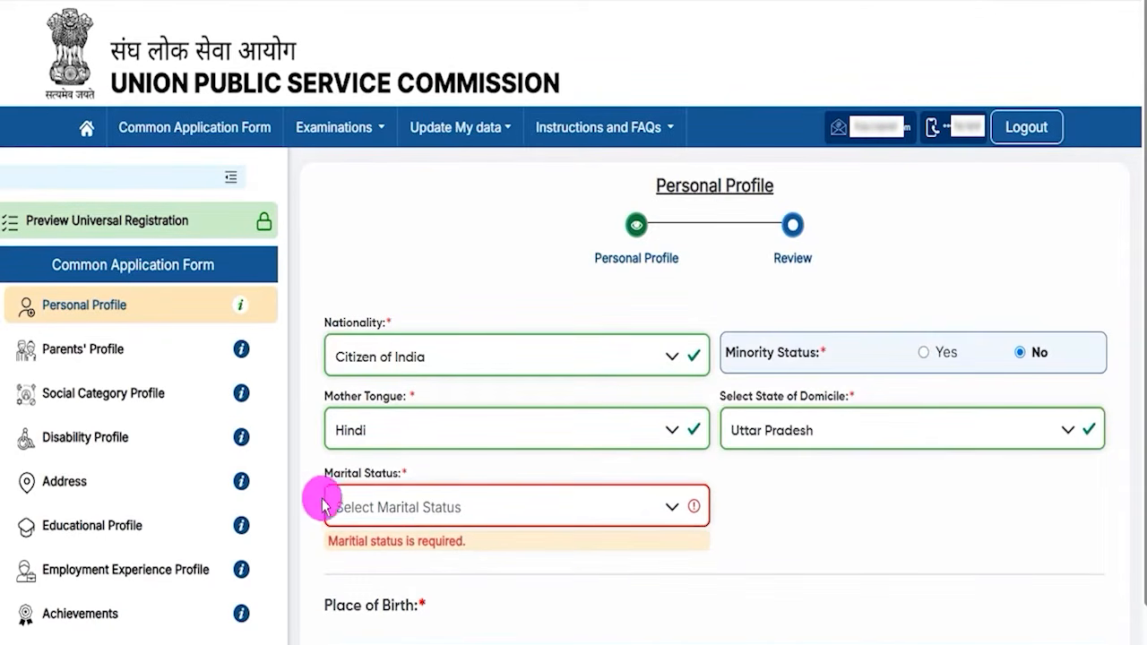
pyautogui.click(412, 510)
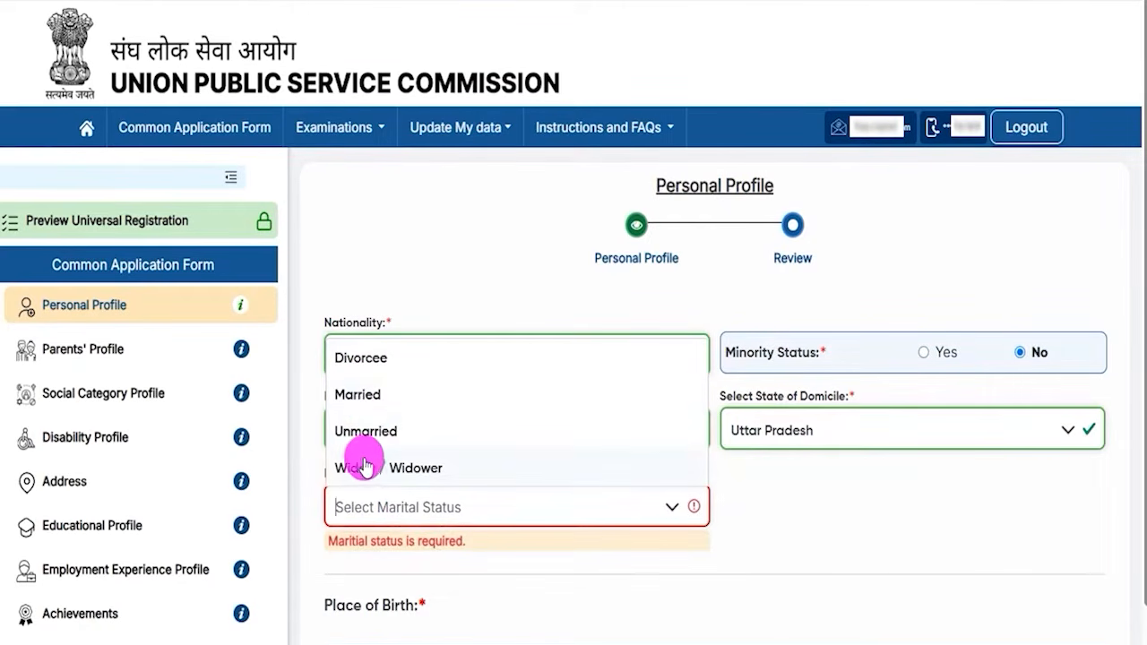
pyautogui.click(366, 432)
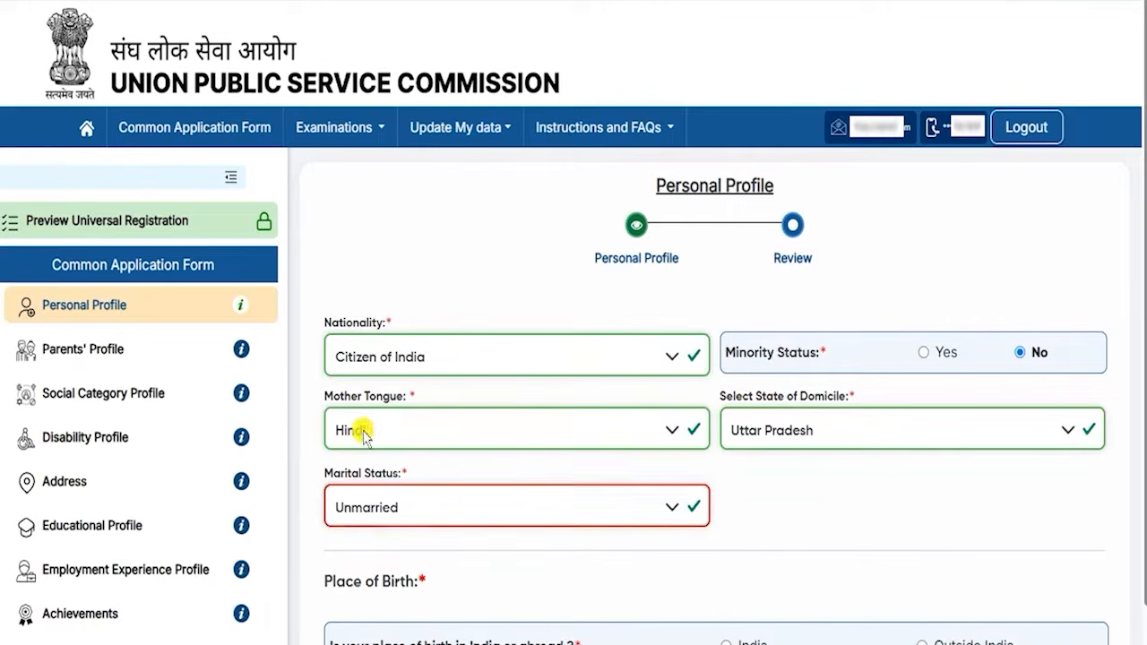
pyautogui.scroll(-3, 780, 481)
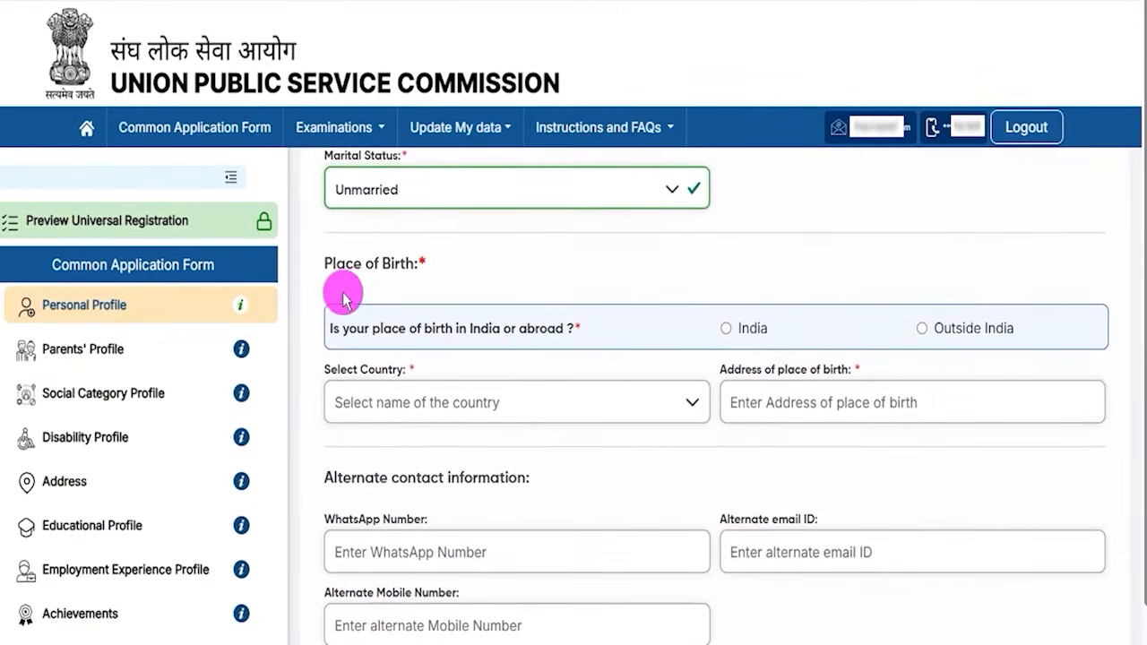
# - Set the place of birth to India, Uttar Pradesh, district Ayodhya
pyautogui.click(725, 330)
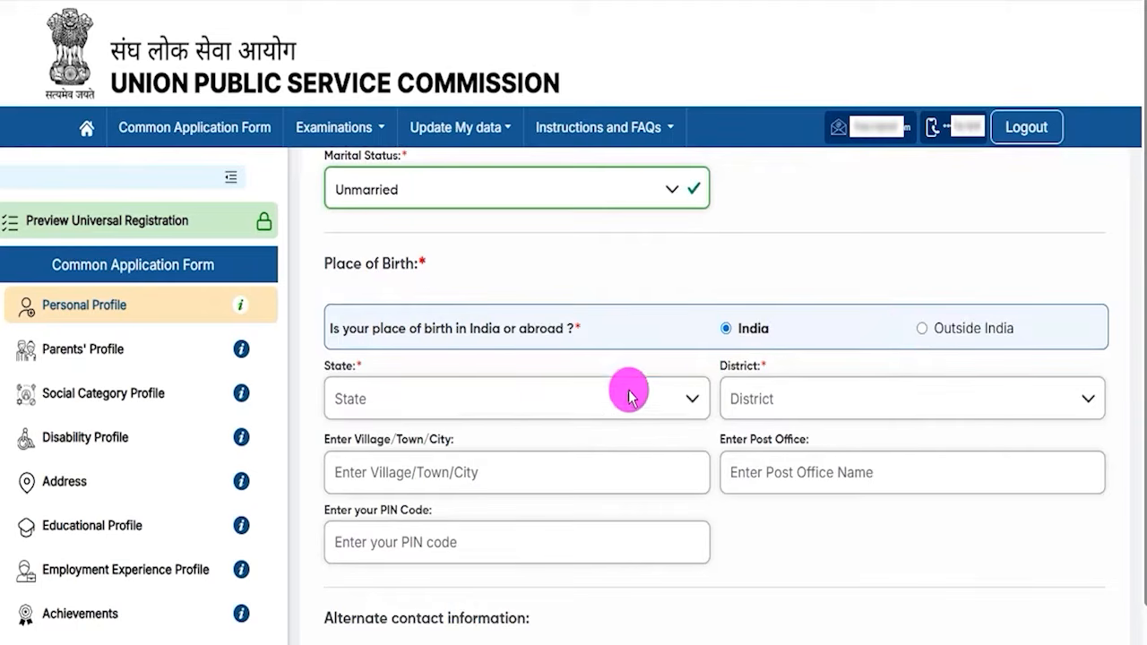
pyautogui.click(404, 404)
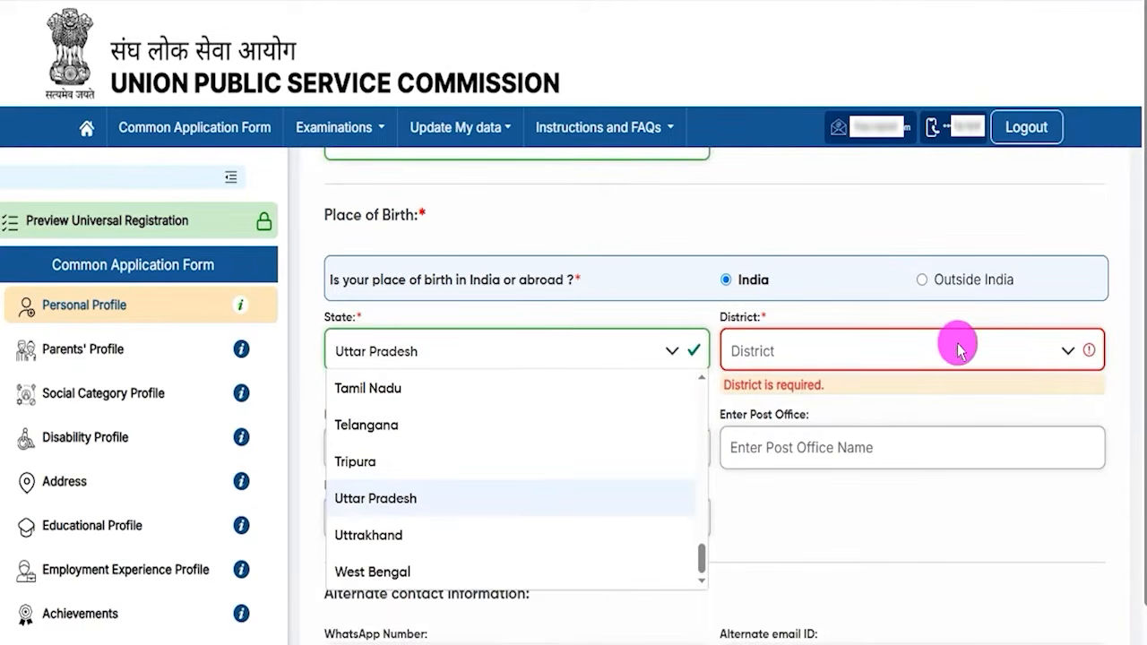
pyautogui.click(1034, 345)
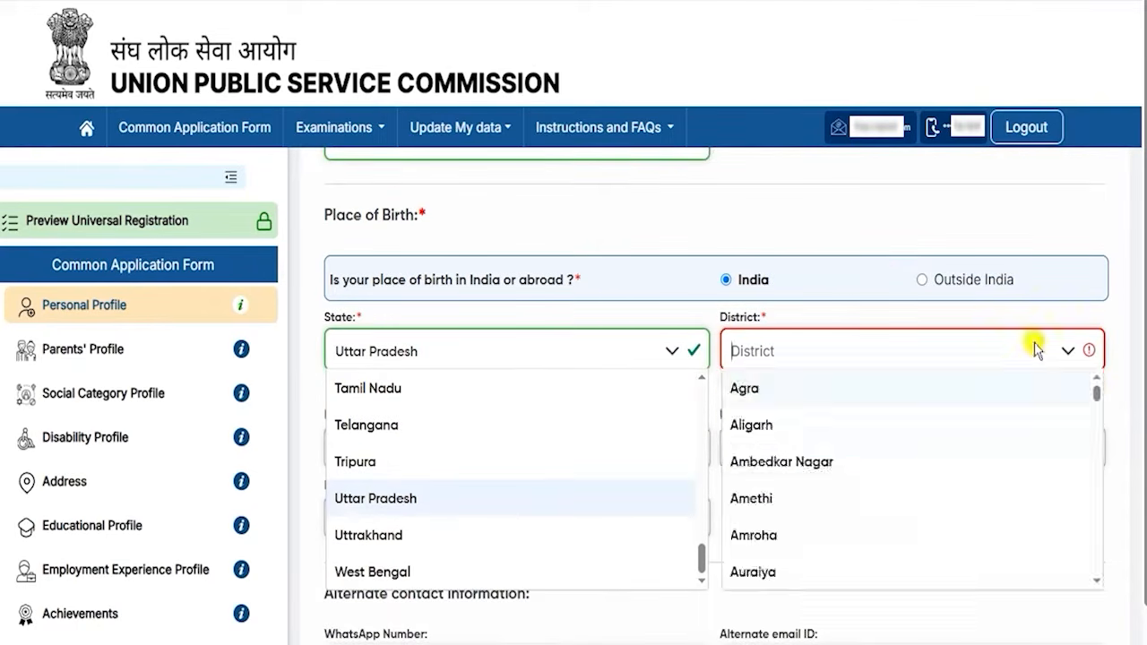
pyautogui.scroll(-2, 765, 524)
pyautogui.click(757, 520)
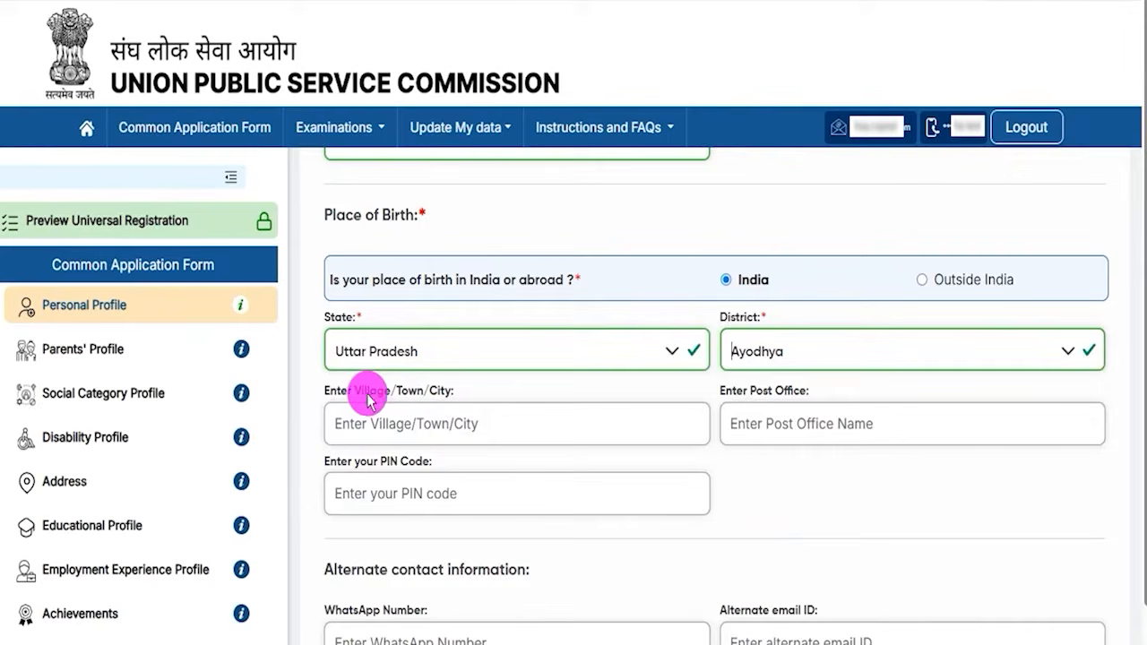
# - Leave the village, PIN and alternate contact fields blank and open the review
pyautogui.click(383, 417)
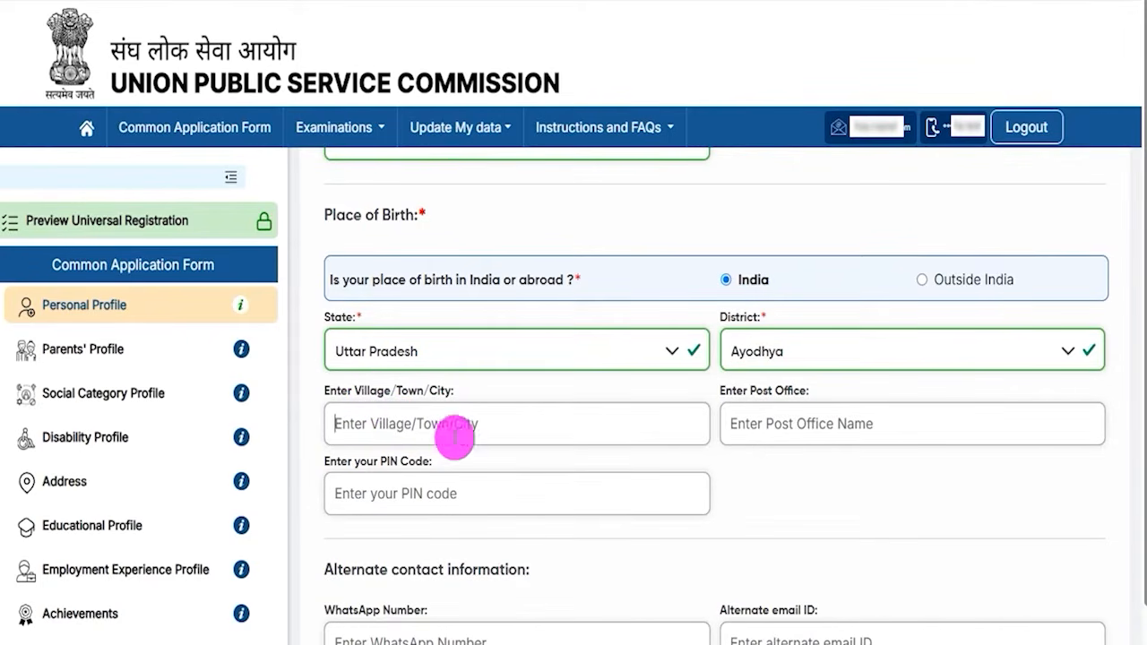
pyautogui.moveTo(736, 391); pyautogui.dragTo(772, 434)
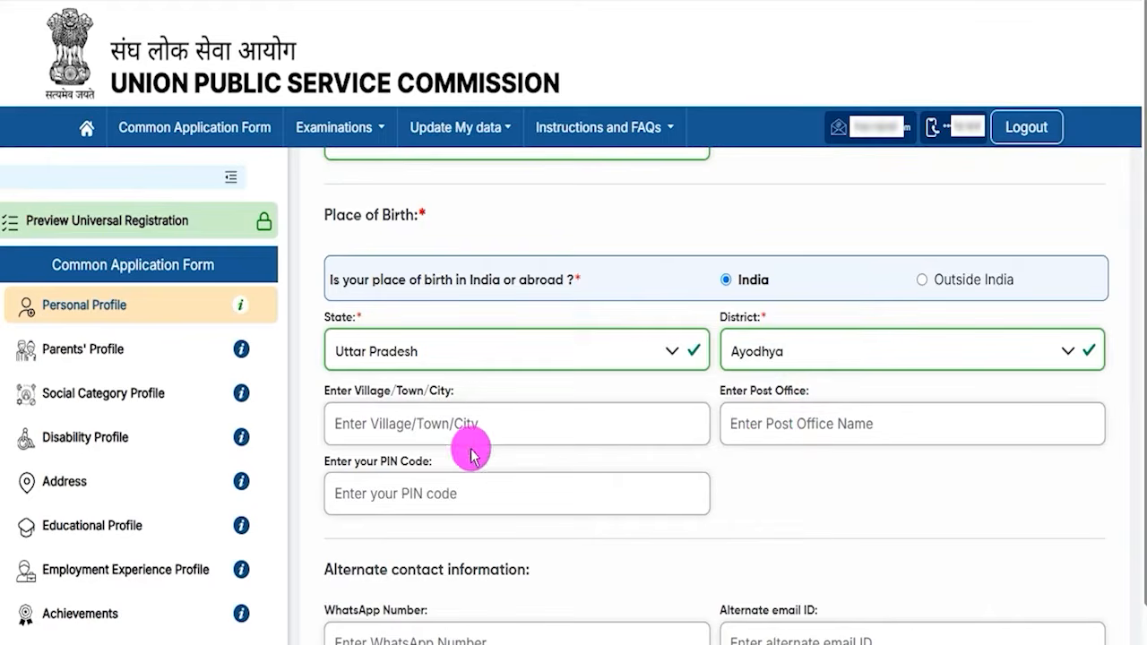
pyautogui.moveTo(377, 461); pyautogui.dragTo(431, 493)
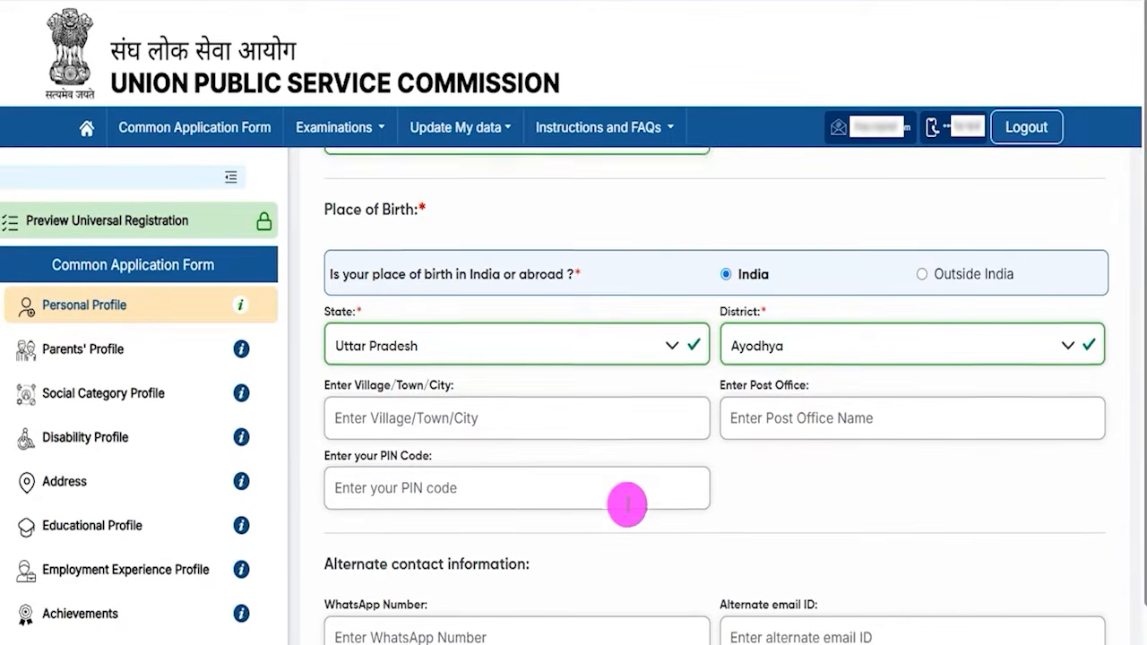
pyautogui.scroll(-1, 627, 493)
pyautogui.scroll(-1, 1138, 520)
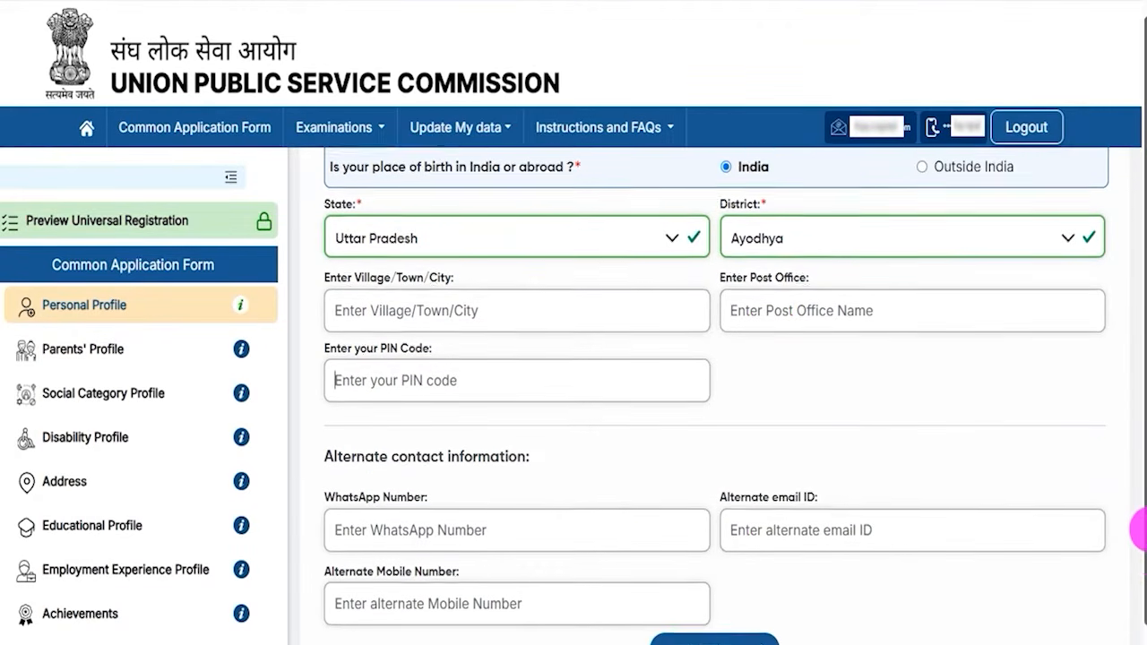
pyautogui.moveTo(353, 442); pyautogui.dragTo(460, 442)
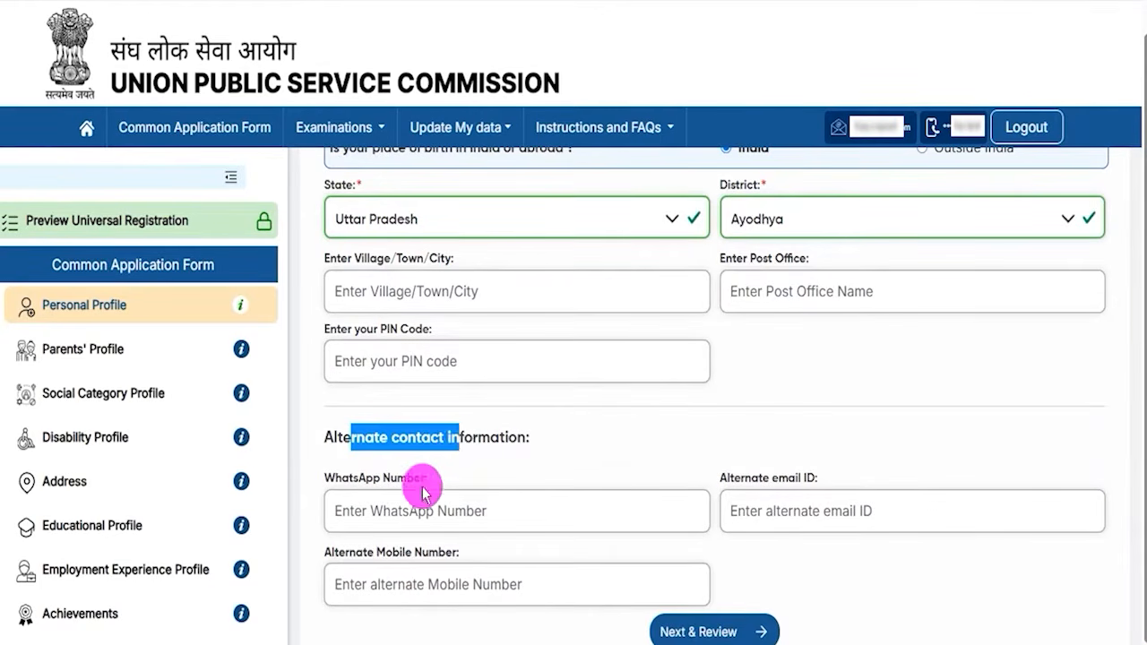
pyautogui.click(390, 510)
pyautogui.moveTo(742, 477); pyautogui.dragTo(781, 476)
pyautogui.click(785, 508)
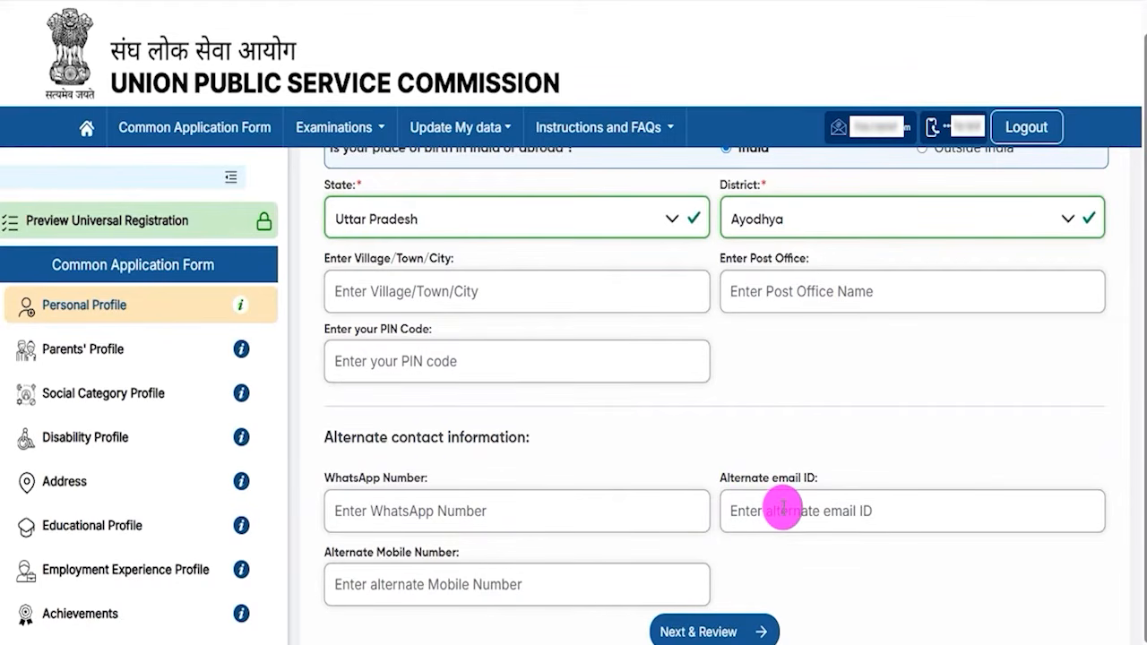
pyautogui.moveTo(358, 551); pyautogui.dragTo(434, 571)
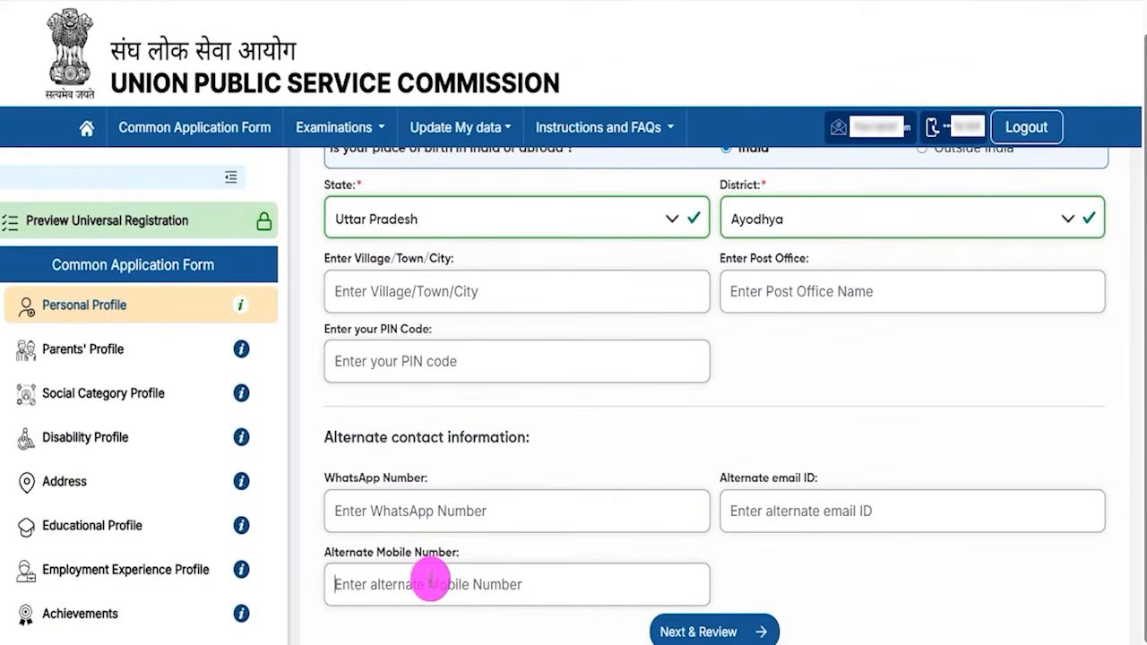
pyautogui.click(432, 582)
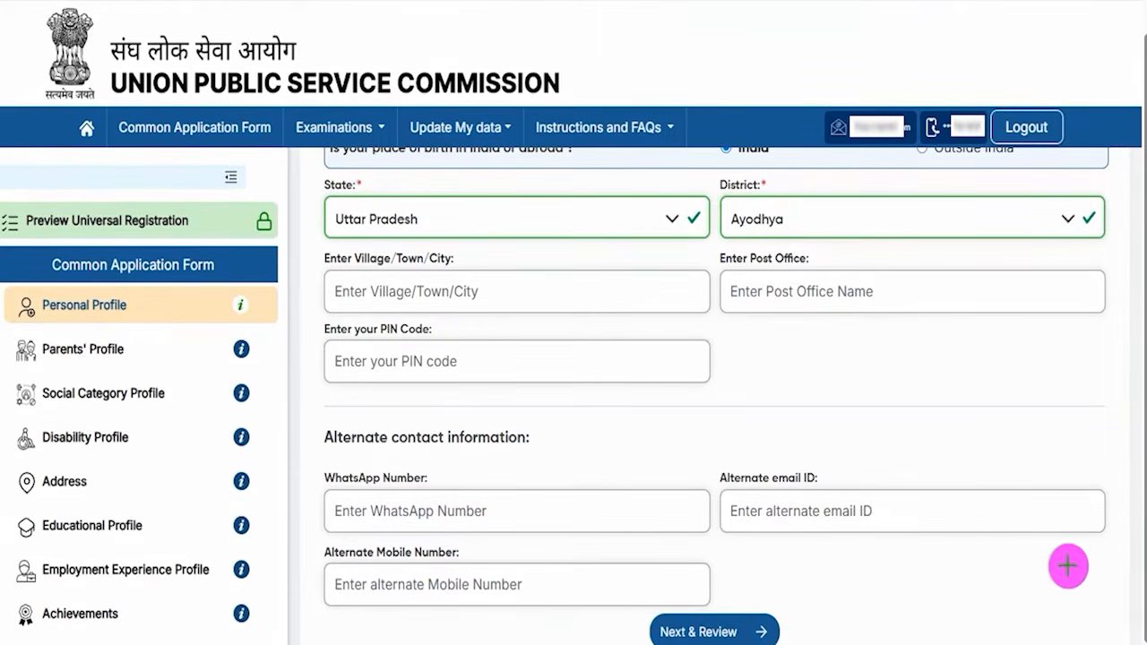
pyautogui.click(780, 626)
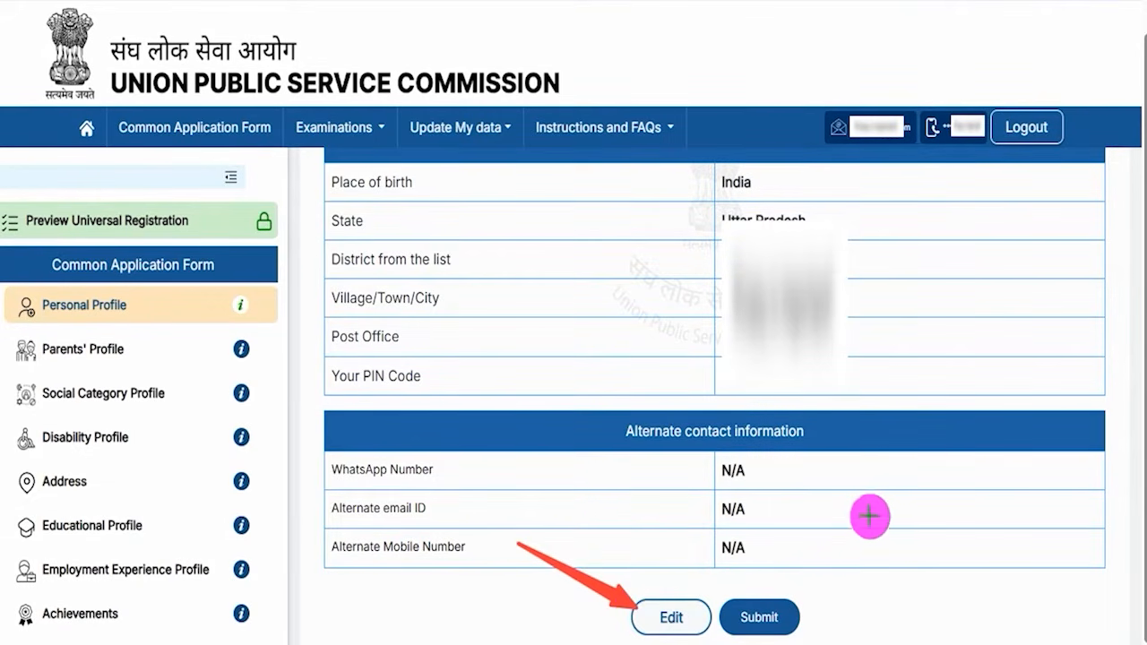
# - Submit the reviewed Personal Profile
pyautogui.click(792, 611)
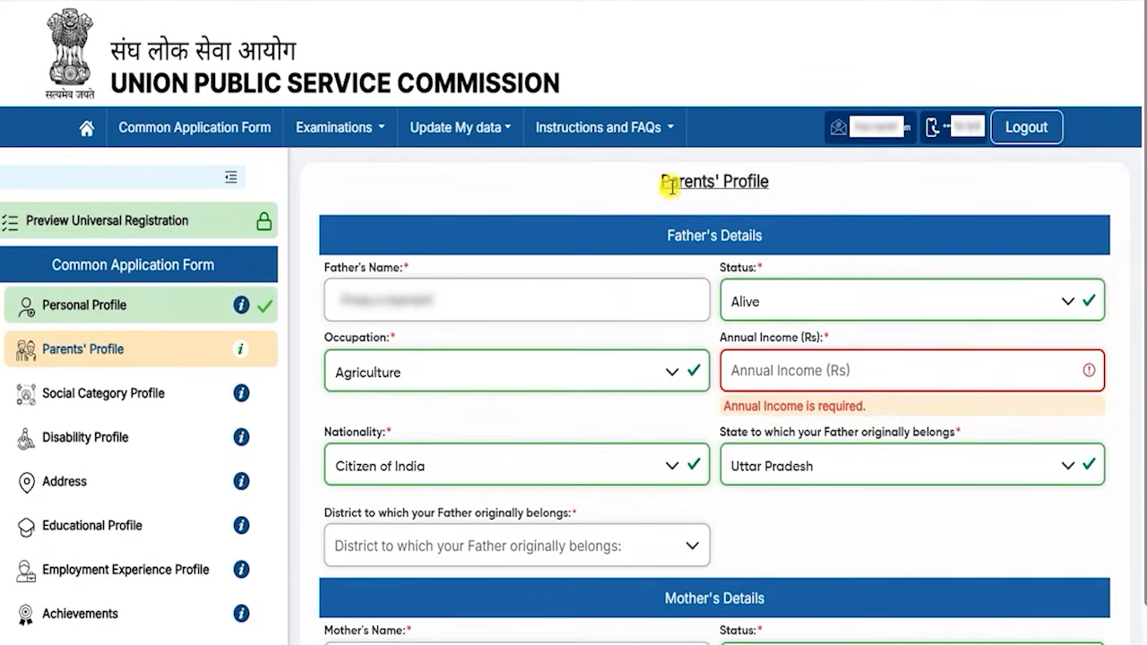
# - Keep the father's status as Alive and occupation as Agriculture
pyautogui.moveTo(672, 183); pyautogui.dragTo(756, 184)
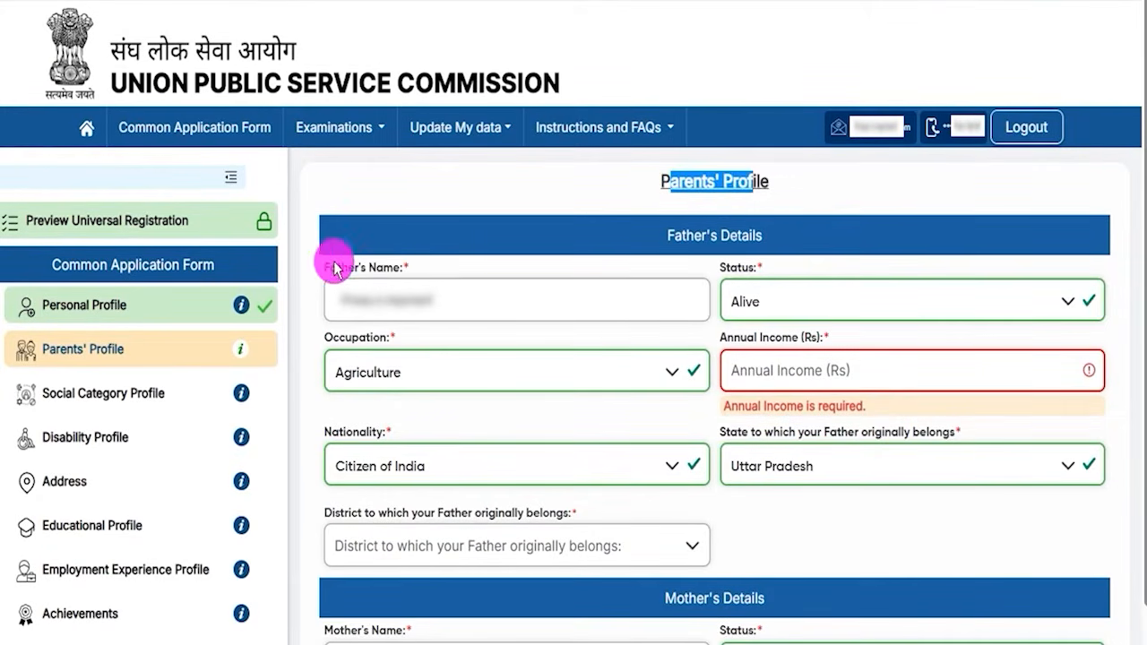
pyautogui.moveTo(326, 267); pyautogui.dragTo(388, 271)
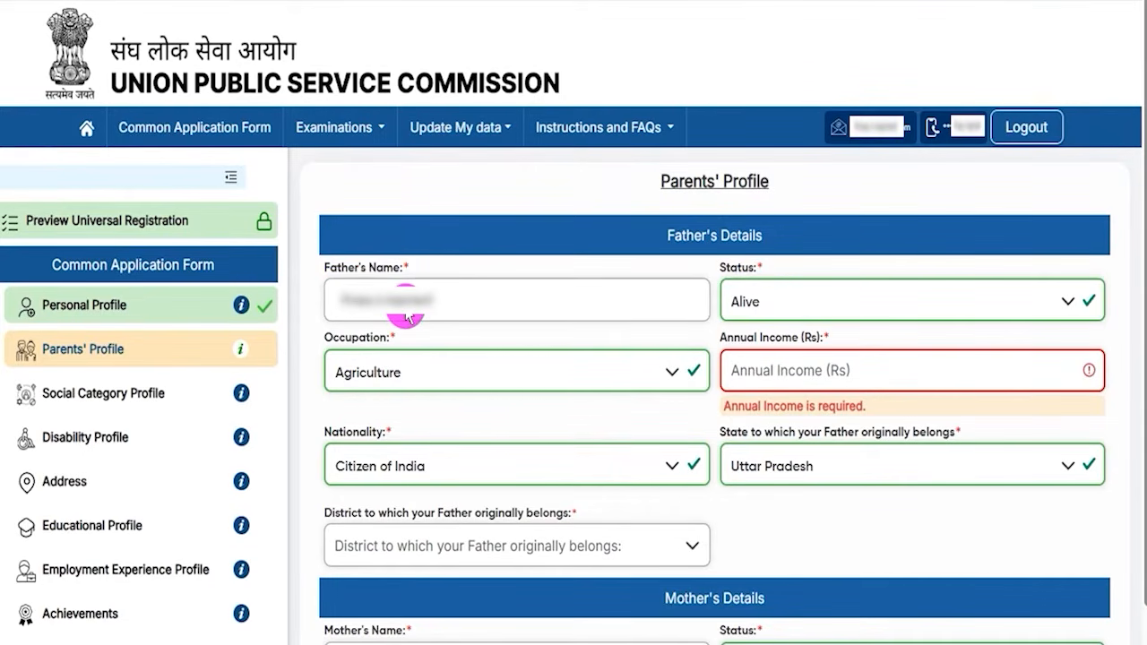
pyautogui.click(761, 299)
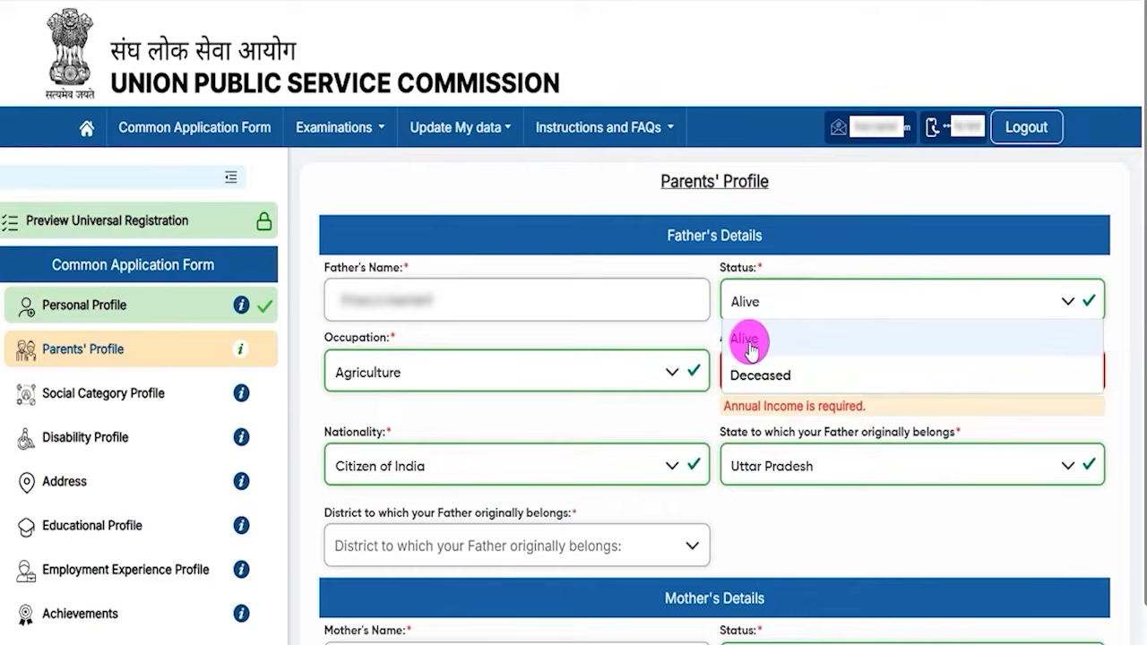
pyautogui.click(750, 342)
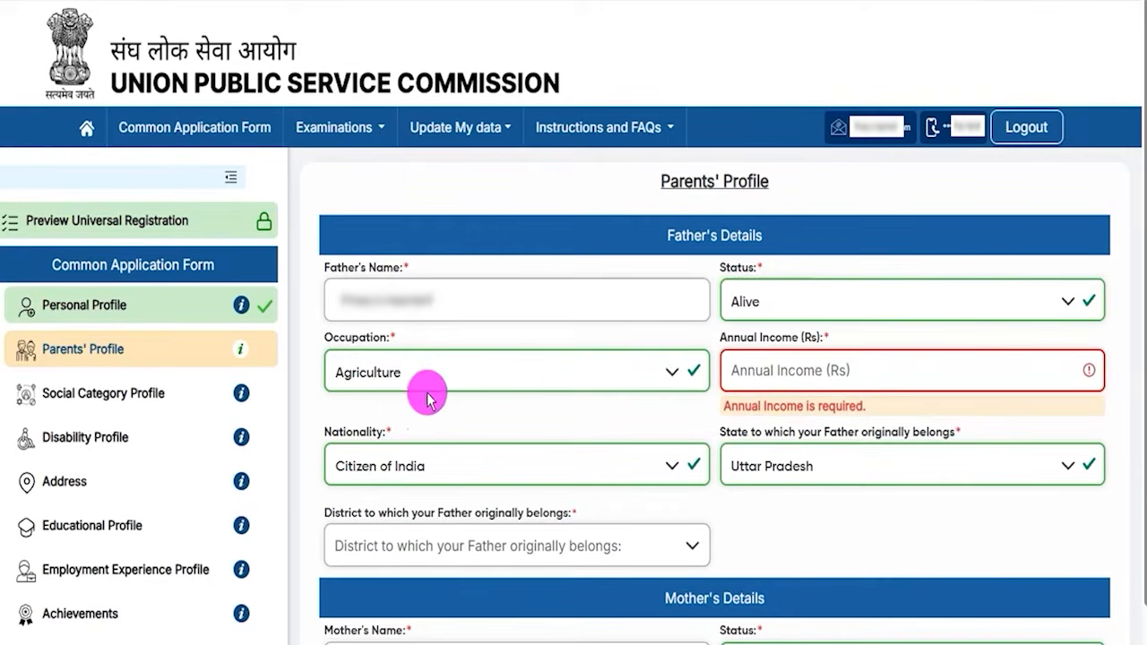
pyautogui.click(399, 374)
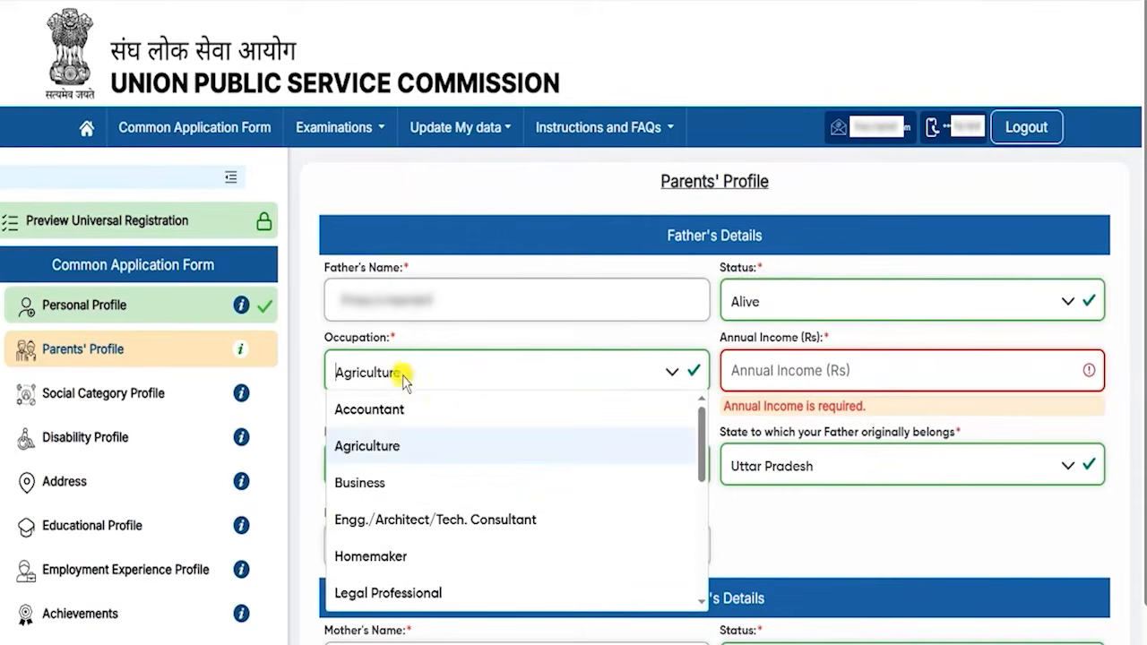
pyautogui.click(370, 448)
pyautogui.click(797, 371)
pyautogui.moveTo(747, 338); pyautogui.dragTo(772, 341)
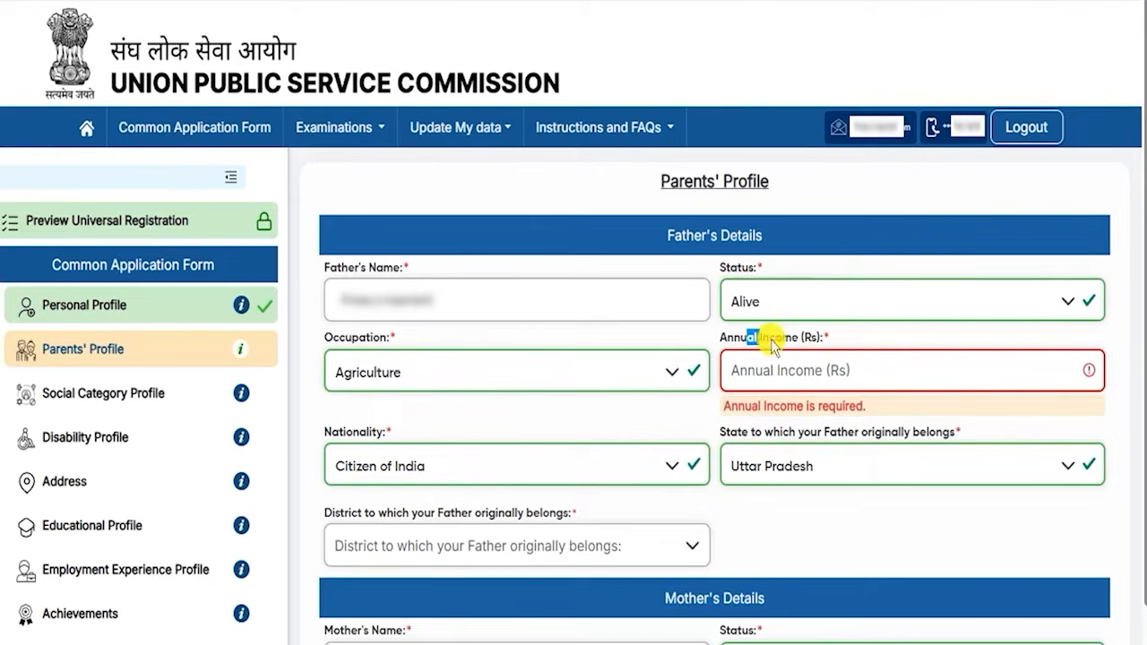
# - Confirm the father's nationality Citizen of India and state Uttar Pradesh, leaving district unselected
pyautogui.click(396, 463)
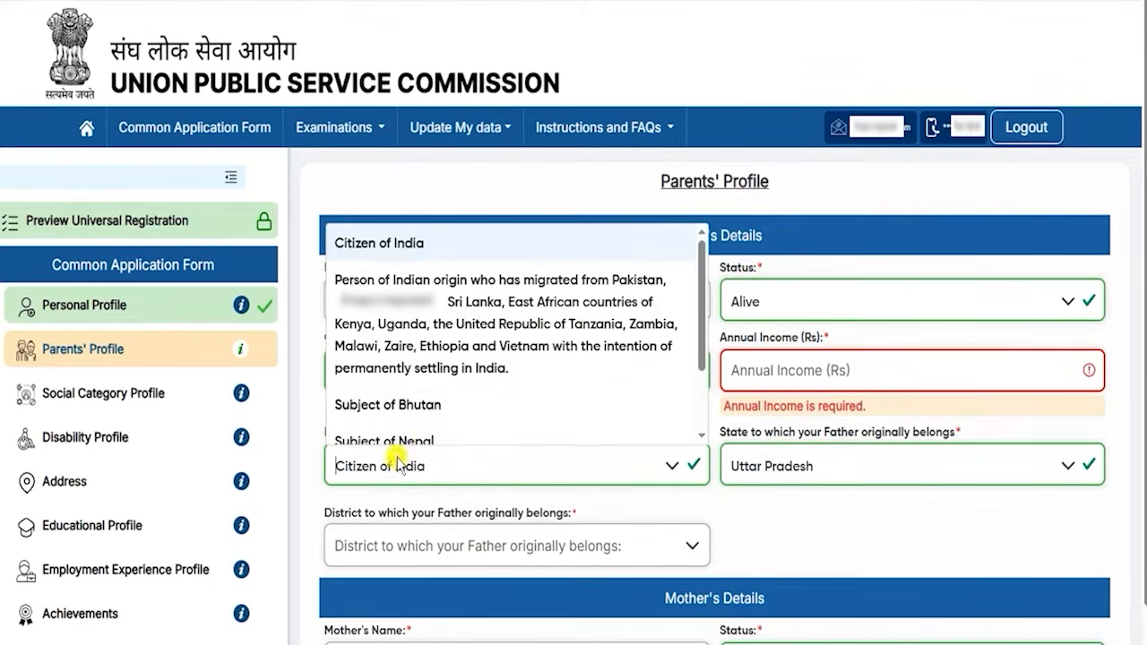
pyautogui.click(376, 244)
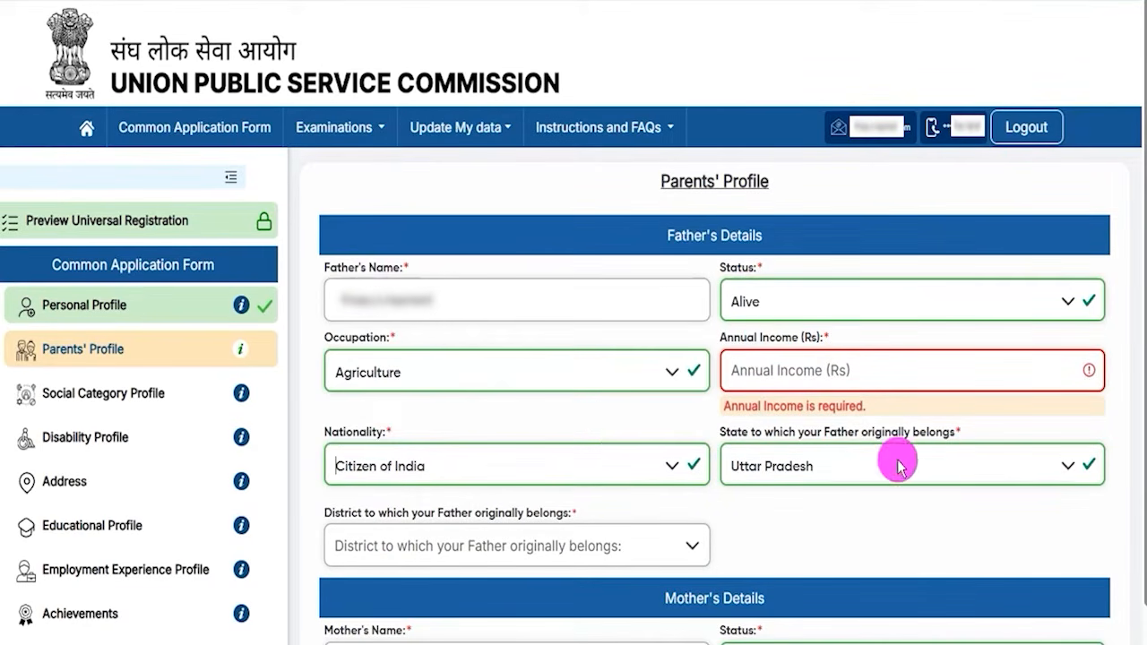
pyautogui.click(845, 466)
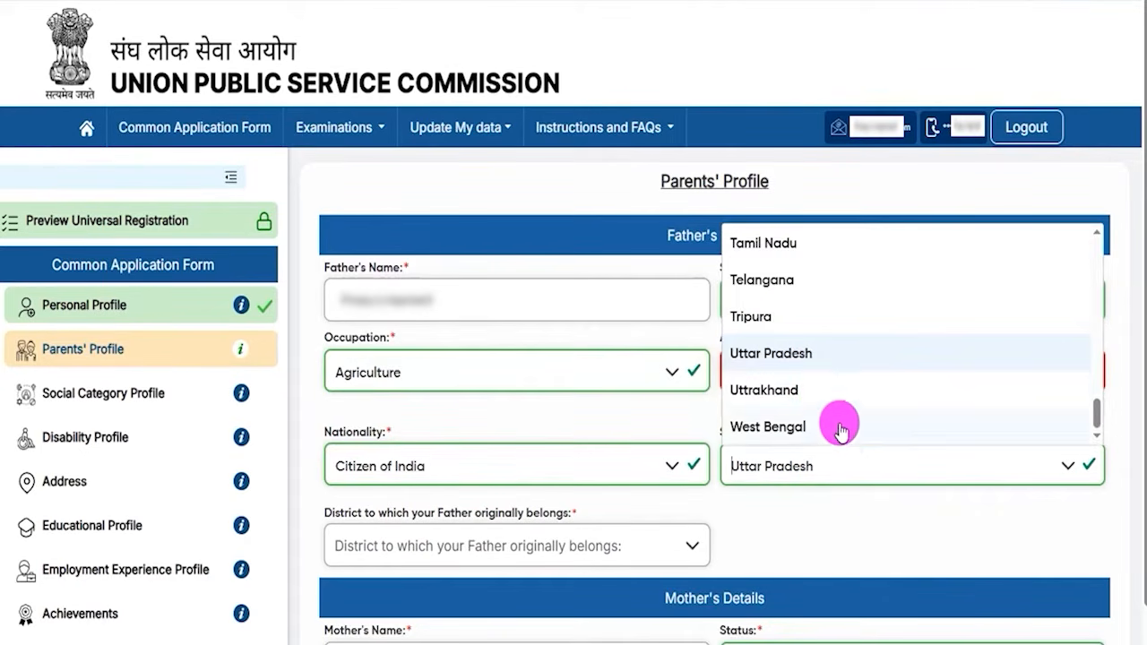
pyautogui.click(781, 353)
pyautogui.click(426, 552)
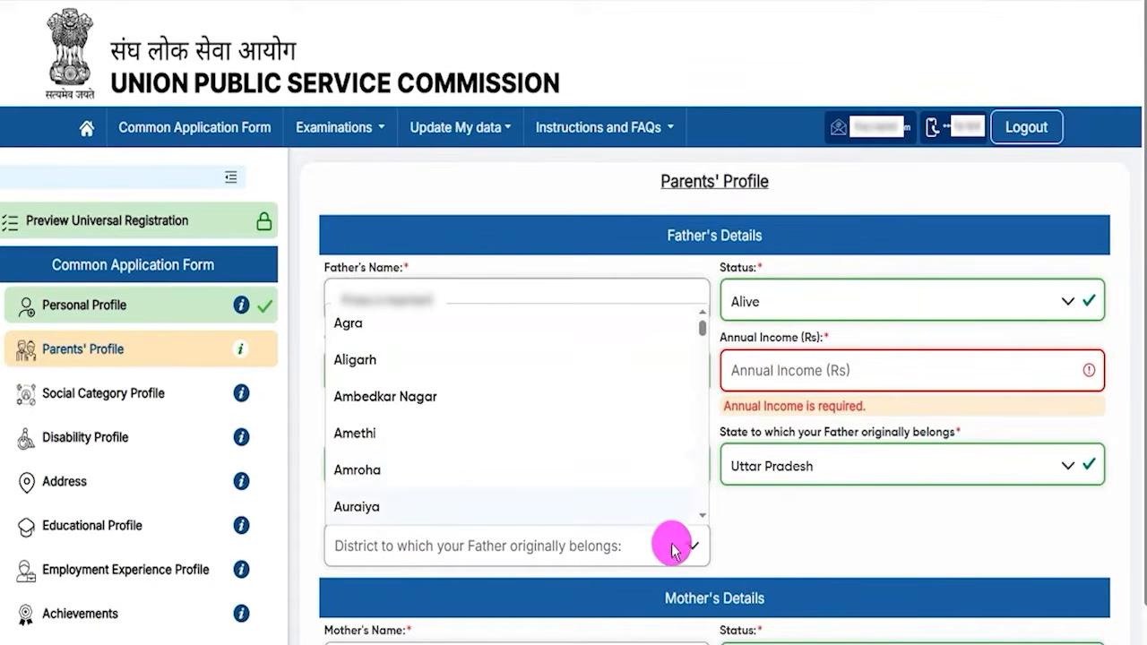
pyautogui.click(733, 532)
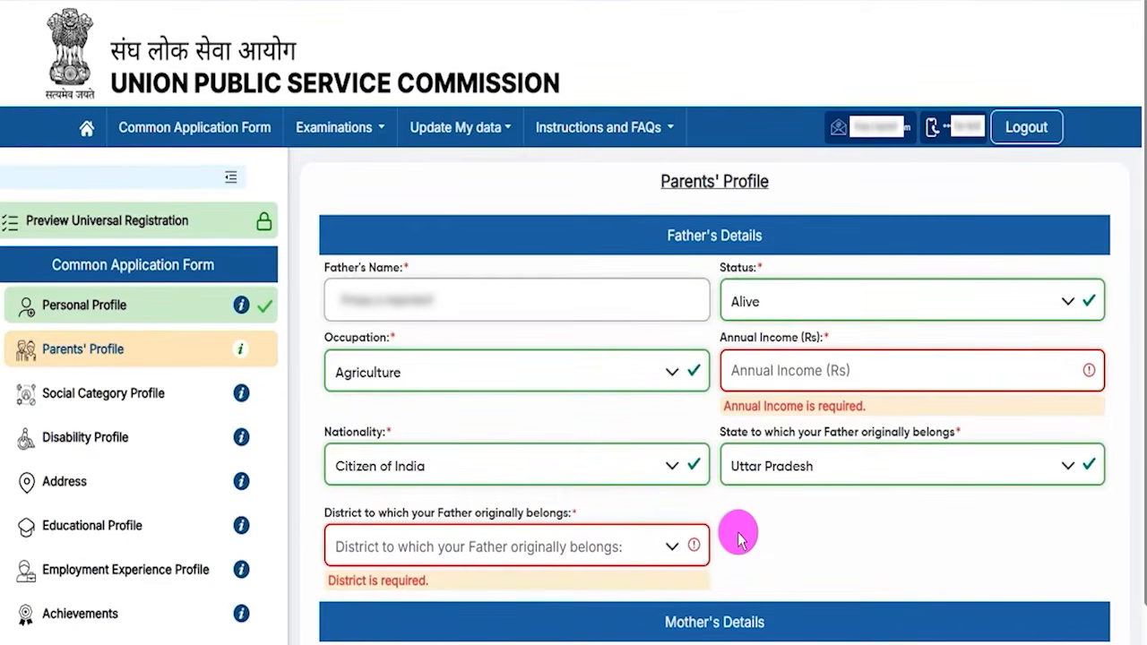
pyautogui.moveTo(667, 622); pyautogui.dragTo(753, 622)
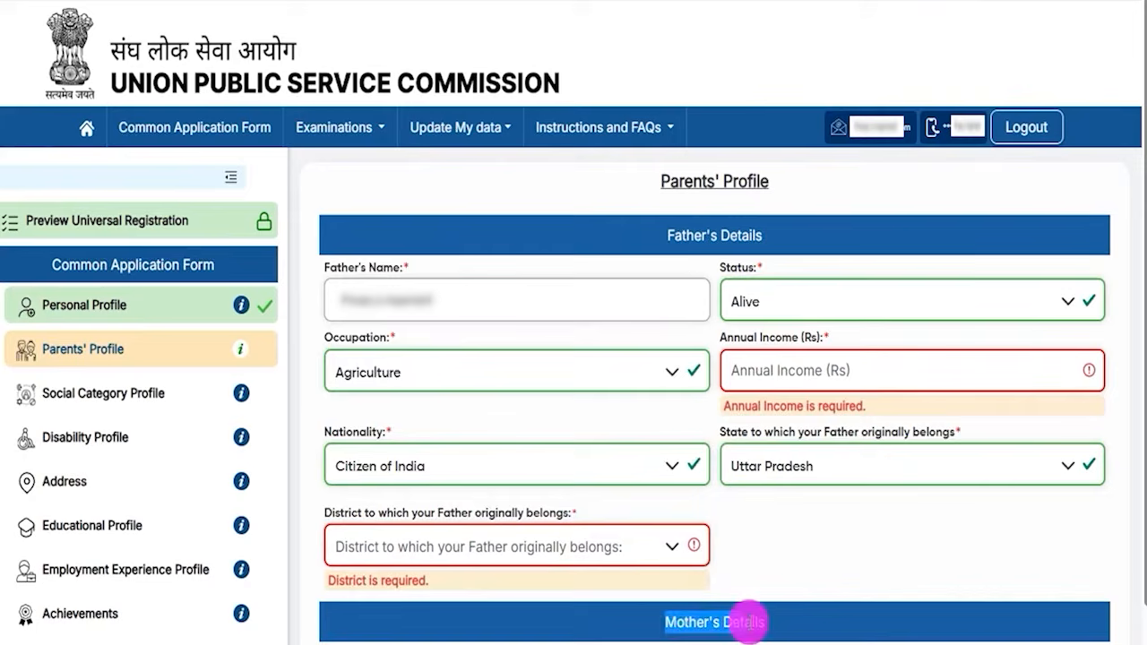
pyautogui.scroll(-4, 780, 601)
# - Keep the mother's status as Alive and set her occupation to Agriculture
pyautogui.click(797, 593)
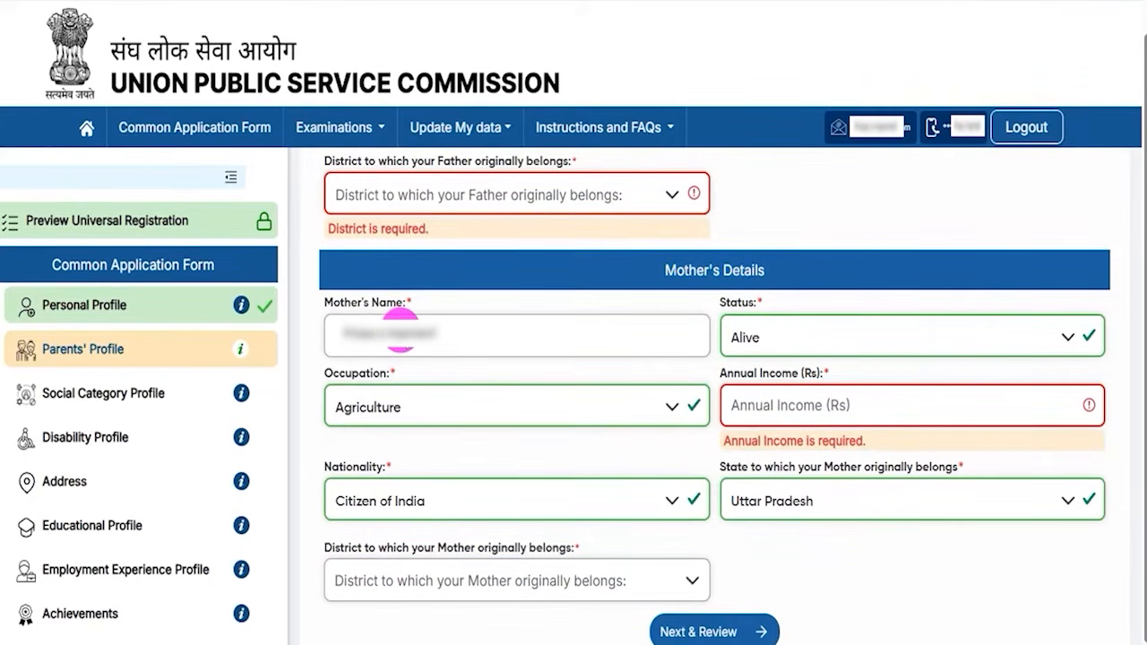
pyautogui.click(780, 333)
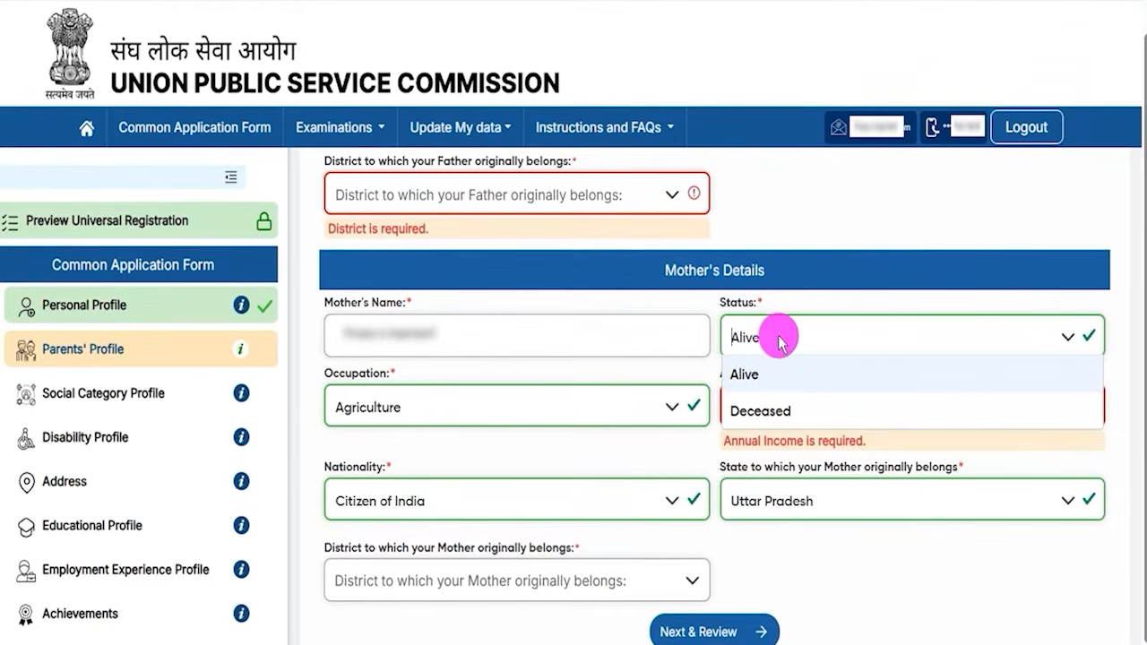
pyautogui.click(757, 377)
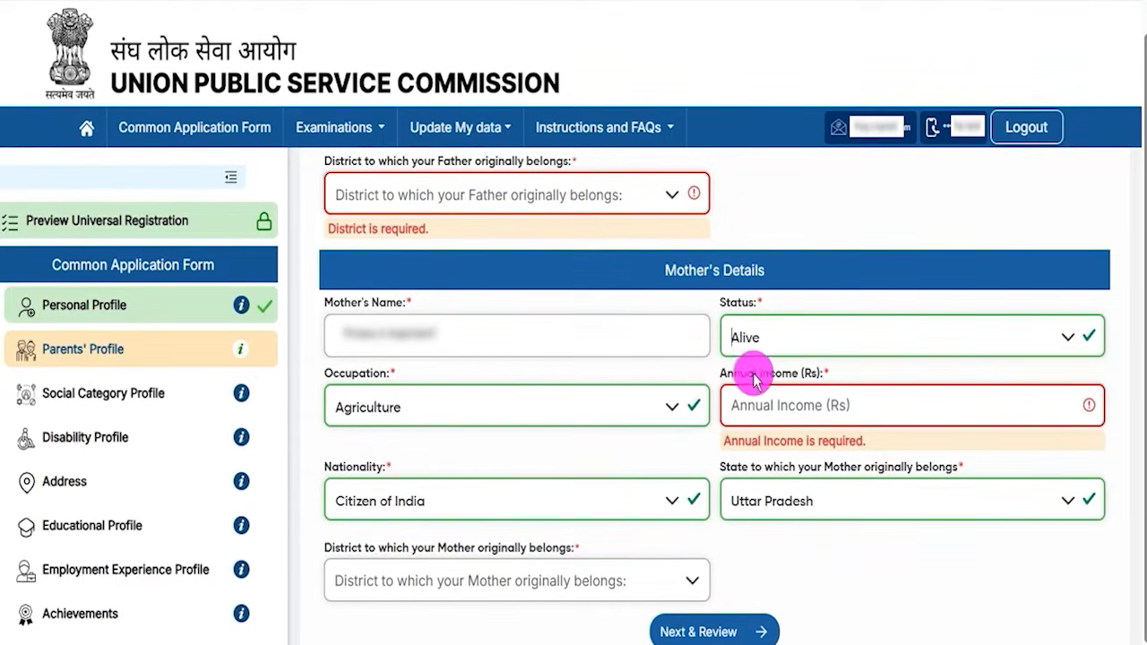
pyautogui.click(394, 417)
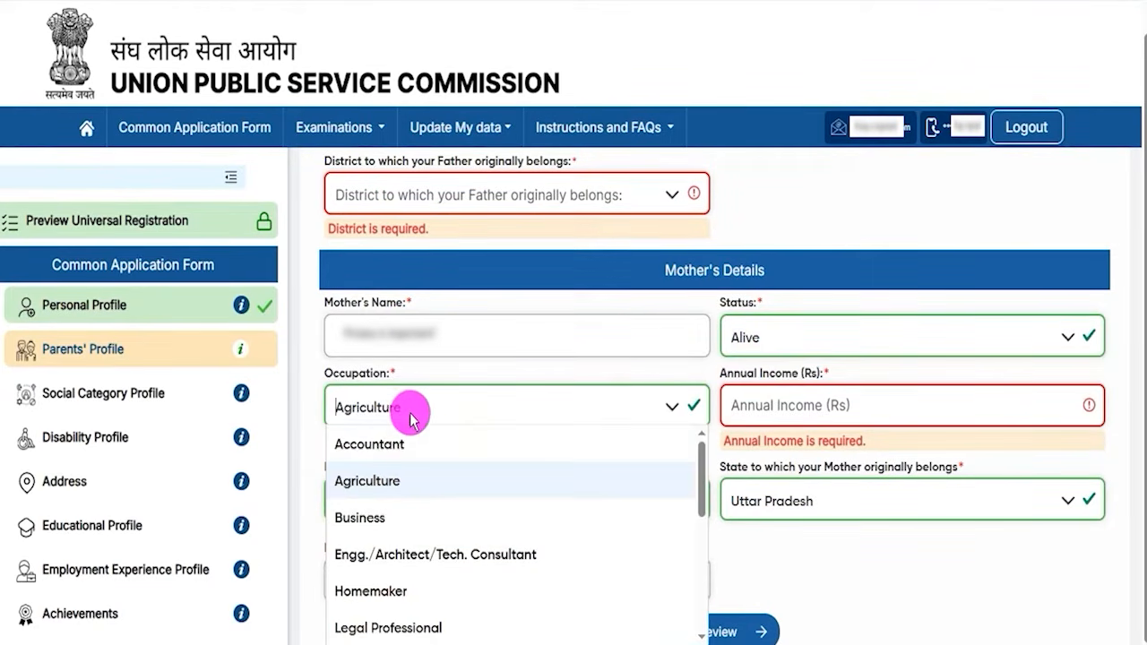
pyautogui.click(374, 482)
pyautogui.moveTo(743, 371); pyautogui.dragTo(796, 387)
pyautogui.click(776, 400)
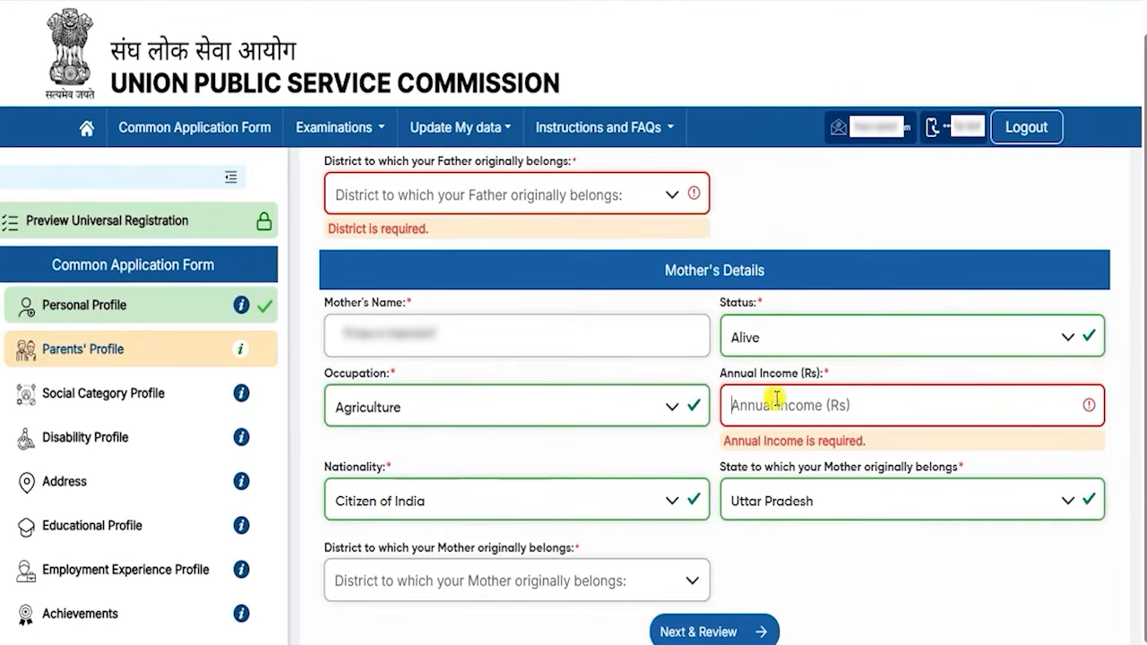
# - Confirm the mother's nationality as Citizen of India and state Uttar Pradesh; her district list is empty
pyautogui.click(382, 498)
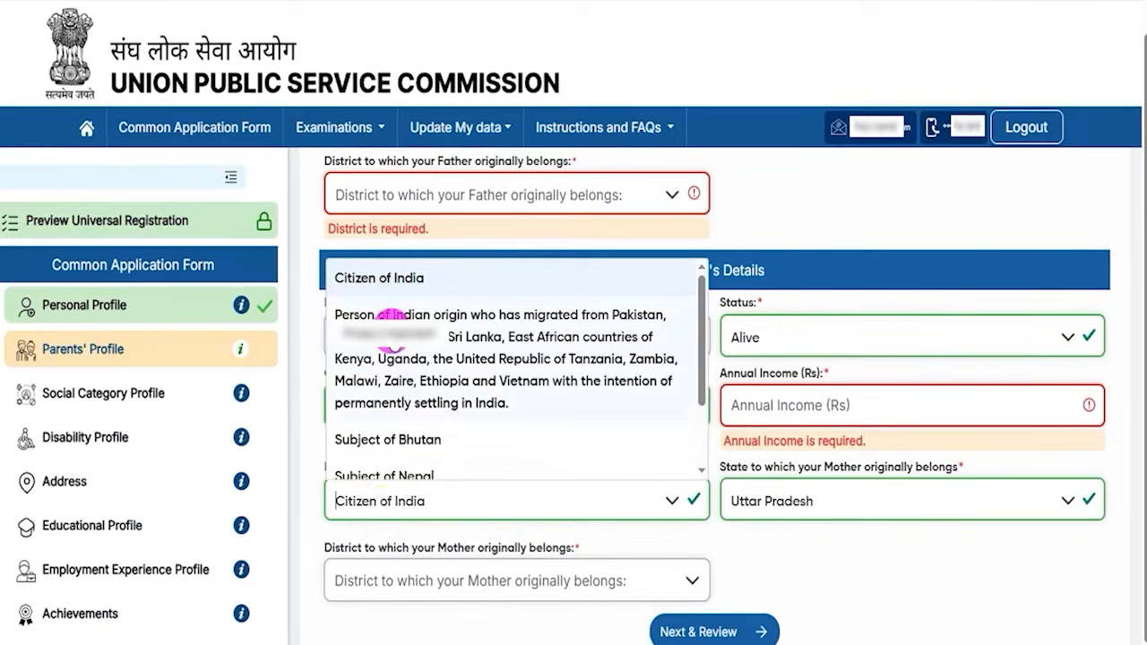
pyautogui.click(374, 278)
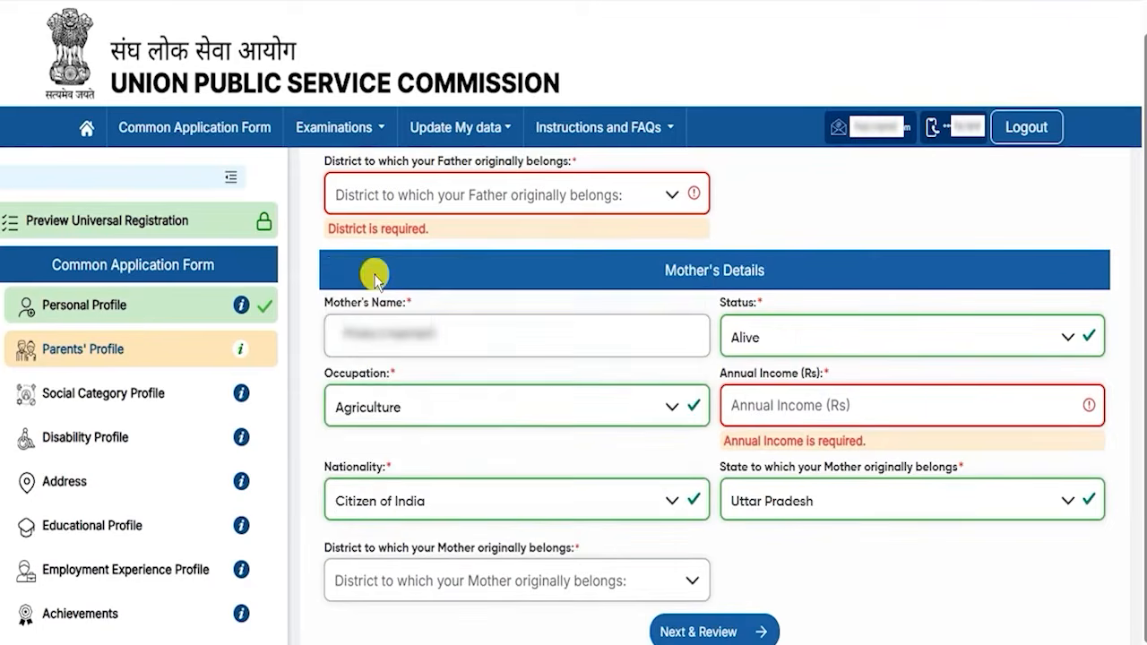
pyautogui.click(834, 507)
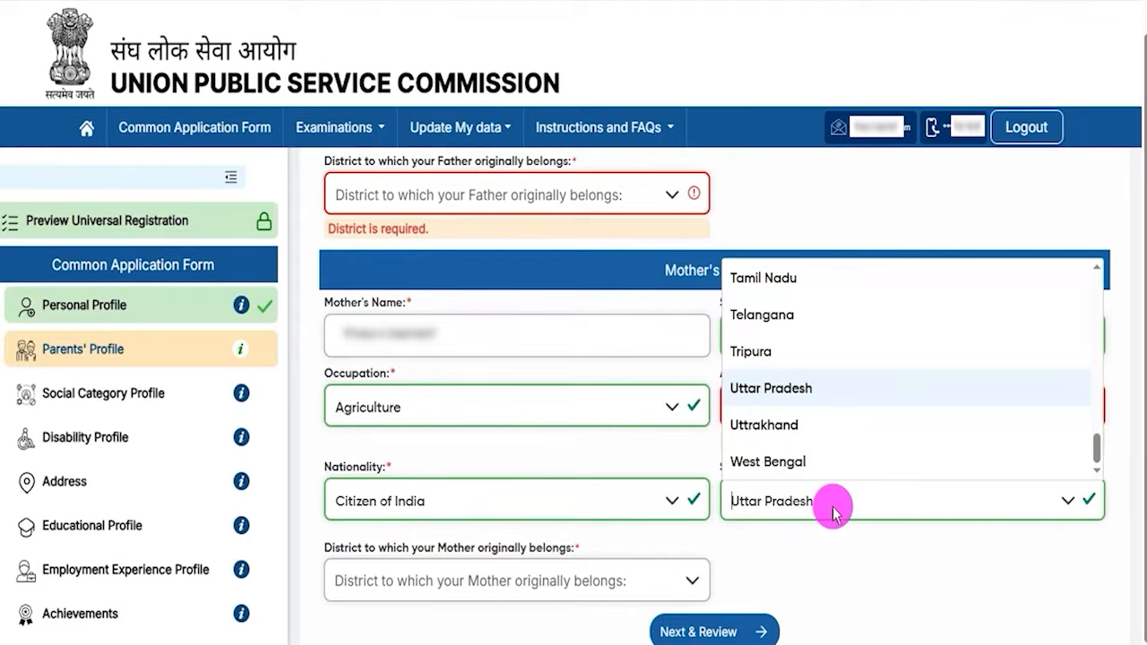
pyautogui.click(391, 579)
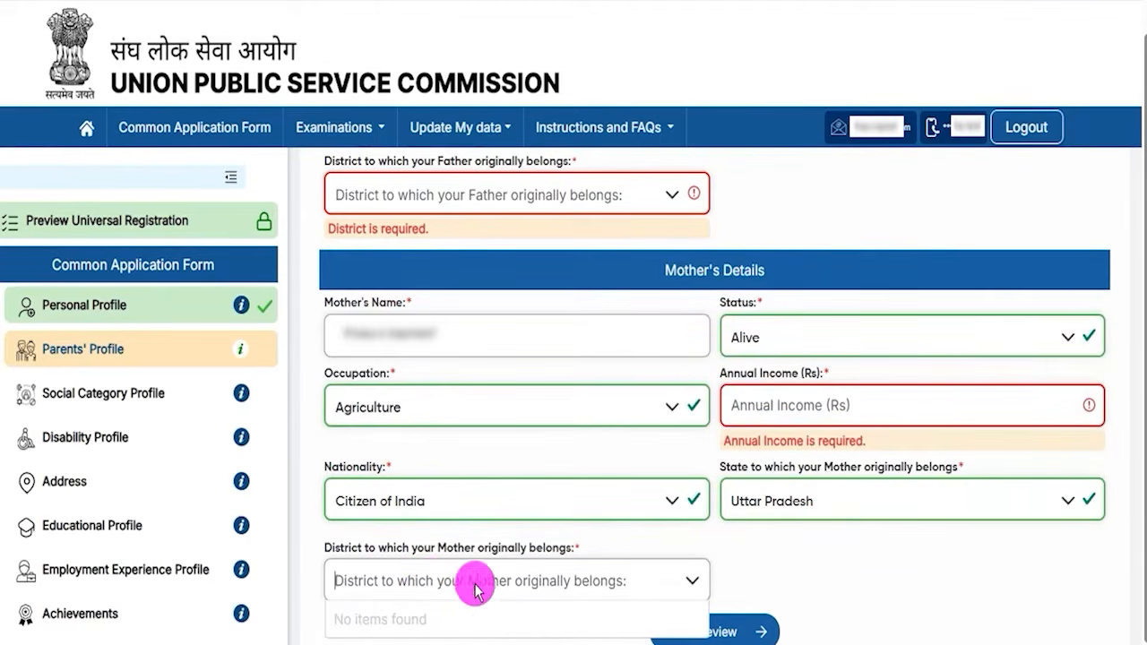
pyautogui.click(838, 584)
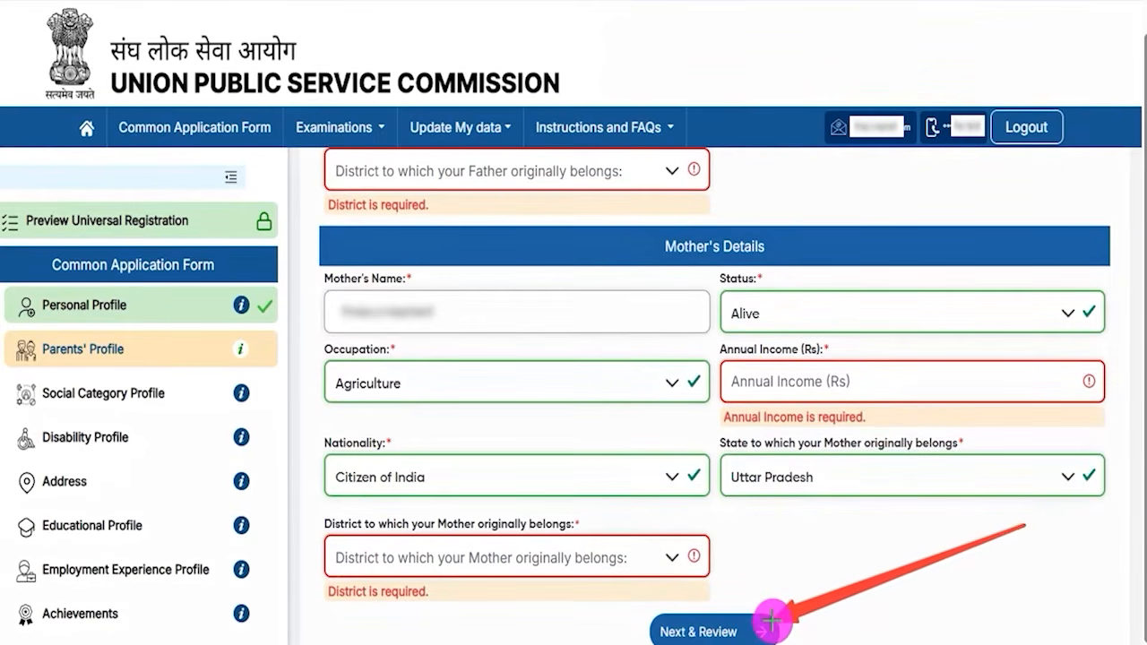
pyautogui.click(769, 628)
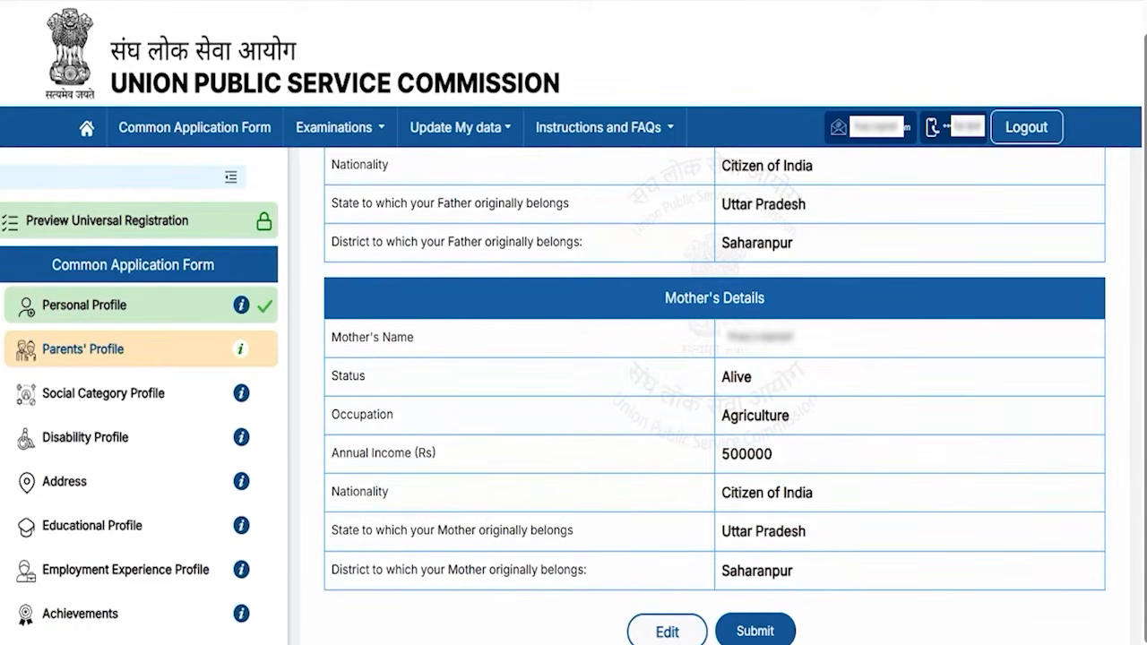
# - Look over the parents' review table and submit the Parents' Profile
pyautogui.moveTo(450, 601); pyautogui.dragTo(600, 623)
pyautogui.moveTo(980, 548); pyautogui.dragTo(801, 620)
pyautogui.click(757, 631)
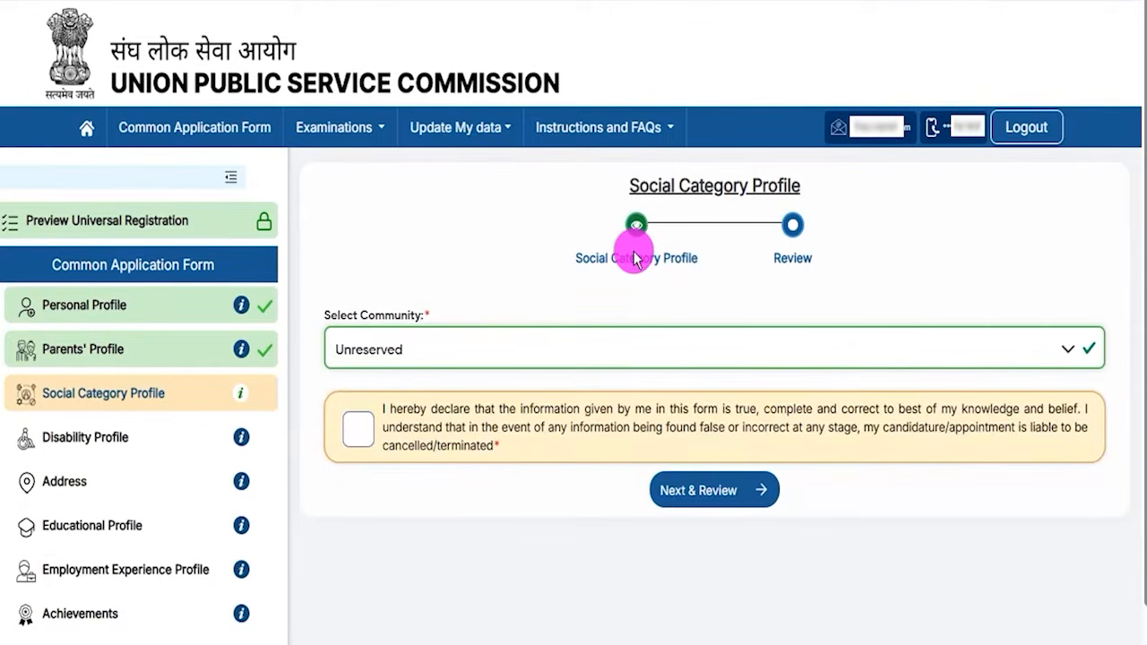
# - Choose ST as the community on the Social Category Profile and visit the certificate fields
pyautogui.moveTo(649, 187); pyautogui.dragTo(782, 186)
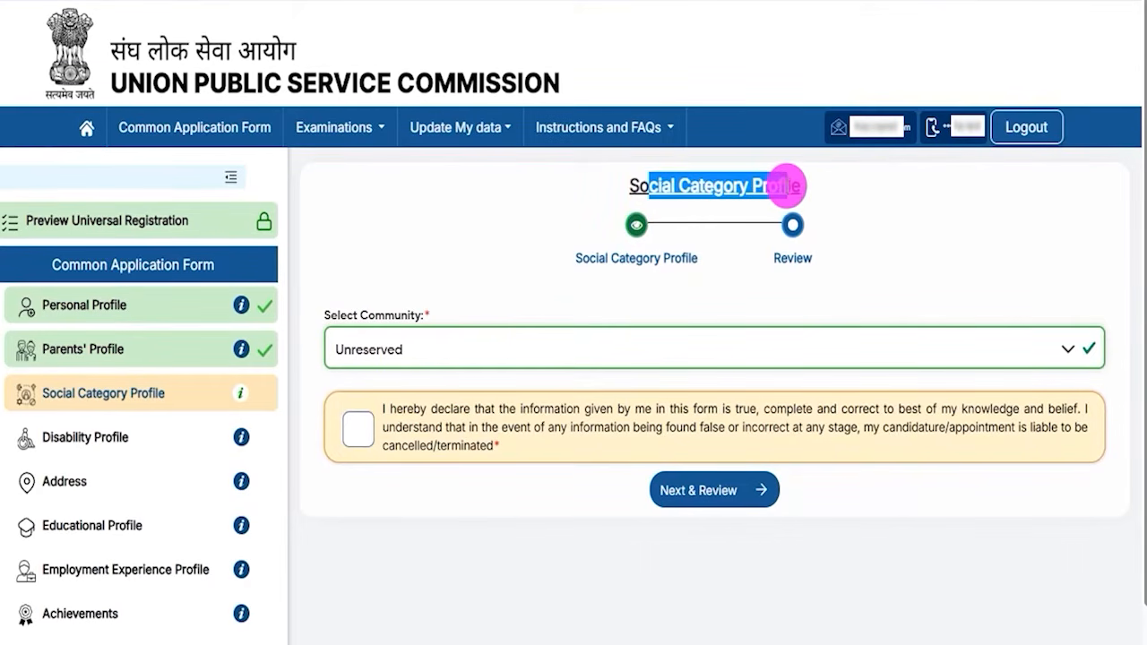
pyautogui.click(445, 350)
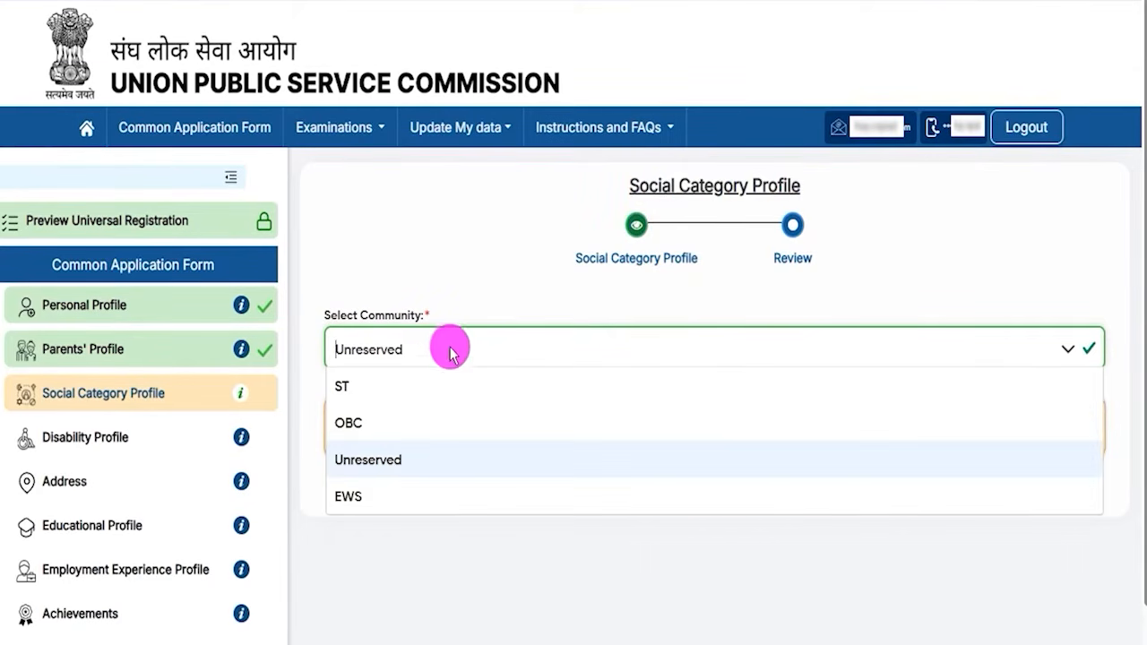
pyautogui.click(345, 388)
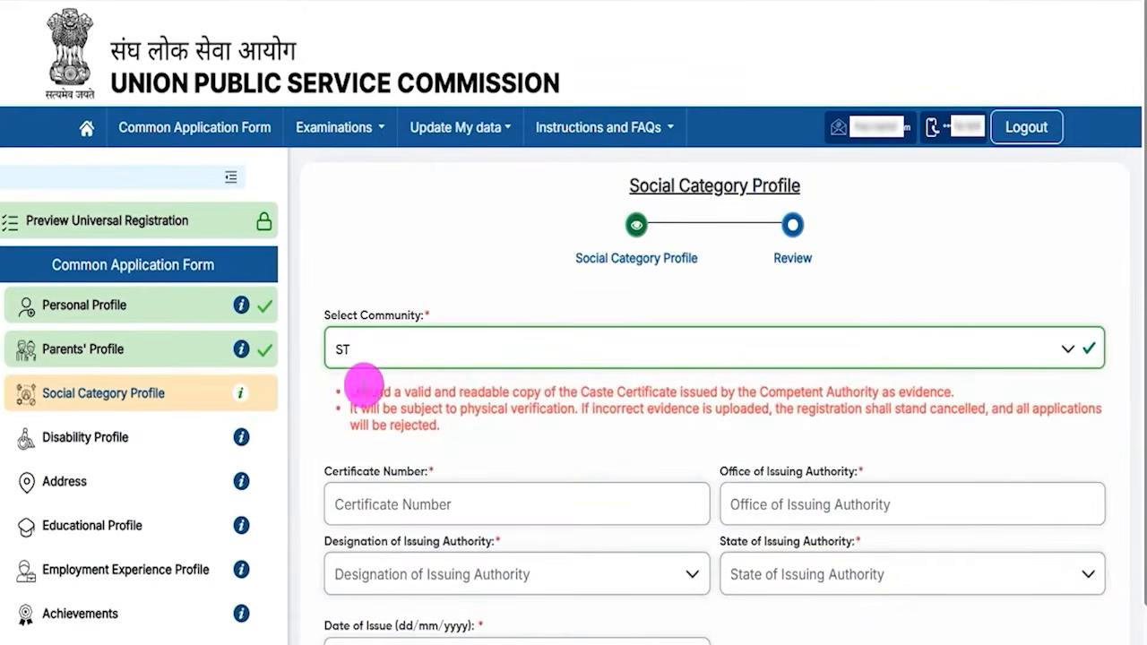
pyautogui.moveTo(341, 478); pyautogui.dragTo(397, 499)
pyautogui.click(512, 505)
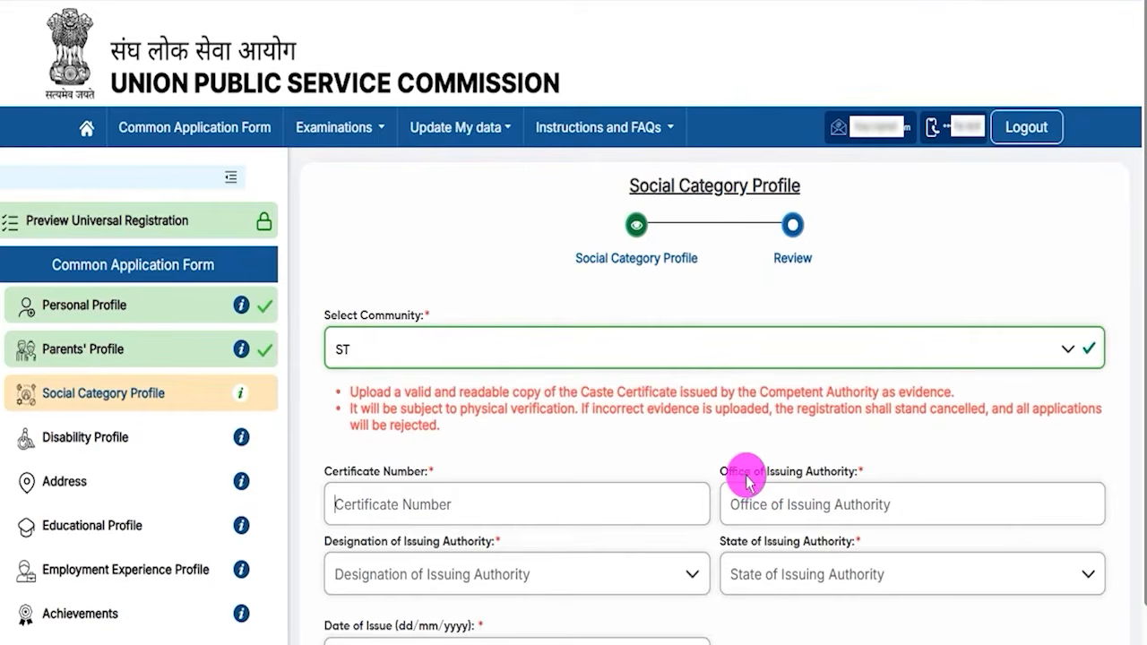
pyautogui.click(807, 501)
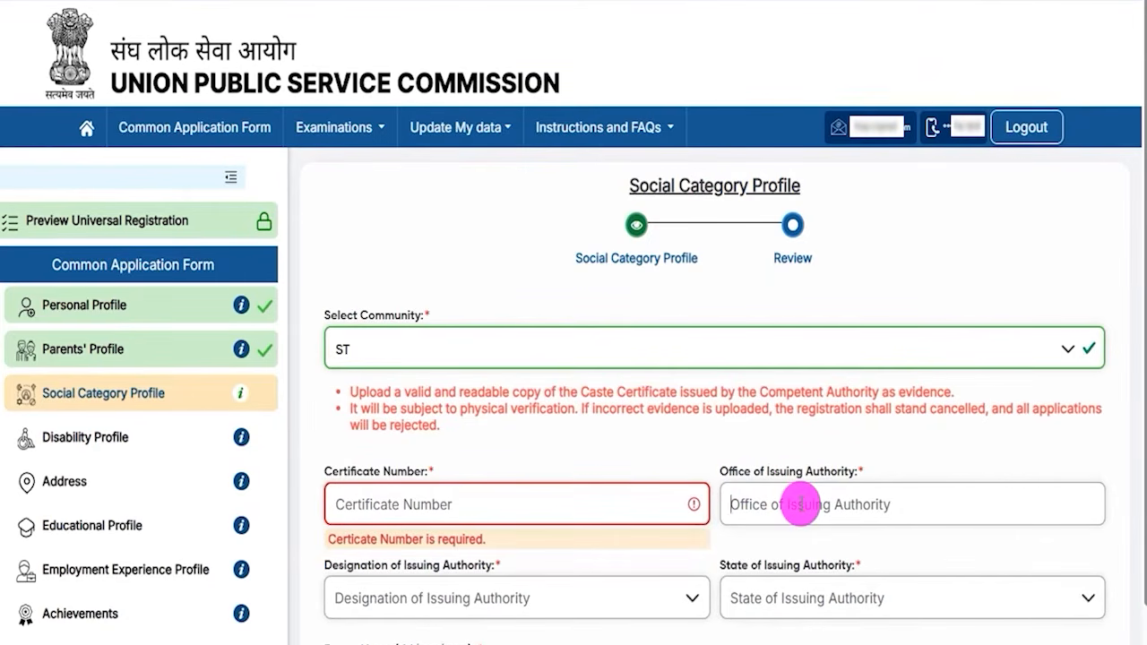
pyautogui.scroll(-5, 801, 504)
pyautogui.scroll(2, 802, 484)
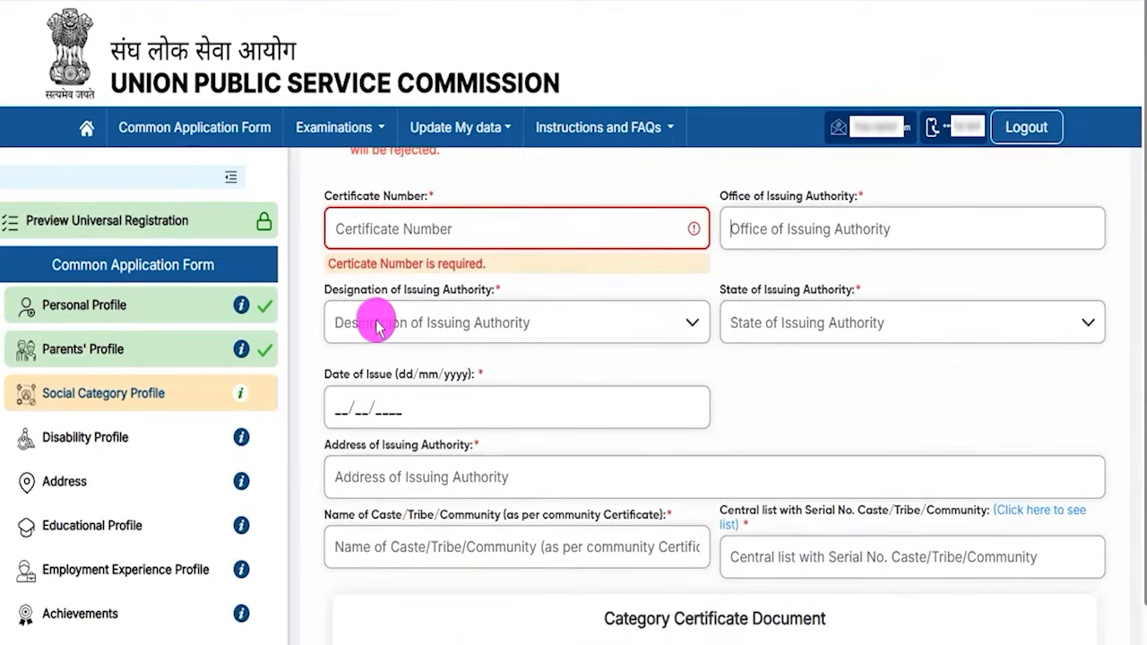
# - Set the issuing authority's designation to Collector and state to Uttar Pradesh
pyautogui.moveTo(348, 300); pyautogui.dragTo(451, 287)
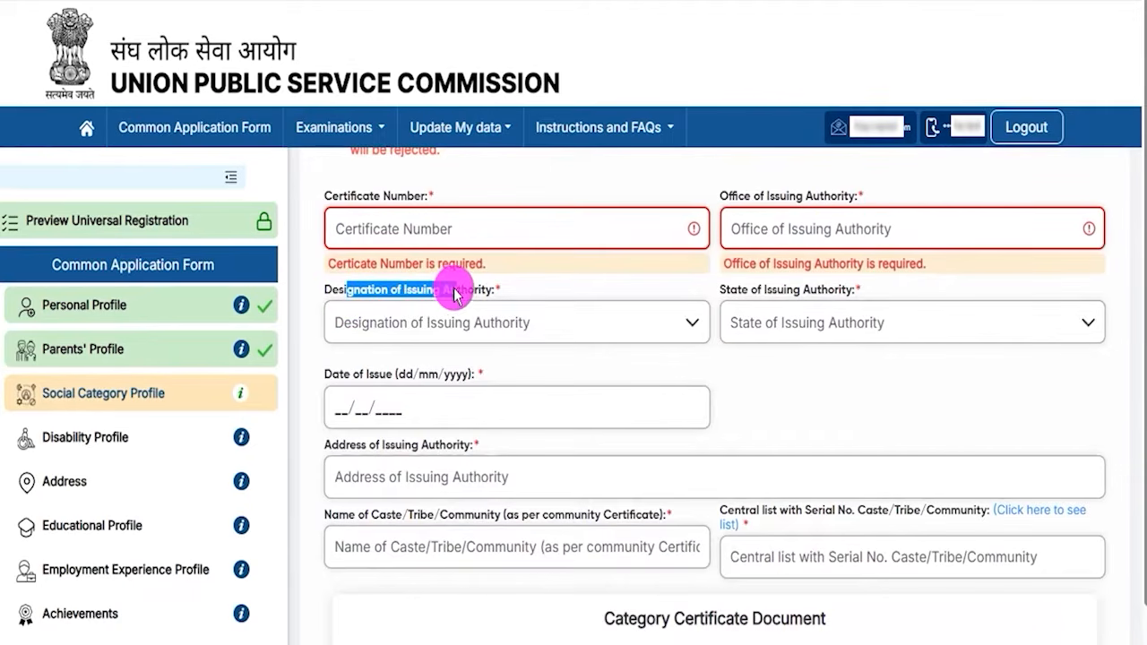
pyautogui.click(420, 323)
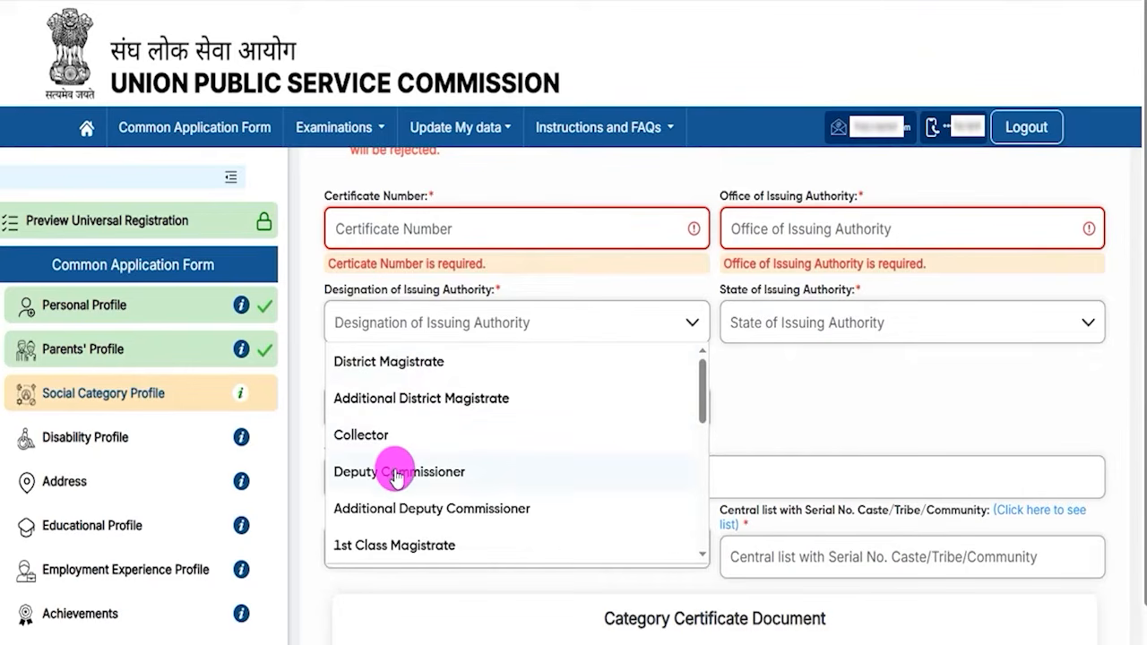
pyautogui.click(376, 435)
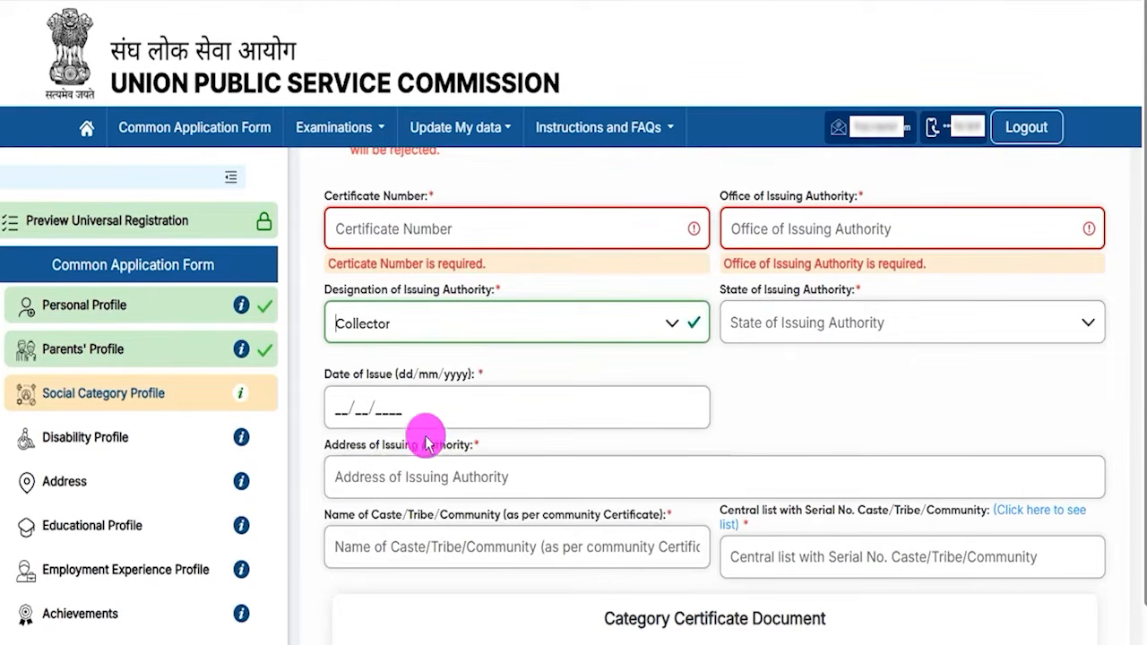
pyautogui.click(869, 323)
pyautogui.scroll(-10, 826, 439)
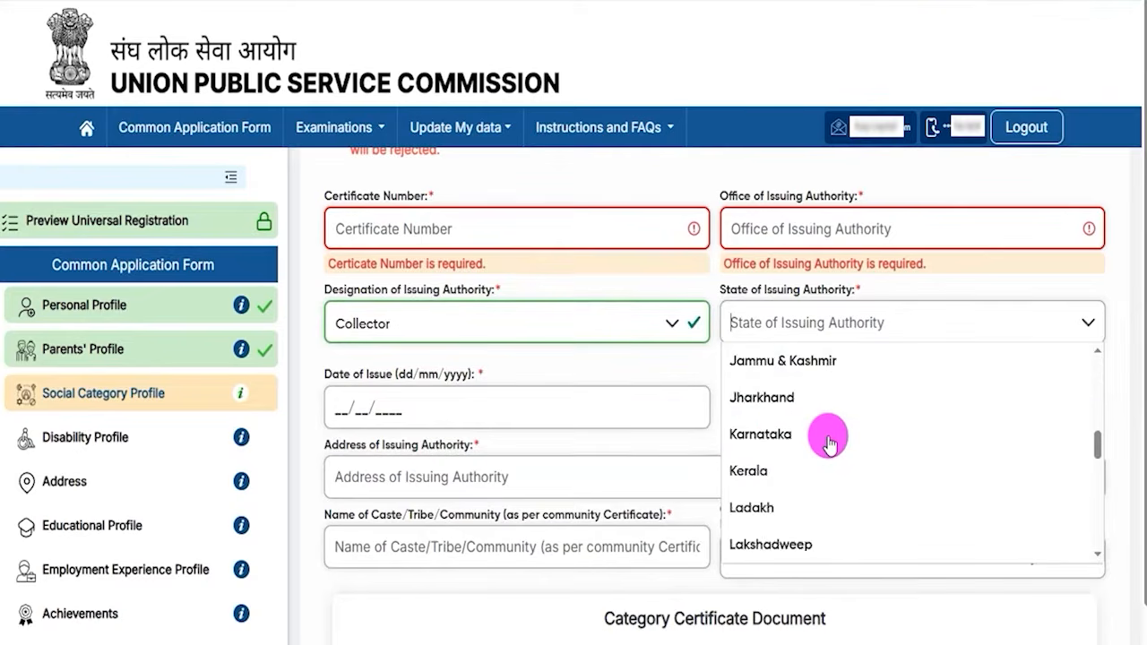
pyautogui.scroll(-3, 764, 509)
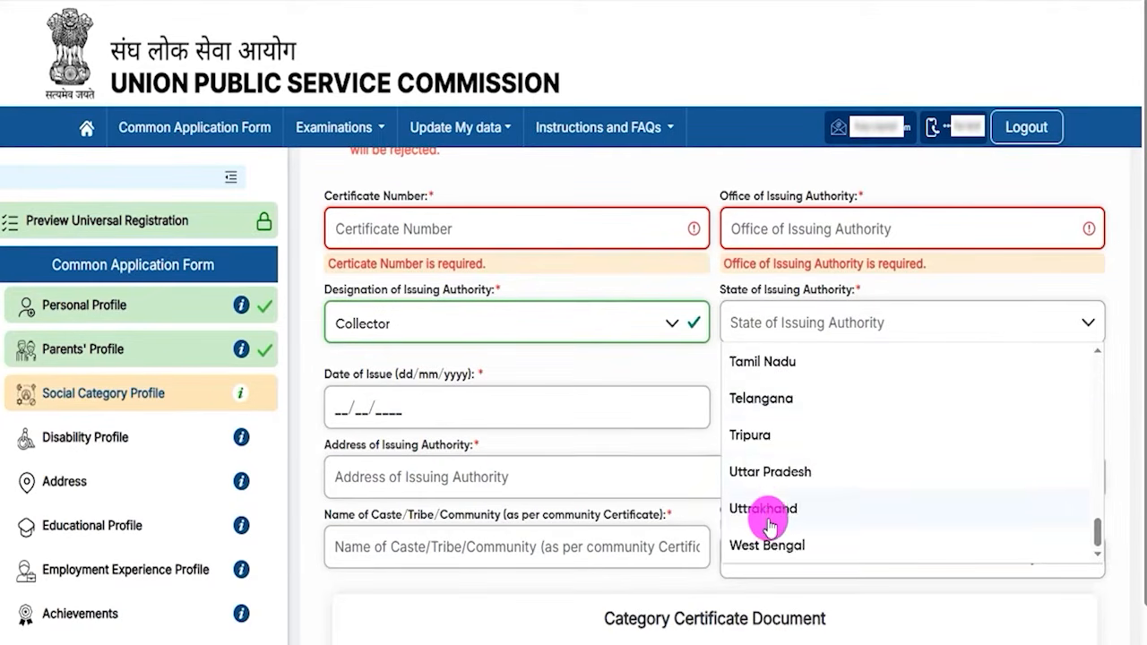
pyautogui.click(768, 471)
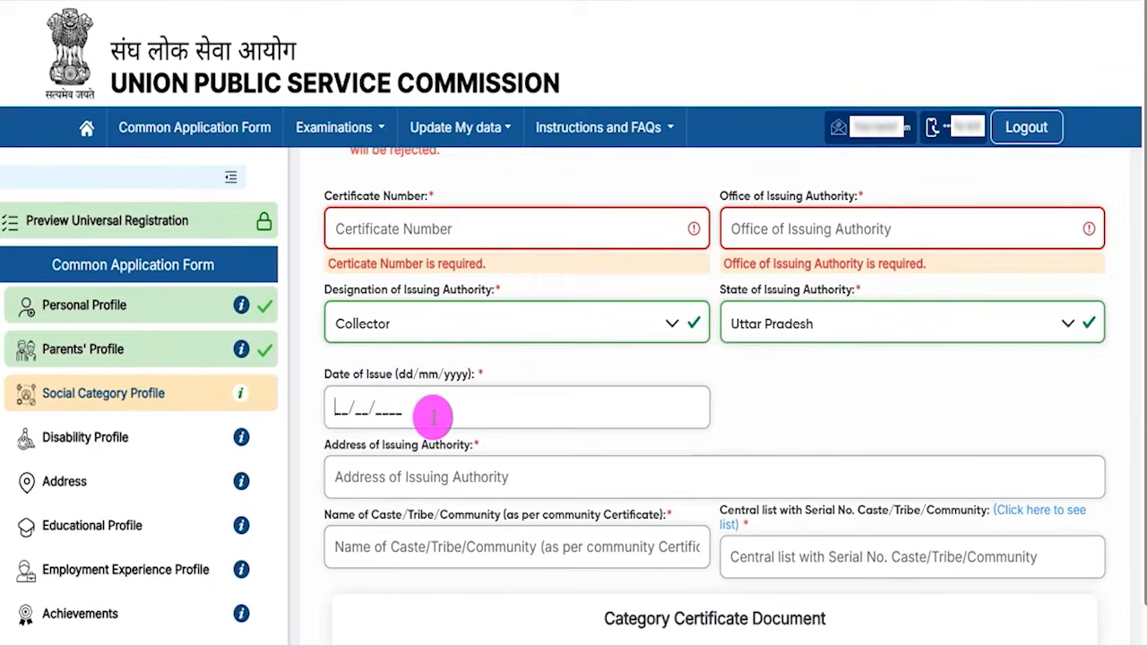
# - Leave Date of Issue, caste/tribe name and Central list serial number empty, showing required flags
pyautogui.scroll(-2, 431, 415)
pyautogui.moveTo(357, 263); pyautogui.dragTo(437, 293)
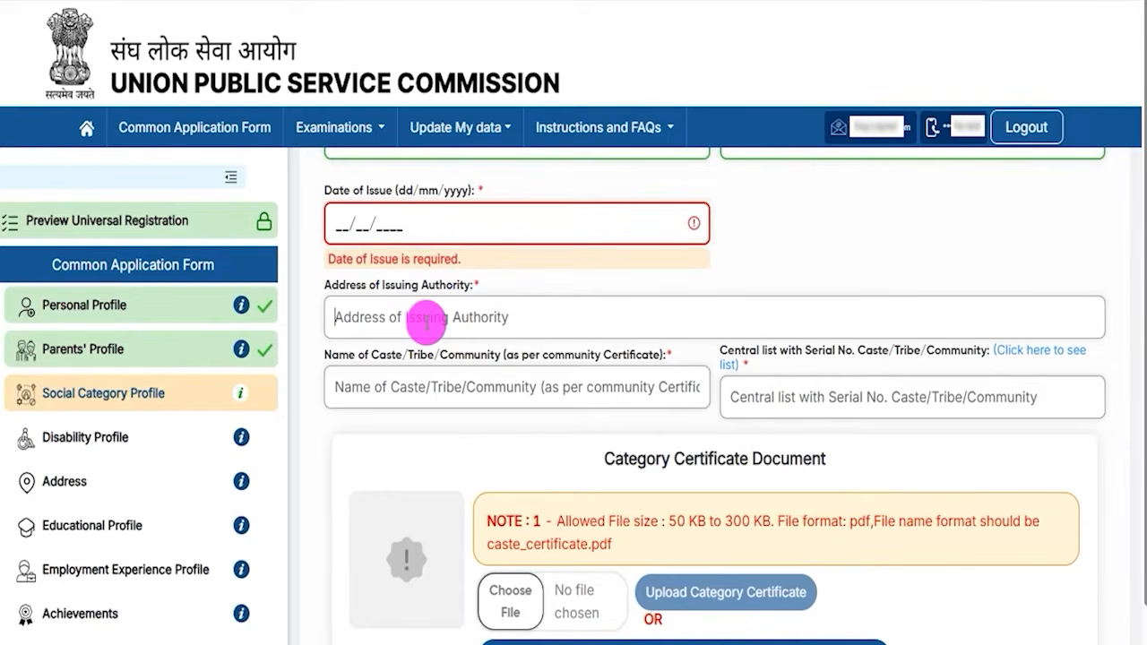
pyautogui.moveTo(439, 355); pyautogui.dragTo(463, 412)
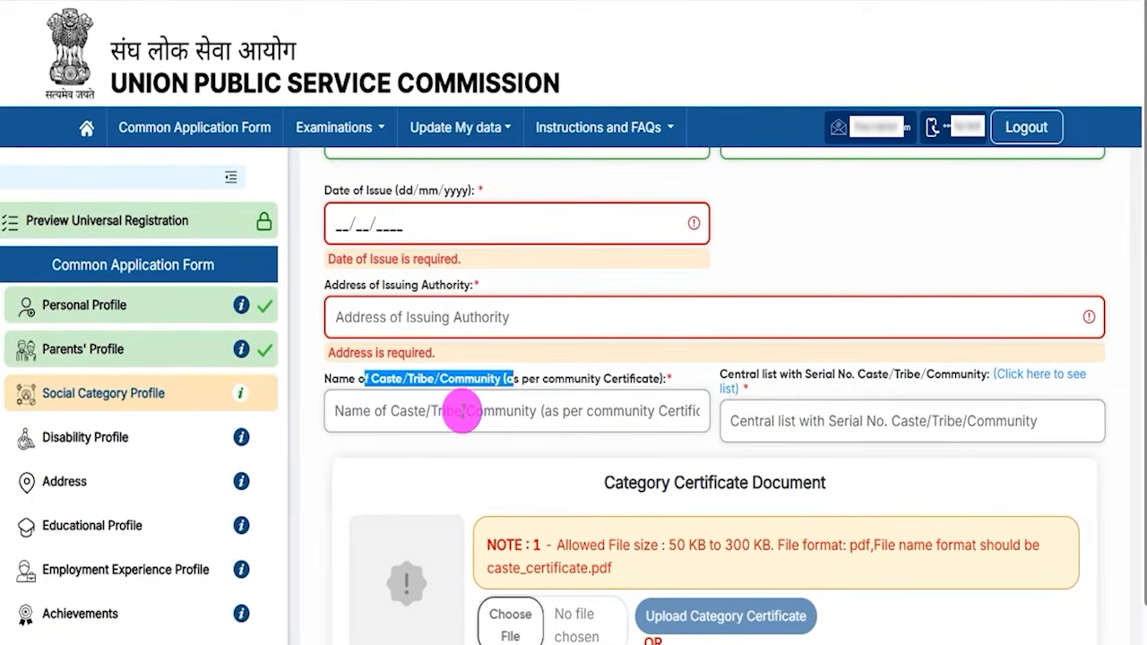
pyautogui.click(395, 414)
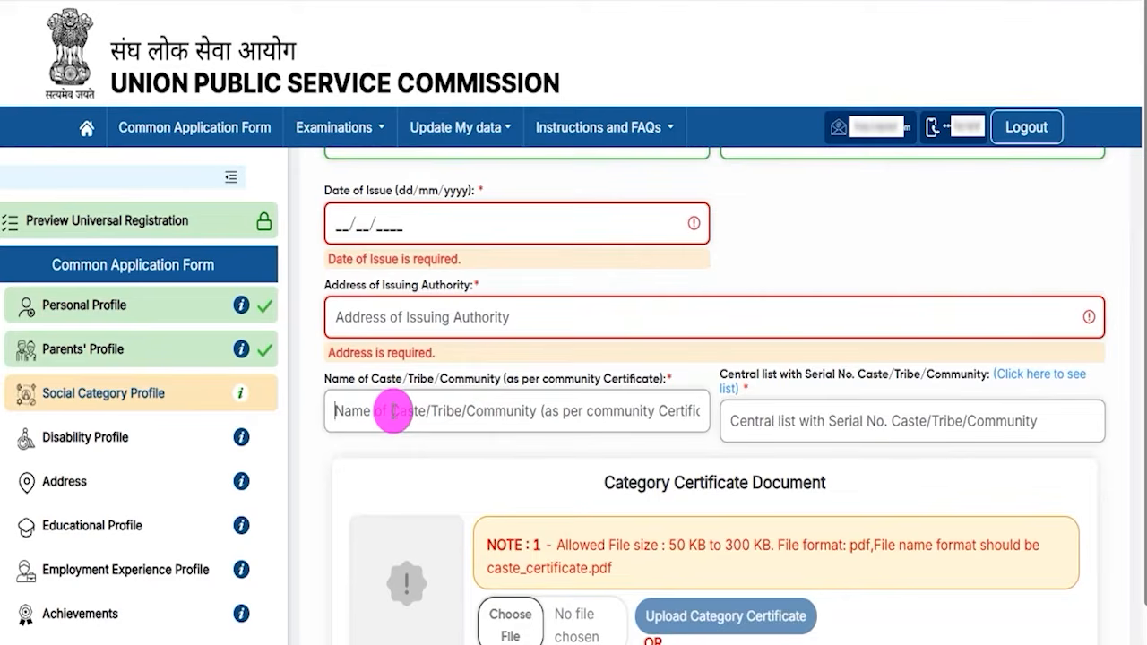
pyautogui.click(452, 380)
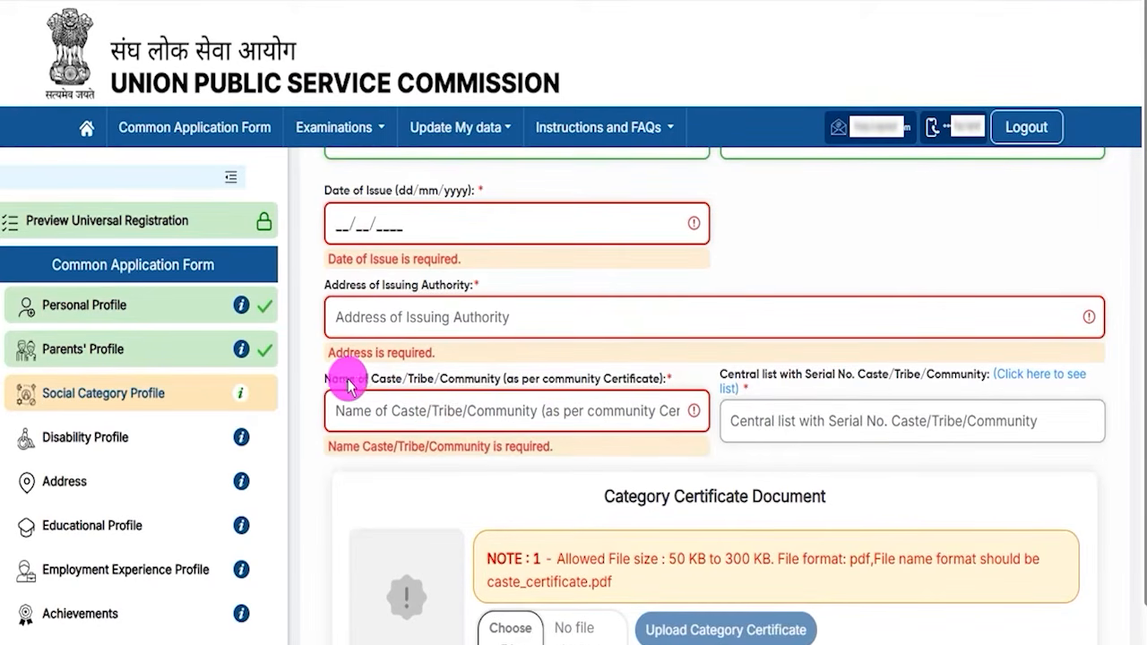
pyautogui.moveTo(337, 381); pyautogui.dragTo(401, 408)
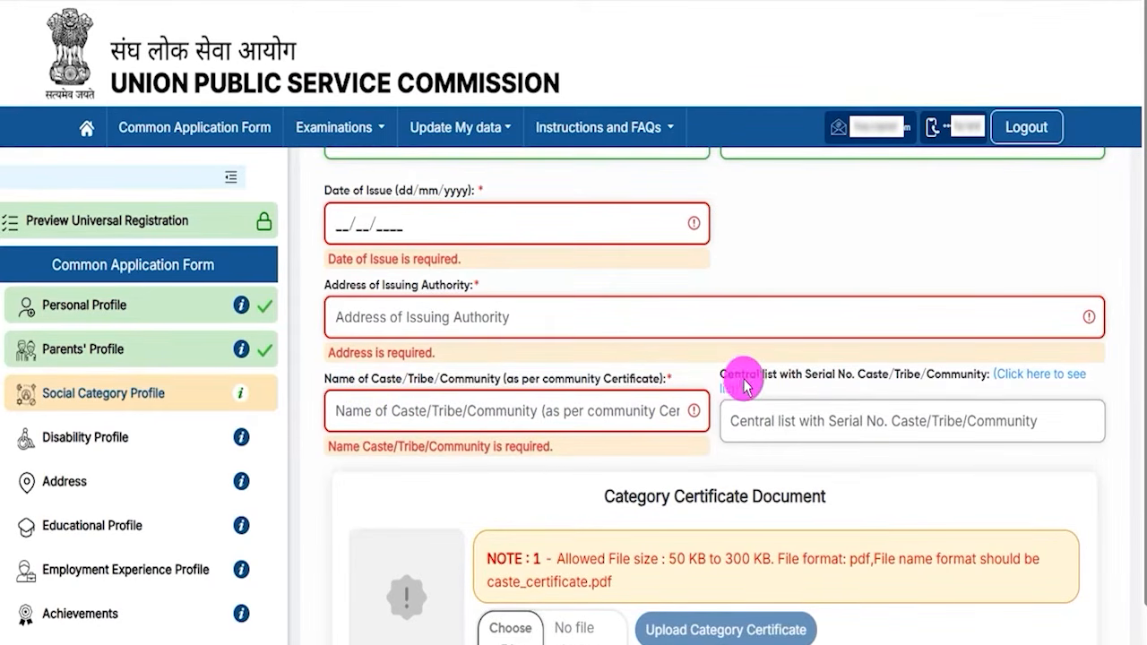
pyautogui.click(863, 425)
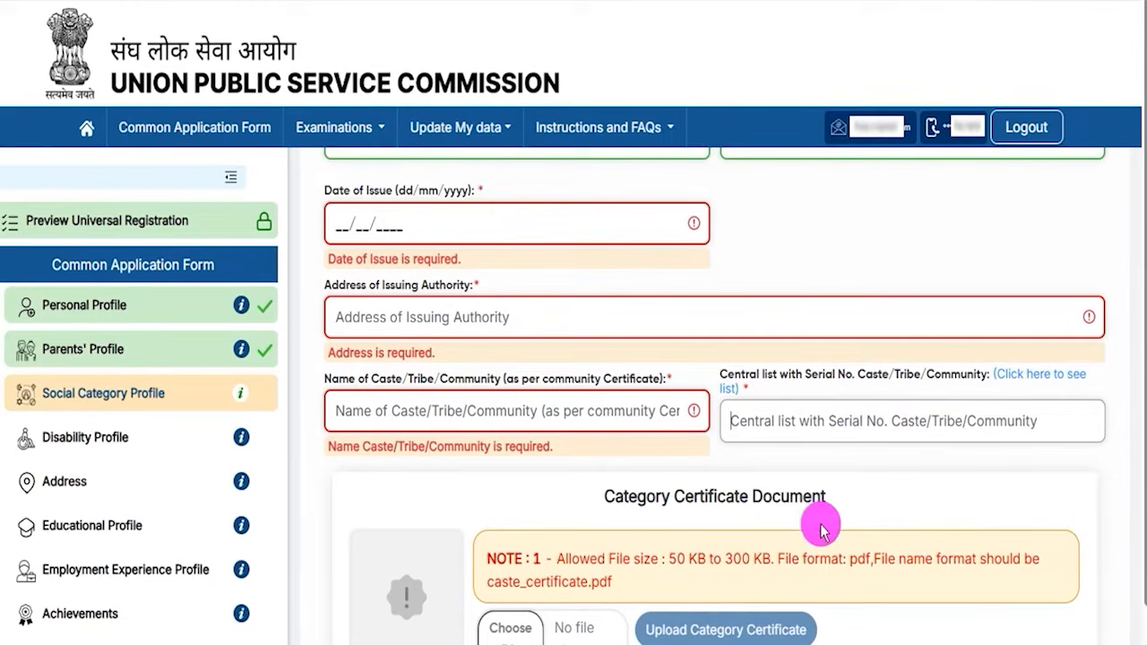
# - Read the certificate upload note: 50–300 KB, PDF format, file named caste_certificate
pyautogui.scroll(-3, 835, 506)
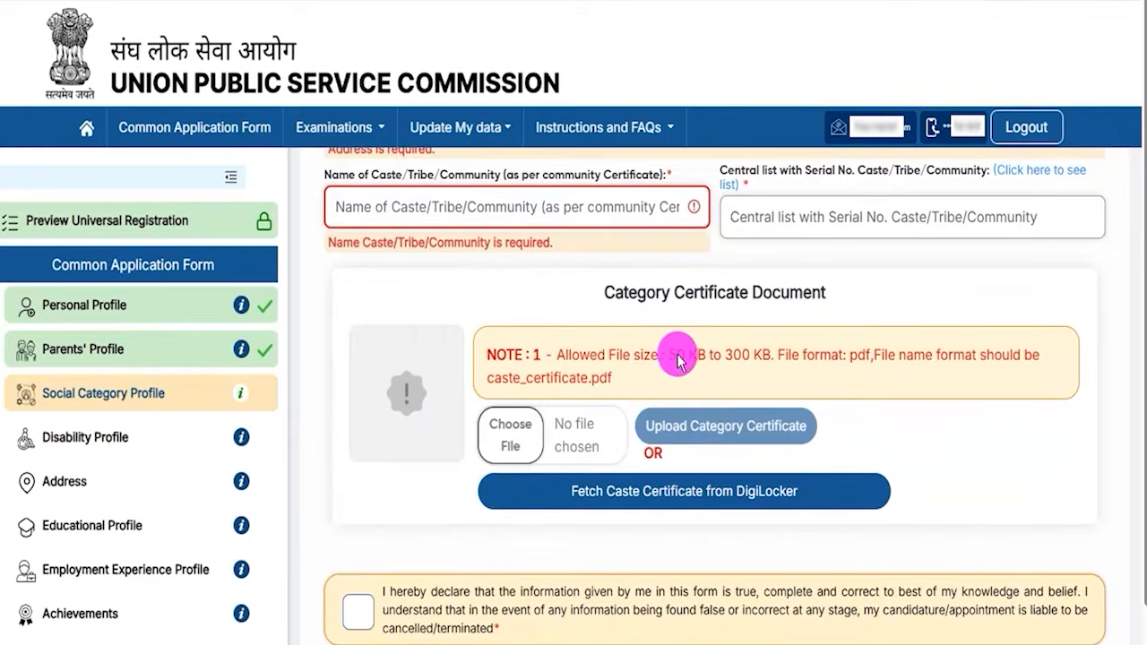
pyautogui.moveTo(671, 355); pyautogui.dragTo(767, 374)
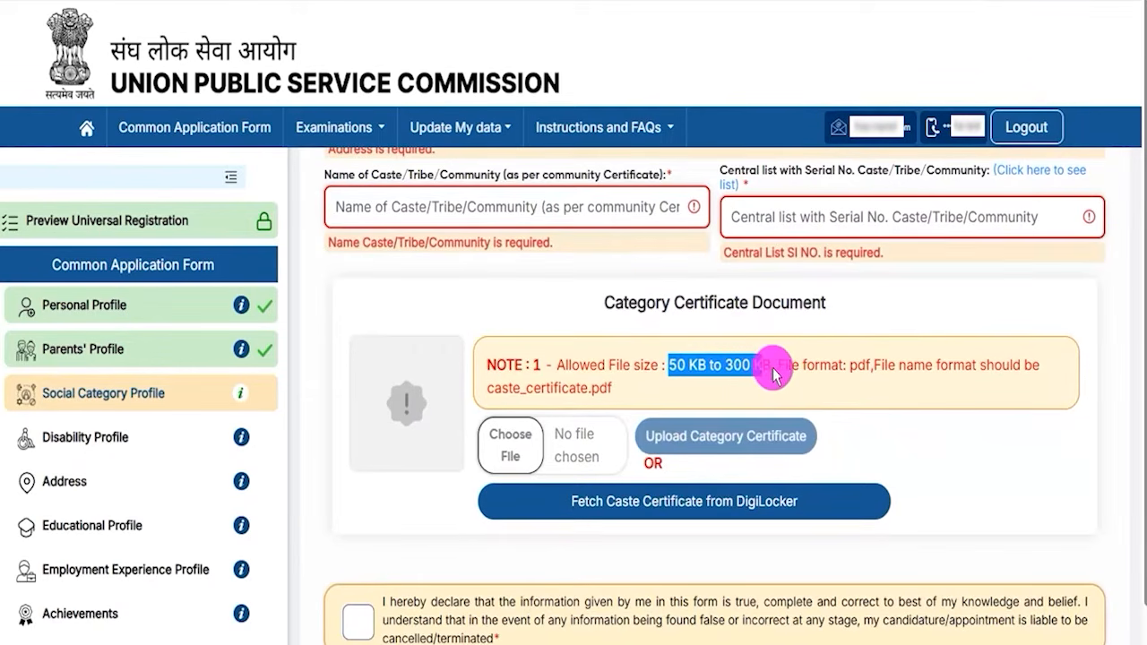
pyautogui.moveTo(849, 365); pyautogui.dragTo(943, 381)
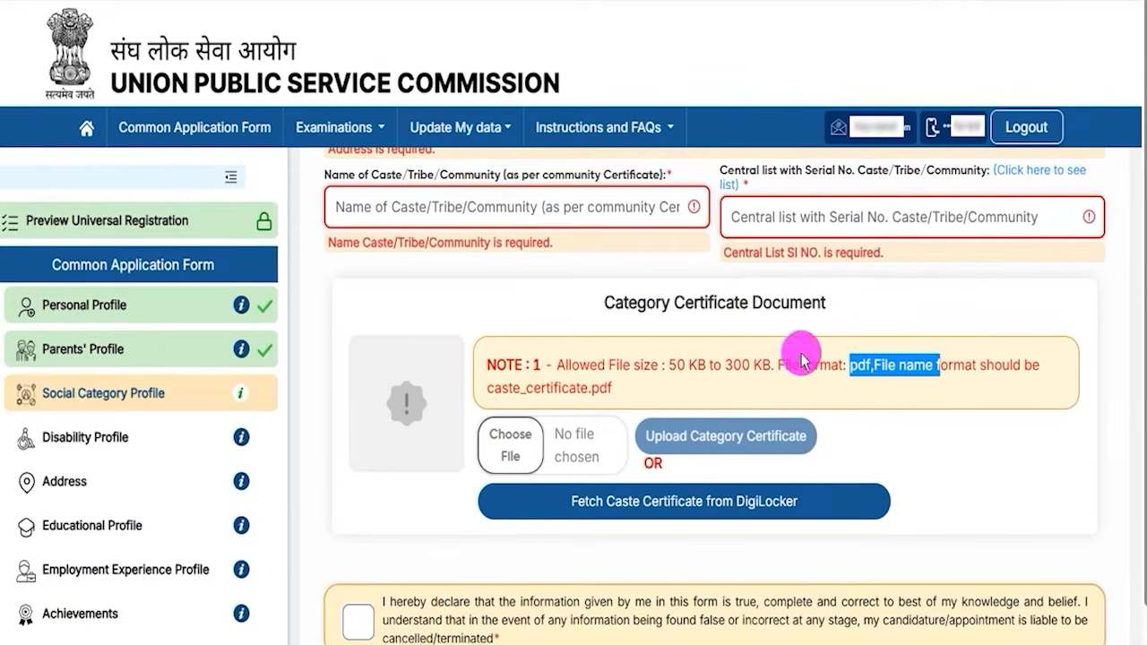
pyautogui.moveTo(486, 388); pyautogui.dragTo(588, 395)
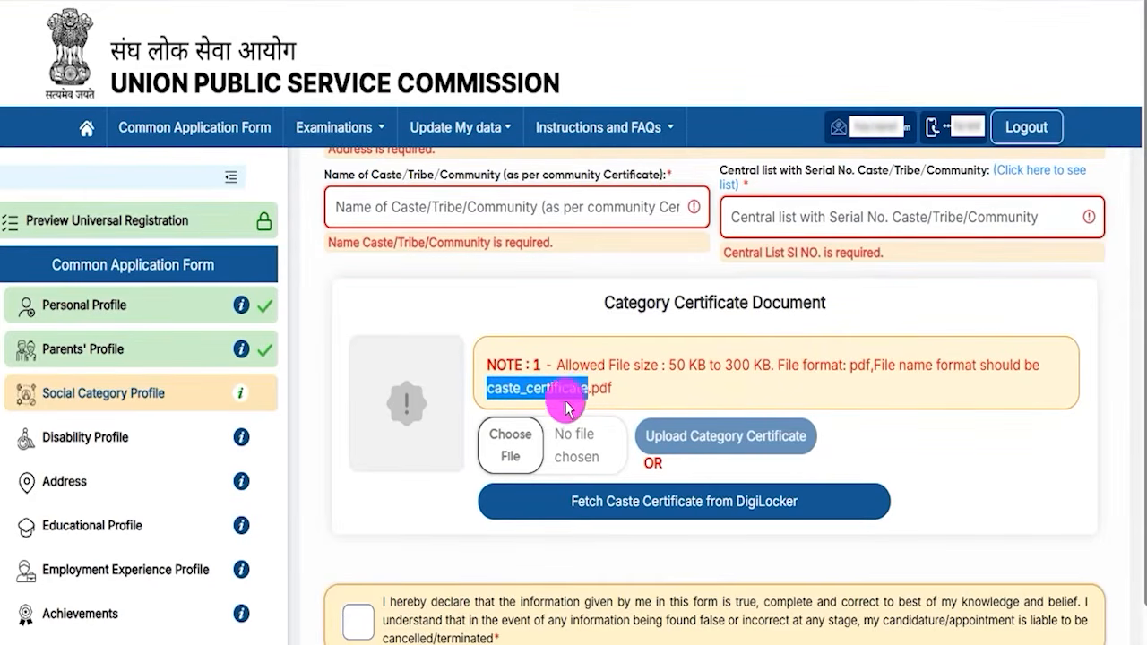
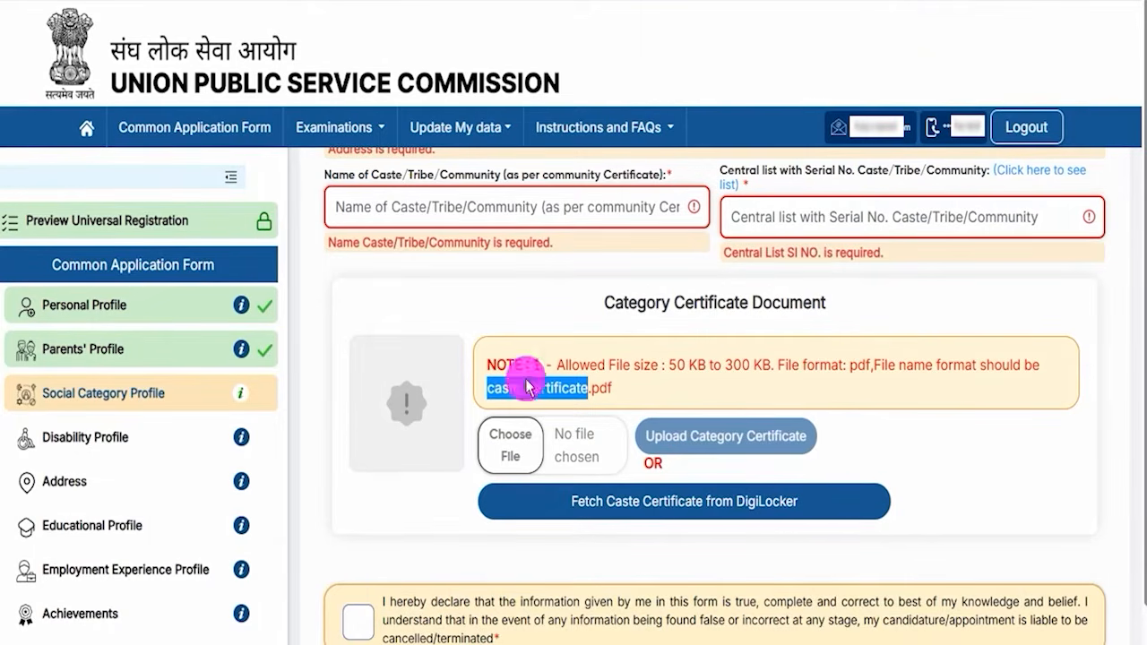
# - Scroll to the bottom of the Social Category Profile and tick its declaration checkbox
pyautogui.scroll(-1, 868, 453)
pyautogui.scroll(-1, 1101, 536)
pyautogui.click(354, 569)
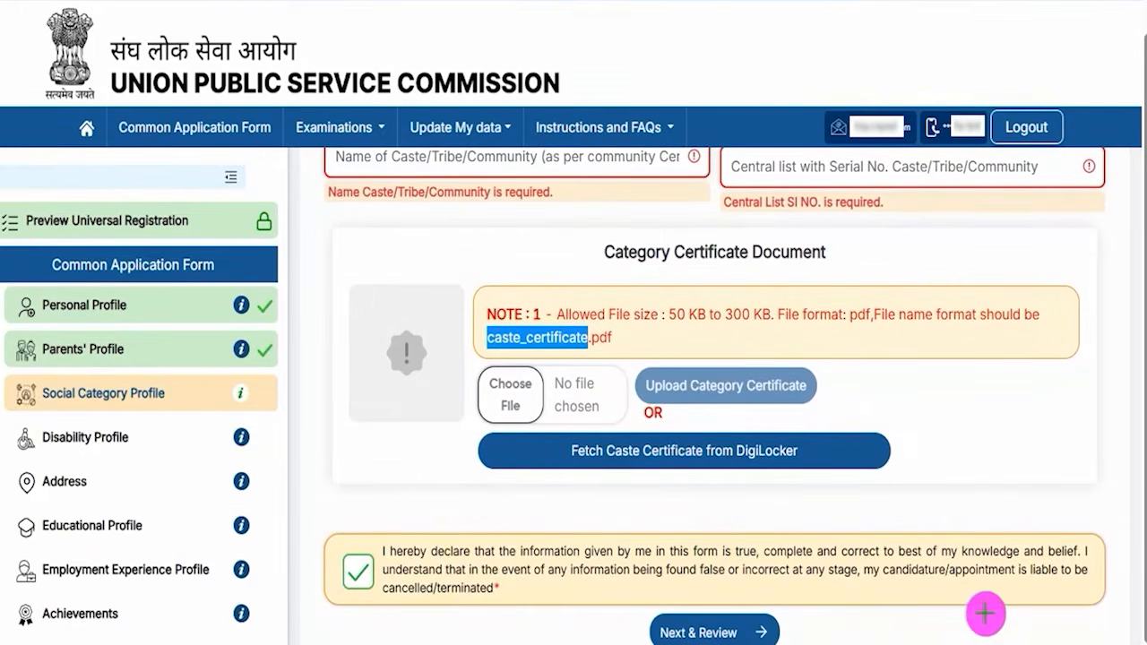
pyautogui.moveTo(1012, 617); pyautogui.dragTo(785, 635)
# - Review the social category certificate details and submit the Social Category Profile
pyautogui.click(769, 633)
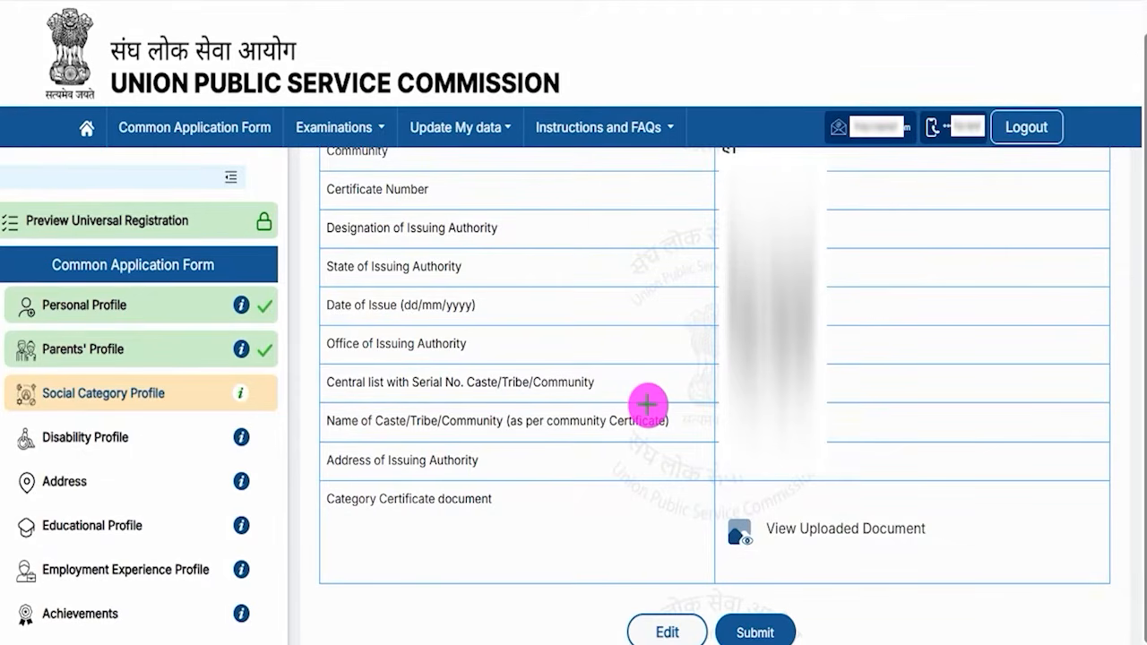
pyautogui.moveTo(480, 535)
pyautogui.mouseDown()
pyautogui.moveTo(579, 576)
pyautogui.moveTo(633, 619)
pyautogui.mouseUp()
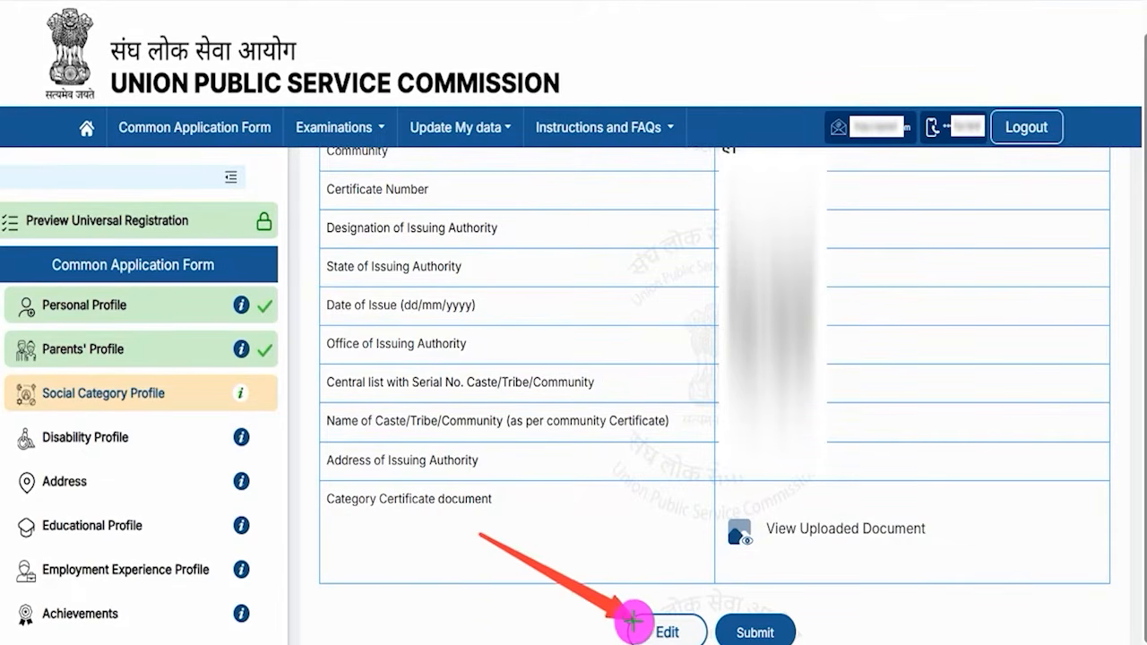
pyautogui.moveTo(982, 492); pyautogui.dragTo(784, 621)
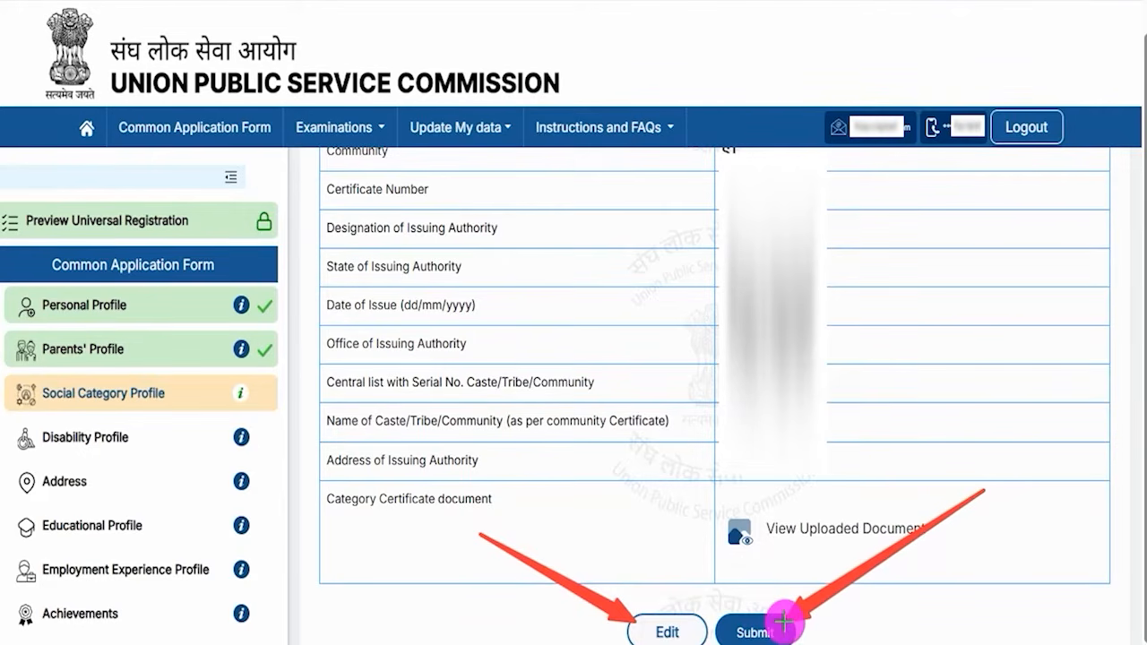
pyautogui.click(784, 621)
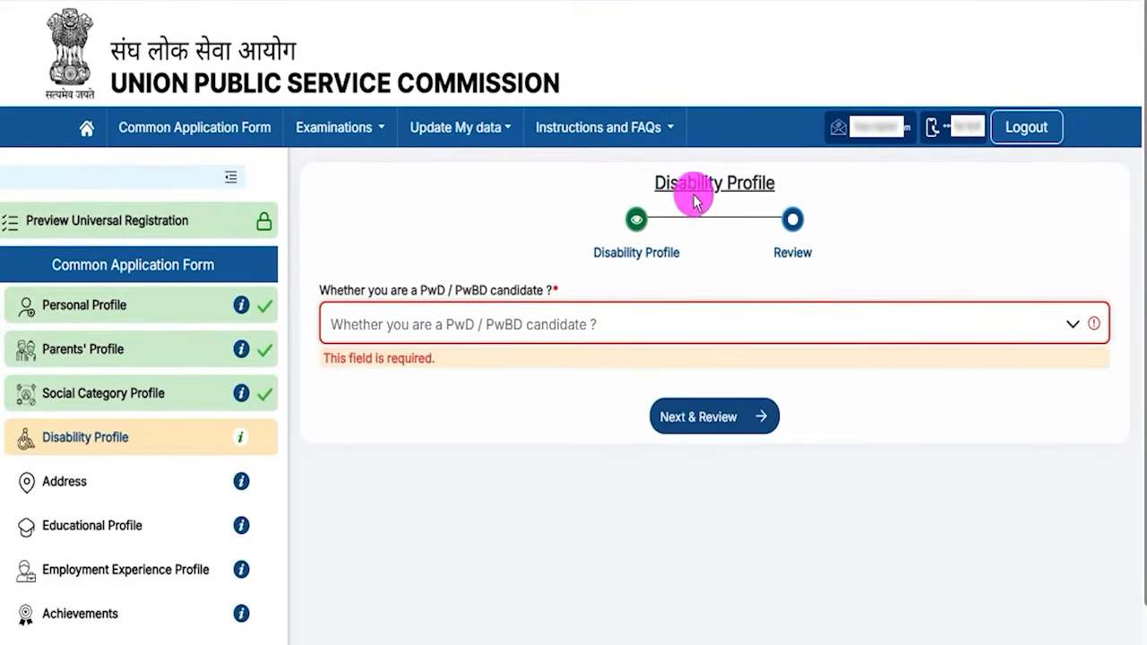
# - Answer Yes to being a PwD/PwBD candidate and Yes to 40% or above disability
pyautogui.moveTo(671, 182); pyautogui.dragTo(749, 183)
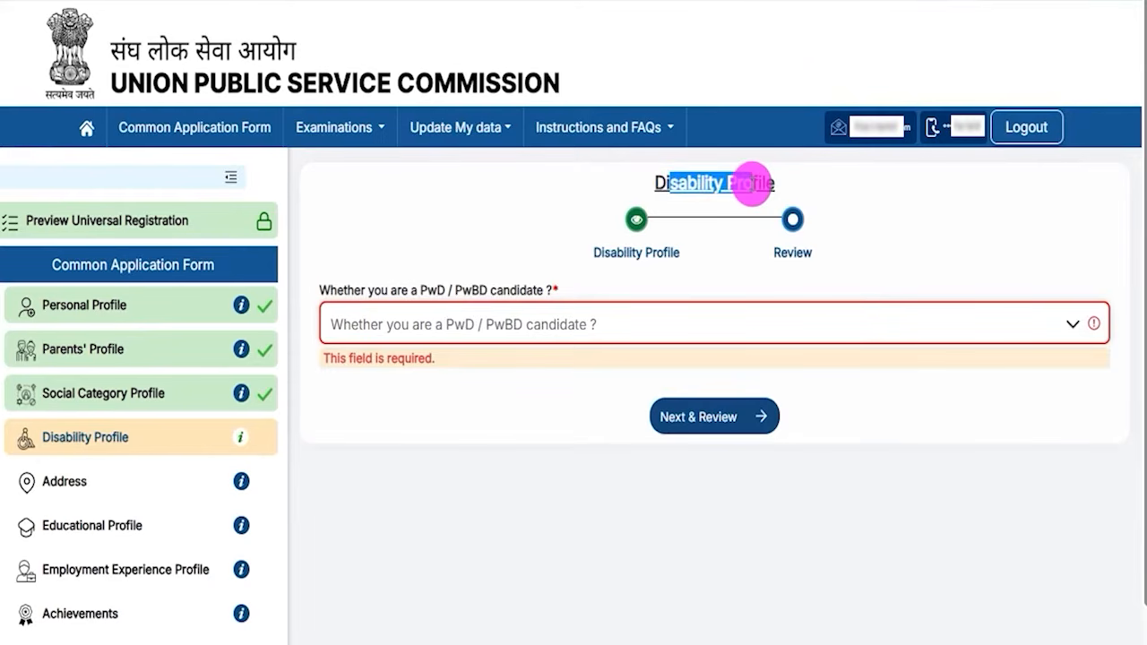
pyautogui.moveTo(382, 296); pyautogui.dragTo(510, 291)
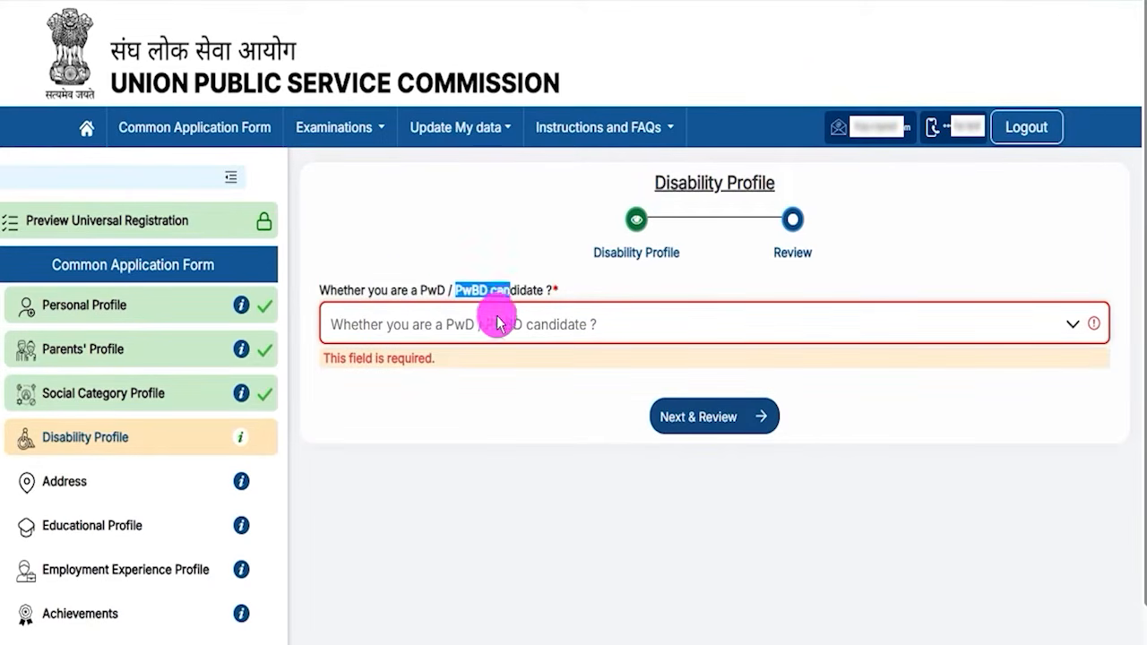
pyautogui.click(494, 323)
pyautogui.click(350, 399)
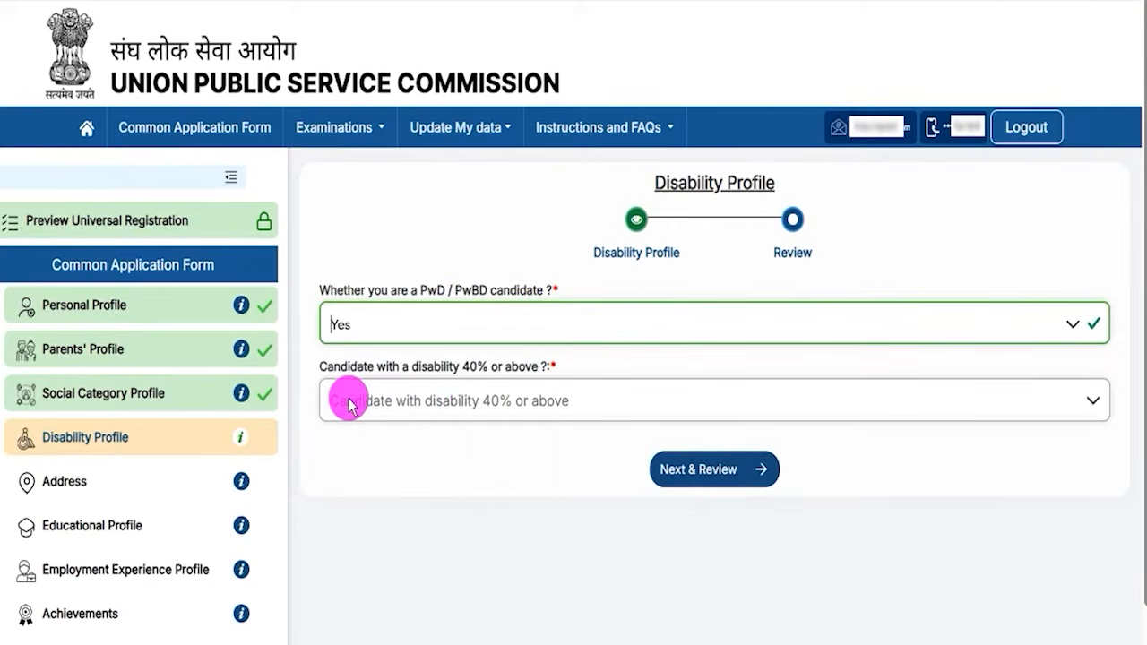
pyautogui.click(486, 409)
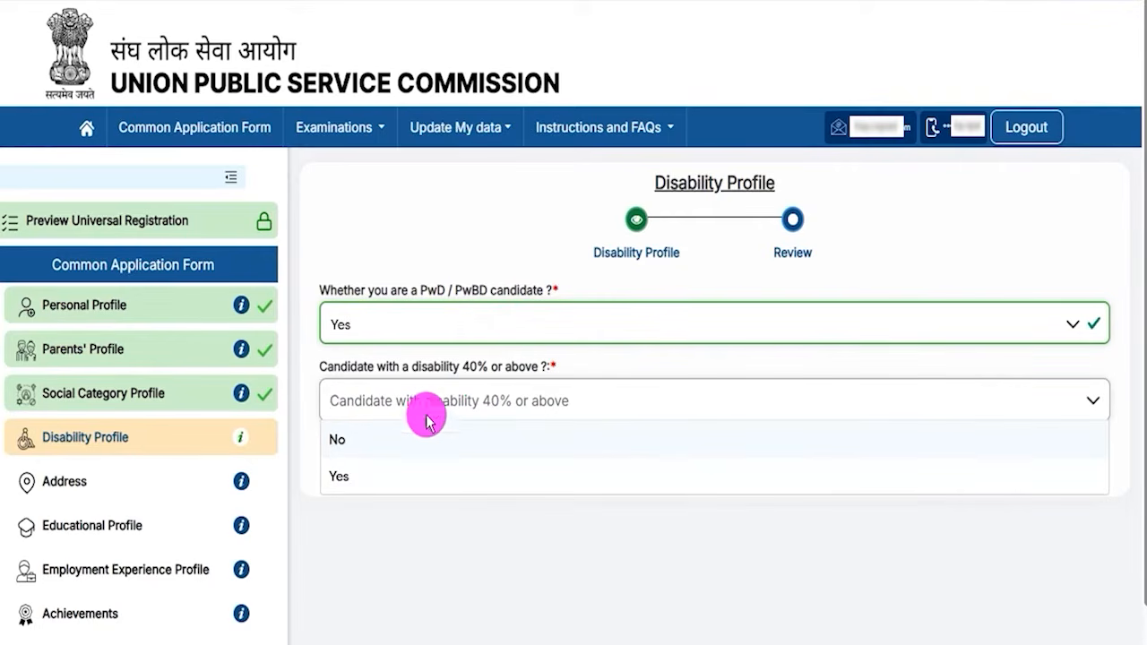
pyautogui.click(351, 476)
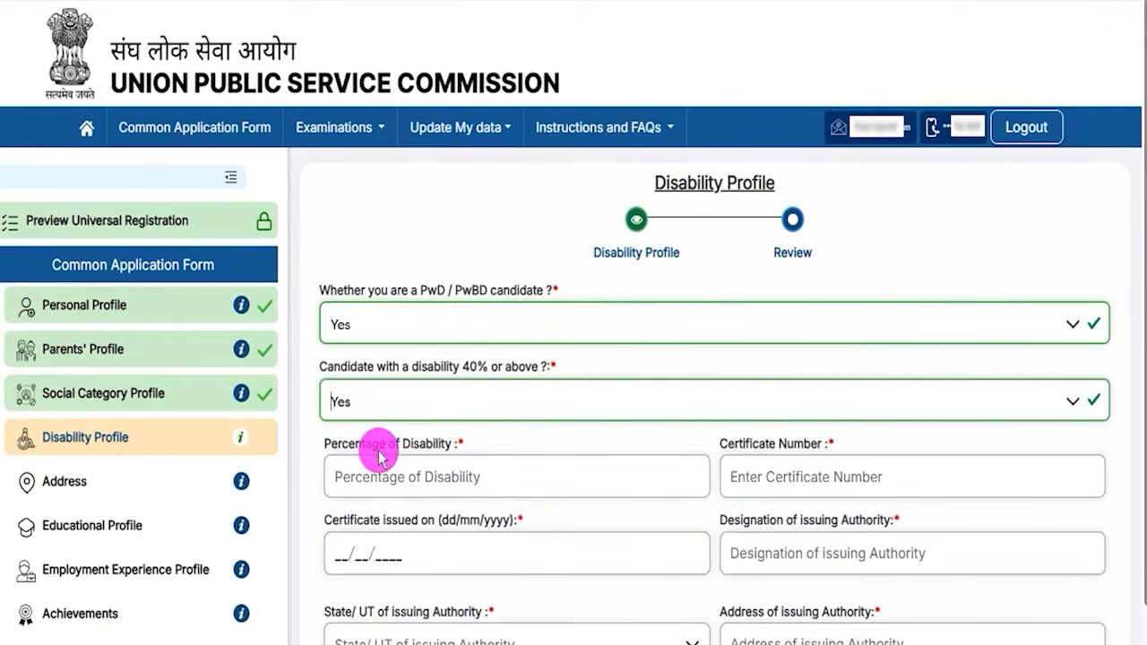
# - Go over the certificate fields: percentage, certificate number, issue date, issuing authority, disability type
pyautogui.moveTo(348, 443); pyautogui.dragTo(441, 450)
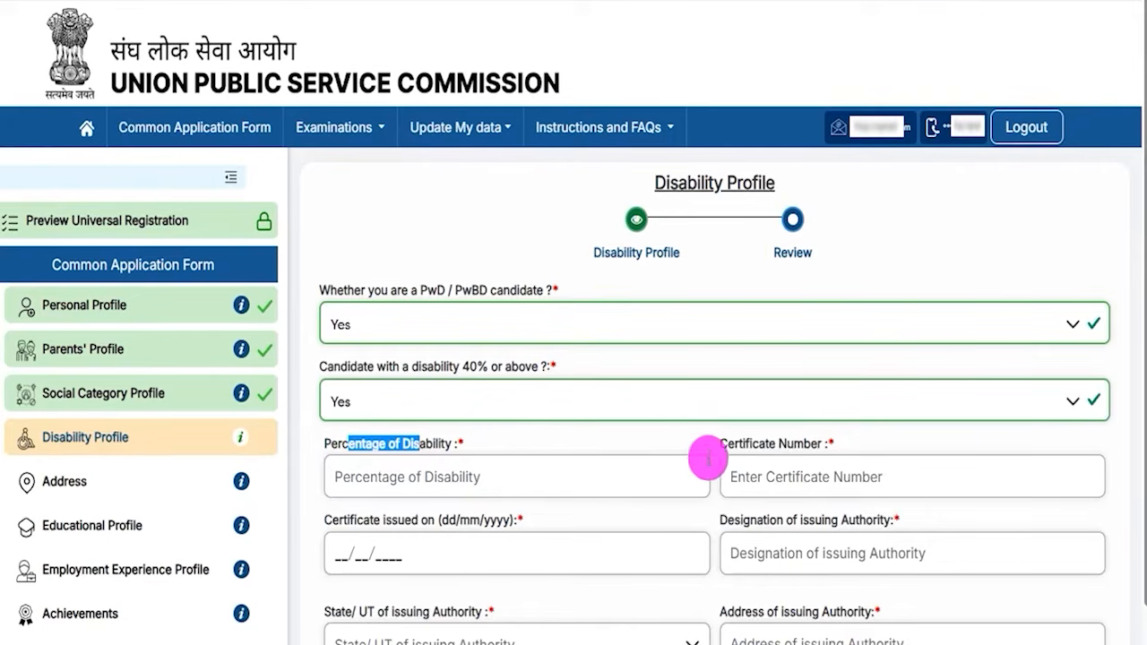
pyautogui.moveTo(739, 444); pyautogui.dragTo(800, 448)
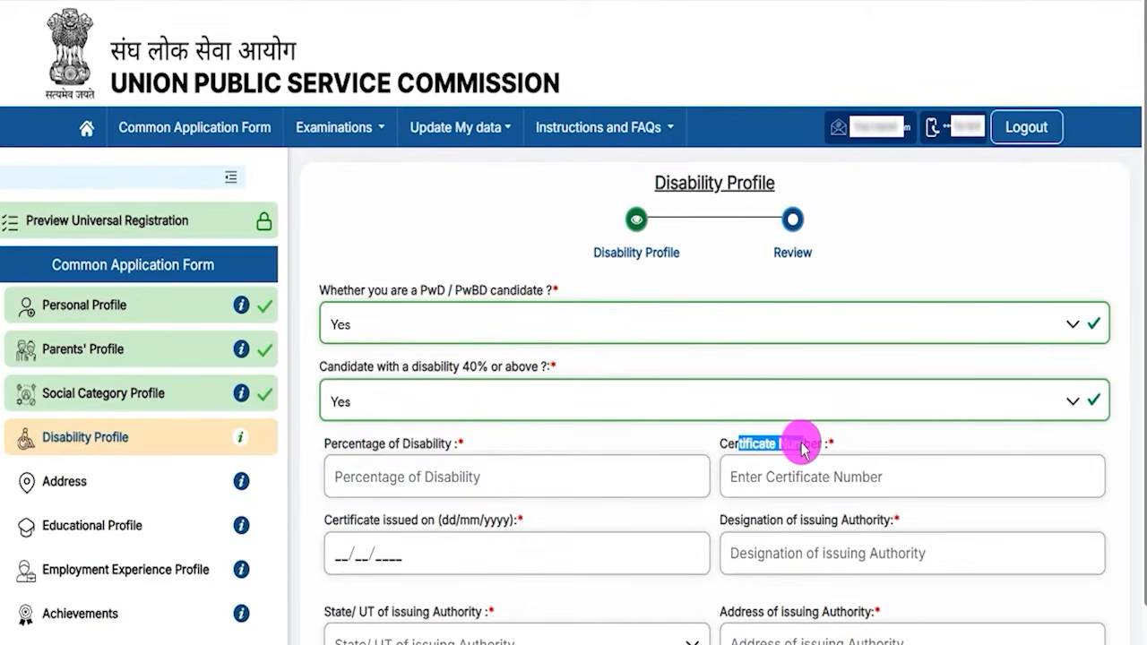
pyautogui.moveTo(368, 519); pyautogui.dragTo(420, 521)
pyautogui.scroll(-1, 819, 525)
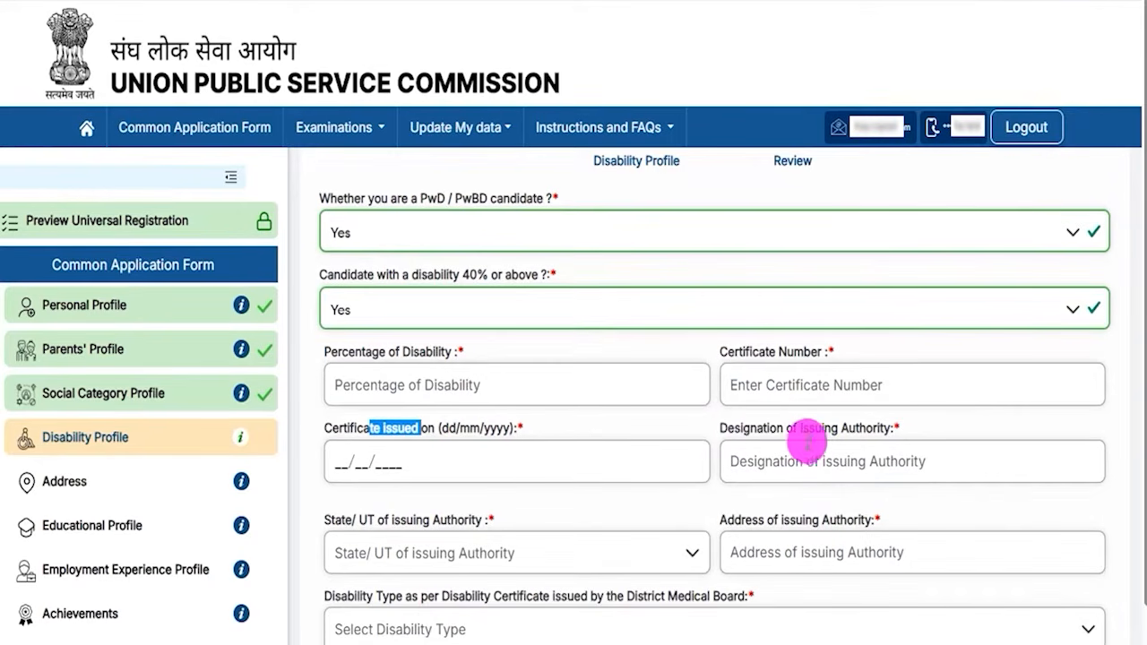
pyautogui.moveTo(766, 432); pyautogui.dragTo(838, 430)
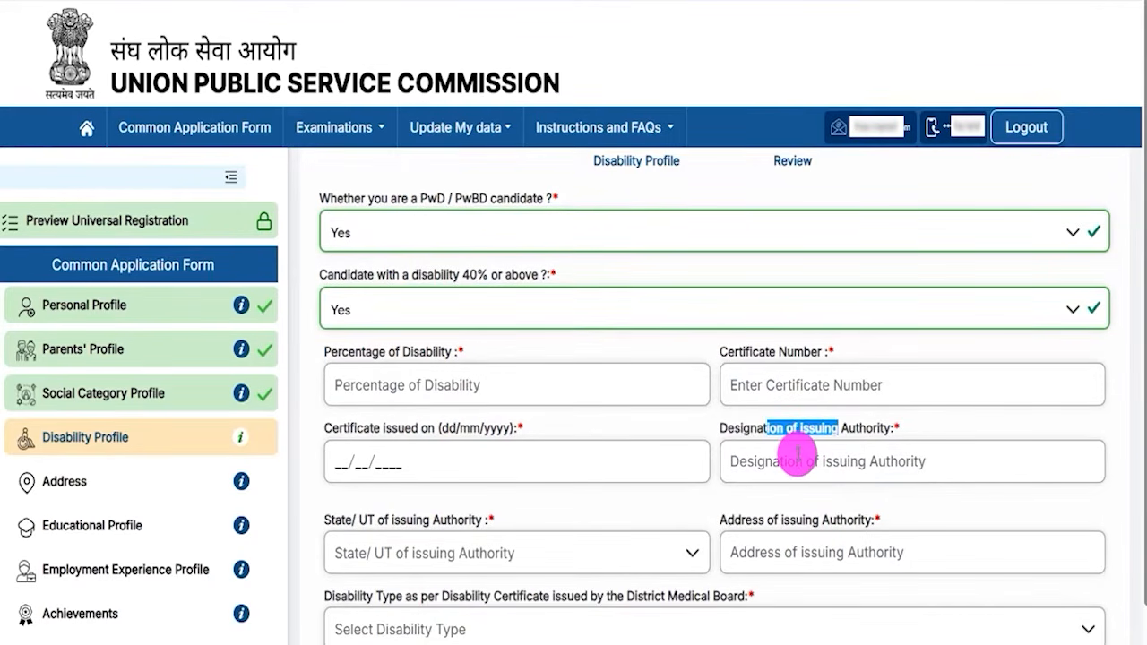
pyautogui.scroll(-1, 797, 457)
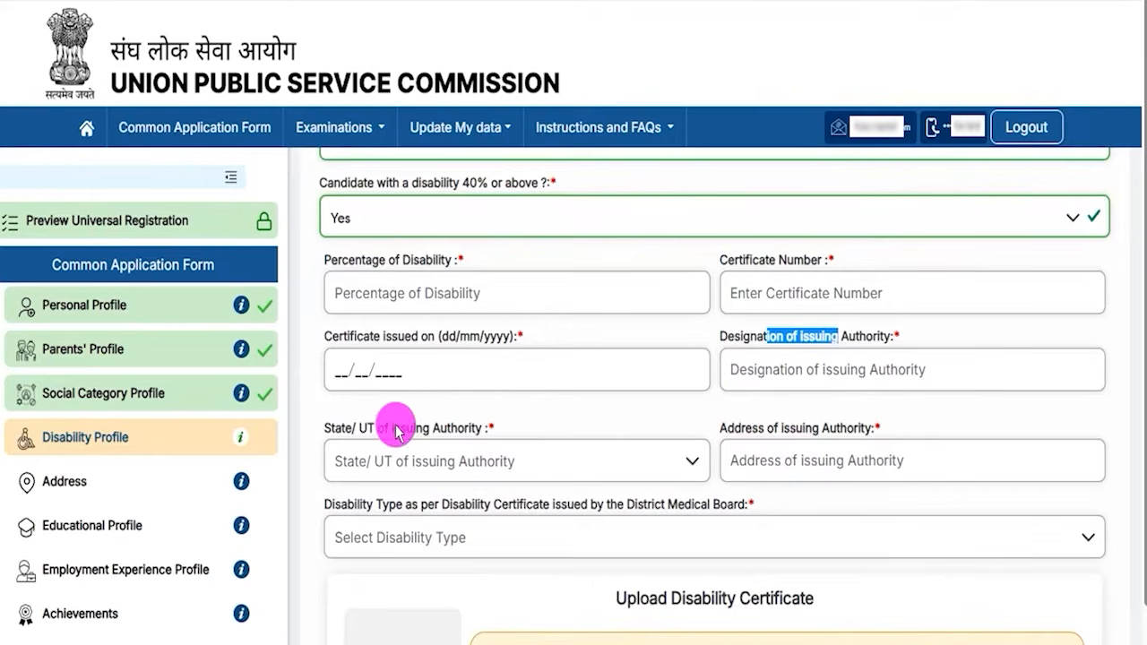
pyautogui.click(789, 441)
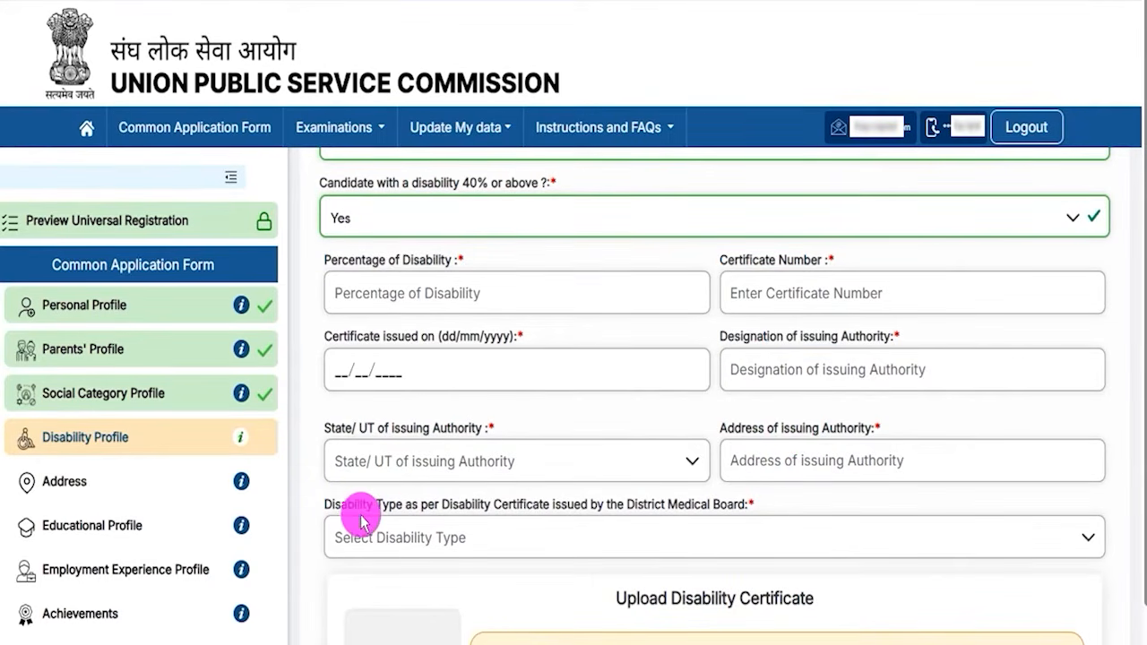
pyautogui.moveTo(375, 513); pyautogui.dragTo(534, 514)
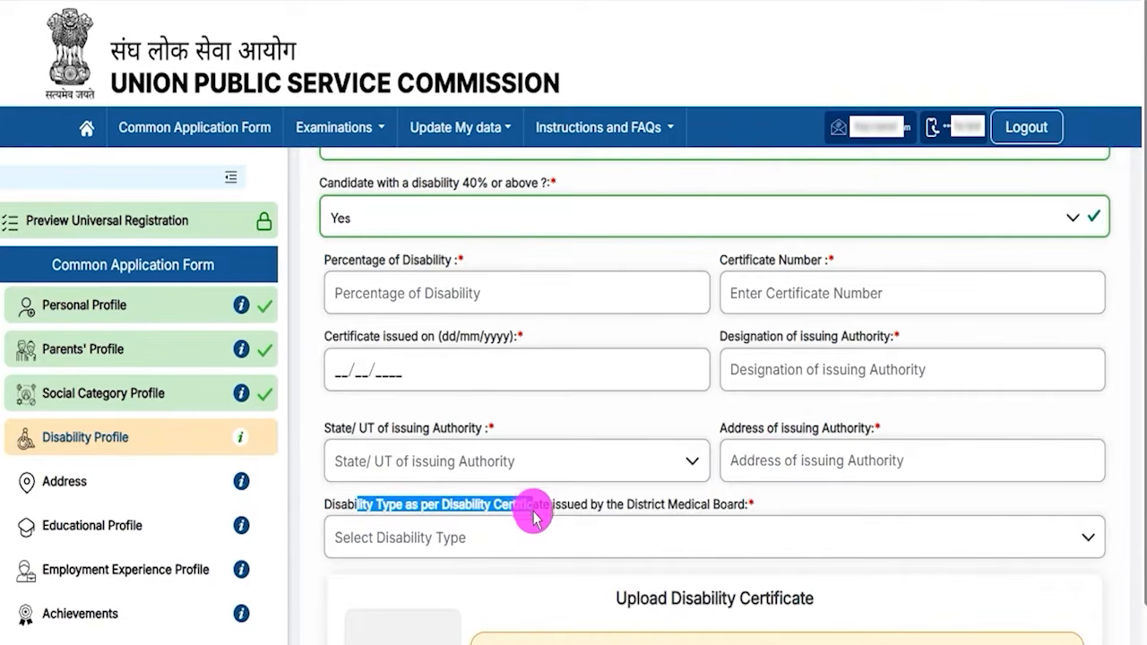
pyautogui.scroll(-2, 589, 541)
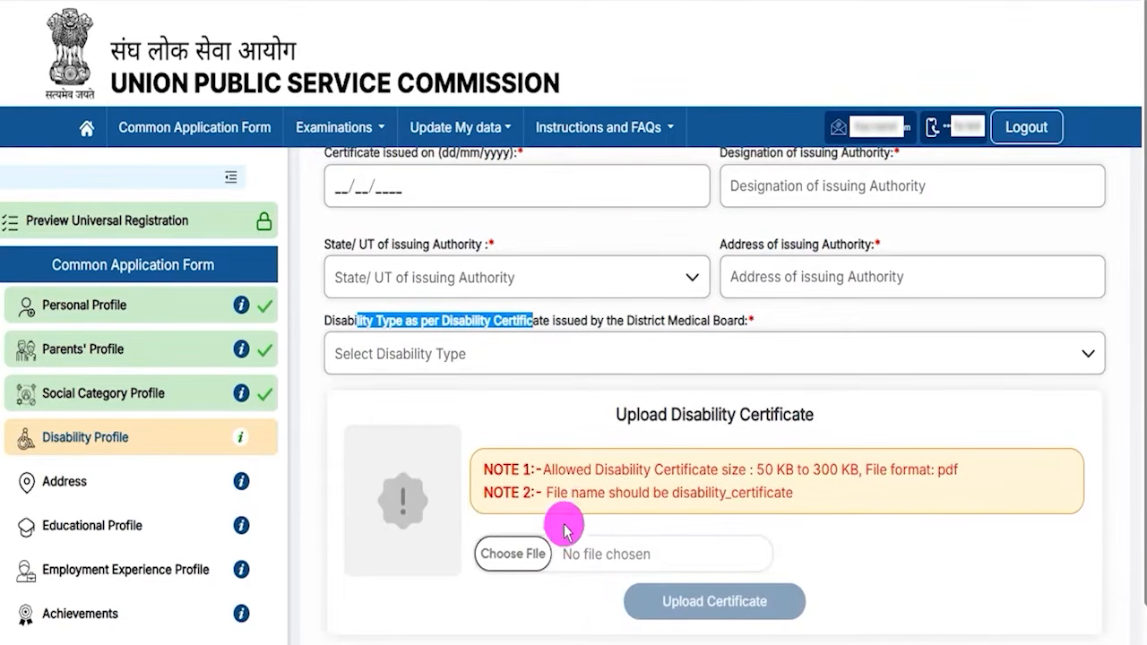
pyautogui.scroll(-2, 565, 529)
pyautogui.scroll(6, 574, 416)
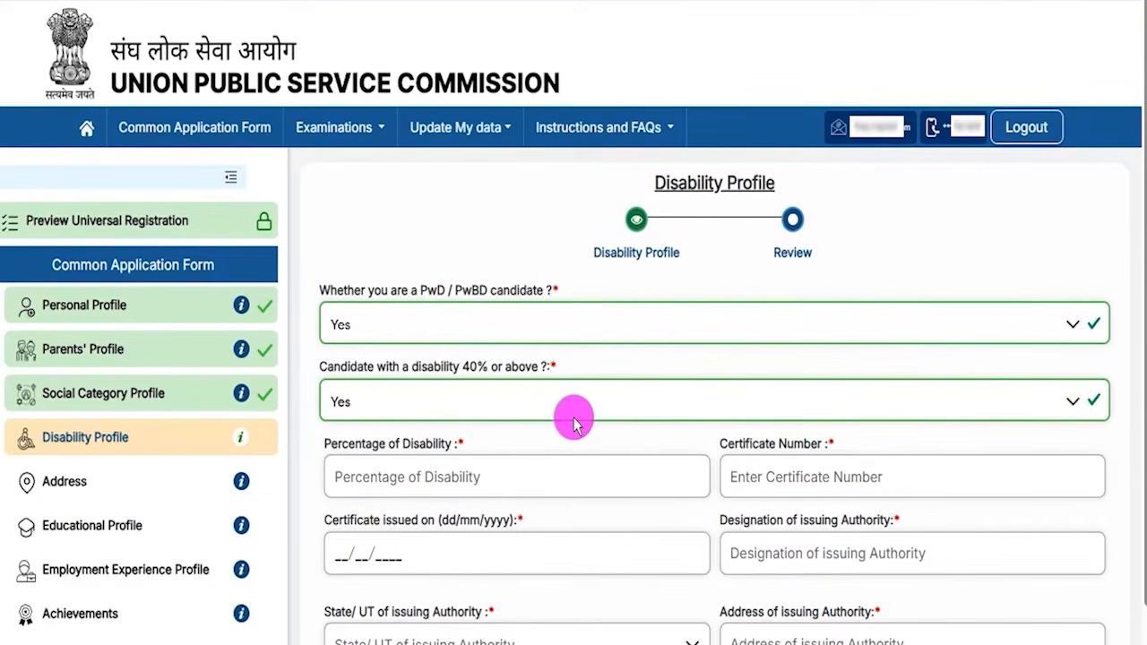
# - Answer No to PwD/PwBD and No to a past UPSC PwD/PwBD recommendation
pyautogui.click(425, 324)
pyautogui.click(341, 362)
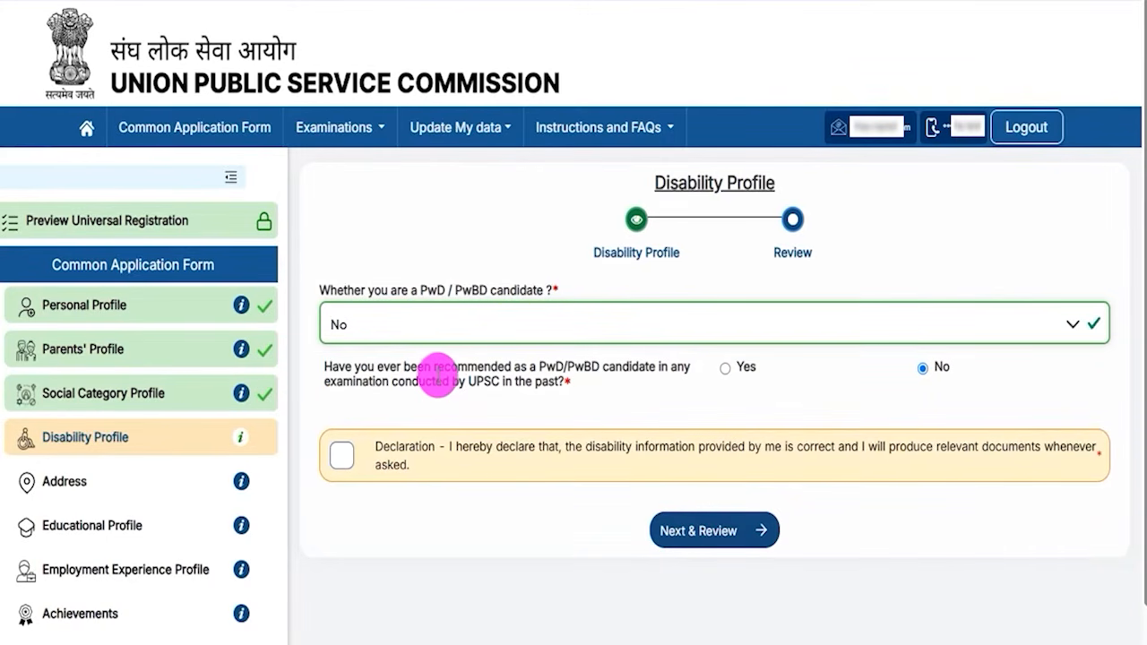
pyautogui.moveTo(437, 370); pyautogui.dragTo(578, 370)
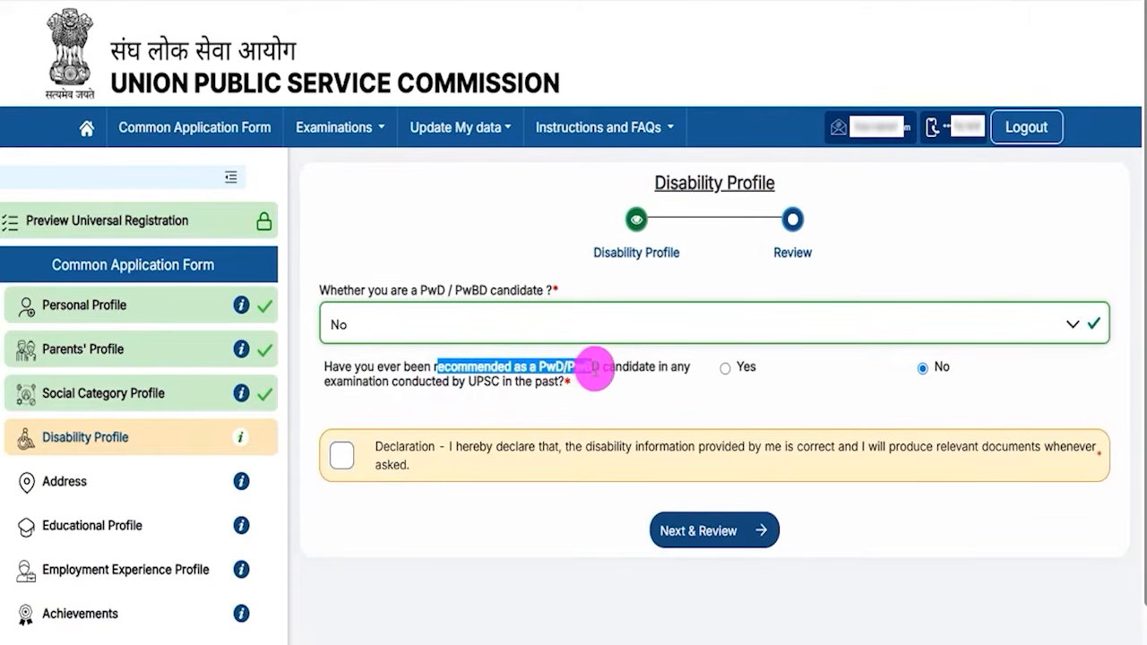
pyautogui.moveTo(476, 383); pyautogui.dragTo(505, 382)
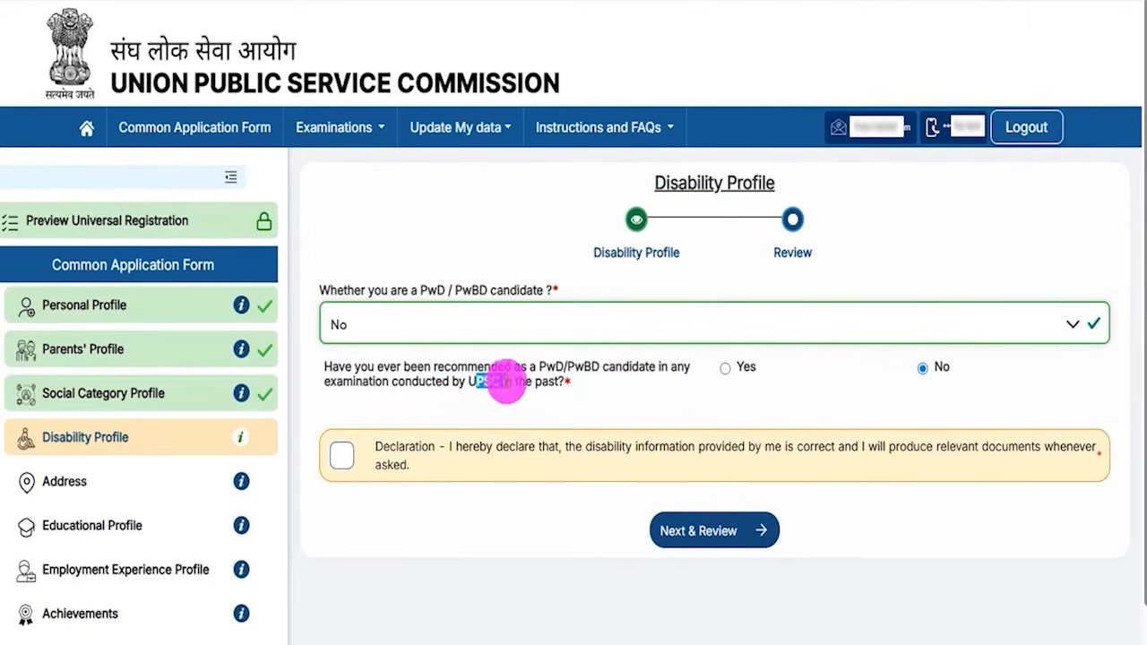
pyautogui.click(726, 368)
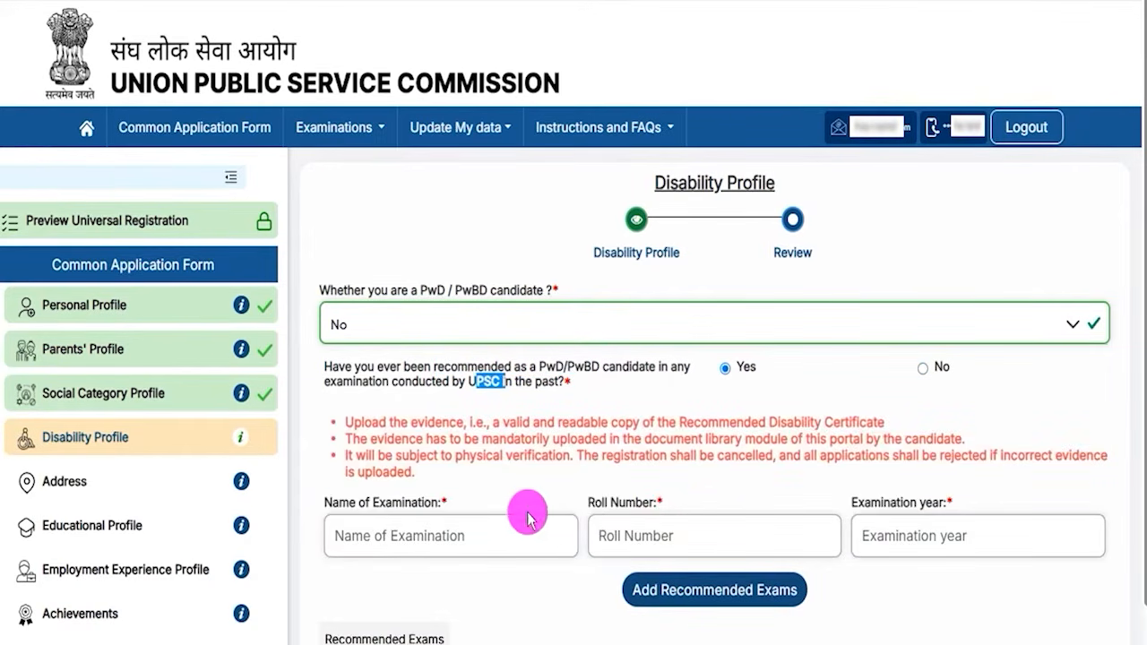
pyautogui.moveTo(349, 509); pyautogui.dragTo(643, 503)
pyautogui.moveTo(873, 502); pyautogui.dragTo(925, 502)
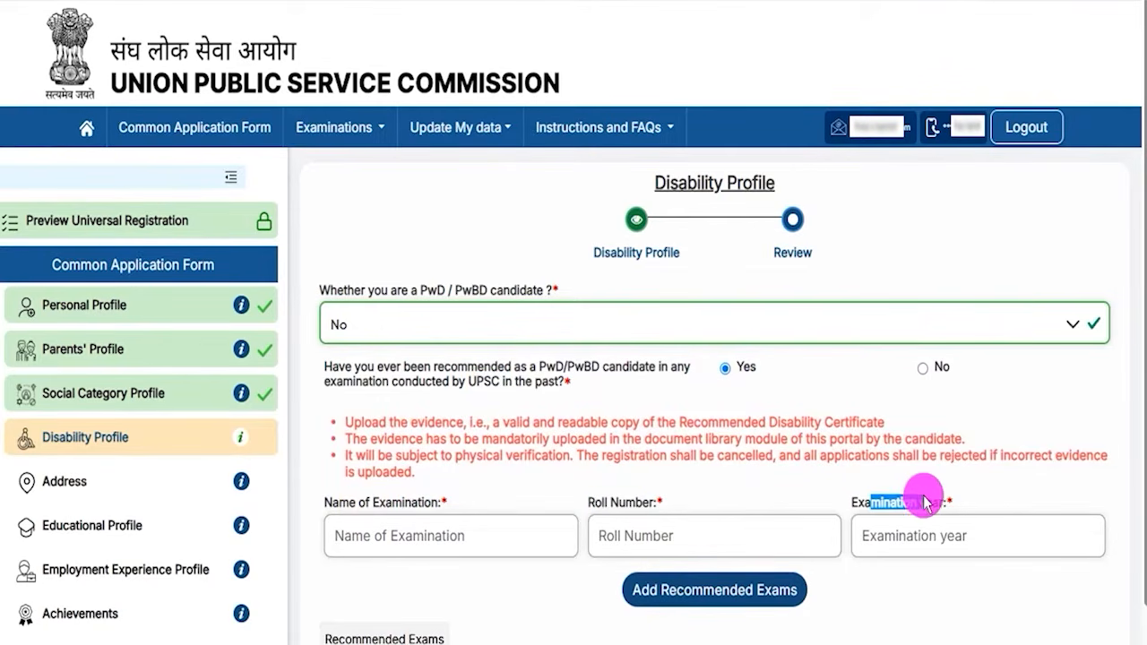
pyautogui.click(922, 369)
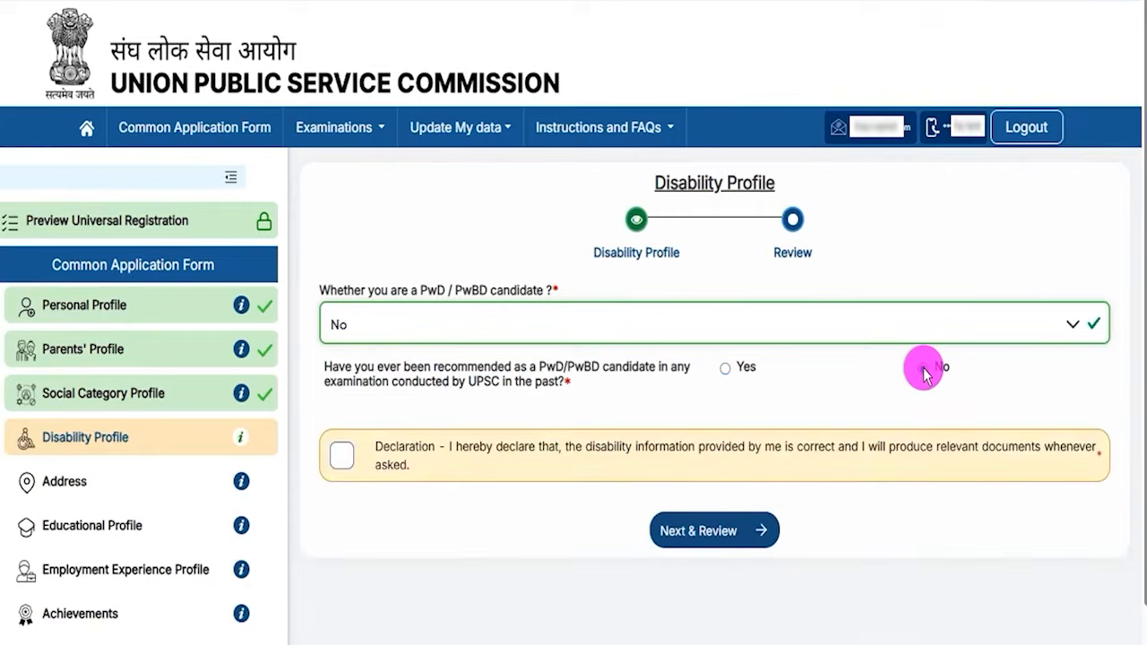
# - Accept the disability declaration and open the Disability Profile review
pyautogui.click(341, 456)
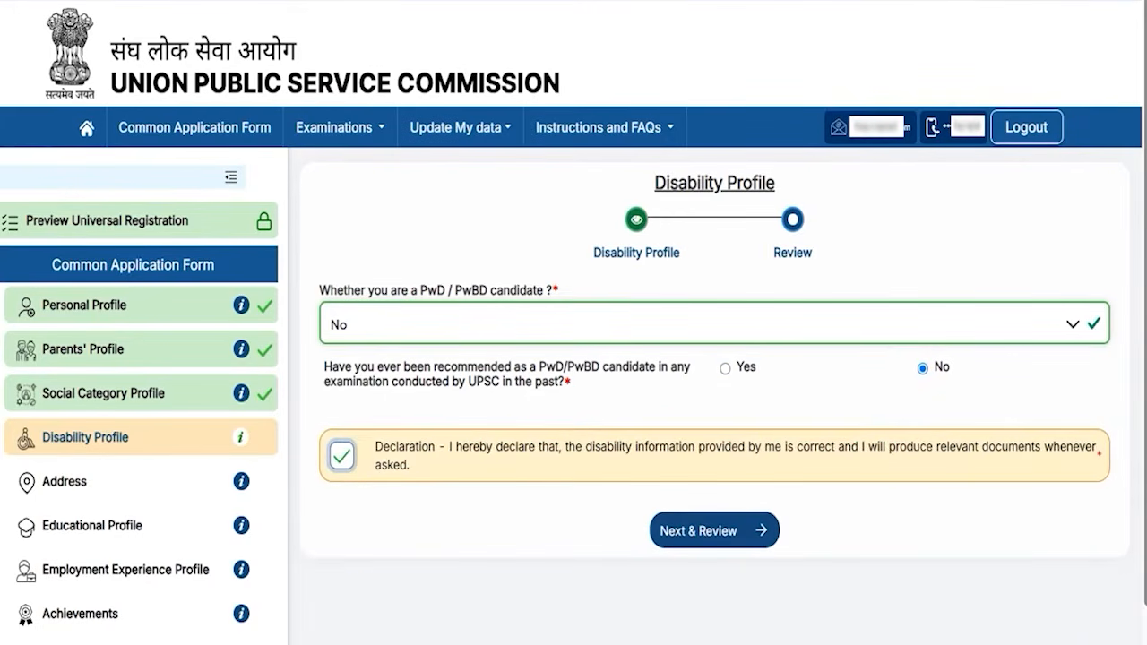
pyautogui.moveTo(379, 489)
pyautogui.mouseDown()
pyautogui.moveTo(610, 496)
pyautogui.moveTo(649, 528)
pyautogui.mouseUp()
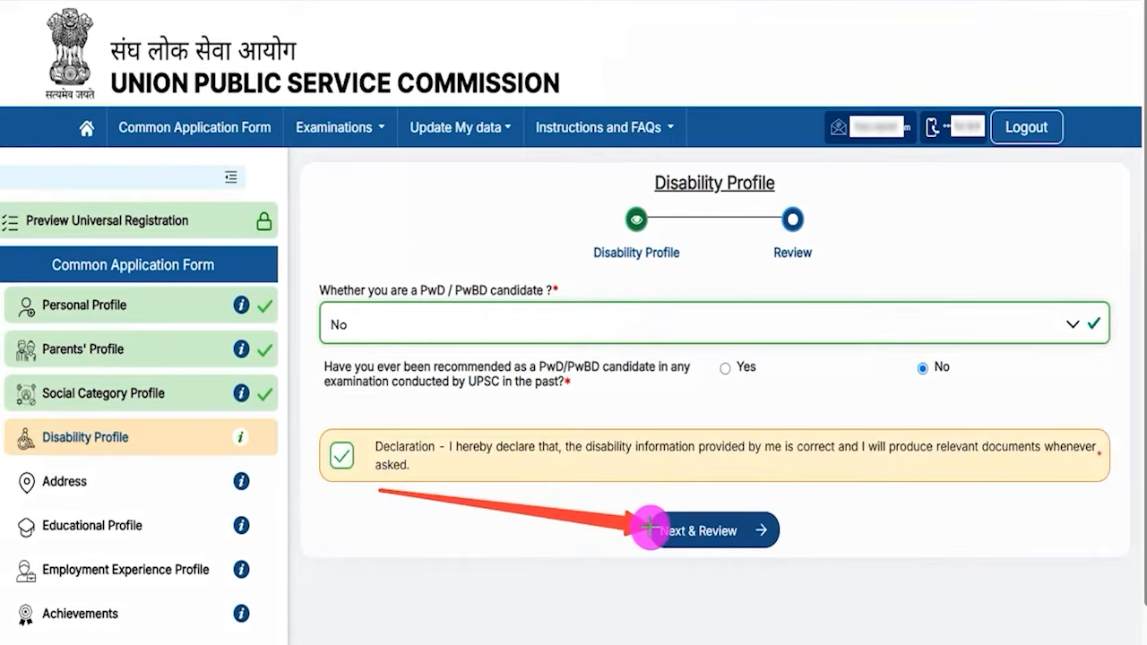
pyautogui.click(649, 528)
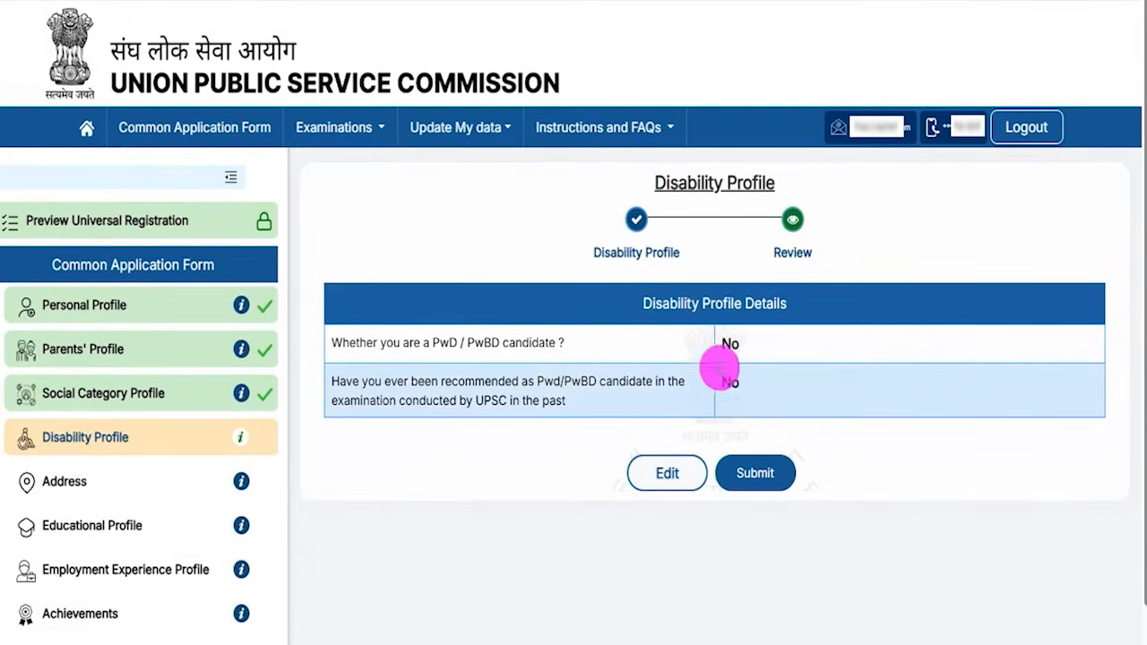
pyautogui.moveTo(653, 301); pyautogui.dragTo(766, 303)
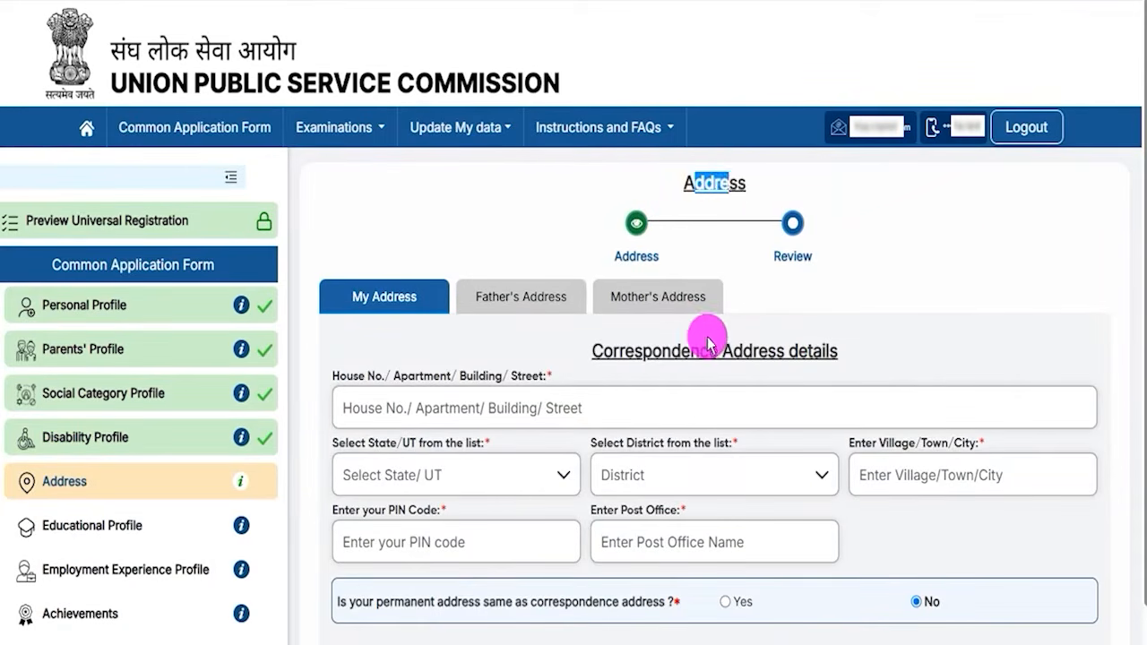
# - Look through the prefilled Correspondence Address details on the My Address tab
pyautogui.scroll(-1, 699, 328)
pyautogui.moveTo(603, 259); pyautogui.dragTo(807, 259)
pyautogui.scroll(-2, 621, 296)
pyautogui.moveTo(634, 389); pyautogui.dragTo(790, 389)
pyautogui.moveTo(634, 391); pyautogui.dragTo(700, 389)
pyautogui.scroll(2, 700, 406)
pyautogui.scroll(1, 700, 405)
pyautogui.moveTo(607, 351); pyautogui.dragTo(769, 349)
pyautogui.scroll(-3, 598, 515)
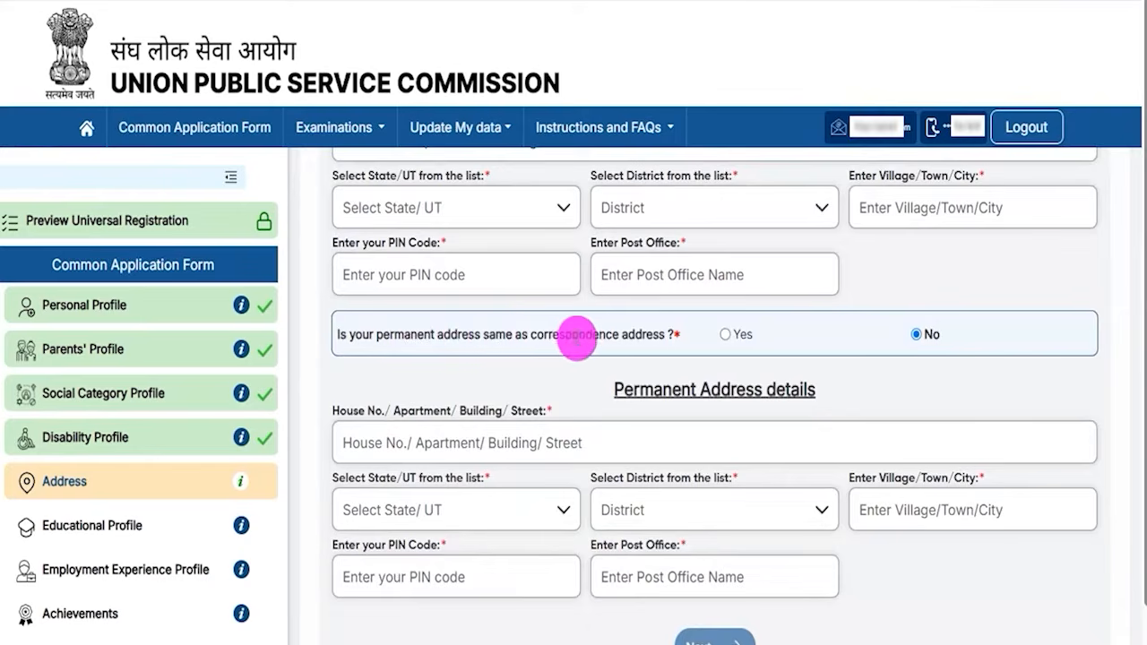
# - Answer Yes to permanent address being the same as correspondence address
pyautogui.click(725, 334)
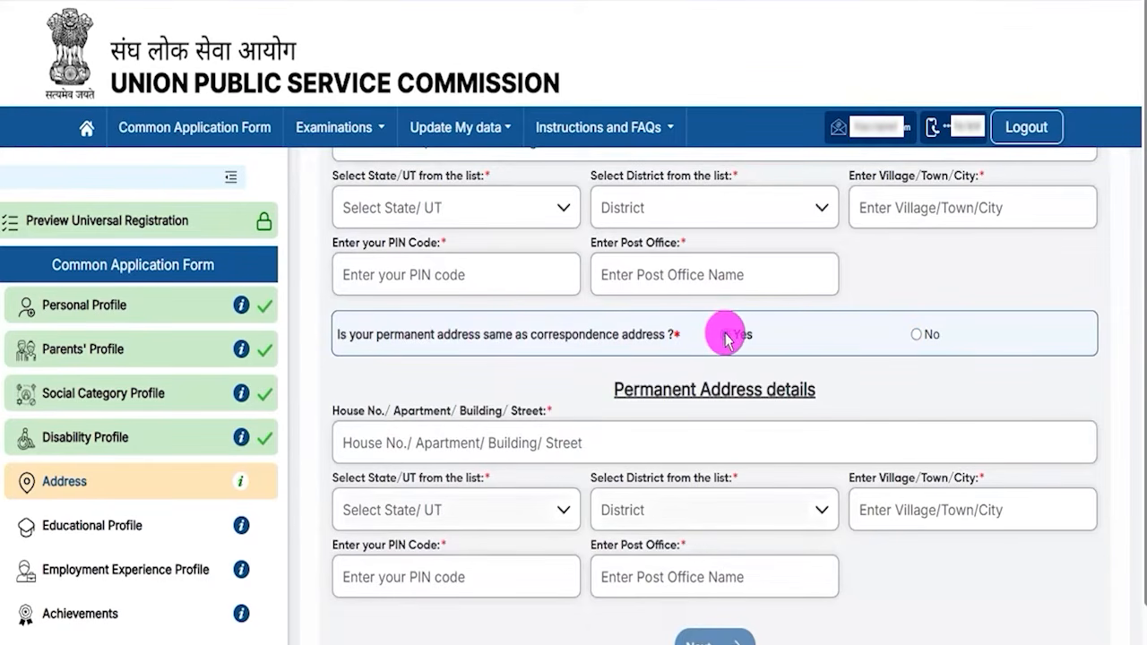
pyautogui.moveTo(624, 390); pyautogui.dragTo(800, 389)
pyautogui.scroll(2, 615, 418)
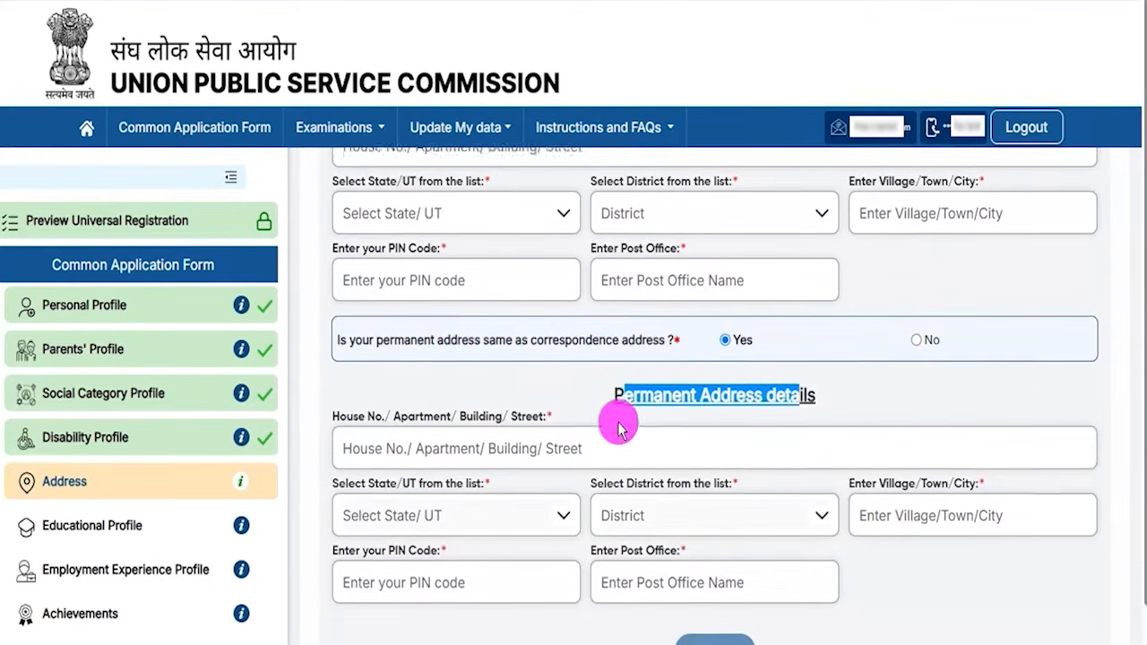
pyautogui.moveTo(613, 267); pyautogui.dragTo(785, 267)
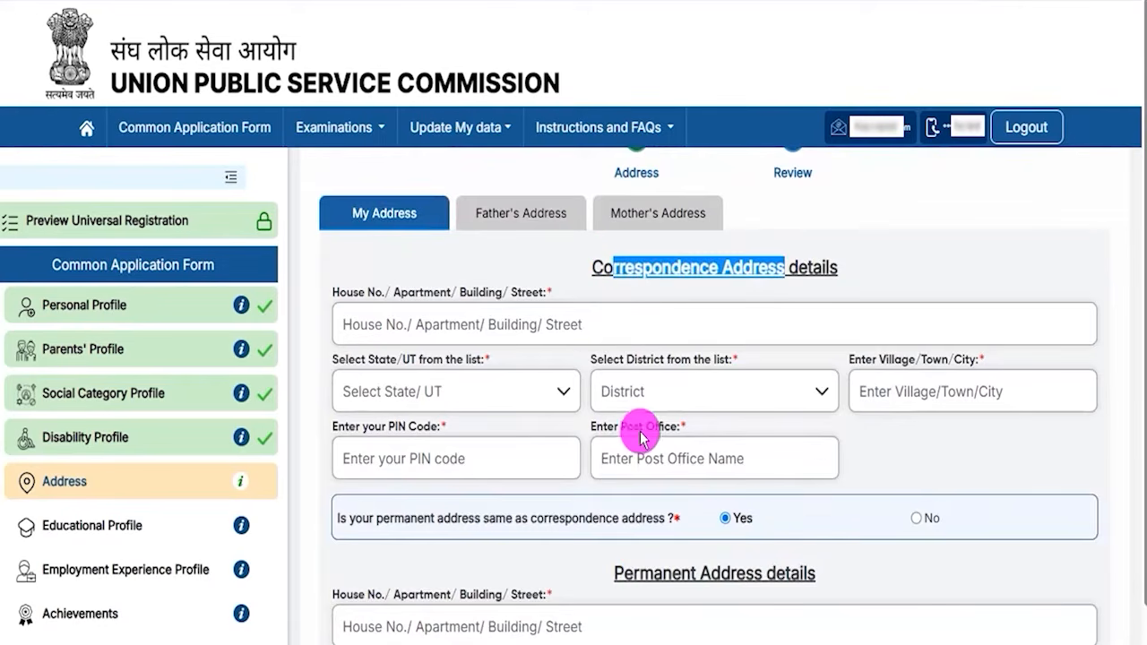
pyautogui.scroll(-1, 640, 430)
pyautogui.scroll(-1, 1017, 592)
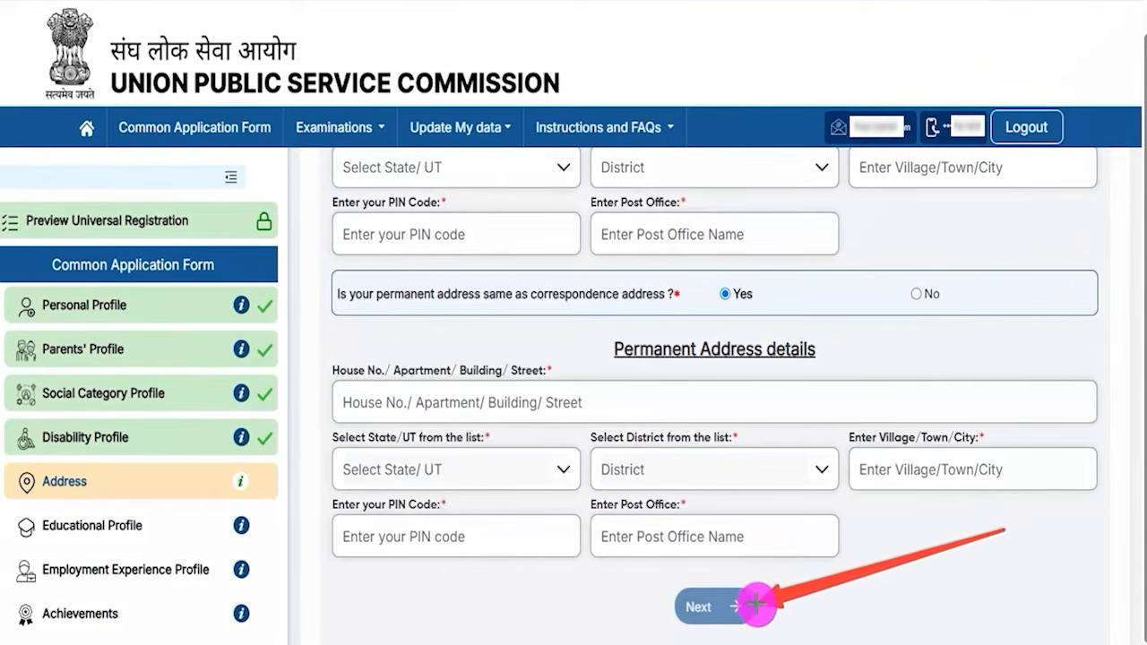
pyautogui.moveTo(348, 371); pyautogui.dragTo(473, 370)
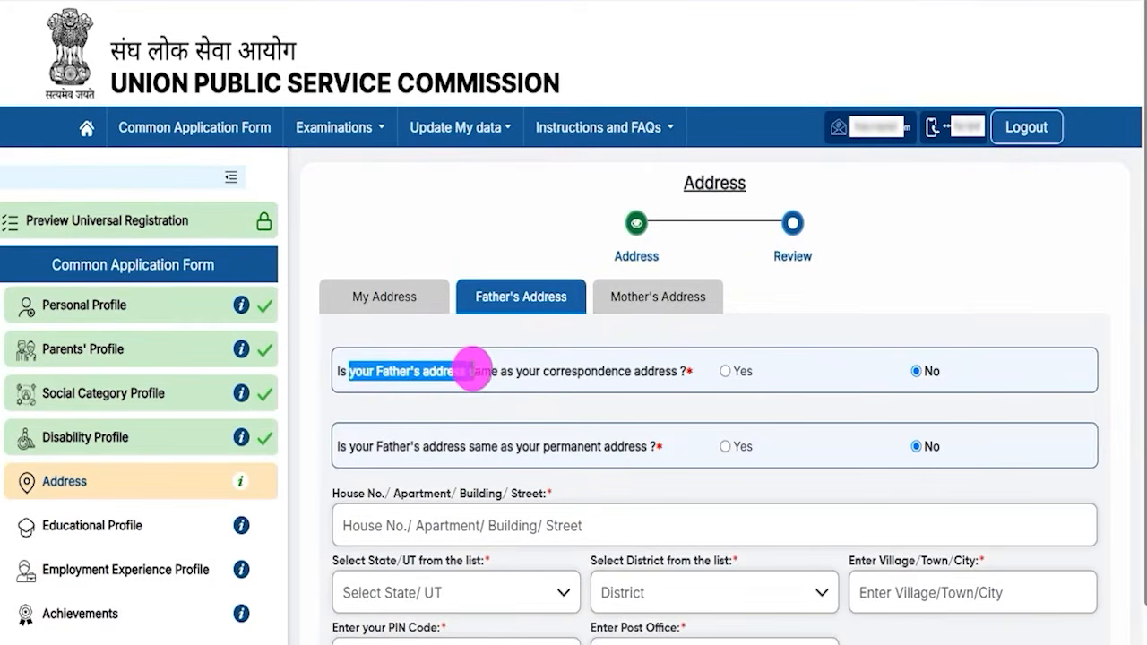
# - On Father's Address, keep No for both same-address questions and click into House No
pyautogui.click(473, 369)
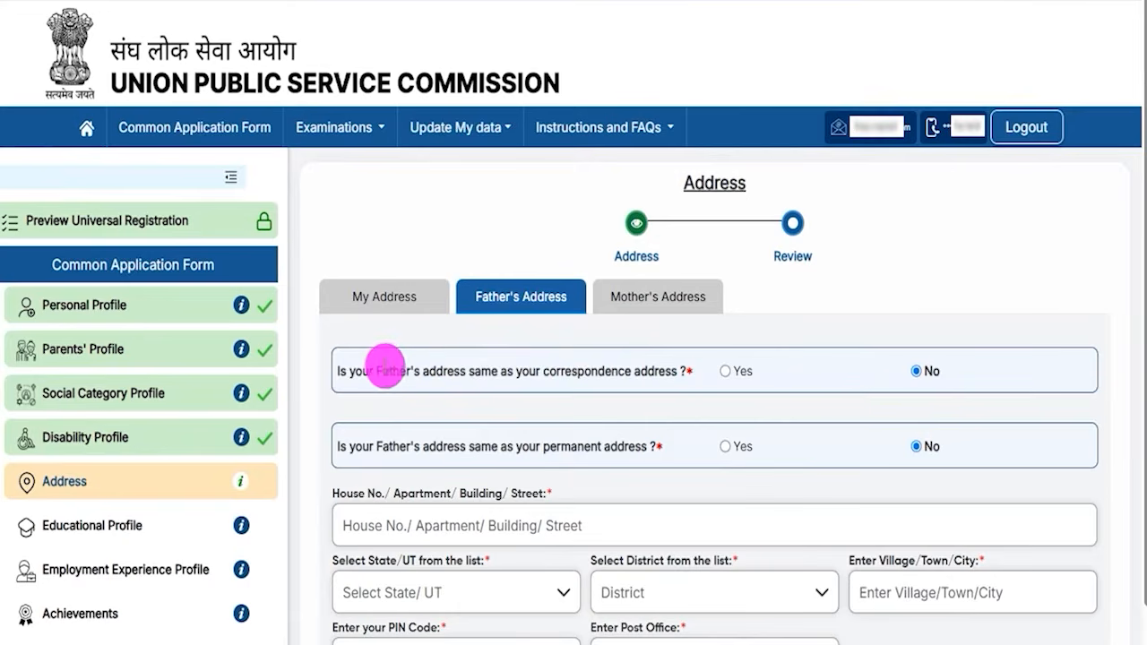
pyautogui.moveTo(359, 369); pyautogui.dragTo(649, 371)
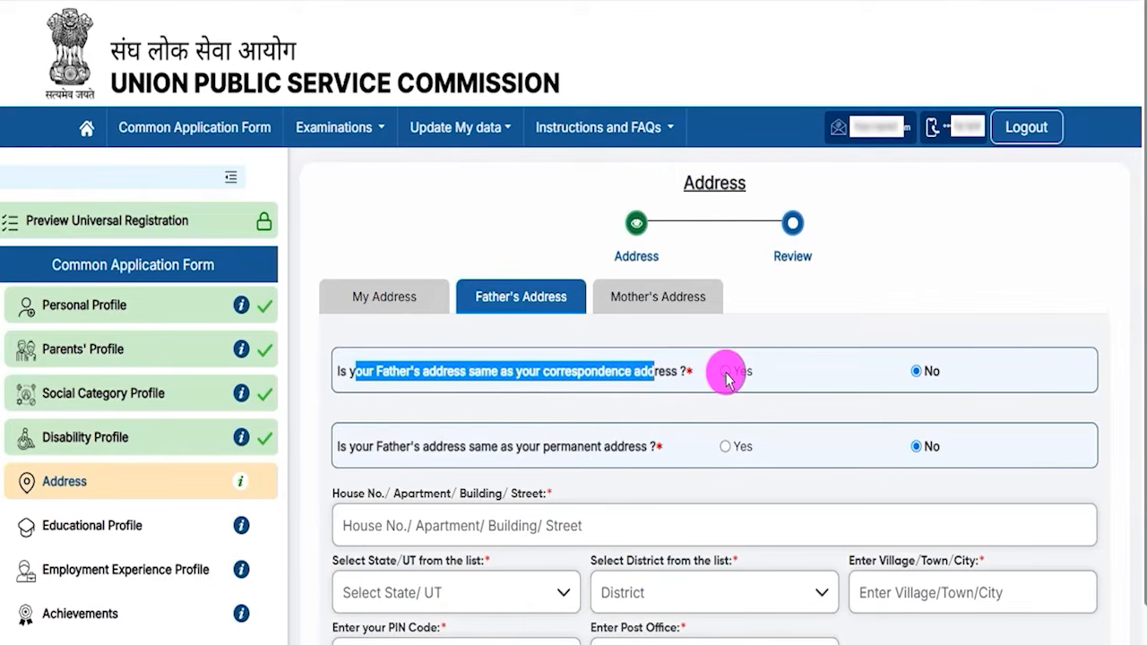
pyautogui.moveTo(355, 447); pyautogui.dragTo(617, 447)
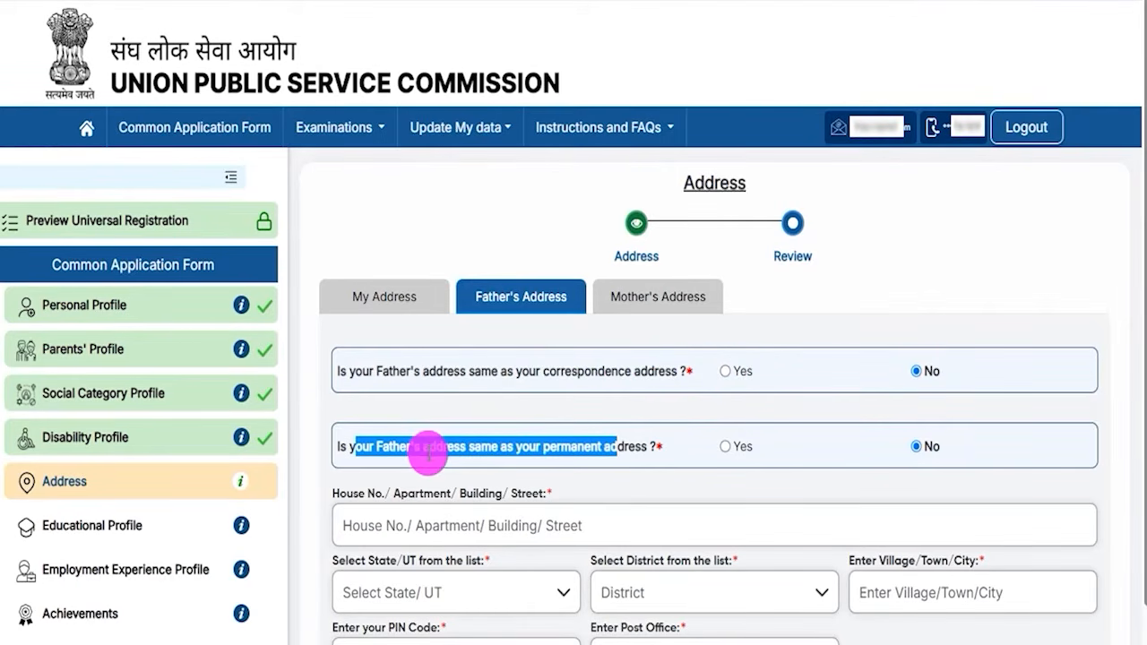
pyautogui.click(371, 446)
pyautogui.moveTo(350, 446); pyautogui.dragTo(610, 446)
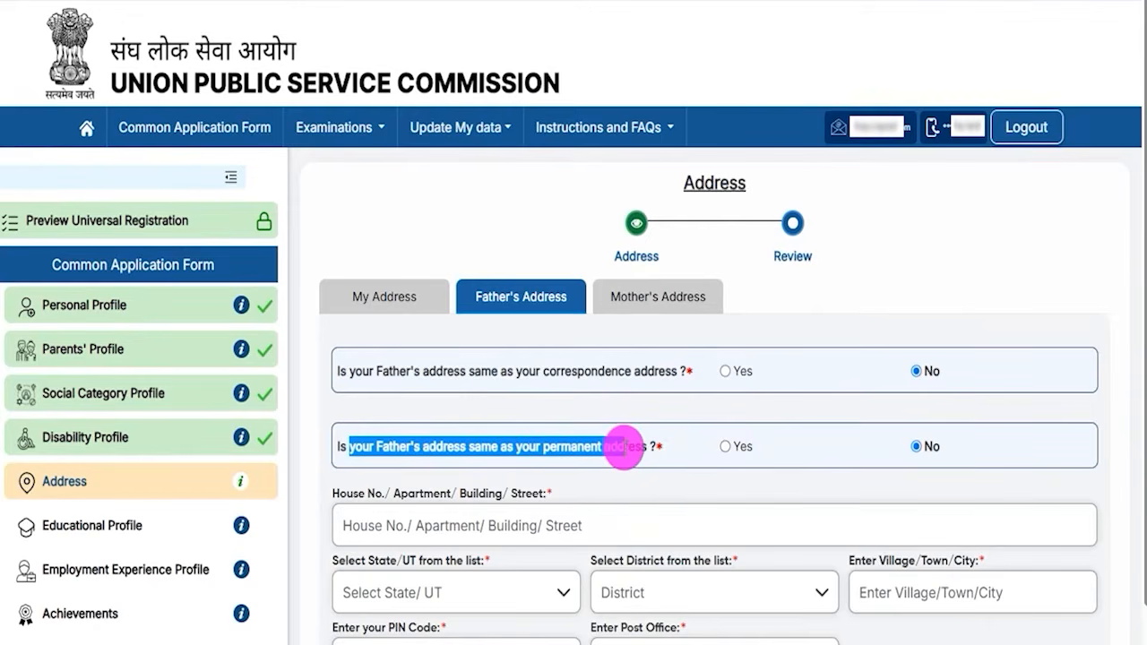
pyautogui.click(919, 448)
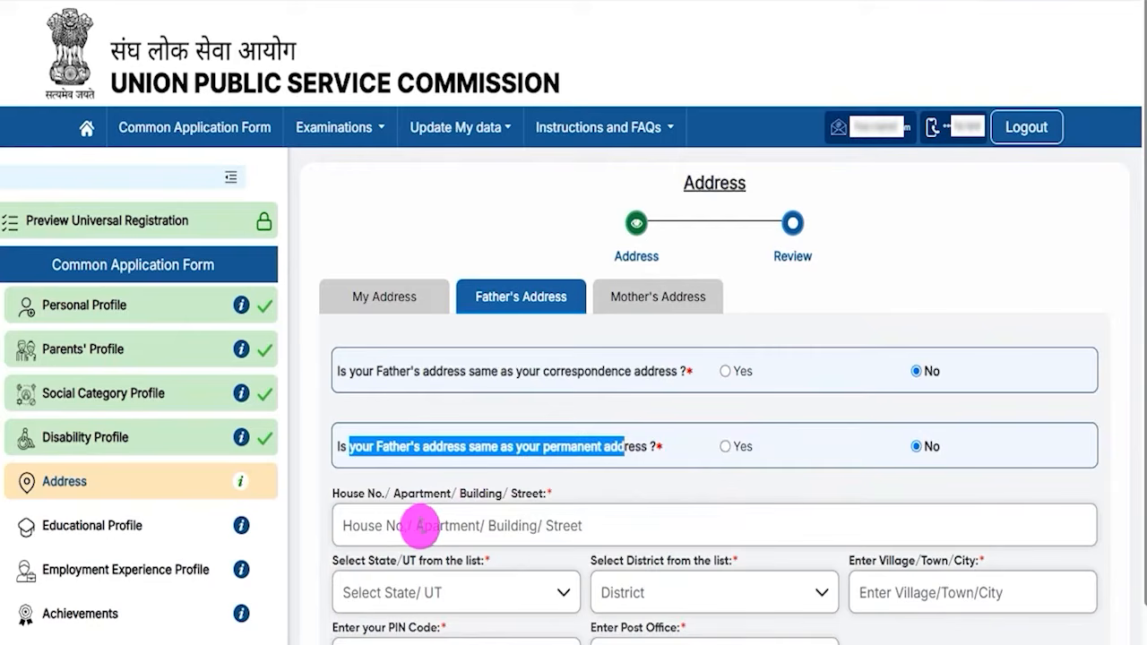
pyautogui.click(419, 527)
pyautogui.scroll(-2, 627, 545)
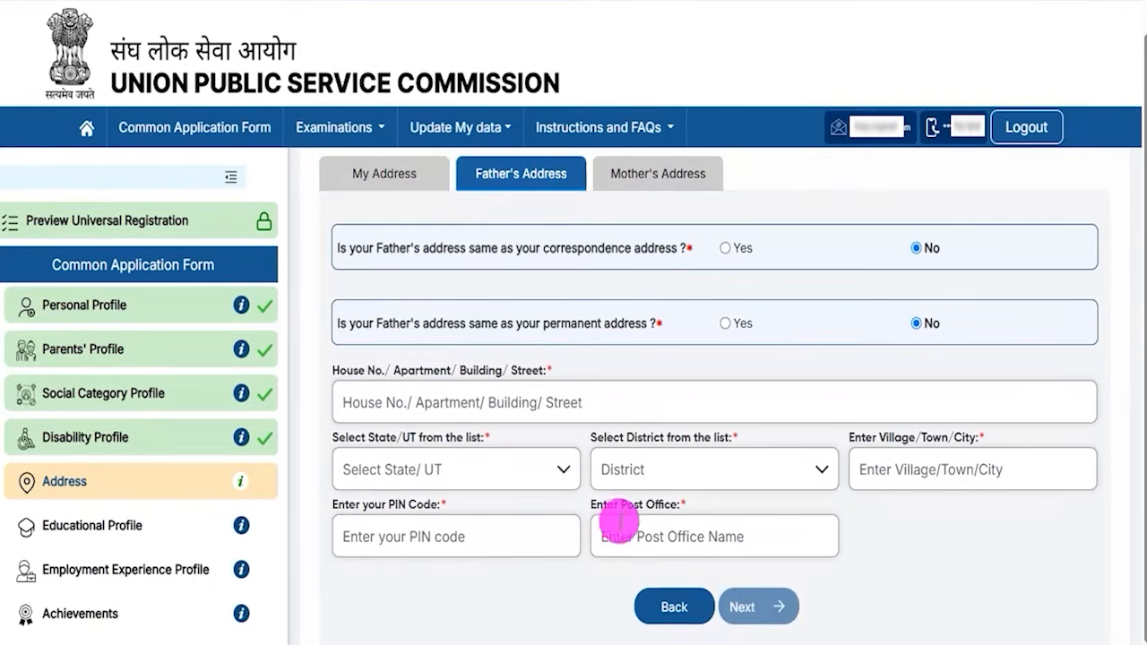
pyautogui.click(656, 2)
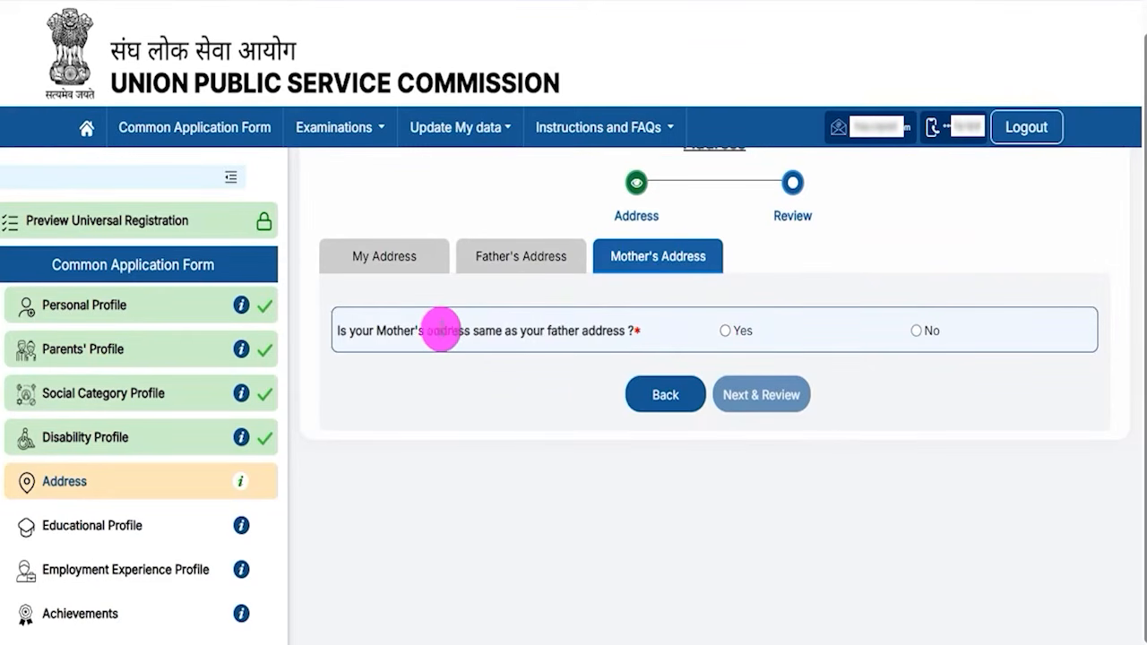
# - Review the mother's address question, then review and submit all address details
pyautogui.moveTo(388, 329); pyautogui.dragTo(491, 330)
pyautogui.moveTo(548, 331); pyautogui.dragTo(588, 331)
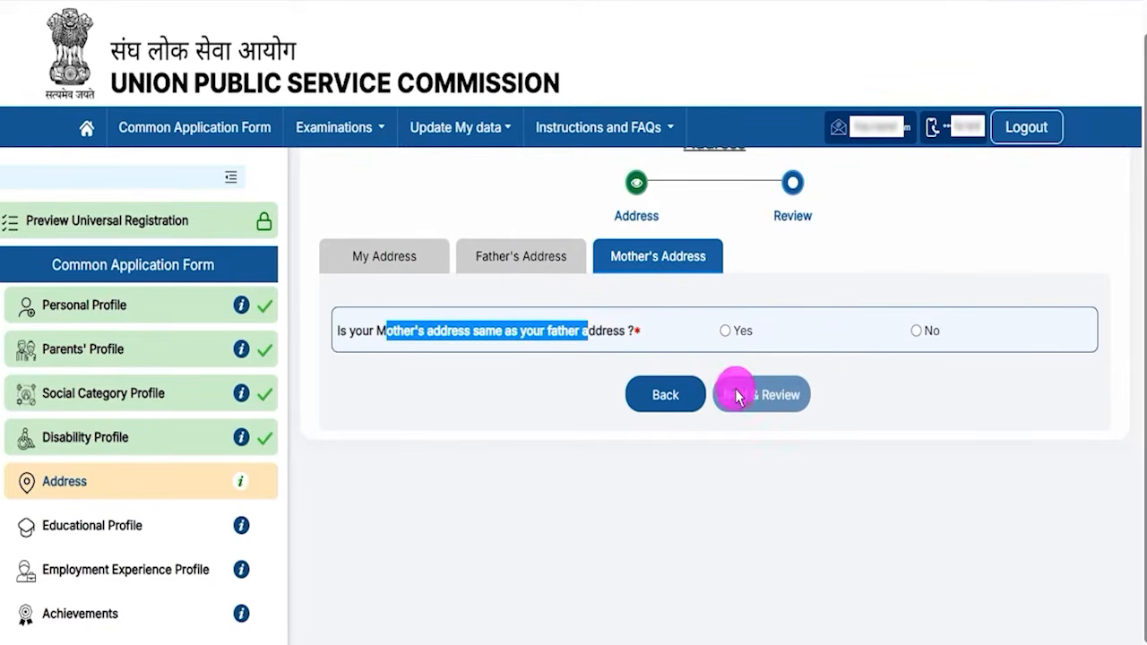
pyautogui.moveTo(1047, 399); pyautogui.dragTo(804, 391)
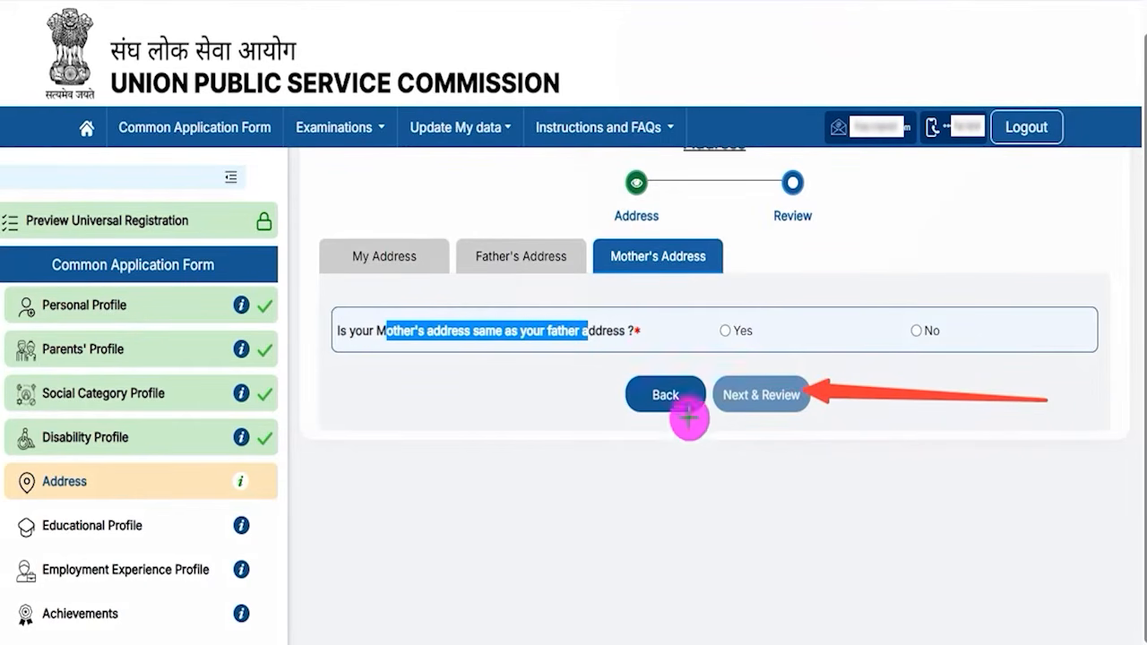
pyautogui.click(784, 408)
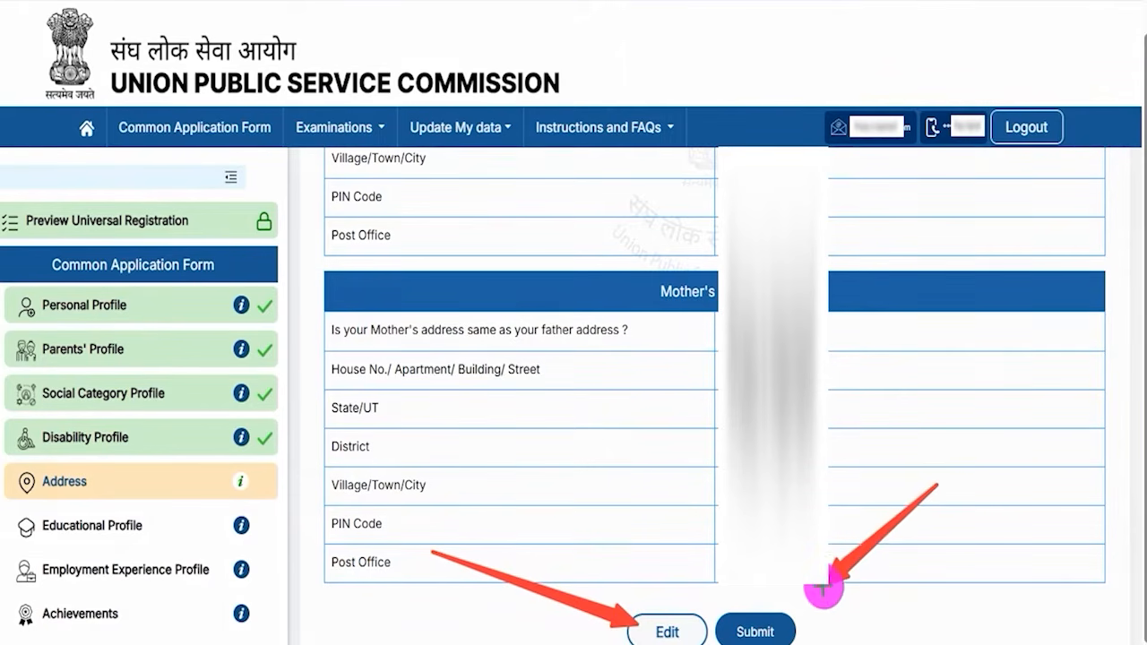
pyautogui.click(786, 620)
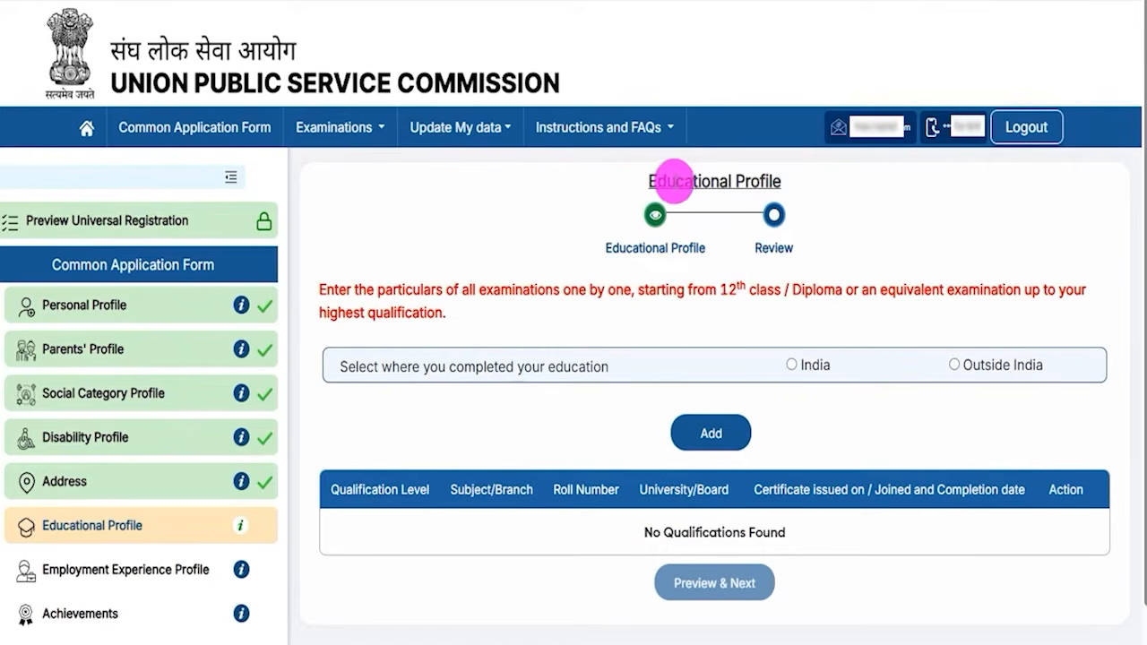
# - Choose India as where education was completed, starting from the 12th class entry
pyautogui.moveTo(675, 181); pyautogui.dragTo(746, 178)
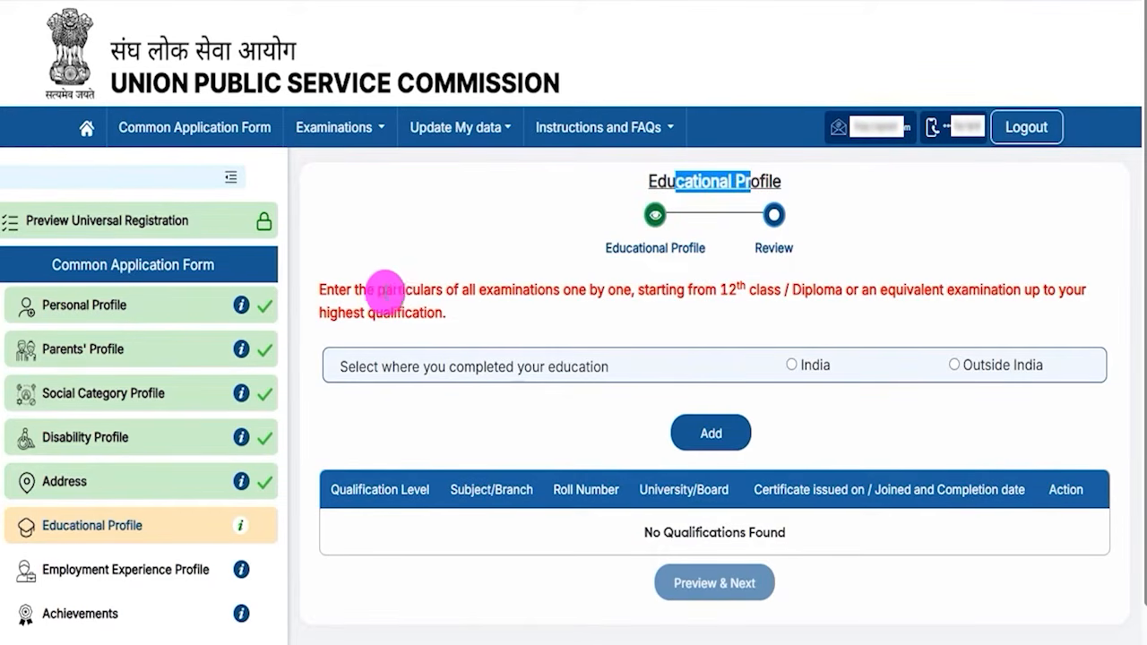
pyautogui.moveTo(366, 290); pyautogui.dragTo(750, 292)
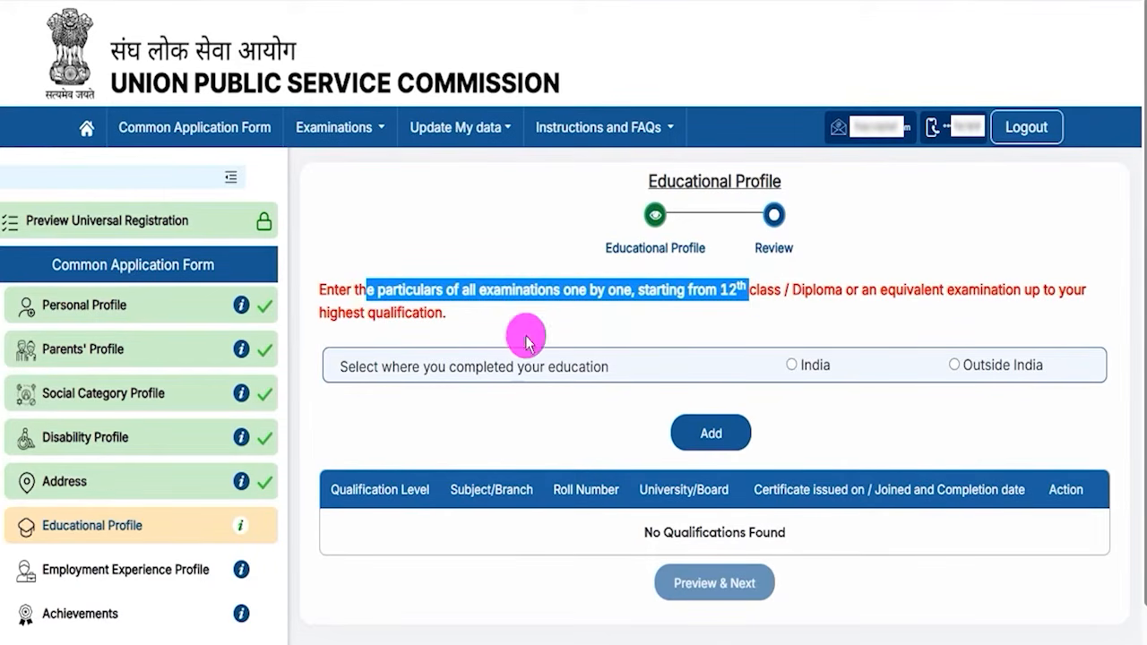
pyautogui.moveTo(400, 368); pyautogui.dragTo(493, 367)
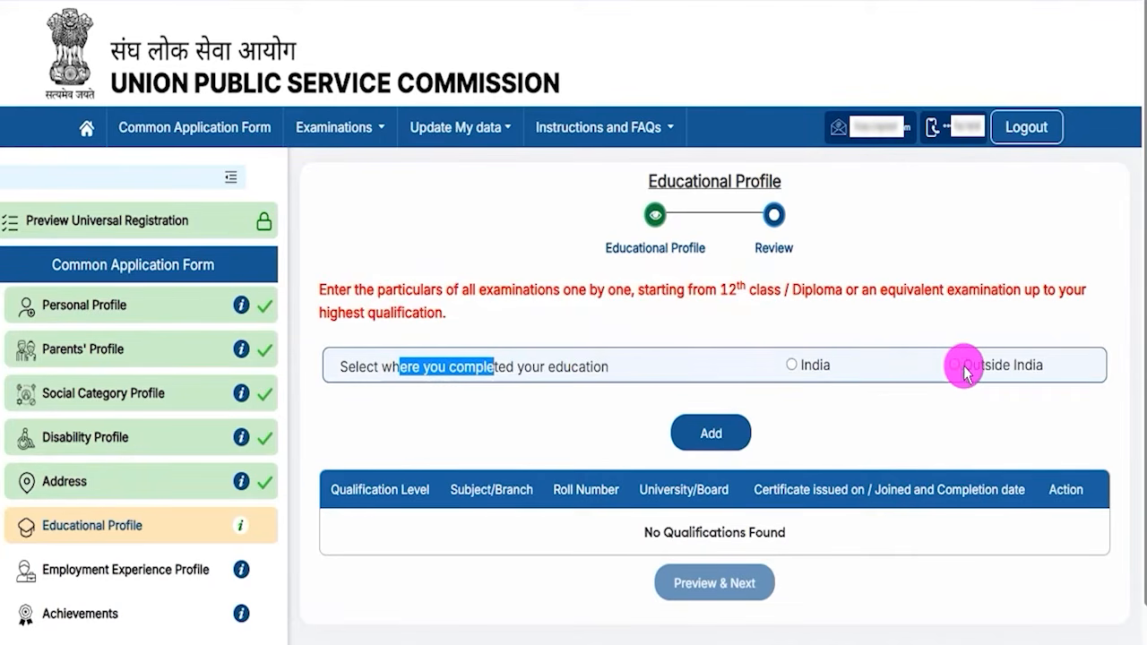
pyautogui.click(792, 366)
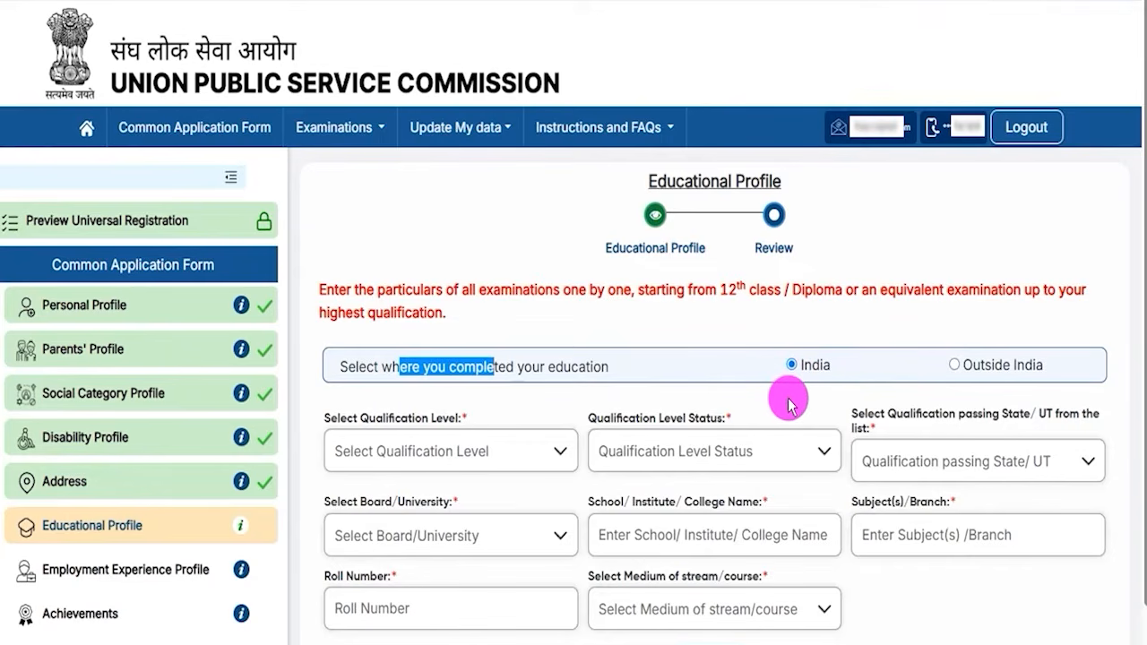
pyautogui.click(789, 399)
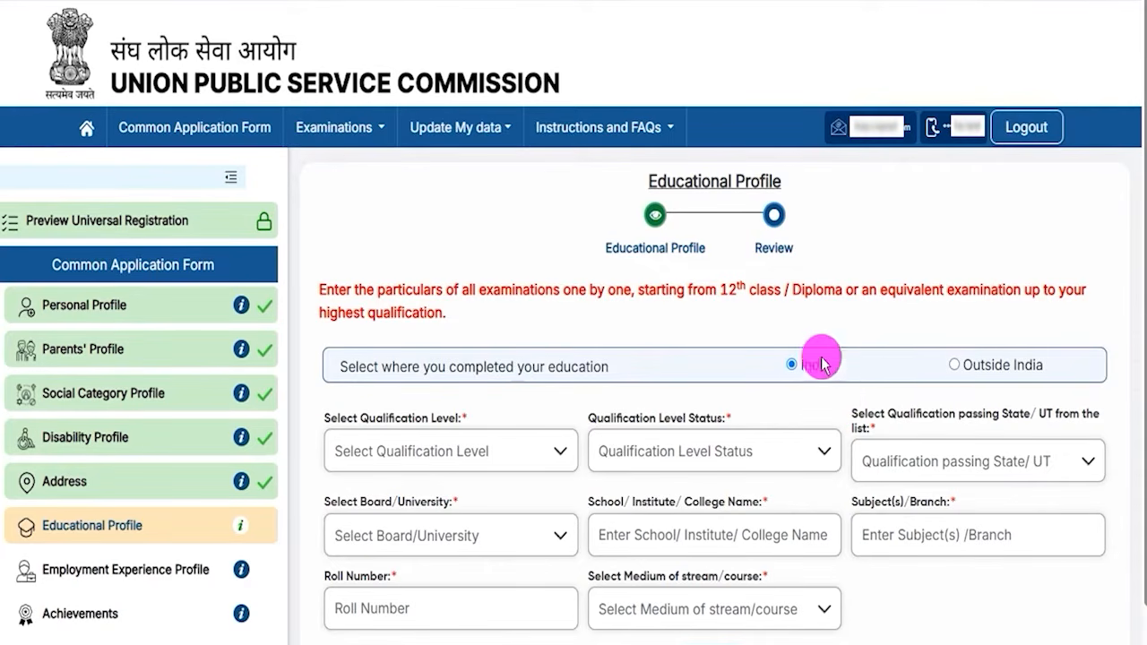
pyautogui.moveTo(720, 289); pyautogui.dragTo(742, 338)
pyautogui.scroll(-1, 783, 412)
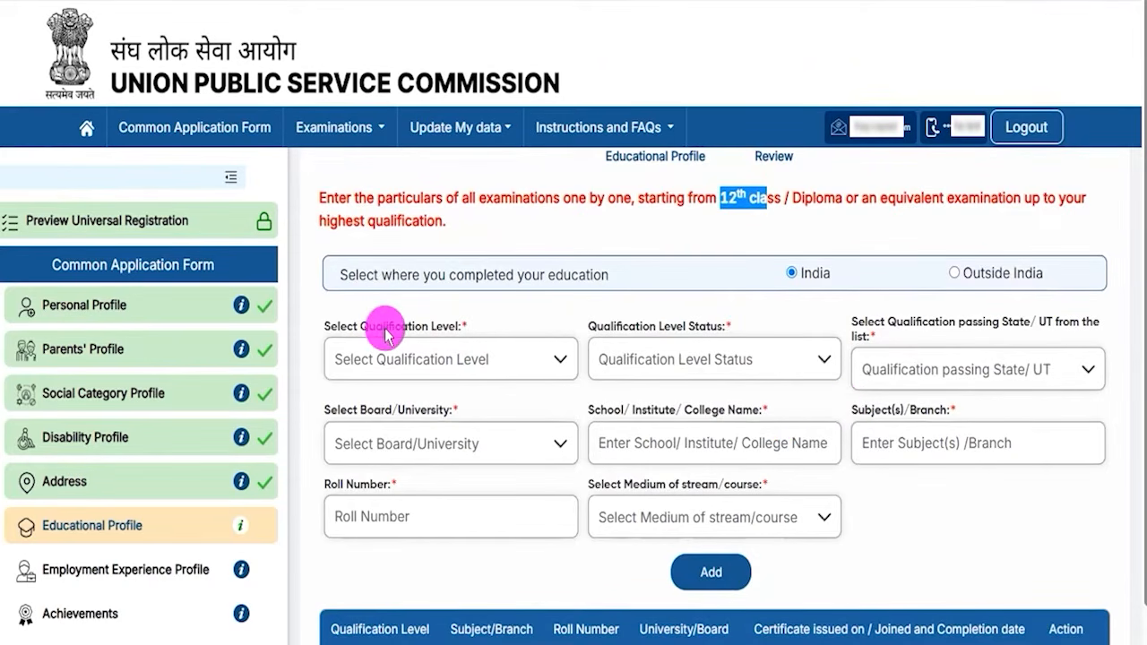
# - Set qualification to Higher Secondary (10+2), status Completed, passing state Uttar Pradesh
pyautogui.click(421, 360)
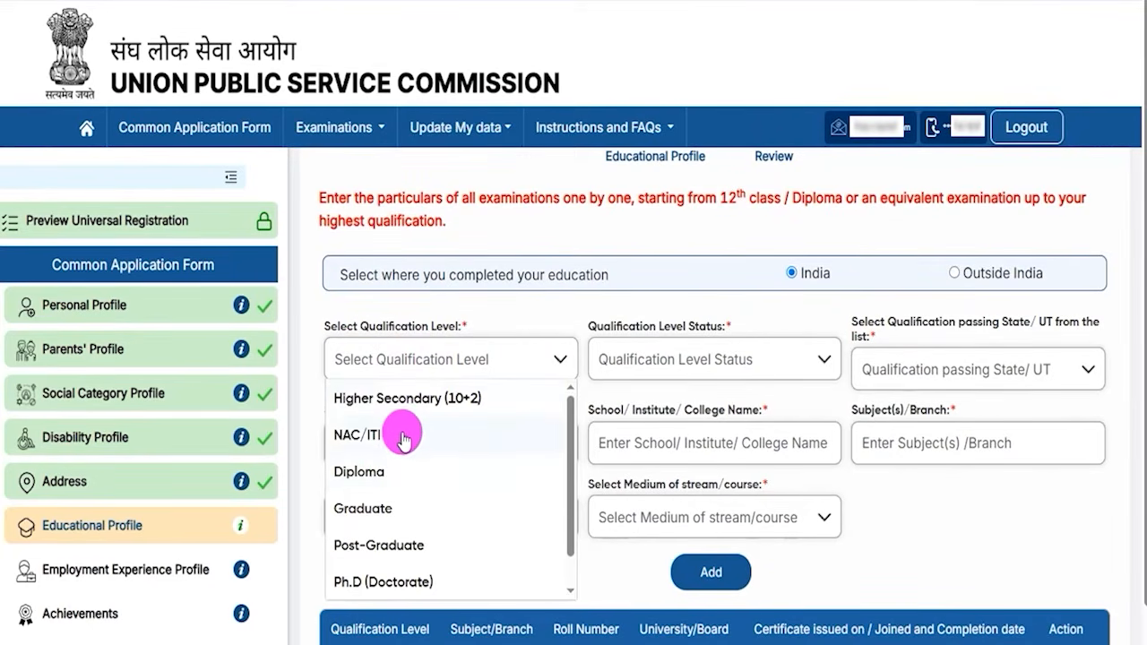
pyautogui.click(455, 402)
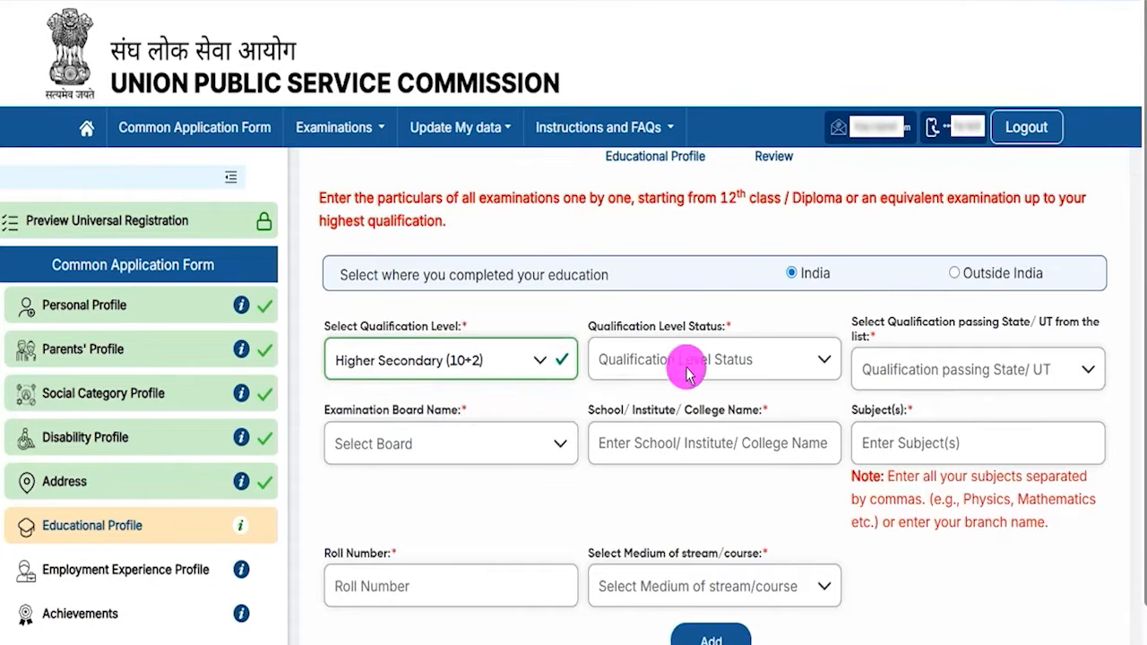
pyautogui.moveTo(611, 329); pyautogui.dragTo(667, 332)
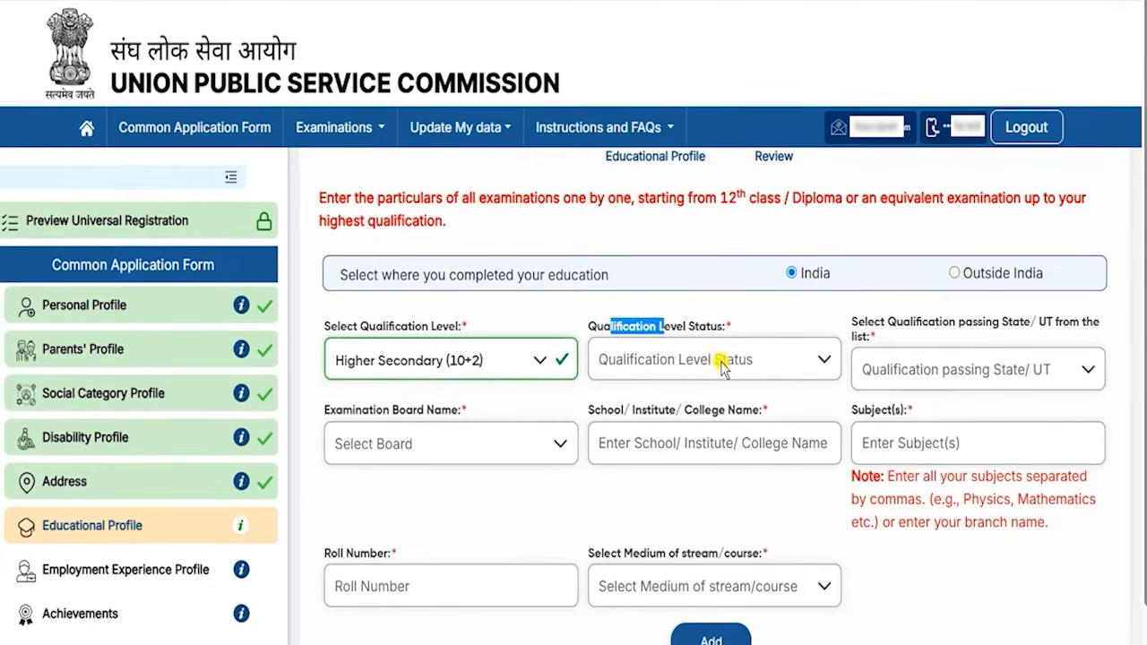
pyautogui.click(721, 363)
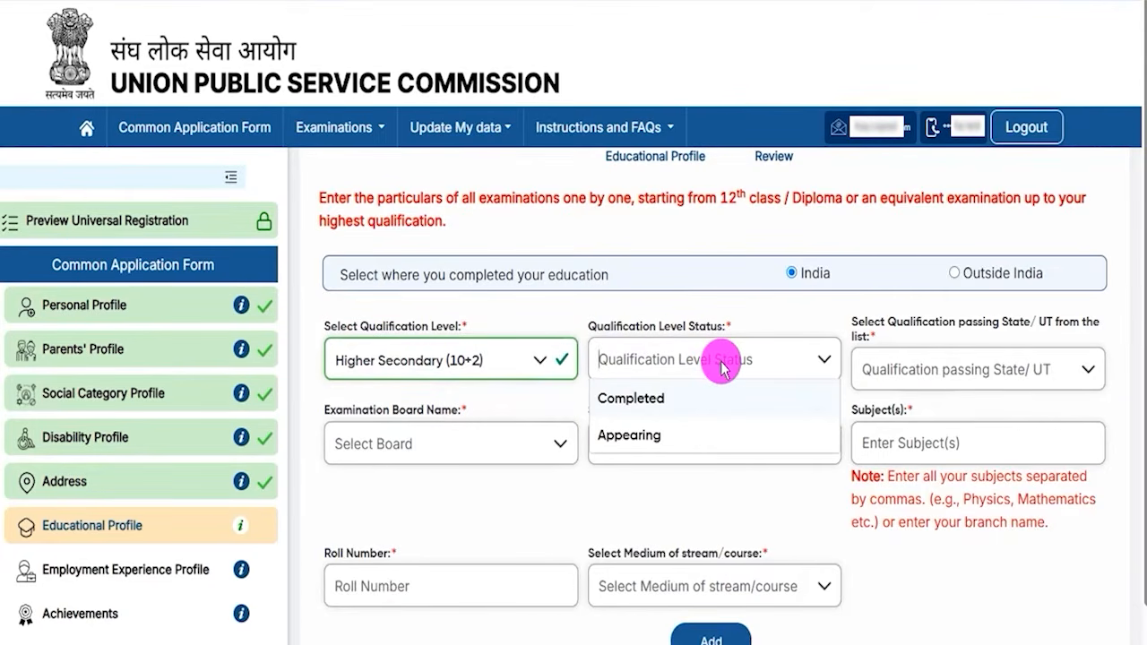
pyautogui.click(642, 403)
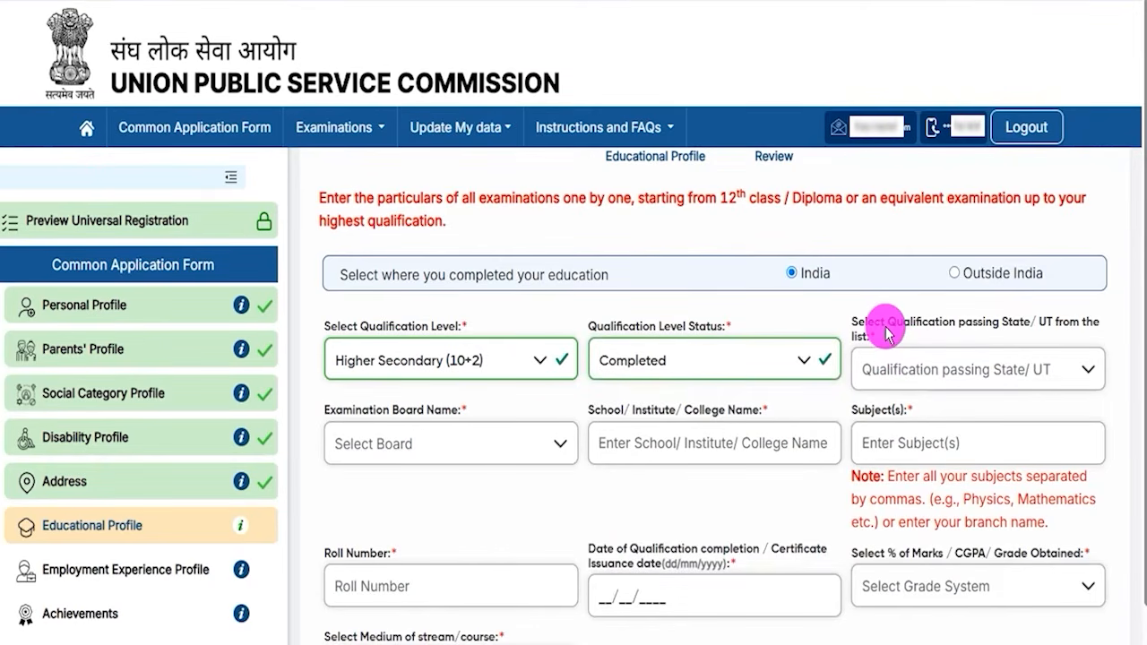
pyautogui.moveTo(888, 324); pyautogui.dragTo(968, 329)
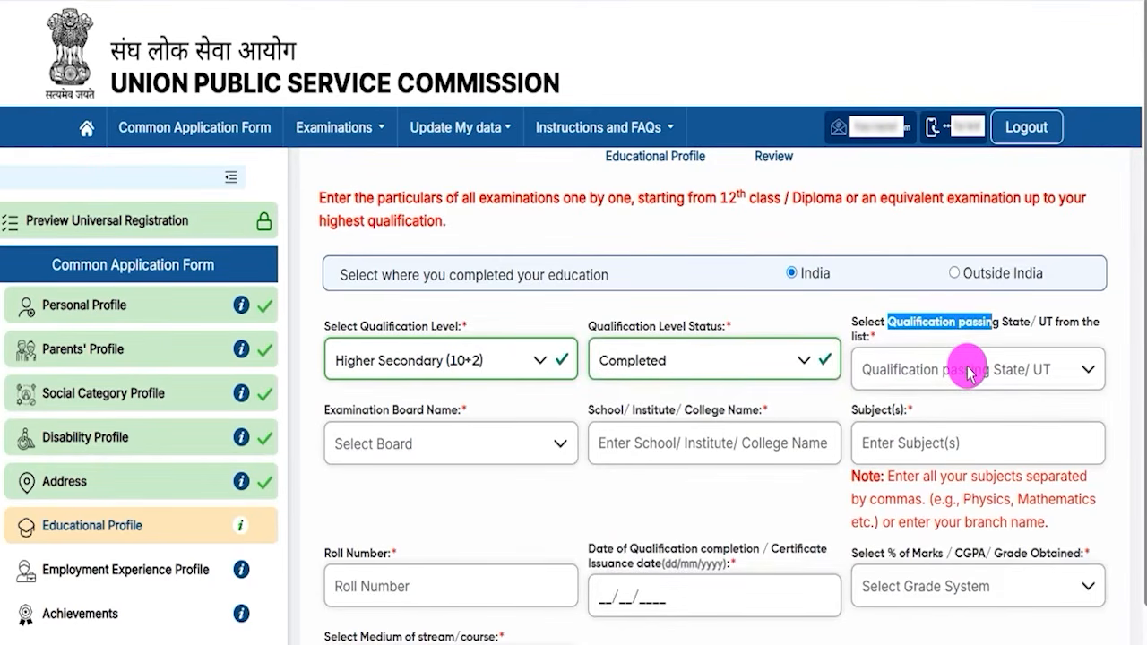
pyautogui.click(957, 367)
pyautogui.scroll(-10, 961, 414)
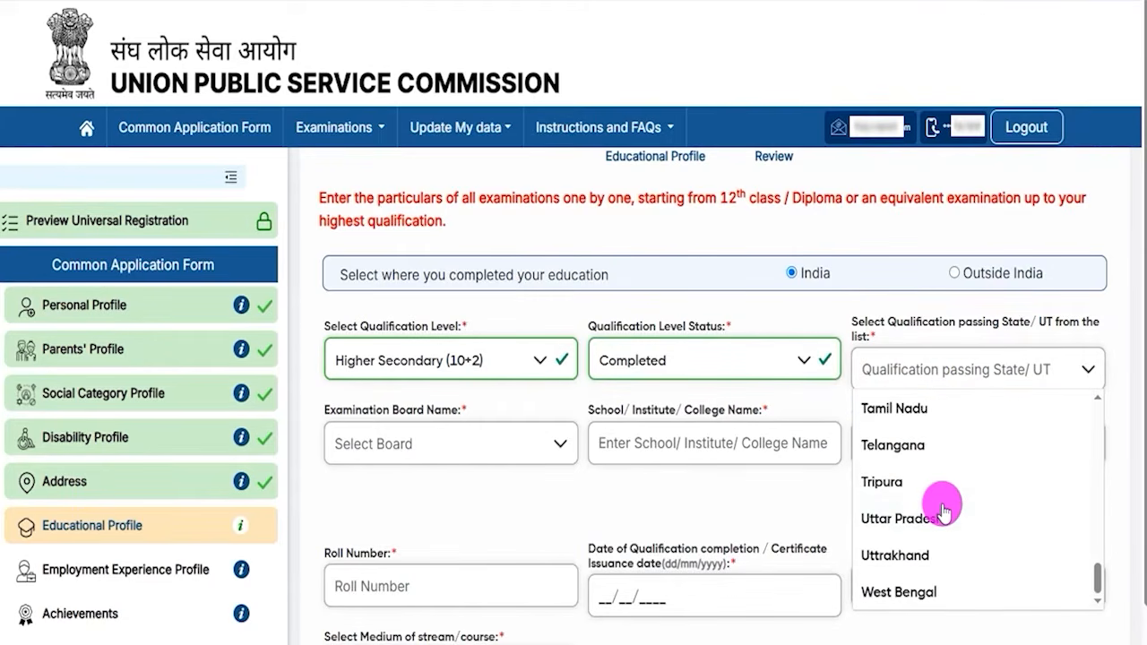
pyautogui.click(912, 534)
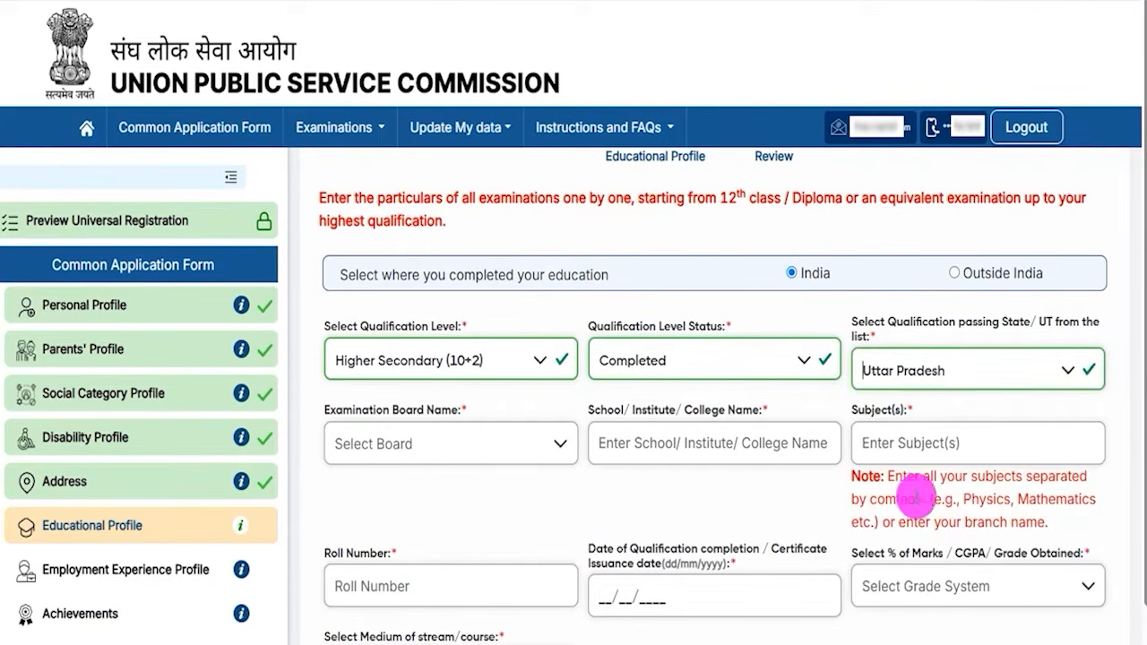
# - Try the empty Examination Board list, then click into School, Subject(s) and Roll Number fields
pyautogui.moveTo(353, 410); pyautogui.dragTo(421, 415)
pyautogui.click(432, 437)
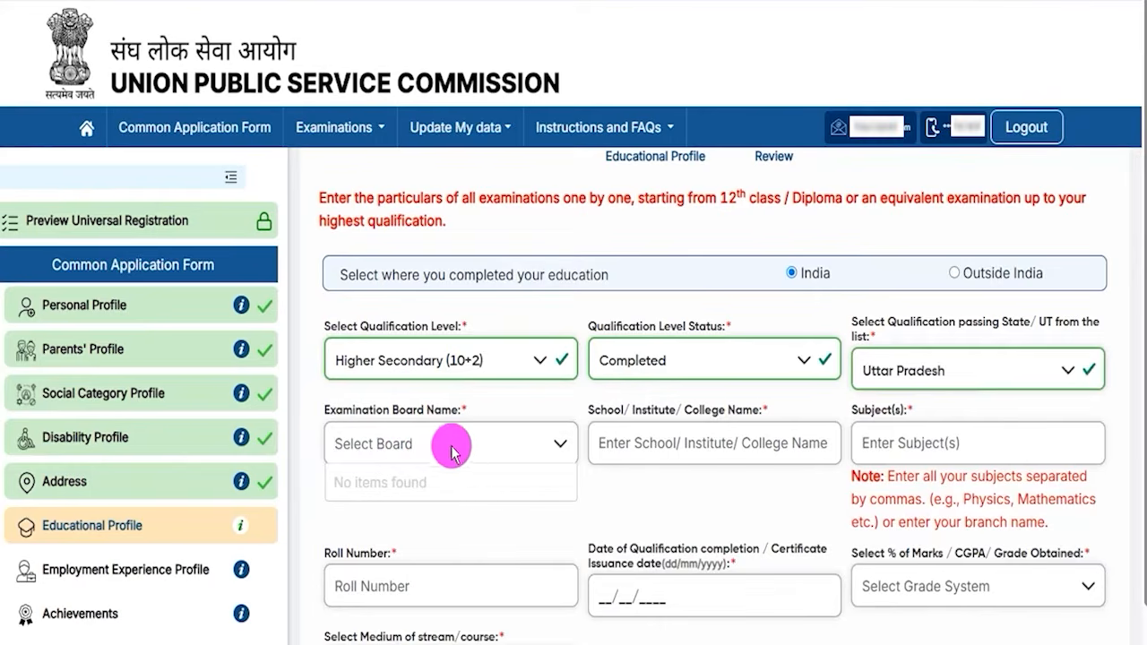
pyautogui.click(553, 446)
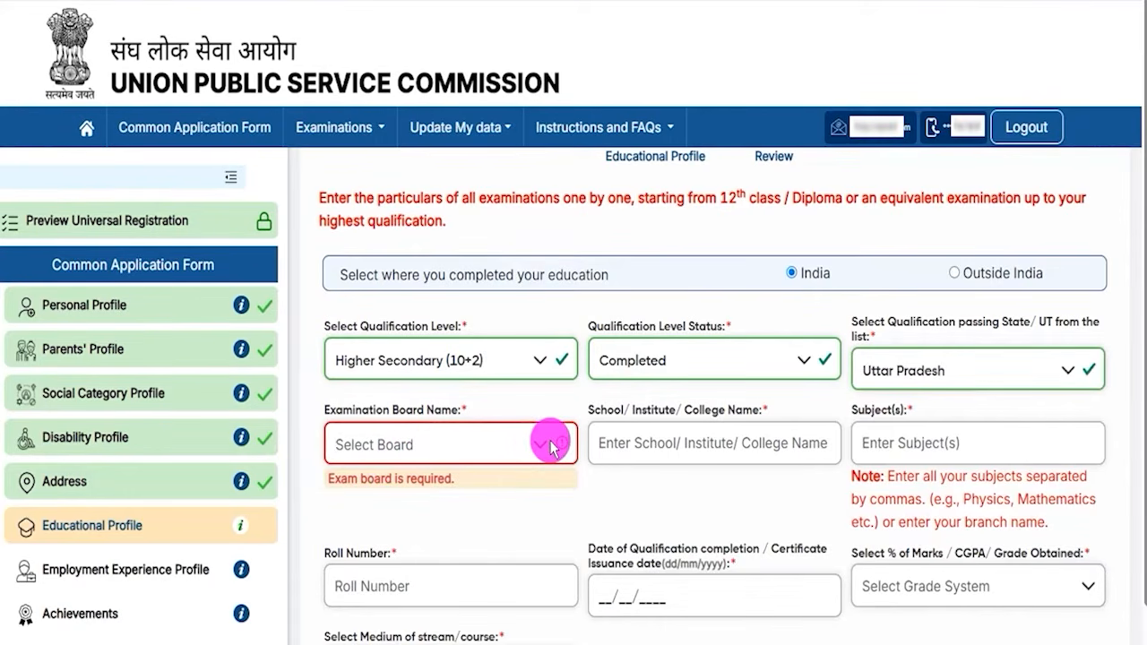
pyautogui.click(545, 439)
pyautogui.click(545, 440)
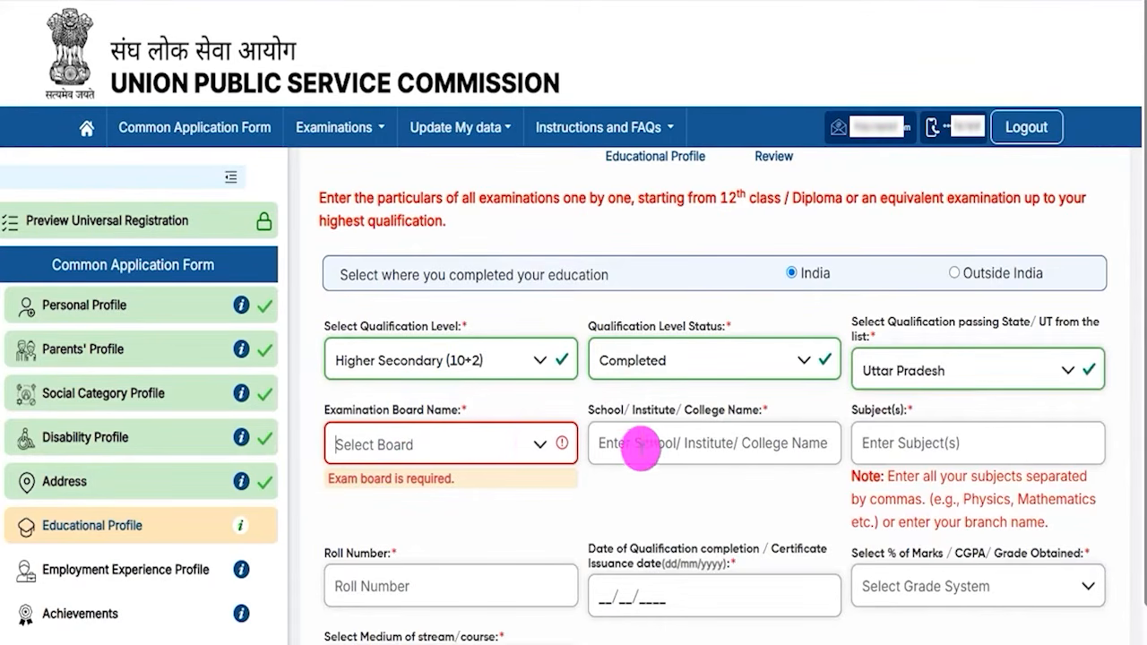
pyautogui.moveTo(608, 411); pyautogui.dragTo(673, 415)
pyautogui.click(703, 443)
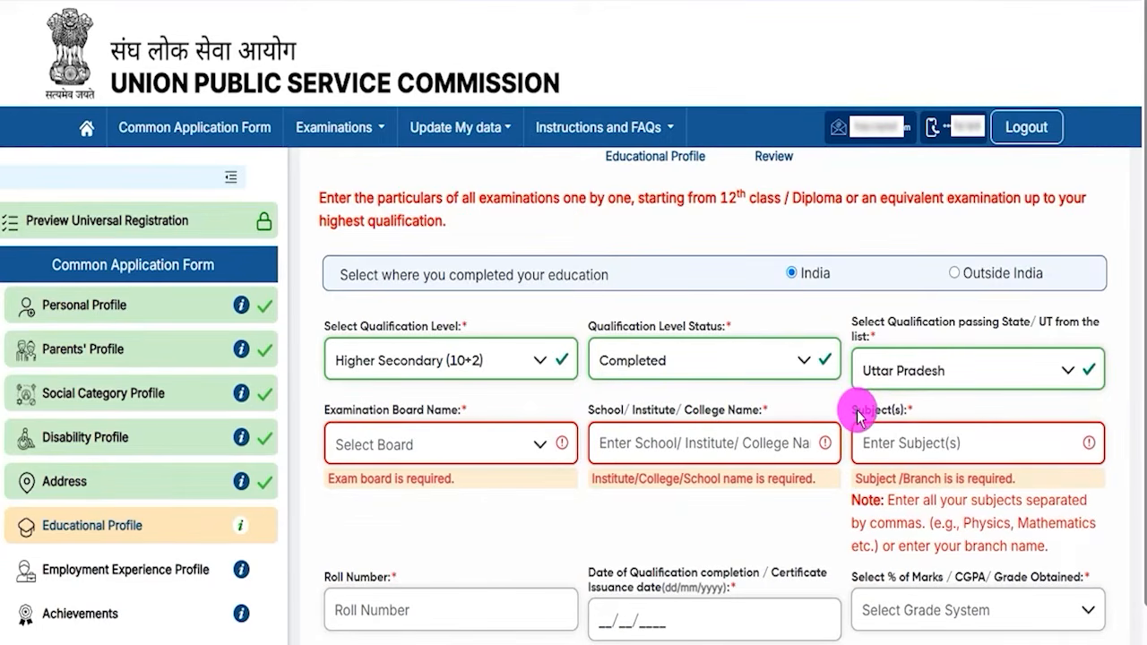
pyautogui.moveTo(858, 414); pyautogui.dragTo(901, 452)
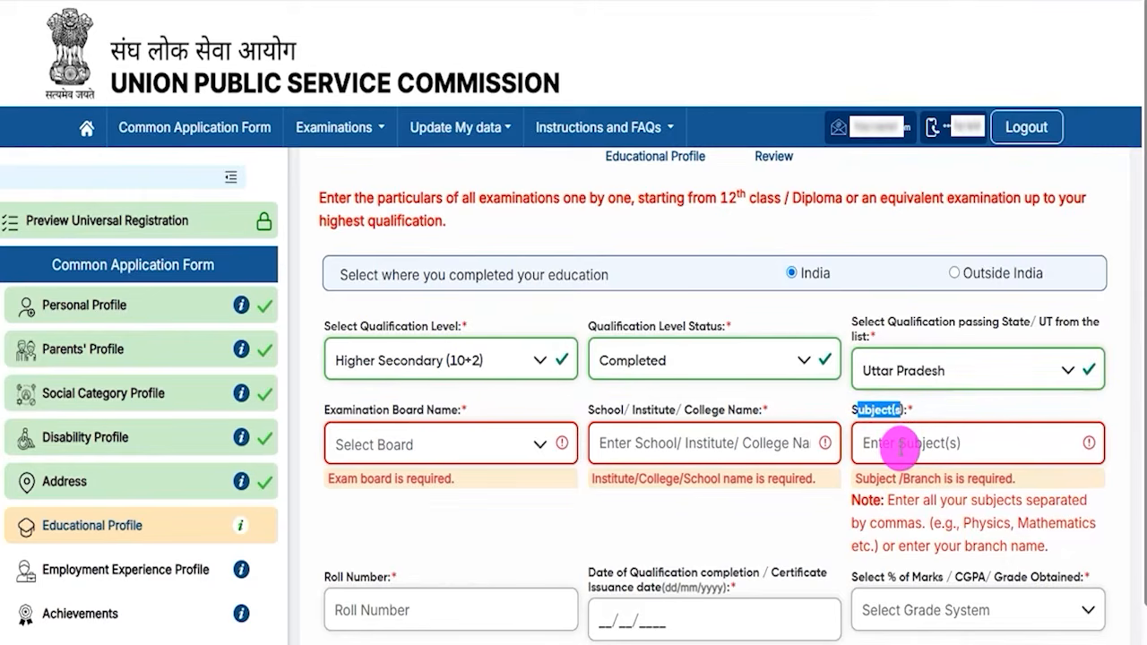
pyautogui.click(901, 452)
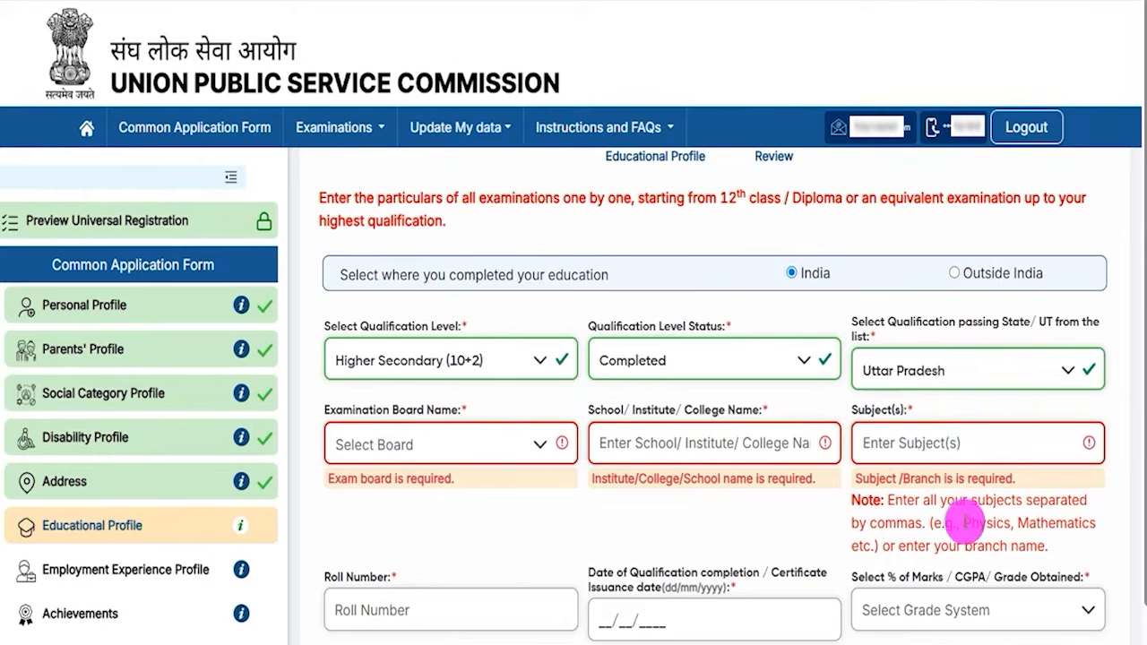
pyautogui.moveTo(964, 523); pyautogui.dragTo(1087, 527)
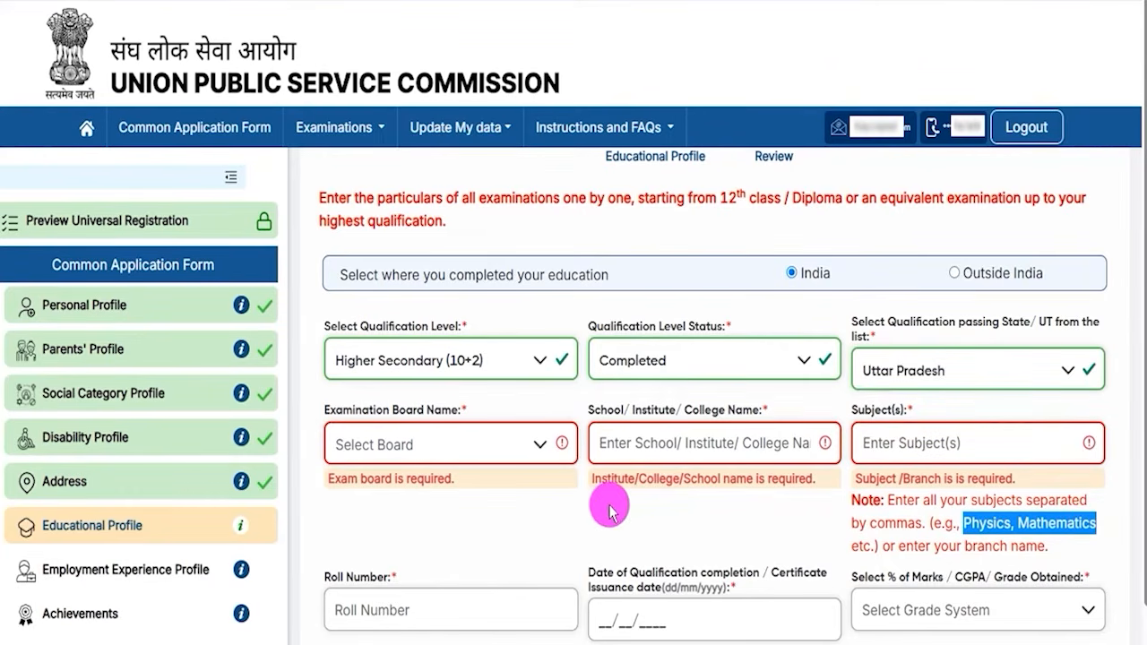
pyautogui.scroll(-3, 610, 484)
pyautogui.click(417, 371)
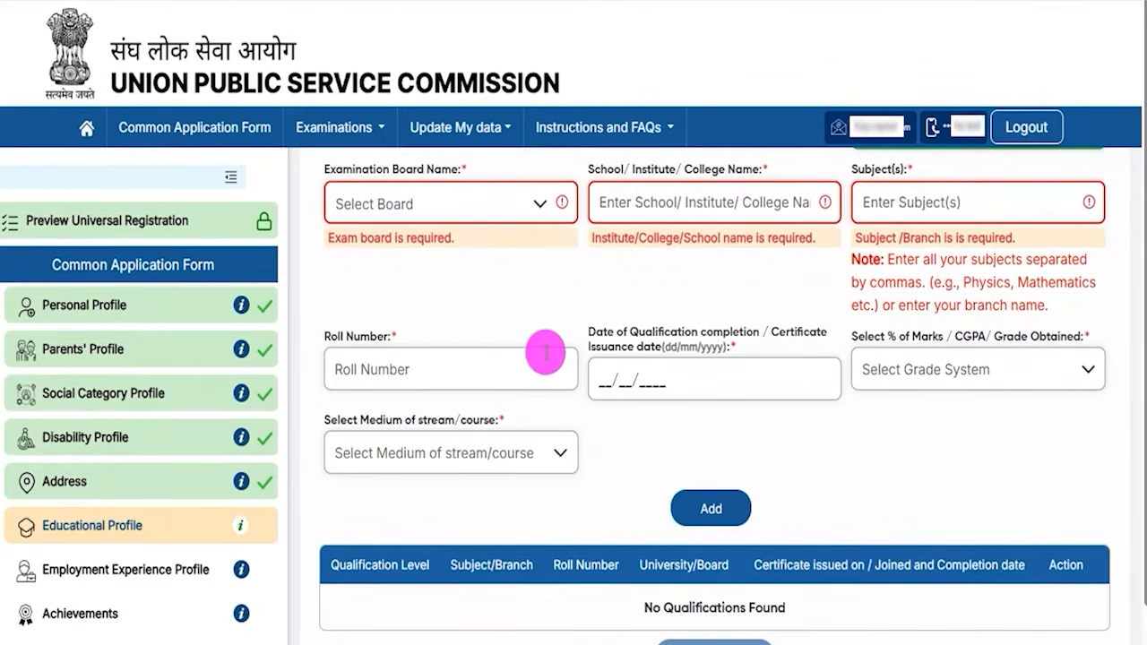
# - Note the completion date must match certificate issuance and click into that date field
pyautogui.moveTo(606, 332); pyautogui.dragTo(755, 337)
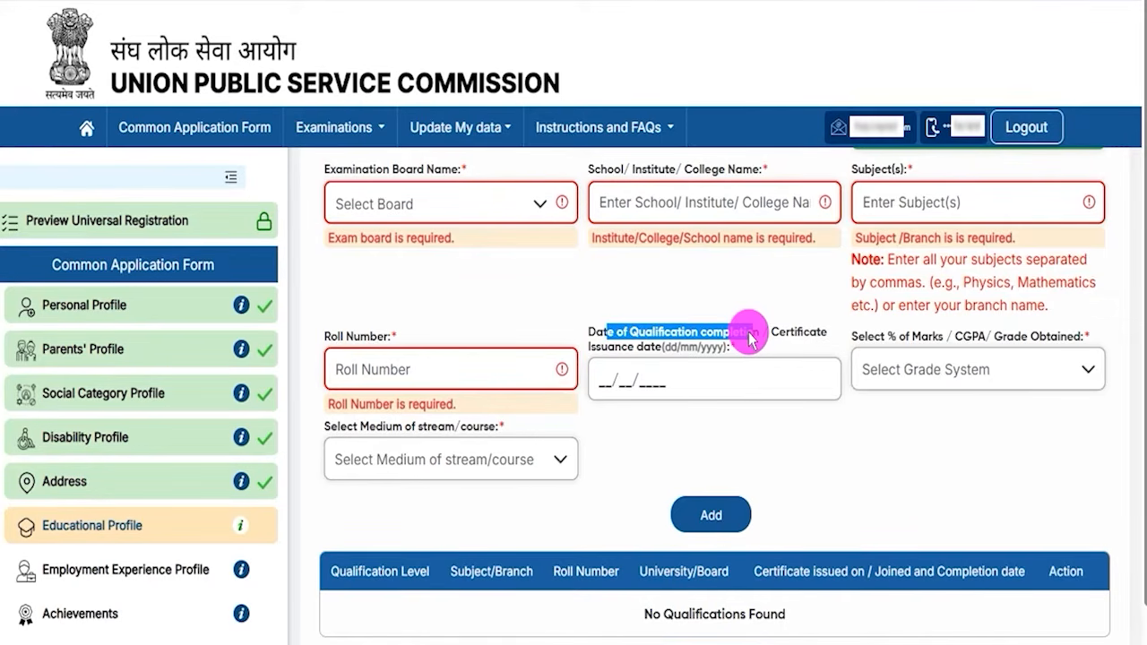
pyautogui.moveTo(773, 333); pyautogui.dragTo(798, 332)
pyautogui.moveTo(602, 333); pyautogui.dragTo(628, 333)
pyautogui.click(635, 388)
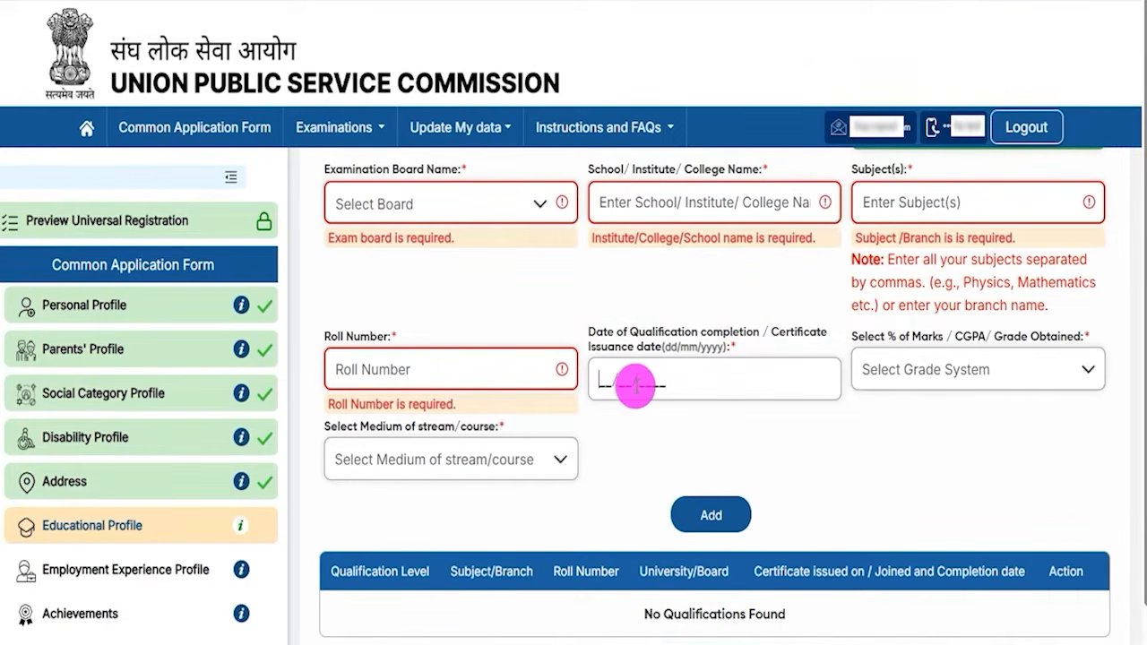
# - Enter 90.00 Percentage(%) Marks, set English medium, and add the Higher Secondary qualification
pyautogui.moveTo(867, 336); pyautogui.dragTo(986, 340)
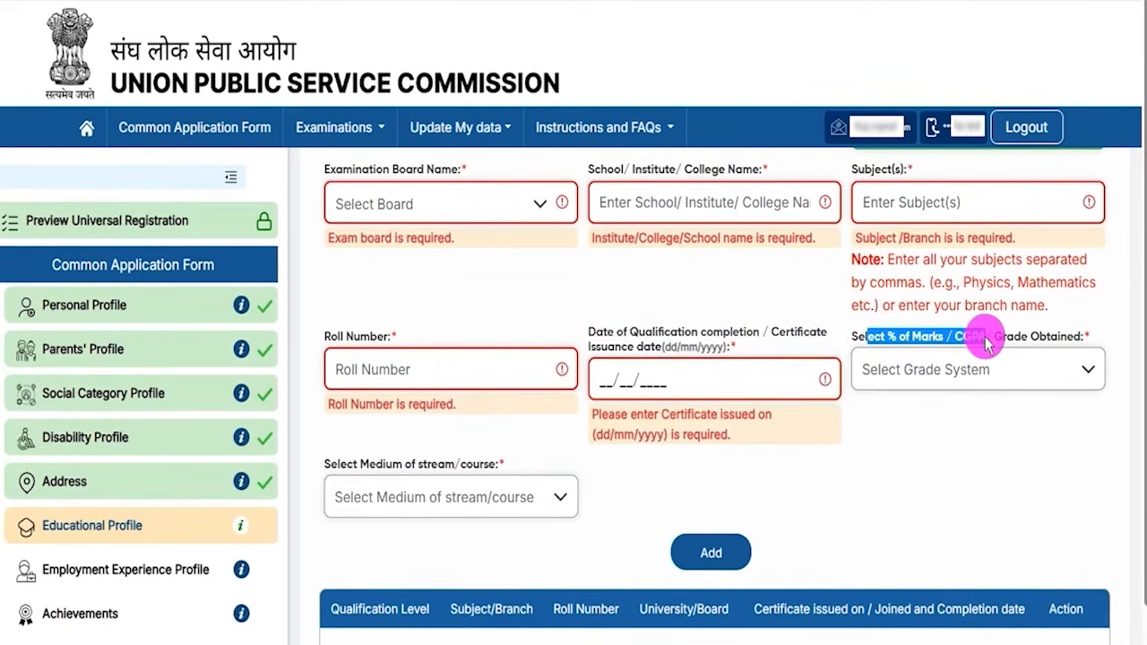
pyautogui.click(979, 371)
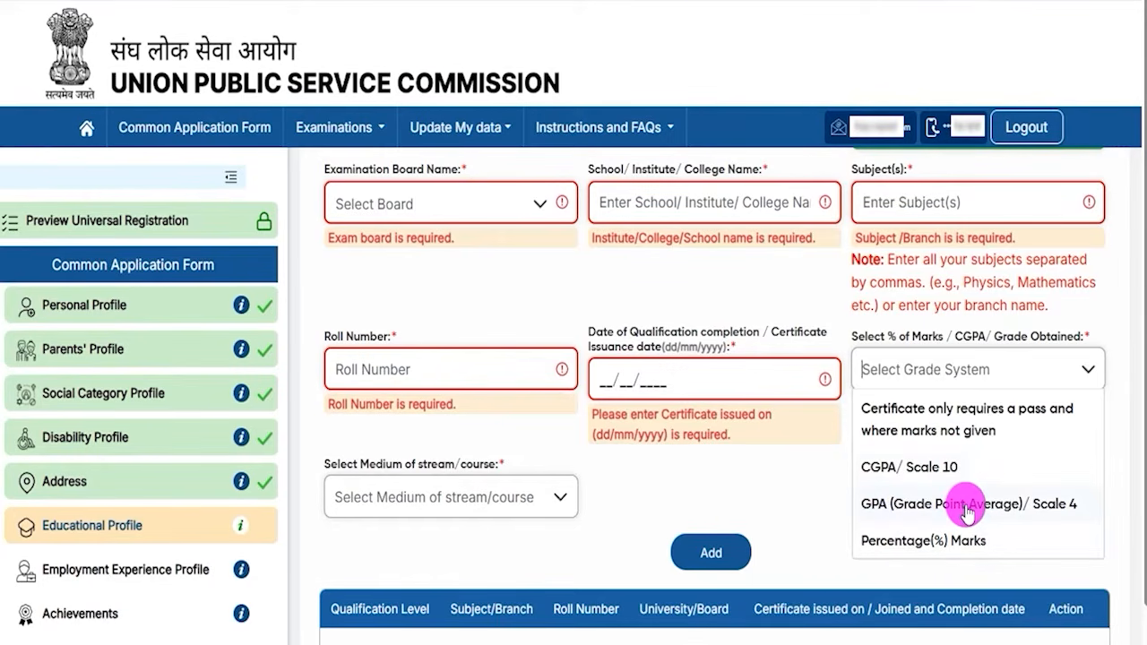
pyautogui.click(924, 538)
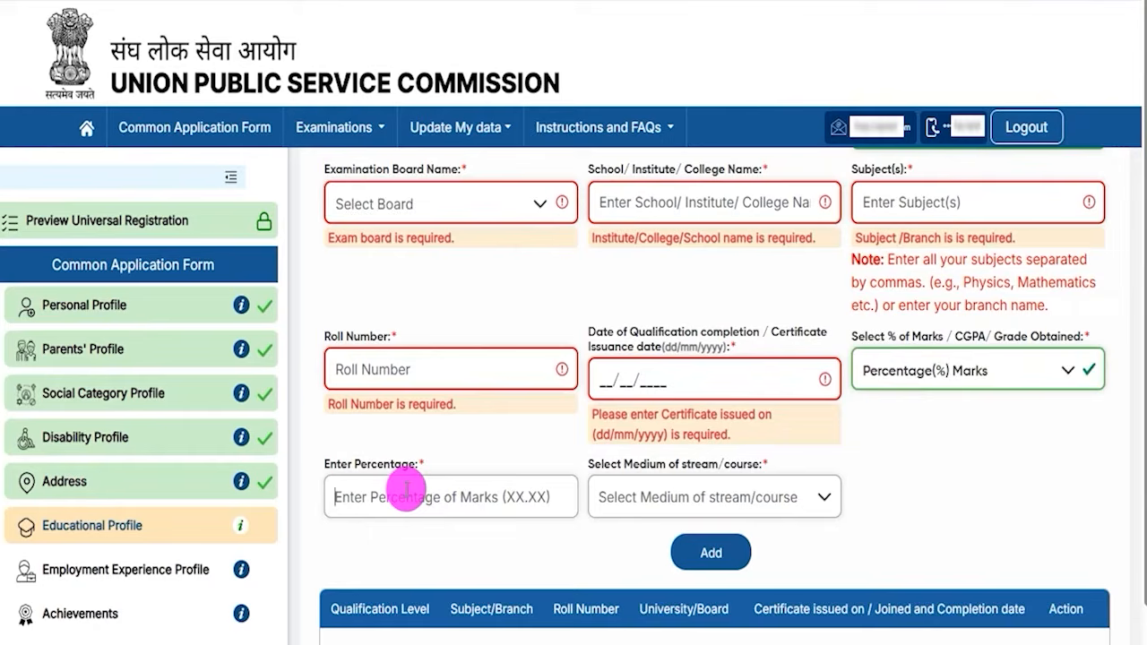
pyautogui.write('90.00')
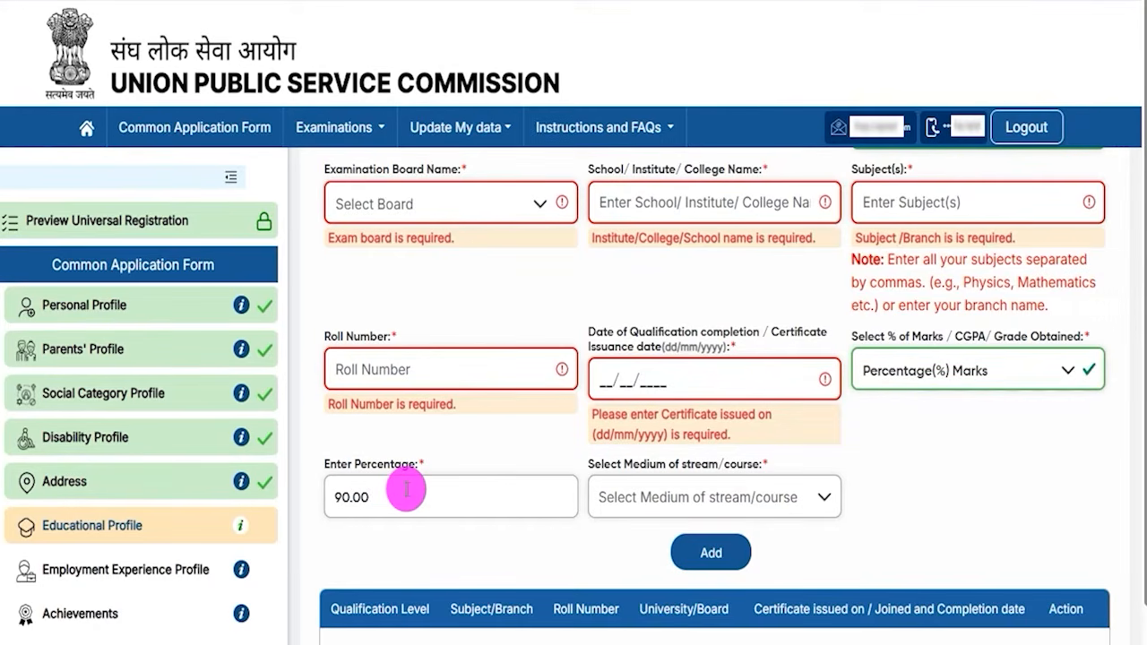
pyautogui.click(668, 500)
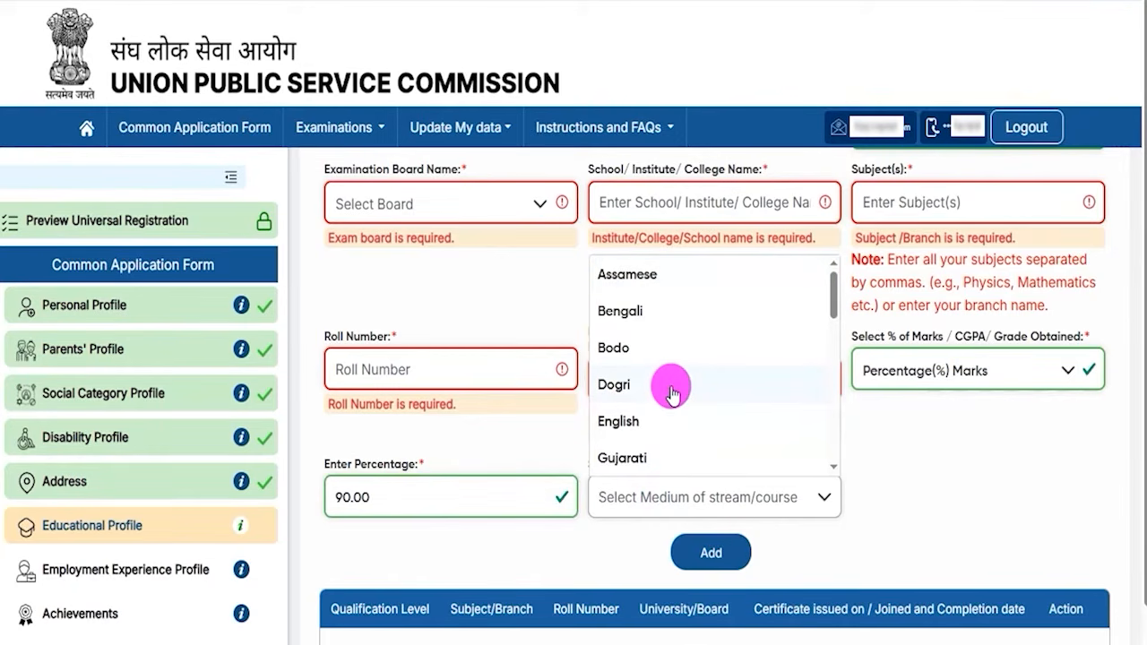
pyautogui.click(627, 425)
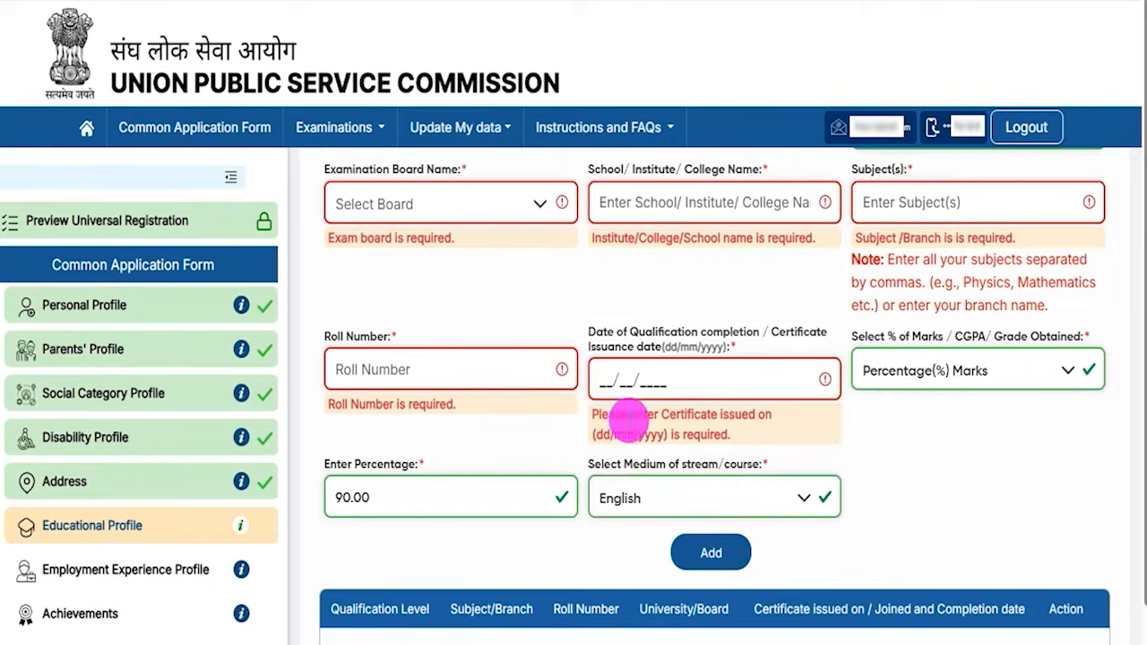
pyautogui.scroll(-1, 890, 523)
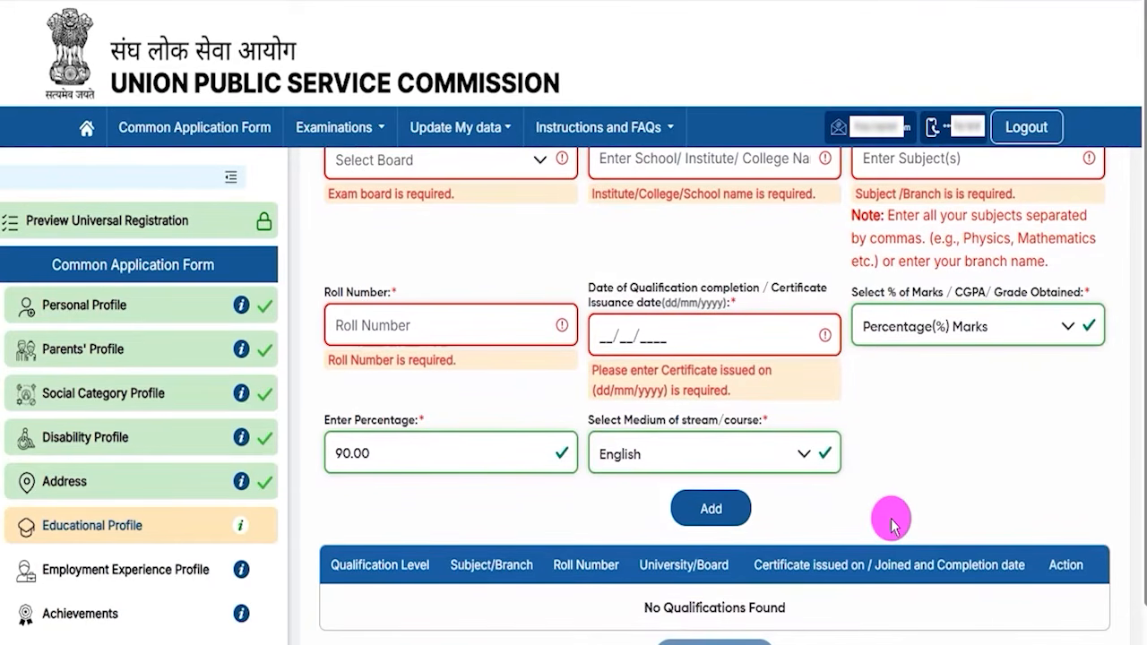
pyautogui.scroll(-1, 1116, 589)
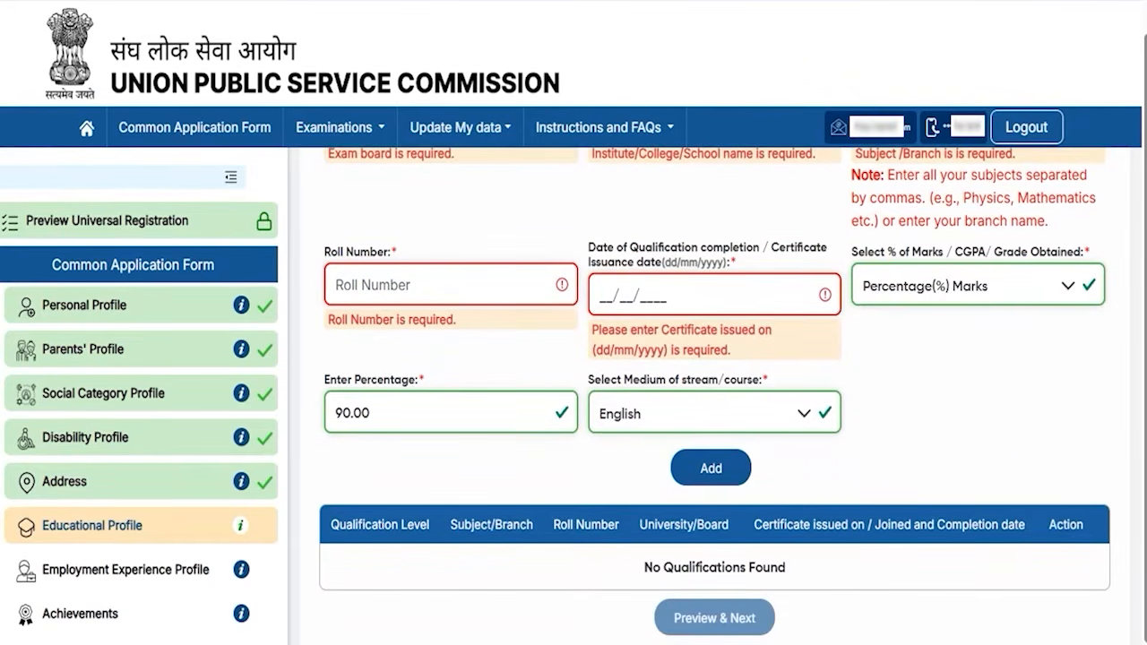
pyautogui.moveTo(995, 449); pyautogui.dragTo(751, 467)
pyautogui.click(749, 467)
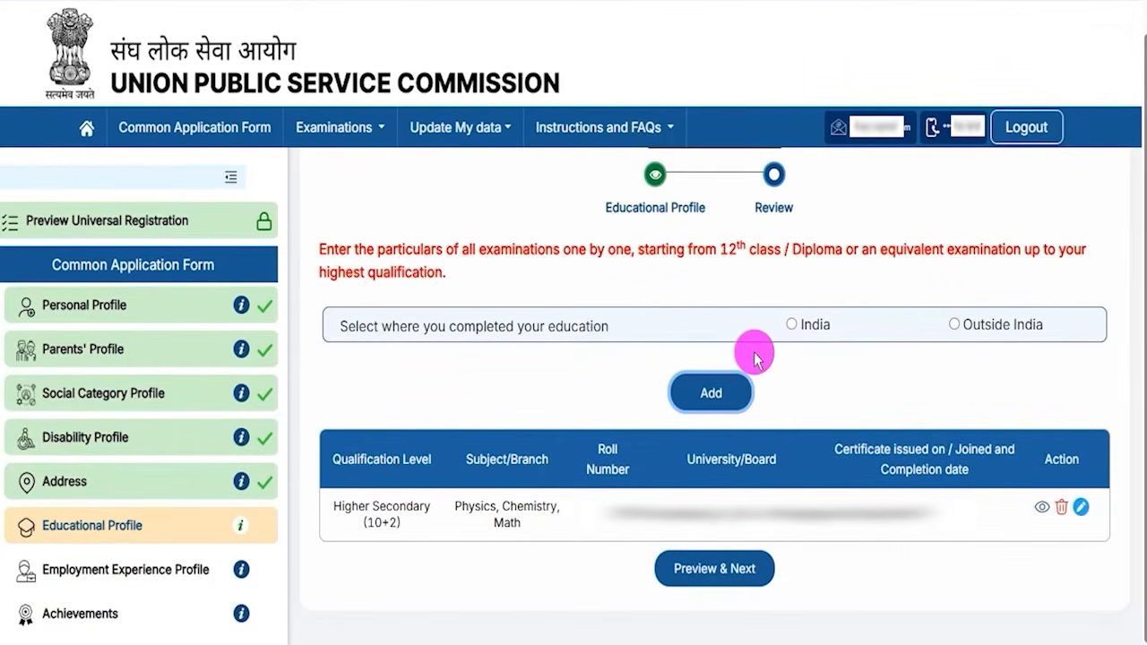
pyautogui.moveTo(352, 507); pyautogui.dragTo(413, 507)
pyautogui.click(732, 528)
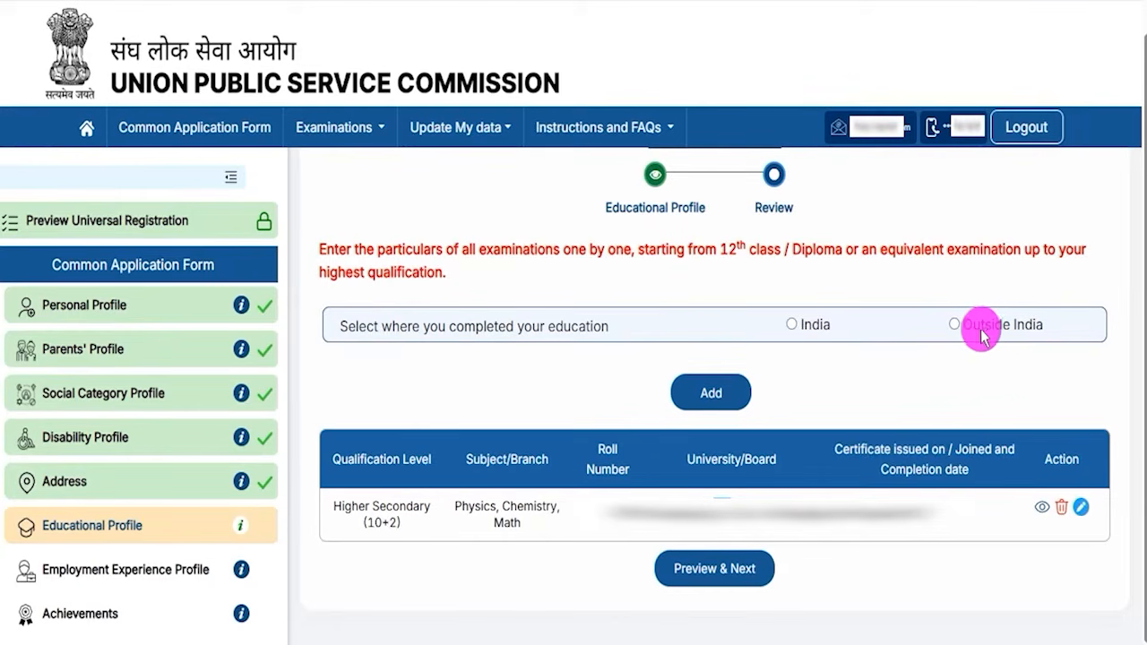
# - Start a Graduate entry completed in India with Medical stream, state, board and college fields
pyautogui.click(791, 327)
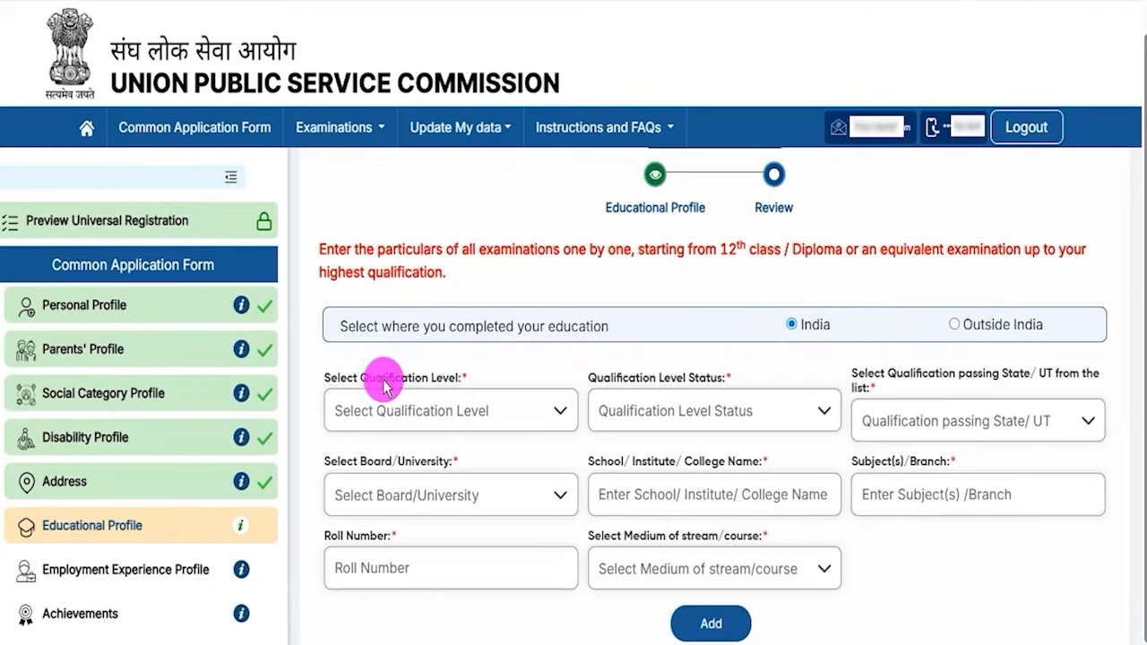
pyautogui.click(444, 408)
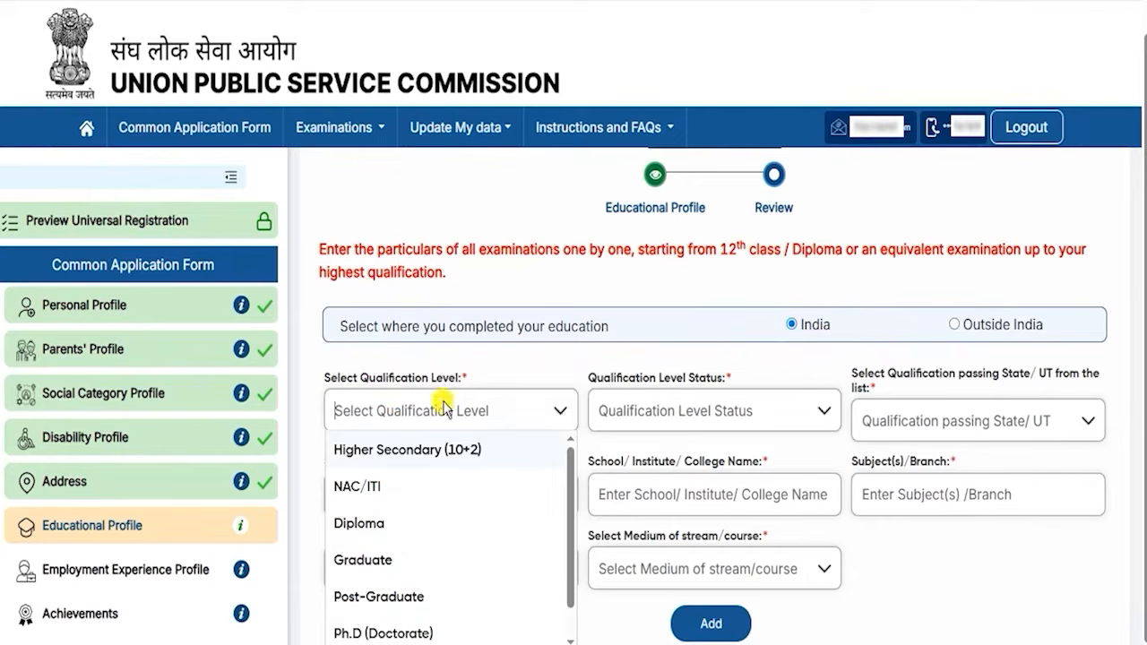
pyautogui.click(380, 563)
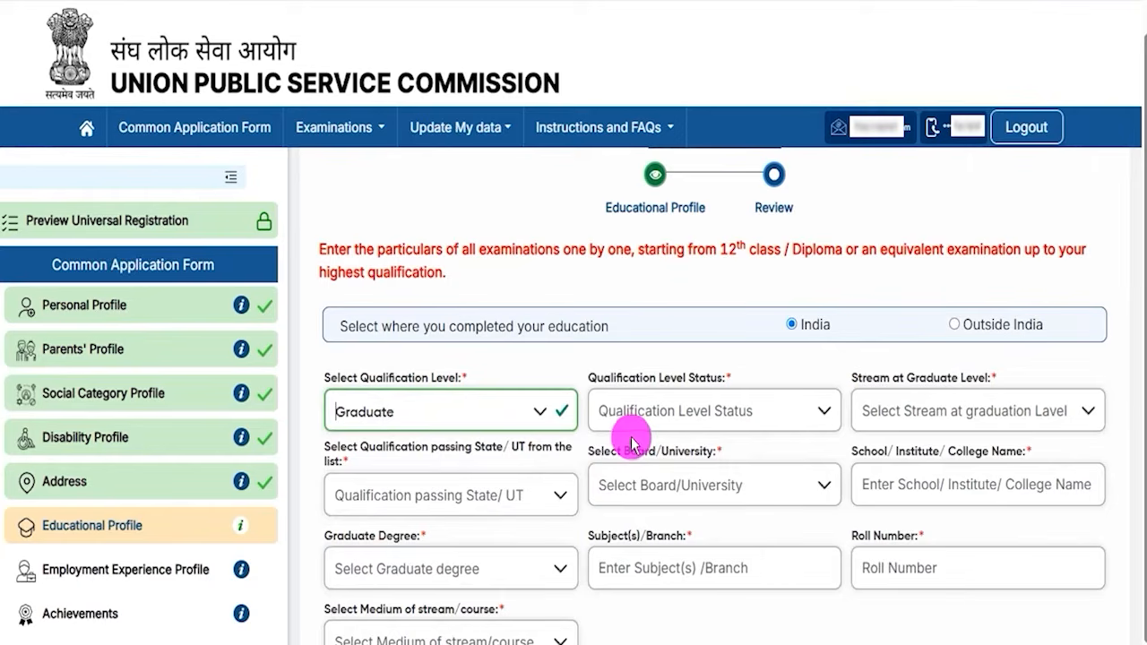
pyautogui.click(674, 410)
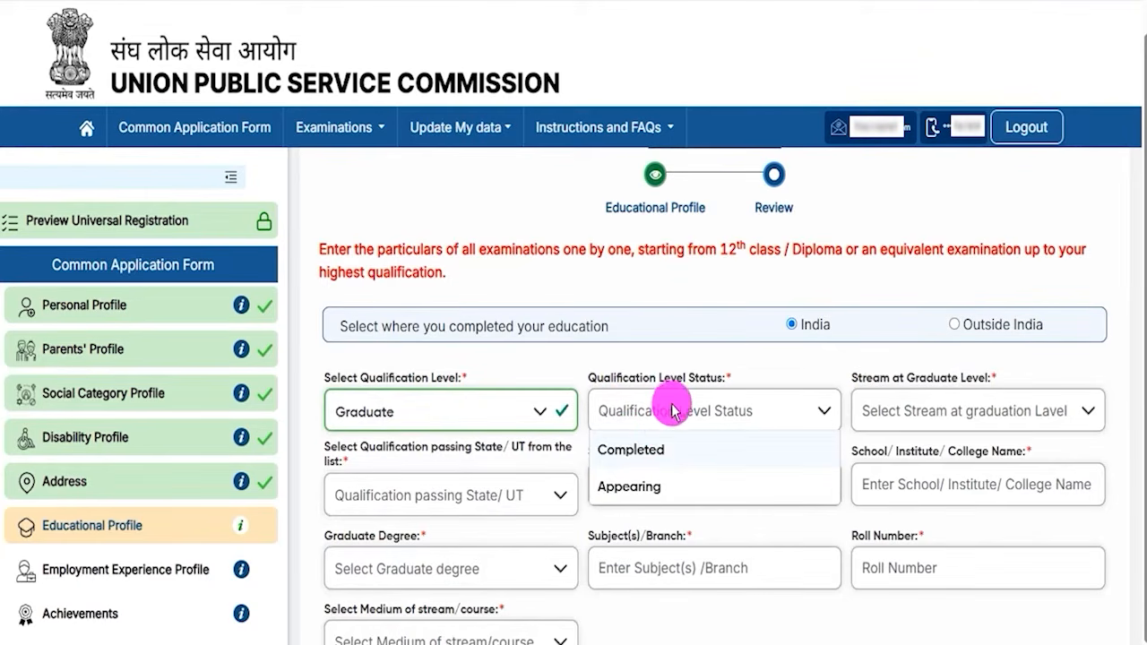
pyautogui.click(656, 453)
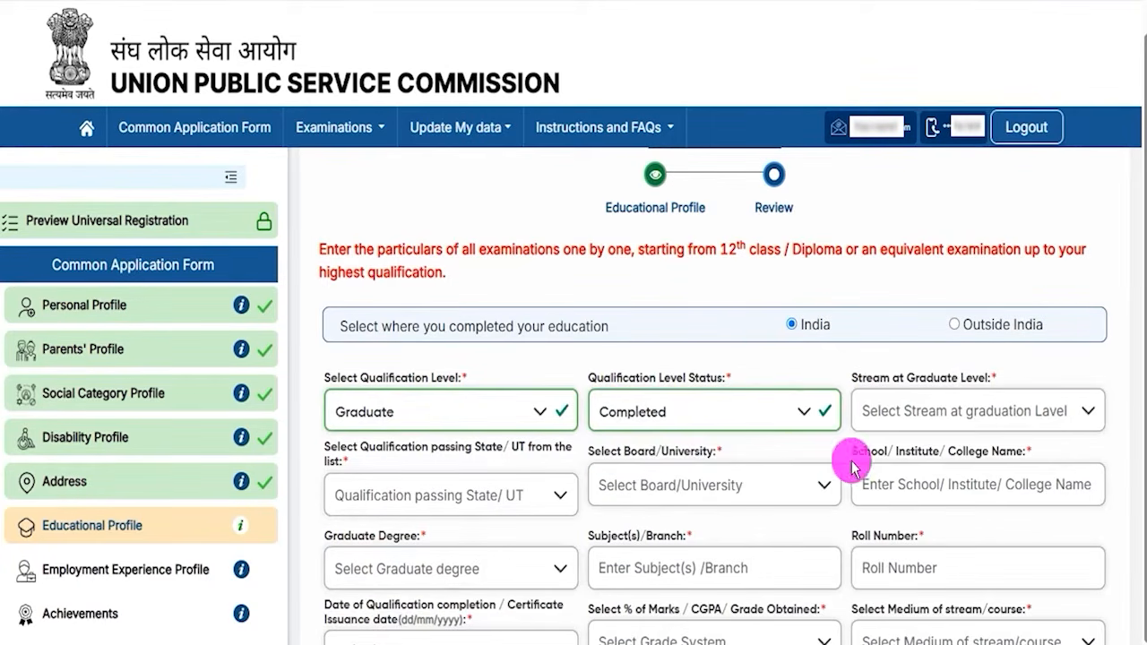
pyautogui.click(948, 420)
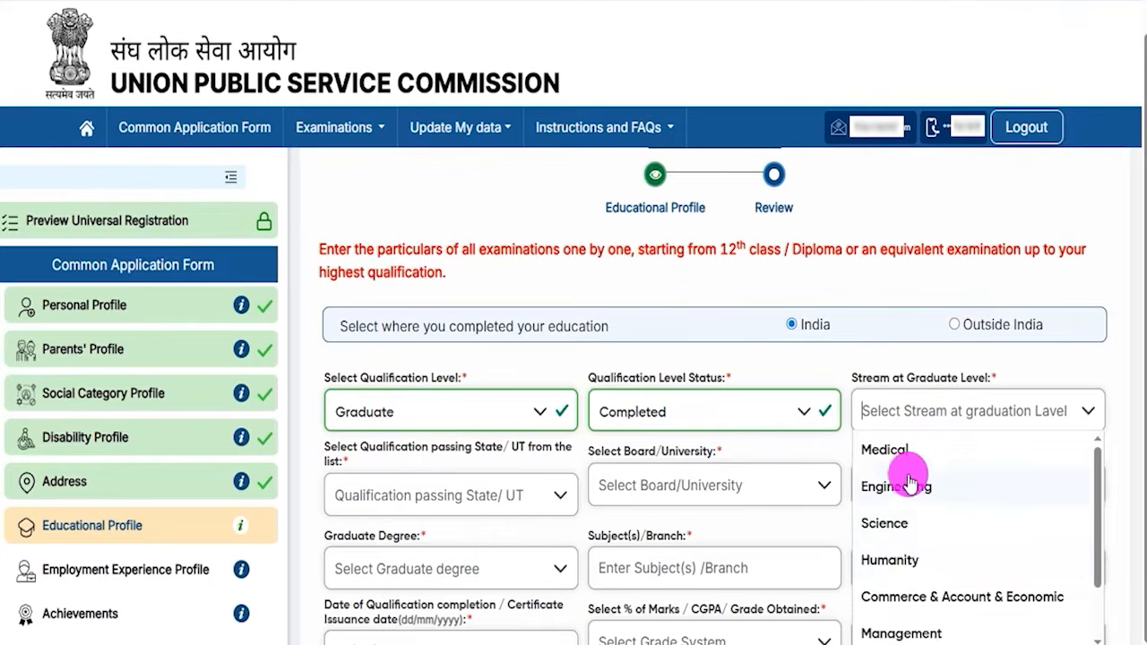
pyautogui.click(886, 450)
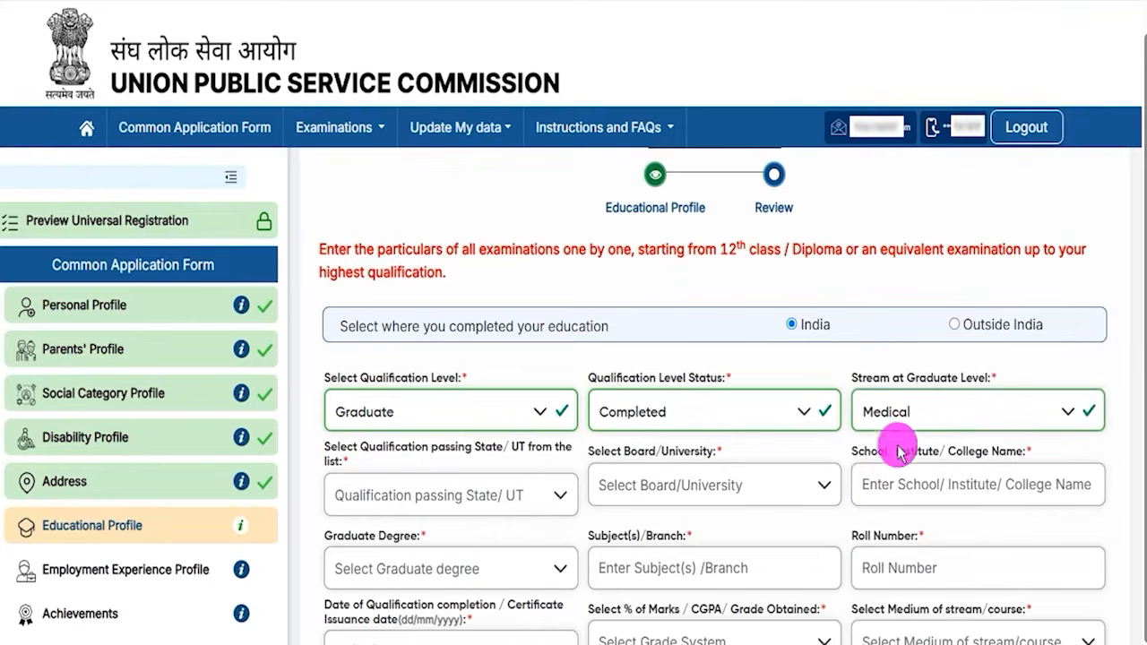
pyautogui.click(475, 500)
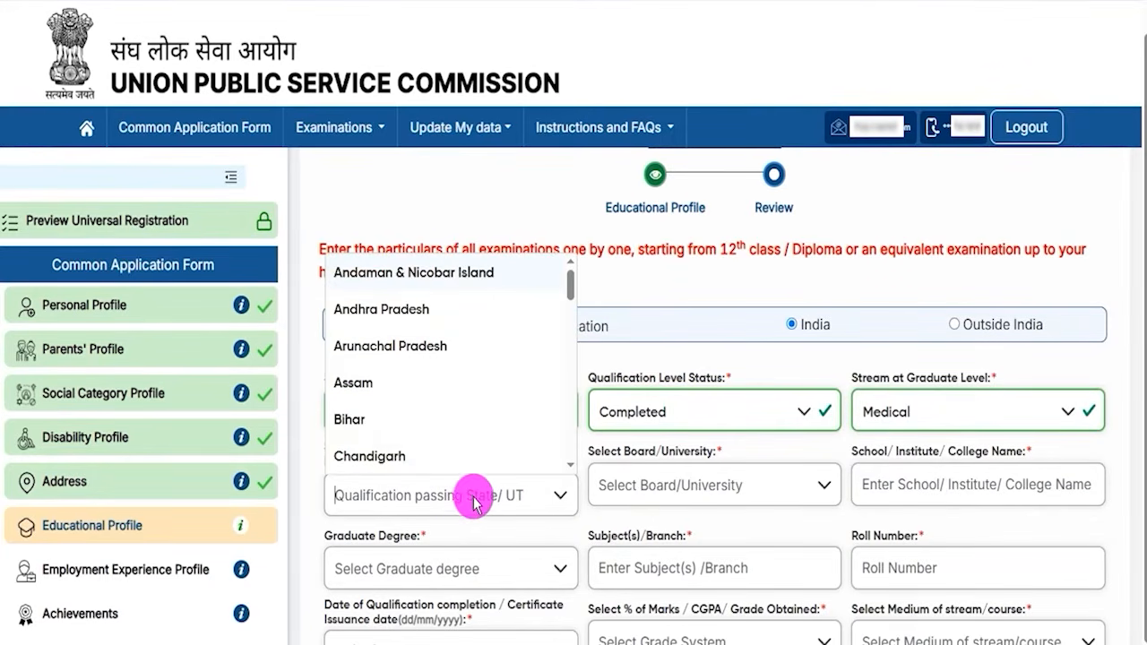
pyautogui.click(713, 495)
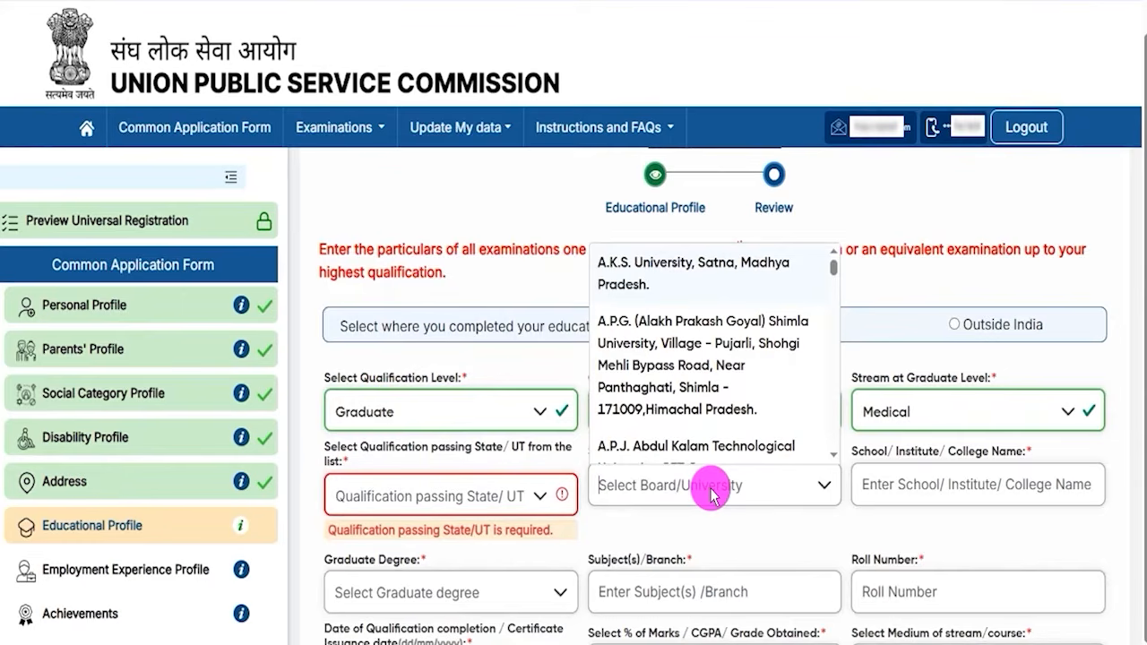
pyautogui.click(910, 488)
pyautogui.scroll(-2, 899, 441)
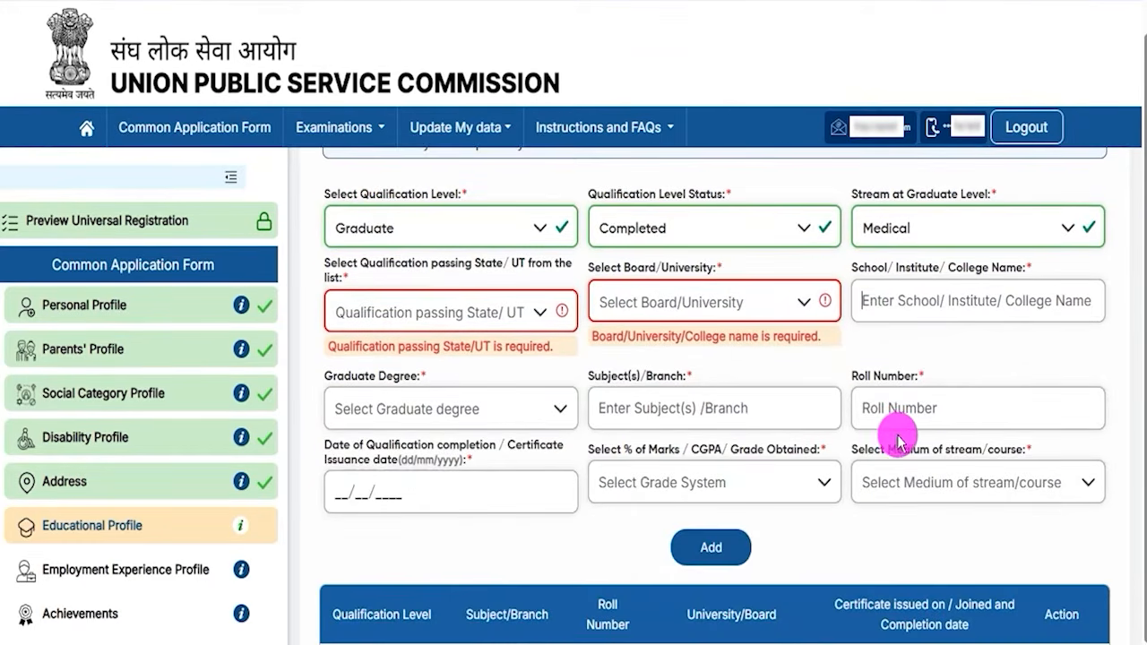
# - Choose B.A. as the graduate degree and fill the subject, roll number and completion date fields
pyautogui.click(385, 410)
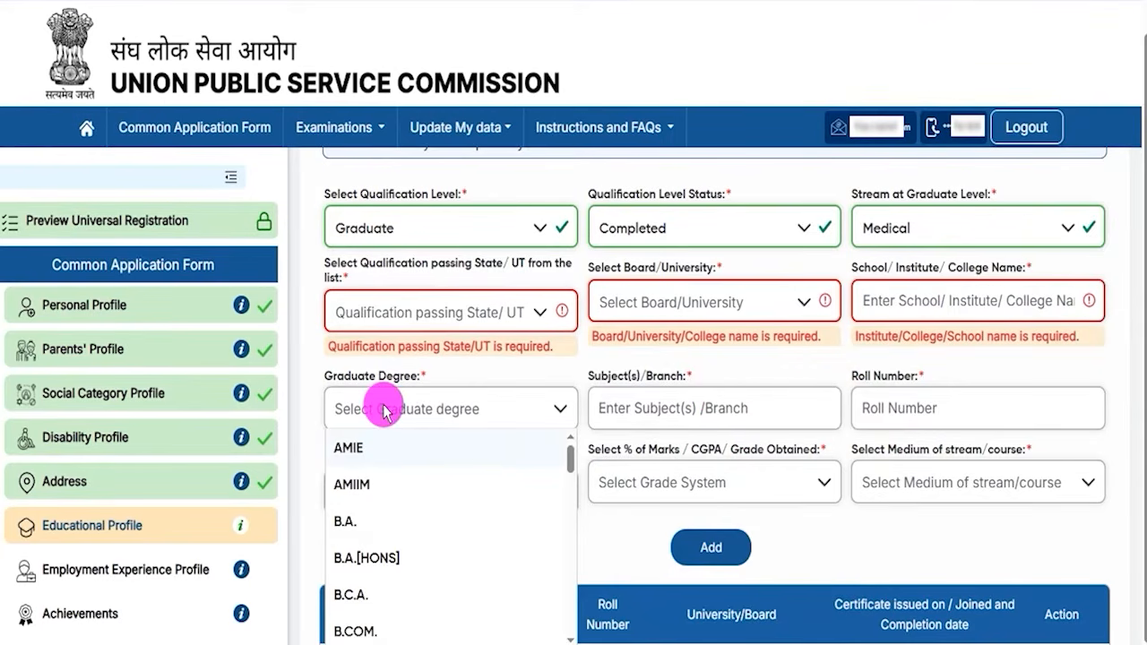
pyautogui.click(366, 534)
pyautogui.moveTo(610, 377); pyautogui.dragTo(668, 387)
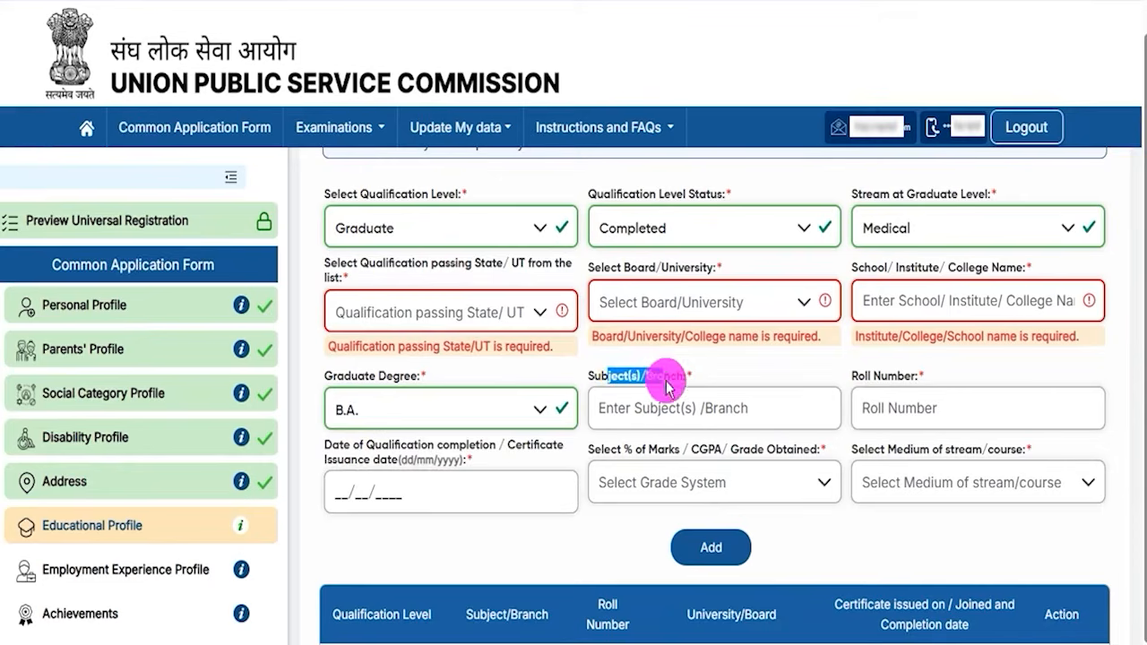
pyautogui.click(661, 407)
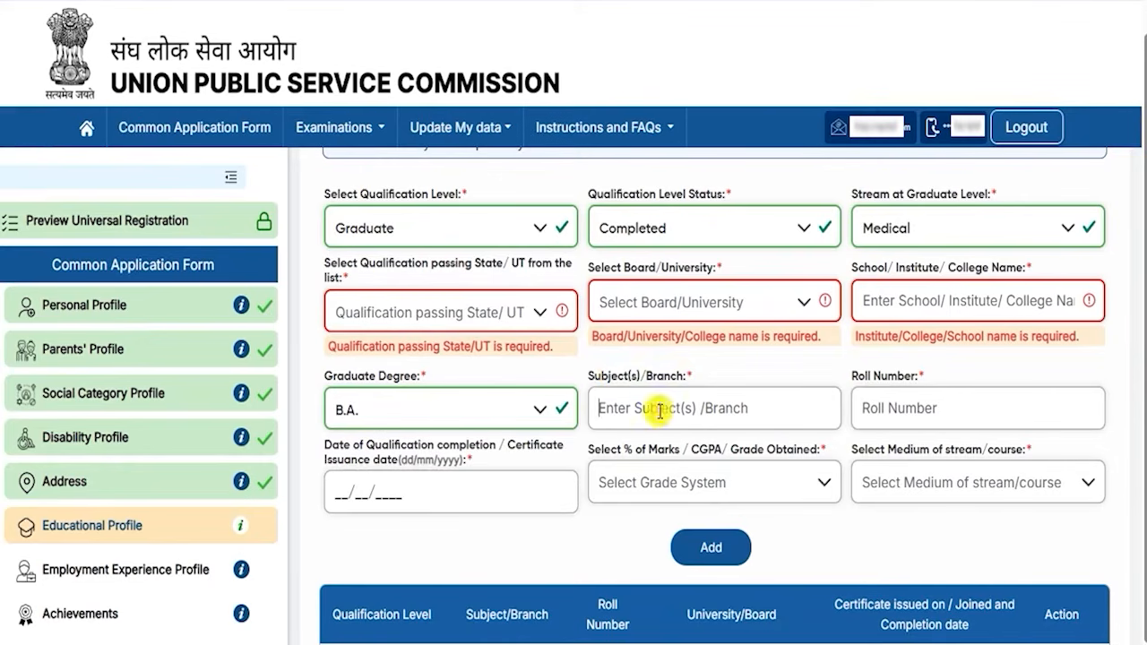
pyautogui.click(868, 381)
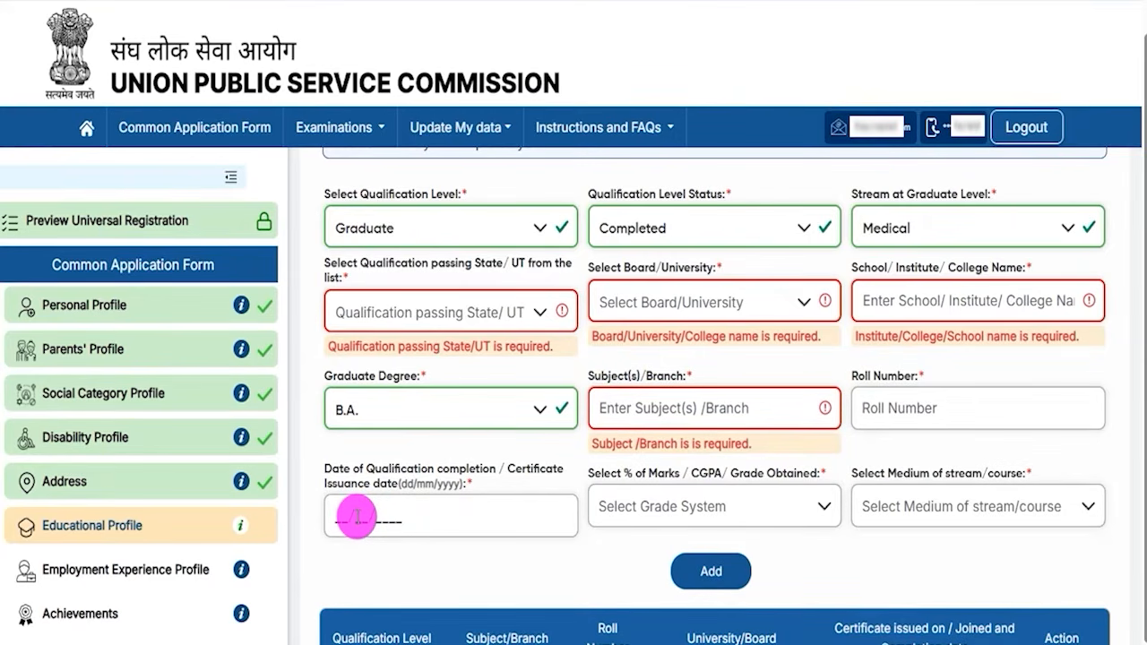
pyautogui.click(346, 519)
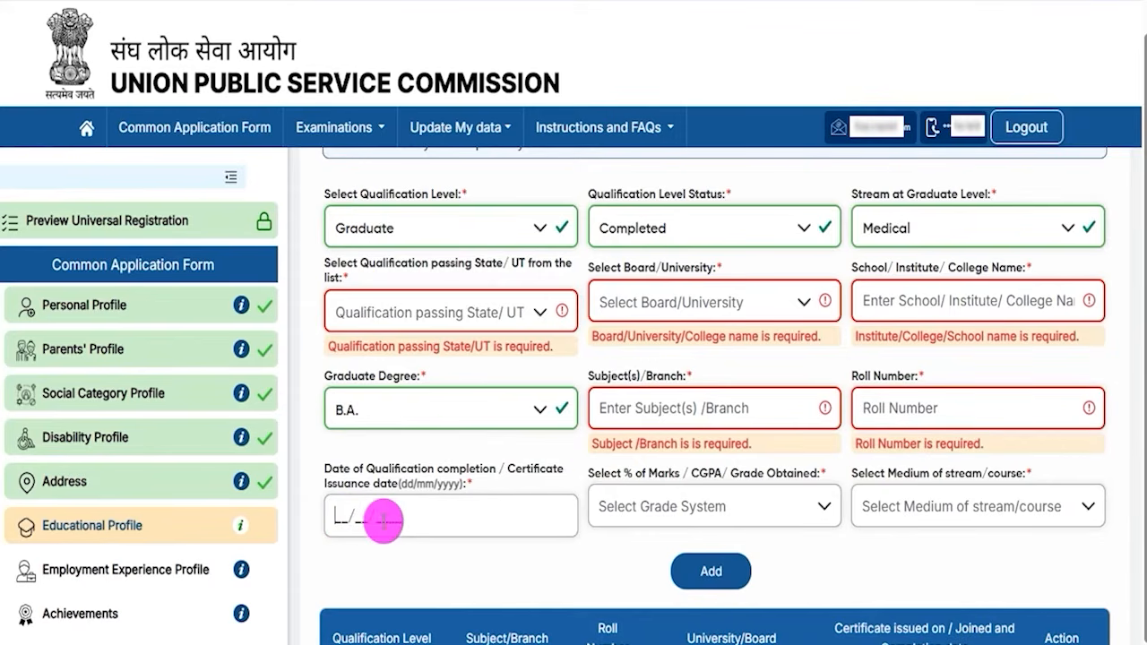
# - Set Percentage(%) Marks as the grading system and English as medium, then add the qualification
pyautogui.moveTo(600, 473); pyautogui.dragTo(690, 515)
pyautogui.click(688, 511)
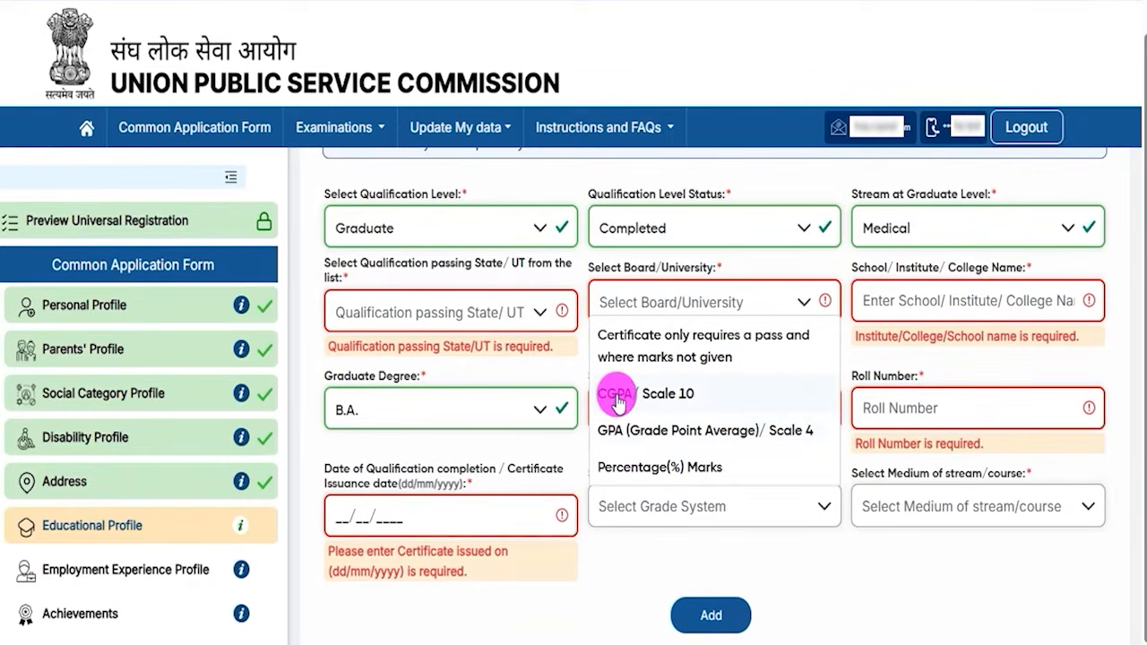
pyautogui.click(654, 468)
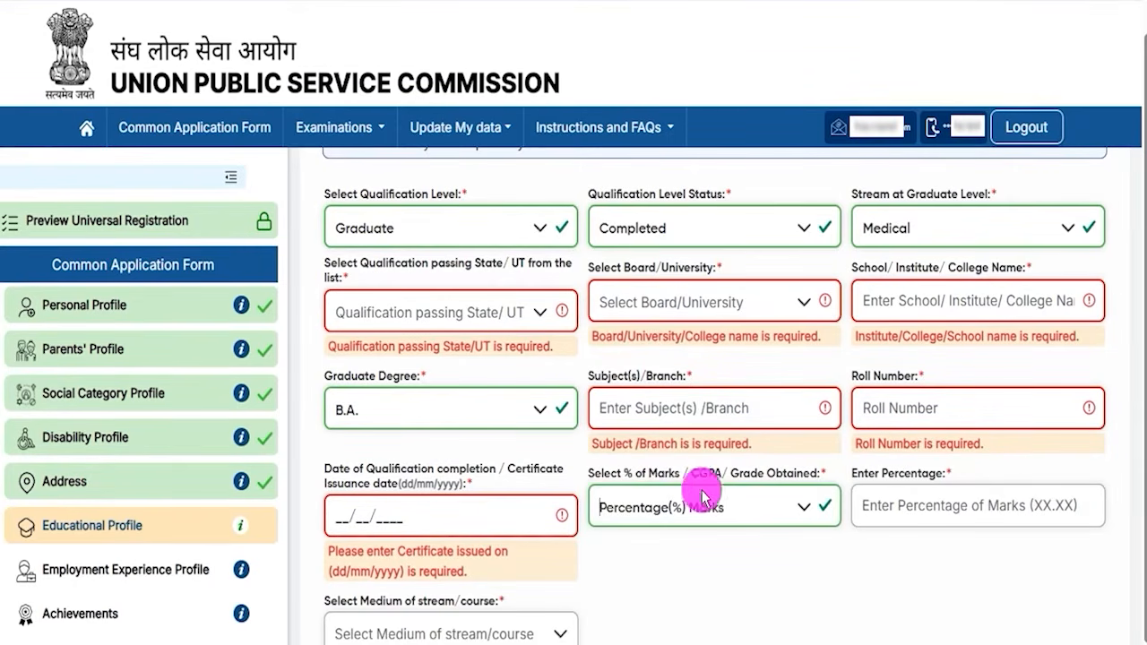
pyautogui.click(900, 504)
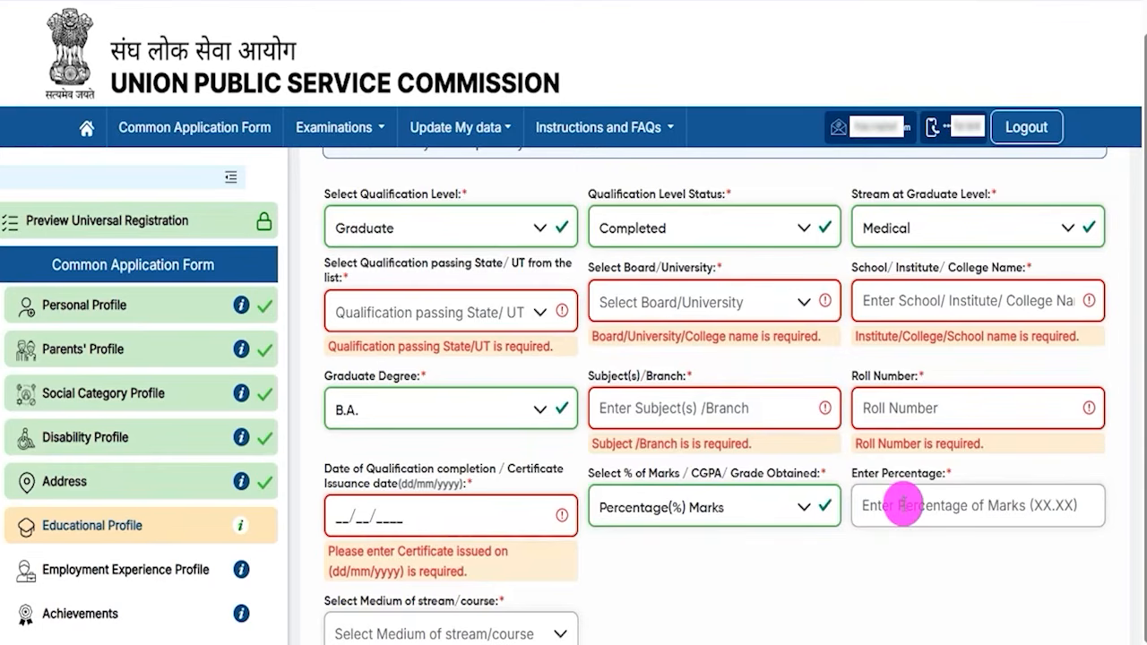
pyautogui.click(639, 622)
pyautogui.click(558, 633)
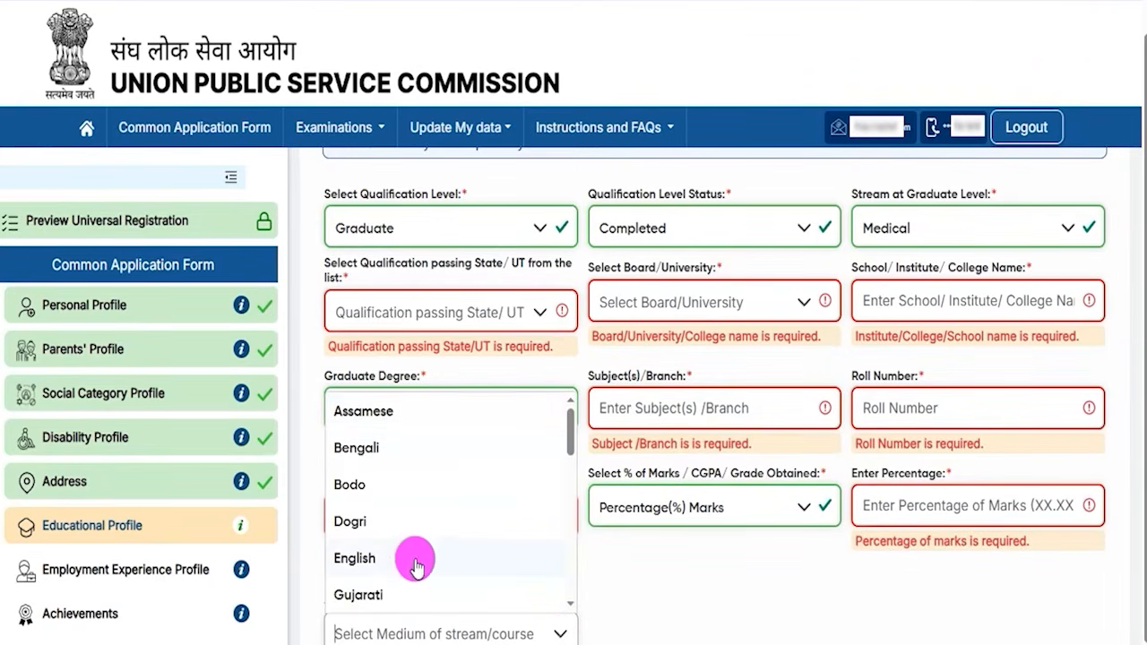
pyautogui.click(370, 557)
pyautogui.click(639, 608)
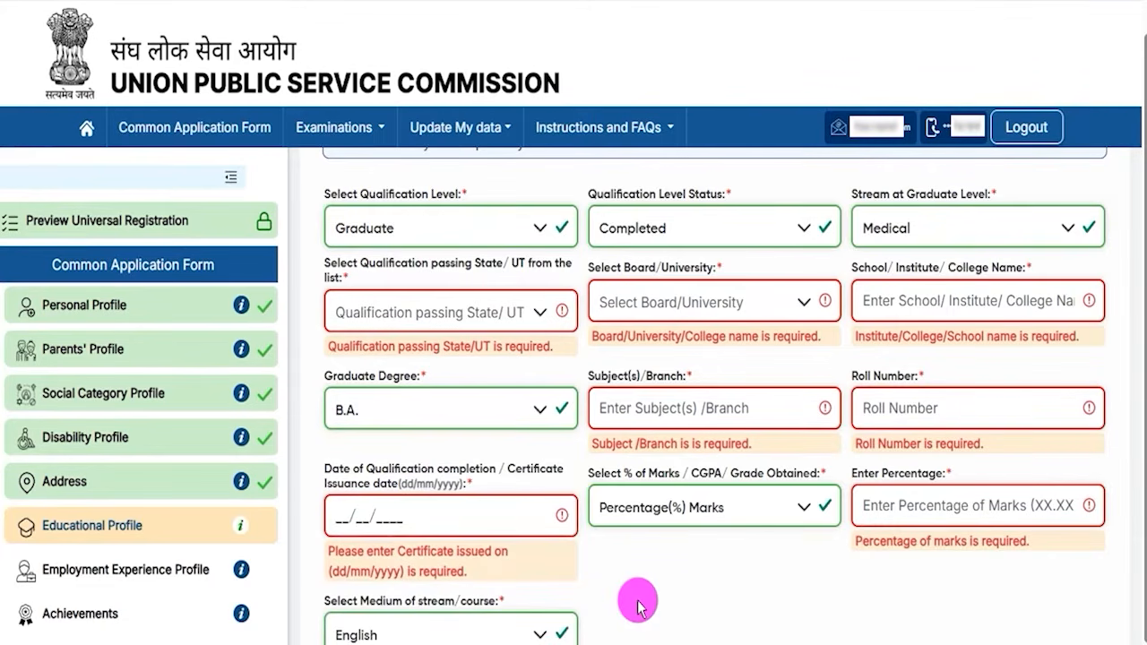
pyautogui.scroll(-2, 637, 607)
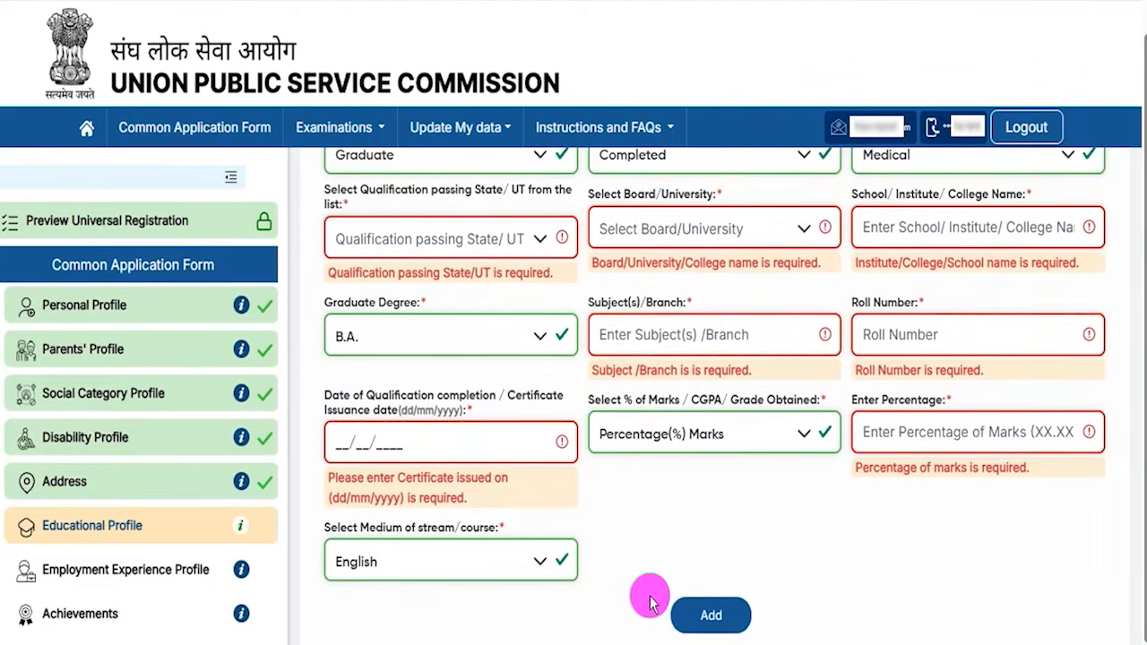
pyautogui.moveTo(1059, 544); pyautogui.dragTo(747, 610)
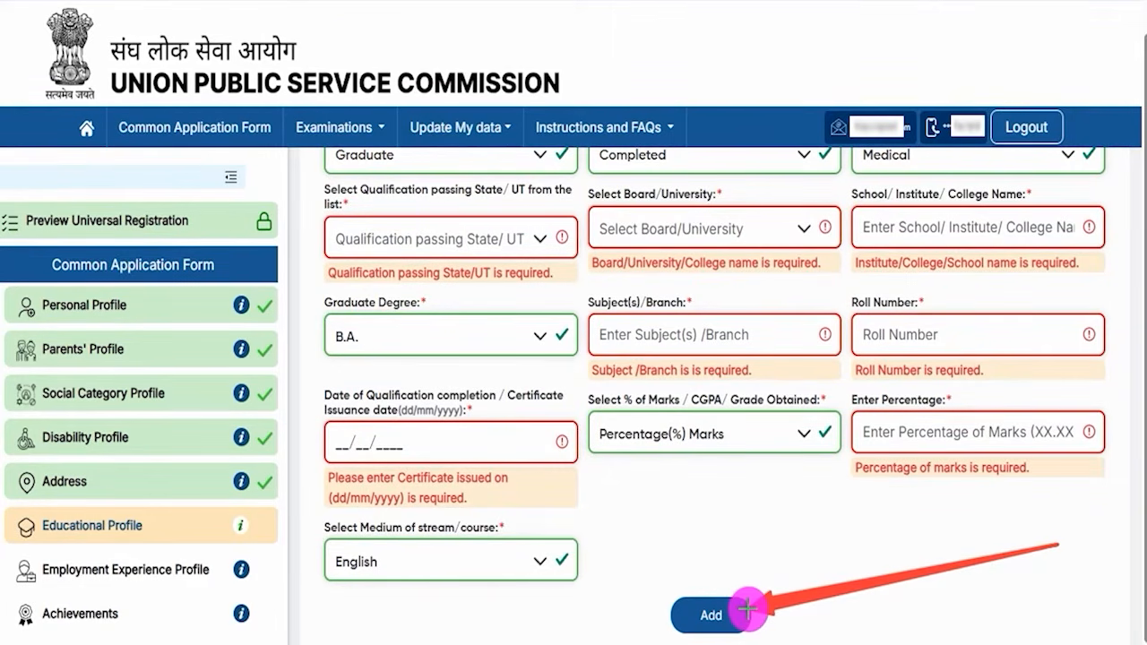
pyautogui.click(748, 609)
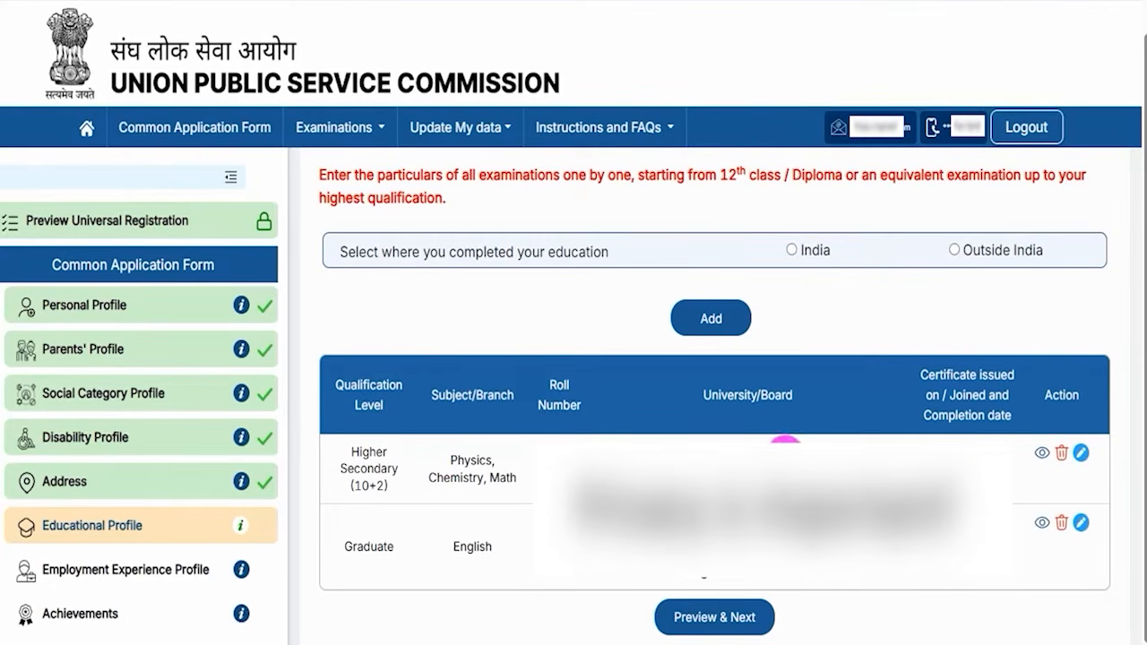
# - Review the qualifications preview and submit the Educational Profile
pyautogui.moveTo(1012, 607); pyautogui.dragTo(784, 617)
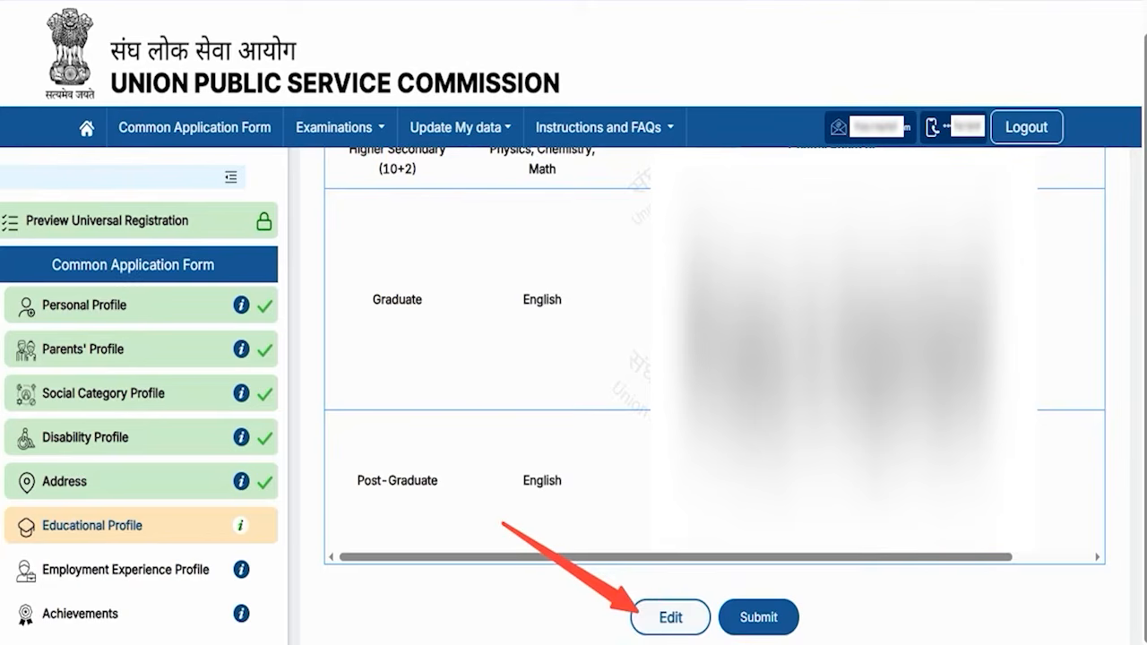
pyautogui.click(787, 616)
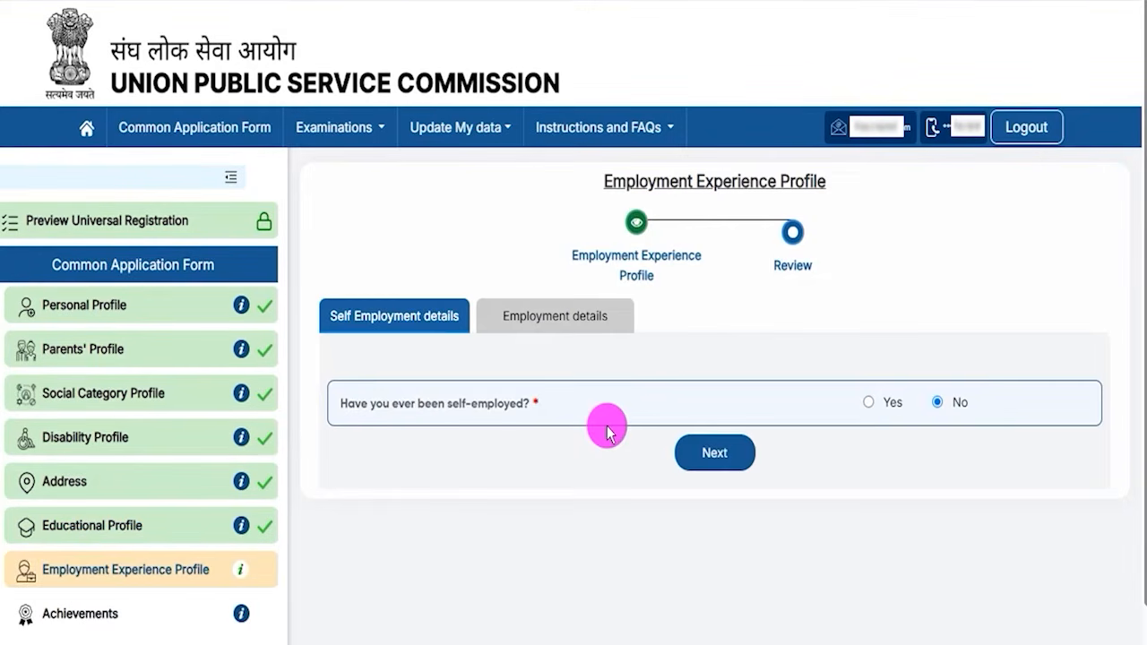
# - Answer Yes to self-employment to review the Nature of Employment, Monthly Income, Period and organisation fields
pyautogui.moveTo(613, 181); pyautogui.dragTo(768, 181)
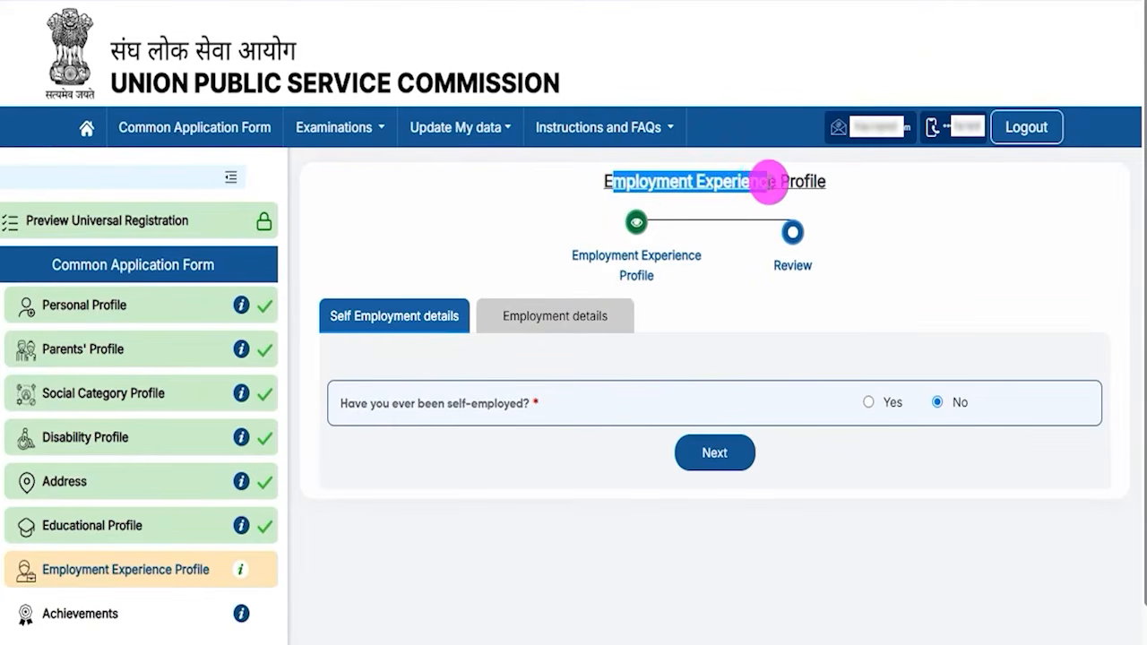
pyautogui.moveTo(392, 402); pyautogui.dragTo(477, 402)
pyautogui.click(869, 403)
pyautogui.scroll(-2, 758, 428)
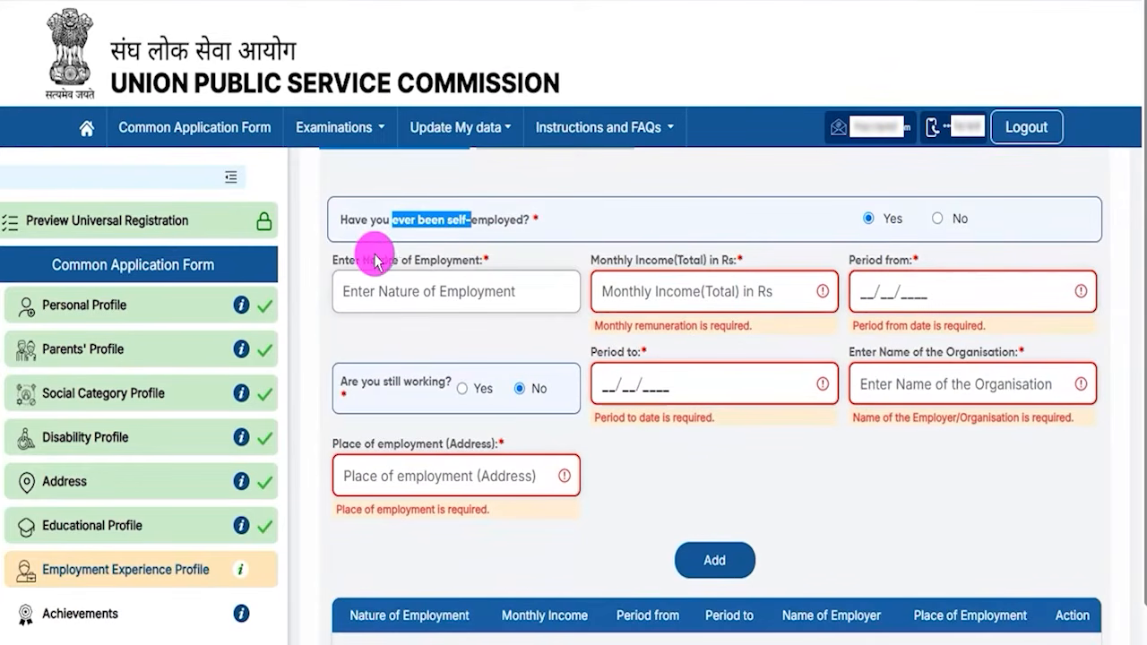
pyautogui.moveTo(370, 260); pyautogui.dragTo(452, 263)
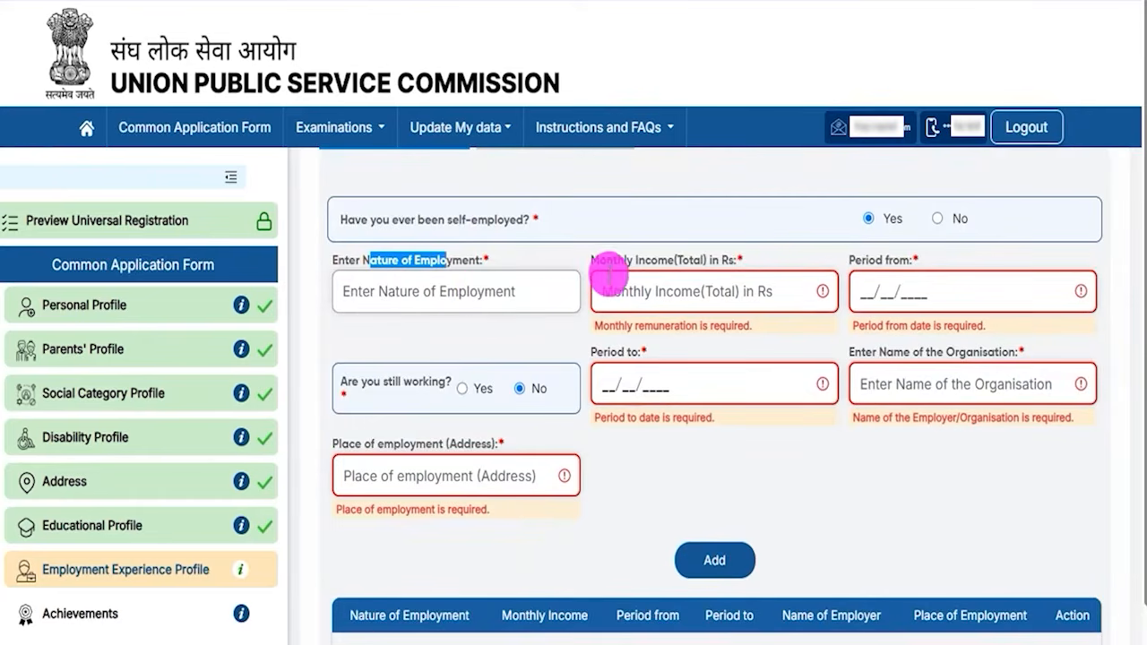
pyautogui.moveTo(606, 260); pyautogui.dragTo(746, 261)
pyautogui.moveTo(868, 260); pyautogui.dragTo(884, 260)
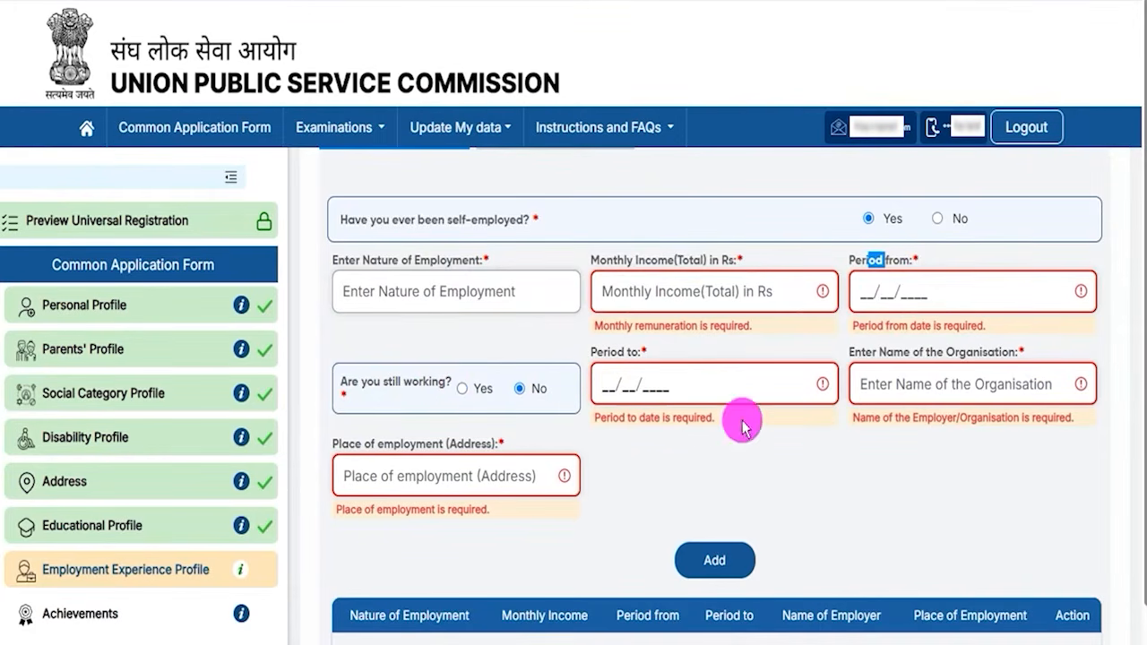
pyautogui.moveTo(912, 353); pyautogui.dragTo(963, 355)
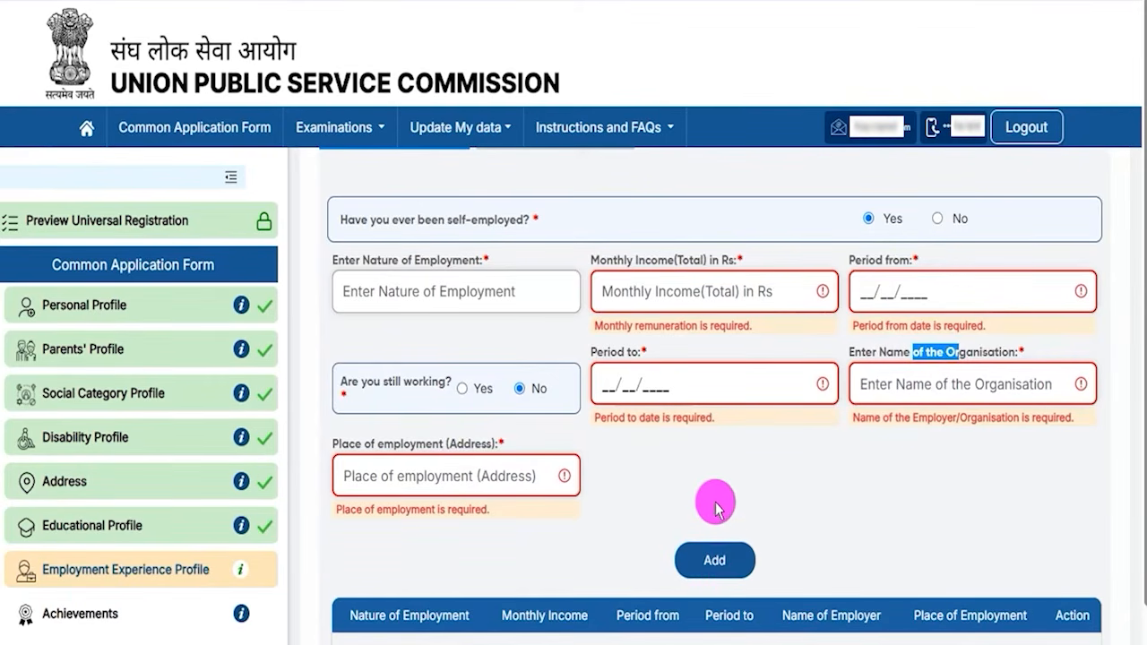
# - Change the self-employment answer to No and continue to Employment details
pyautogui.scroll(3, 717, 502)
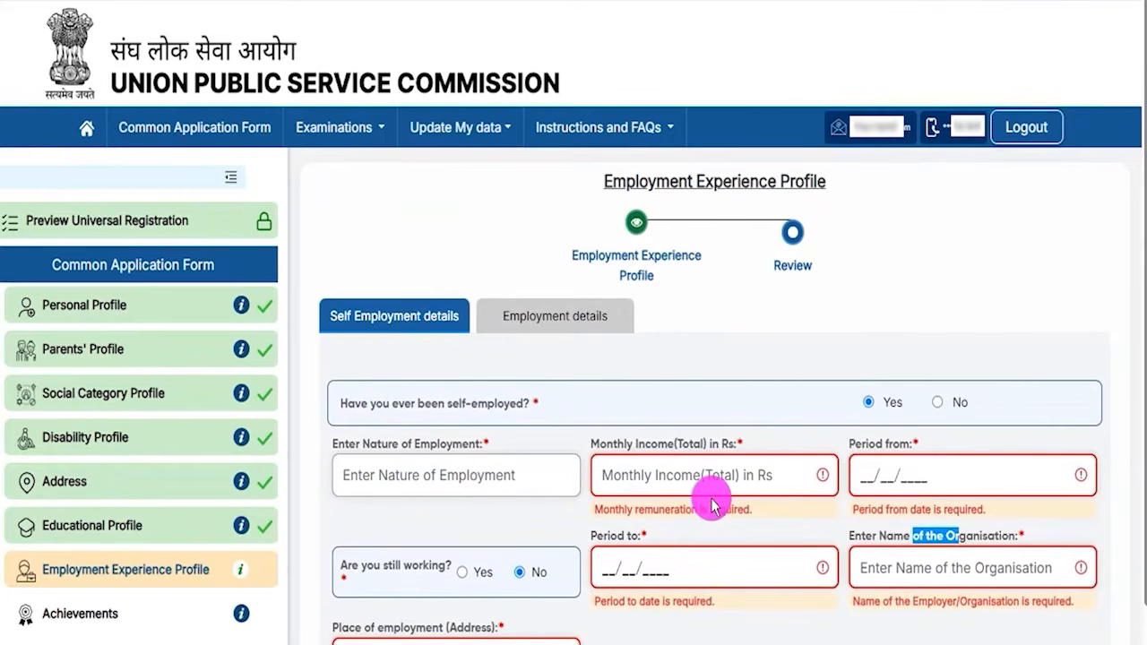
pyautogui.click(937, 402)
pyautogui.click(729, 451)
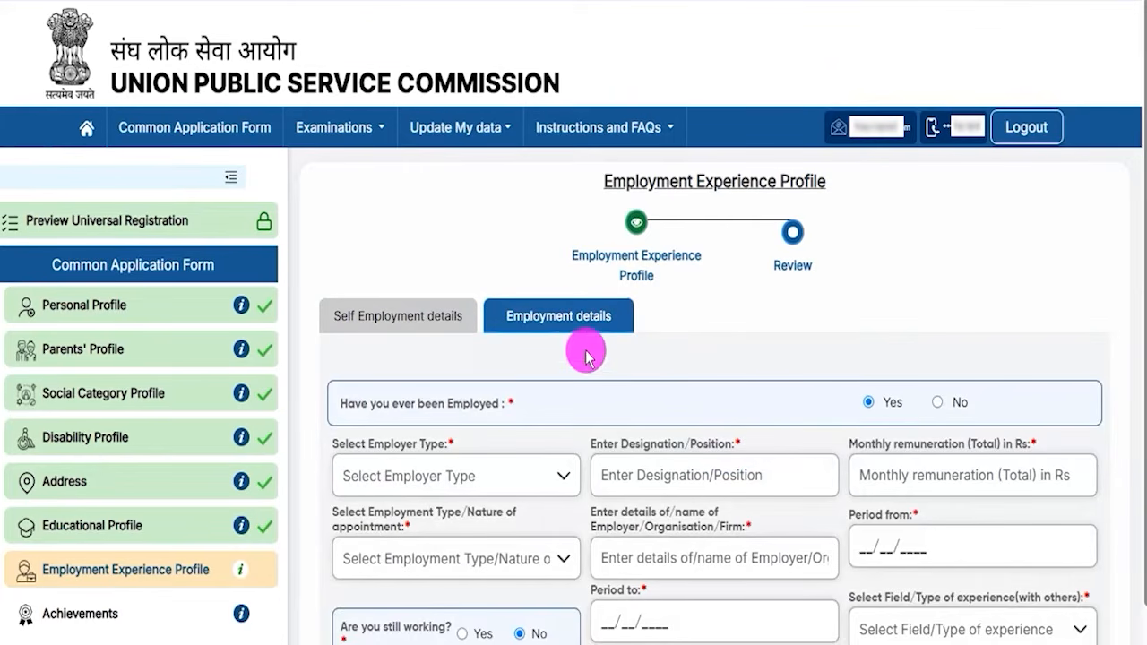
# - Answer Yes to ever being employed to review the Designation and Monthly remuneration fields
pyautogui.click(936, 407)
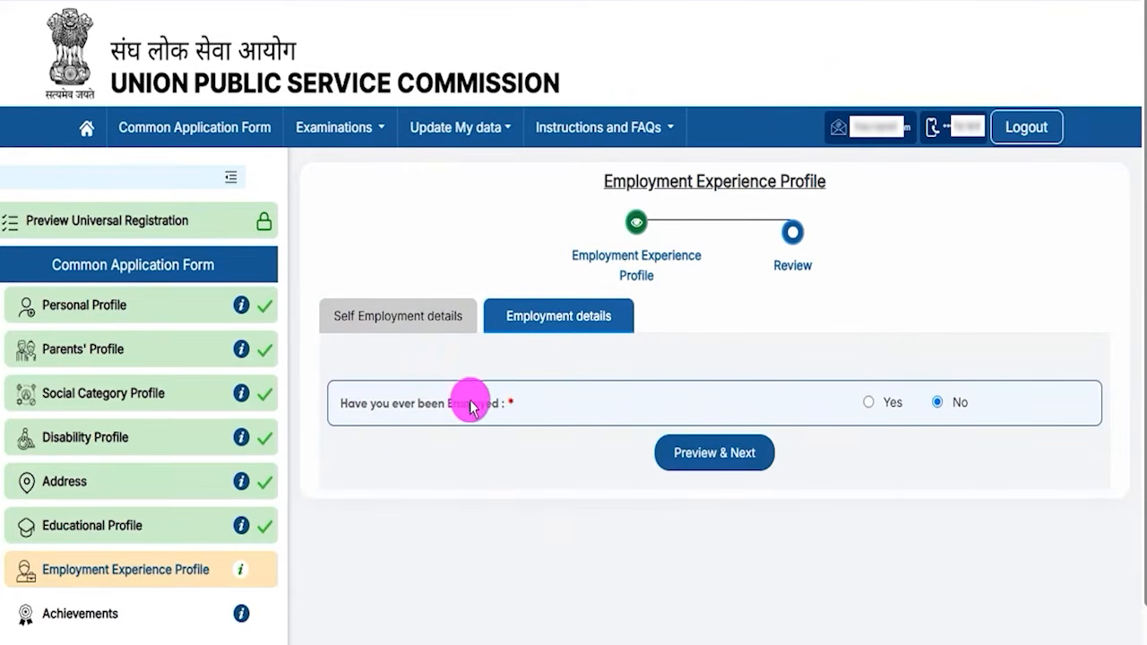
pyautogui.click(868, 403)
pyautogui.scroll(-2, 691, 463)
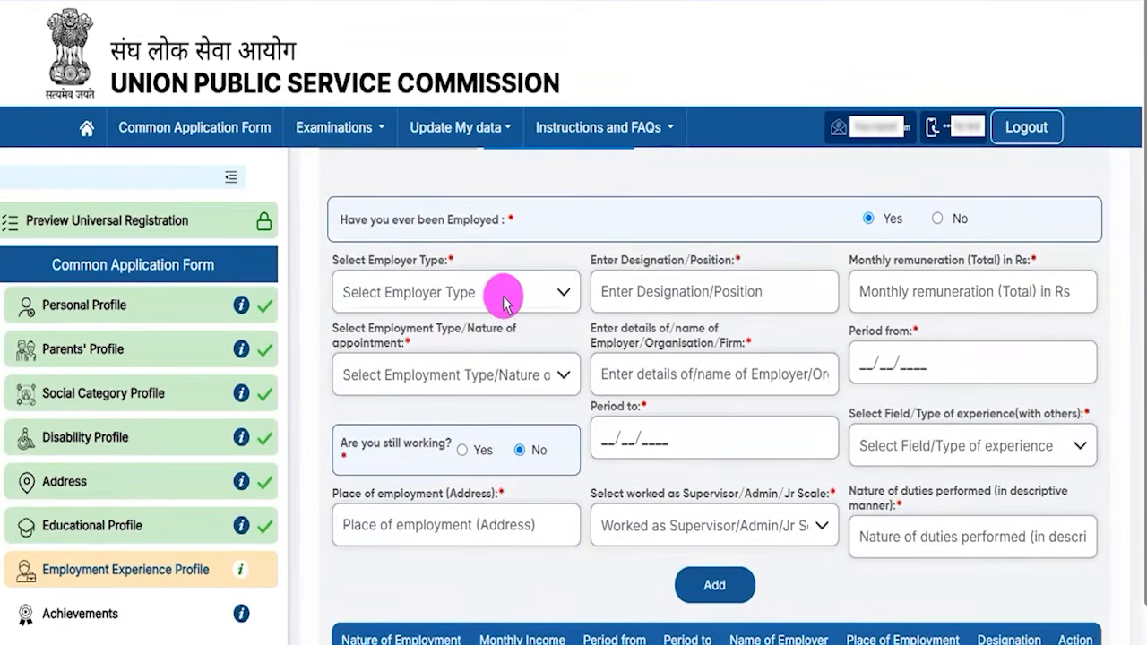
pyautogui.moveTo(633, 262); pyautogui.dragTo(686, 264)
pyautogui.moveTo(884, 270); pyautogui.dragTo(969, 263)
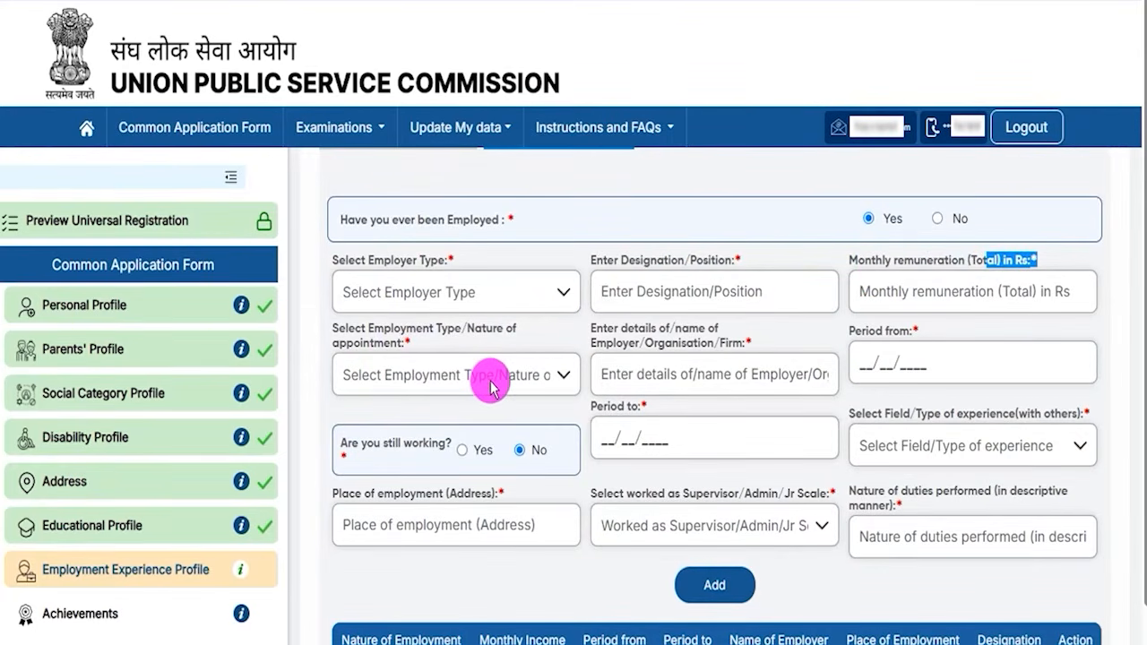
pyautogui.scroll(3, 612, 436)
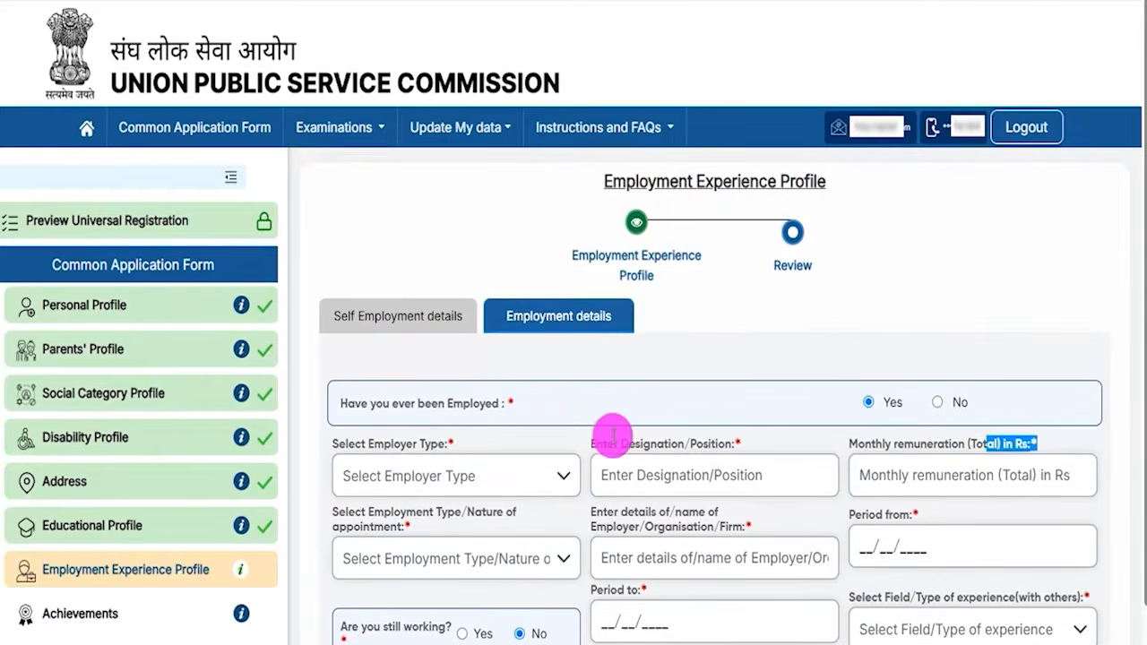
# - Set ever-employed to No, preview the profile, then submit and confirm with Yes
pyautogui.click(941, 406)
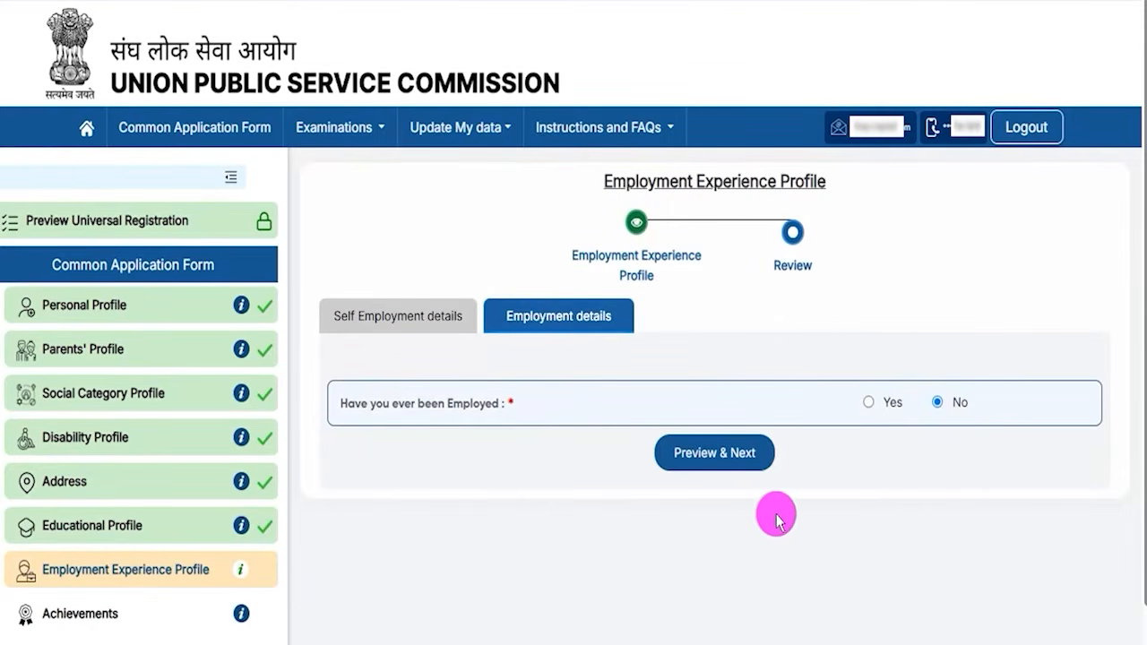
pyautogui.click(751, 461)
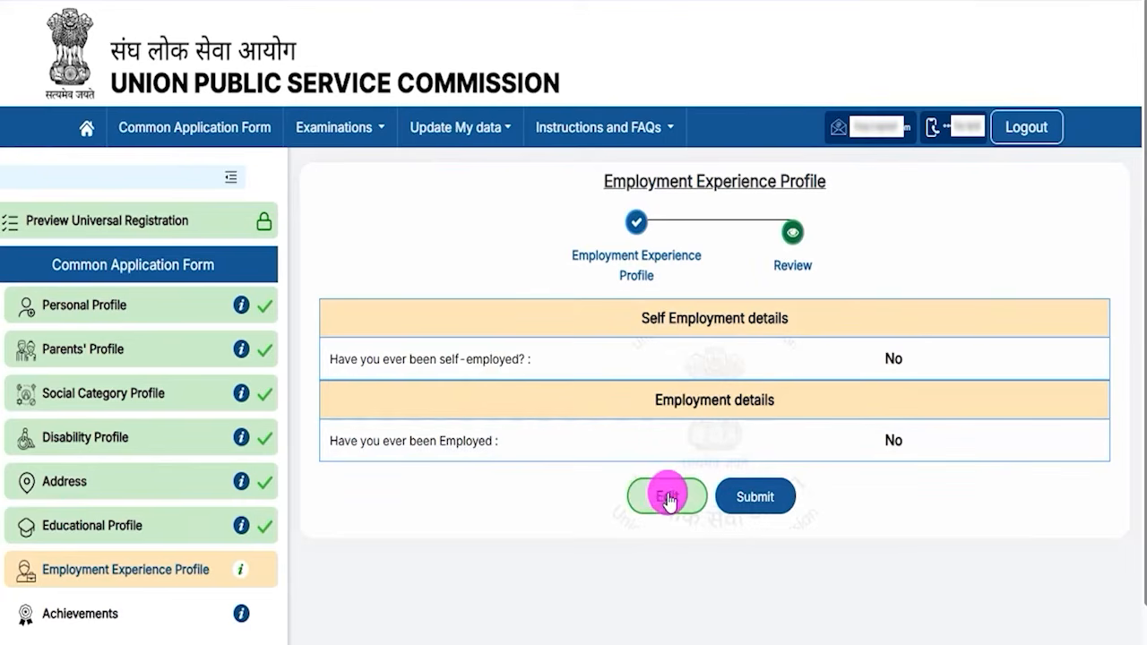
pyautogui.click(753, 504)
pyautogui.click(544, 426)
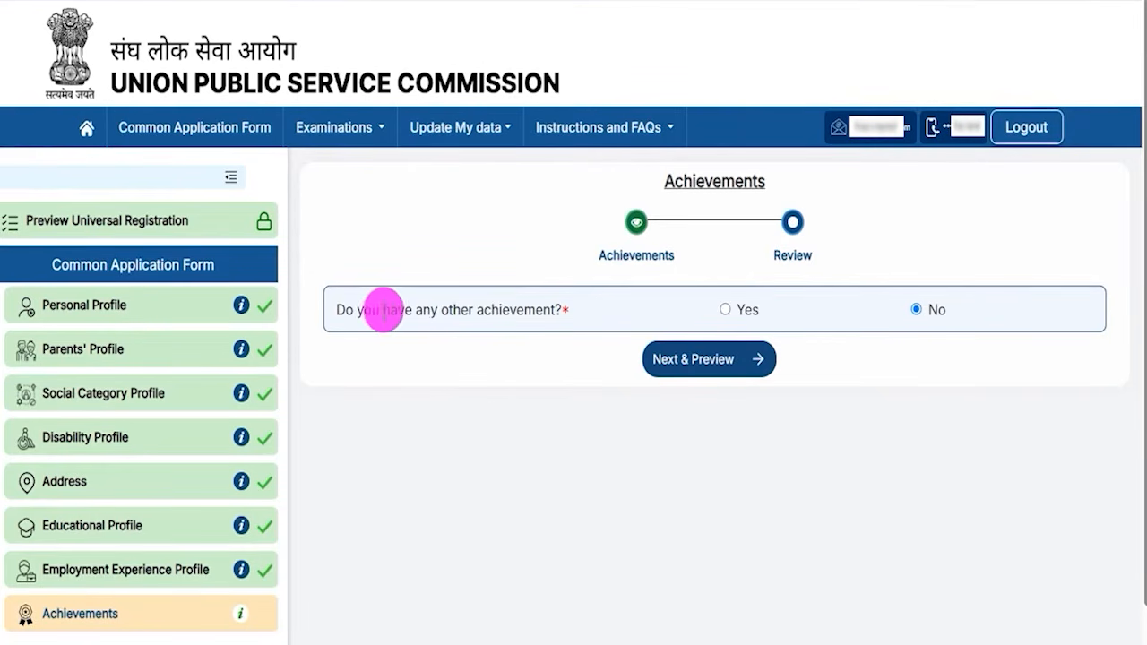
# - Answer Yes to other achievements to review the prizes, Sports/N.C.C., leadership and extra-curricular fields
pyautogui.moveTo(383, 311); pyautogui.dragTo(498, 310)
pyautogui.click(725, 310)
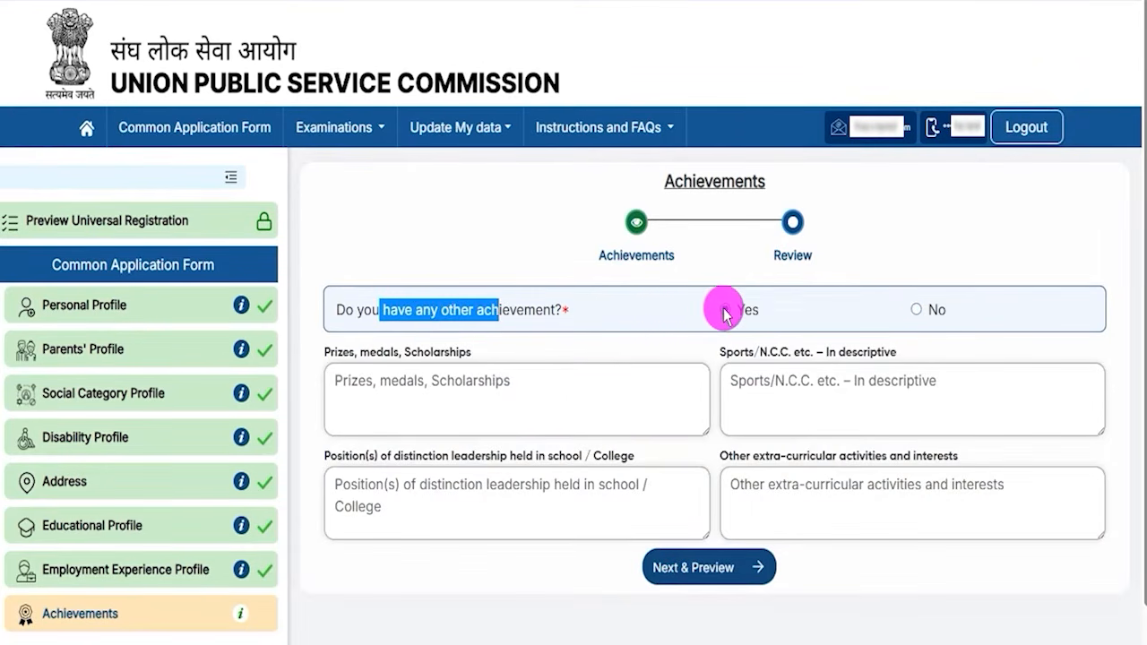
pyautogui.click(398, 341)
pyautogui.click(467, 378)
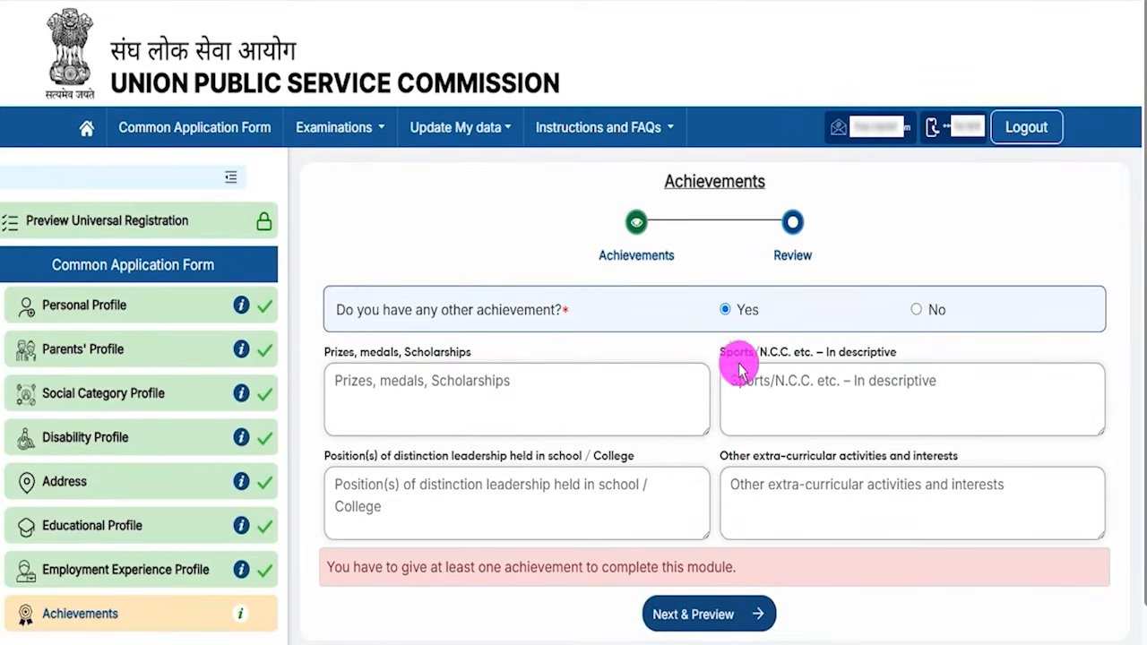
pyautogui.moveTo(741, 354); pyautogui.dragTo(807, 354)
pyautogui.click(809, 383)
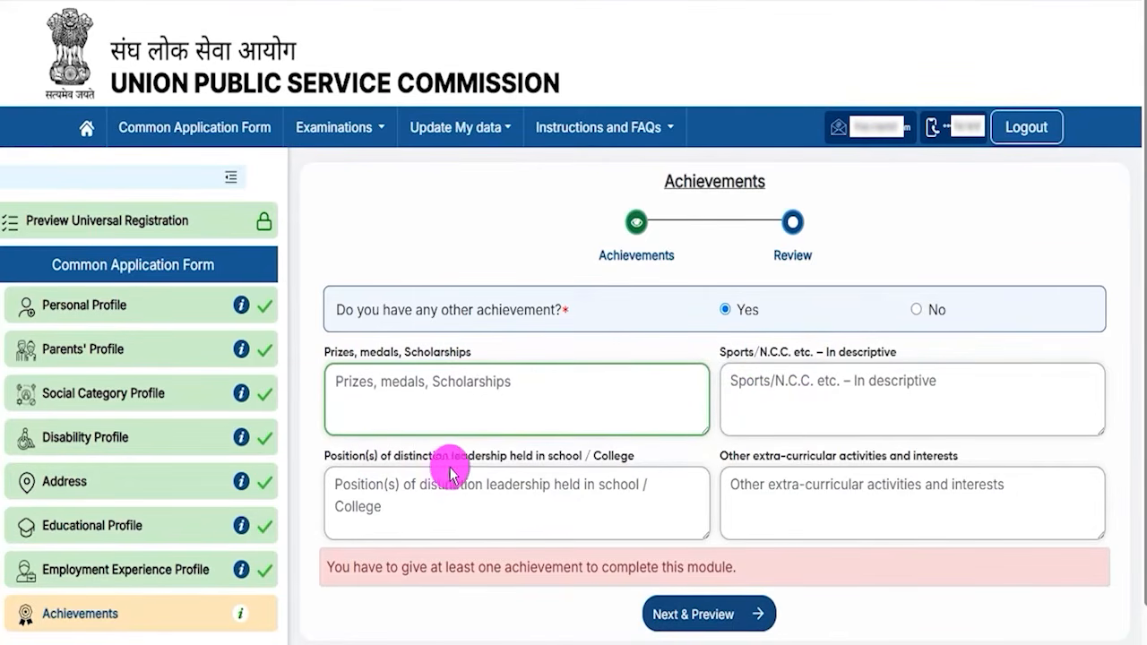
pyautogui.moveTo(457, 455); pyautogui.dragTo(579, 455)
pyautogui.click(517, 488)
pyautogui.moveTo(733, 455); pyautogui.dragTo(865, 461)
pyautogui.click(822, 495)
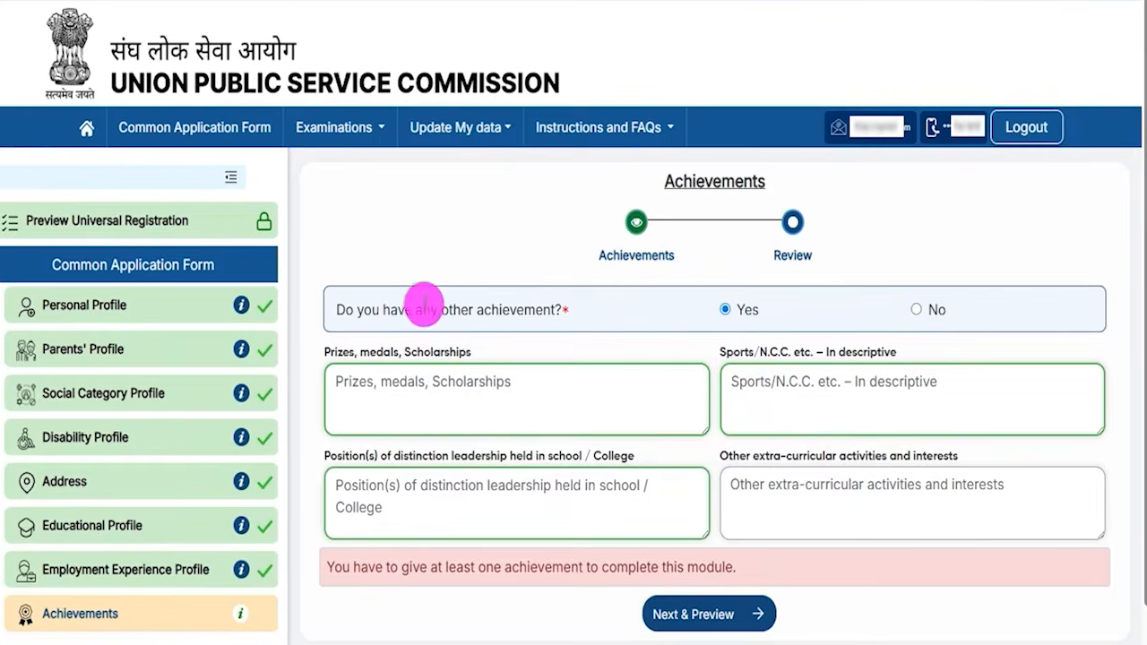
# - Change the other-achievements answer to No, then preview, submit, confirm Yes and acknowledge OK
pyautogui.moveTo(423, 307); pyautogui.dragTo(509, 310)
pyautogui.click(915, 312)
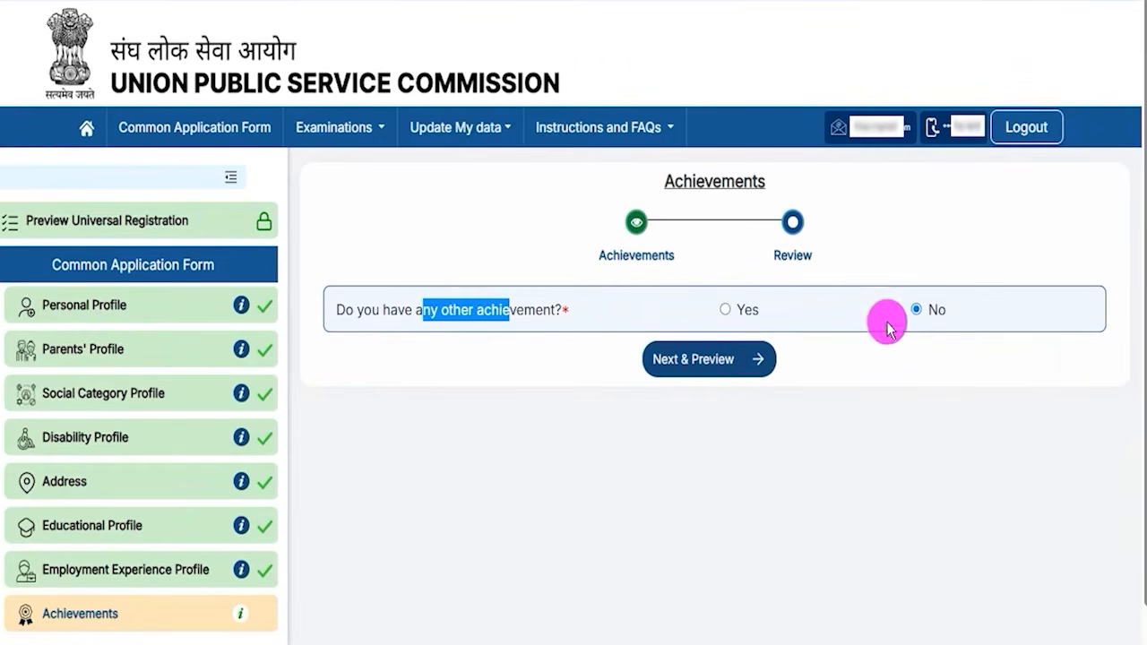
pyautogui.click(696, 367)
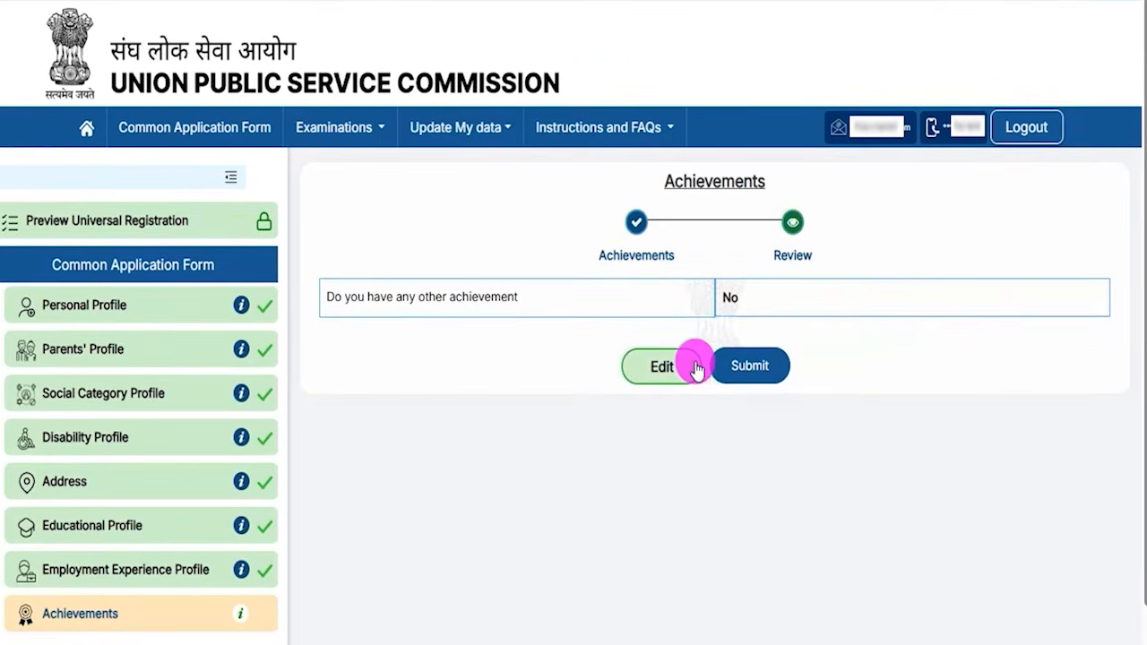
pyautogui.click(750, 365)
pyautogui.click(549, 408)
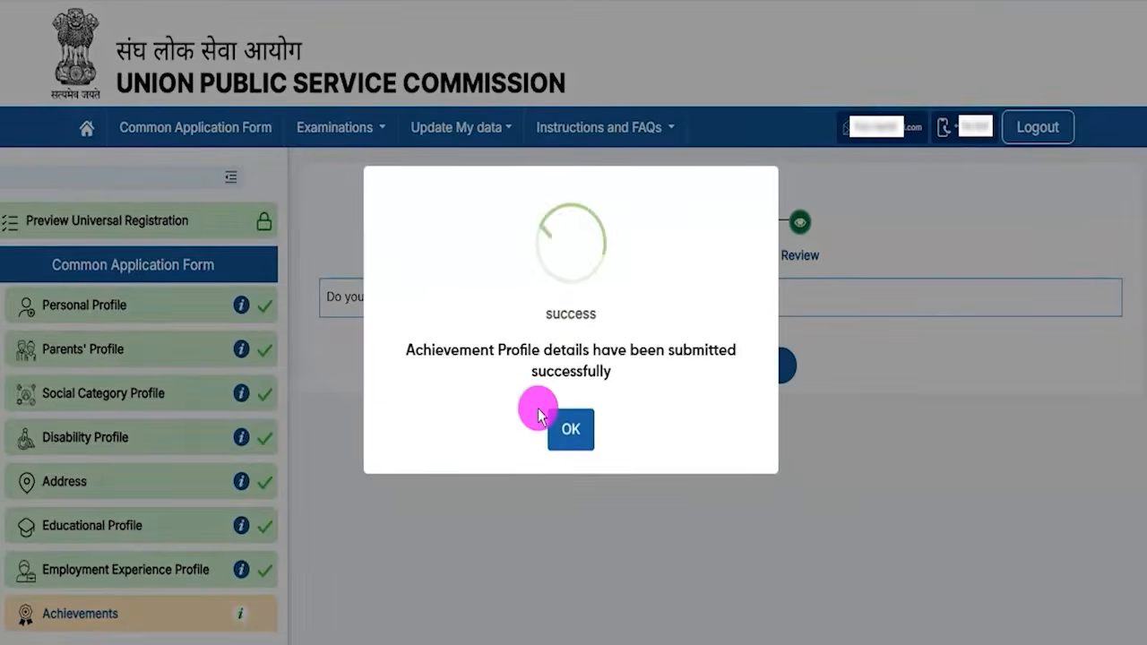
pyautogui.click(568, 425)
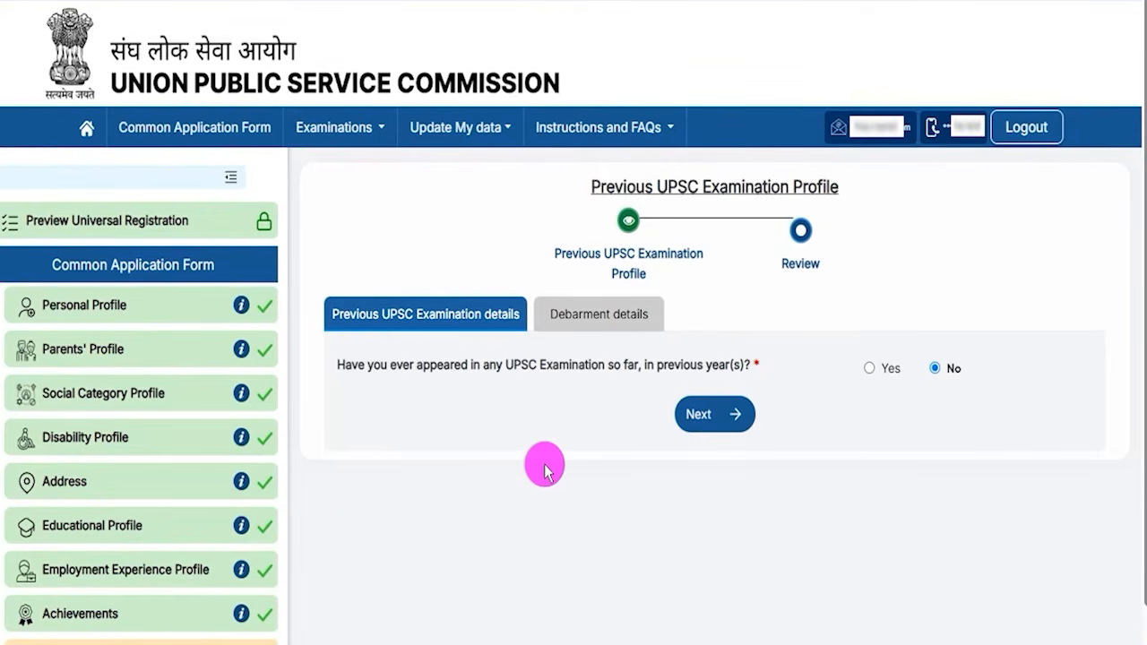
# - Review the earlier UPSC exam name and roll number fields, then answer No to previous appearance
pyautogui.click(870, 370)
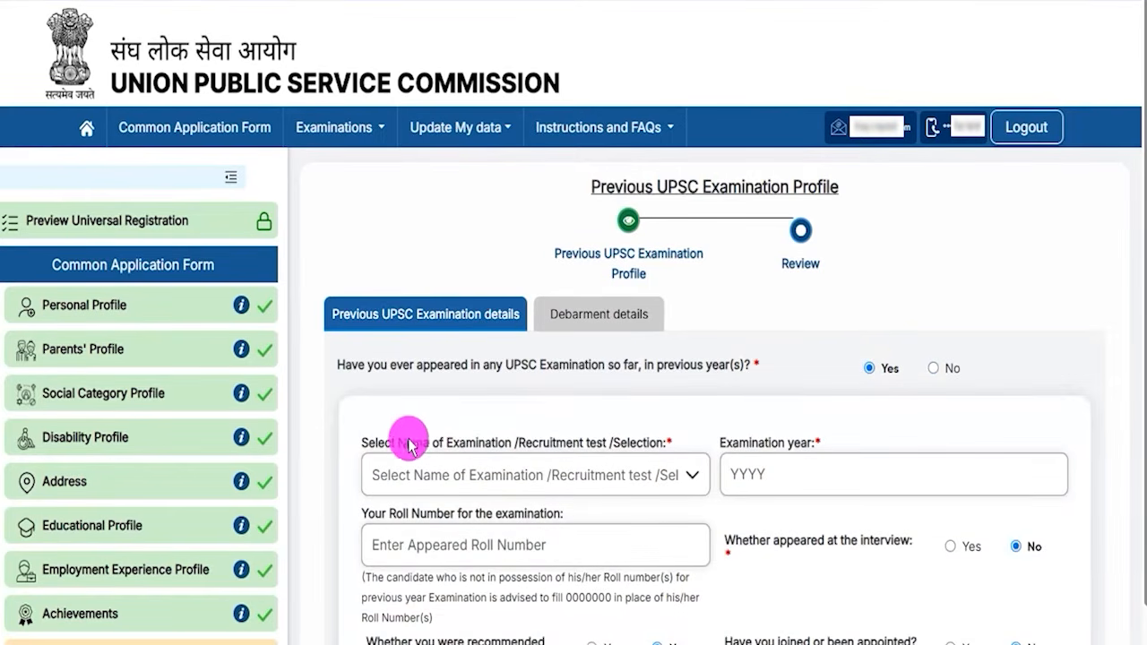
pyautogui.moveTo(392, 448); pyautogui.dragTo(776, 316)
pyautogui.scroll(-2, 633, 443)
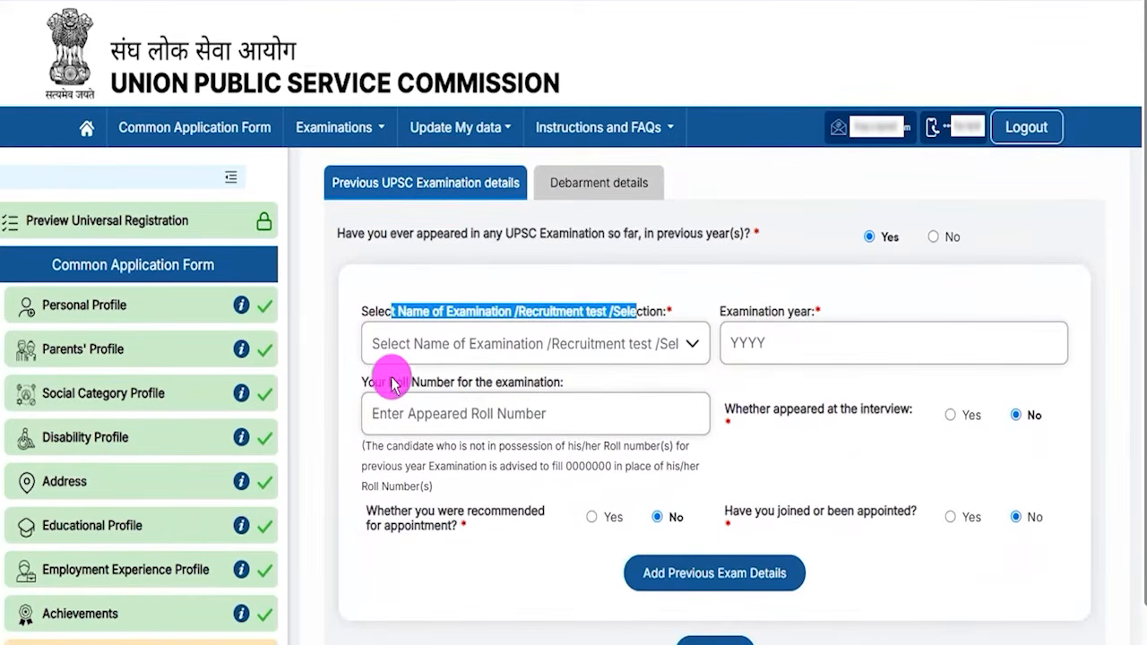
pyautogui.moveTo(389, 381); pyautogui.dragTo(500, 393)
pyautogui.scroll(2, 528, 414)
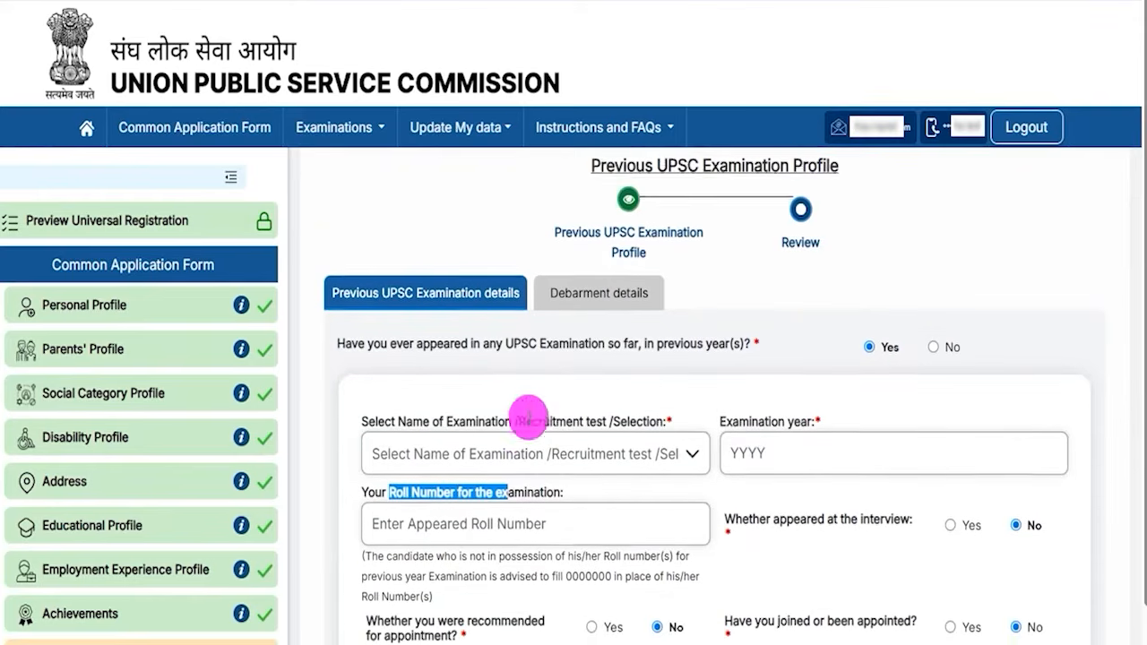
pyautogui.click(935, 369)
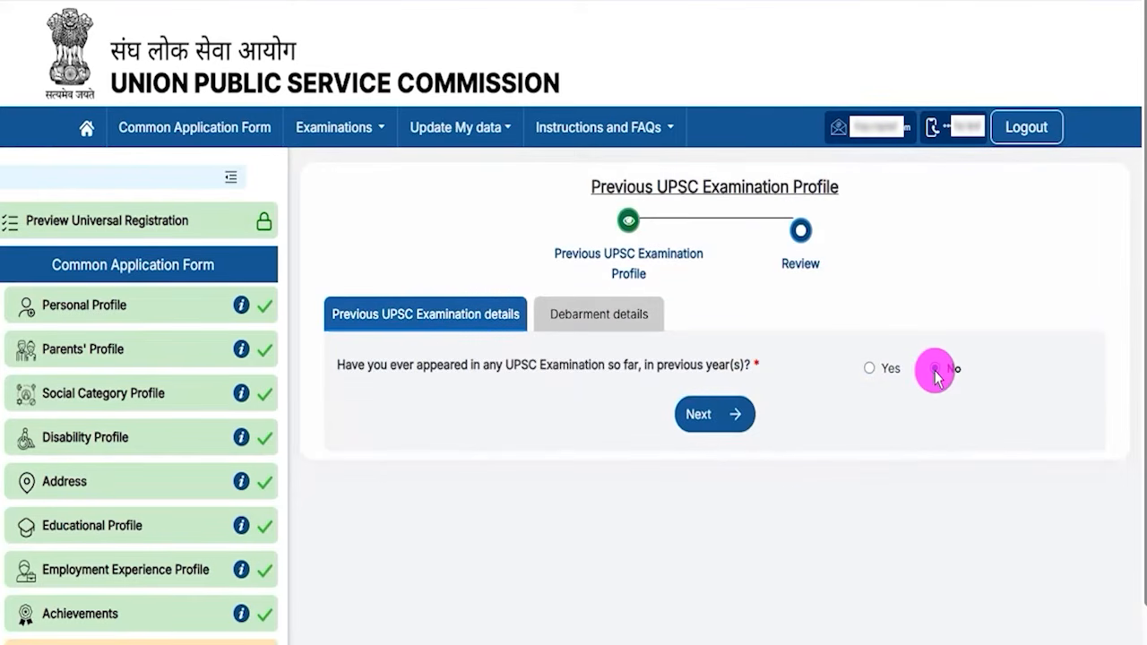
pyautogui.click(707, 414)
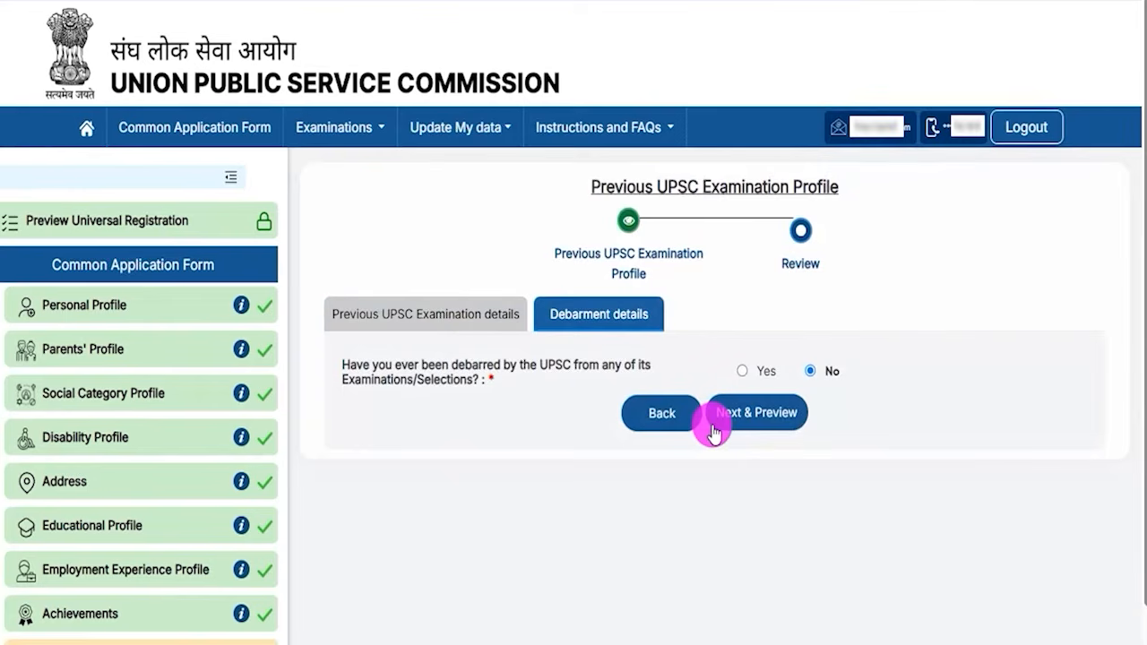
# - Answer No to debarment, then preview, submit, confirm Yes and acknowledge OK
pyautogui.moveTo(408, 367); pyautogui.dragTo(557, 366)
pyautogui.click(742, 371)
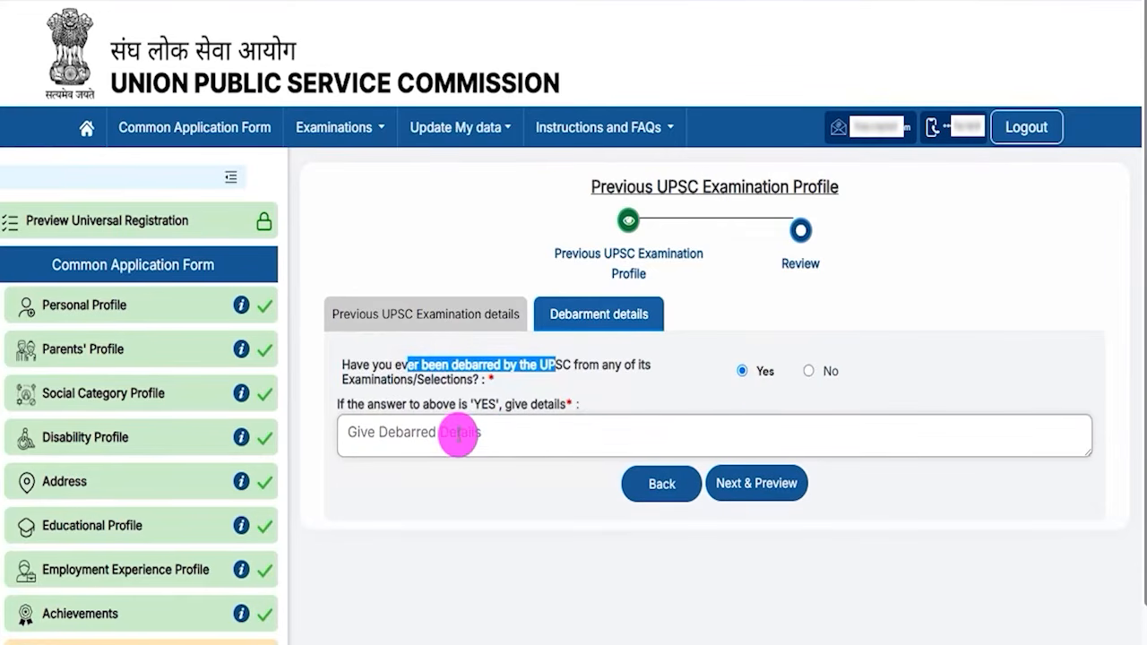
pyautogui.click(809, 372)
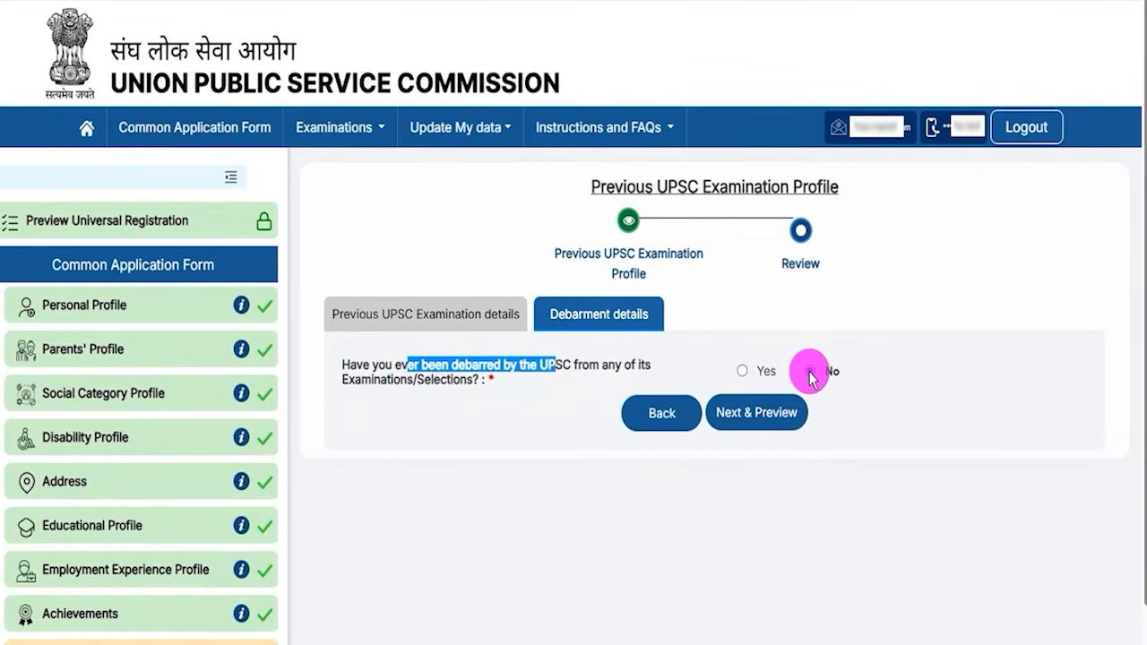
pyautogui.click(761, 412)
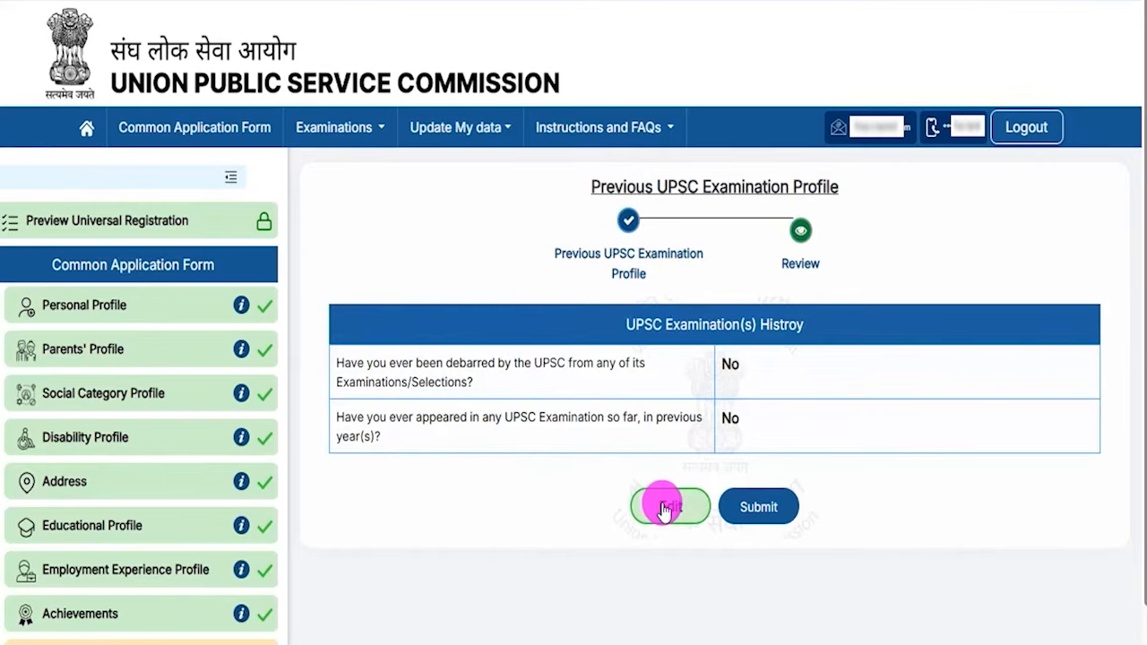
pyautogui.click(761, 509)
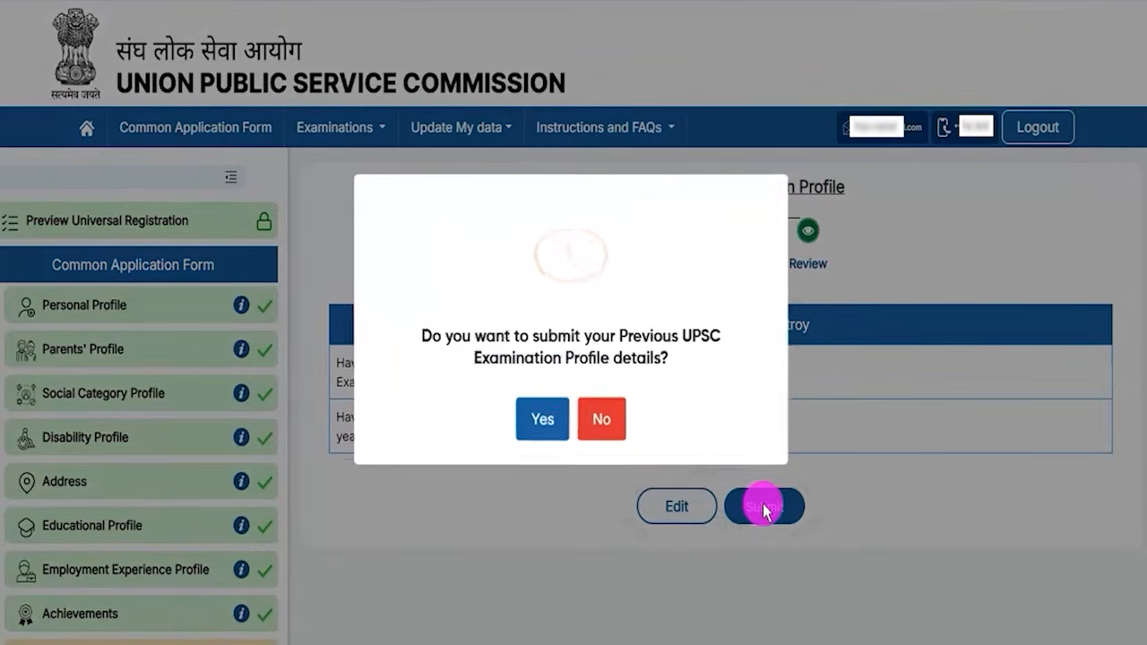
pyautogui.click(544, 403)
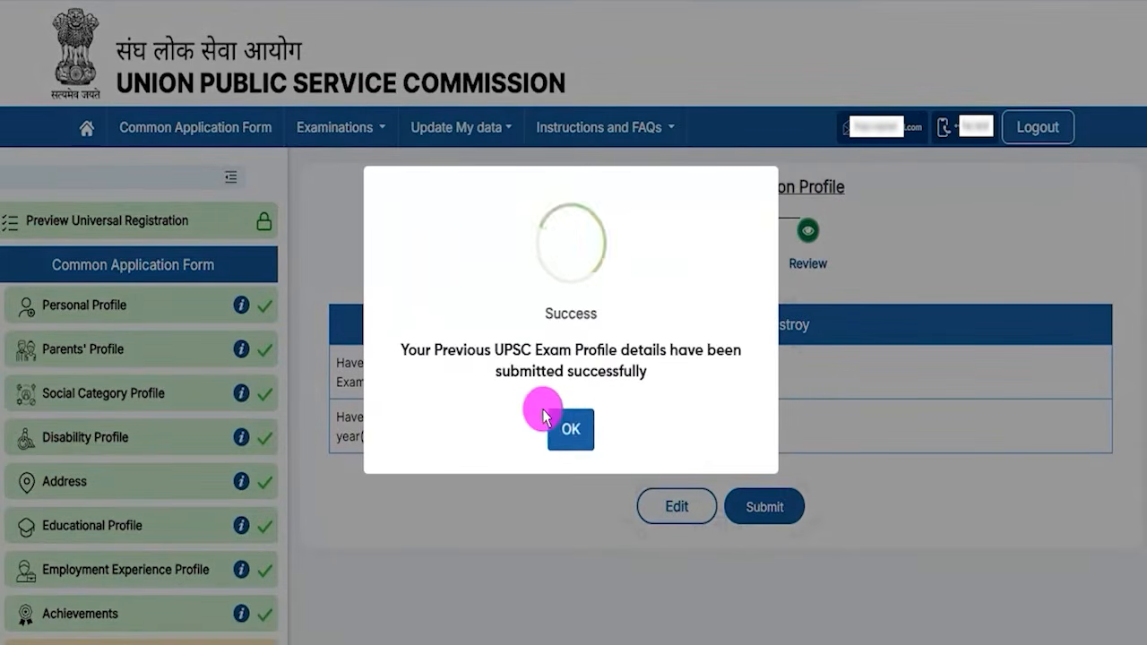
pyautogui.click(566, 423)
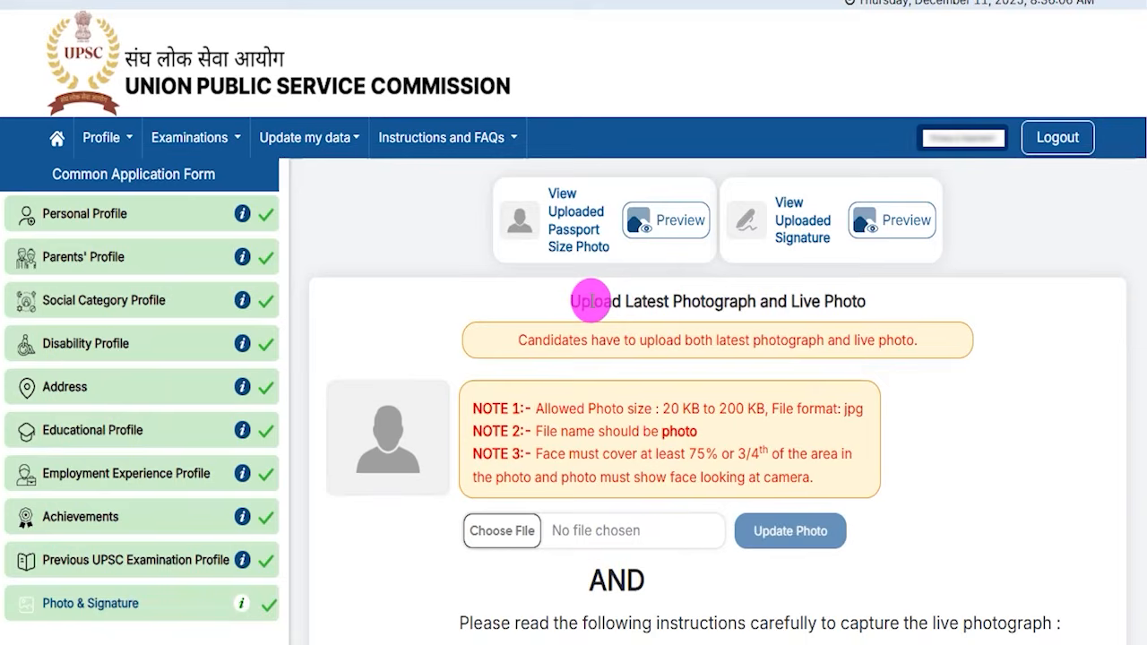
# - Read the photo upload notes: latest and live photo, allowed size range, jpg format, choose and update steps
pyautogui.moveTo(582, 301); pyautogui.dragTo(644, 301)
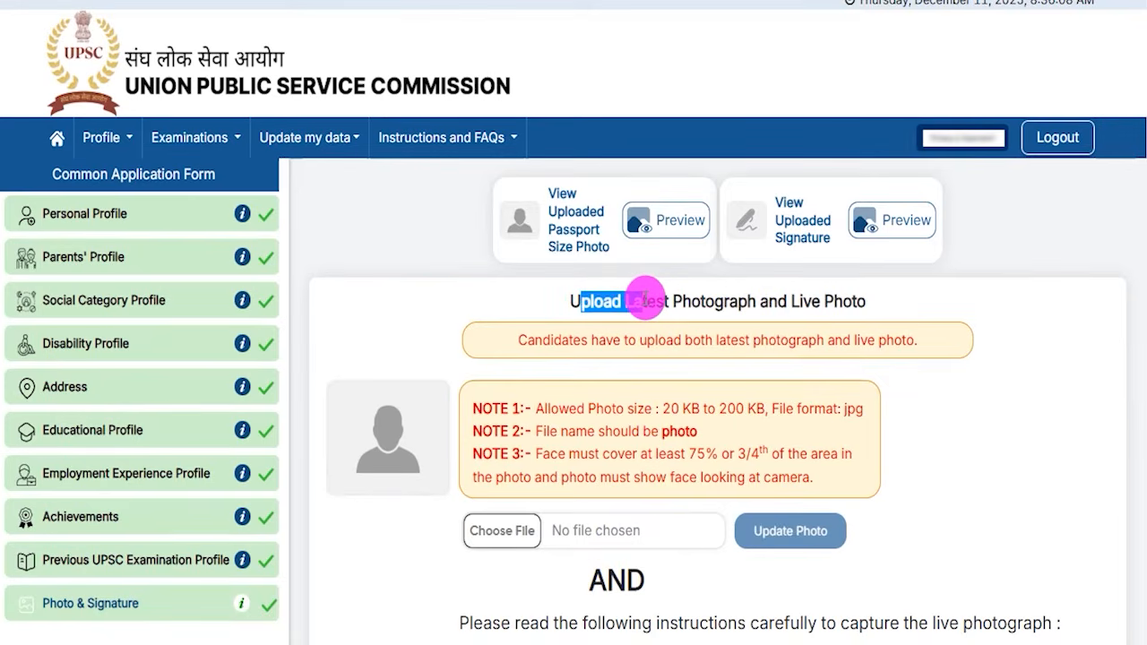
pyautogui.moveTo(791, 301); pyautogui.dragTo(835, 301)
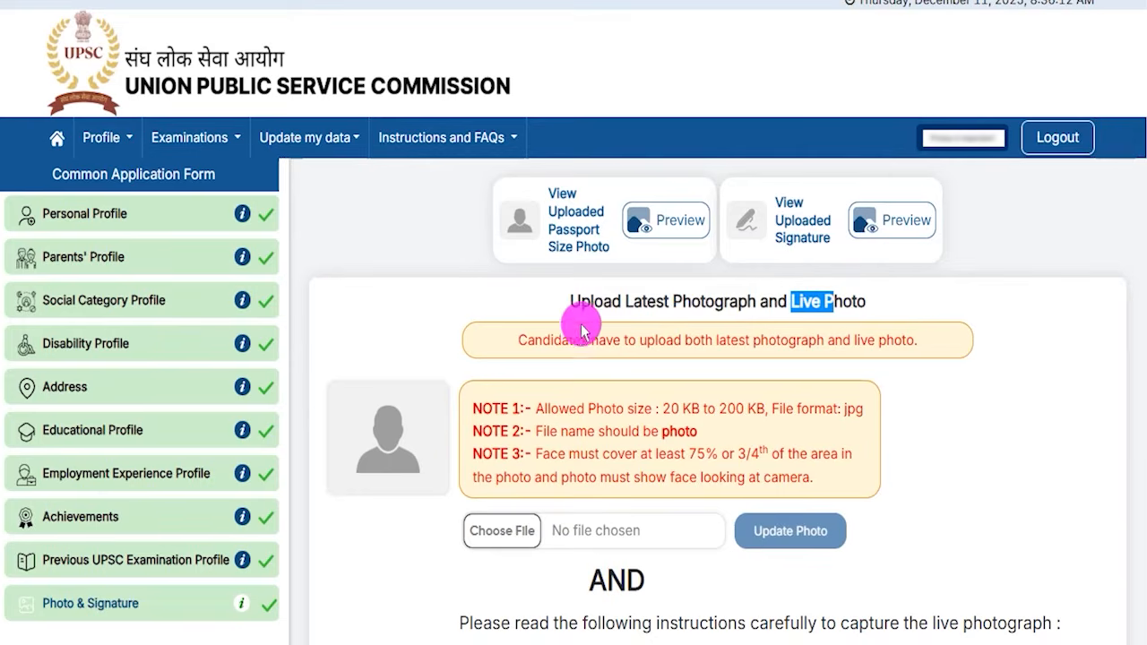
pyautogui.moveTo(671, 408); pyautogui.dragTo(758, 412)
pyautogui.moveTo(845, 409); pyautogui.dragTo(866, 415)
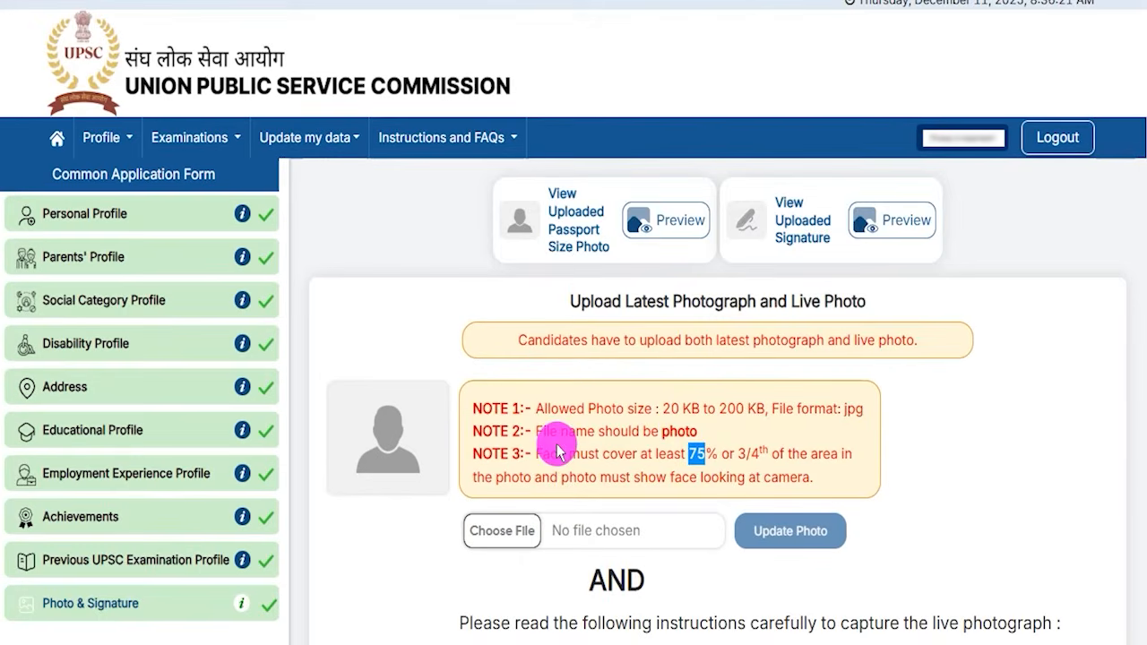
pyautogui.scroll(-1, 556, 475)
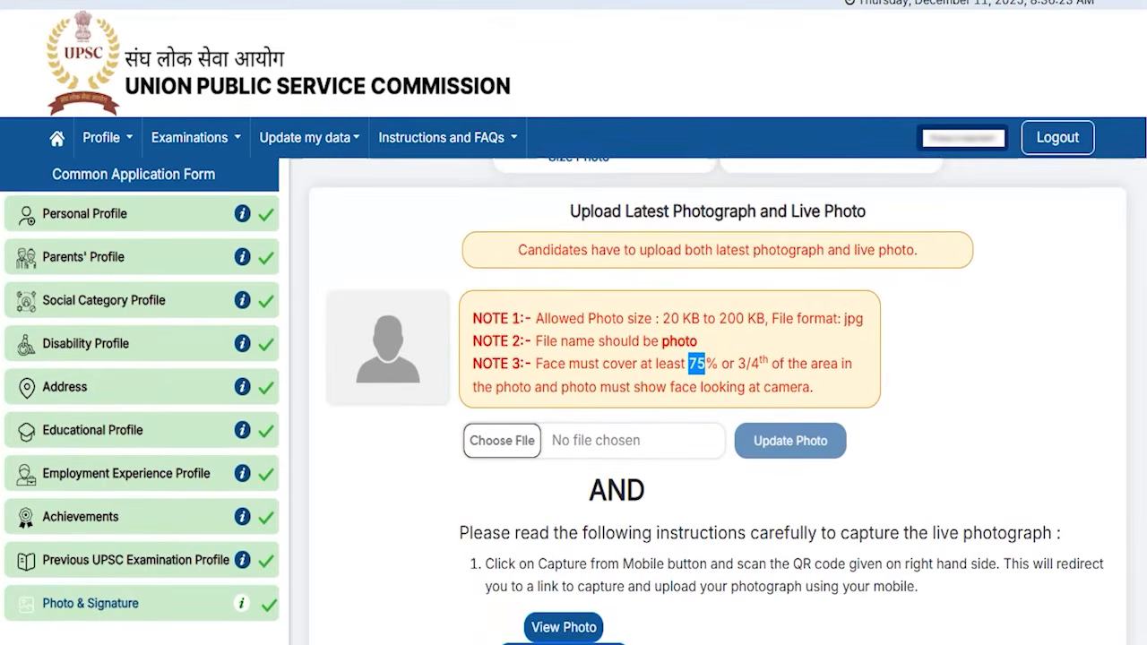
pyautogui.moveTo(530, 440); pyautogui.dragTo(549, 405)
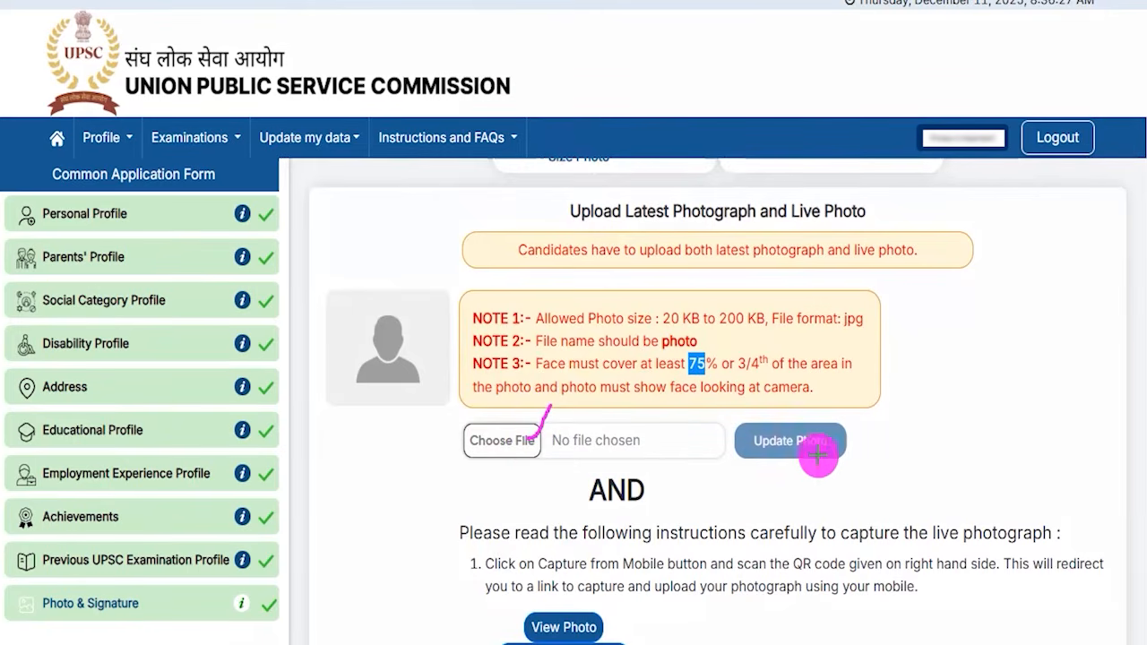
pyautogui.moveTo(827, 449); pyautogui.dragTo(850, 421)
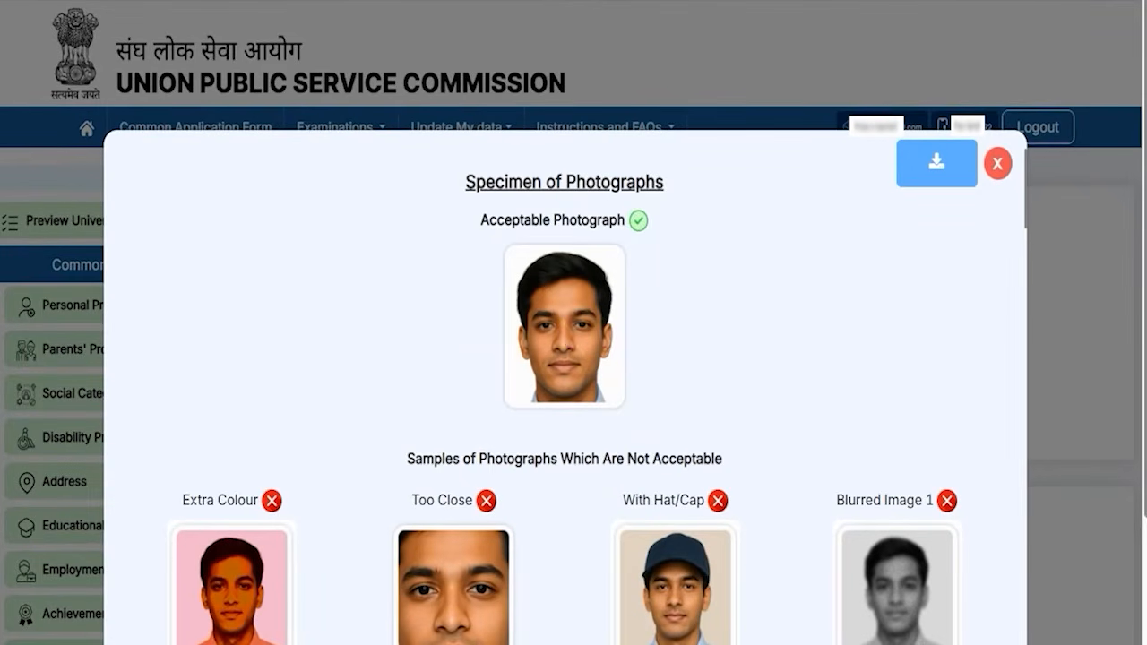
# - Compare the acceptable specimen photo with rejected samples like Hat/Cap, Too Close, Blurred, Inverted, Too Dark
pyautogui.moveTo(480, 232)
pyautogui.mouseDown()
pyautogui.moveTo(640, 358)
pyautogui.moveTo(661, 433)
pyautogui.mouseUp()
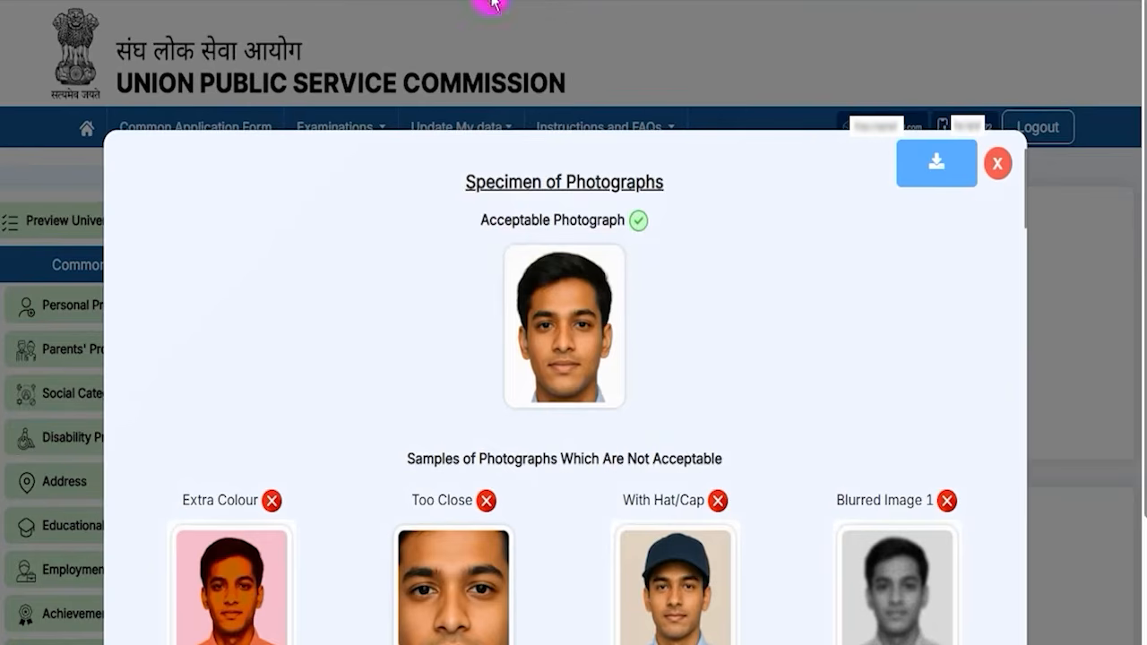
pyautogui.scroll(-3, 663, 474)
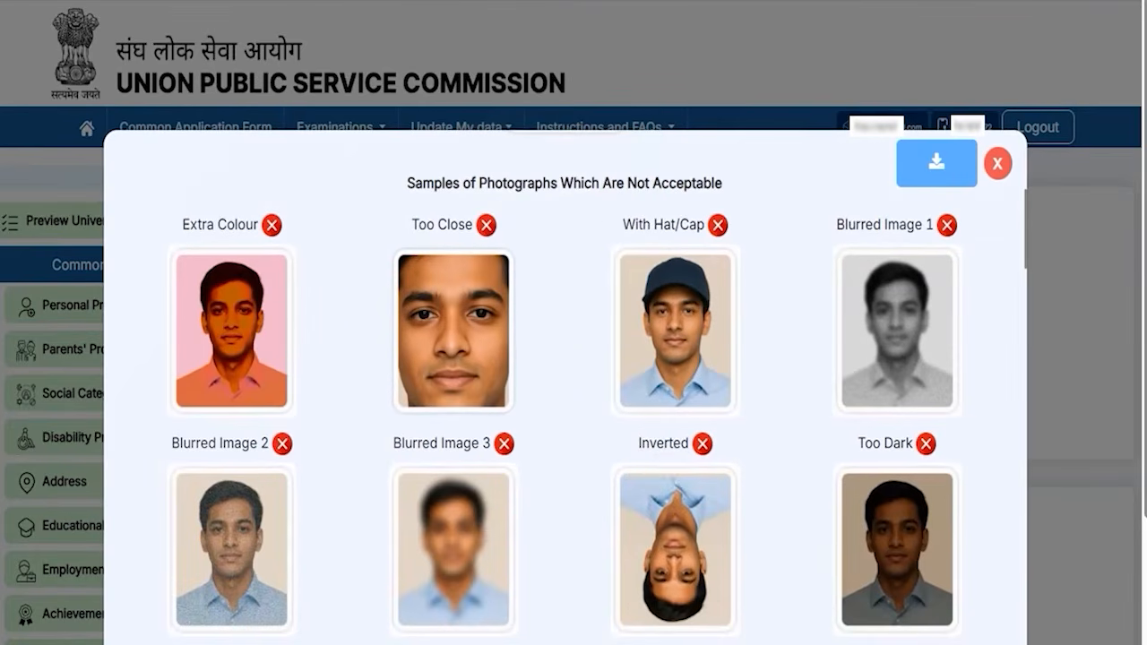
pyautogui.moveTo(268, 338); pyautogui.dragTo(326, 296)
pyautogui.moveTo(661, 335); pyautogui.dragTo(728, 330)
pyautogui.moveTo(458, 327); pyautogui.dragTo(523, 275)
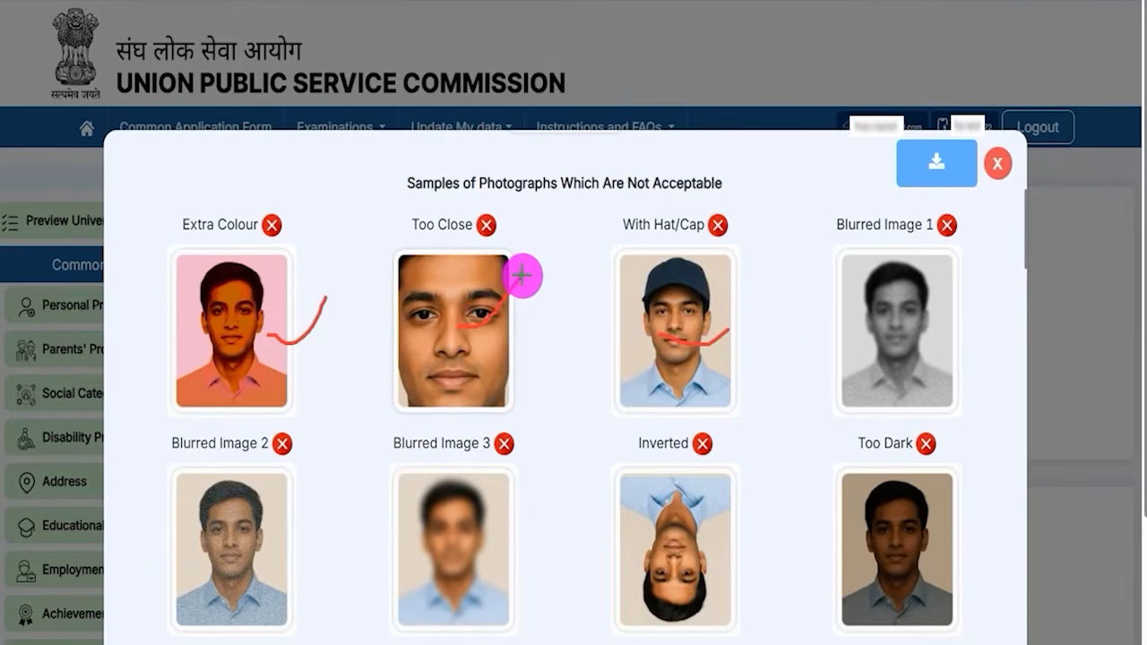
pyautogui.moveTo(908, 339); pyautogui.dragTo(963, 314)
pyautogui.moveTo(687, 547); pyautogui.dragTo(743, 495)
pyautogui.moveTo(894, 561); pyautogui.dragTo(952, 522)
pyautogui.moveTo(478, 548); pyautogui.dragTo(562, 498)
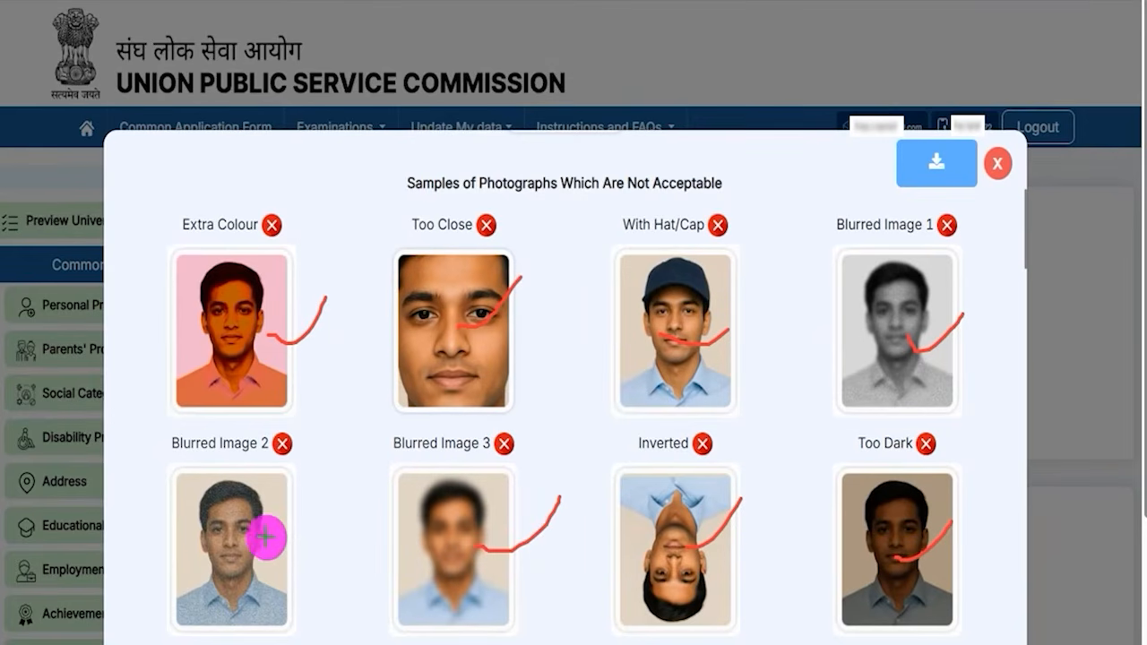
pyautogui.press('Escape')
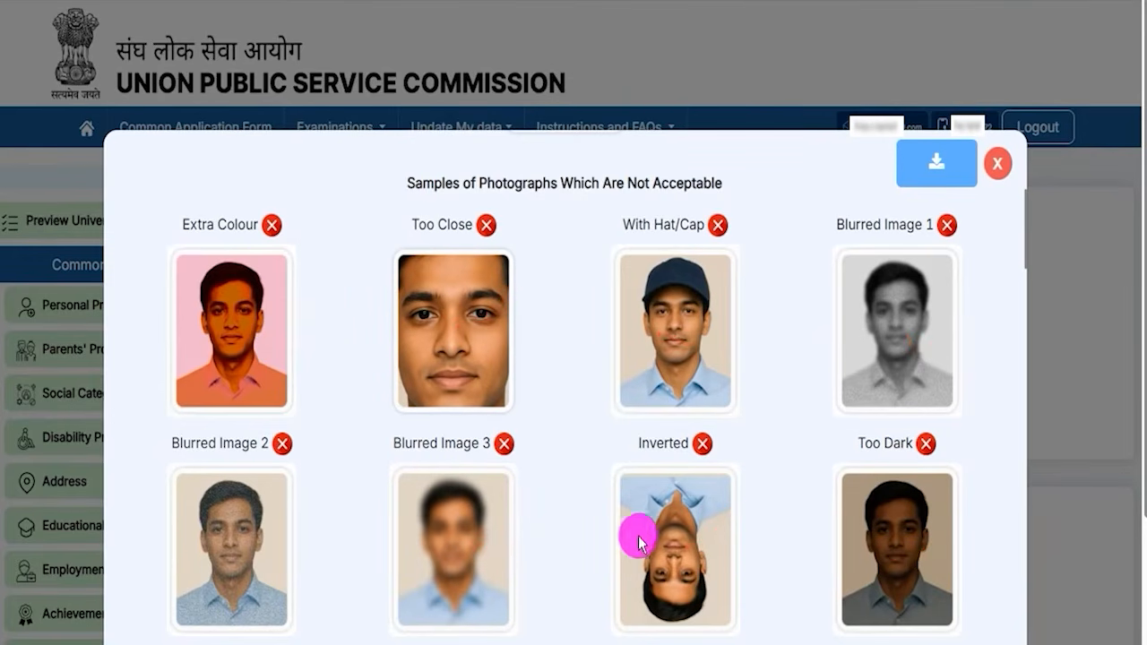
# - Read through the Dos/Don'ts table and accept with 'Ok, I understand & accept'
pyautogui.scroll(-6, 601, 540)
pyautogui.scroll(-10, 642, 527)
pyautogui.scroll(15, 642, 527)
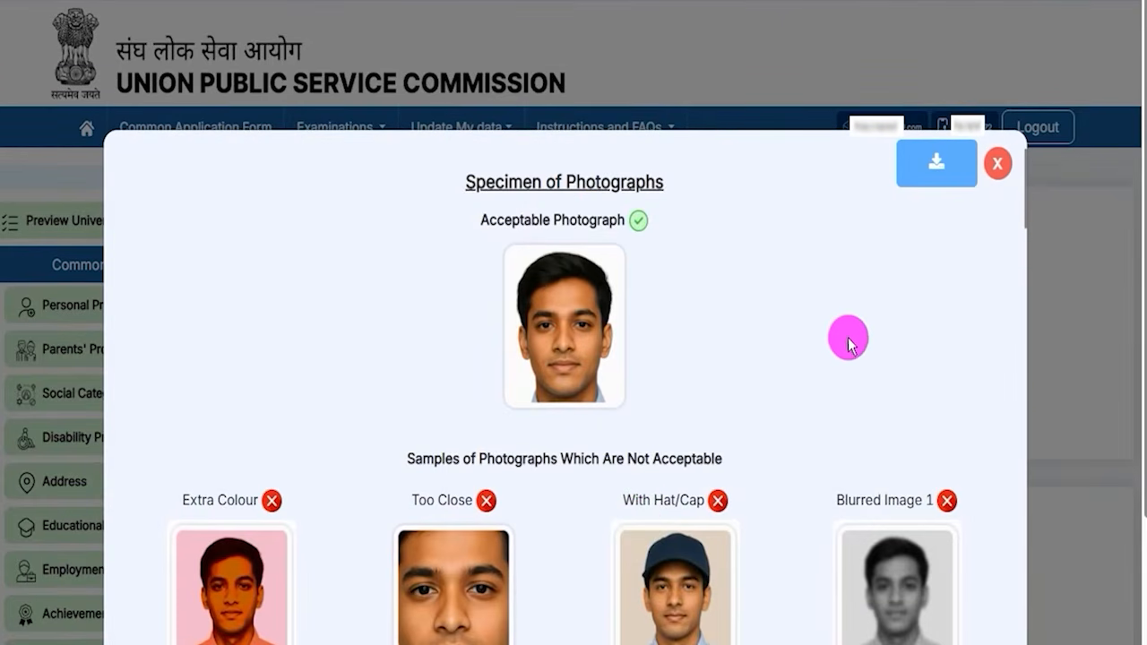
pyautogui.scroll(-20, 597, 536)
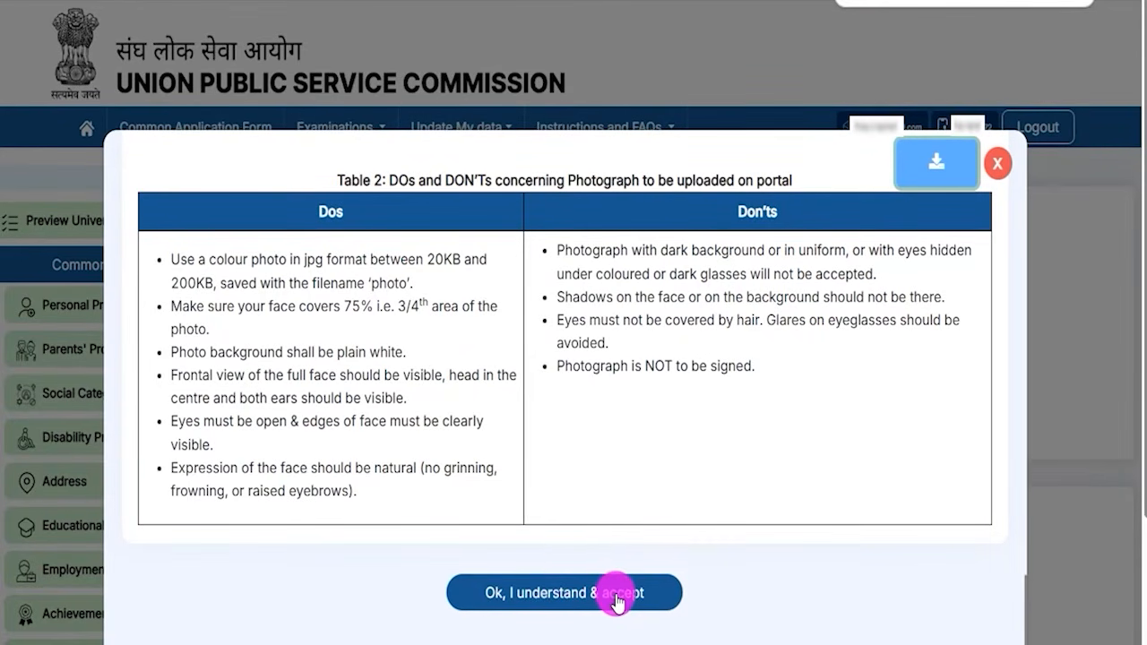
pyautogui.click(997, 164)
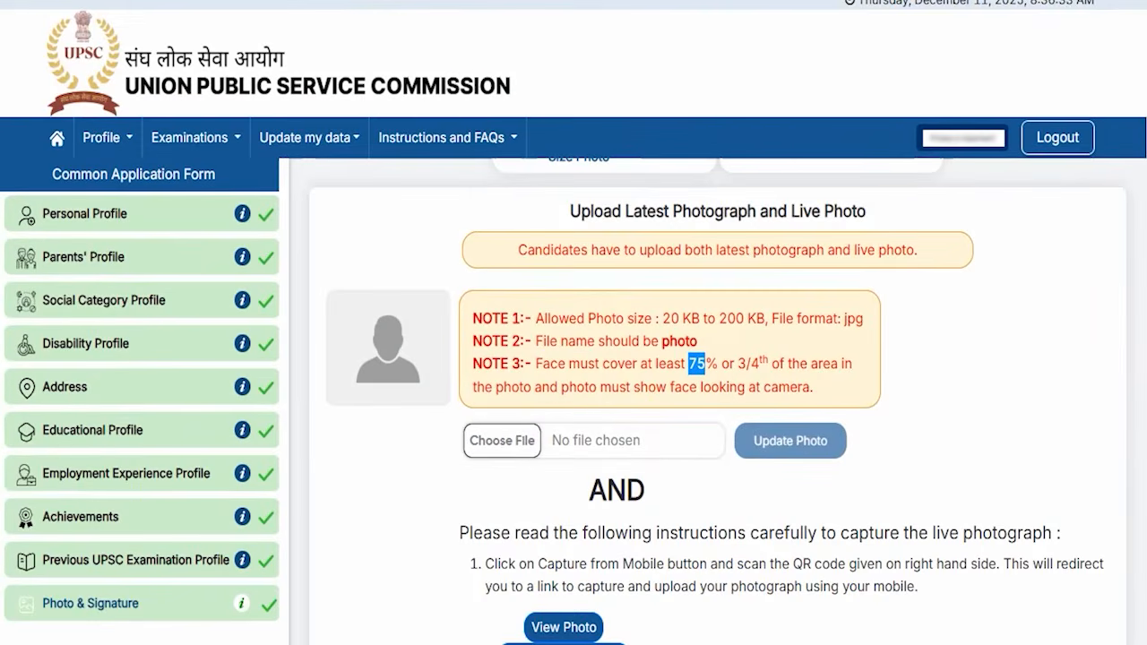
# - Scroll to the live photograph section and mark the Capture from Mobile QR code area
pyautogui.scroll(-1, 516, 411)
pyautogui.scroll(-1, 515, 410)
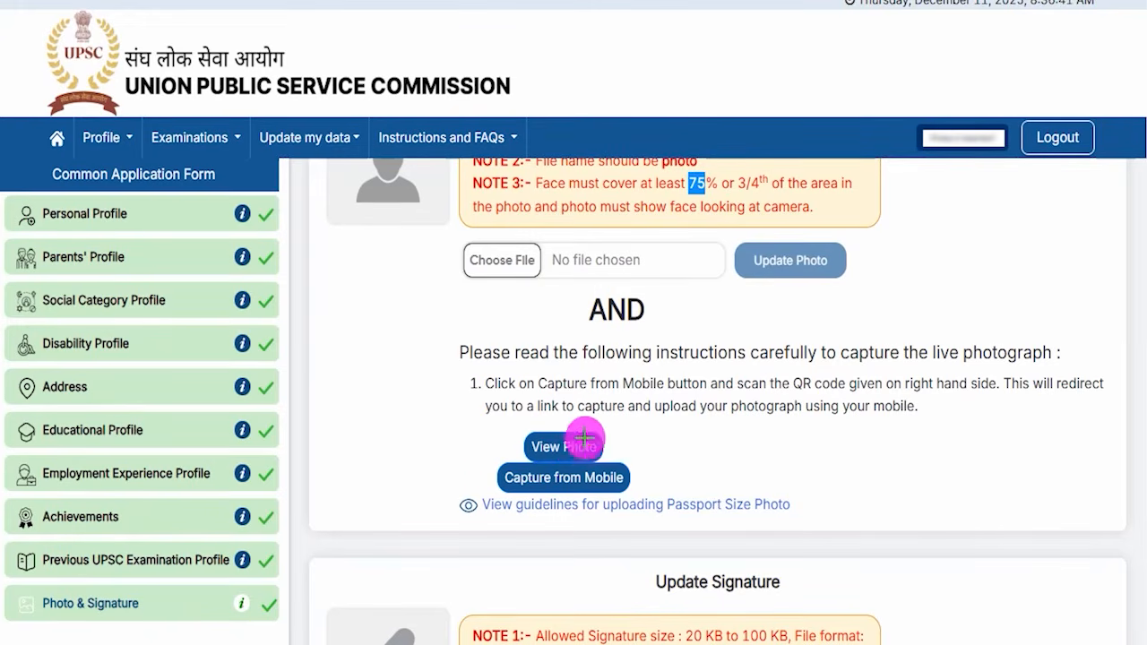
pyautogui.moveTo(630, 475); pyautogui.dragTo(669, 408)
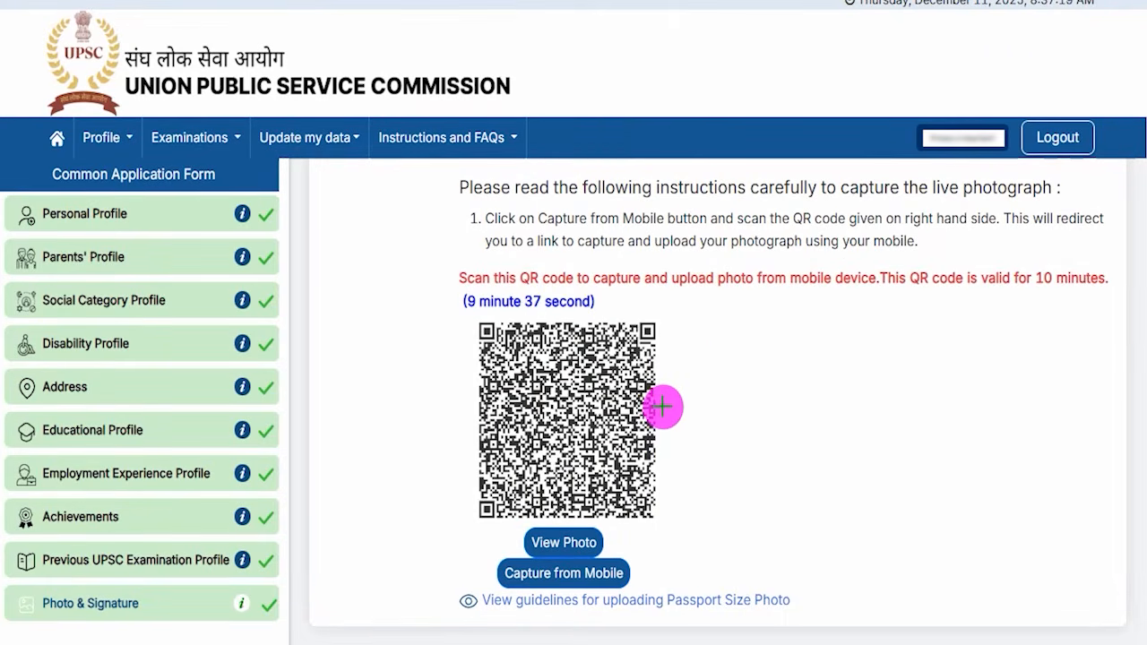
pyautogui.moveTo(666, 398); pyautogui.dragTo(728, 337)
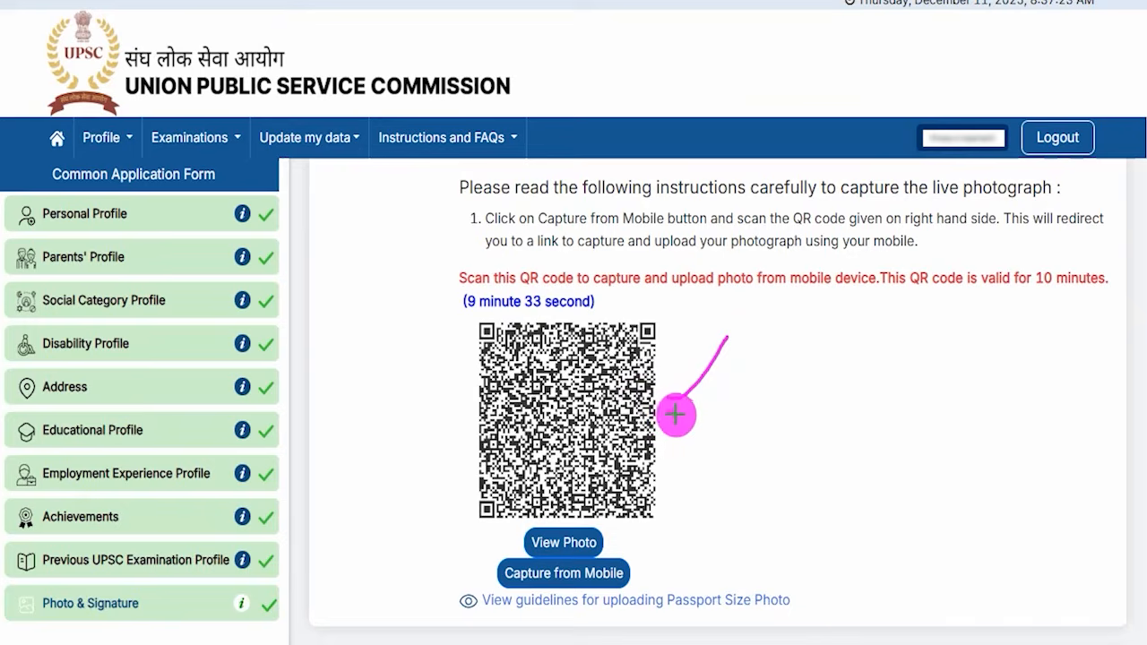
pyautogui.moveTo(672, 413); pyautogui.dragTo(716, 374)
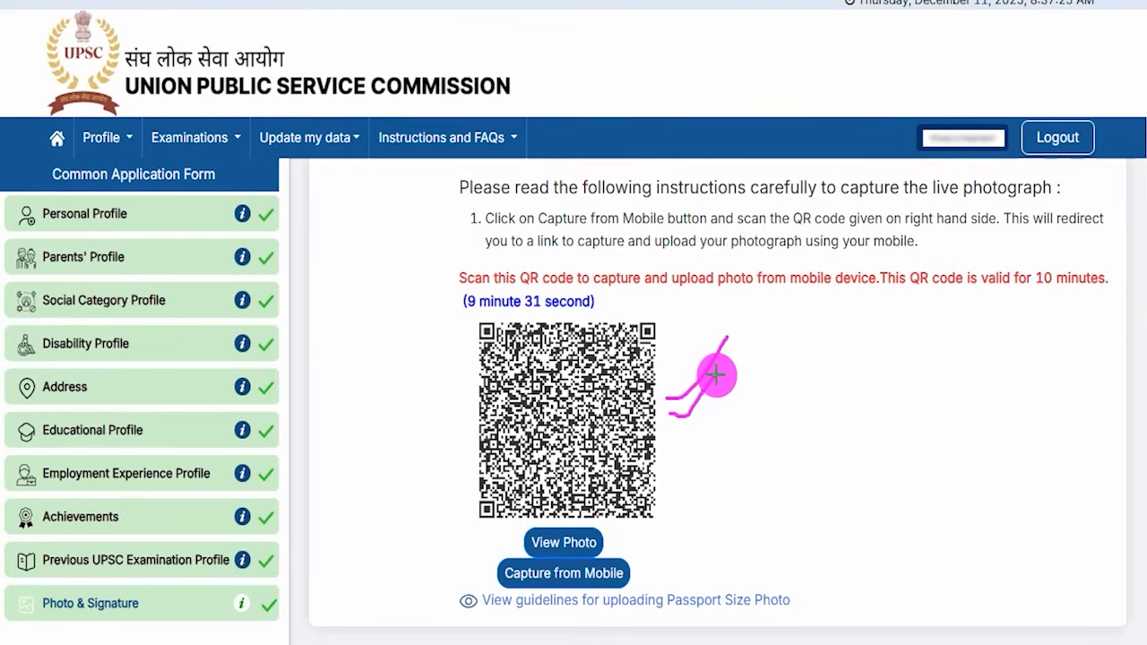
pyautogui.moveTo(679, 431); pyautogui.dragTo(713, 409)
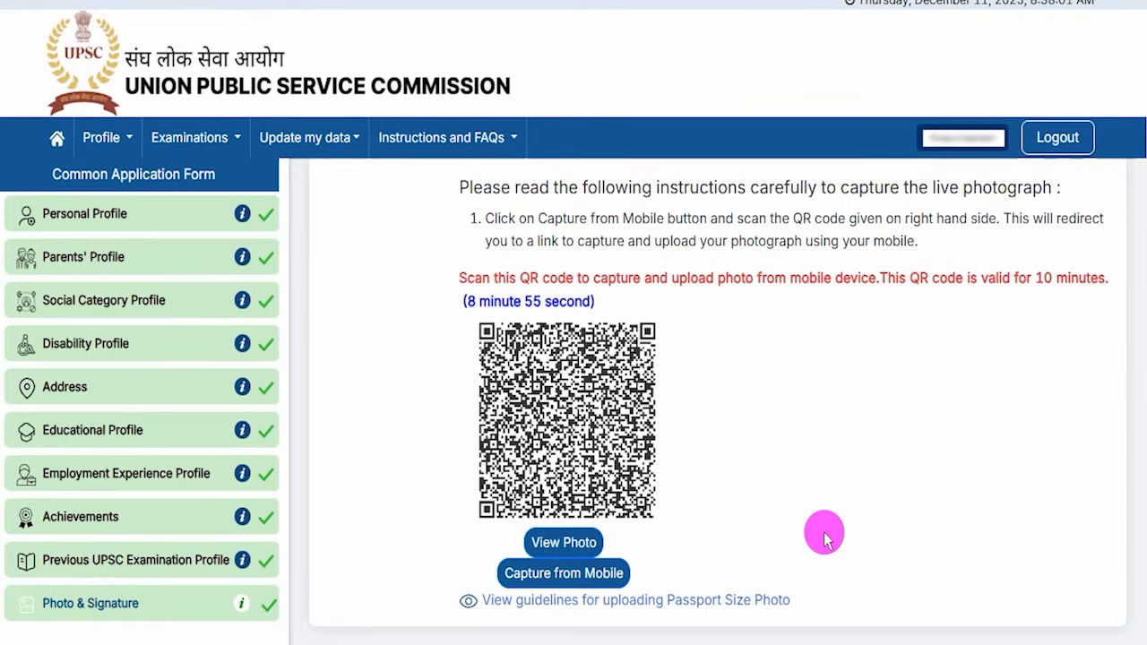
# - Read the signature notes: 20–100 KB jpg, file named signature, 350–500 pixel dimensions
pyautogui.scroll(-4, 753, 502)
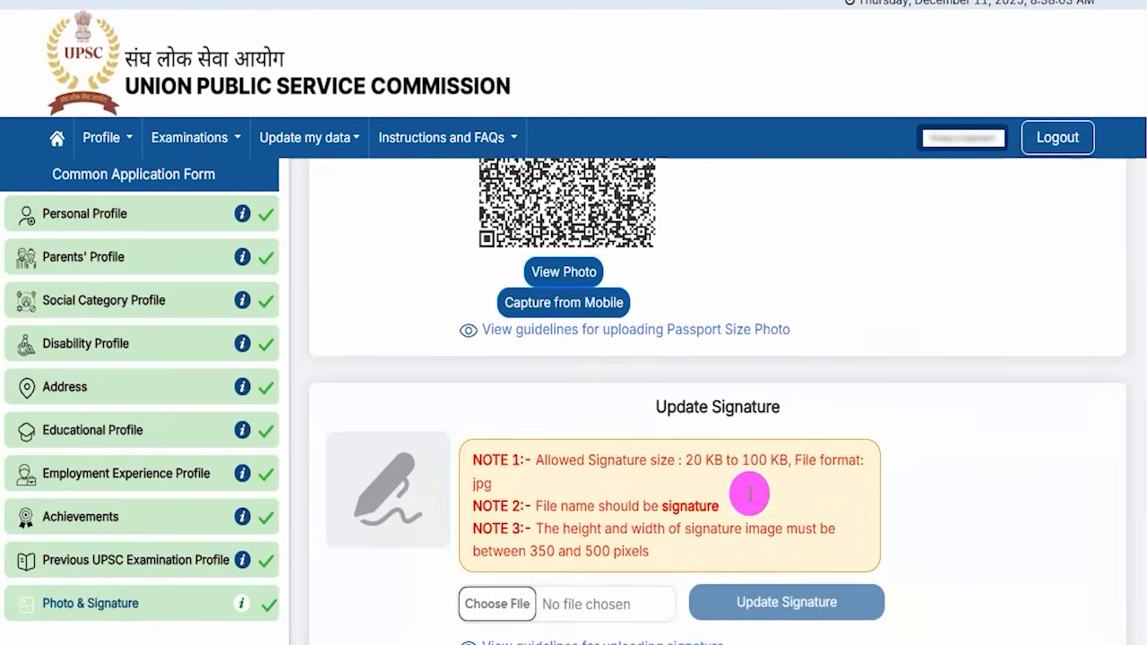
pyautogui.moveTo(660, 333); pyautogui.dragTo(750, 328)
pyautogui.click(748, 332)
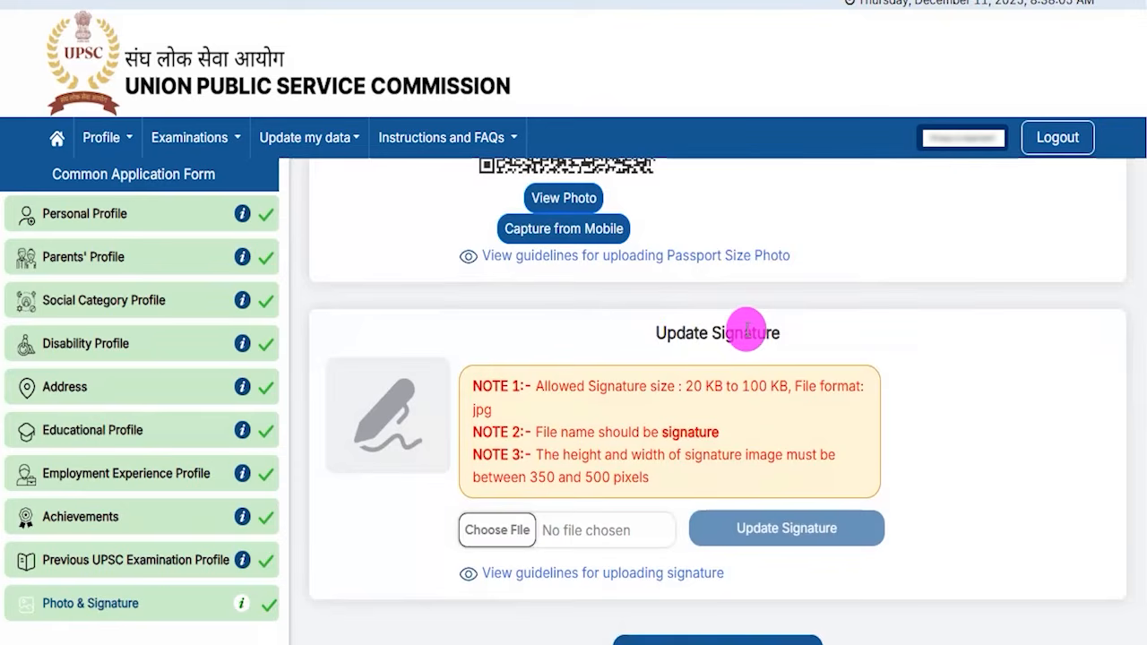
pyautogui.scroll(-1, 748, 333)
pyautogui.moveTo(685, 372); pyautogui.dragTo(781, 375)
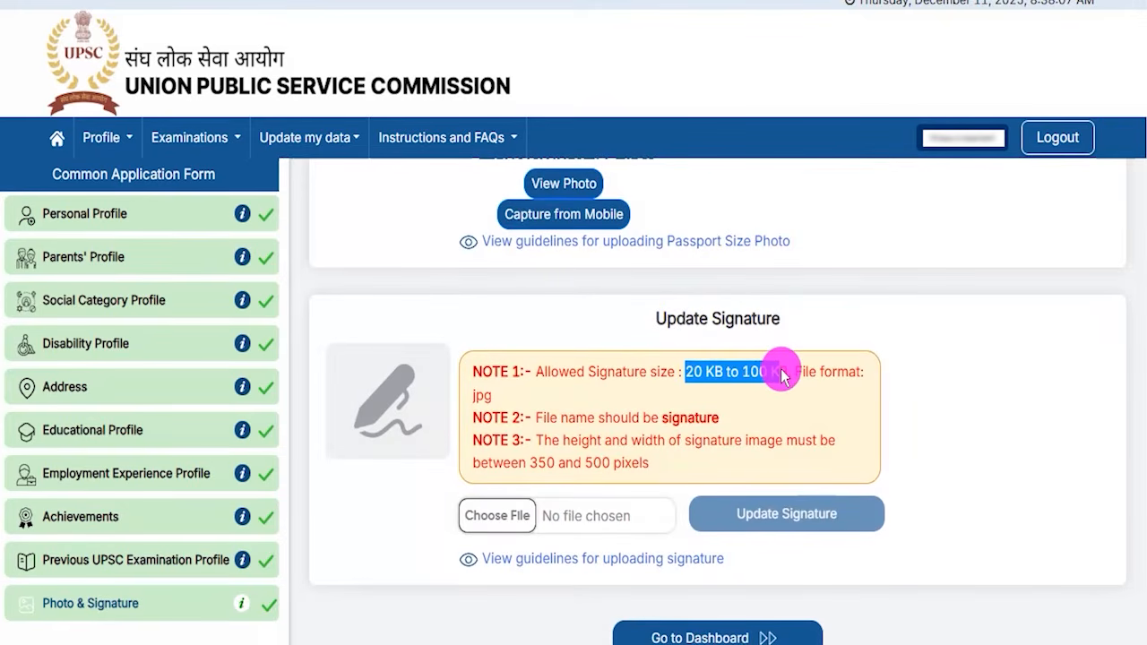
pyautogui.moveTo(473, 395); pyautogui.dragTo(495, 396)
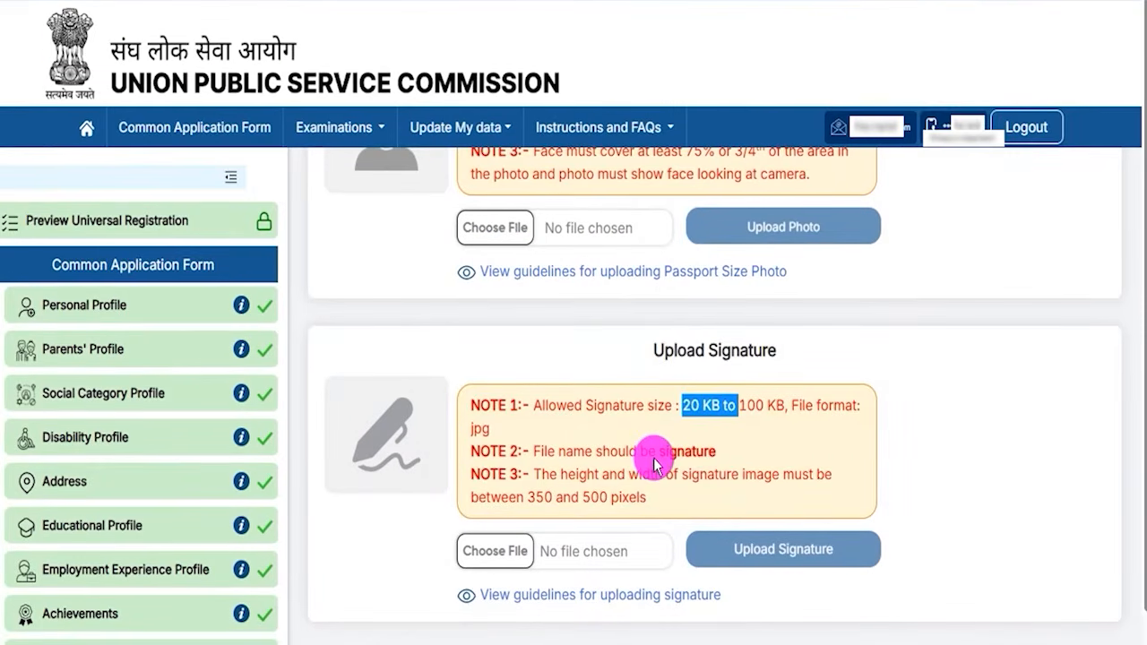
pyautogui.moveTo(661, 459); pyautogui.dragTo(715, 453)
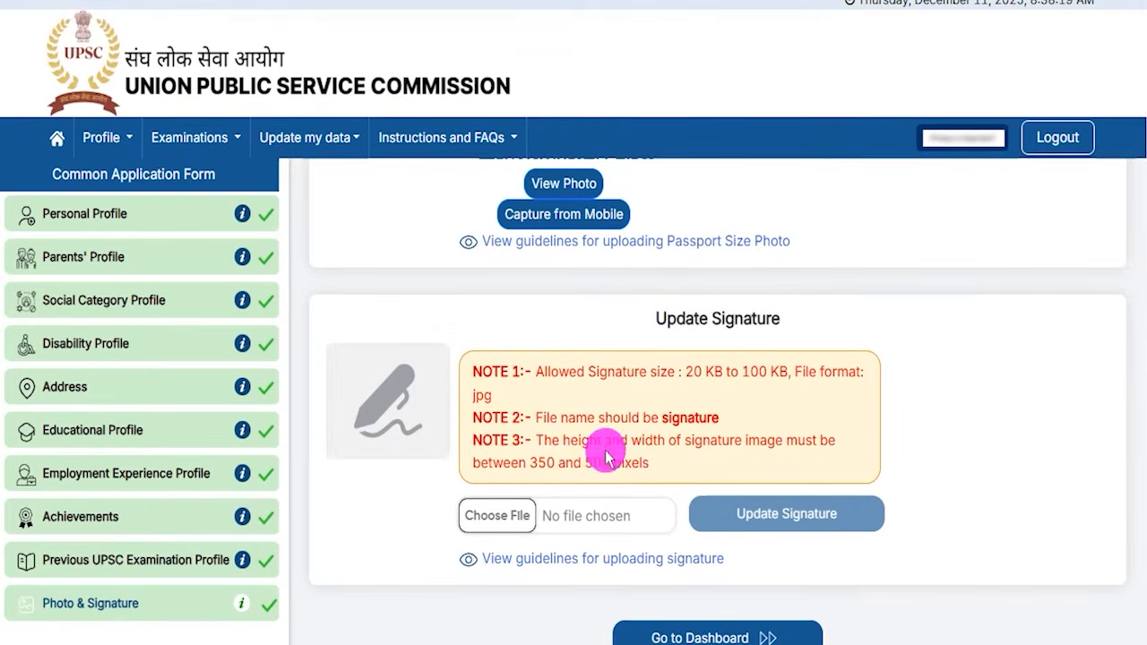
pyautogui.moveTo(568, 444); pyautogui.dragTo(630, 440)
pyautogui.moveTo(537, 463); pyautogui.dragTo(636, 467)
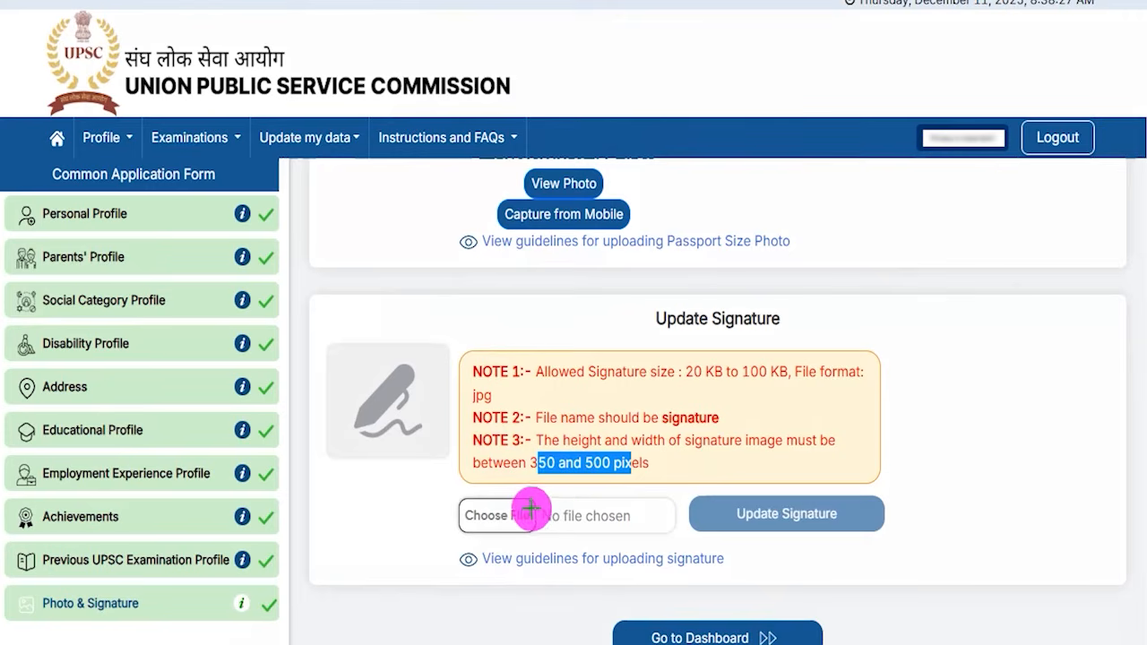
pyautogui.moveTo(554, 492); pyautogui.dragTo(560, 474)
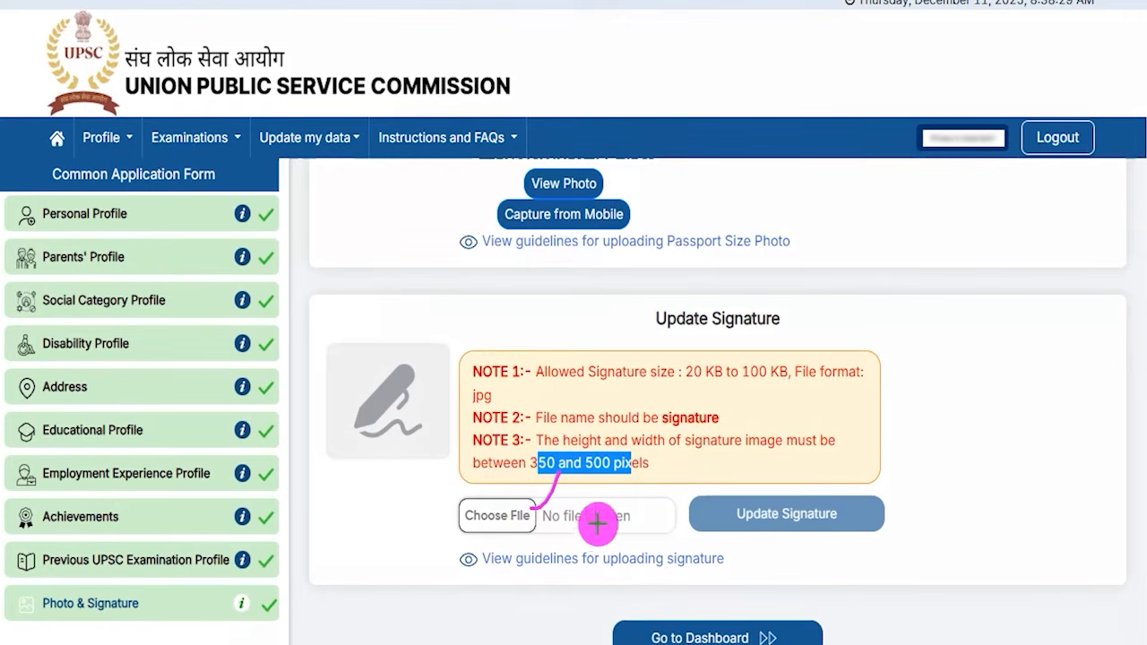
pyautogui.moveTo(859, 514); pyautogui.dragTo(915, 466)
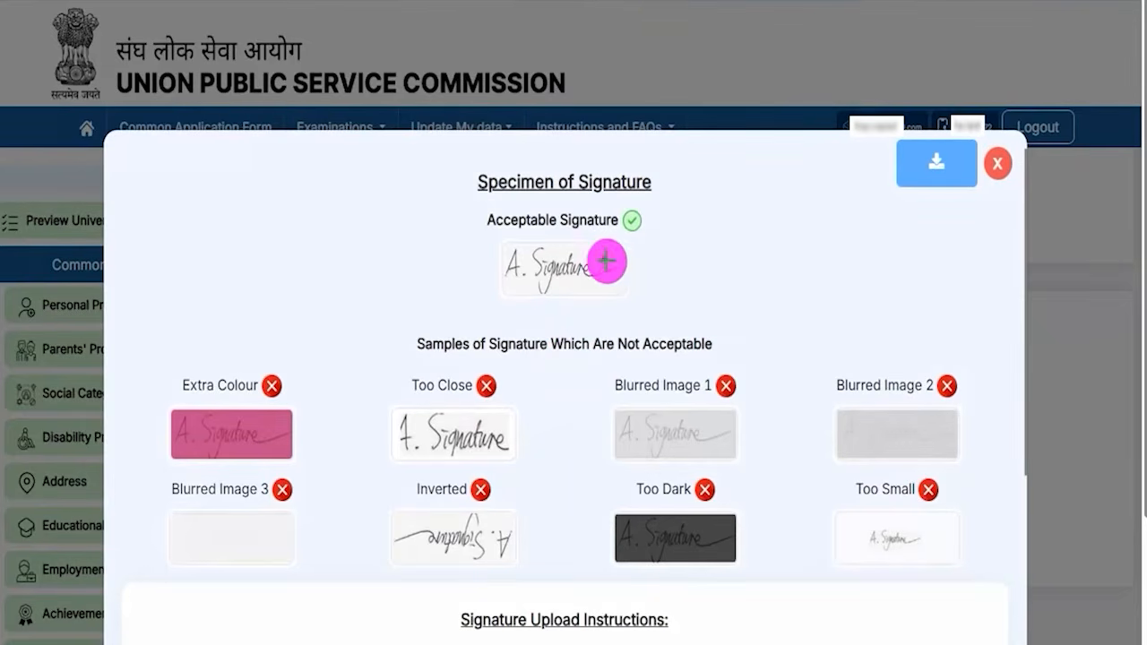
pyautogui.moveTo(607, 261); pyautogui.dragTo(633, 223)
pyautogui.moveTo(283, 430)
pyautogui.mouseDown()
pyautogui.moveTo(321, 451)
pyautogui.moveTo(293, 452)
pyautogui.mouseUp()
pyautogui.moveTo(429, 436); pyautogui.dragTo(485, 467)
pyautogui.moveTo(472, 416); pyautogui.dragTo(422, 467)
pyautogui.moveTo(646, 428)
pyautogui.mouseDown()
pyautogui.moveTo(698, 457)
pyautogui.moveTo(667, 457)
pyautogui.mouseUp()
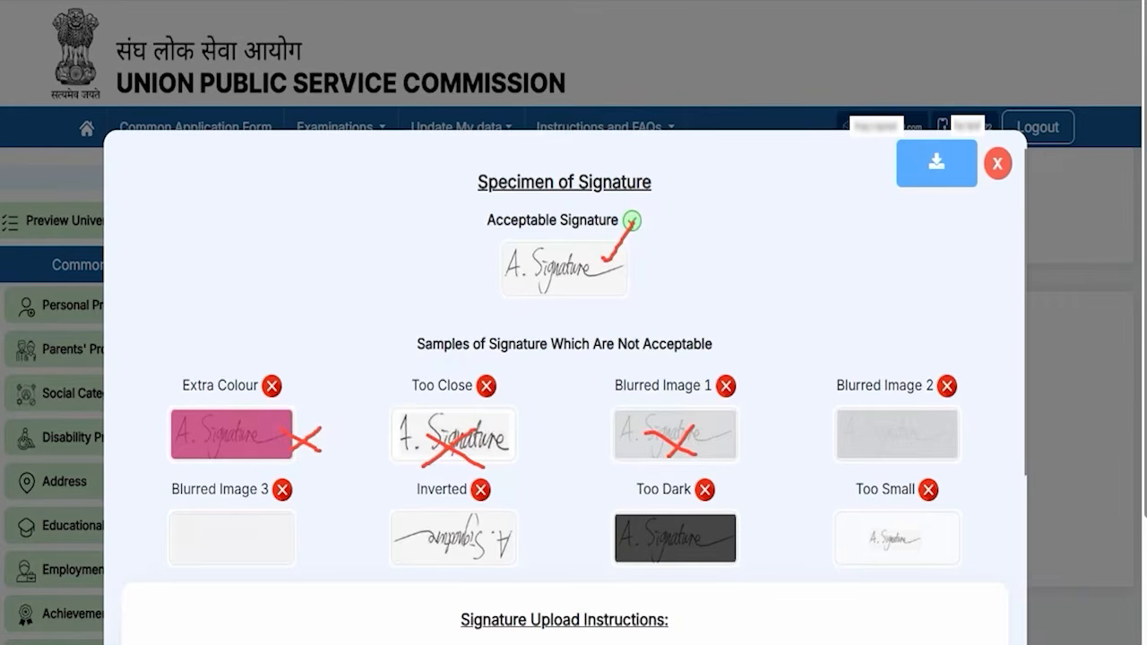
pyautogui.press('Escape')
pyautogui.scroll(-3, 707, 487)
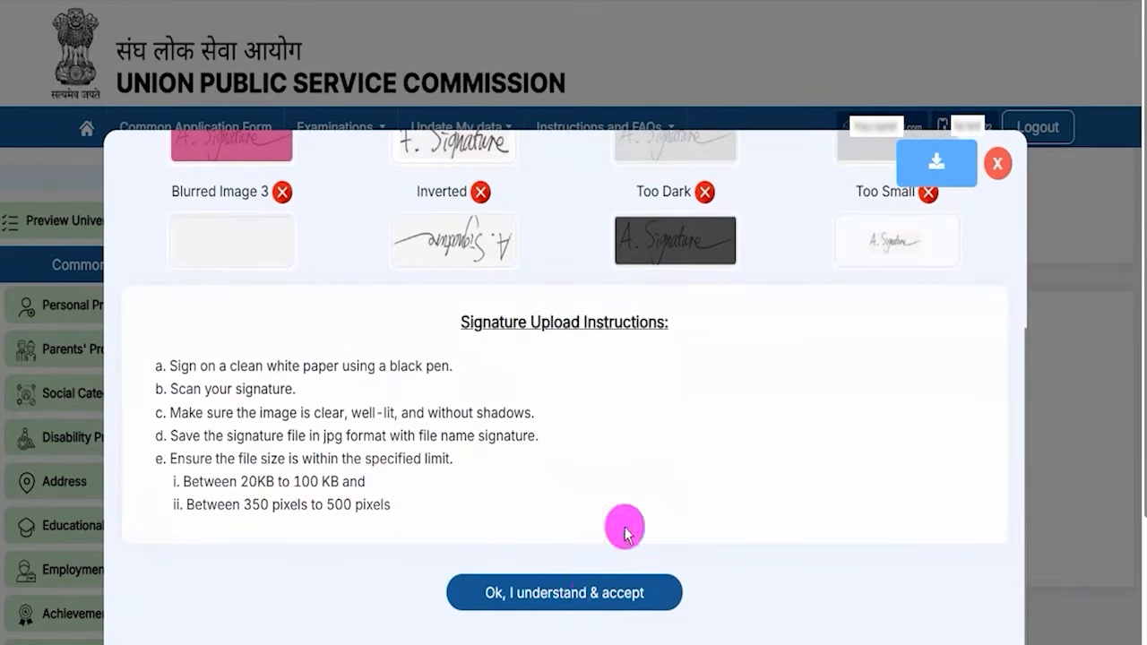
pyautogui.scroll(3, 628, 502)
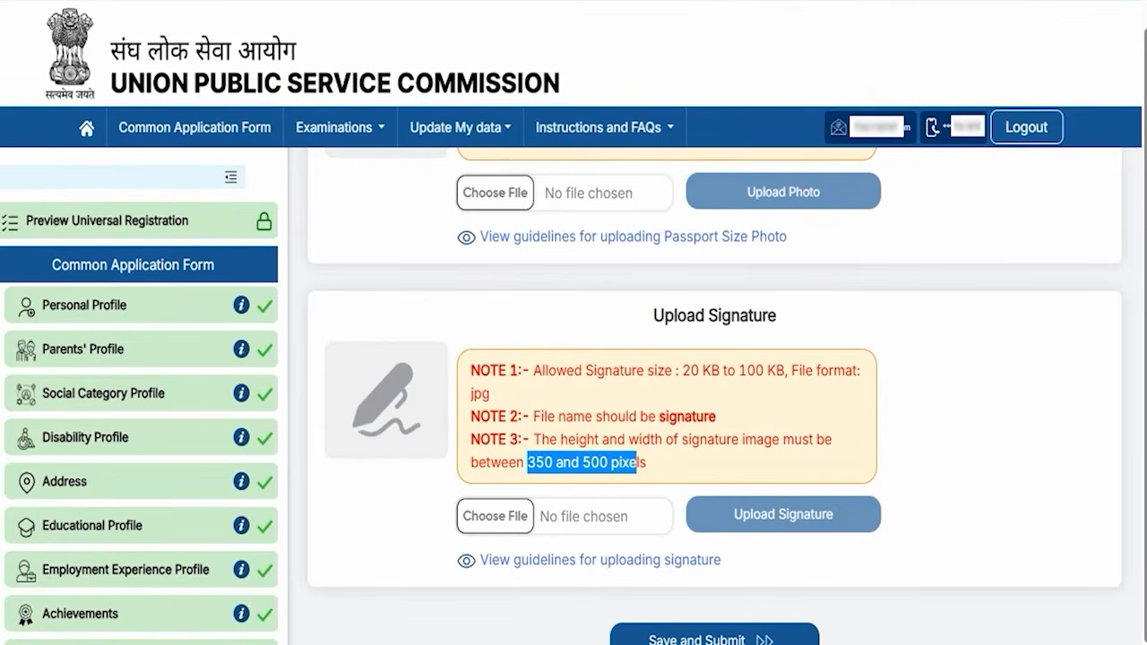
# - Return to the Home page and open the examinations list with NDA & NA (I) 2026, CISF and CDS (I)
pyautogui.moveTo(1022, 476); pyautogui.dragTo(850, 595)
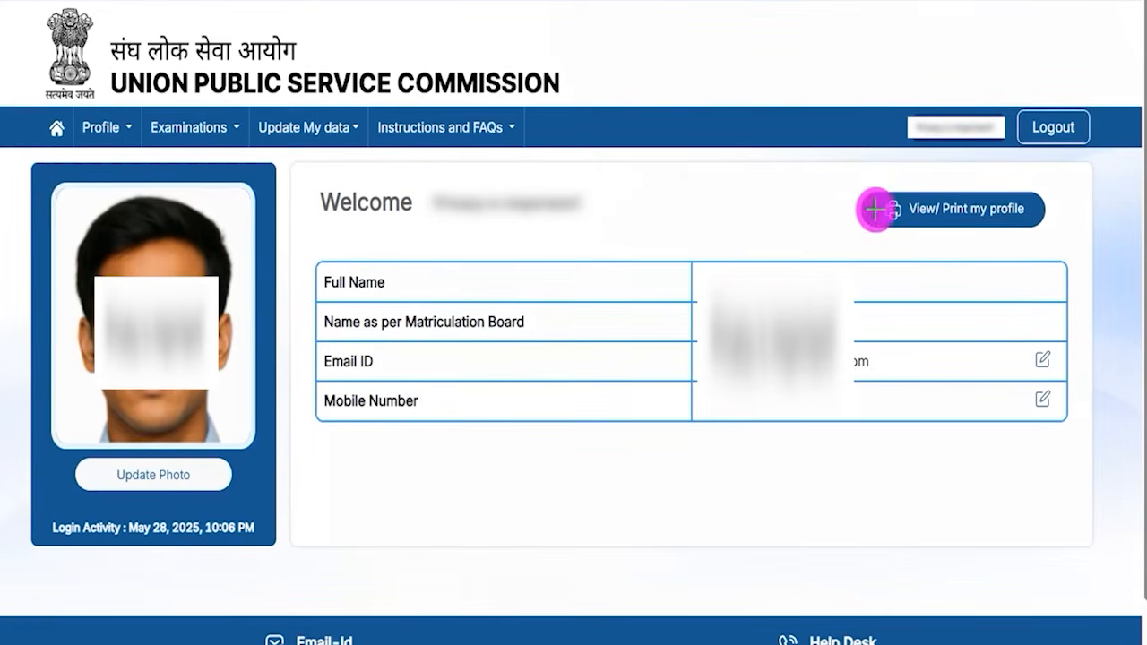
pyautogui.moveTo(845, 170); pyautogui.dragTo(874, 177)
pyautogui.moveTo(1041, 217); pyautogui.dragTo(1059, 241)
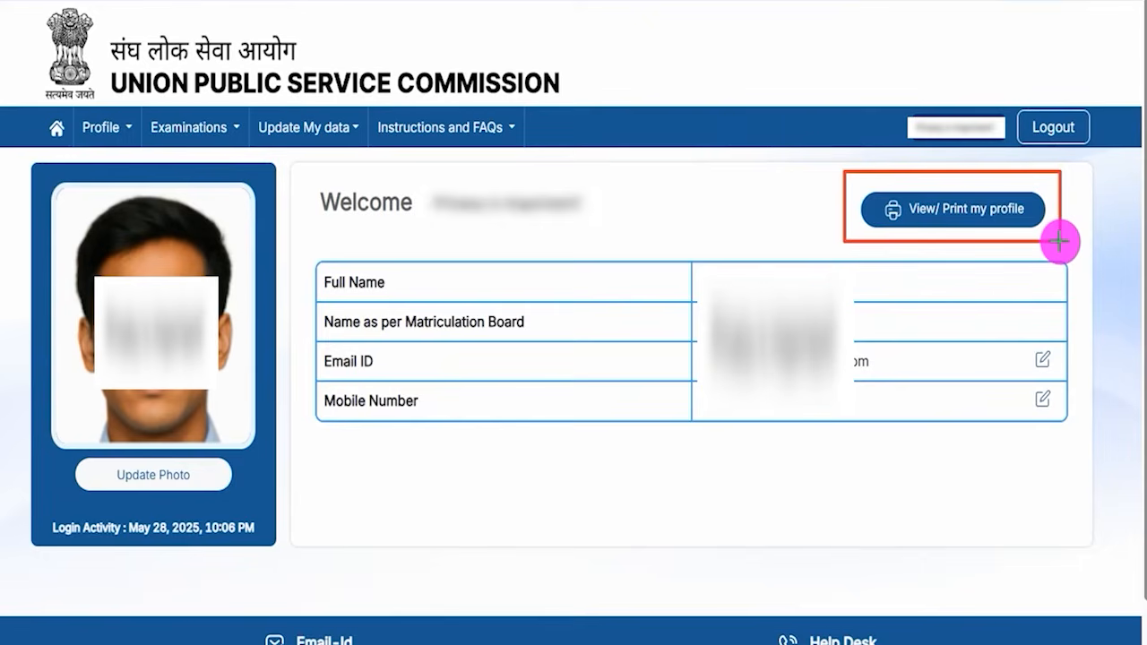
pyautogui.press('Escape')
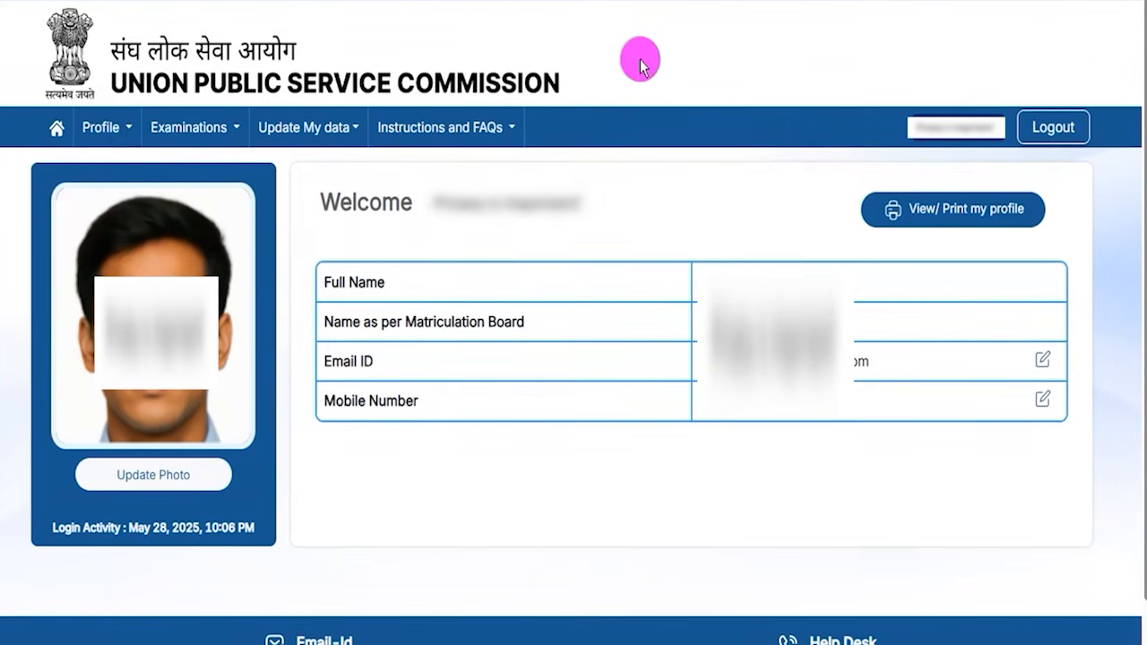
pyautogui.moveTo(35, 106)
pyautogui.mouseDown()
pyautogui.moveTo(67, 118)
pyautogui.moveTo(72, 138)
pyautogui.mouseUp()
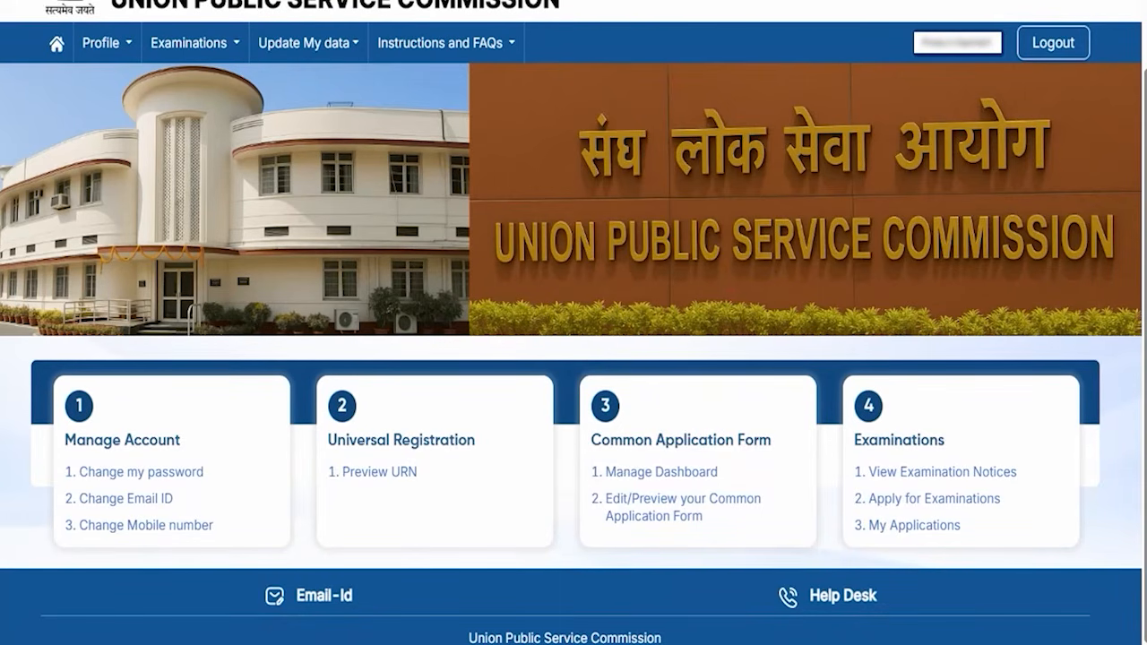
pyautogui.moveTo(585, 380)
pyautogui.mouseDown()
pyautogui.moveTo(651, 402)
pyautogui.moveTo(791, 527)
pyautogui.moveTo(789, 547)
pyautogui.mouseUp()
pyautogui.moveTo(850, 484); pyautogui.dragTo(1007, 512)
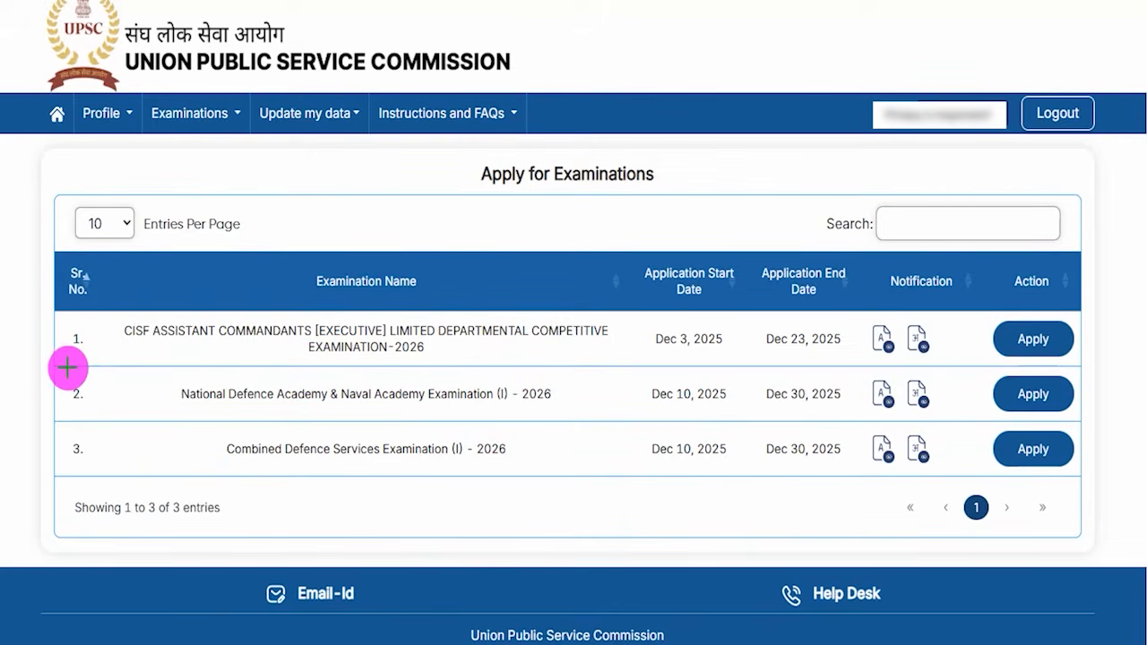
# - Apply for NDA & NA (I) 2026, tick the confirmation checkbox and proceed to its Common Application Form
pyautogui.moveTo(57, 364)
pyautogui.mouseDown()
pyautogui.moveTo(205, 371)
pyautogui.moveTo(269, 402)
pyautogui.moveTo(371, 409)
pyautogui.moveTo(404, 390)
pyautogui.moveTo(451, 410)
pyautogui.moveTo(622, 417)
pyautogui.moveTo(1119, 419)
pyautogui.mouseUp()
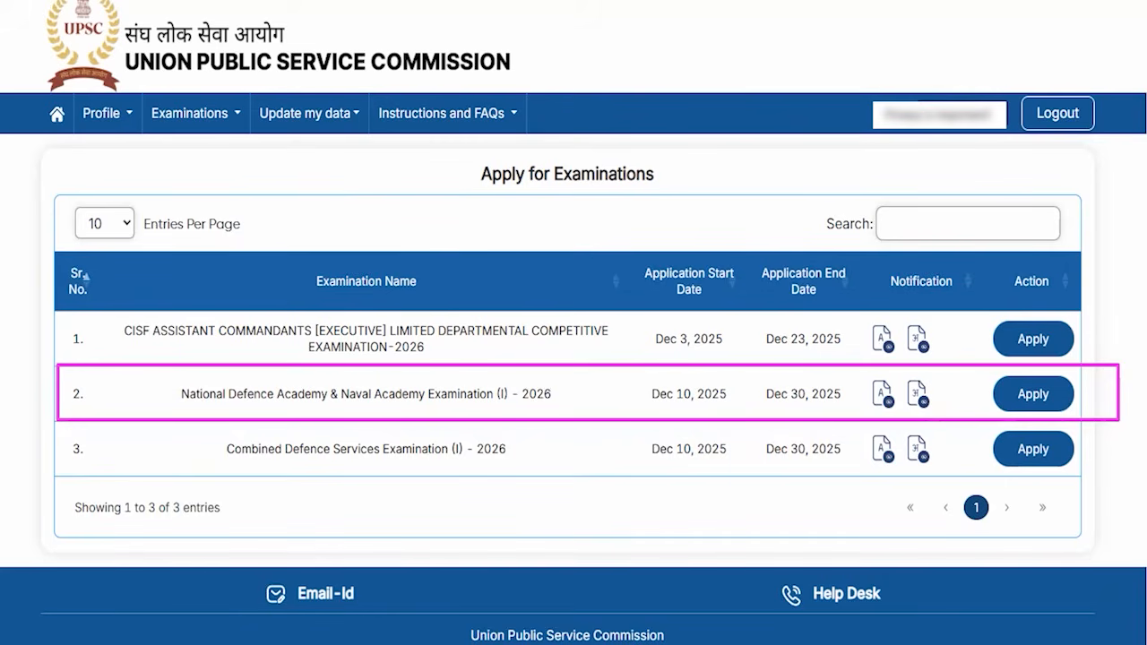
pyautogui.click(1072, 394)
pyautogui.moveTo(619, 175); pyautogui.dragTo(656, 141)
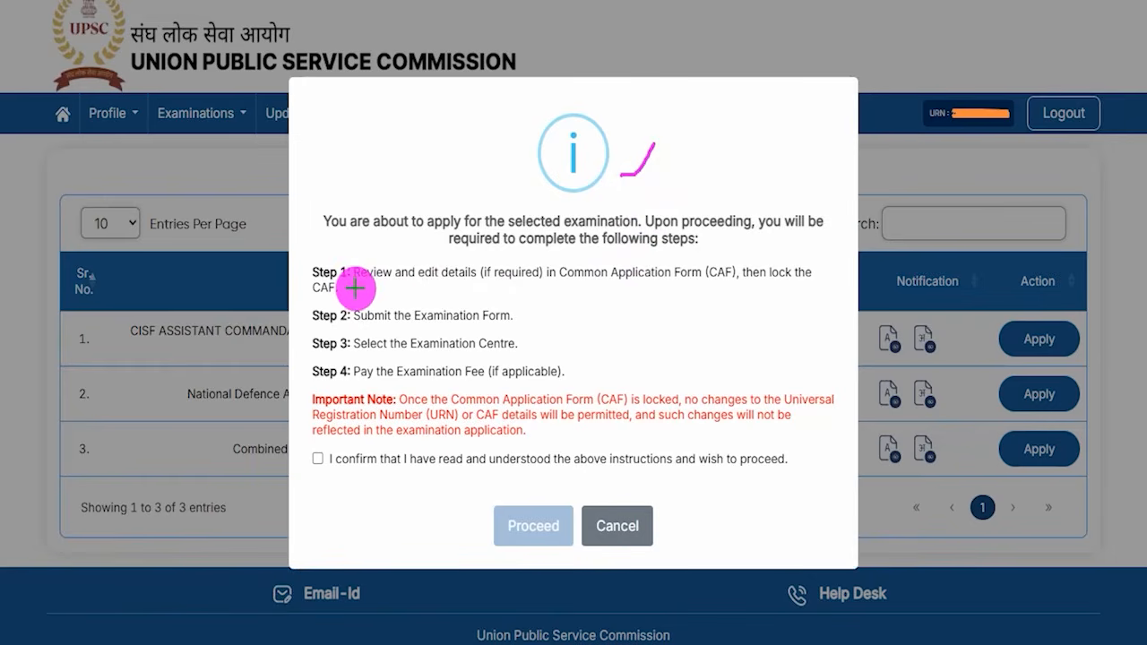
pyautogui.moveTo(355, 289); pyautogui.dragTo(386, 274)
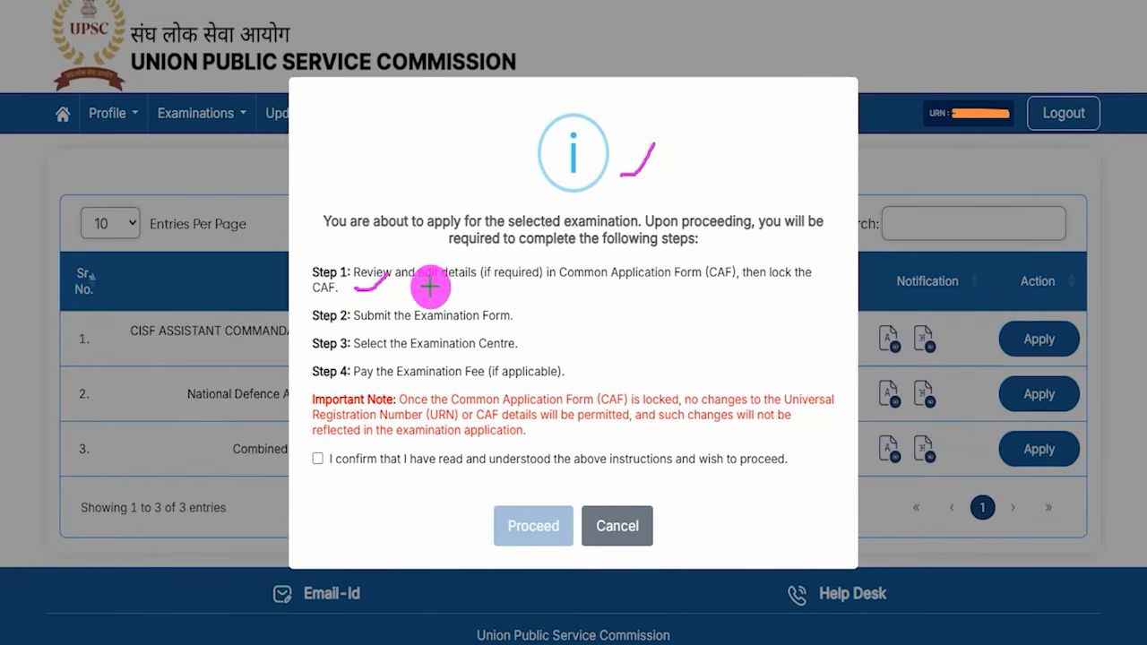
pyautogui.moveTo(447, 288); pyautogui.dragTo(488, 262)
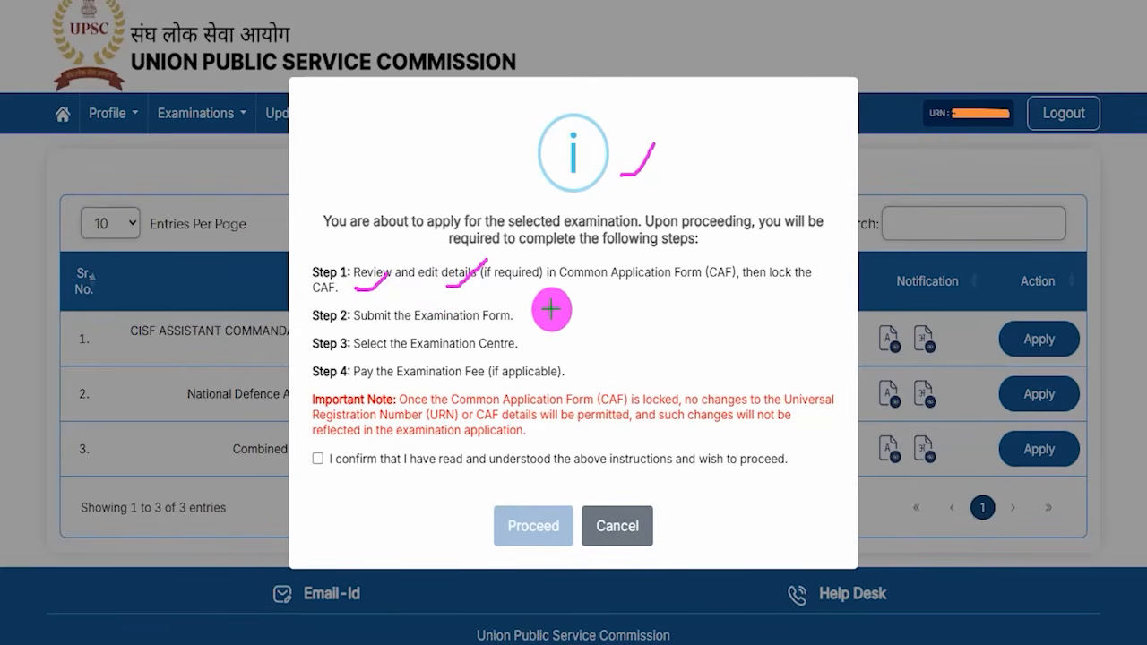
pyautogui.moveTo(680, 289); pyautogui.dragTo(722, 256)
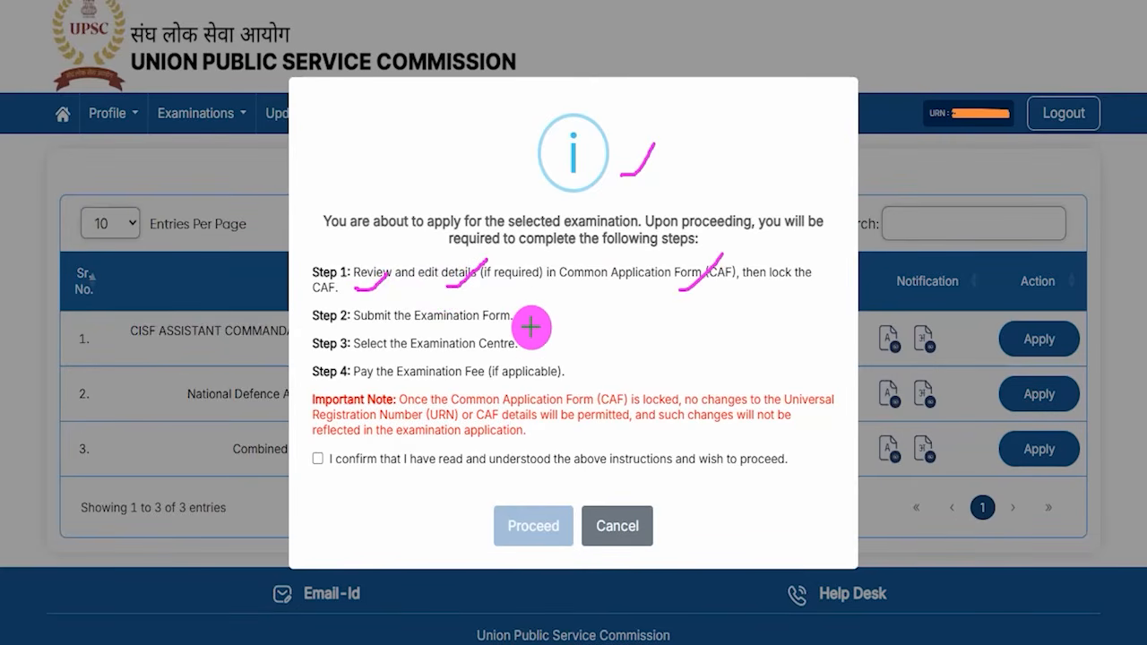
pyautogui.moveTo(531, 314); pyautogui.dragTo(541, 298)
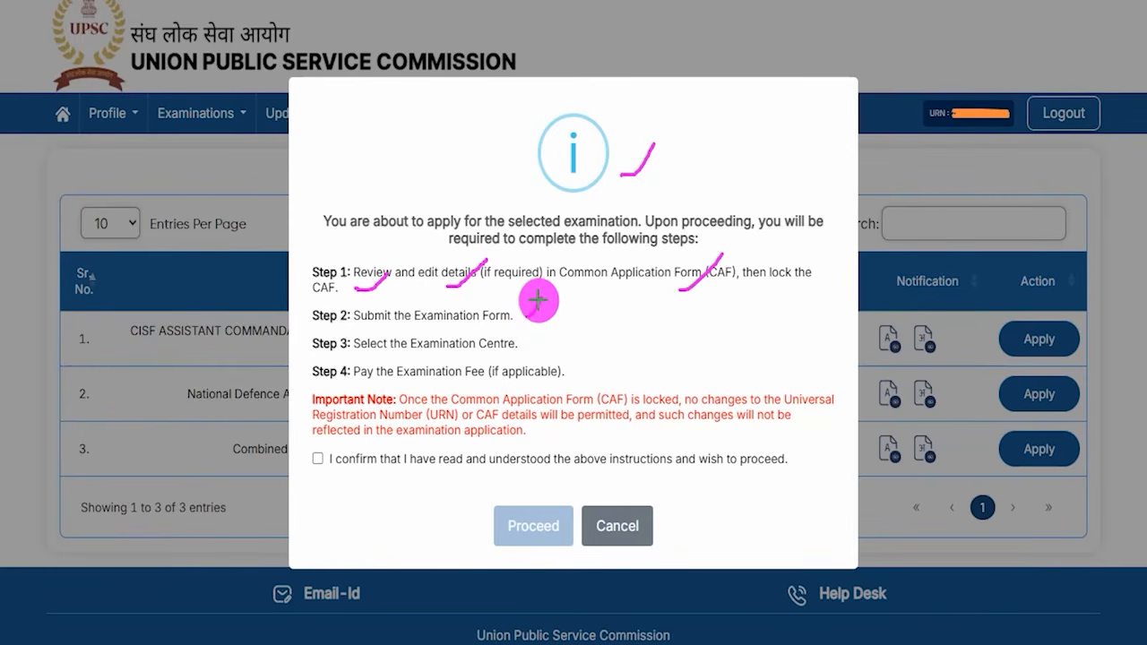
pyautogui.moveTo(529, 346); pyautogui.dragTo(549, 328)
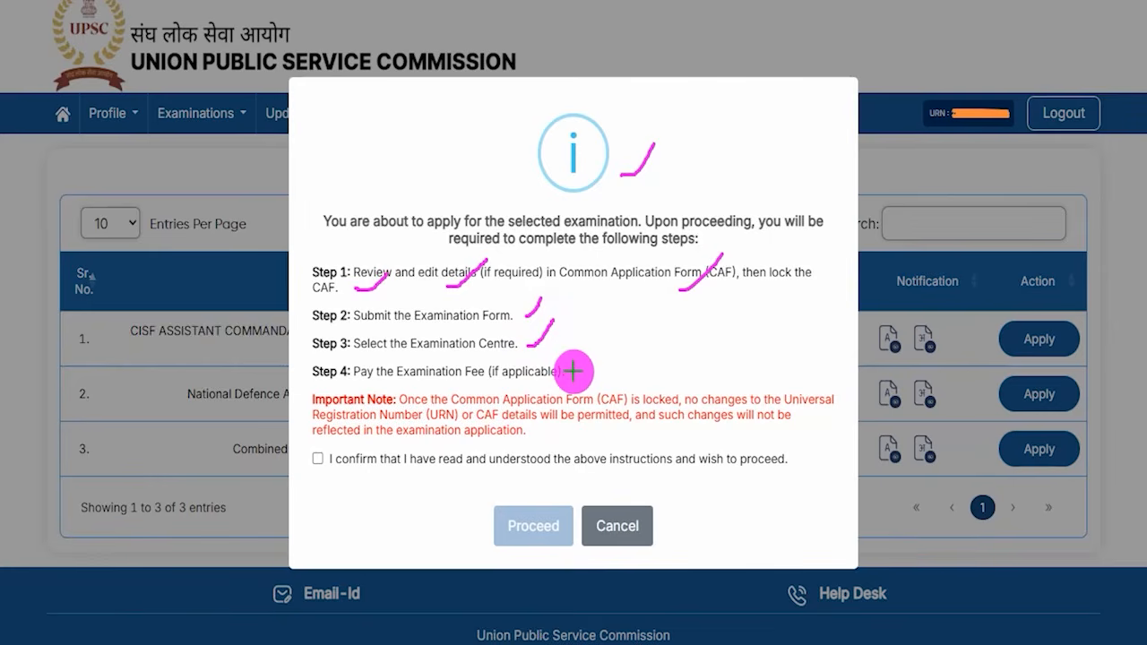
pyautogui.moveTo(575, 376); pyautogui.dragTo(596, 342)
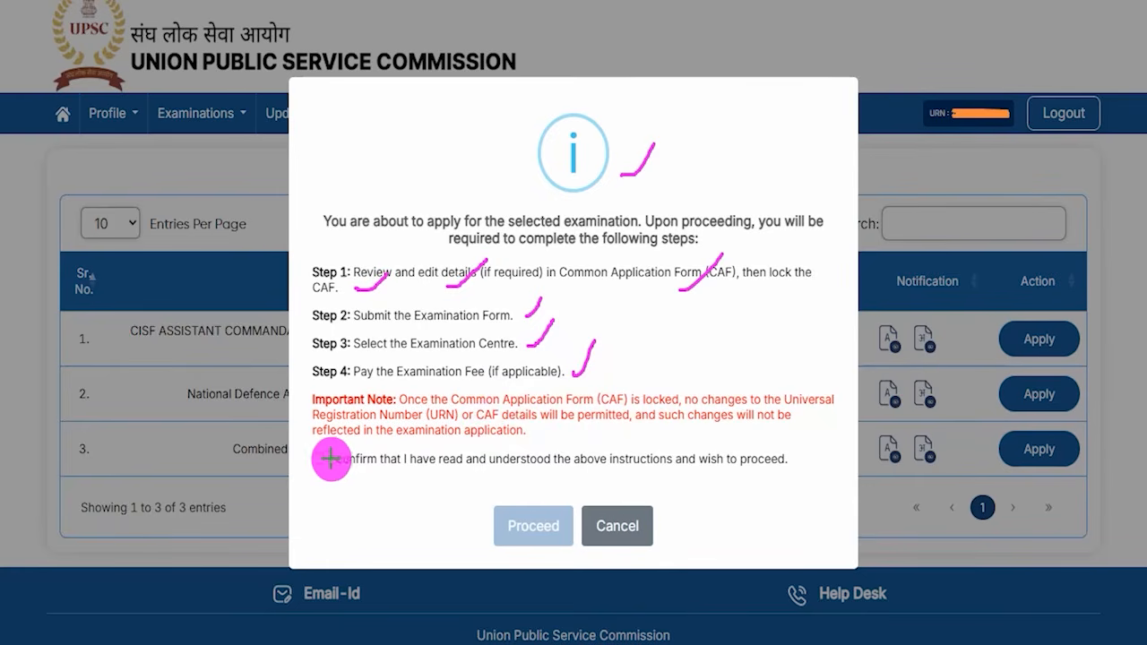
pyautogui.moveTo(319, 459); pyautogui.dragTo(346, 429)
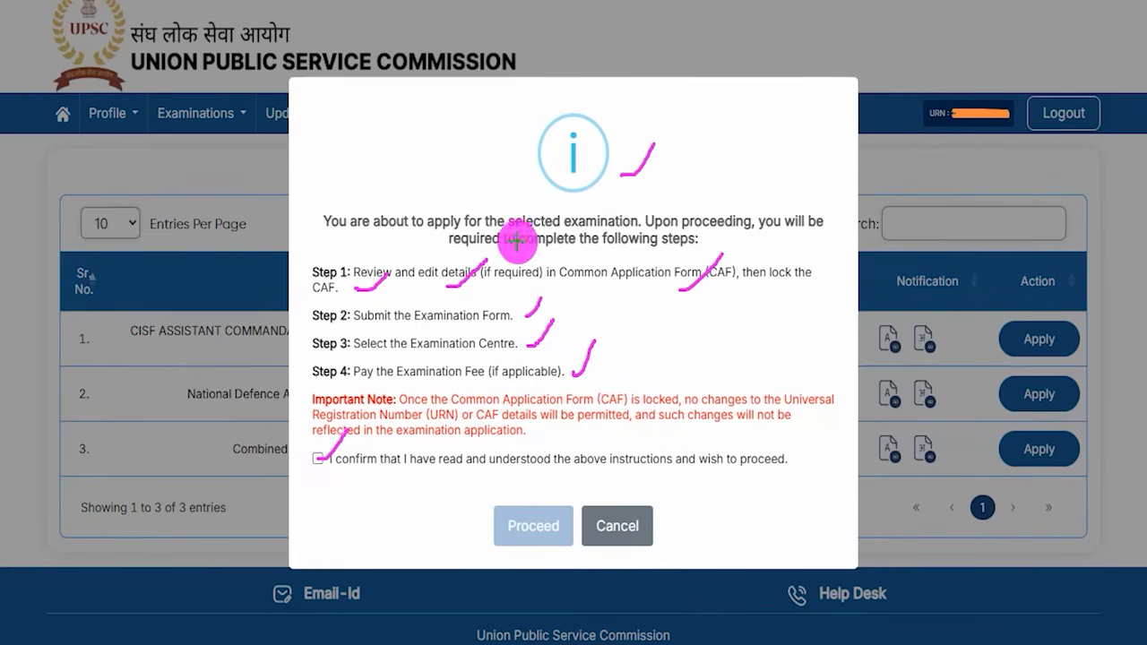
pyautogui.moveTo(351, 518); pyautogui.dragTo(507, 526)
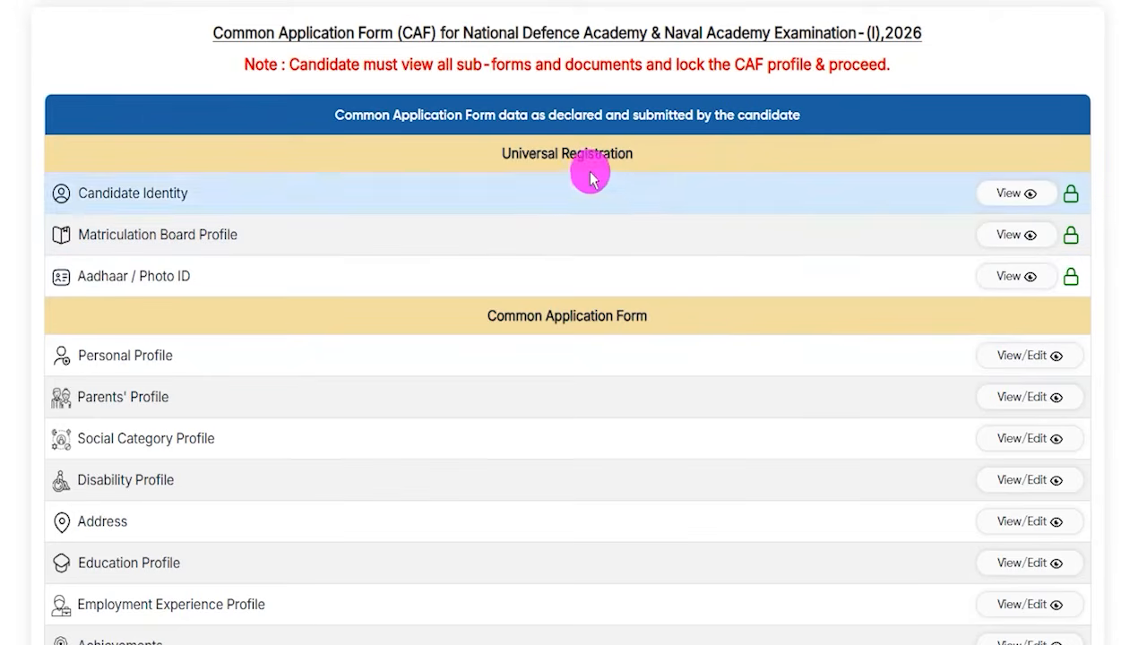
# - Open the full Common Application Form for review
pyautogui.moveTo(529, 153); pyautogui.dragTo(610, 159)
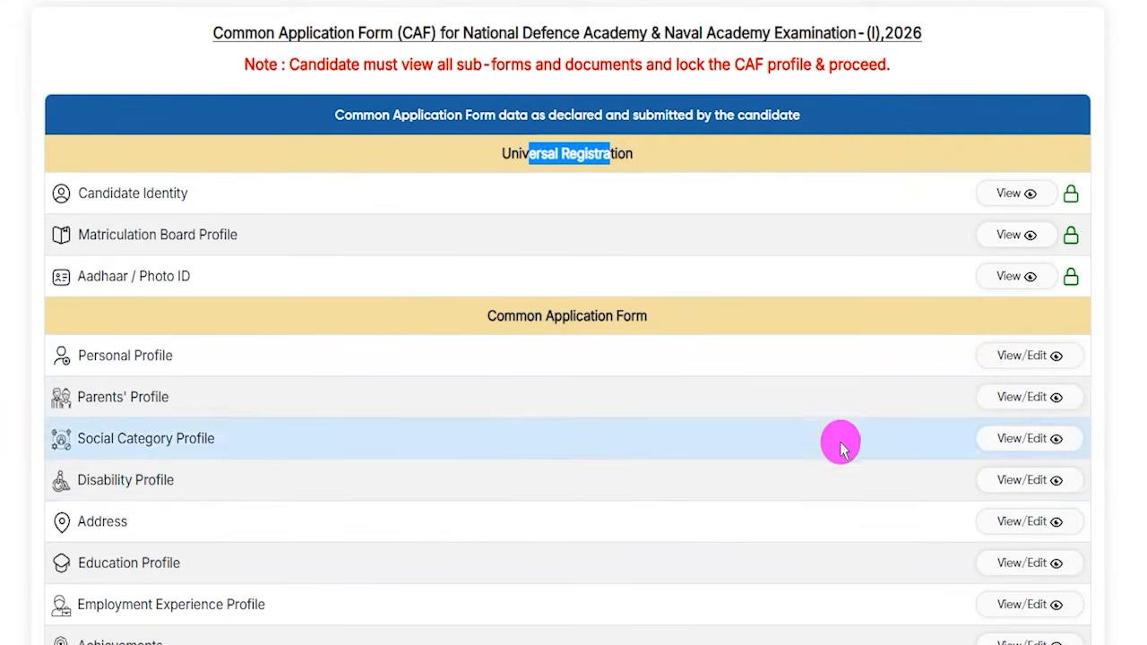
pyautogui.scroll(-2, 838, 441)
pyautogui.scroll(-4, 838, 441)
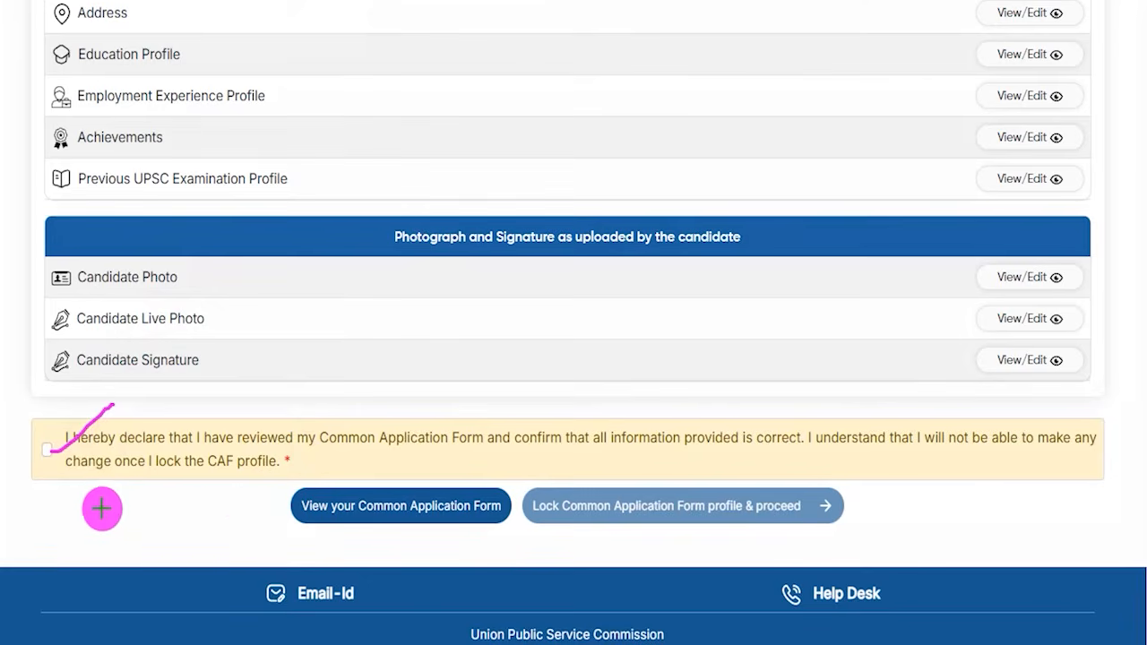
pyautogui.click(401, 506)
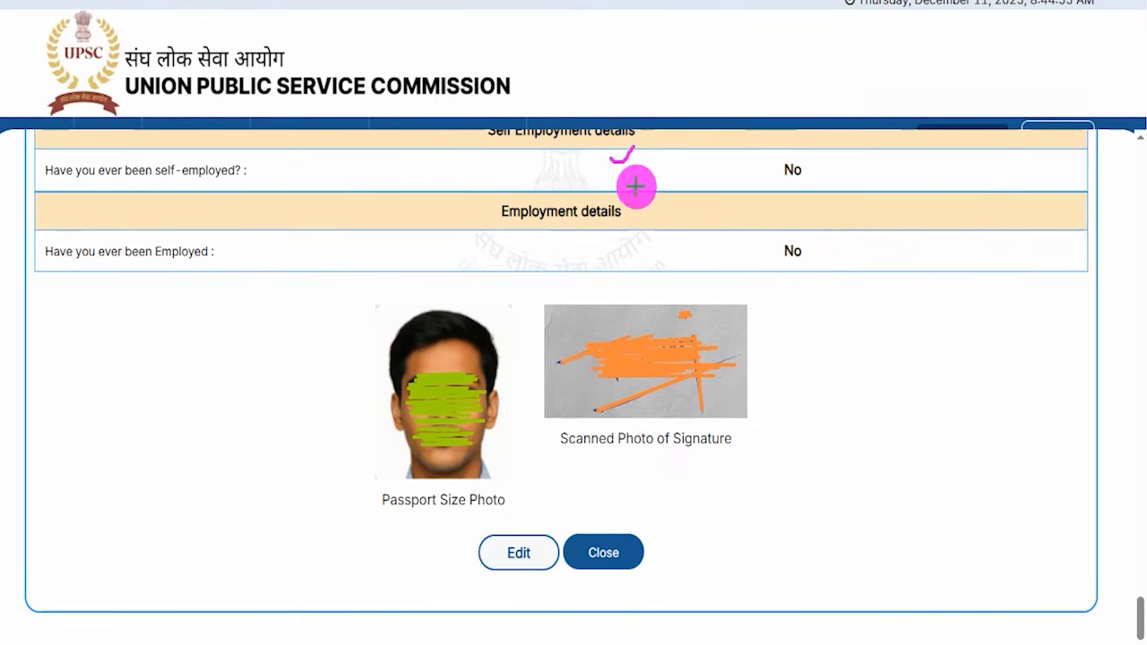
# - Review the form's sub-forms including photo and signature, close it and tick the review declaration
pyautogui.moveTo(755, 177); pyautogui.dragTo(774, 162)
pyautogui.moveTo(793, 202); pyautogui.dragTo(749, 230)
pyautogui.moveTo(505, 298); pyautogui.dragTo(556, 261)
pyautogui.moveTo(751, 298); pyautogui.dragTo(793, 266)
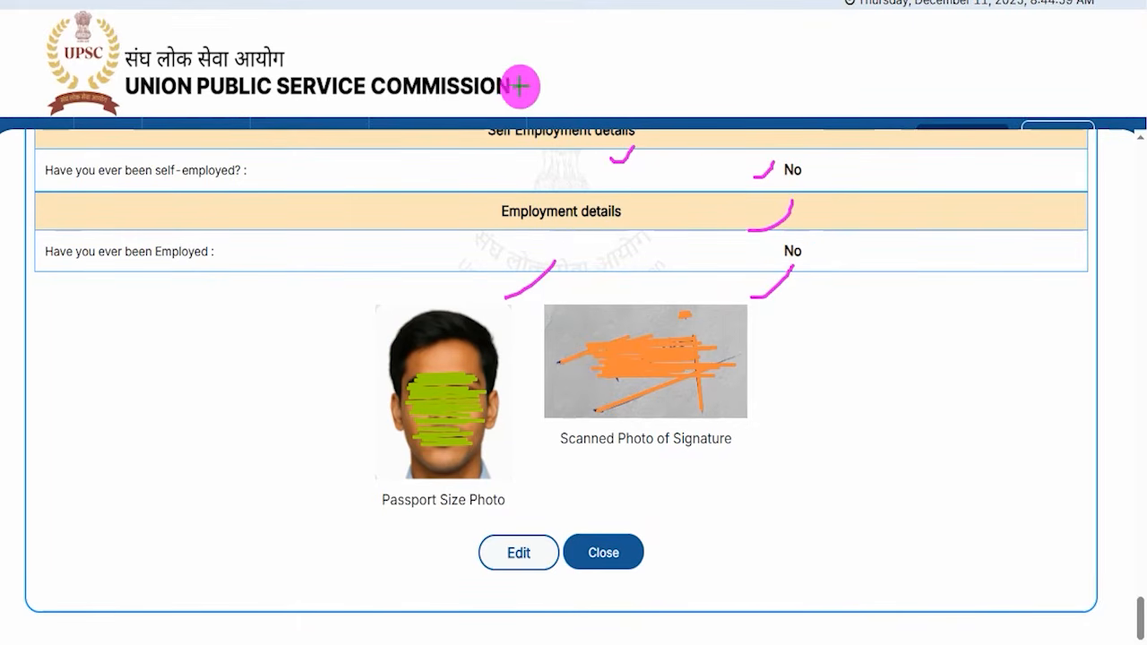
pyautogui.moveTo(274, 541); pyautogui.dragTo(473, 548)
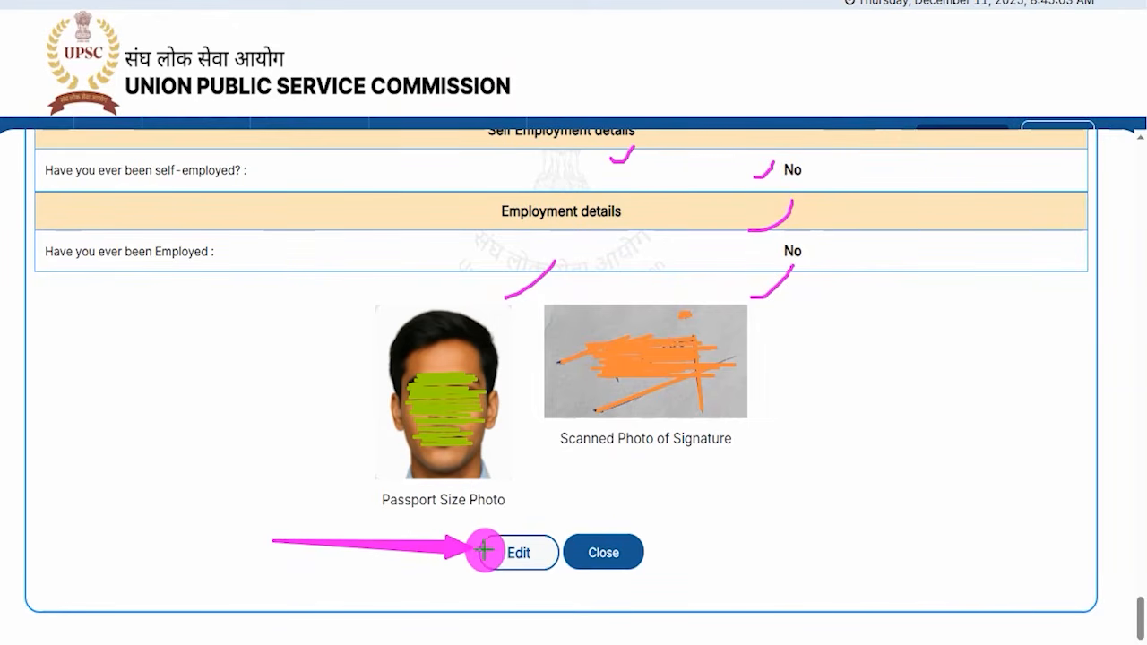
pyautogui.moveTo(925, 437); pyautogui.dragTo(646, 541)
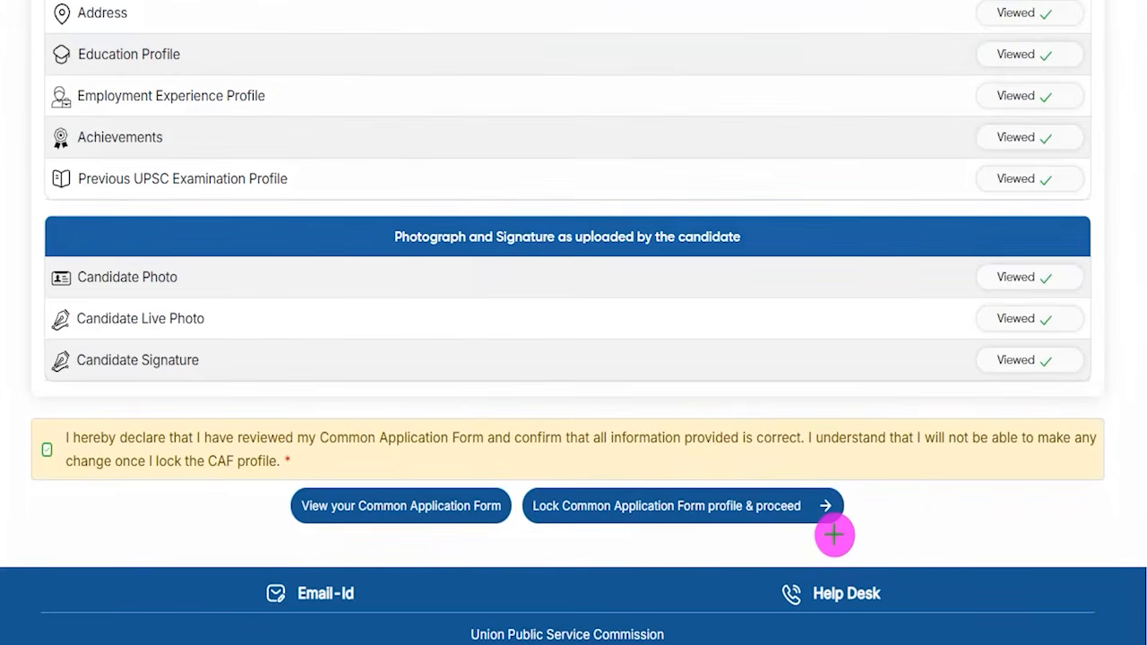
pyautogui.moveTo(1072, 503); pyautogui.dragTo(842, 509)
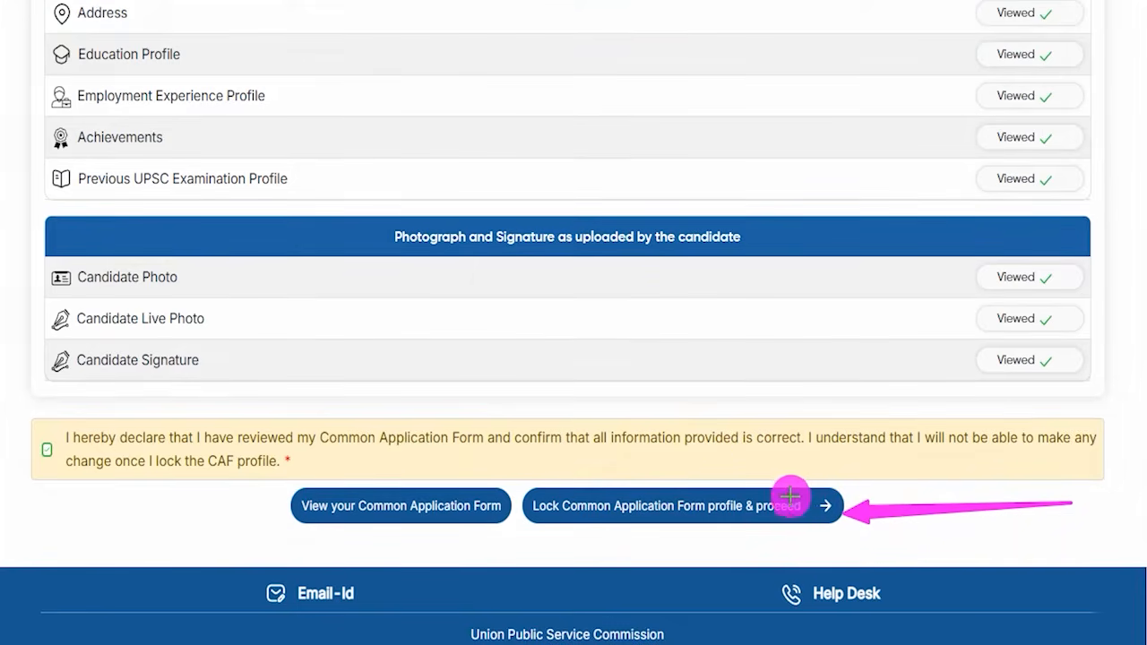
# - Lock the Common Application Form profile, agreeing to the warning and confirming the lock
pyautogui.click(790, 504)
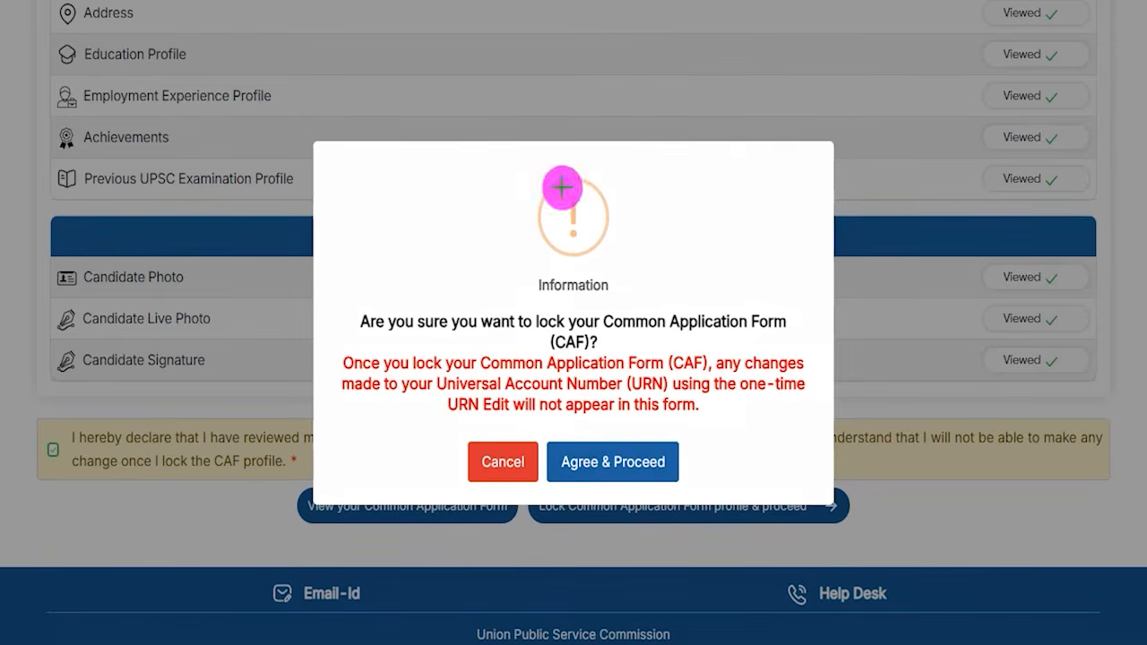
pyautogui.moveTo(788, 400); pyautogui.dragTo(683, 444)
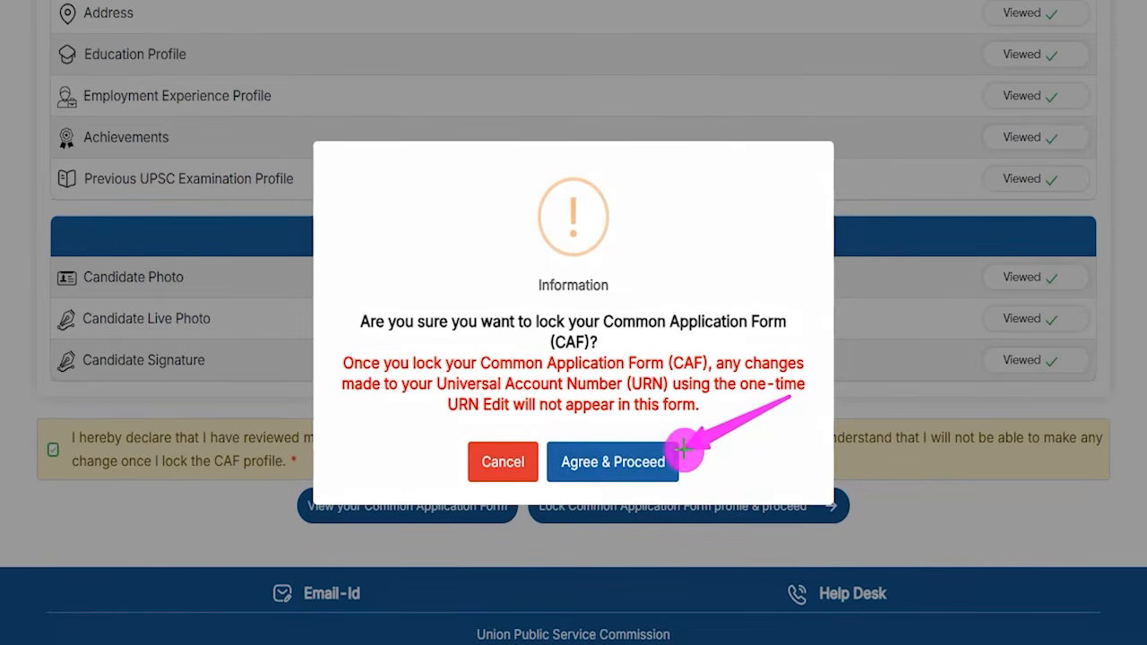
pyautogui.click(642, 462)
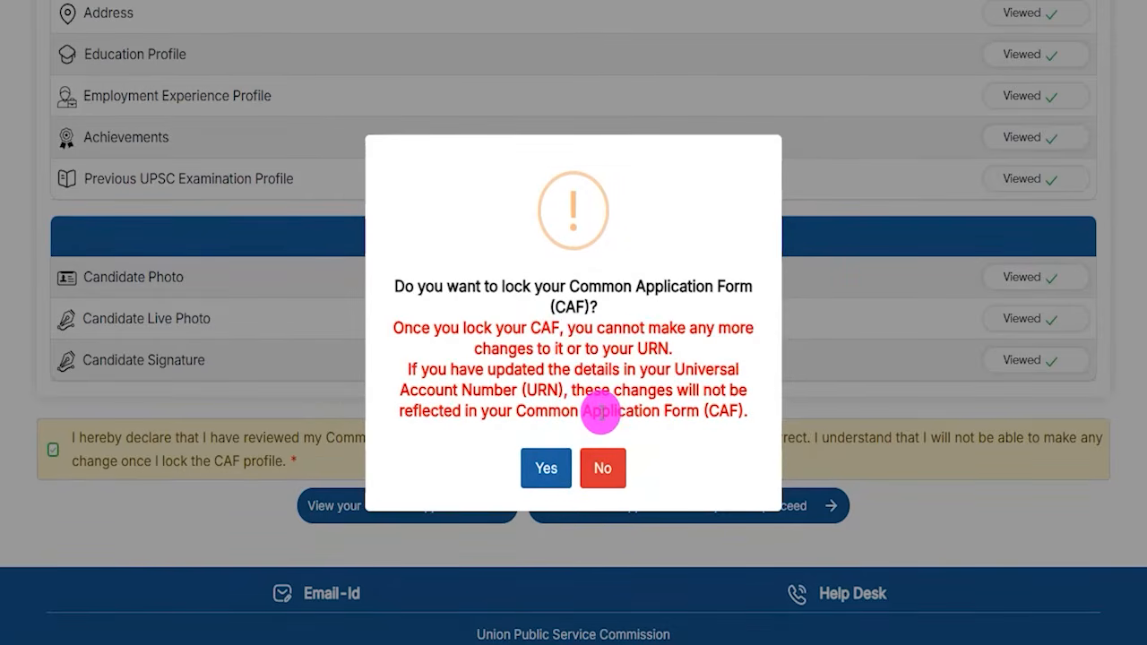
pyautogui.click(529, 459)
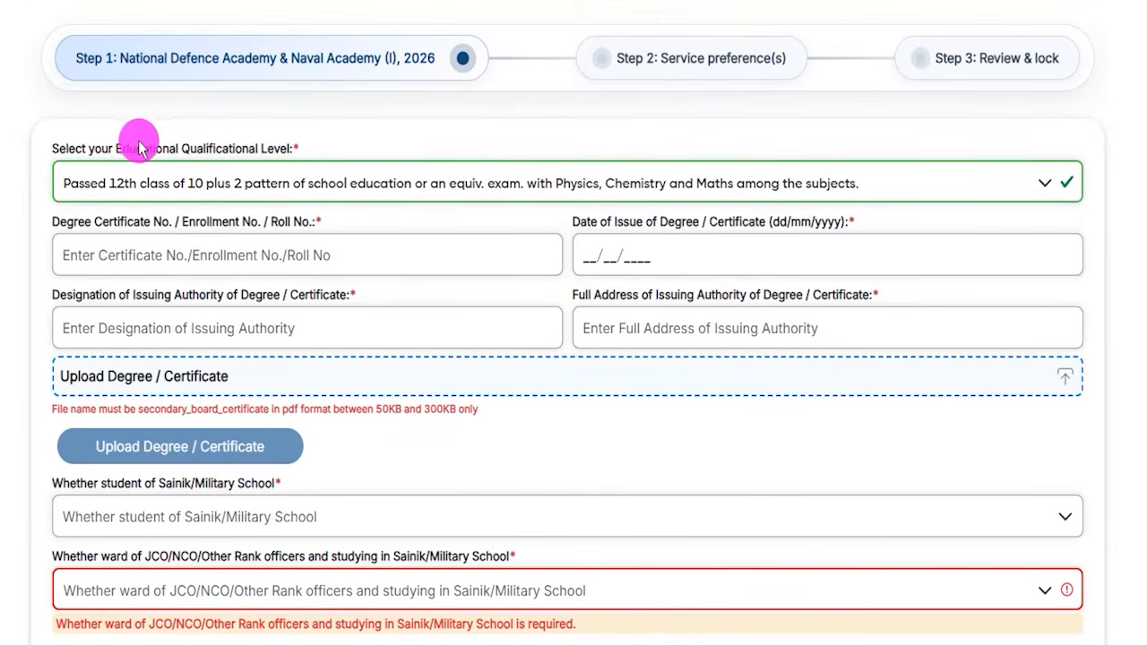
# - Keep the educational qualification as 12th pass with Physics, Chemistry and Maths
pyautogui.moveTo(125, 152); pyautogui.dragTo(280, 149)
pyautogui.click(254, 186)
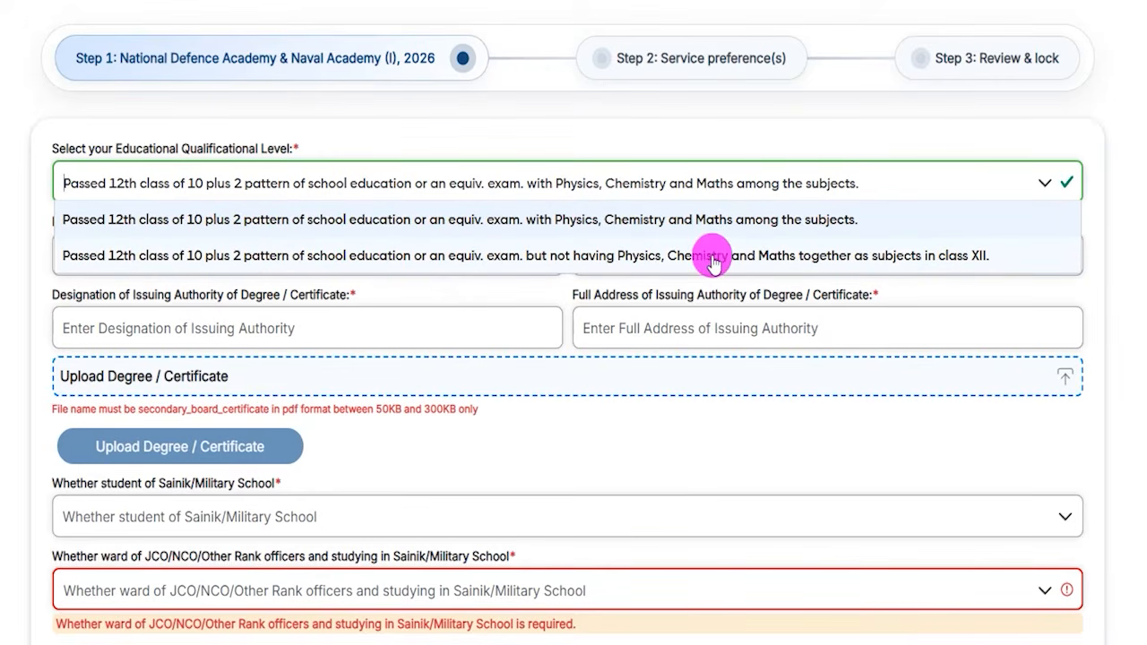
pyautogui.click(348, 226)
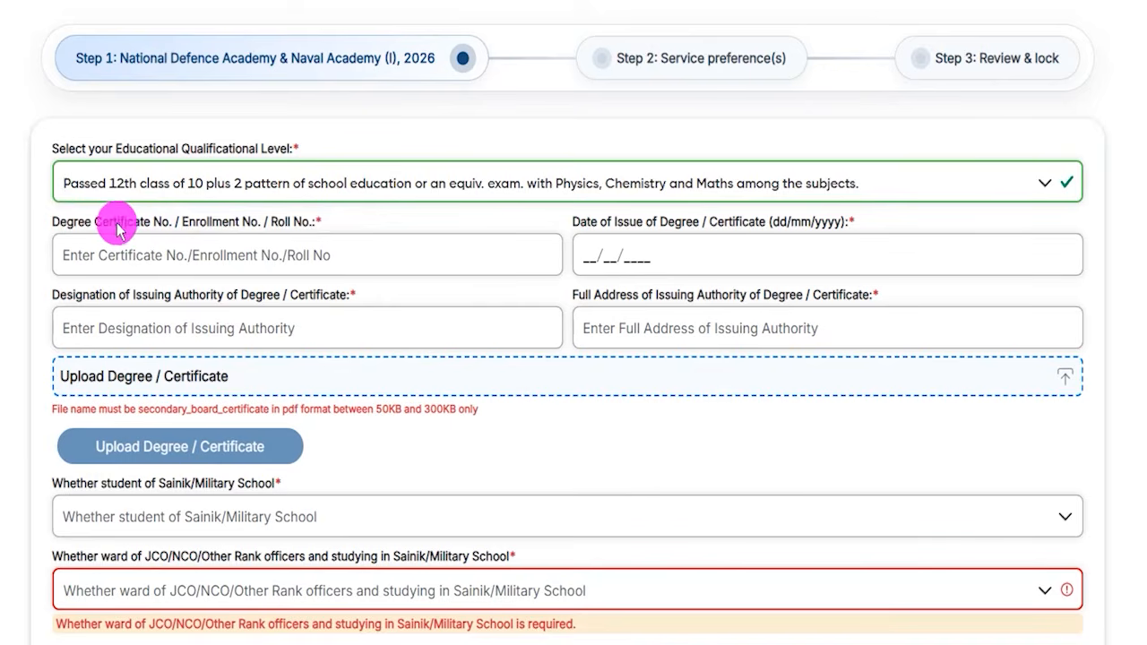
# - Go through the empty degree certificate number, issue date, designation and address fields and the 50KB–300KB upload limit
pyautogui.moveTo(77, 224); pyautogui.dragTo(134, 224)
pyautogui.click(136, 261)
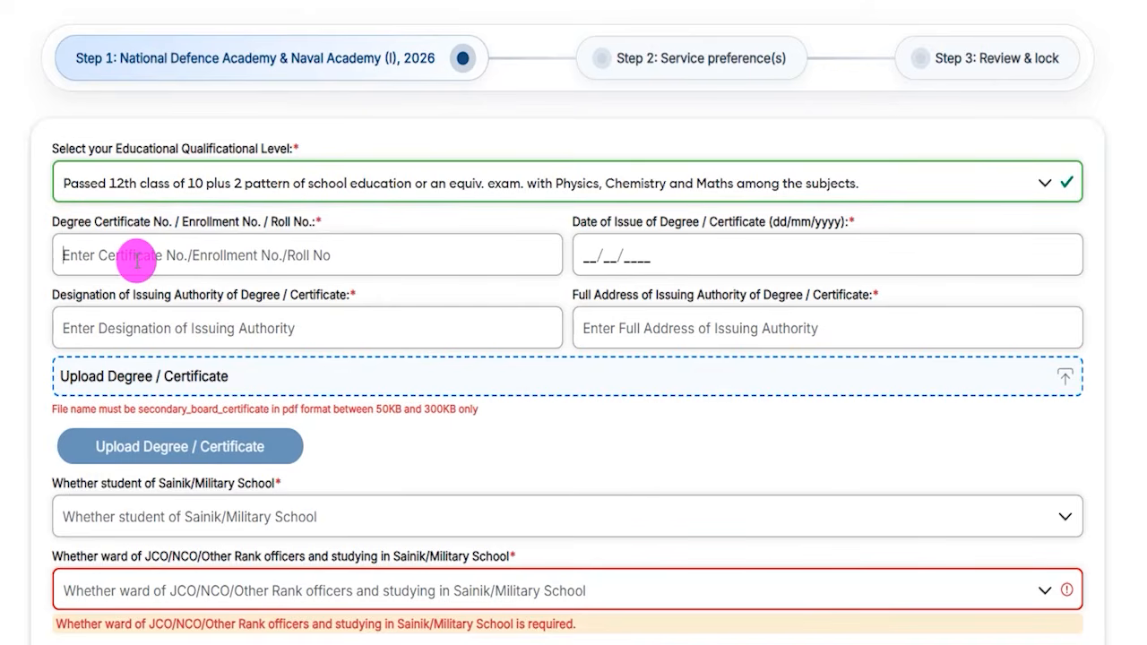
pyautogui.click(599, 254)
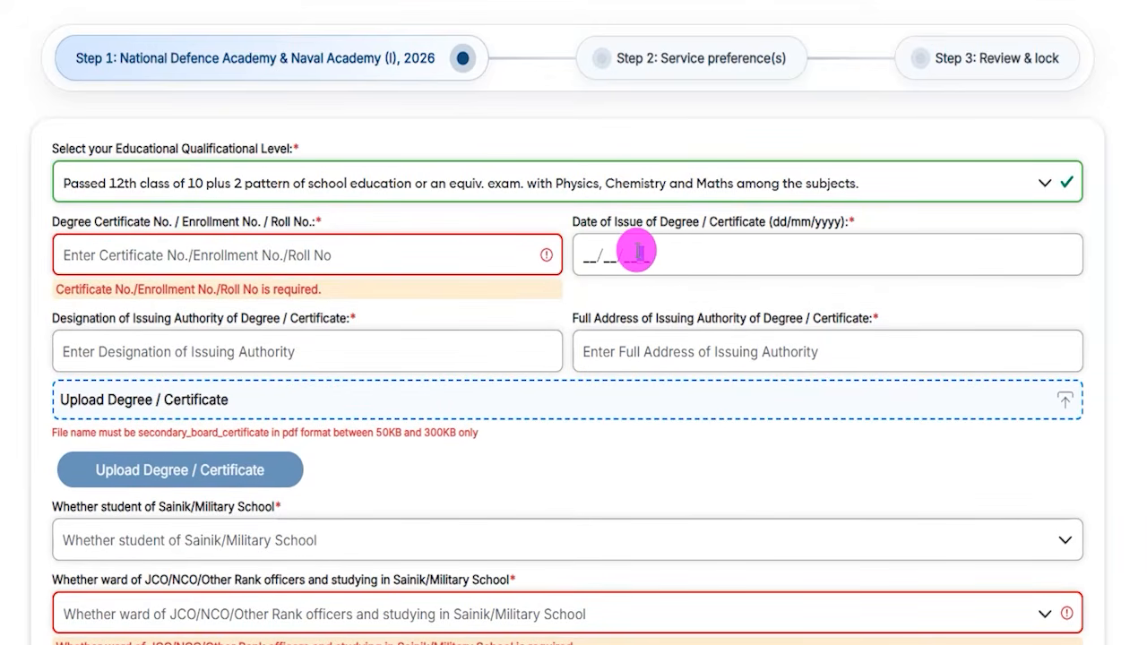
pyautogui.moveTo(72, 319); pyautogui.dragTo(256, 325)
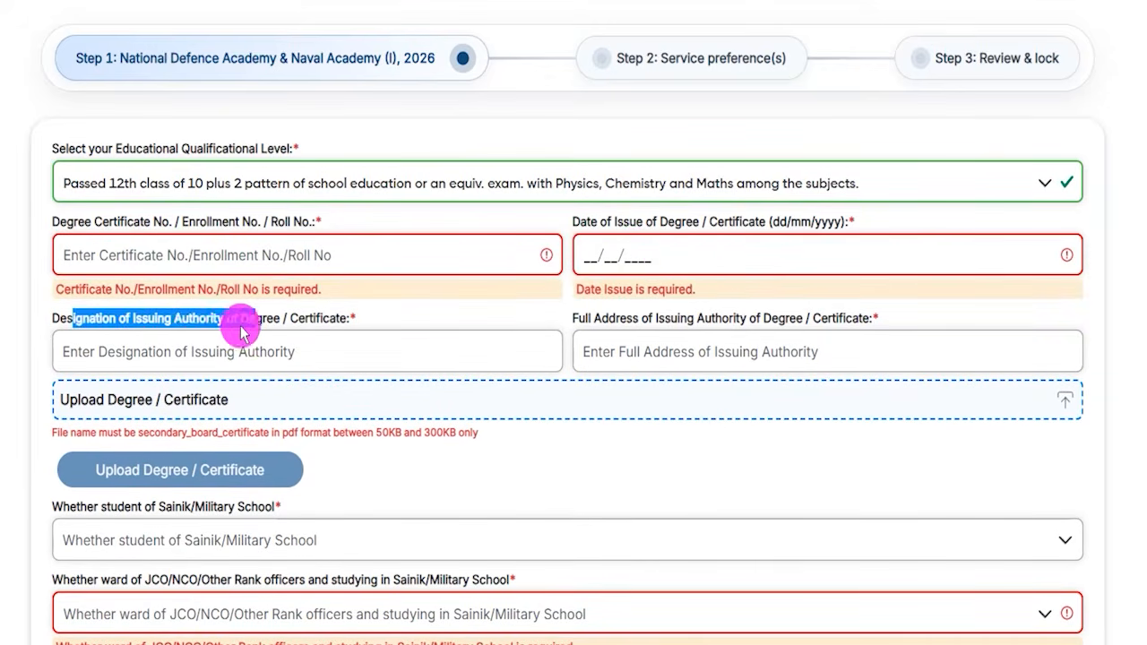
pyautogui.click(188, 324)
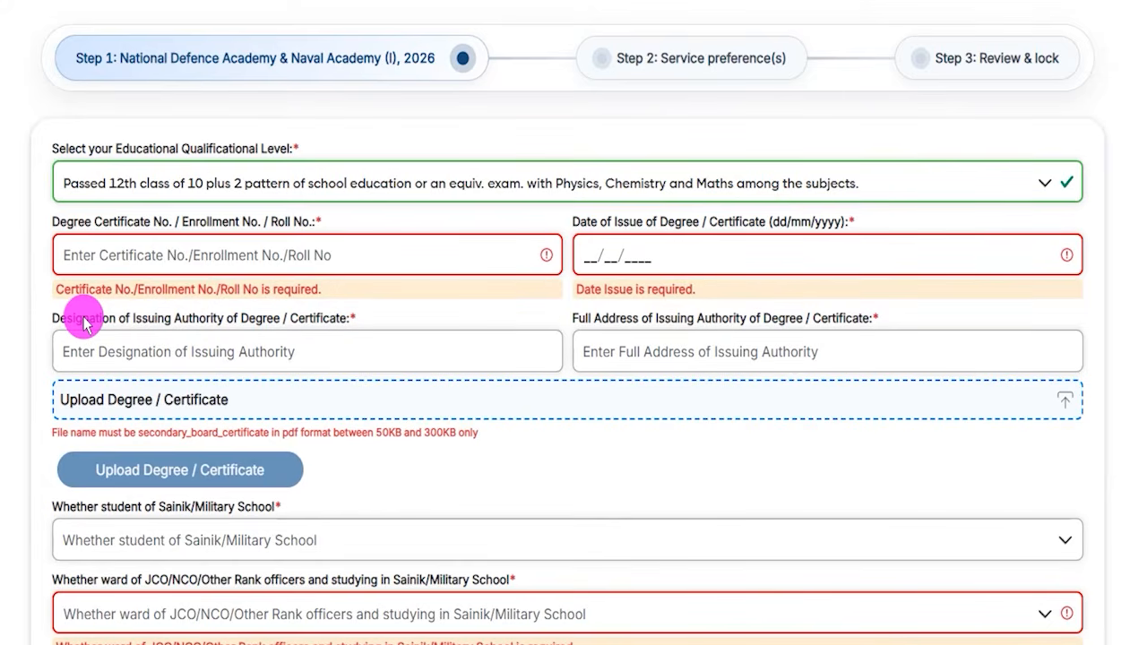
pyautogui.moveTo(83, 325); pyautogui.dragTo(323, 318)
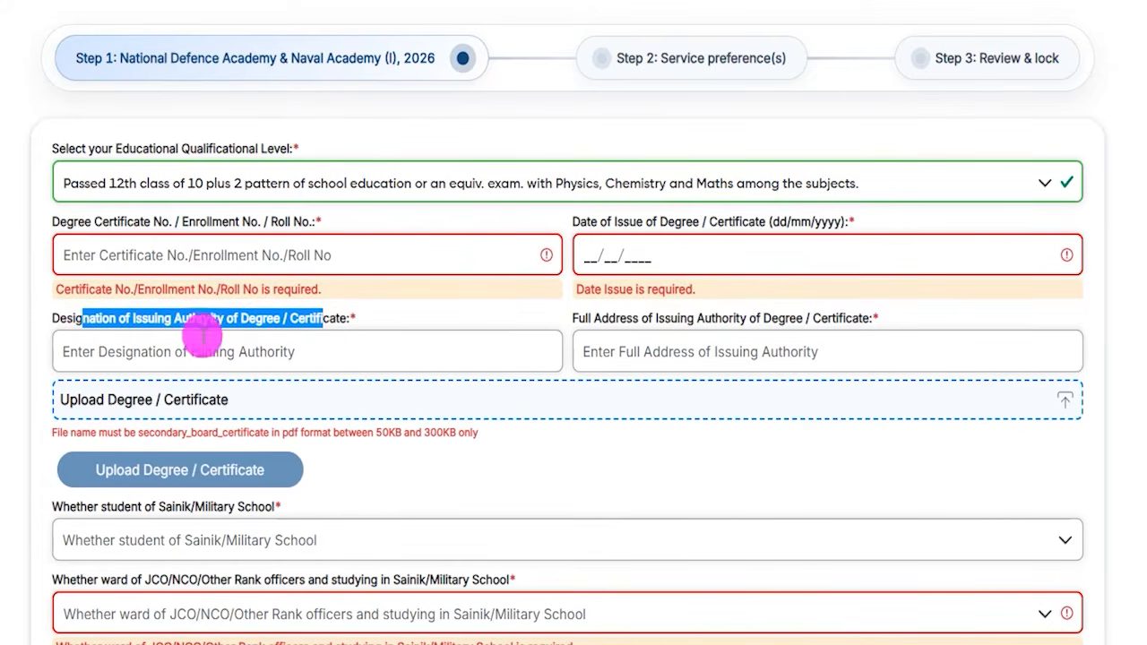
pyautogui.click(96, 350)
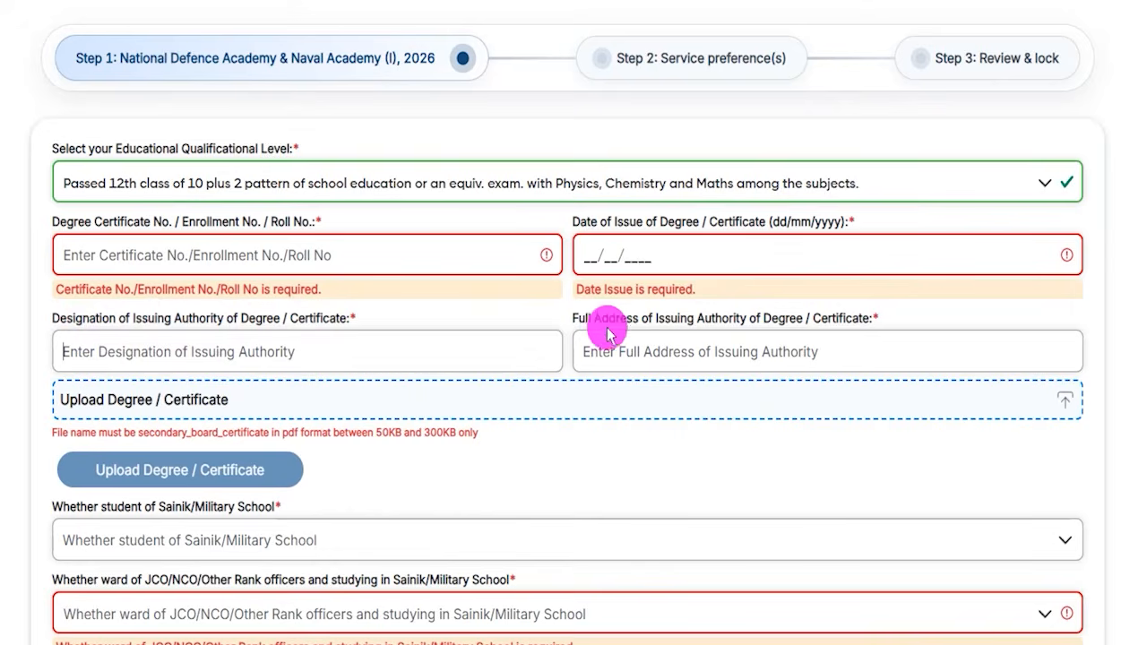
pyautogui.moveTo(587, 320); pyautogui.dragTo(769, 321)
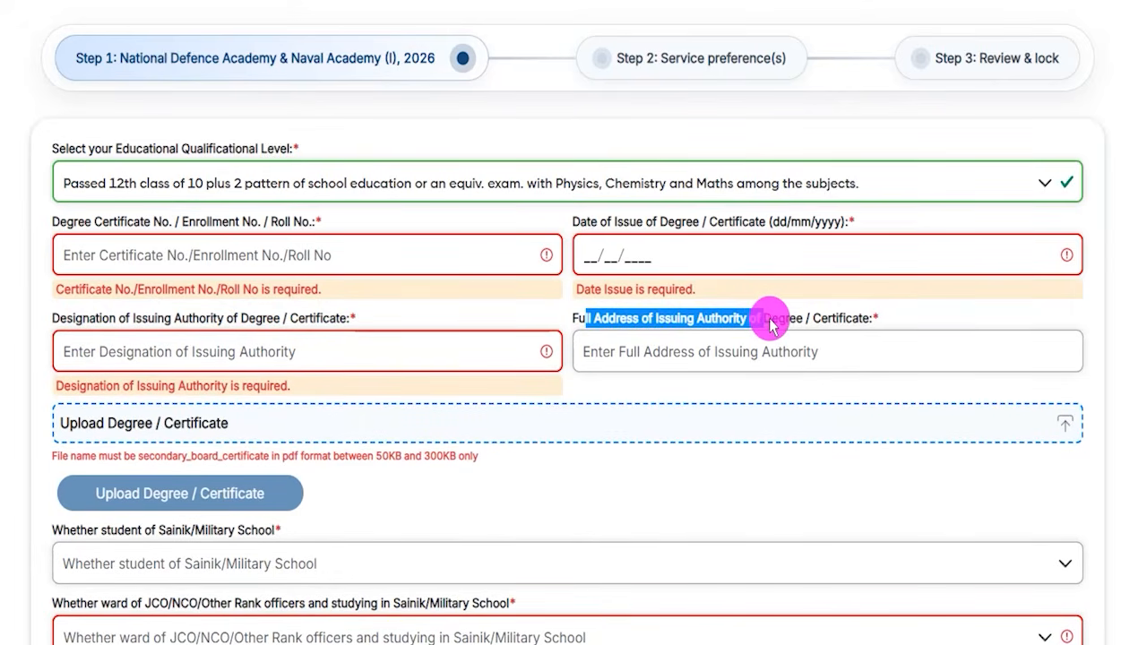
pyautogui.click(696, 351)
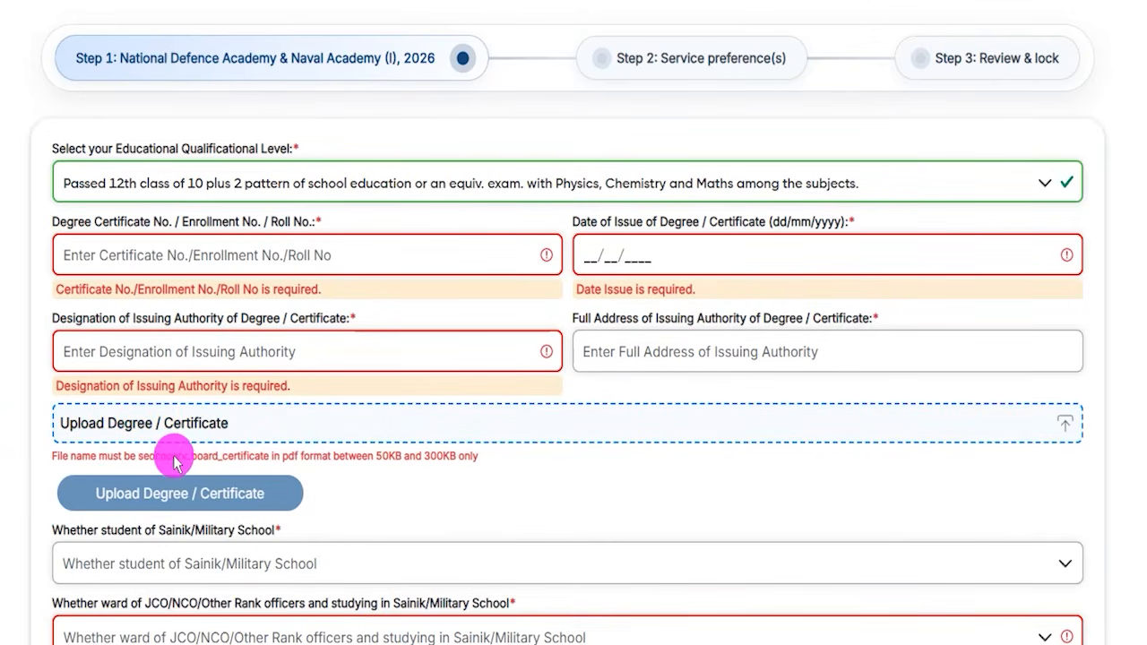
pyautogui.moveTo(147, 464); pyautogui.dragTo(422, 461)
pyautogui.moveTo(480, 457); pyautogui.dragTo(463, 459)
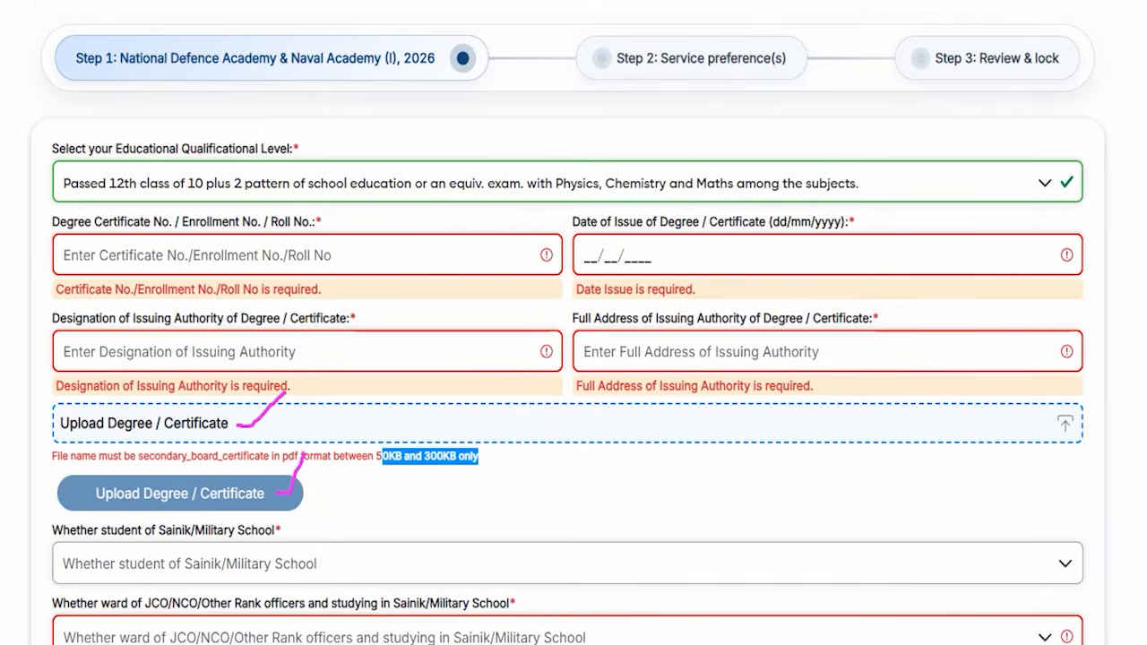
# - Answer No to both the Sainik/Military School student and JCO/NCO ward questions
pyautogui.scroll(-2, 225, 528)
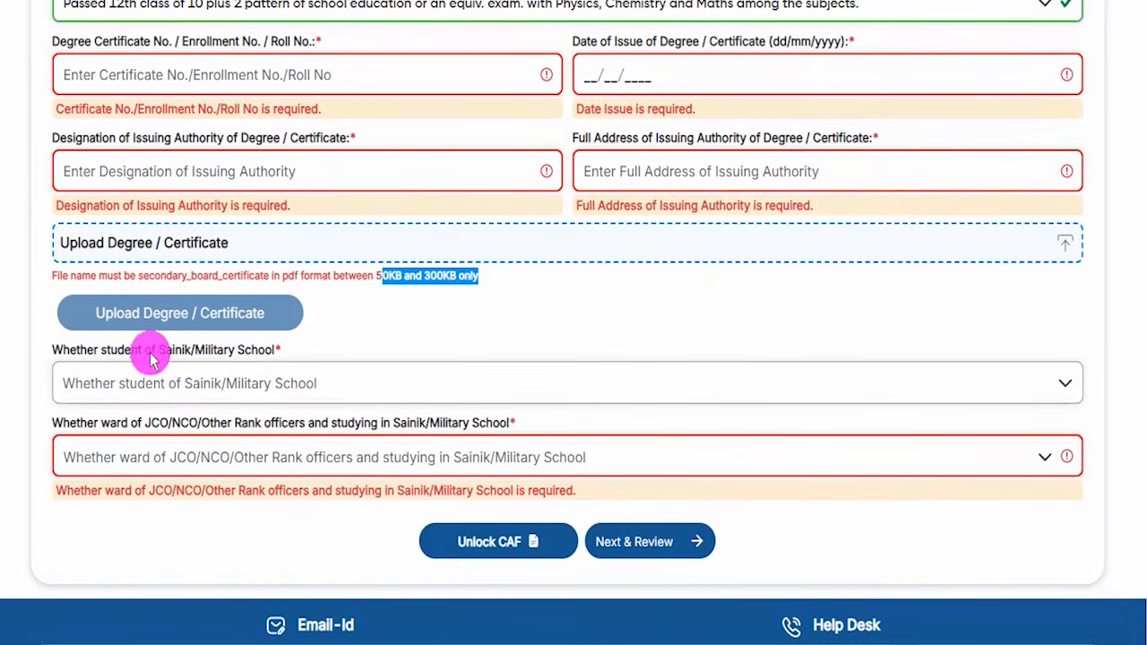
pyautogui.click(206, 393)
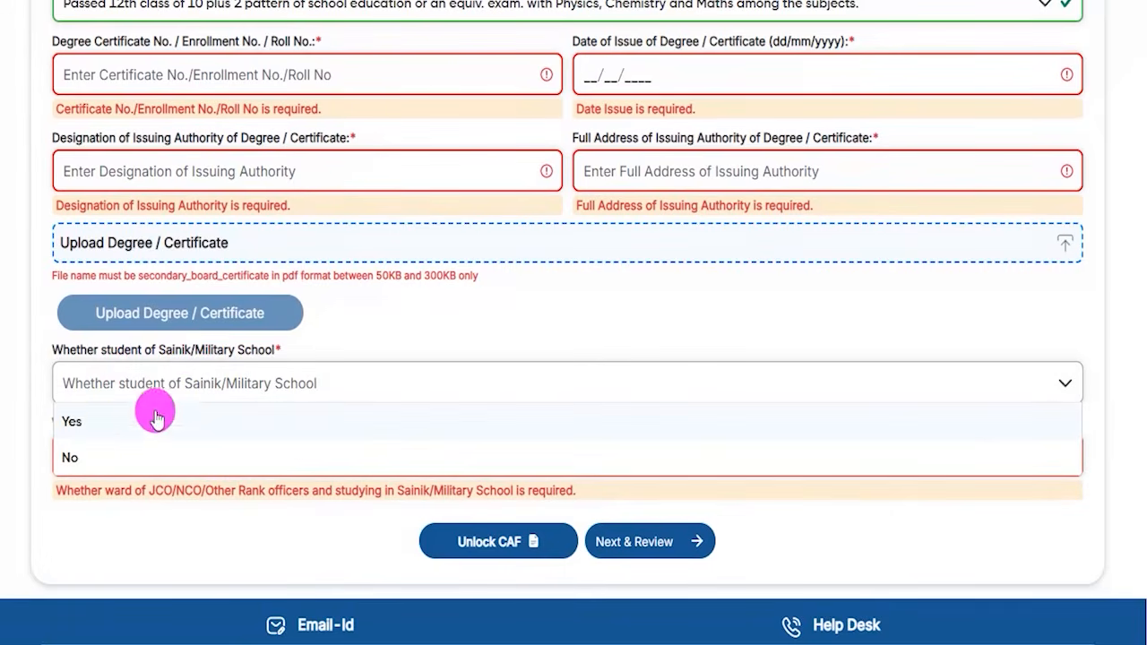
pyautogui.click(103, 421)
pyautogui.click(222, 387)
pyautogui.click(92, 456)
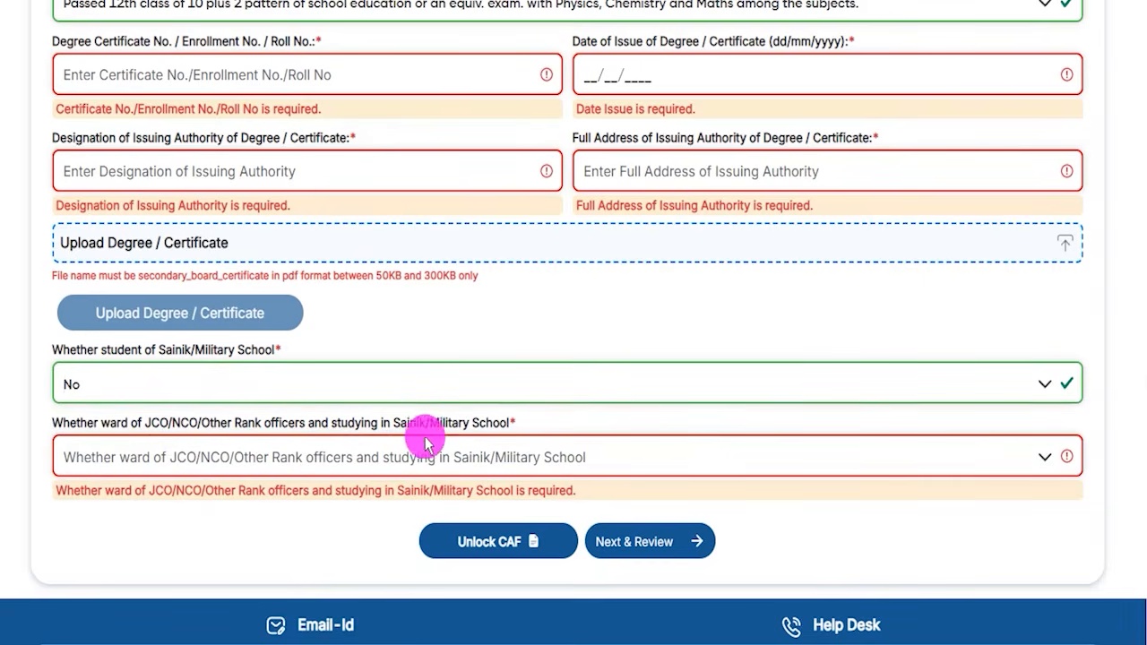
pyautogui.click(328, 459)
pyautogui.click(117, 493)
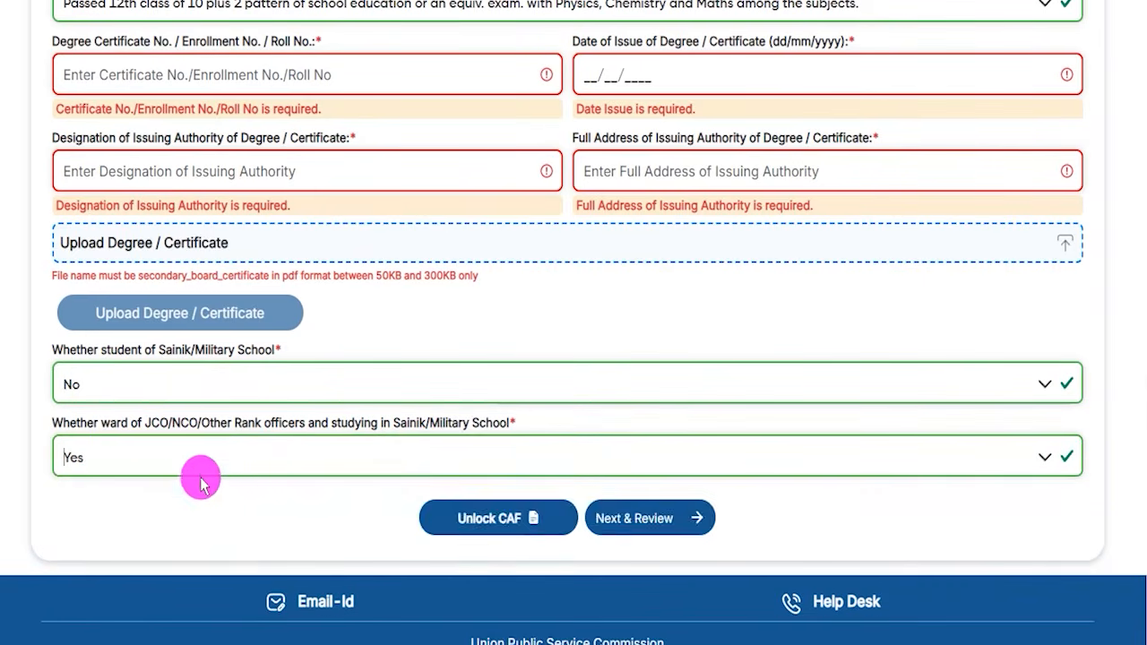
pyautogui.click(249, 453)
pyautogui.click(77, 530)
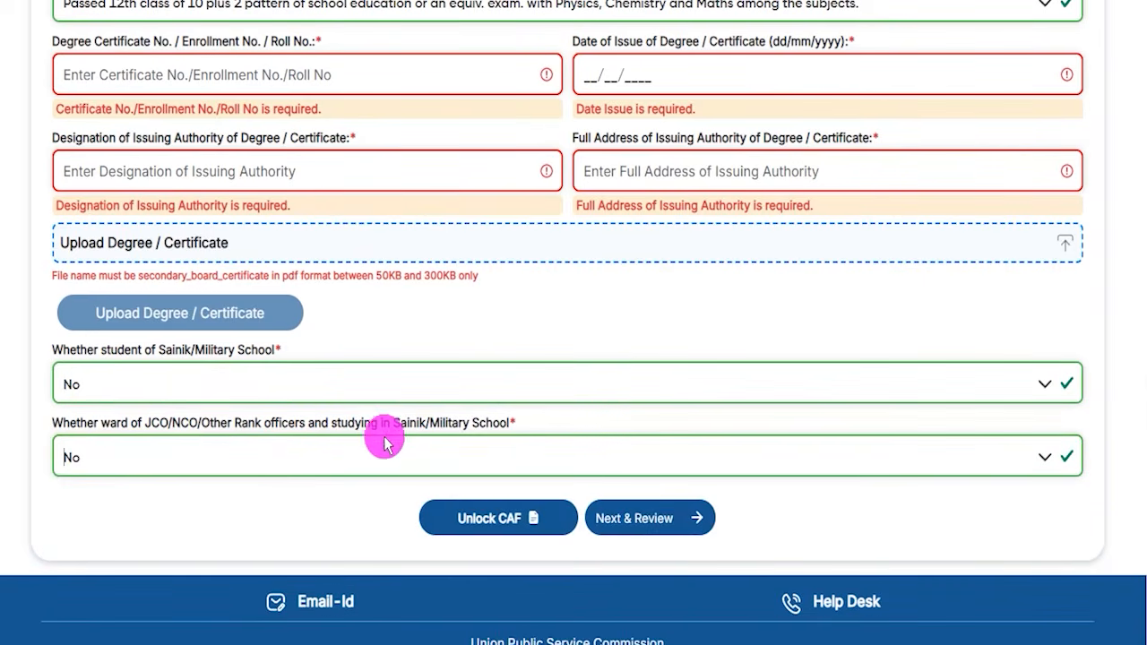
# - Continue with Next & Review to the Service preference(s) step
pyautogui.scroll(-1, 384, 428)
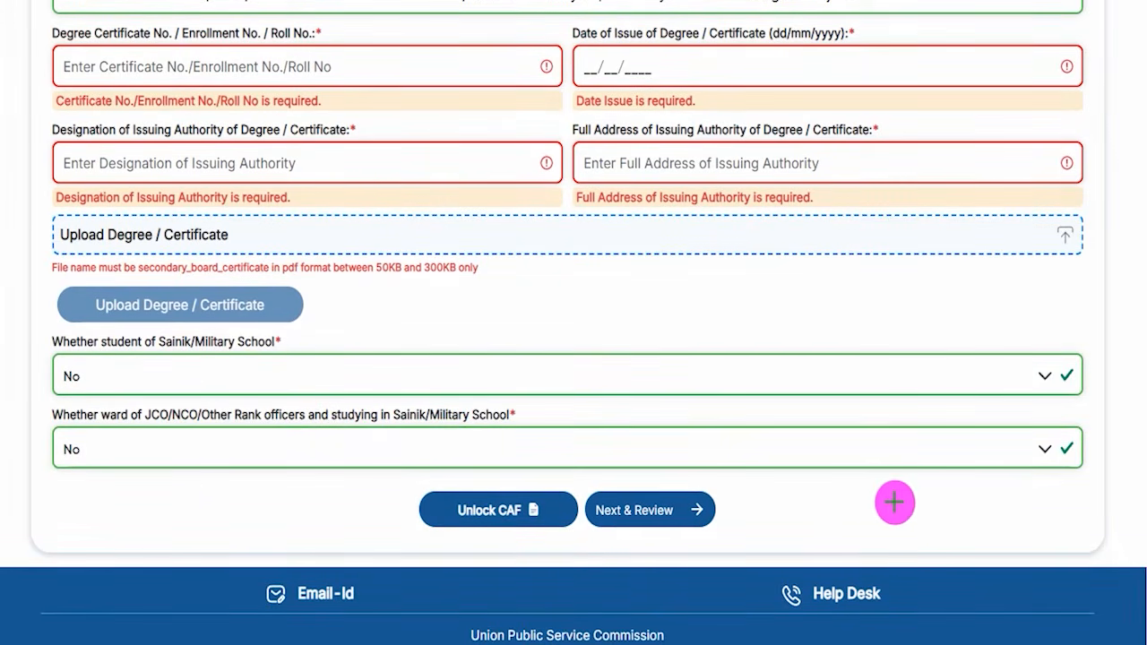
pyautogui.moveTo(861, 502); pyautogui.dragTo(705, 505)
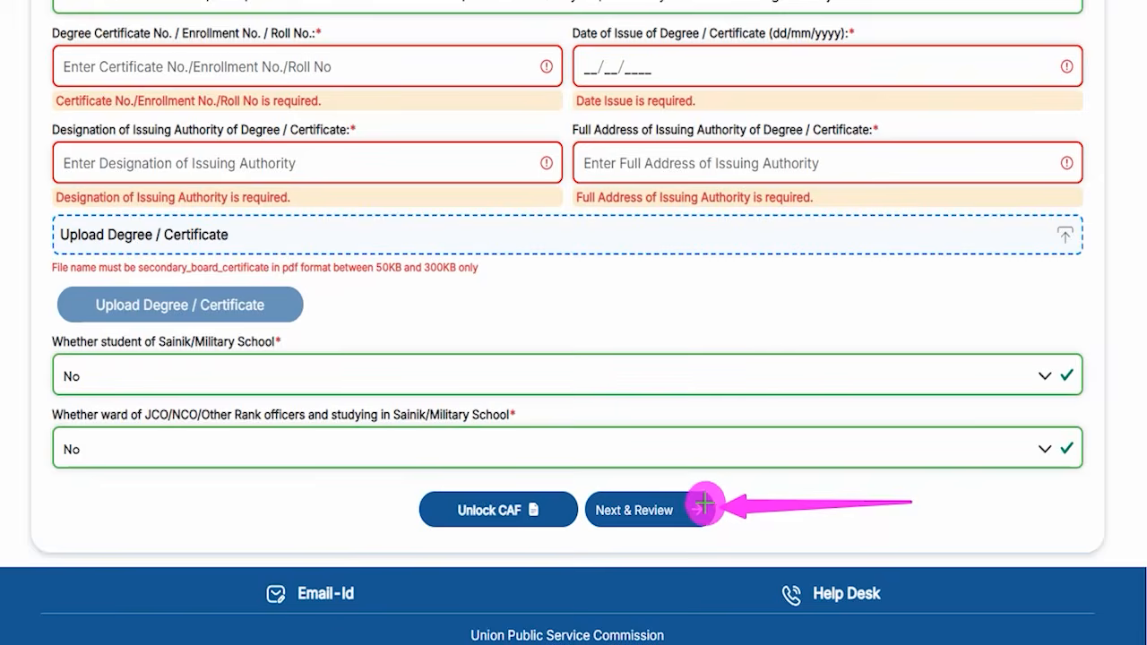
pyautogui.click(688, 502)
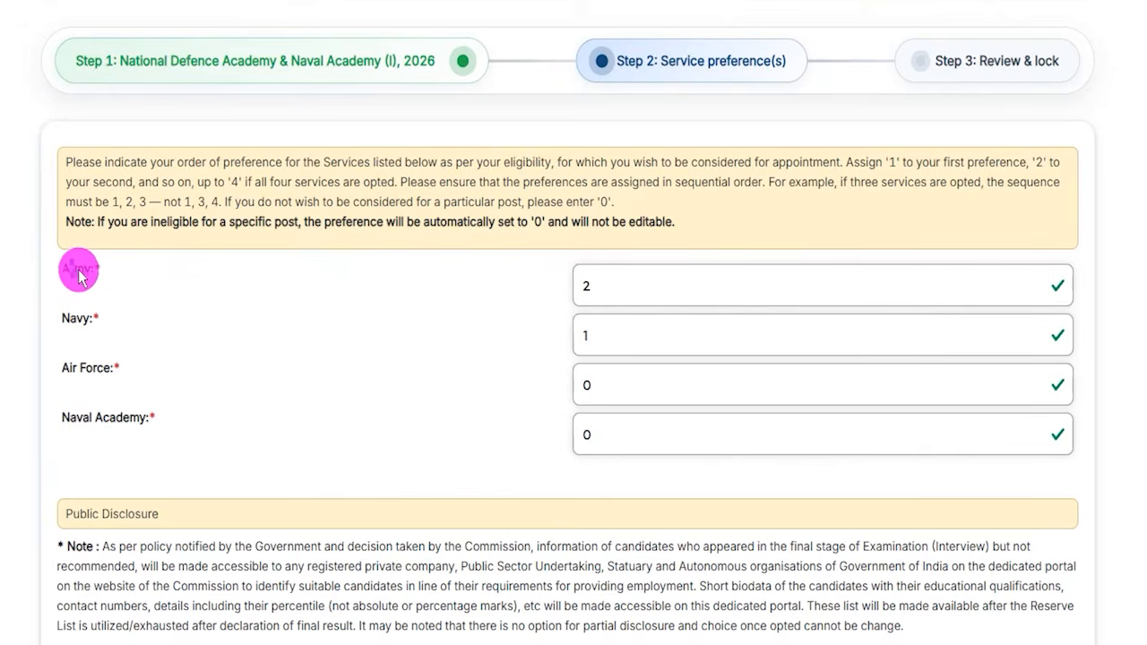
# - Check Navy is preference 1 and change the Air Force preference from 0 to 3
pyautogui.moveTo(70, 313); pyautogui.dragTo(84, 316)
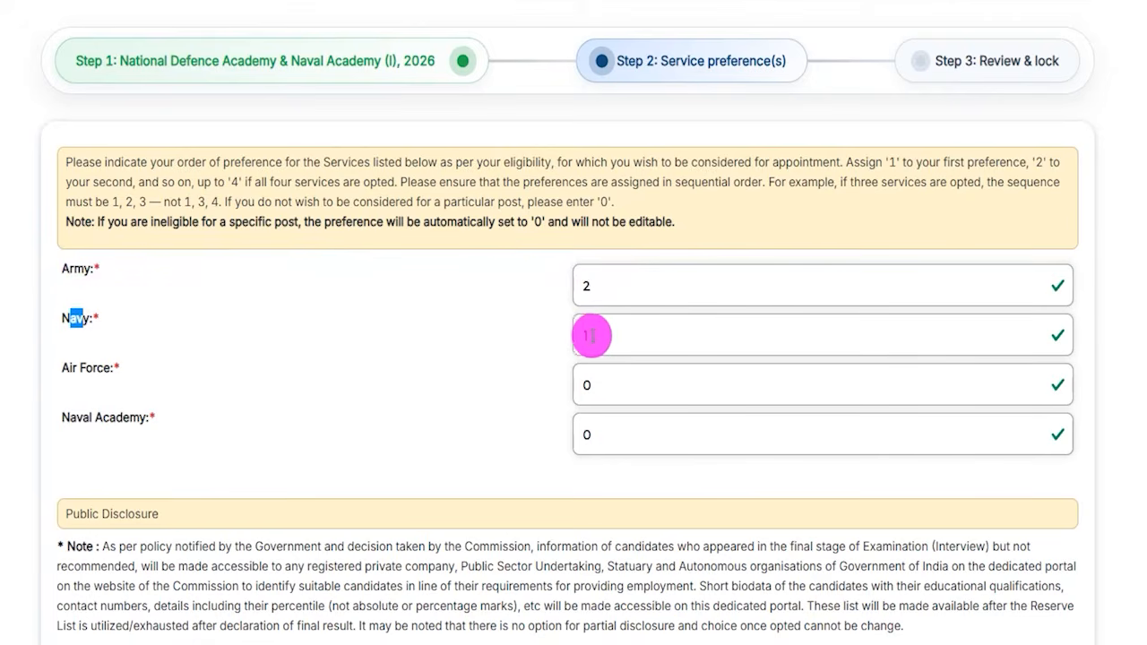
pyautogui.click(596, 334)
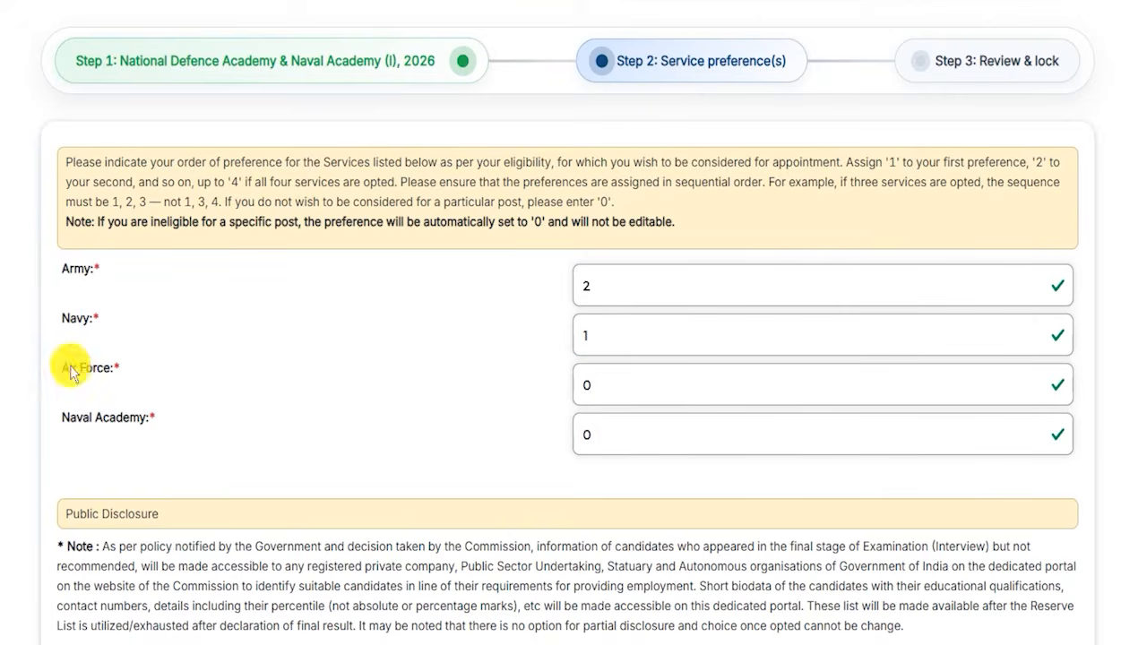
pyautogui.moveTo(71, 372); pyautogui.dragTo(97, 372)
pyautogui.moveTo(71, 417); pyautogui.dragTo(109, 417)
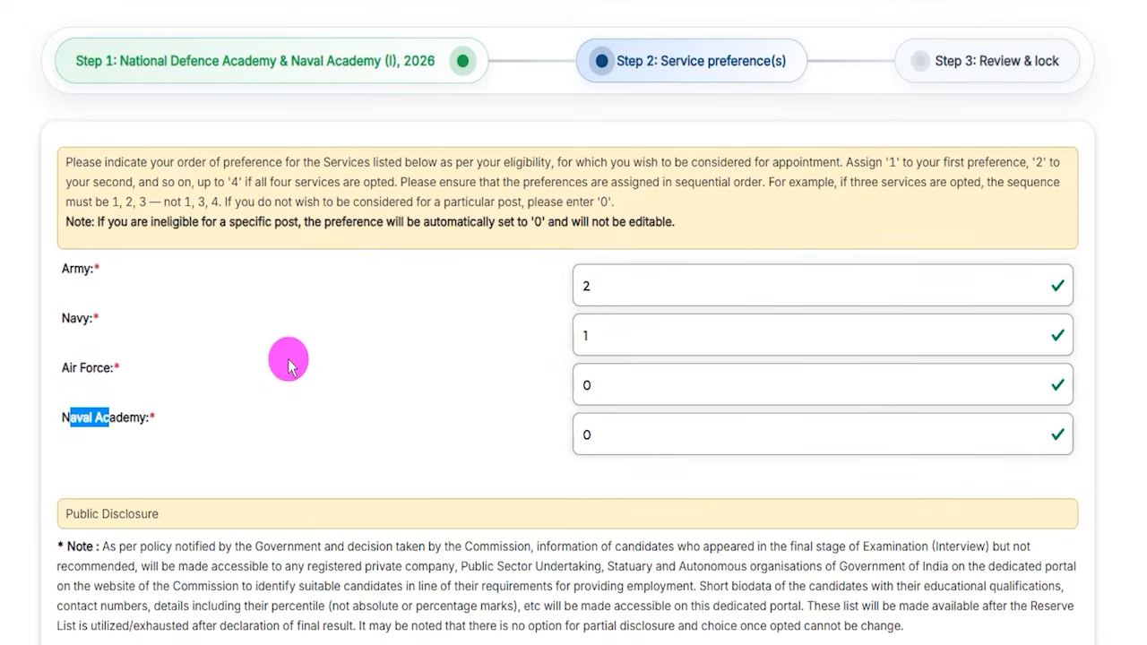
pyautogui.moveTo(70, 368); pyautogui.dragTo(101, 373)
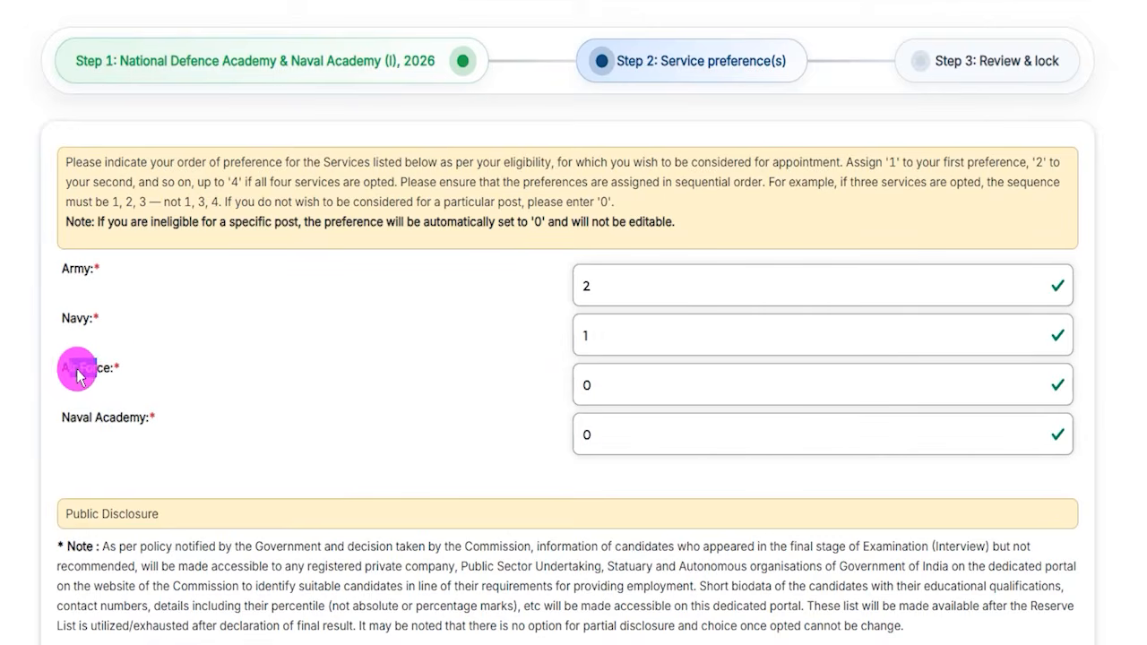
pyautogui.doubleClick(595, 385)
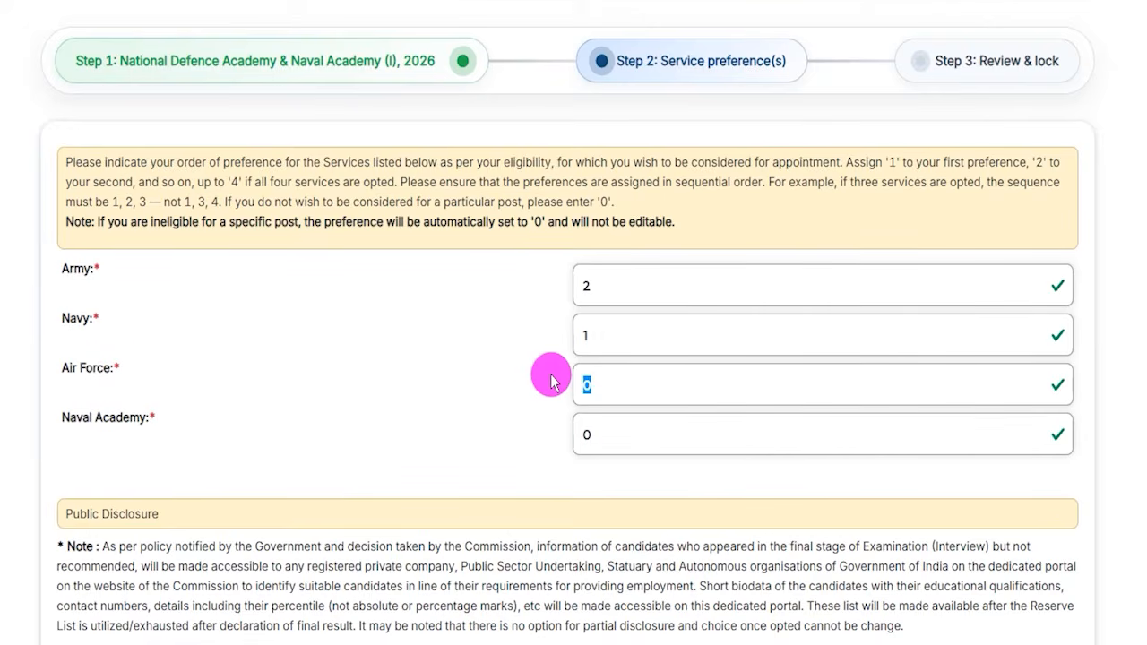
pyautogui.write('3')
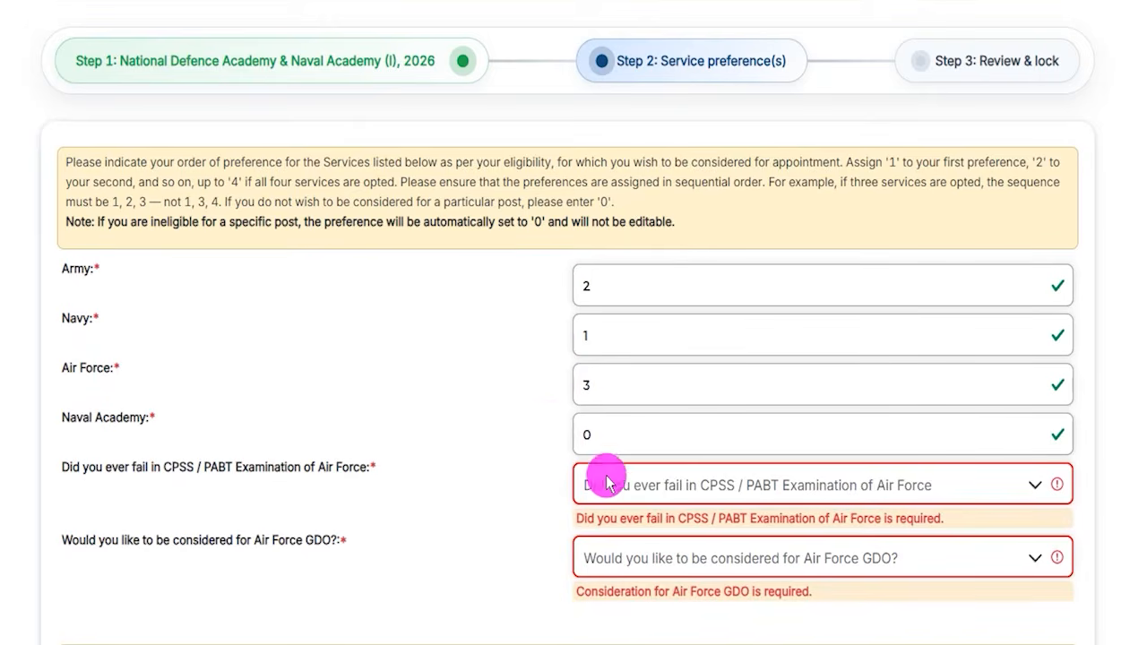
# - Answer No to the CPSS/PABT failure question and Yes to Air Force GDO consideration
pyautogui.click(654, 493)
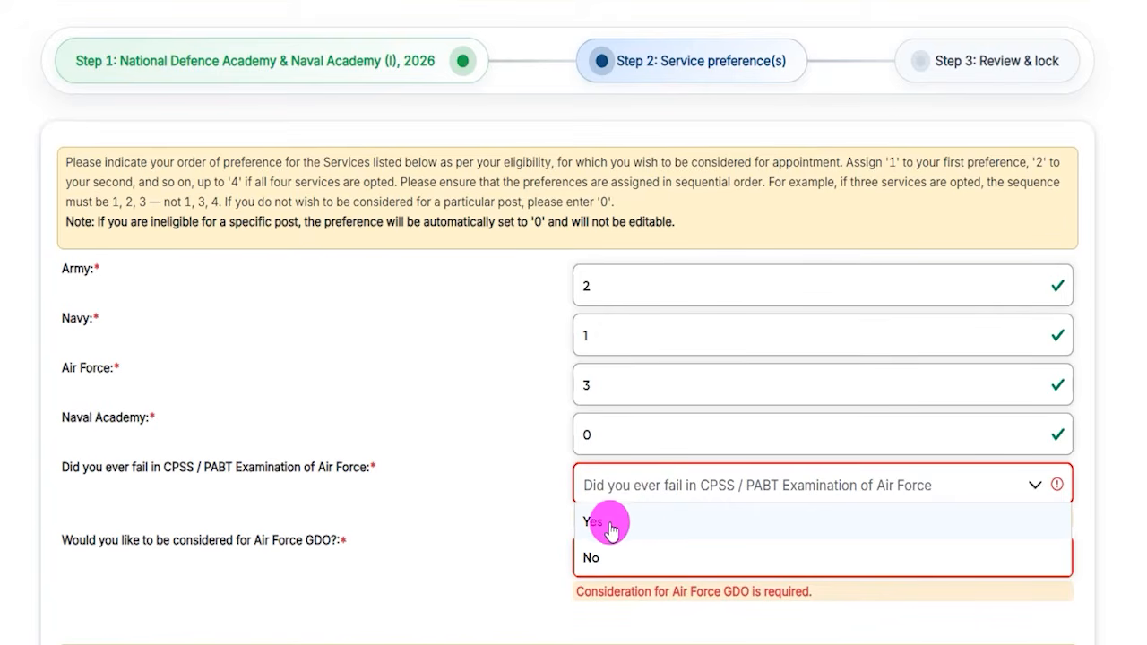
pyautogui.click(600, 555)
pyautogui.moveTo(72, 517); pyautogui.dragTo(251, 517)
pyautogui.click(171, 517)
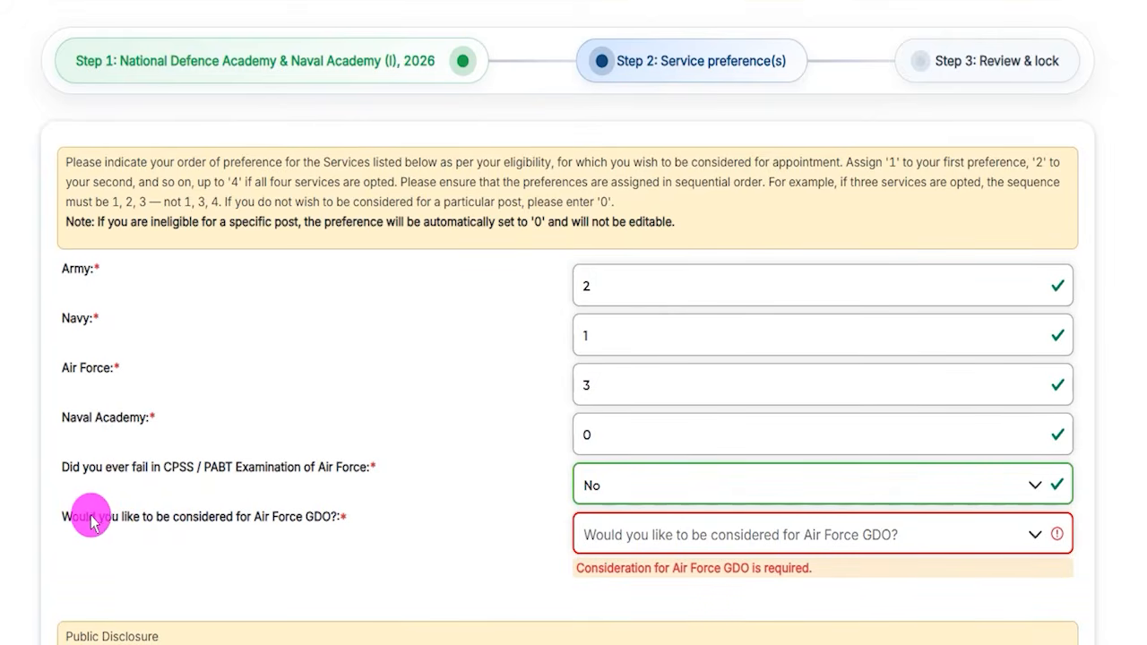
pyautogui.moveTo(84, 520); pyautogui.dragTo(477, 533)
pyautogui.click(596, 533)
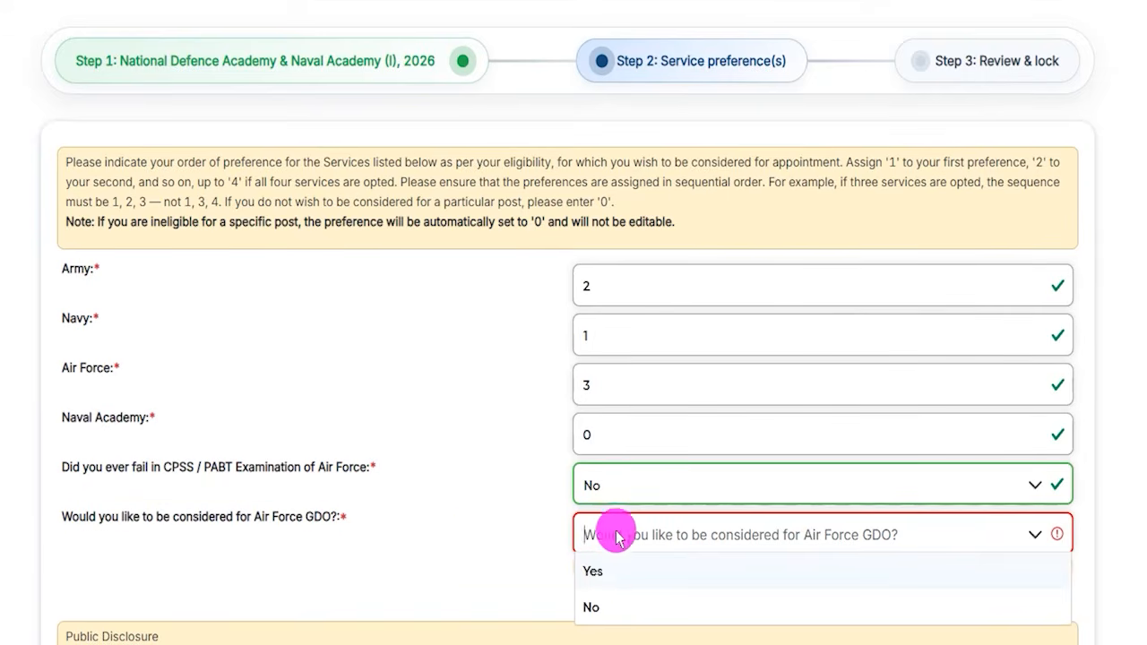
pyautogui.click(602, 578)
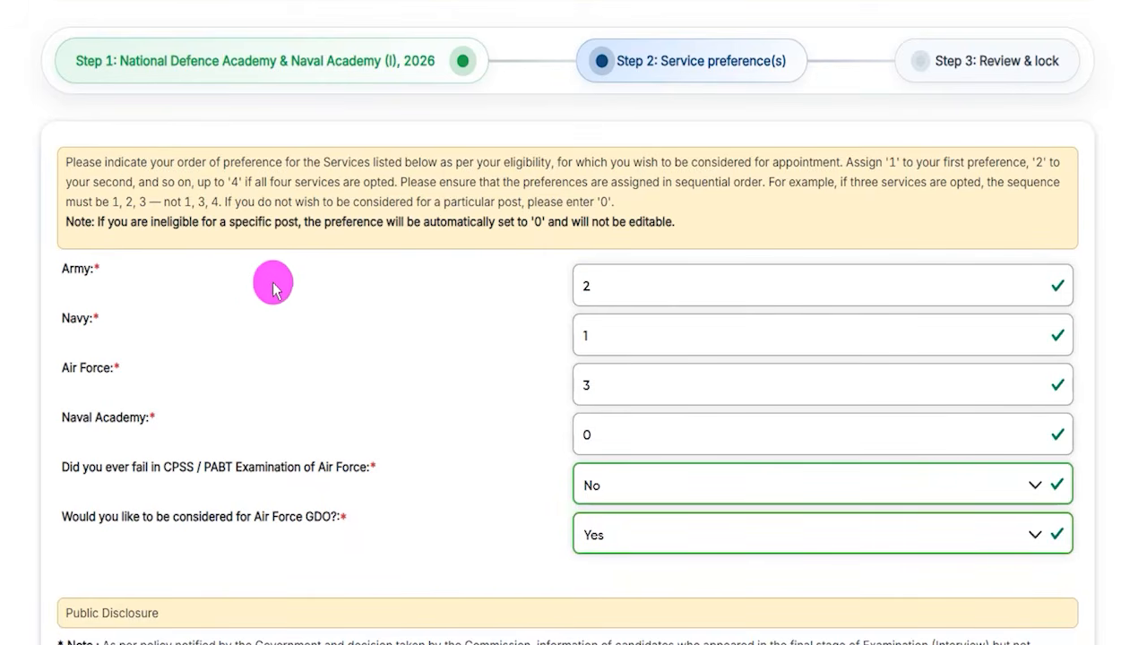
# - Answer Yes to public disclosure of personal information and go to the review page
pyautogui.scroll(-1, 436, 459)
pyautogui.scroll(-3, 436, 459)
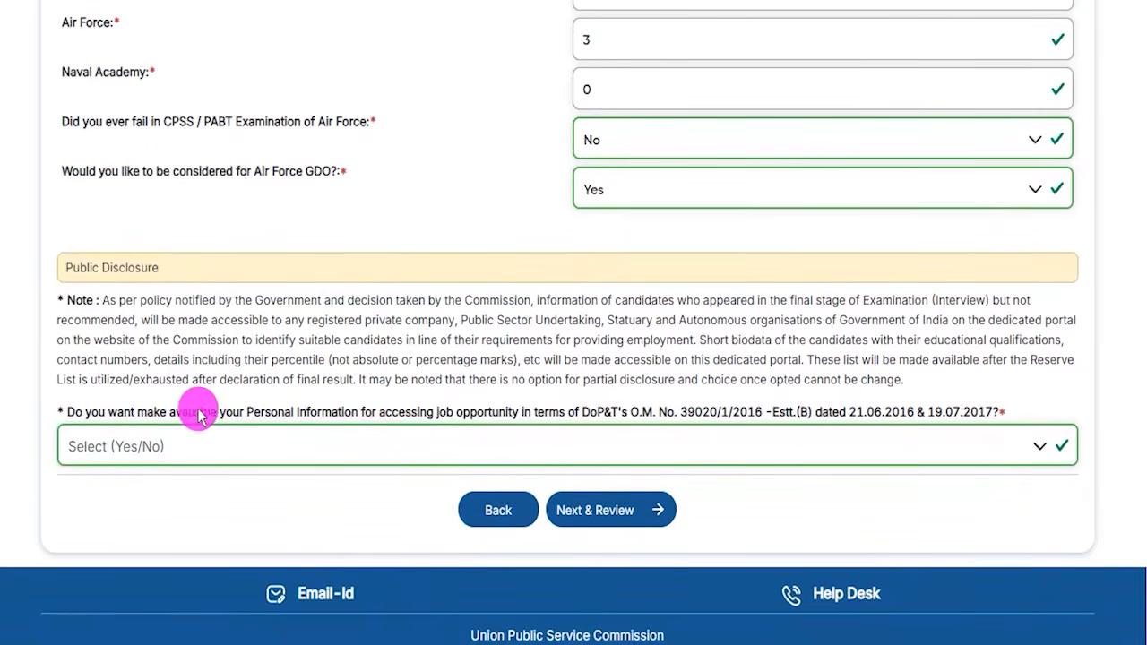
pyautogui.moveTo(261, 412); pyautogui.dragTo(333, 413)
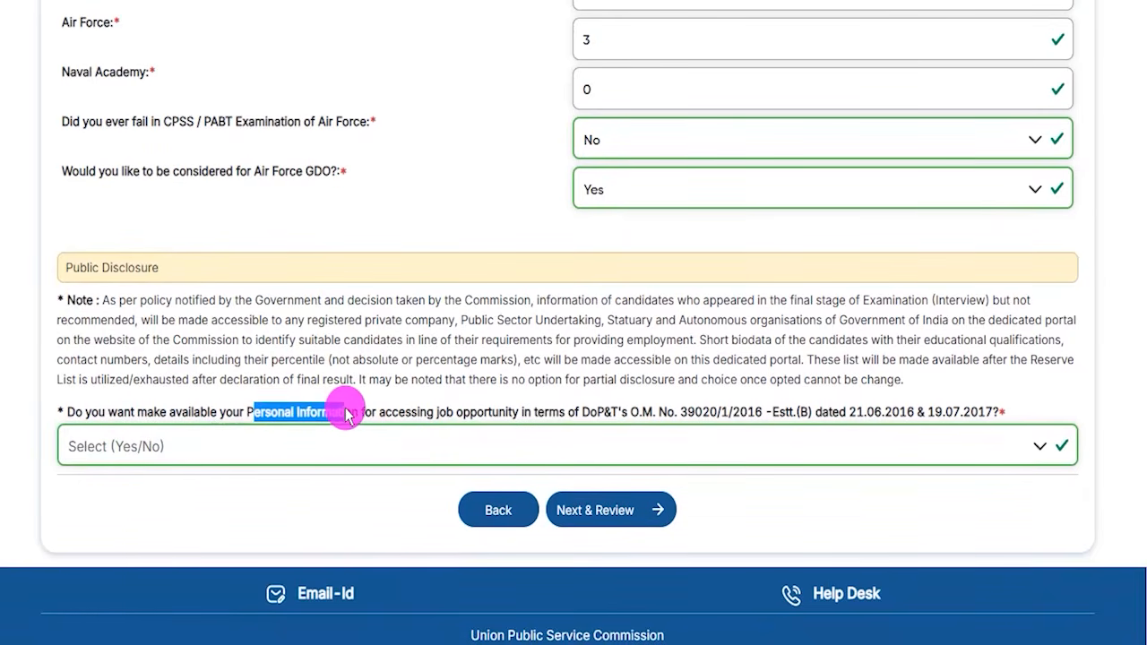
pyautogui.click(196, 443)
pyautogui.click(112, 480)
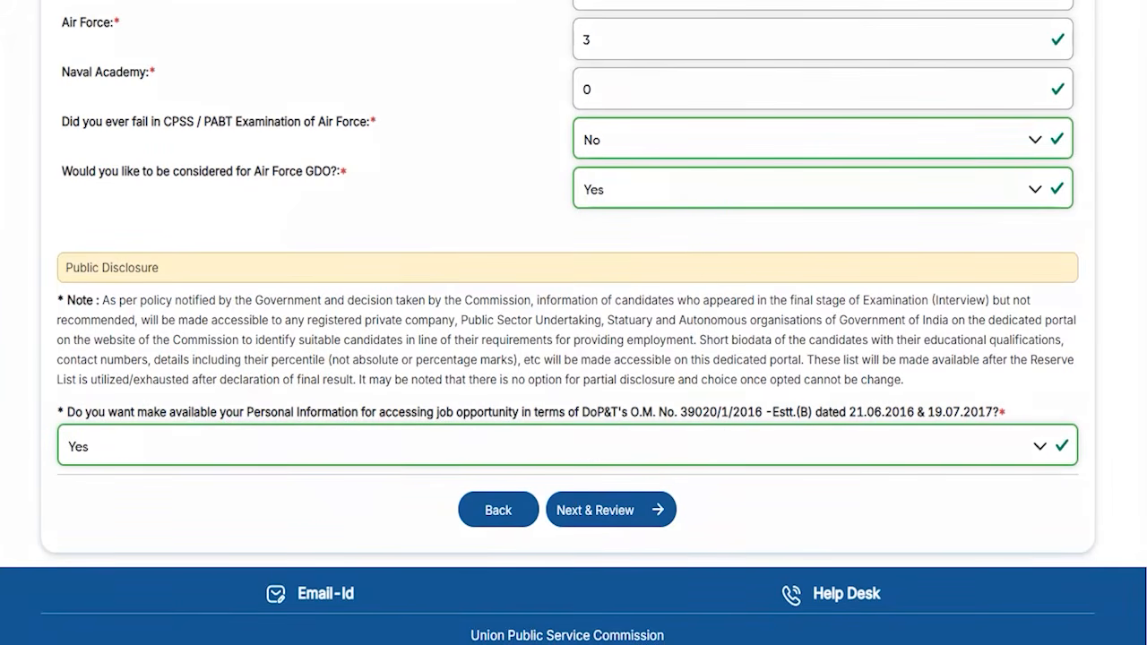
pyautogui.moveTo(878, 498); pyautogui.dragTo(654, 499)
pyautogui.click(645, 499)
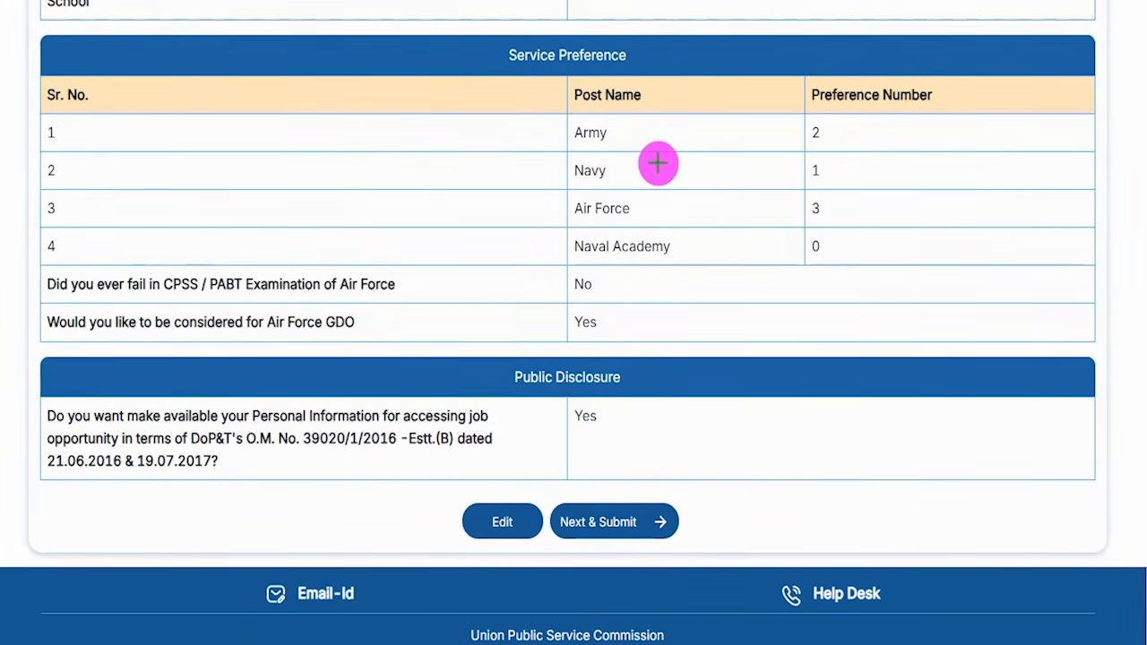
# - Verify preferences Navy 1, Army 2, Air Force 3, Naval Academy 0 and submit them
pyautogui.moveTo(659, 130); pyautogui.dragTo(682, 114)
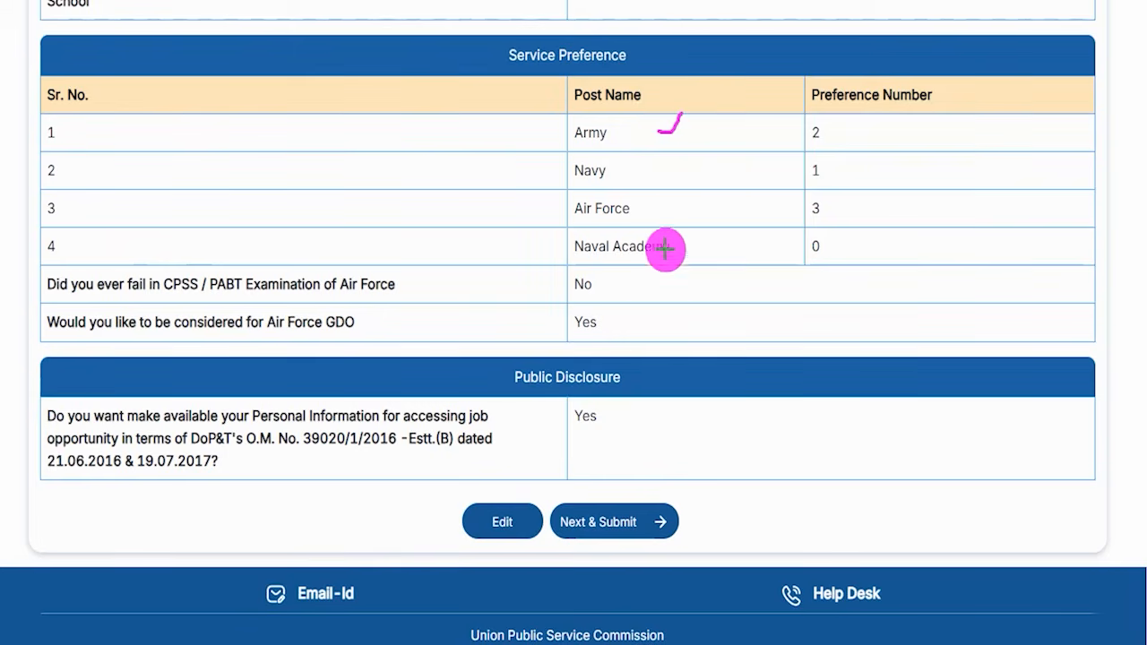
pyautogui.moveTo(640, 375); pyautogui.dragTo(654, 346)
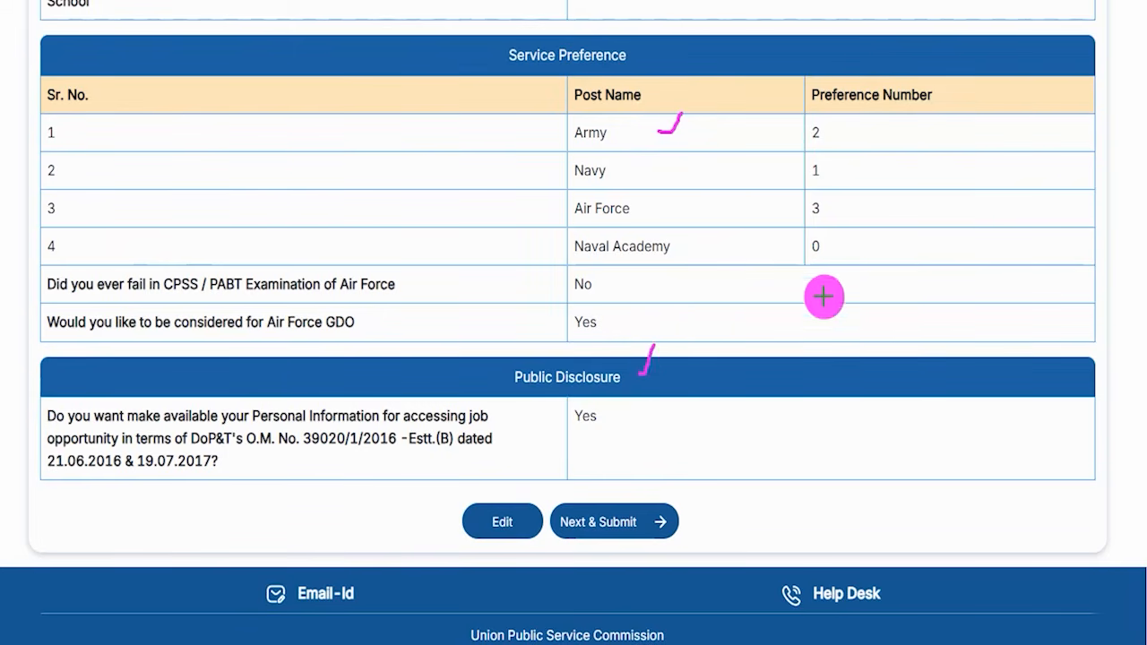
pyautogui.moveTo(856, 132); pyautogui.dragTo(878, 115)
pyautogui.moveTo(867, 182); pyautogui.dragTo(876, 176)
pyautogui.moveTo(866, 237); pyautogui.dragTo(885, 225)
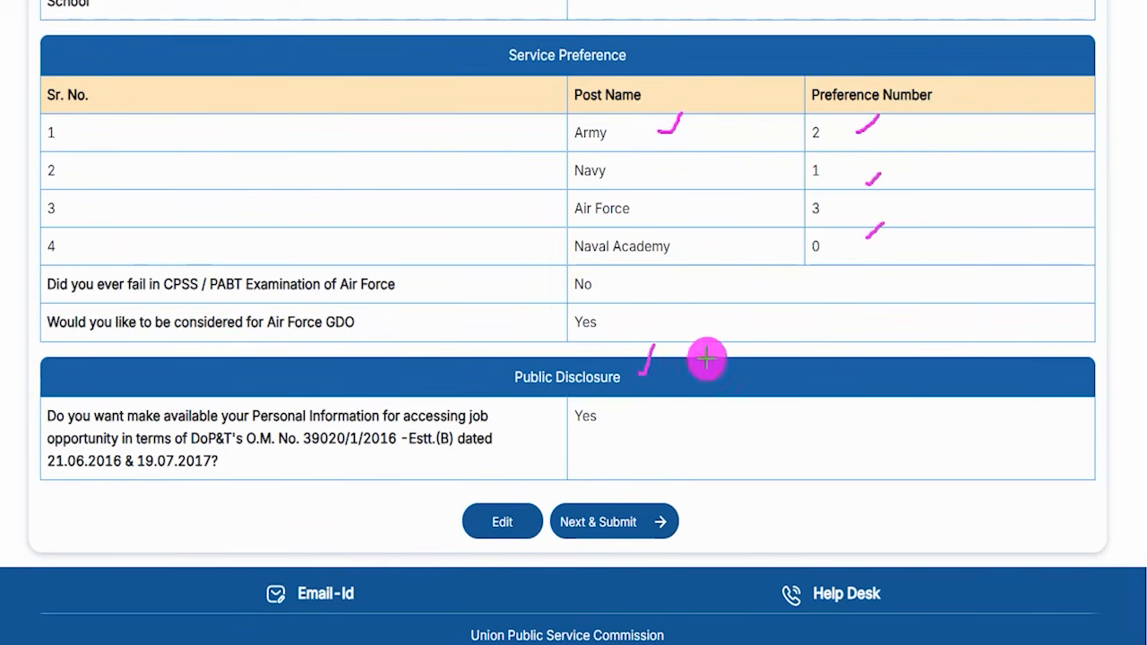
pyautogui.moveTo(525, 433); pyautogui.dragTo(584, 412)
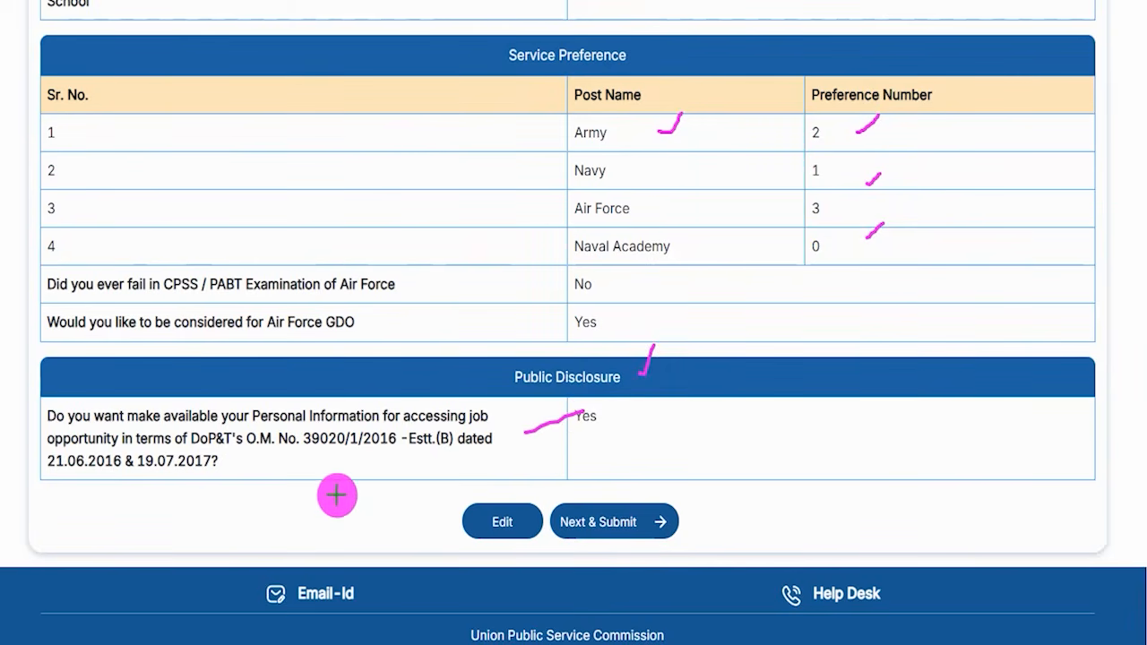
pyautogui.moveTo(282, 514); pyautogui.dragTo(453, 520)
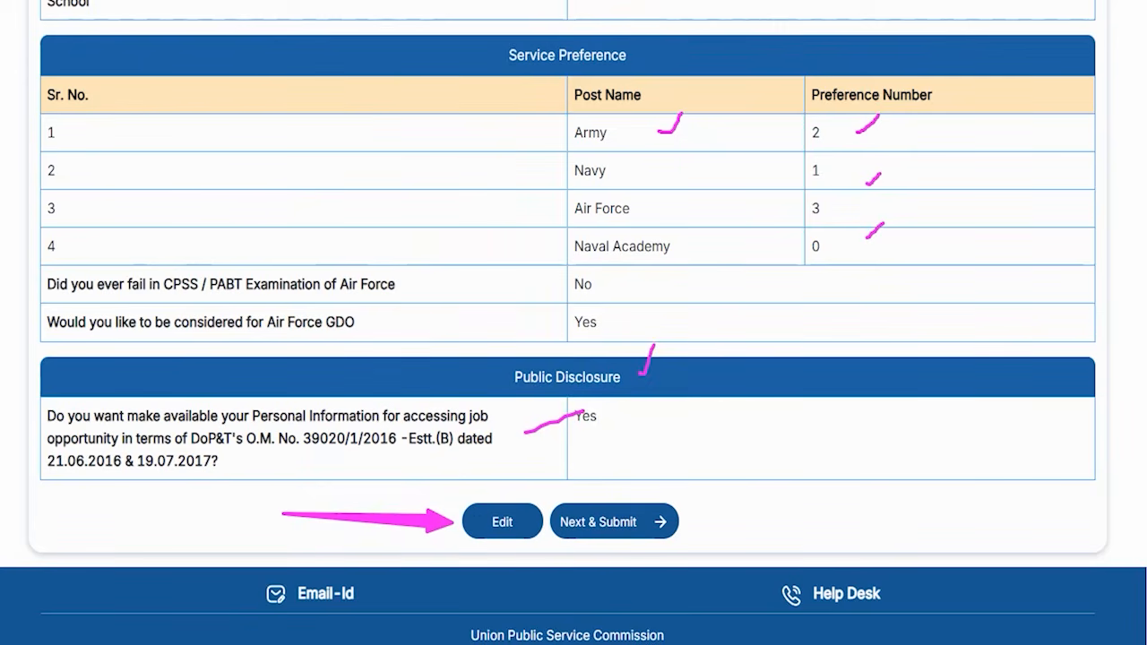
pyautogui.moveTo(871, 409); pyautogui.dragTo(736, 477)
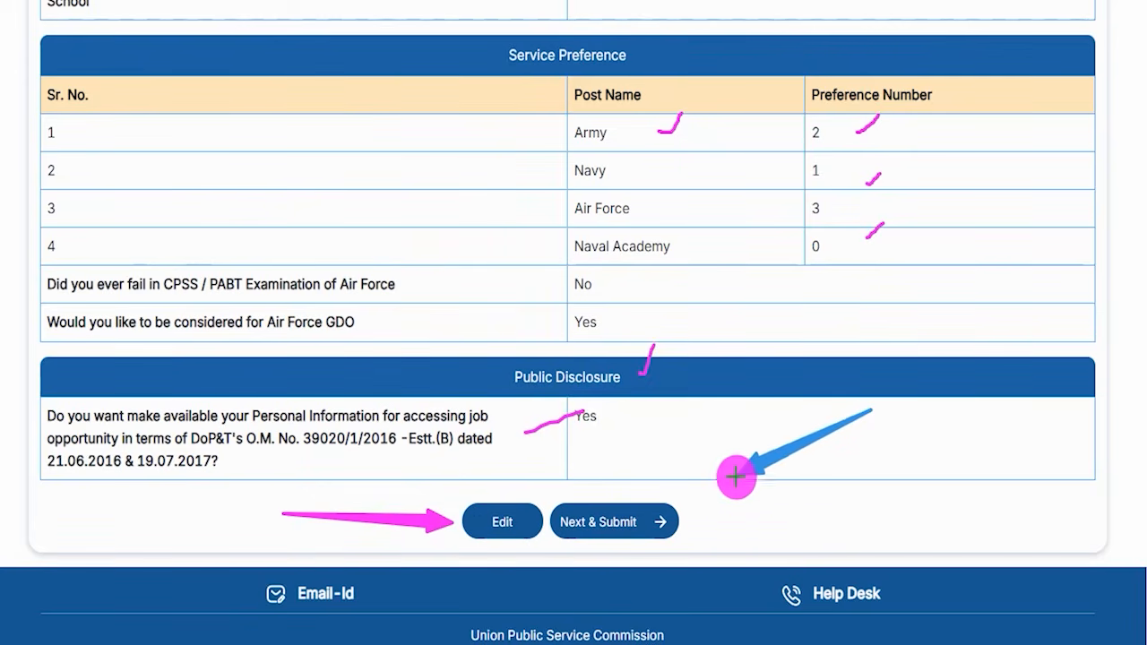
pyautogui.click(652, 520)
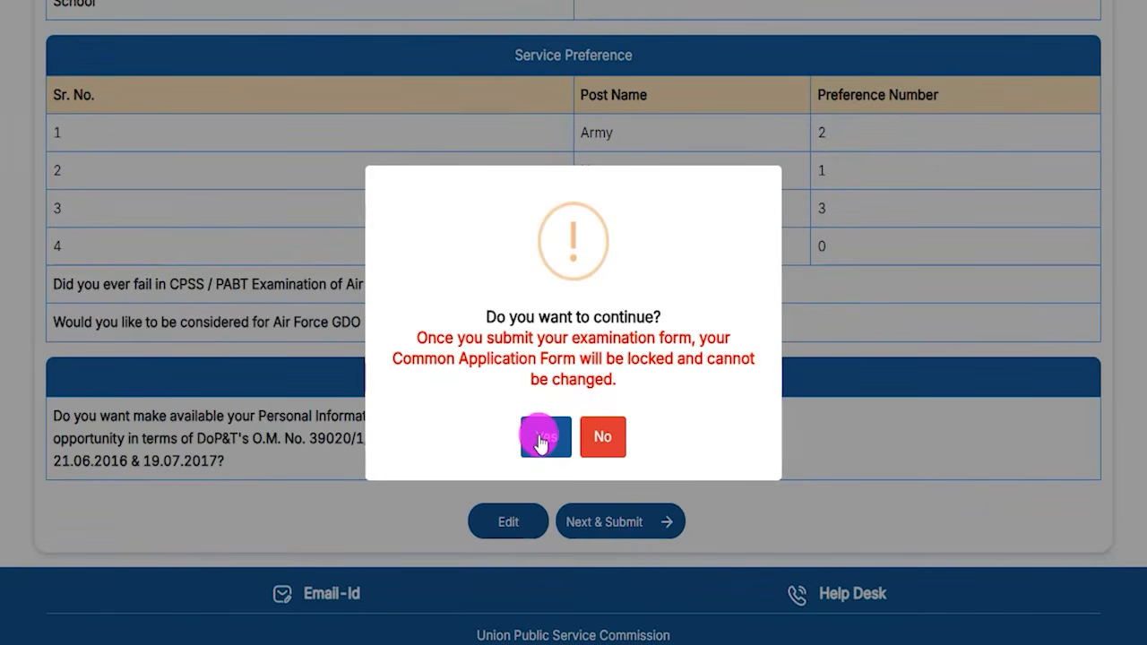
# - Confirm both submission prompts with Yes and acknowledge the Success message with OK
pyautogui.moveTo(501, 316); pyautogui.dragTo(618, 314)
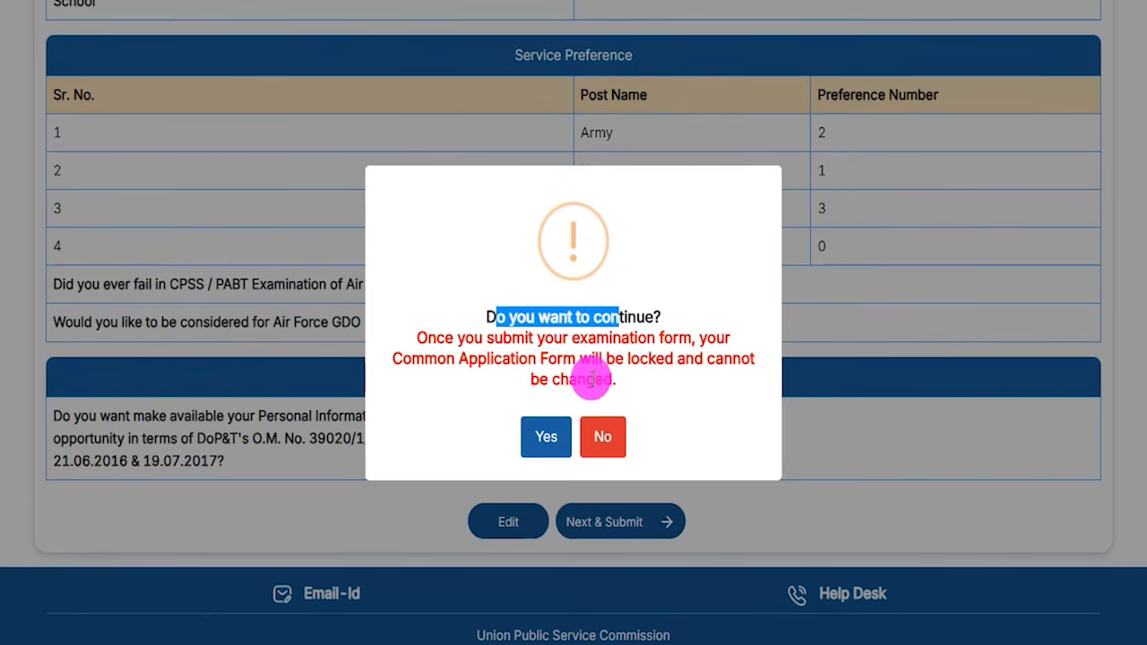
pyautogui.click(547, 439)
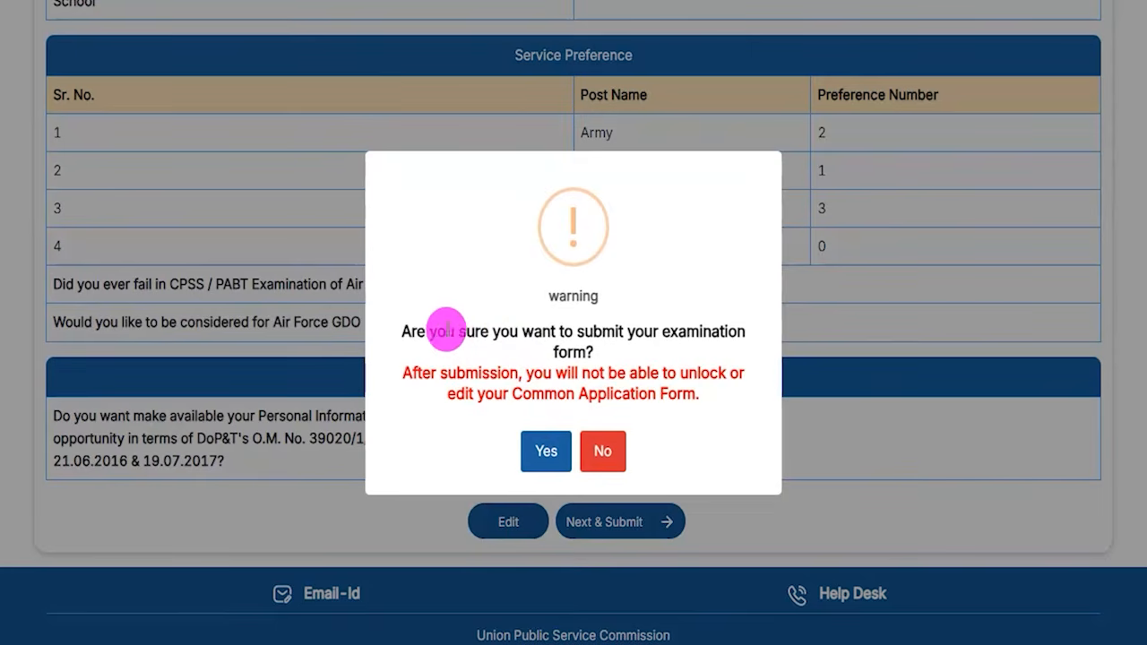
pyautogui.moveTo(436, 330); pyautogui.dragTo(699, 330)
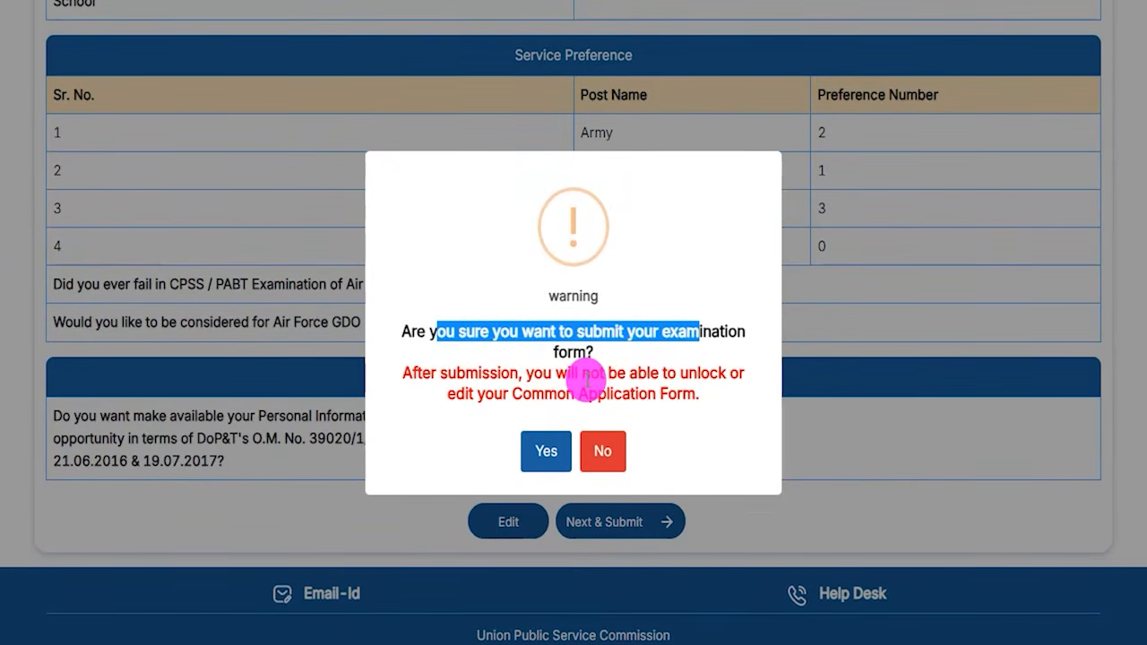
pyautogui.click(546, 451)
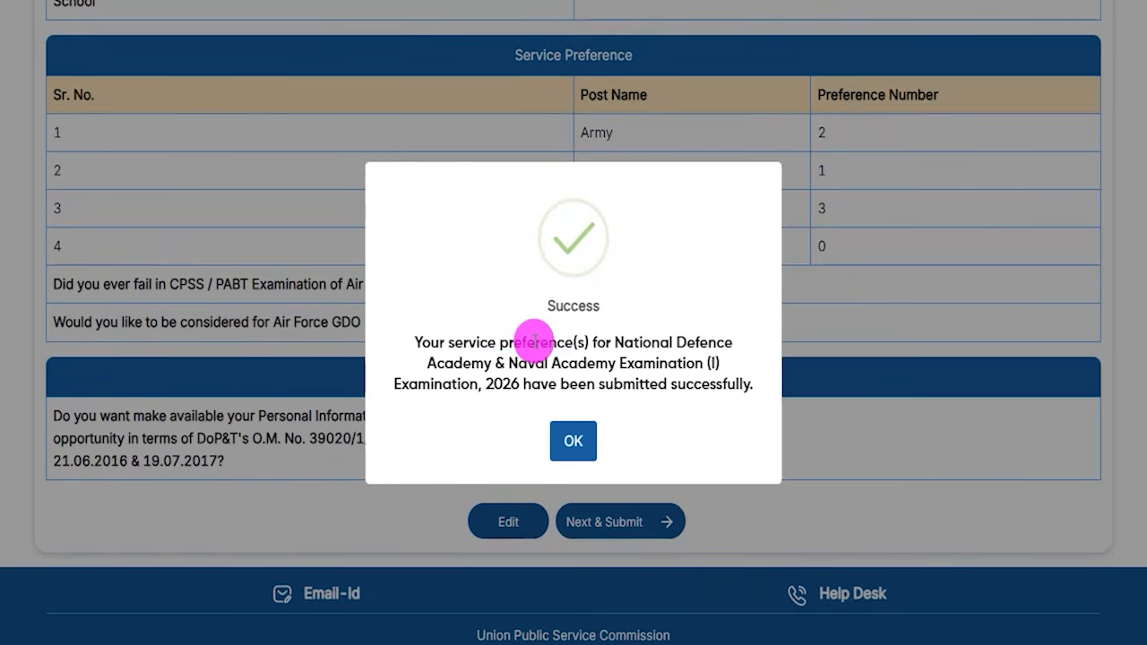
pyautogui.moveTo(456, 344); pyautogui.dragTo(575, 344)
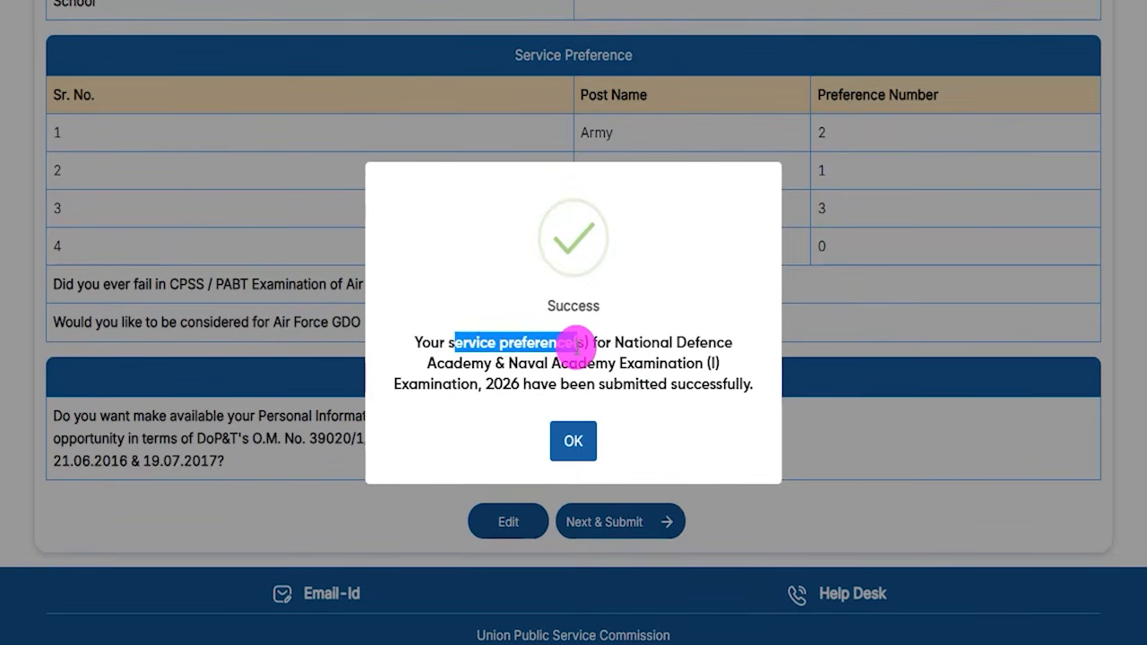
pyautogui.click(500, 384)
pyautogui.moveTo(502, 384); pyautogui.dragTo(594, 382)
pyautogui.click(463, 409)
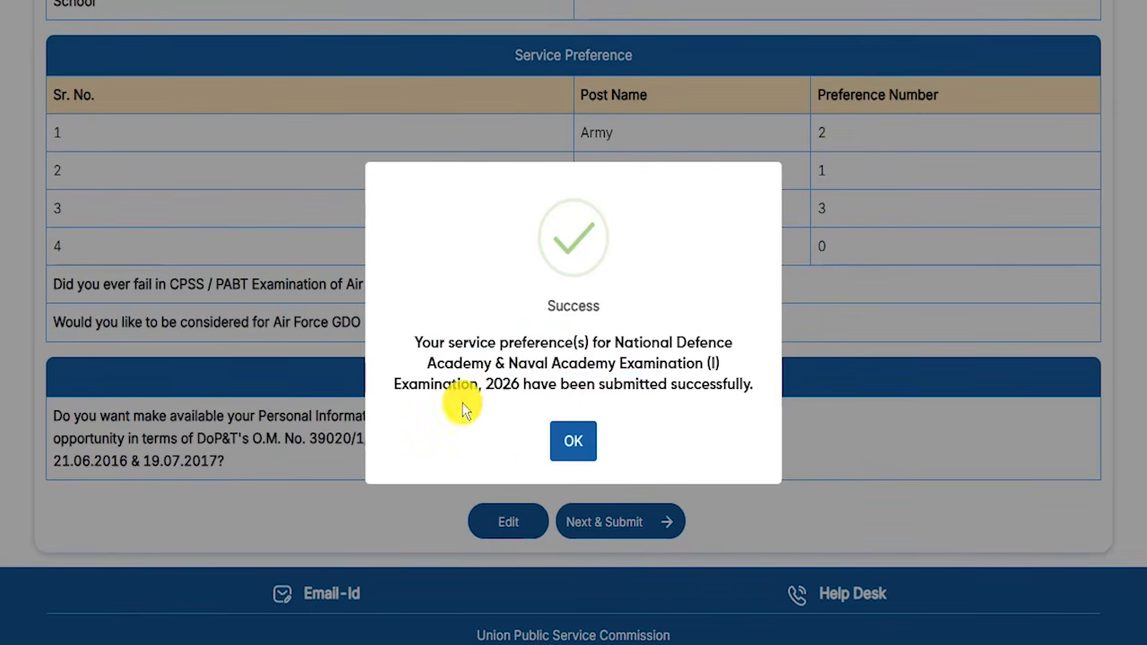
pyautogui.click(577, 453)
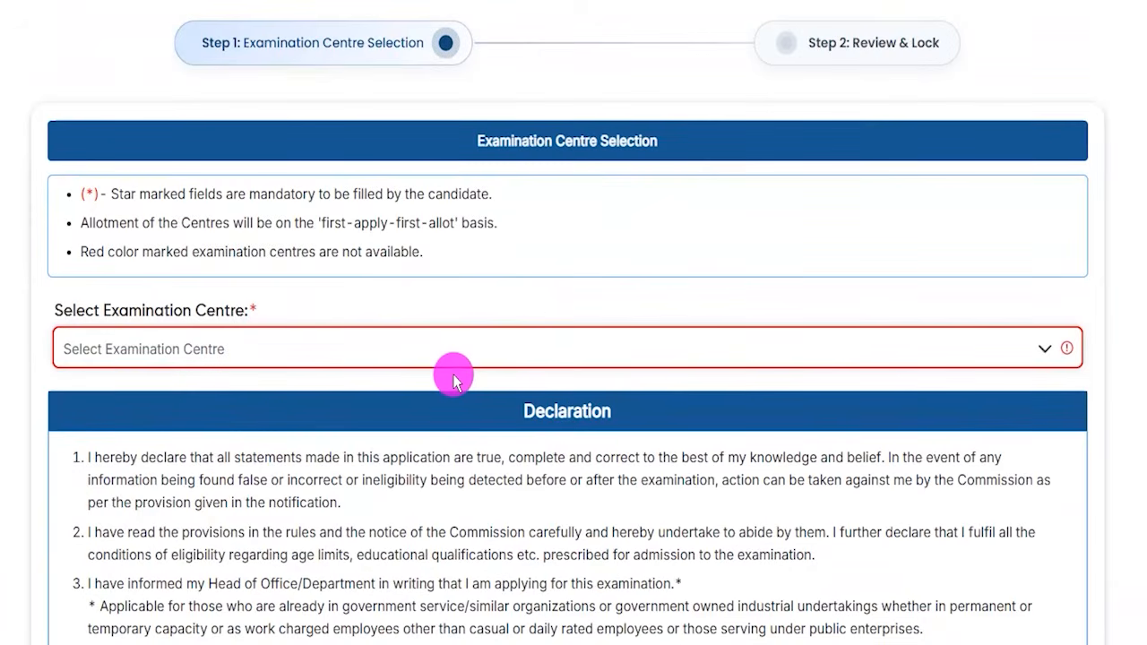
# - Choose Dehradun from the Select Examination Centre dropdown and go to the review page
pyautogui.click(205, 347)
pyautogui.scroll(-5, 166, 430)
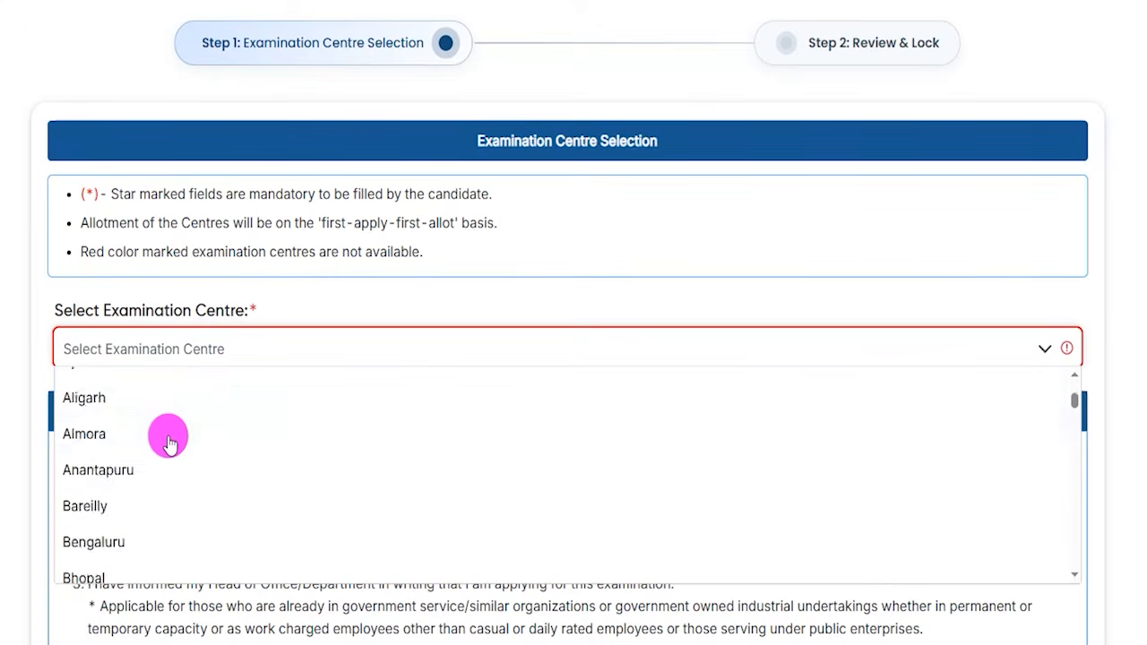
pyautogui.scroll(-20, 169, 439)
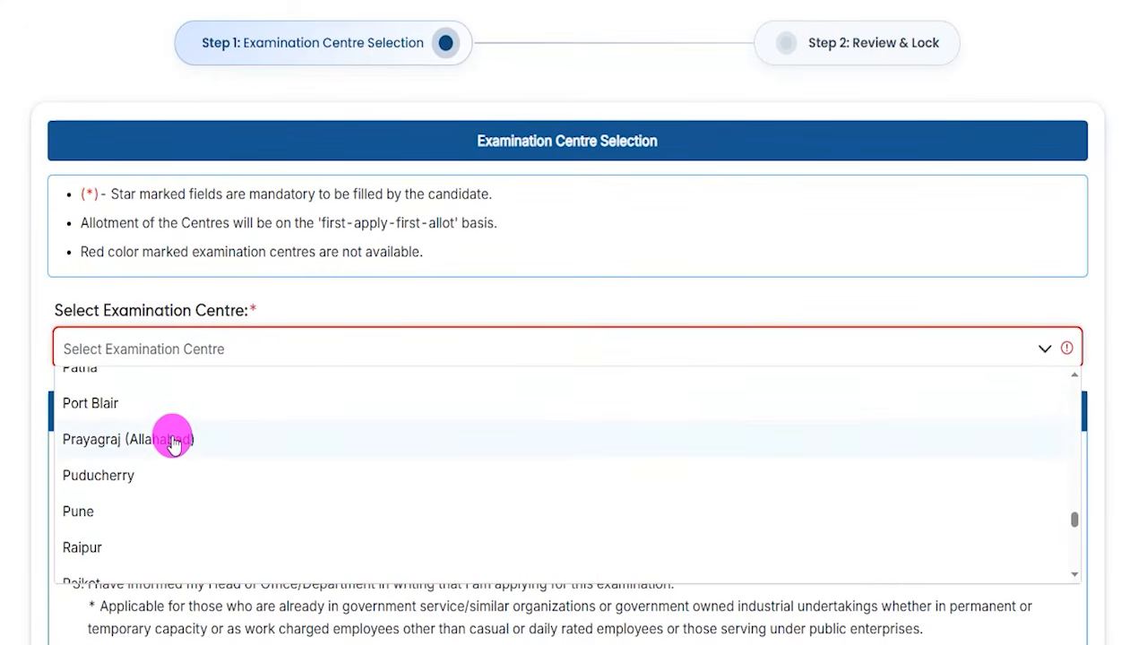
pyautogui.scroll(-1, 173, 441)
pyautogui.scroll(15, 156, 468)
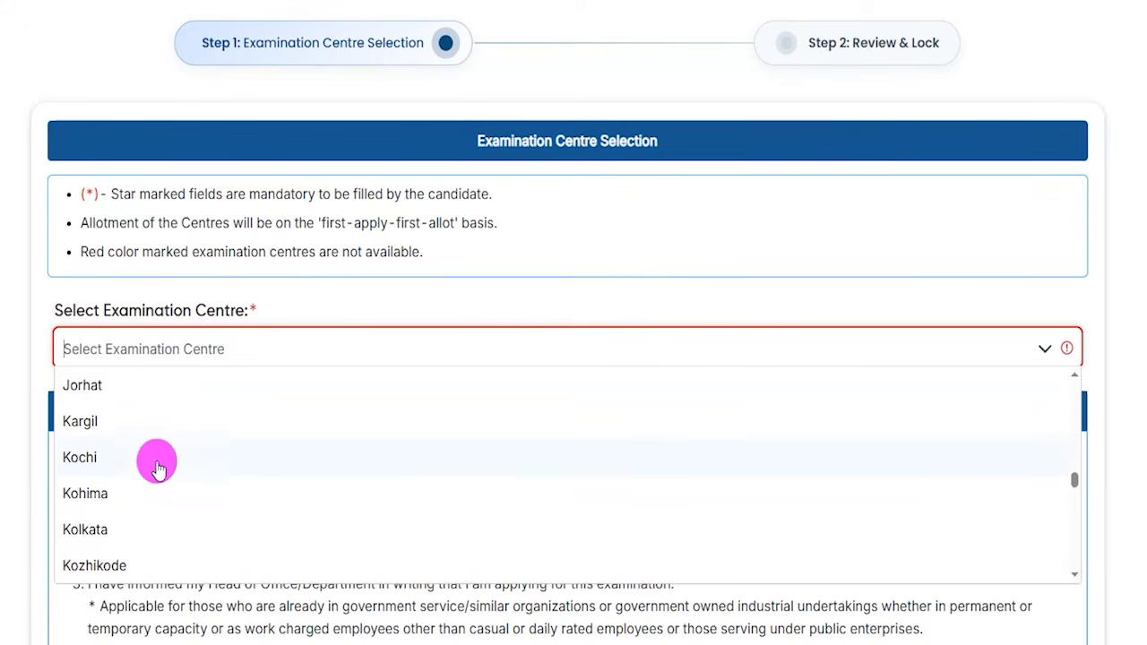
pyautogui.click(104, 386)
pyautogui.moveTo(346, 458); pyautogui.dragTo(465, 460)
pyautogui.scroll(-2, 449, 476)
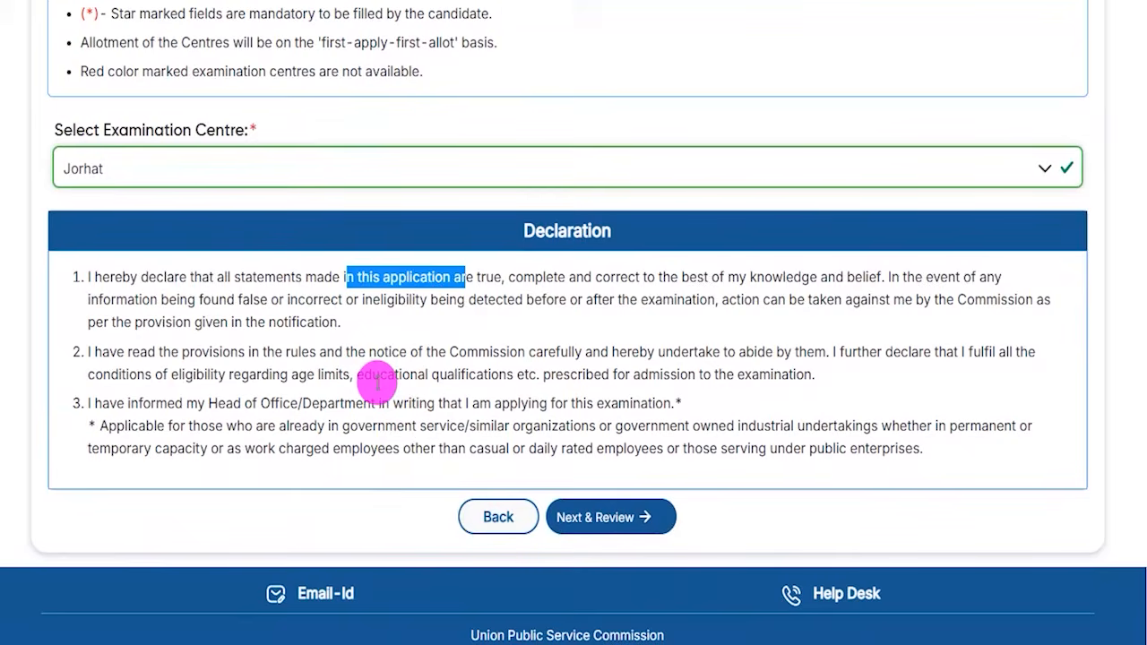
pyautogui.moveTo(889, 510); pyautogui.dragTo(674, 515)
pyautogui.click(663, 517)
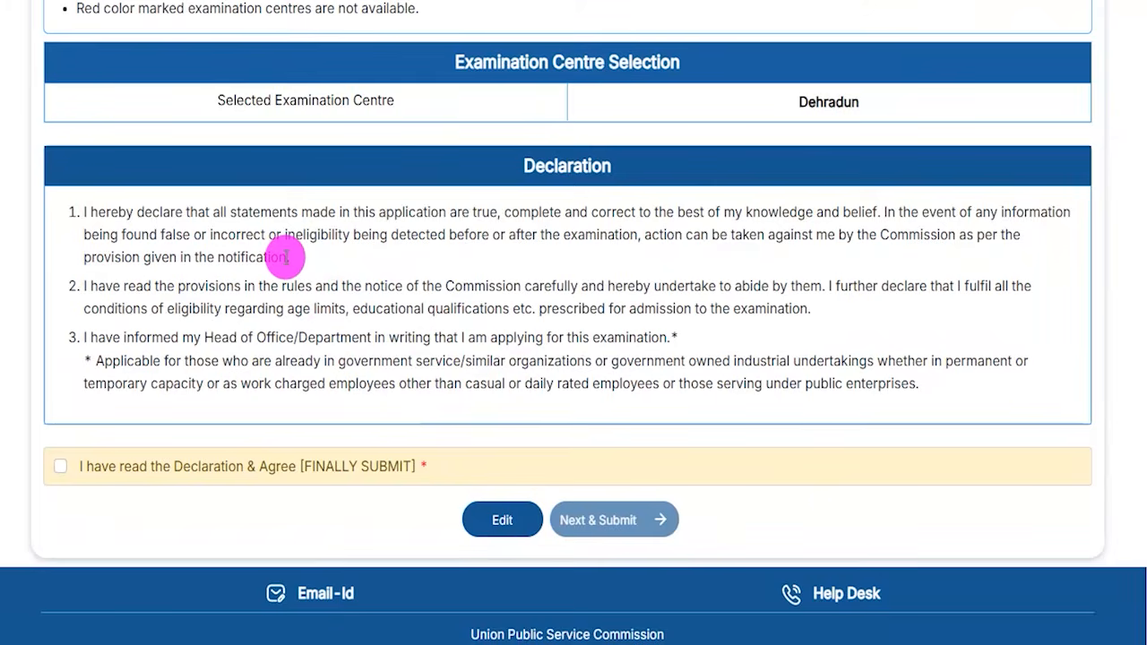
# - Tick the declaration agreement, submit, confirm final submission in the popup, and acknowledge the success message
pyautogui.click(60, 467)
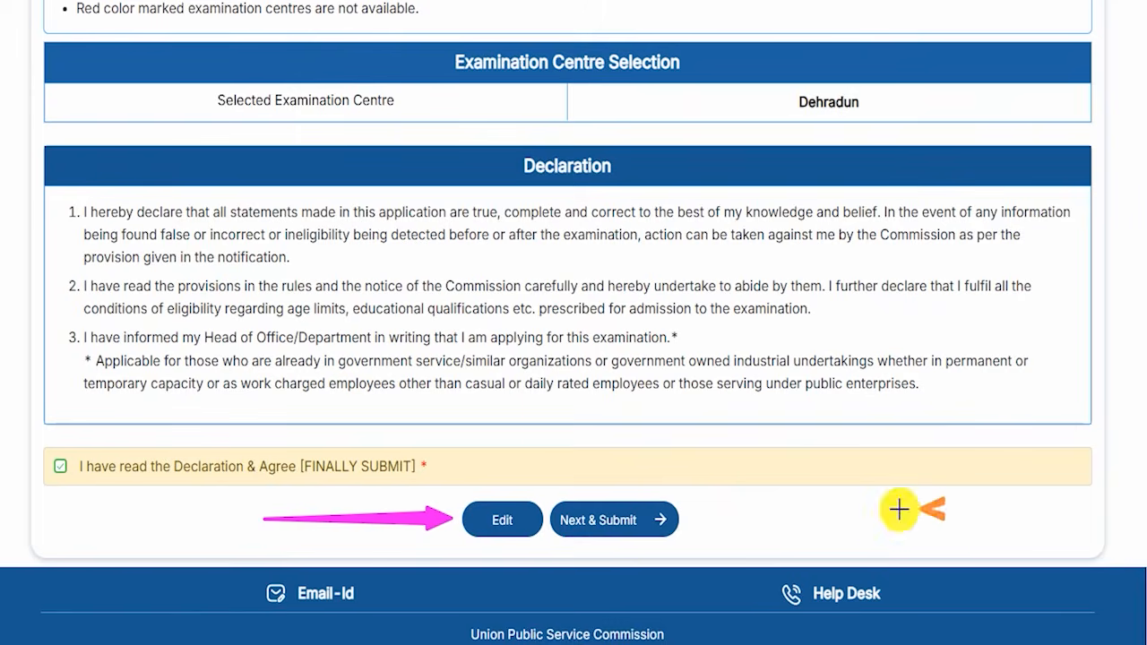
pyautogui.click(665, 520)
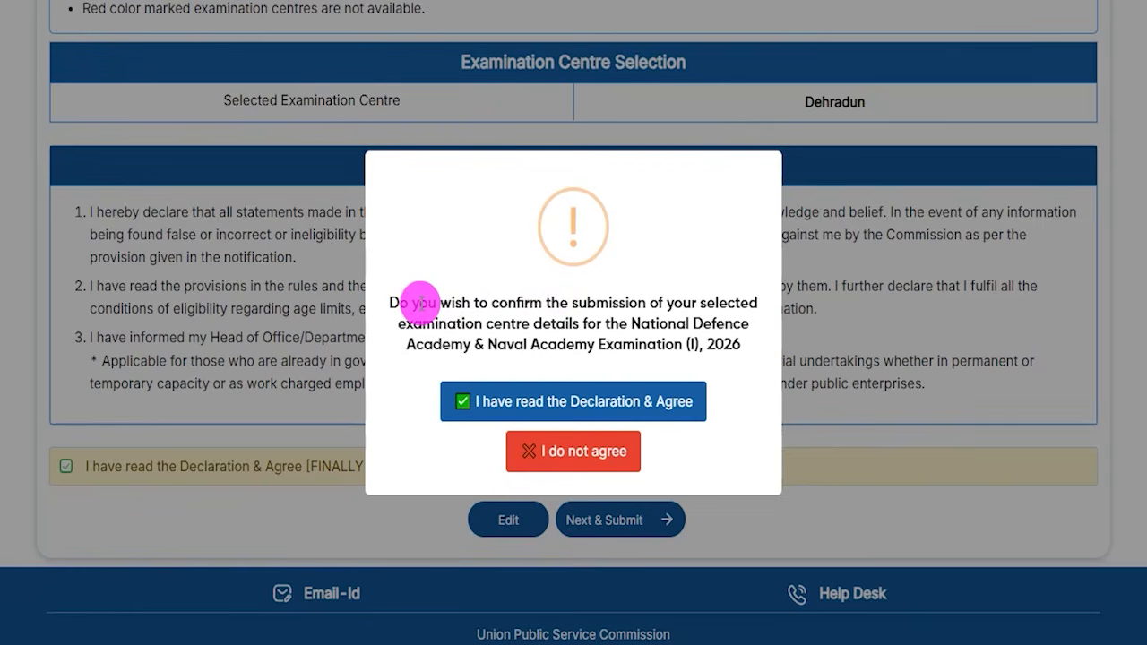
pyautogui.moveTo(420, 298); pyautogui.dragTo(596, 302)
pyautogui.moveTo(517, 323); pyautogui.dragTo(613, 321)
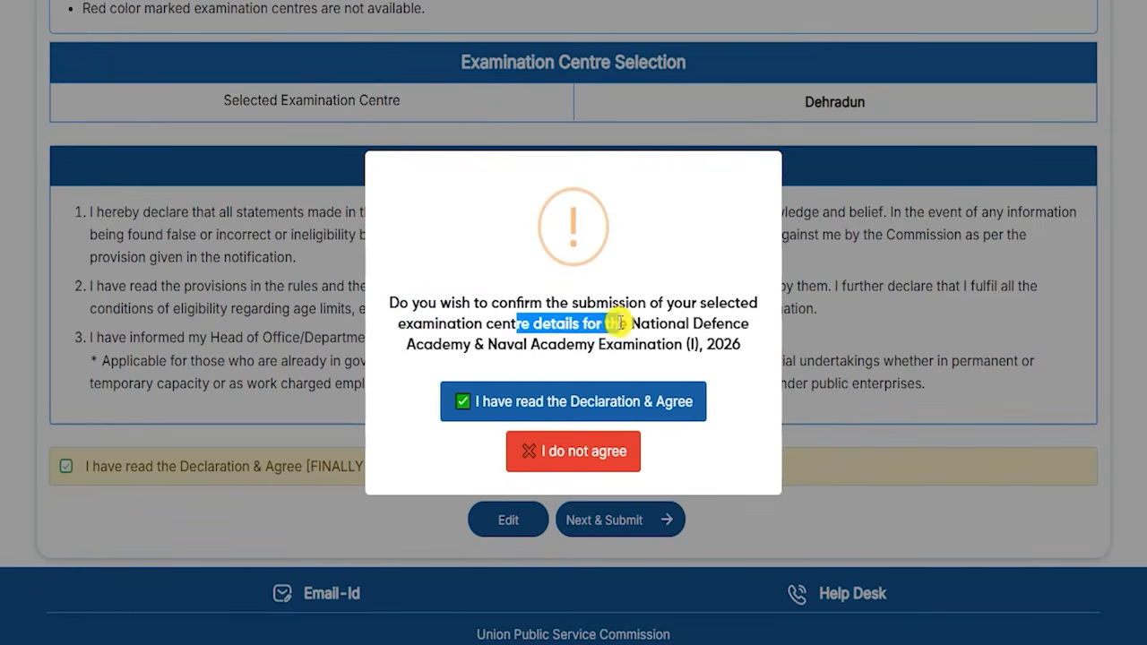
pyautogui.click(617, 323)
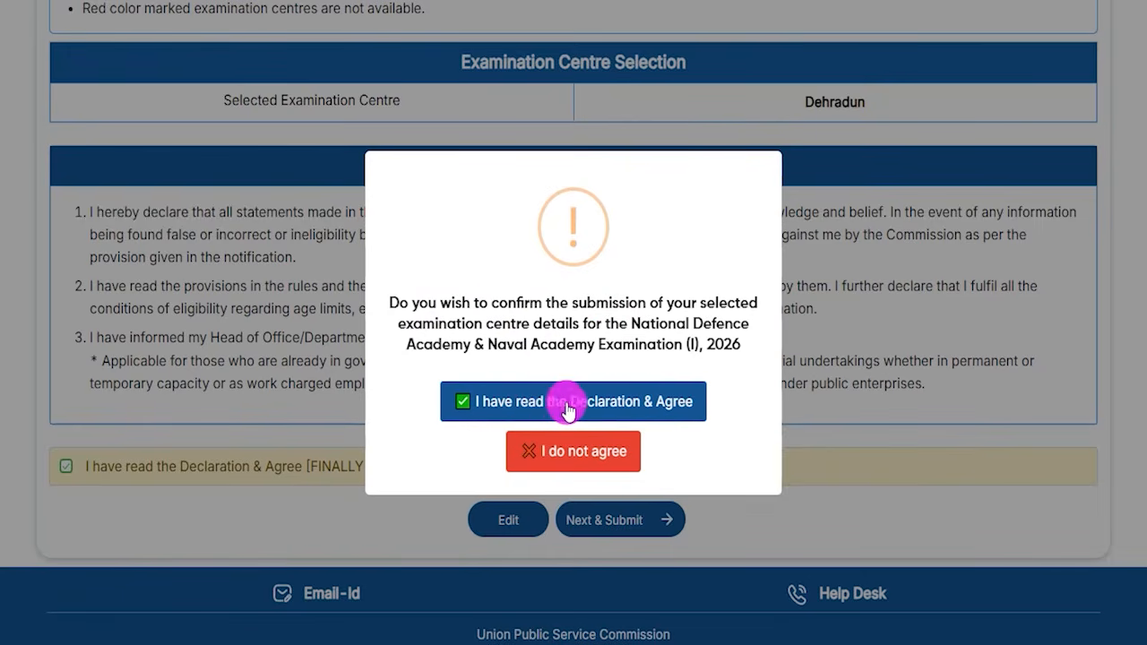
pyautogui.click(692, 401)
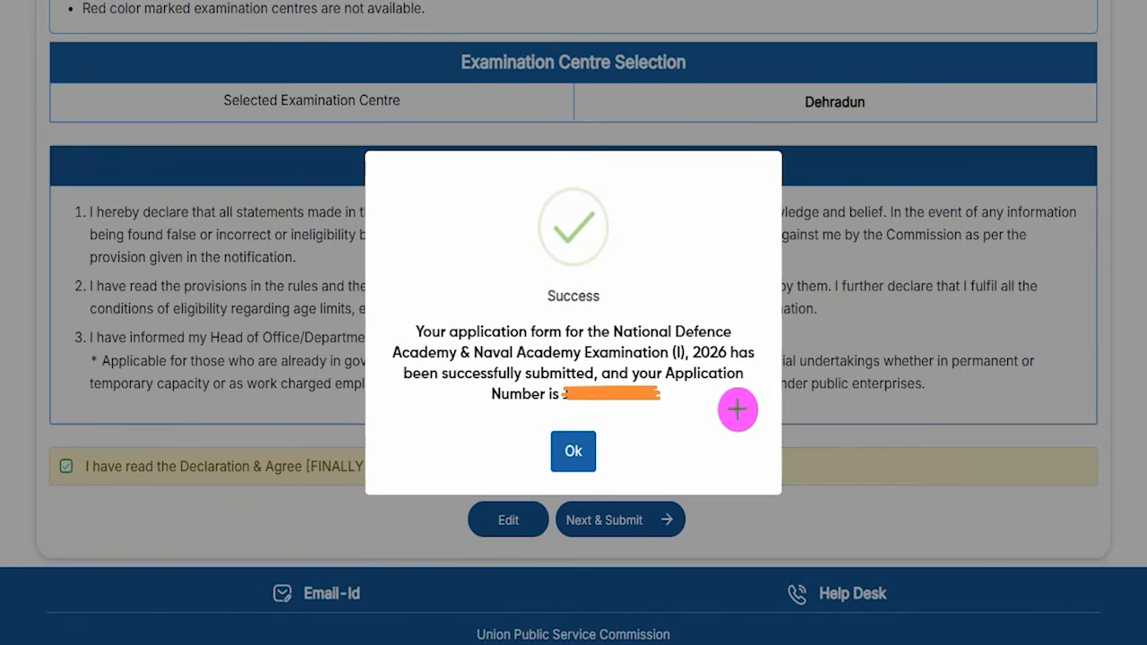
pyautogui.click(589, 451)
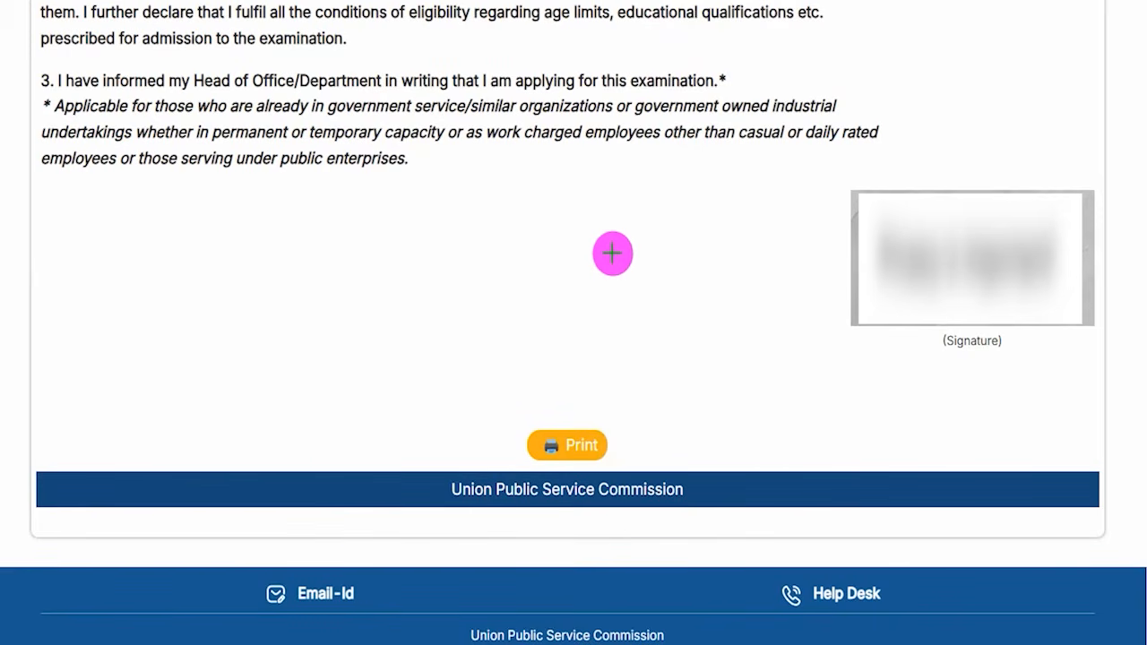
# - Close the success dialog, look over the application preview, and return to the portal home dashboard
pyautogui.moveTo(770, 43); pyautogui.dragTo(798, 20)
pyautogui.moveTo(751, 80); pyautogui.dragTo(780, 65)
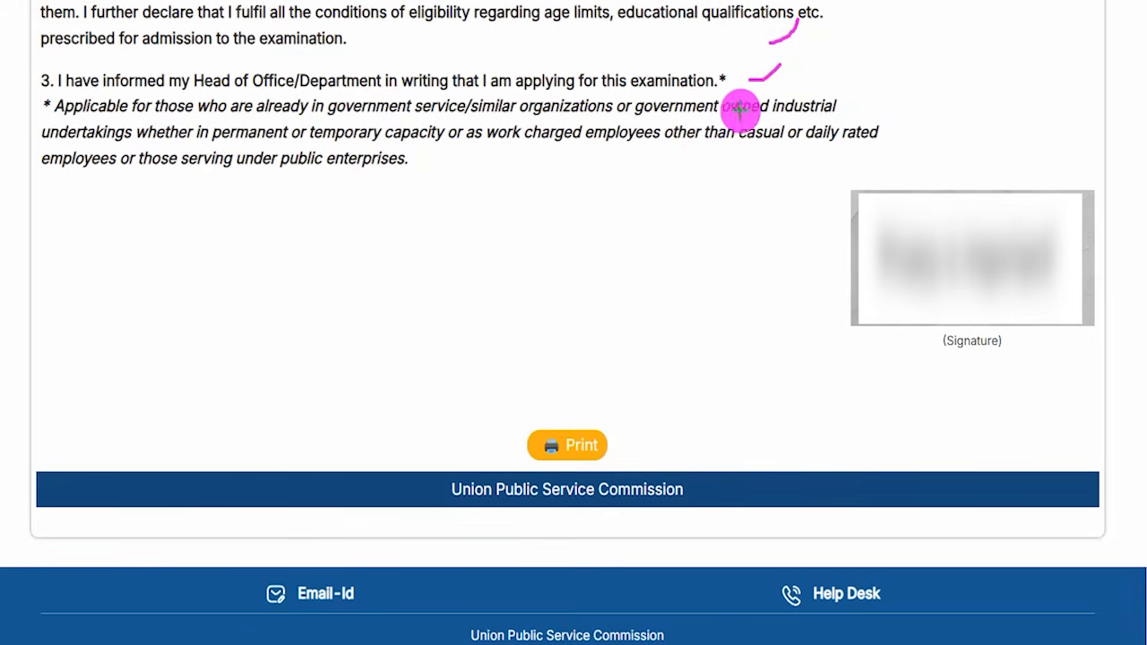
pyautogui.moveTo(711, 156); pyautogui.dragTo(736, 134)
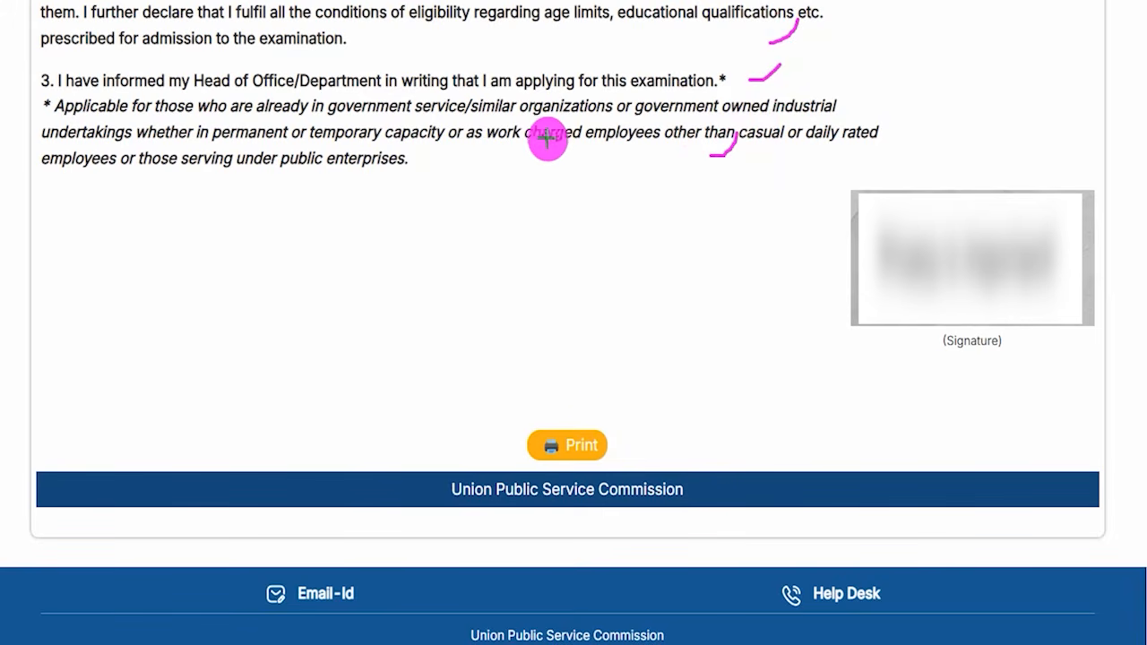
pyautogui.moveTo(758, 309); pyautogui.dragTo(609, 436)
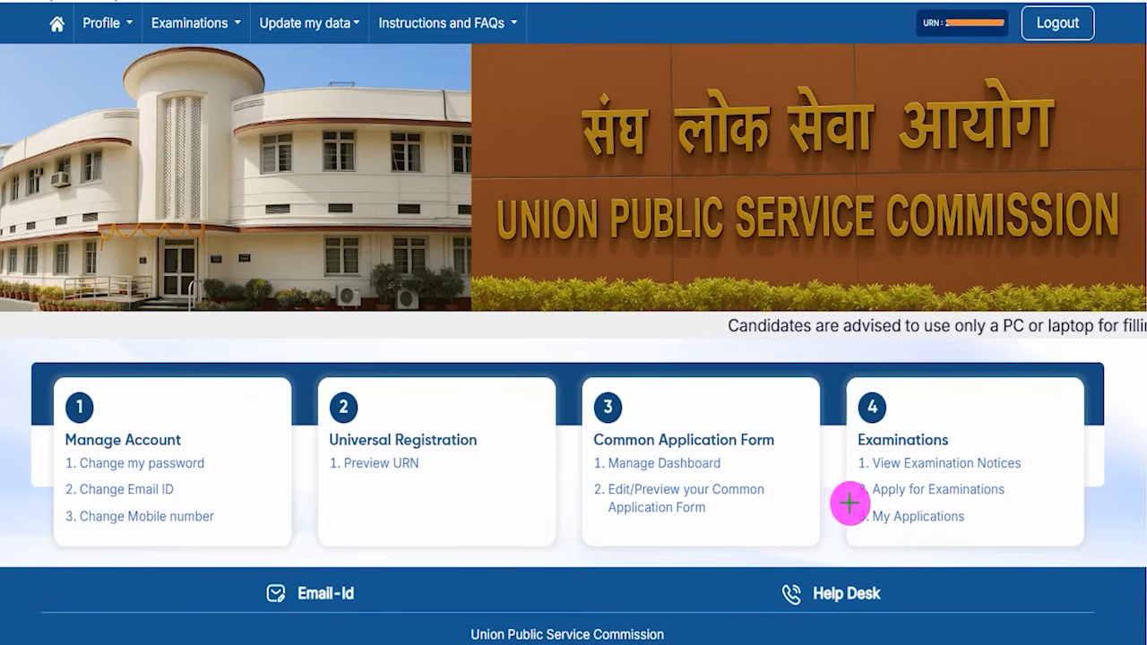
# - Open the NDA (I) 2026 row's submitted application form from My Applications under Examinations
pyautogui.moveTo(849, 499); pyautogui.dragTo(1006, 541)
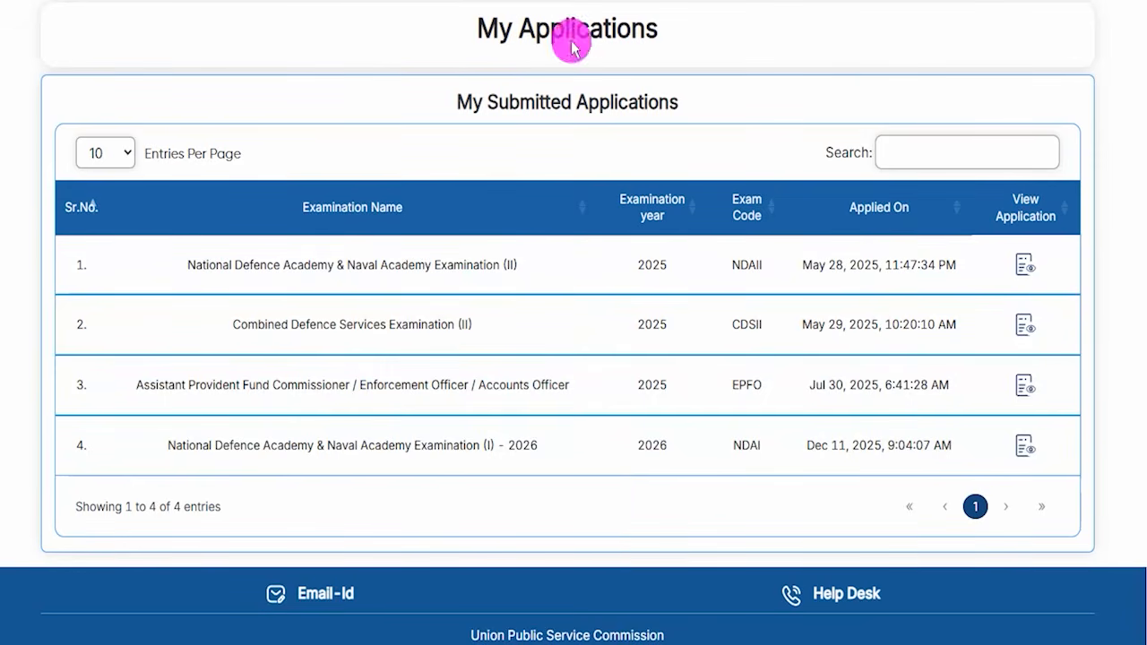
pyautogui.moveTo(740, 59); pyautogui.dragTo(787, 9)
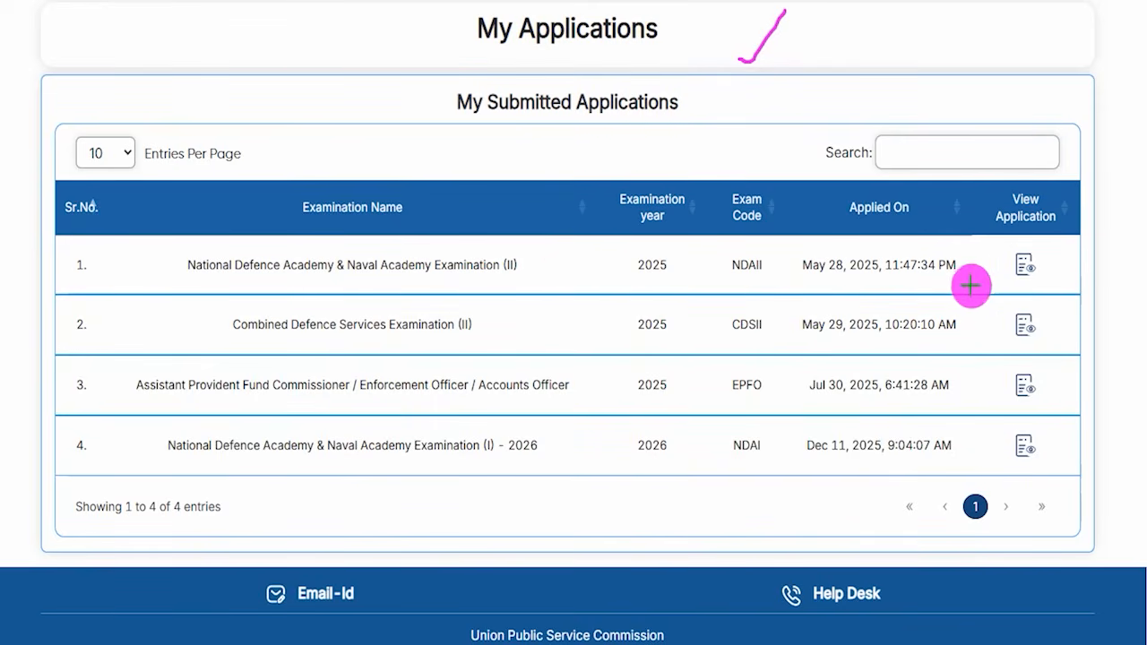
pyautogui.moveTo(329, 288); pyautogui.dragTo(378, 288)
pyautogui.moveTo(343, 333); pyautogui.dragTo(460, 334)
pyautogui.moveTo(1005, 341); pyautogui.dragTo(1020, 341)
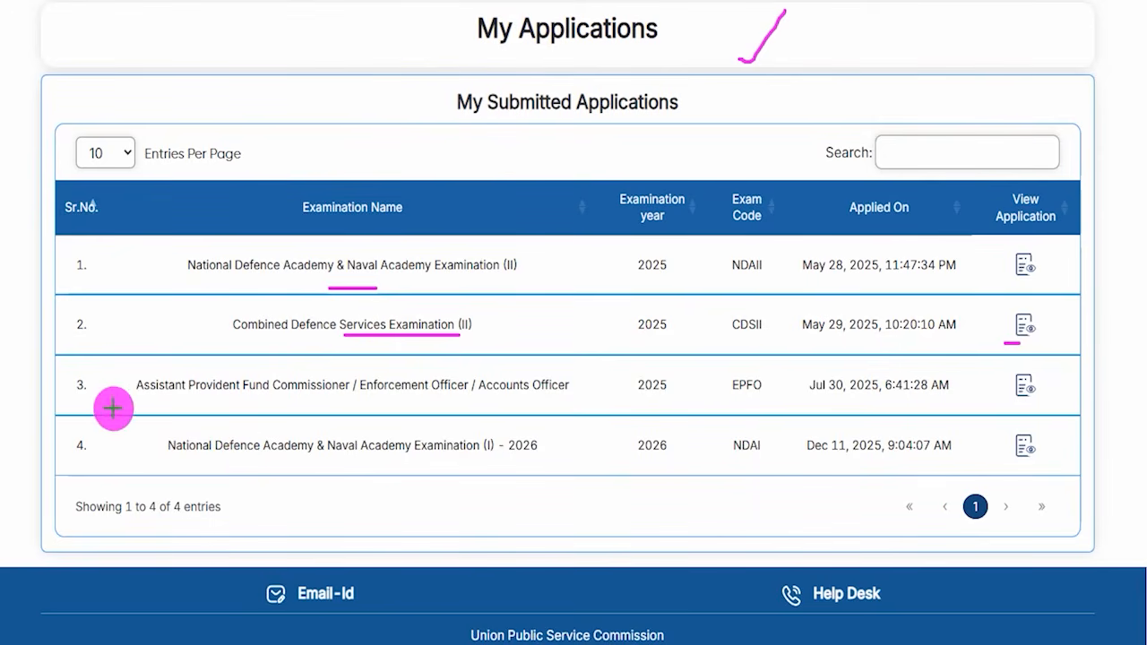
pyautogui.moveTo(59, 414)
pyautogui.mouseDown()
pyautogui.moveTo(727, 440)
pyautogui.moveTo(1090, 487)
pyautogui.mouseUp()
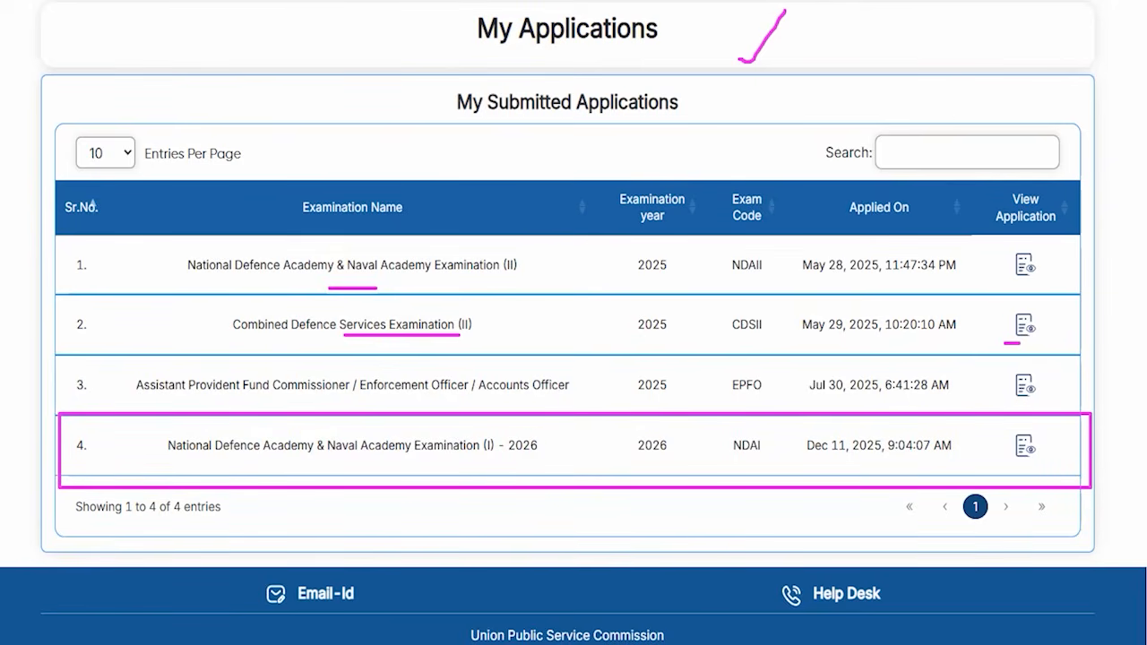
pyautogui.moveTo(1043, 445); pyautogui.dragTo(1079, 408)
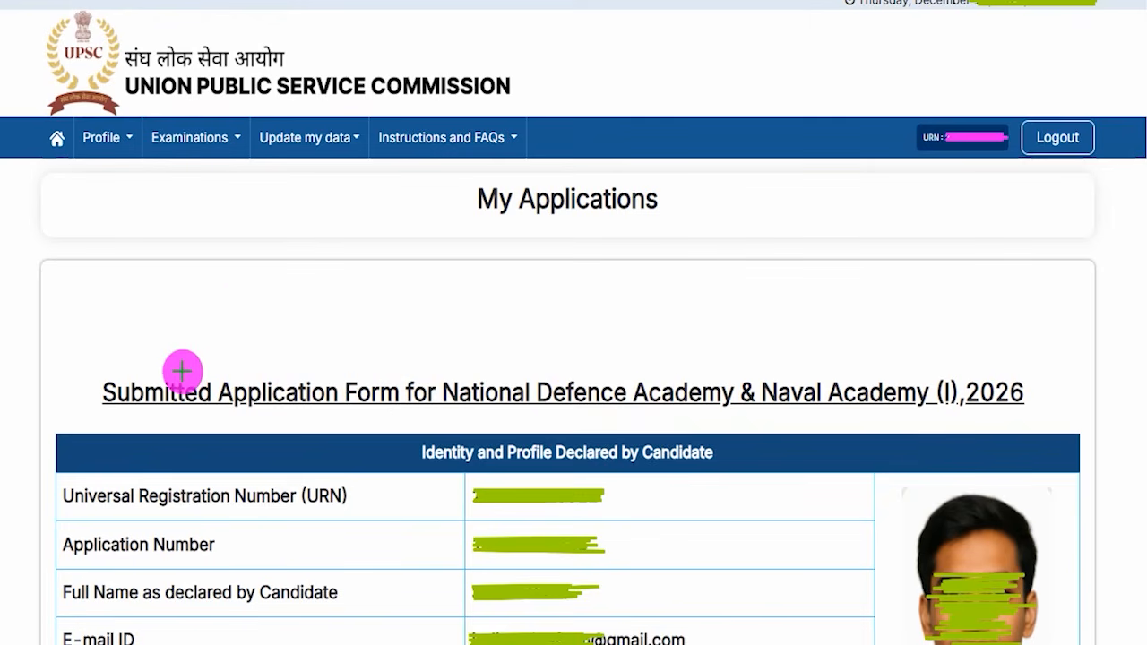
# - Leave the submitted form view and bring up the UPSC main website home page with its What's New notices
pyautogui.moveTo(182, 370); pyautogui.dragTo(260, 289)
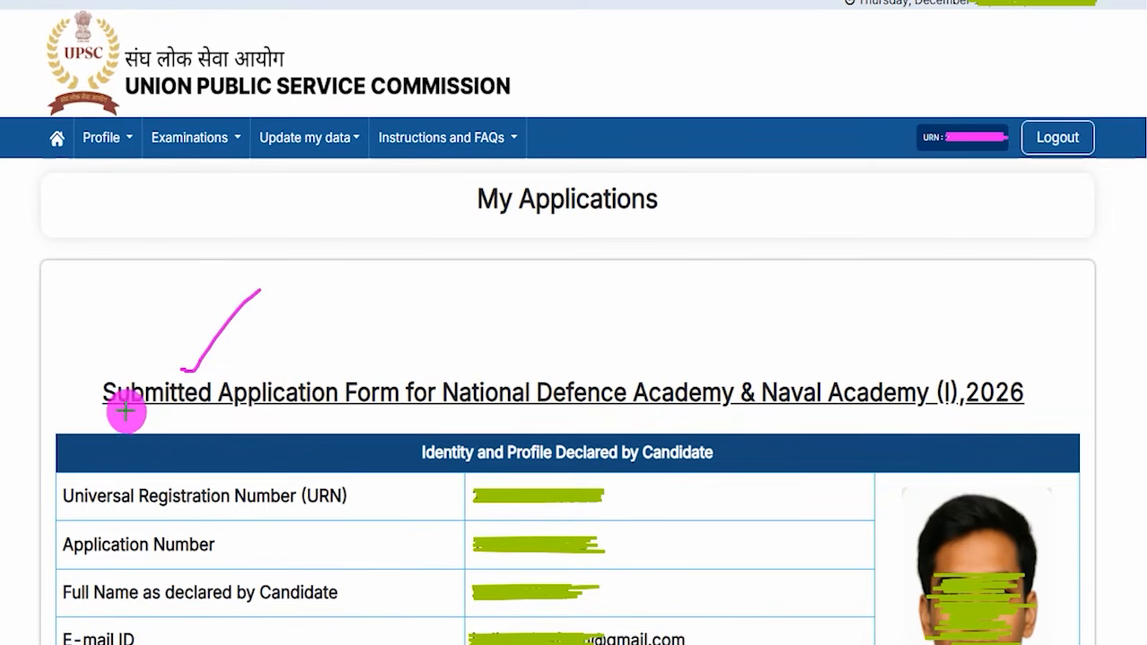
pyautogui.moveTo(96, 413); pyautogui.dragTo(202, 413)
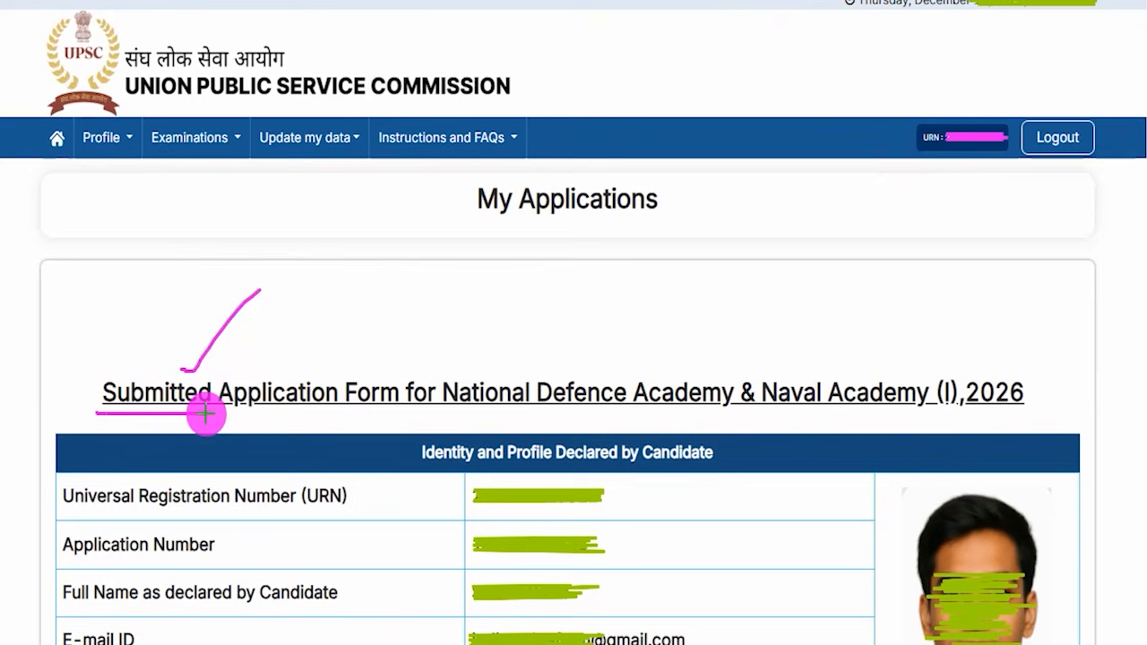
pyautogui.moveTo(660, 365); pyautogui.dragTo(744, 265)
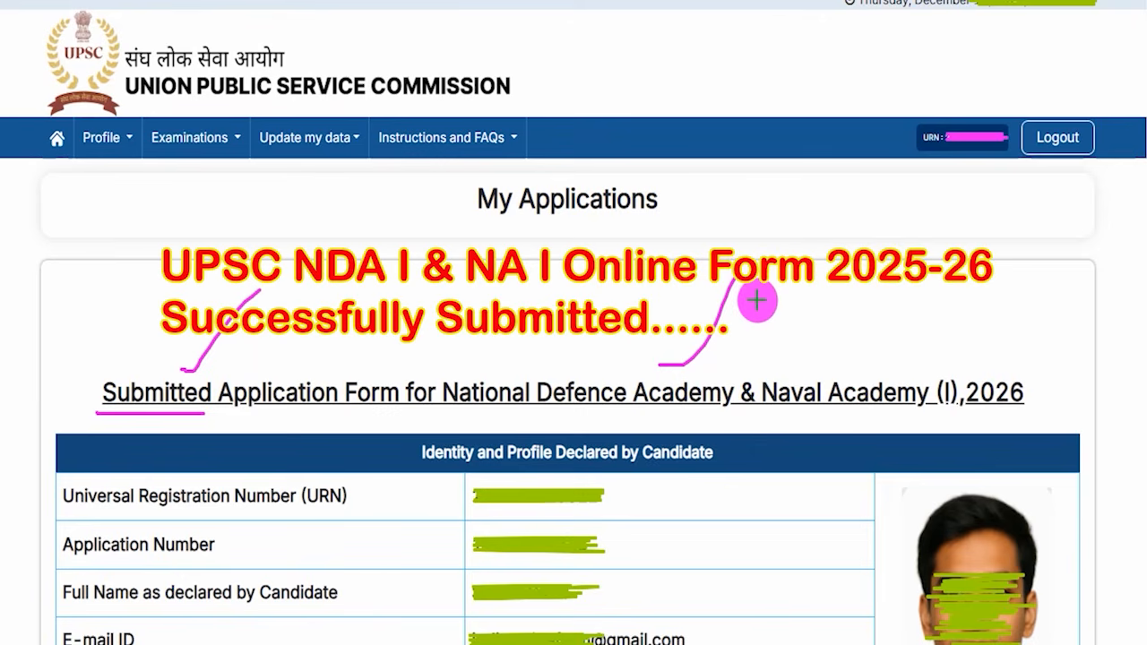
pyautogui.moveTo(917, 365)
pyautogui.mouseDown()
pyautogui.moveTo(947, 343)
pyautogui.moveTo(972, 300)
pyautogui.mouseUp()
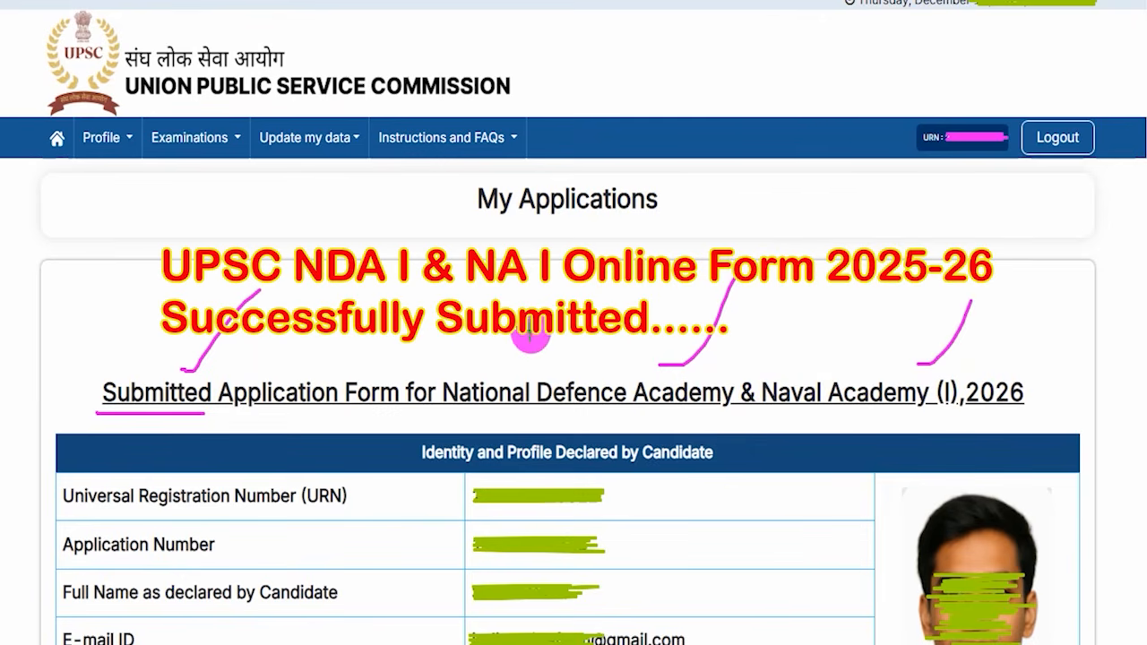
pyautogui.moveTo(463, 318); pyautogui.dragTo(505, 267)
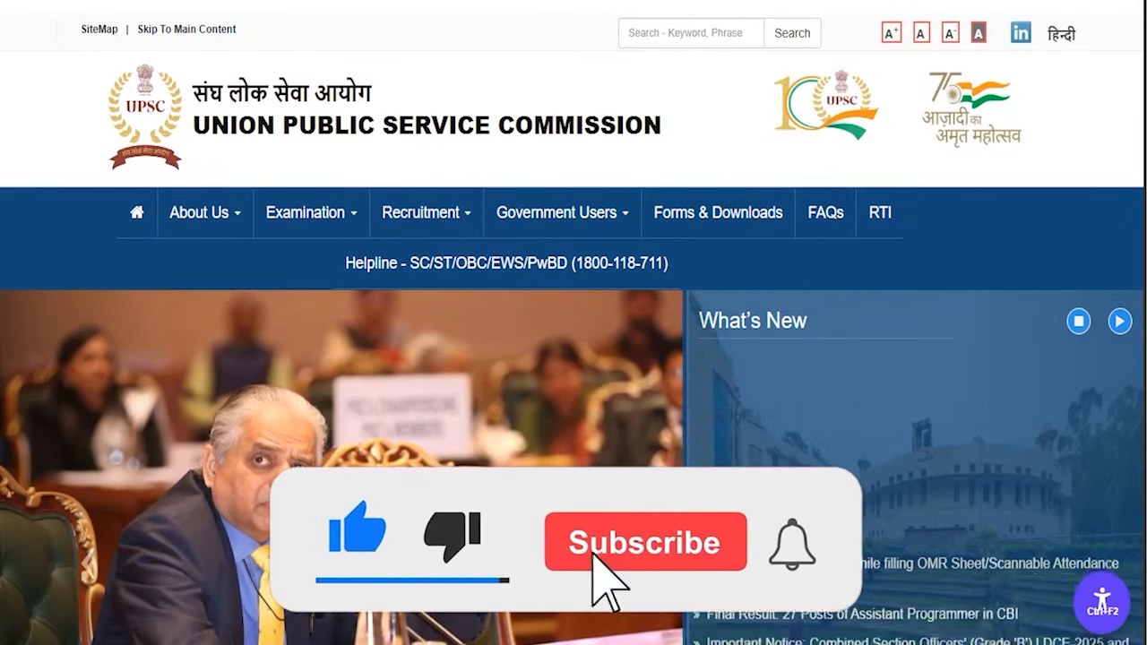
pyautogui.scroll(-4, 574, 385)
pyautogui.scroll(5, 574, 359)
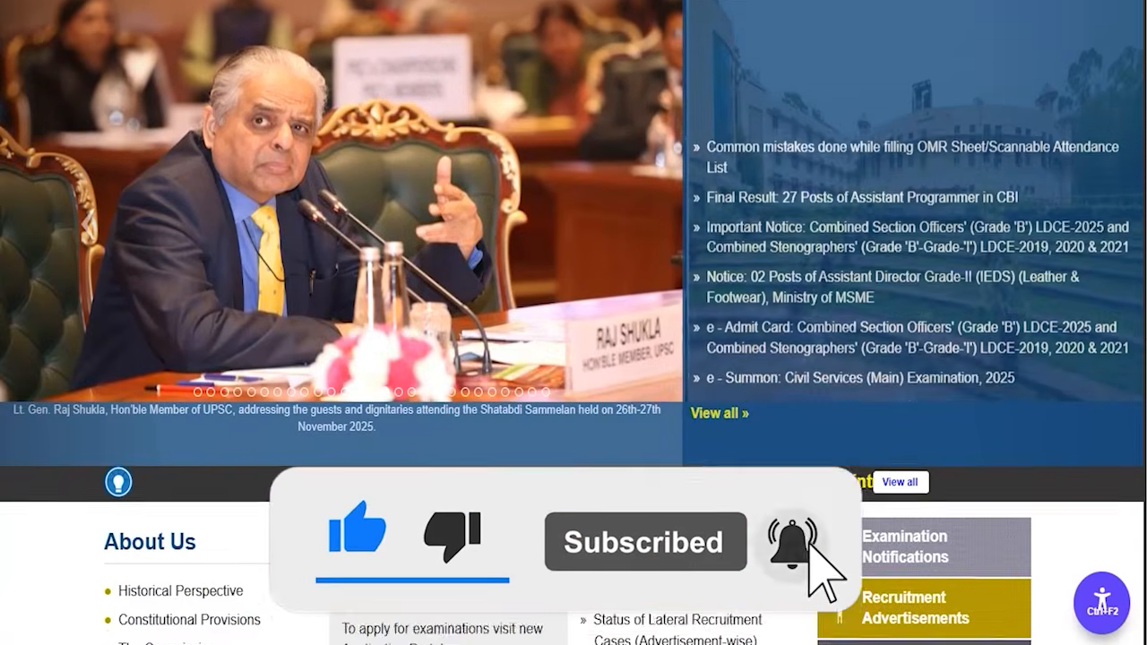